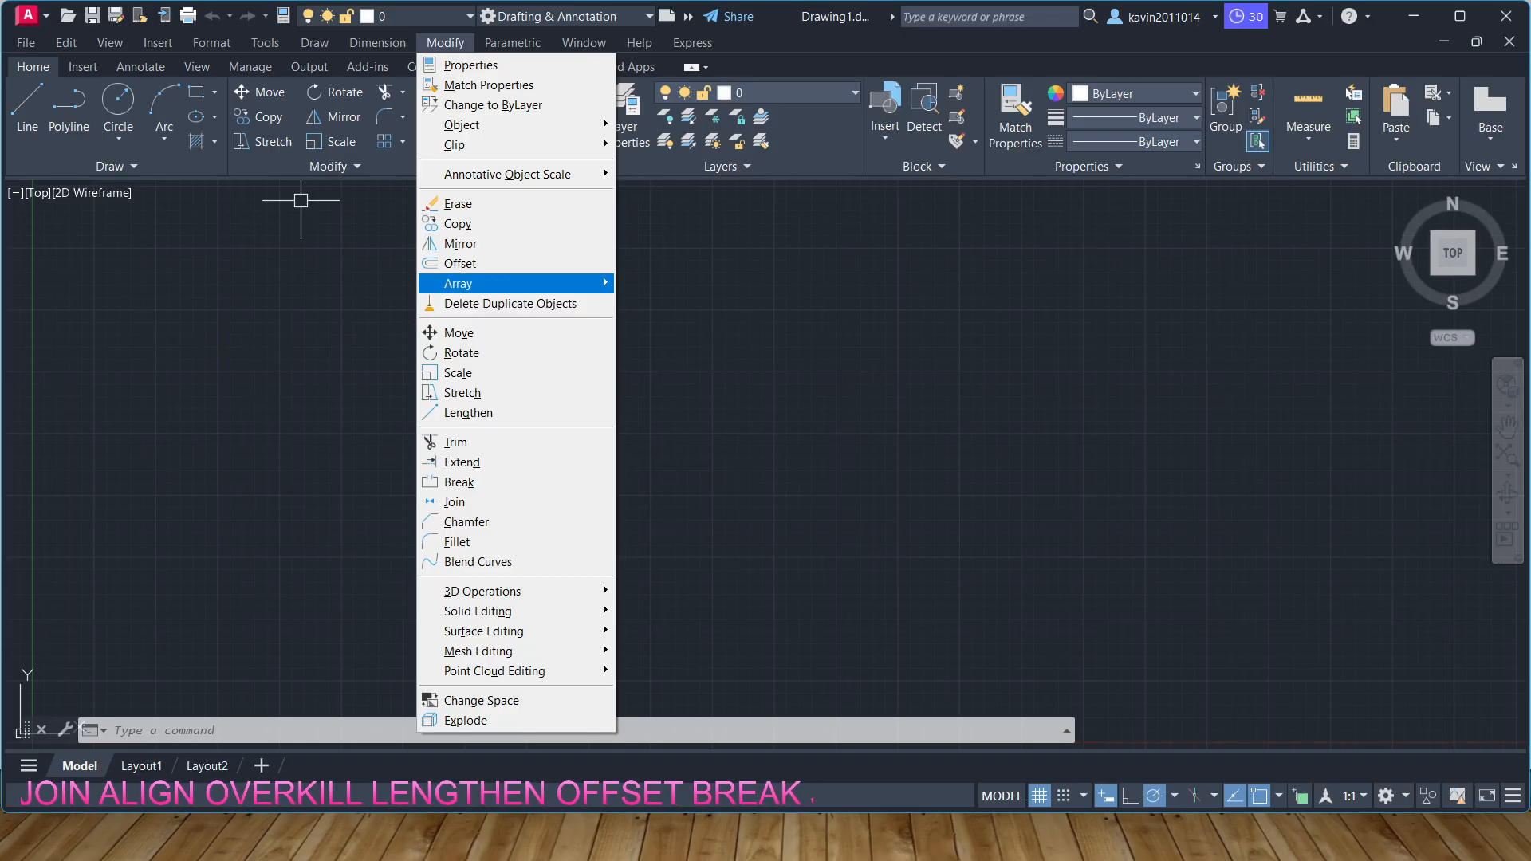
click(445, 43)
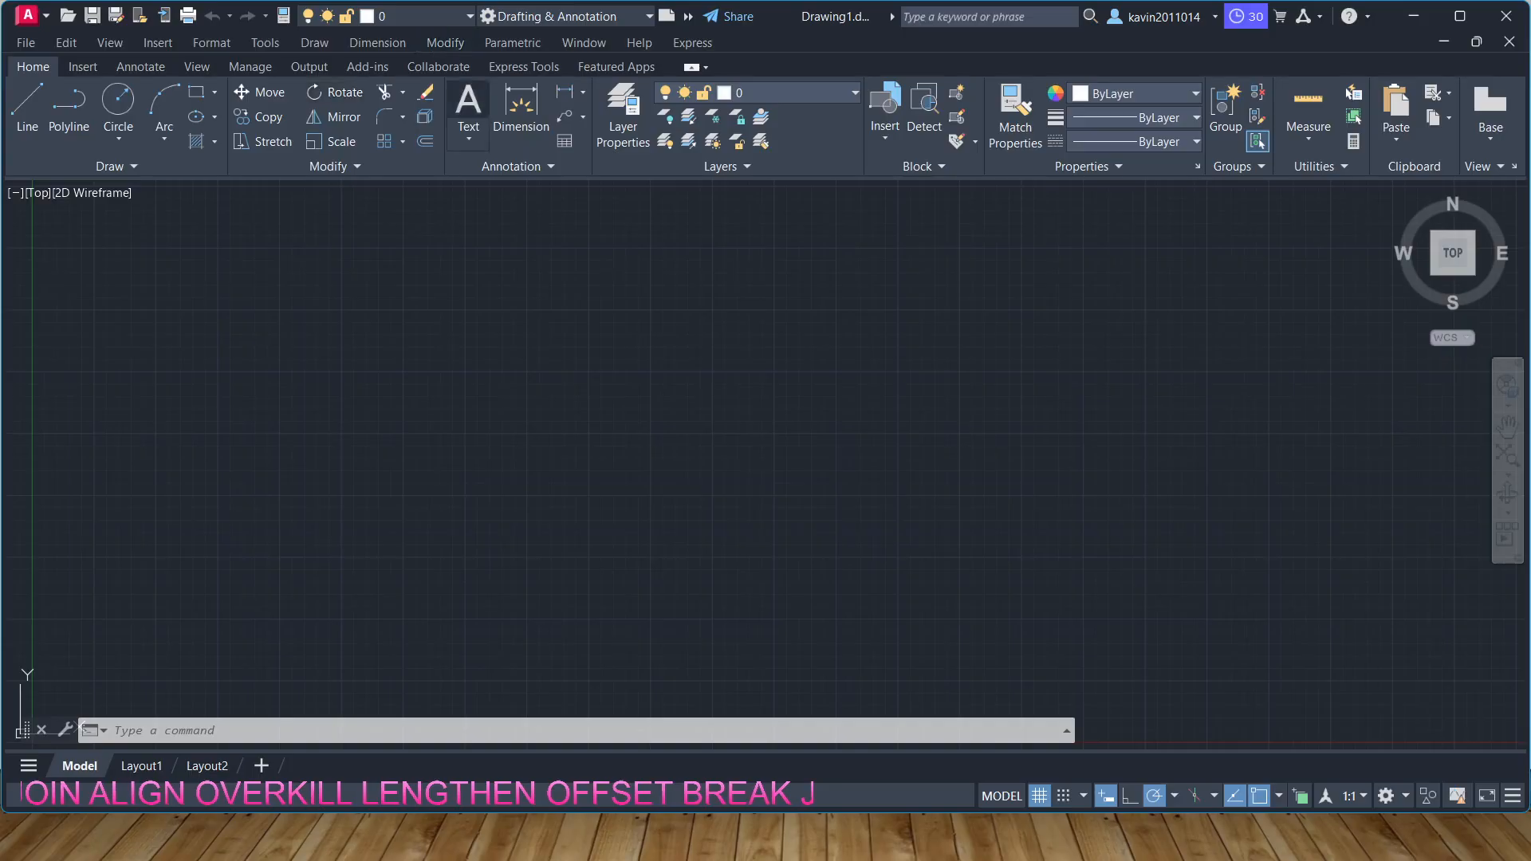
click(343, 166)
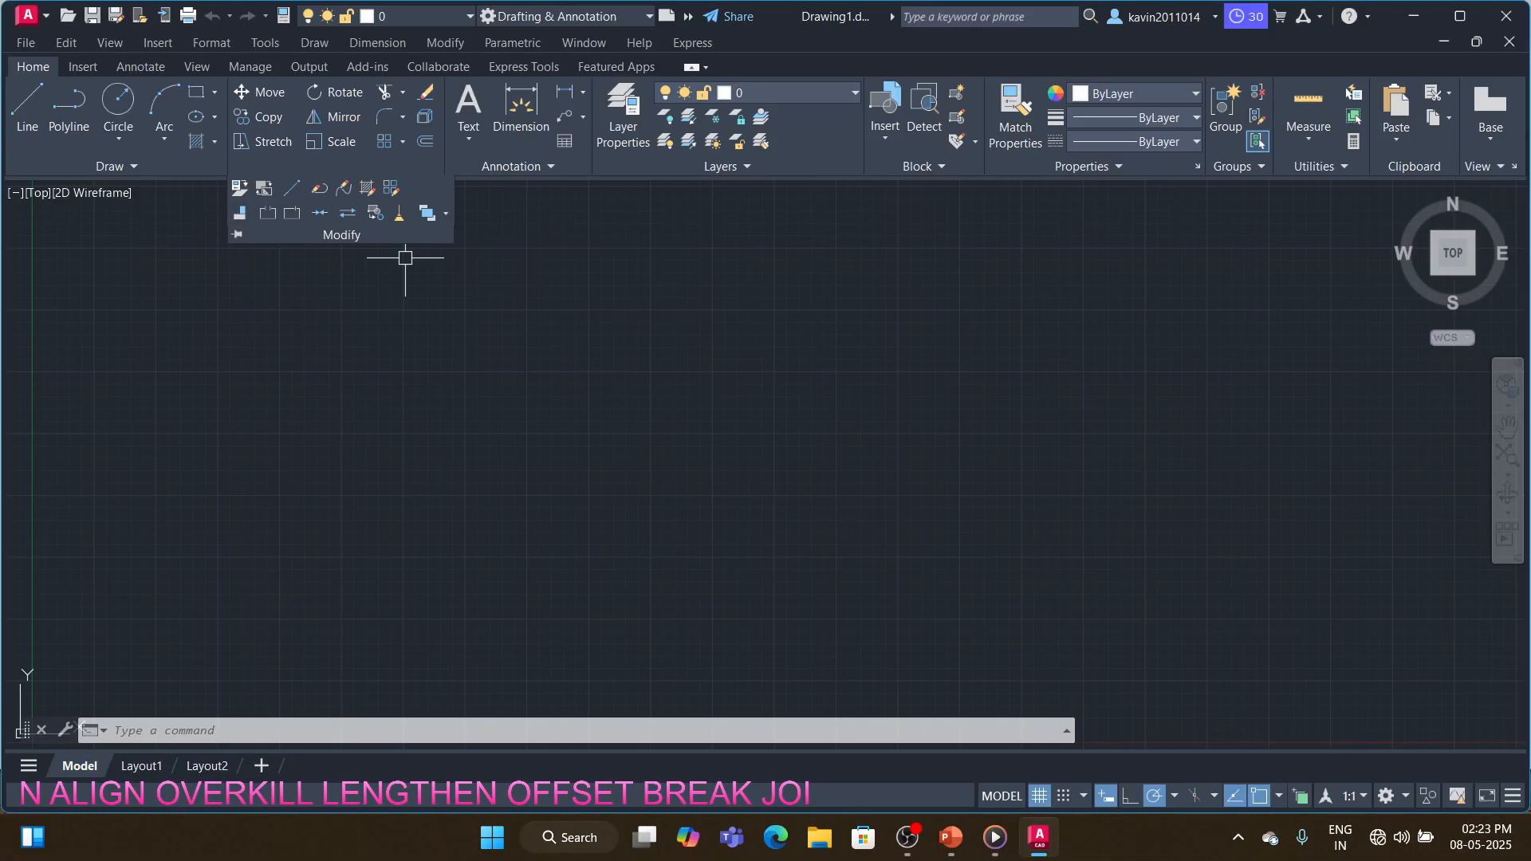
key(Escape)
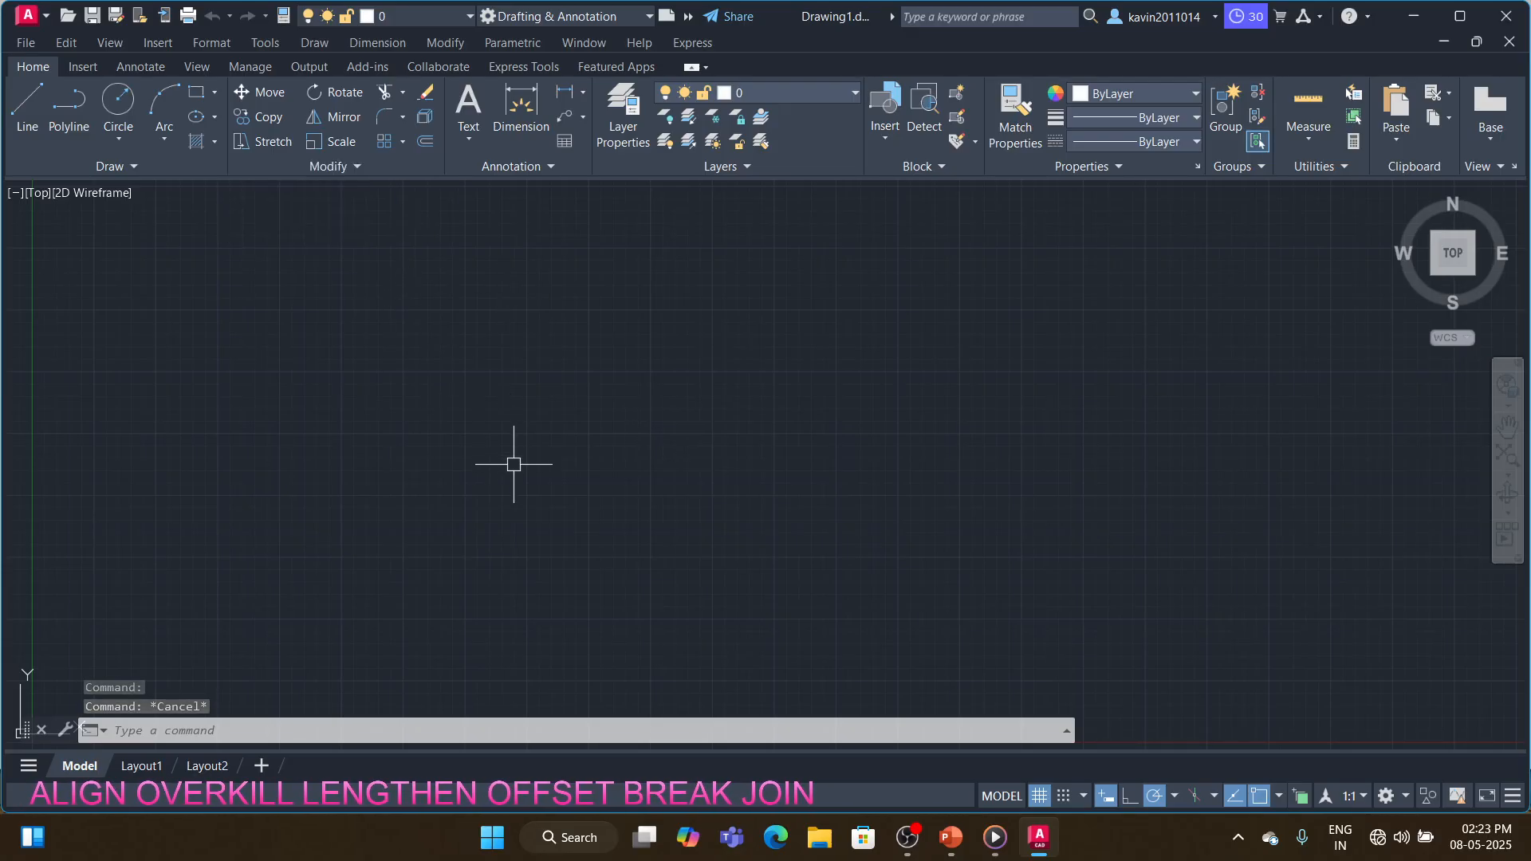
text(le)
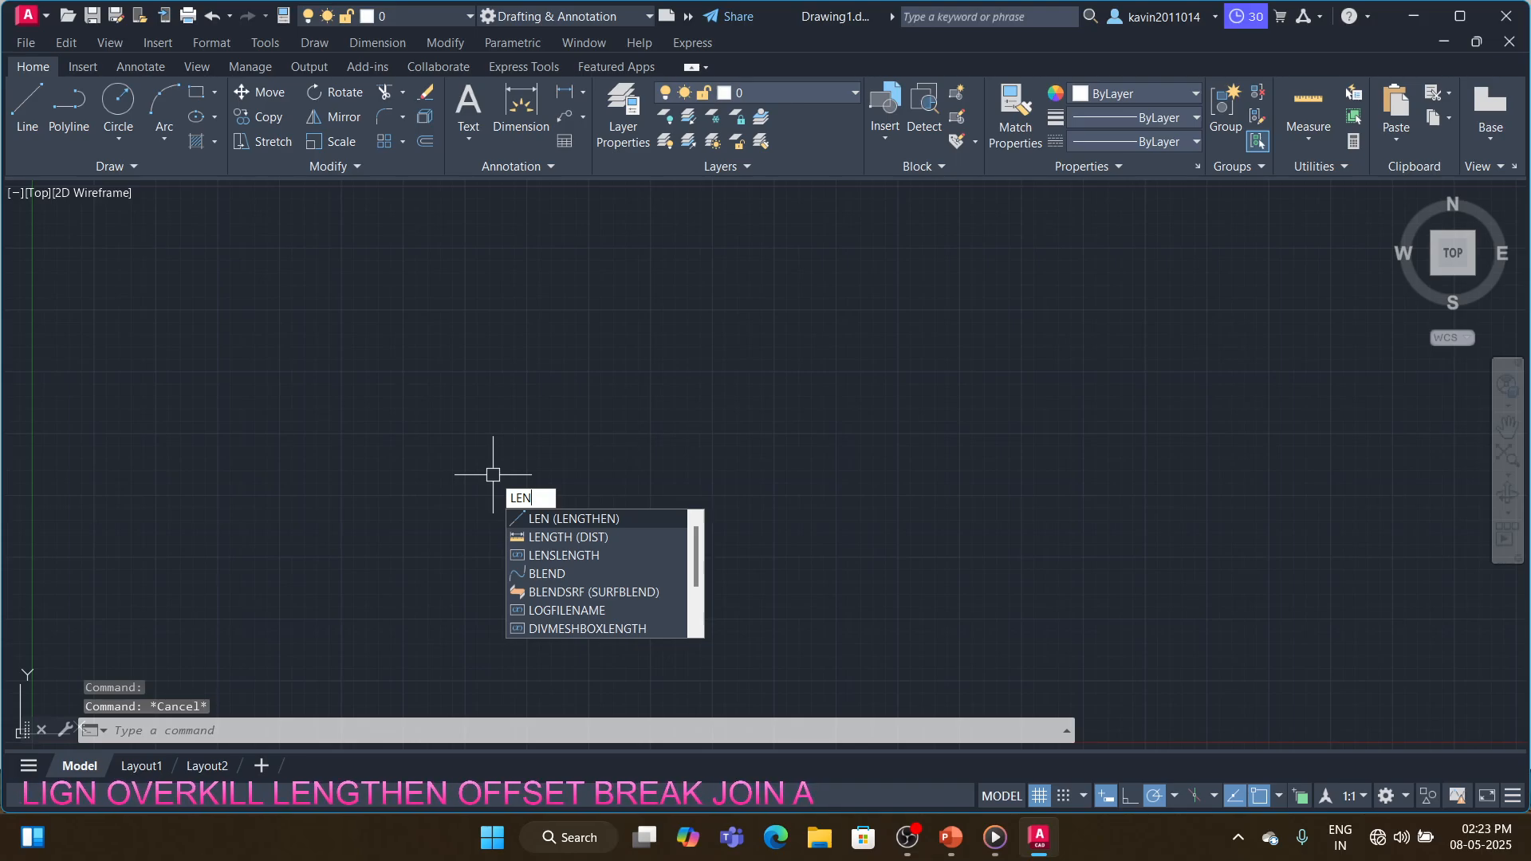
click(225, 729)
text(l)
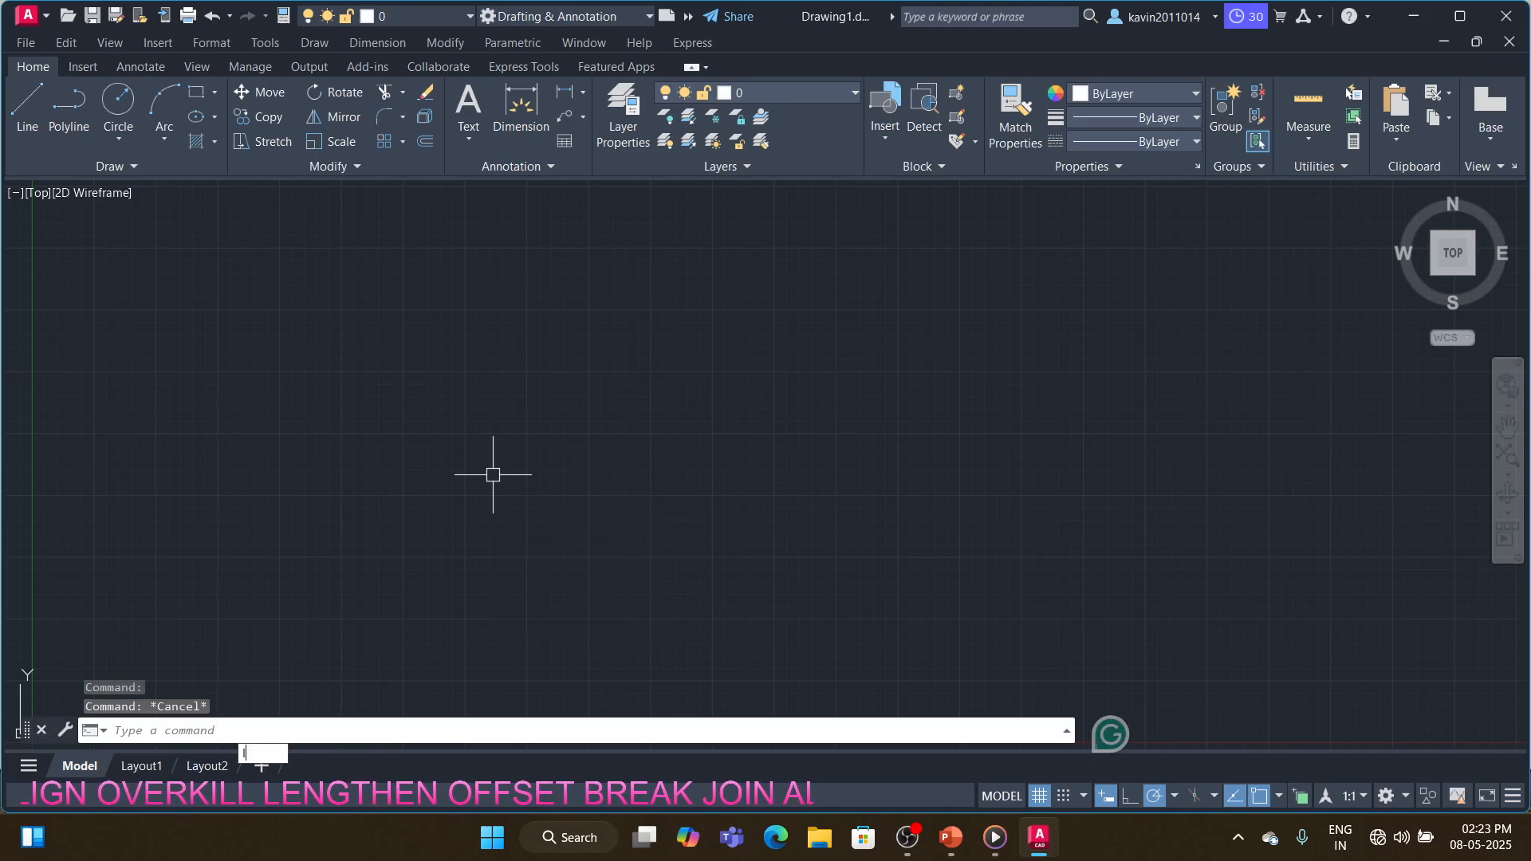
text(en)
key(Escape)
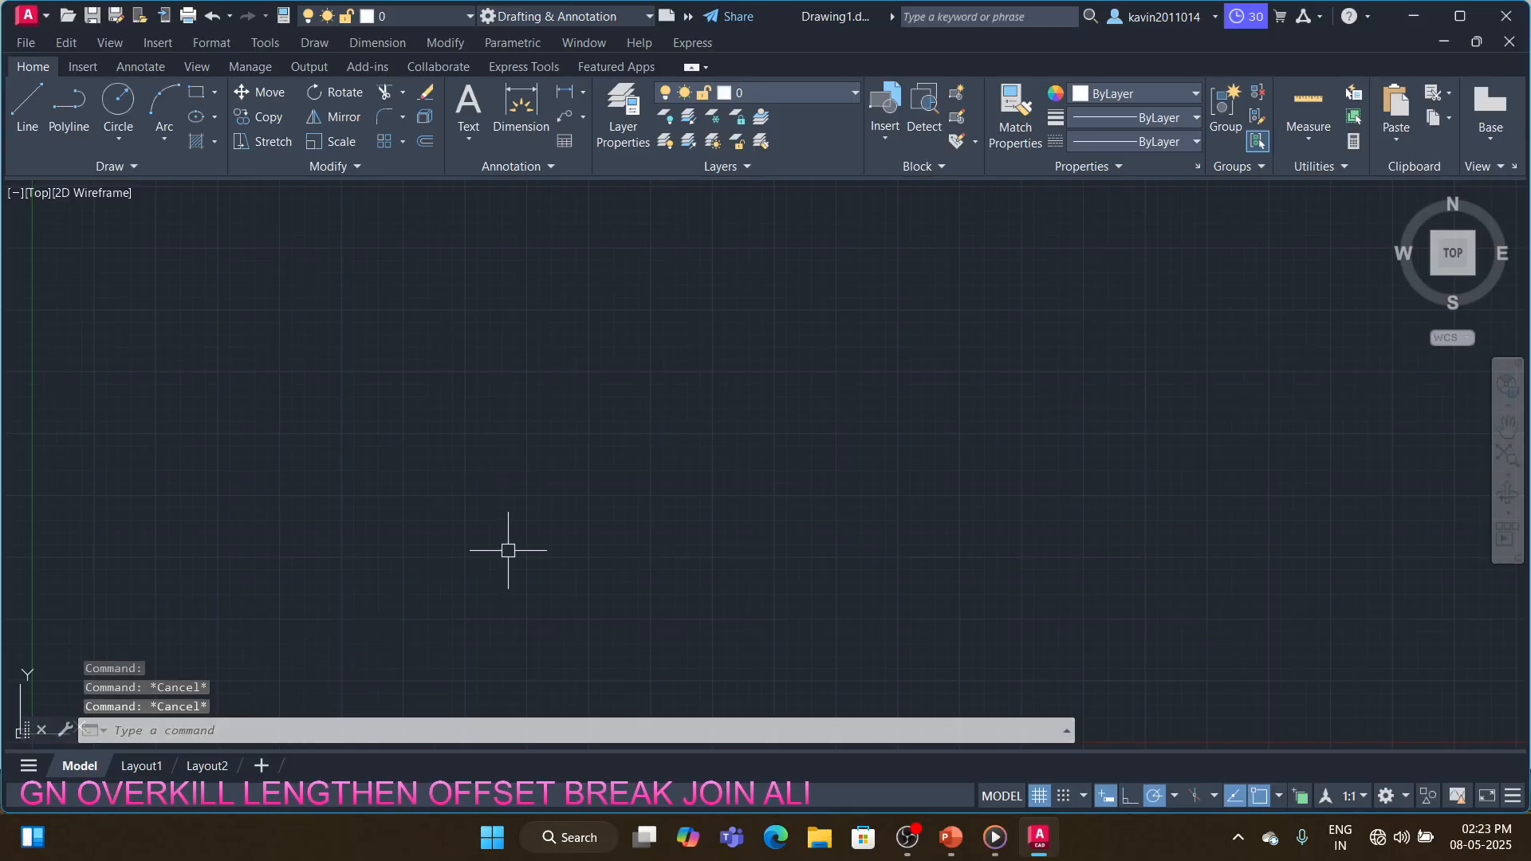
- Draw a horizontal line 20 units long across the middle of the drawing area
text(l)
key(Return)
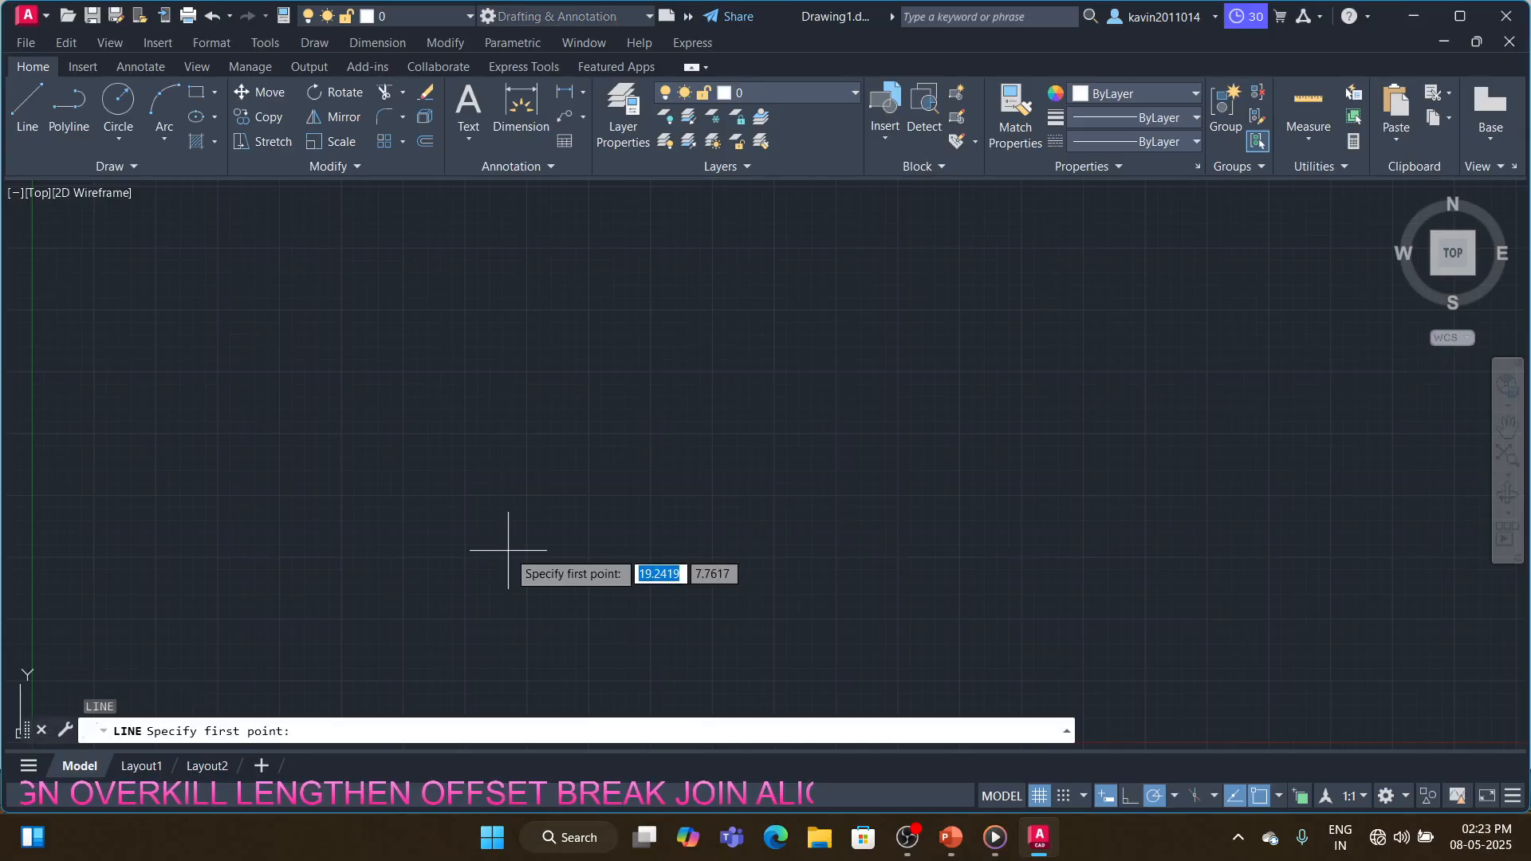
click(344, 473)
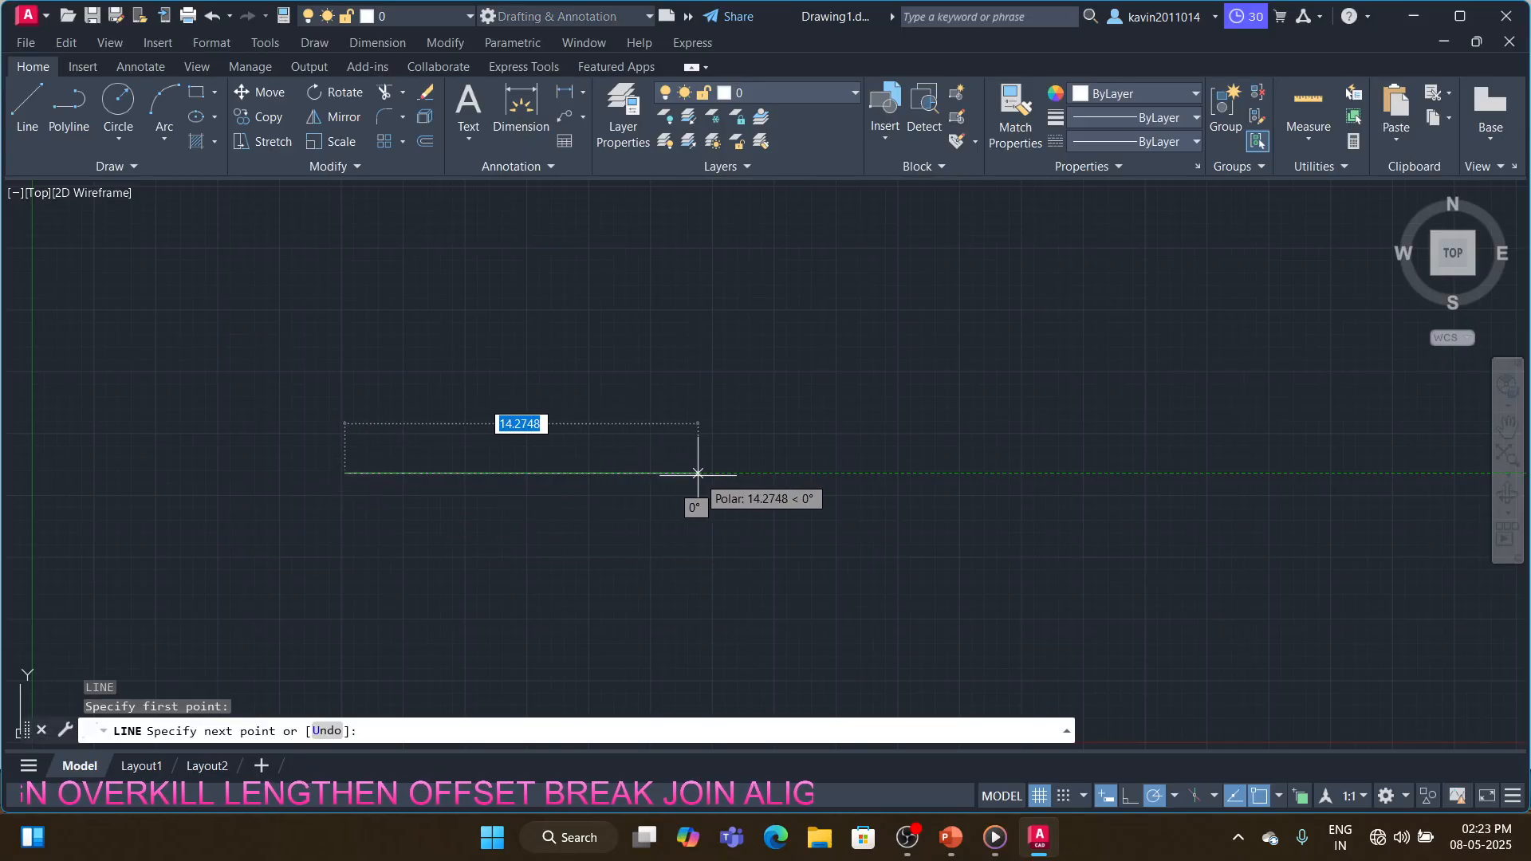
text(20)
key(Return)
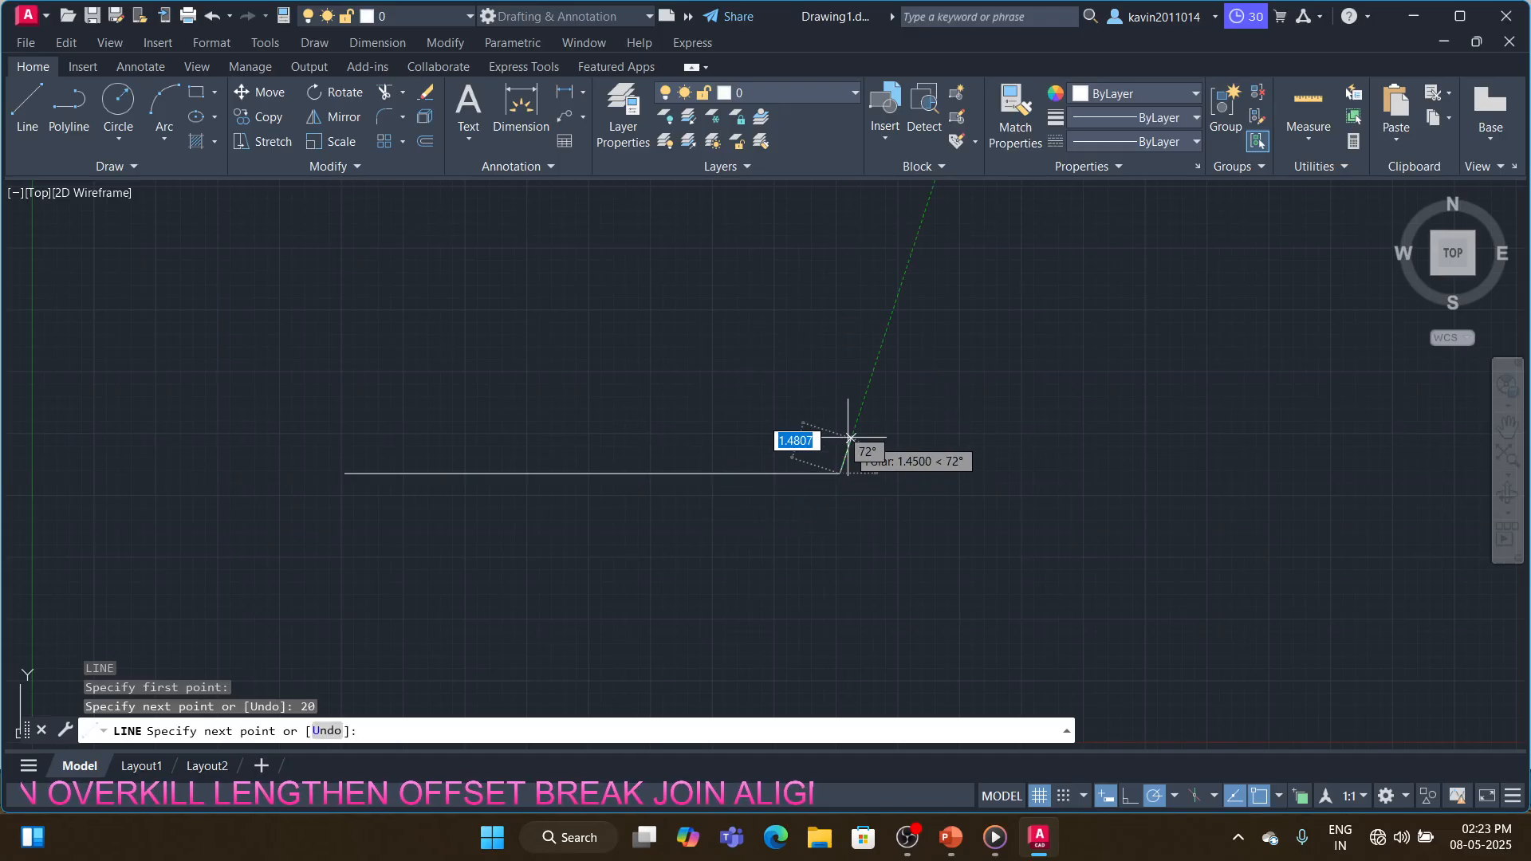
key(Return)
- Measure the horizontal line with Lengthen and extend its right end by a delta length of 2
text(len)
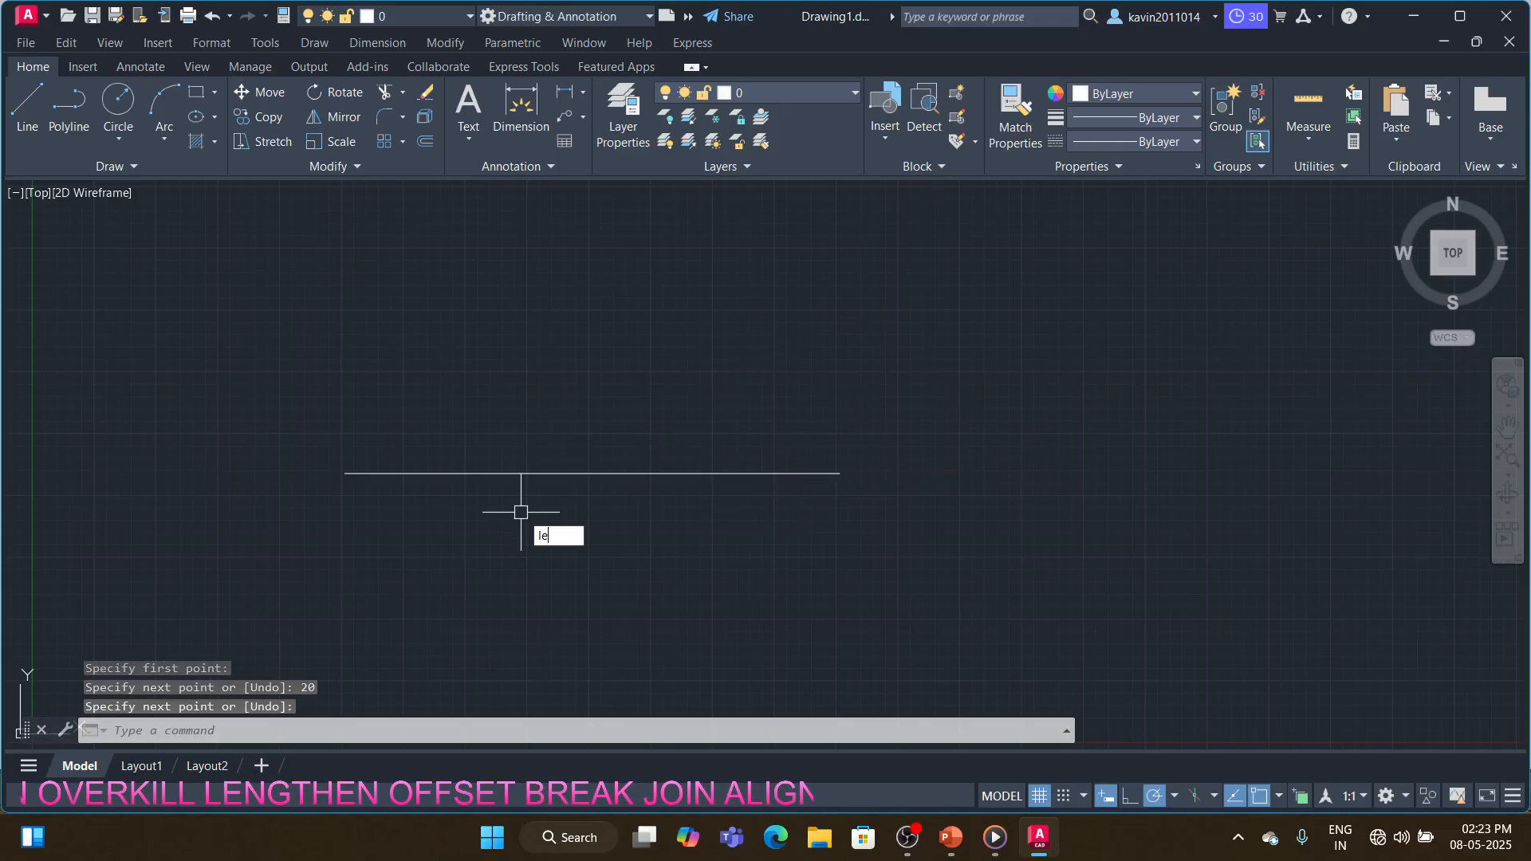
key(Return)
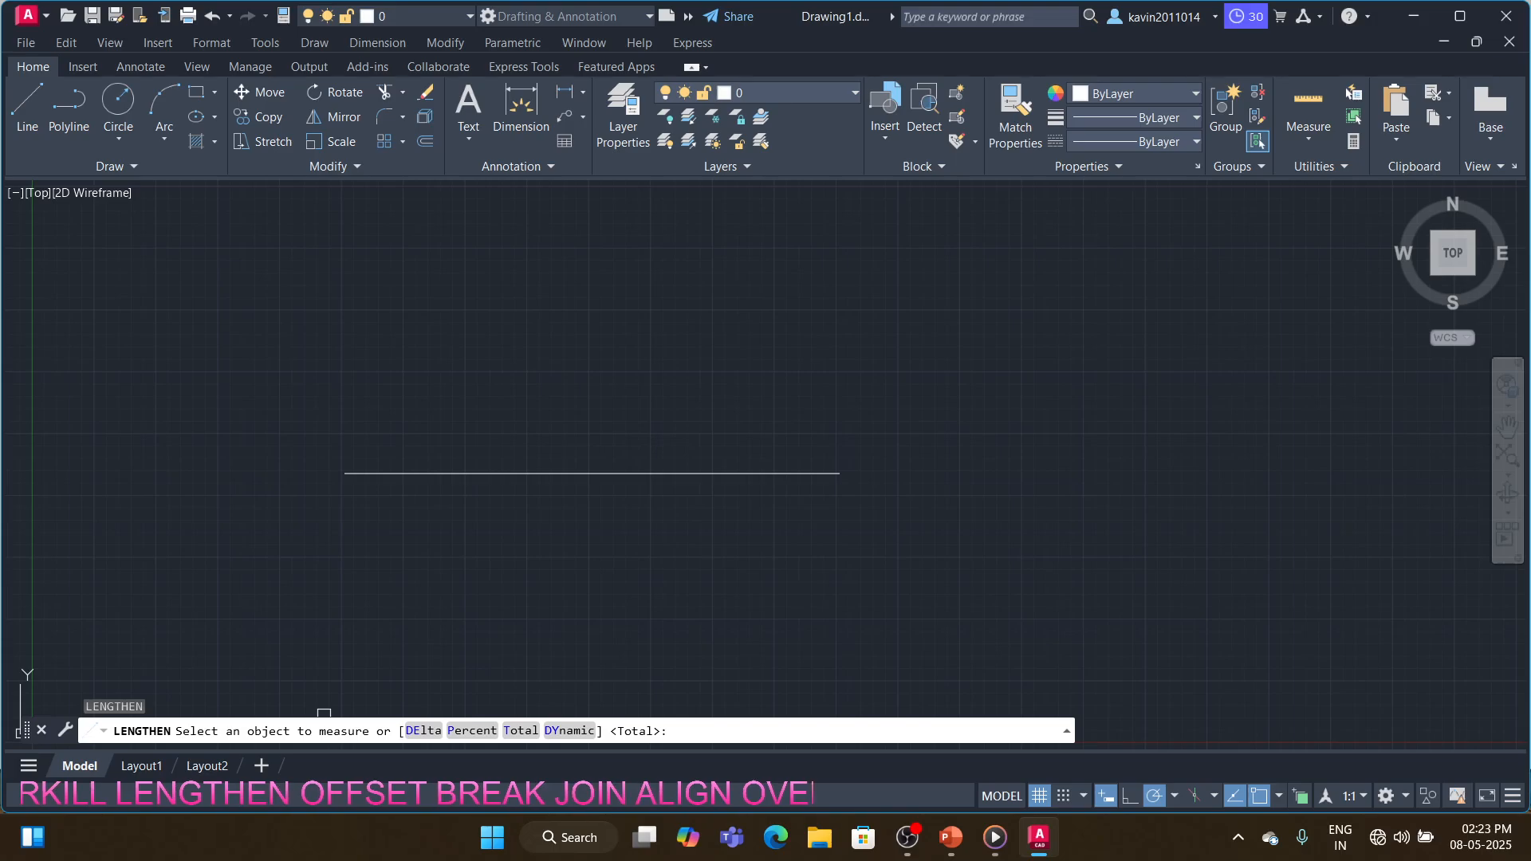
click(582, 472)
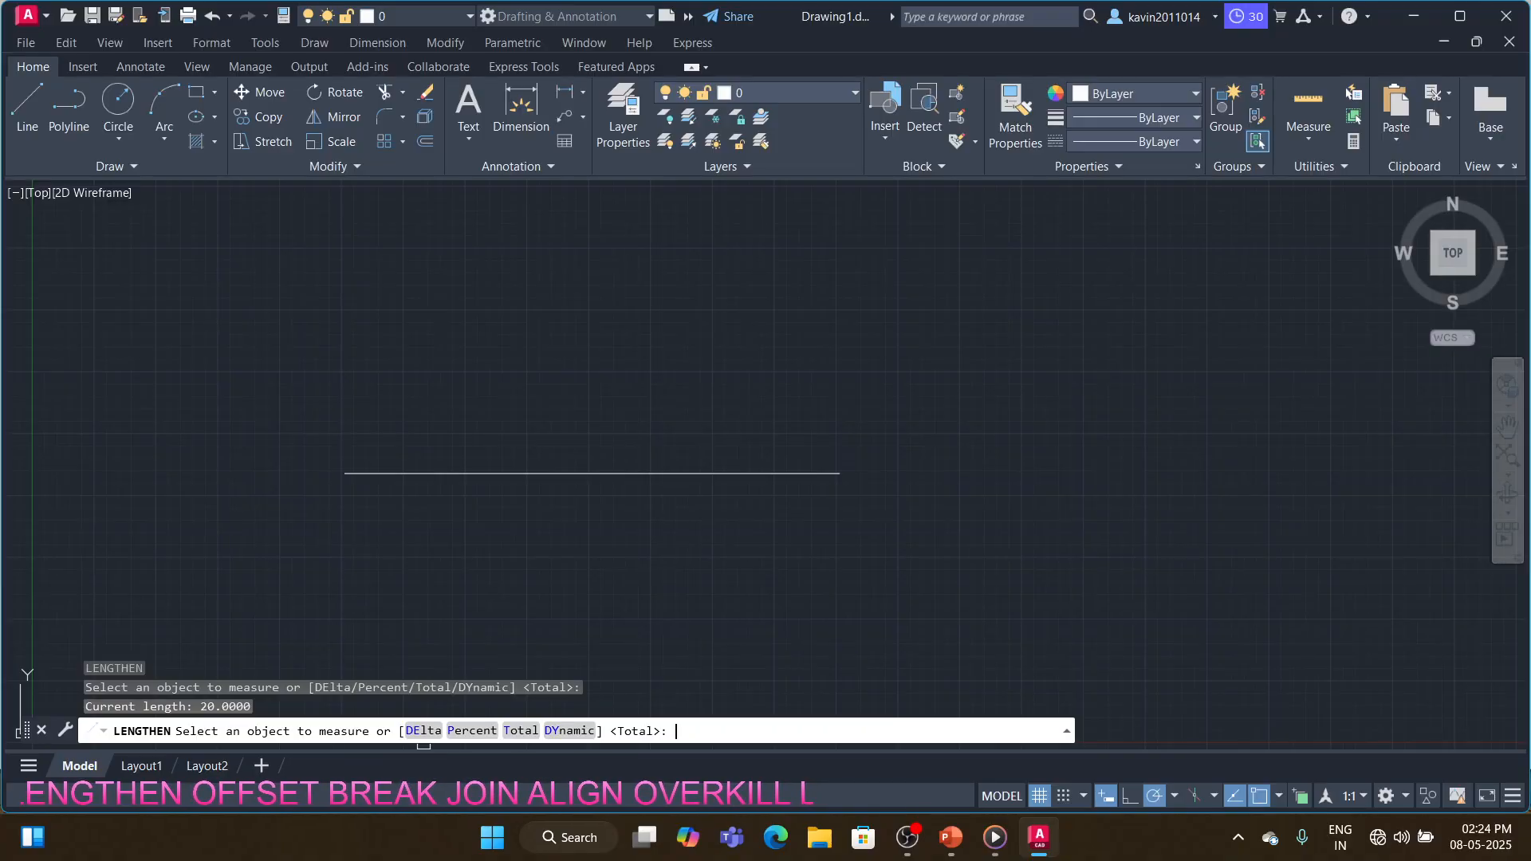
text(DE)
key(Return)
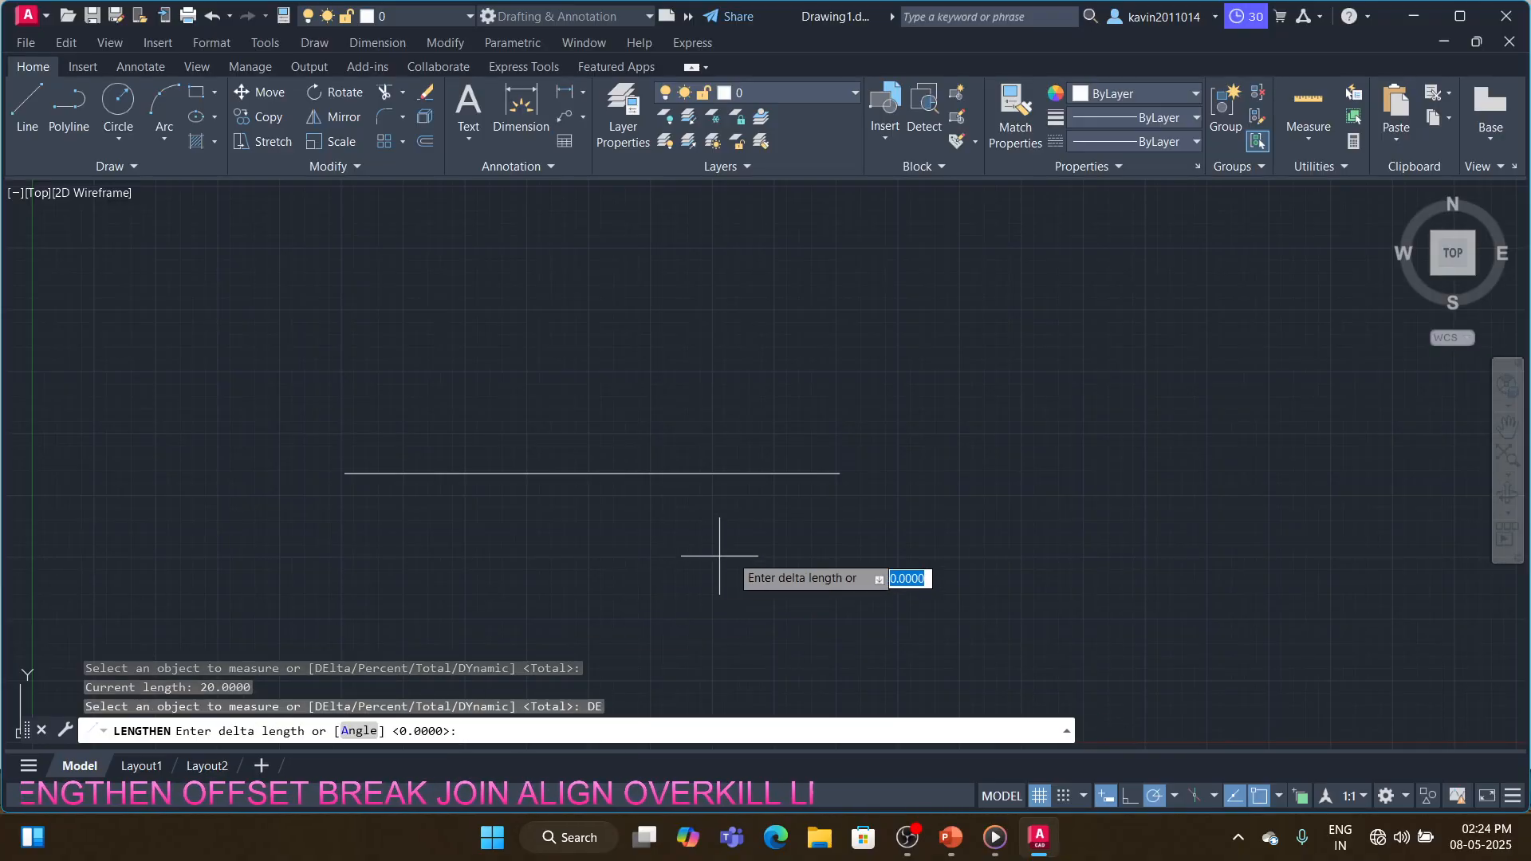
text(2)
key(Return)
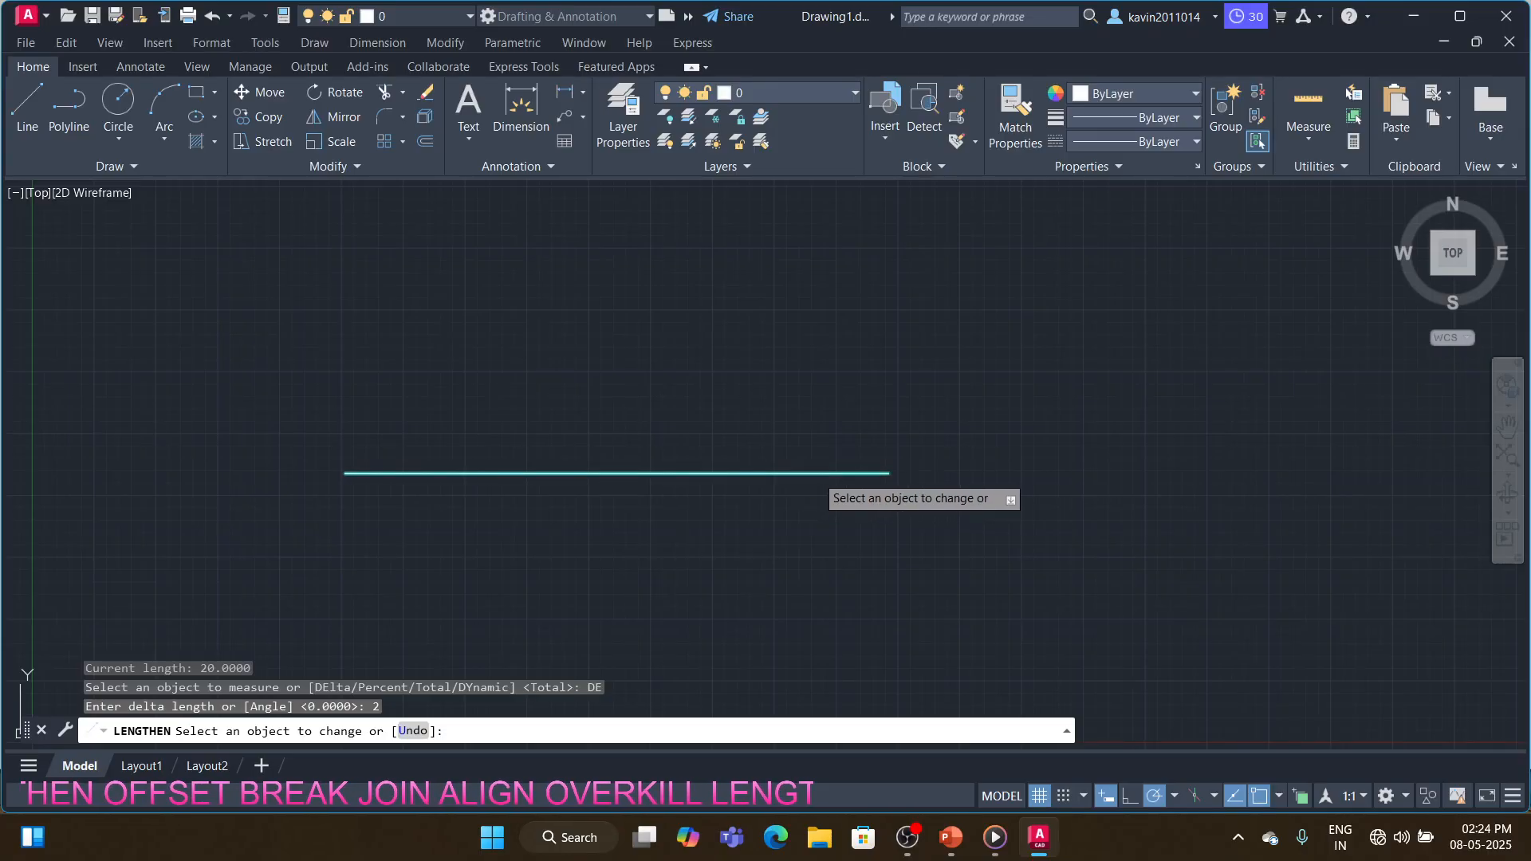
key(Return)
- Measure the extended horizontal line with the Lengthen command
key(Return)
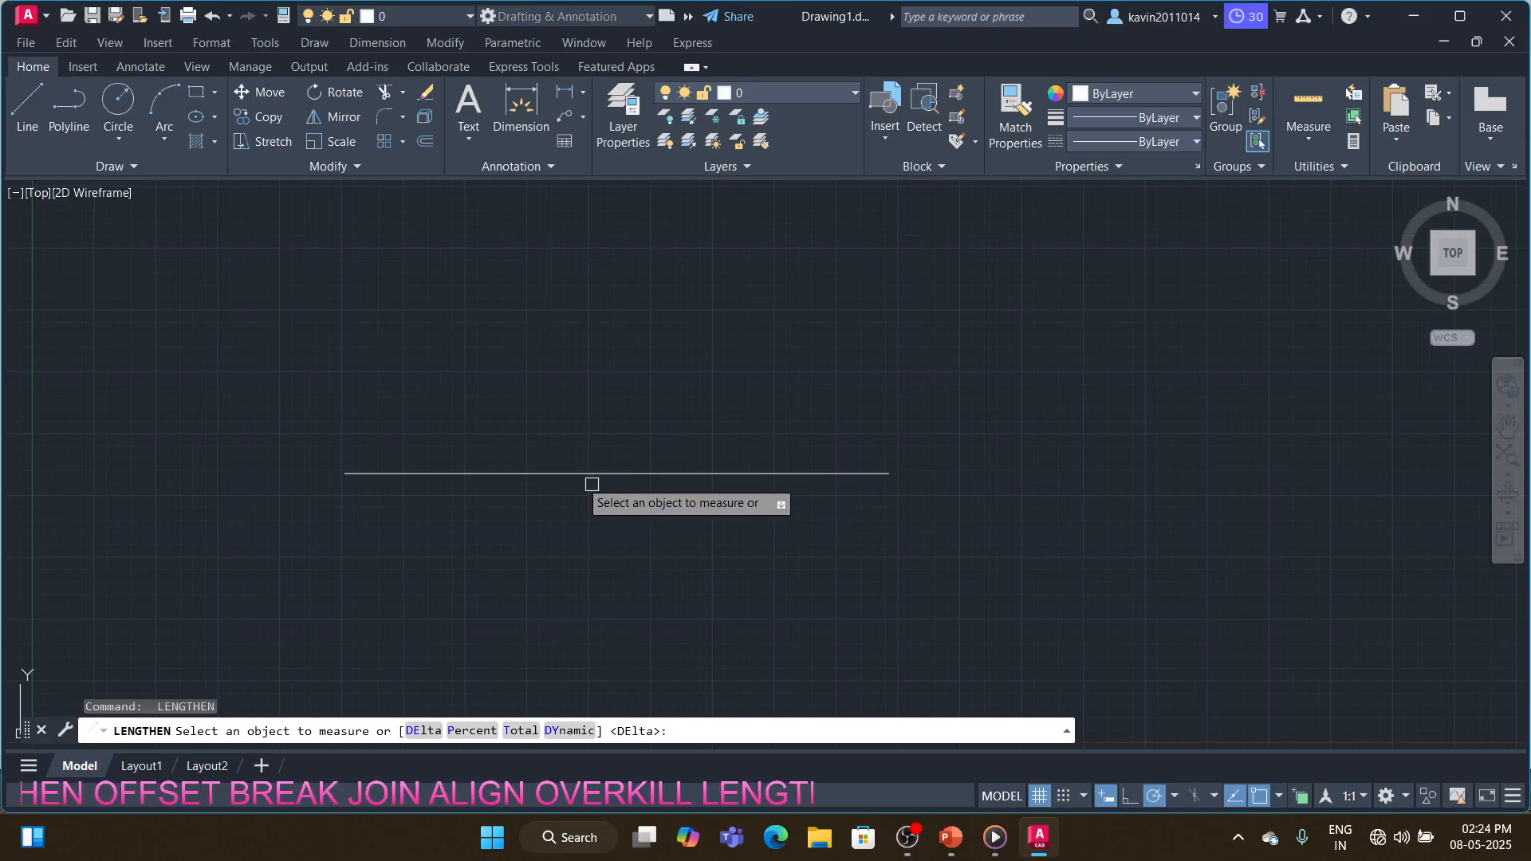
click(562, 472)
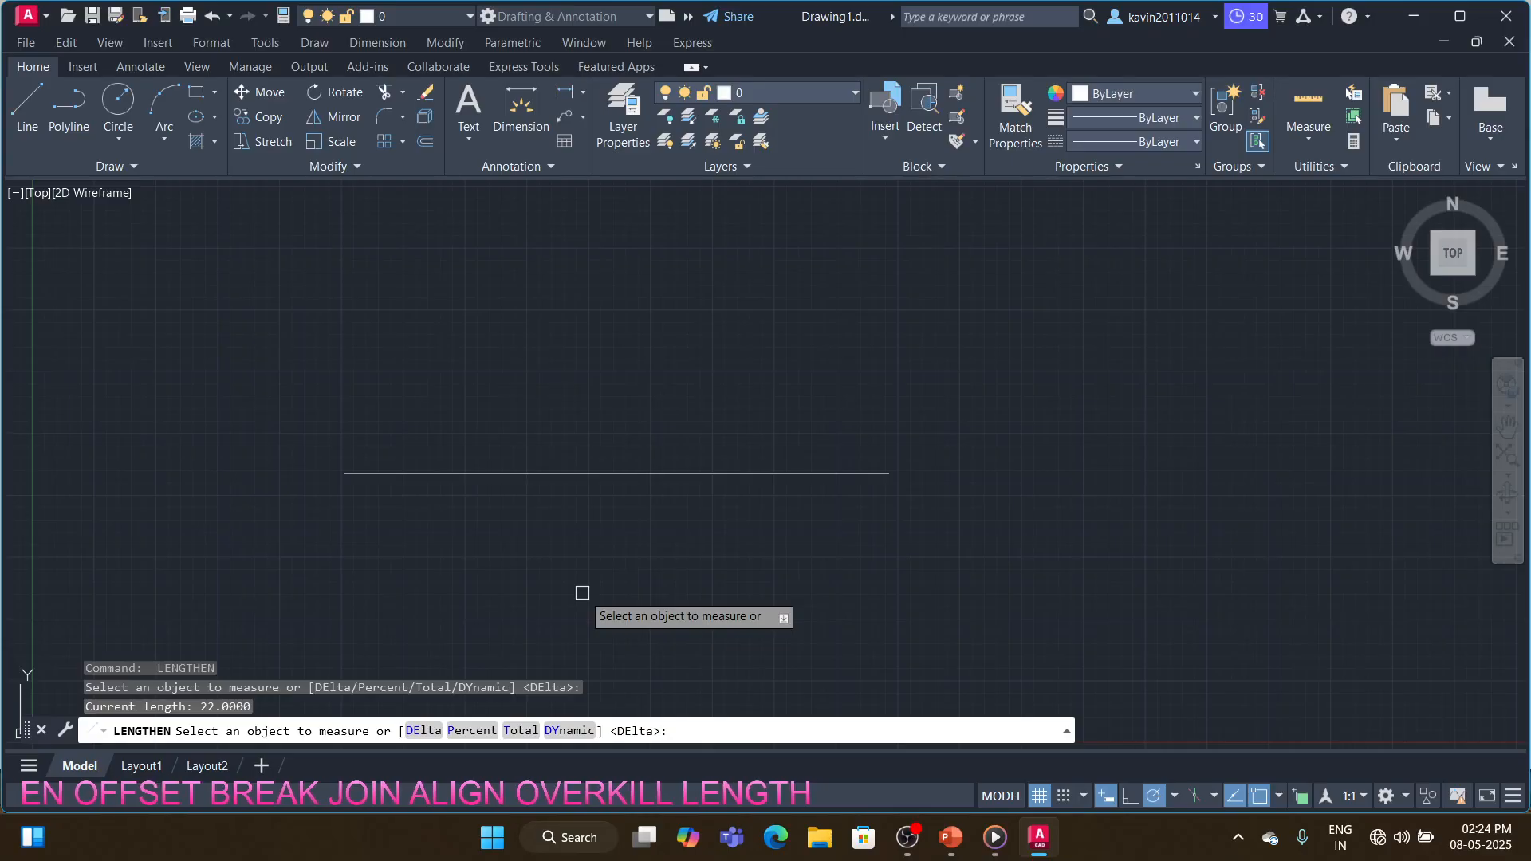
text(DE)
key(Return)
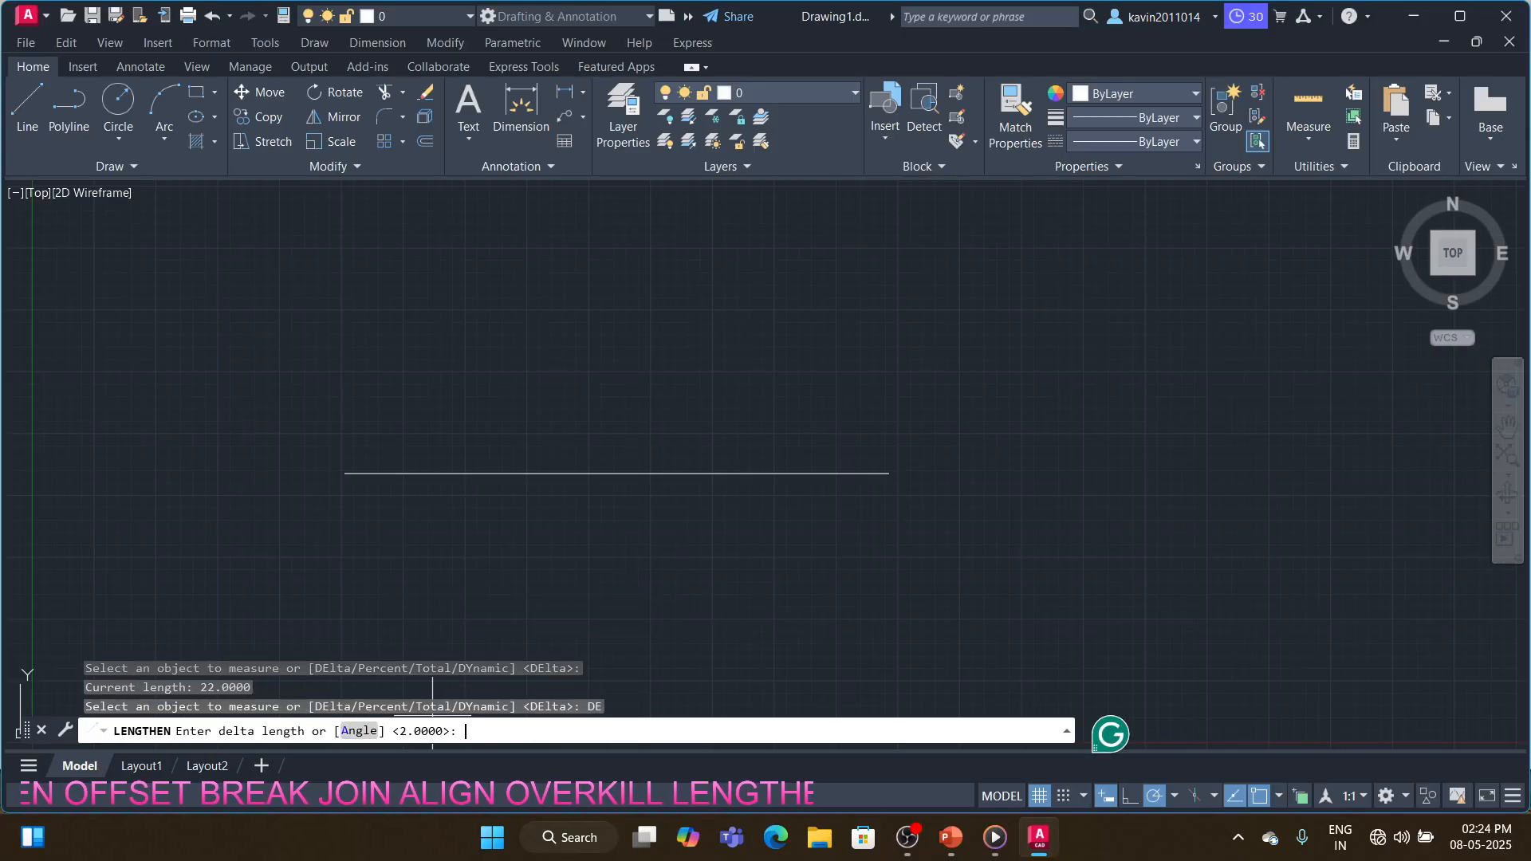
key(Escape)
- Draw a short vertical line upward from the right endpoint of the horizontal line
text(L)
key(Return)
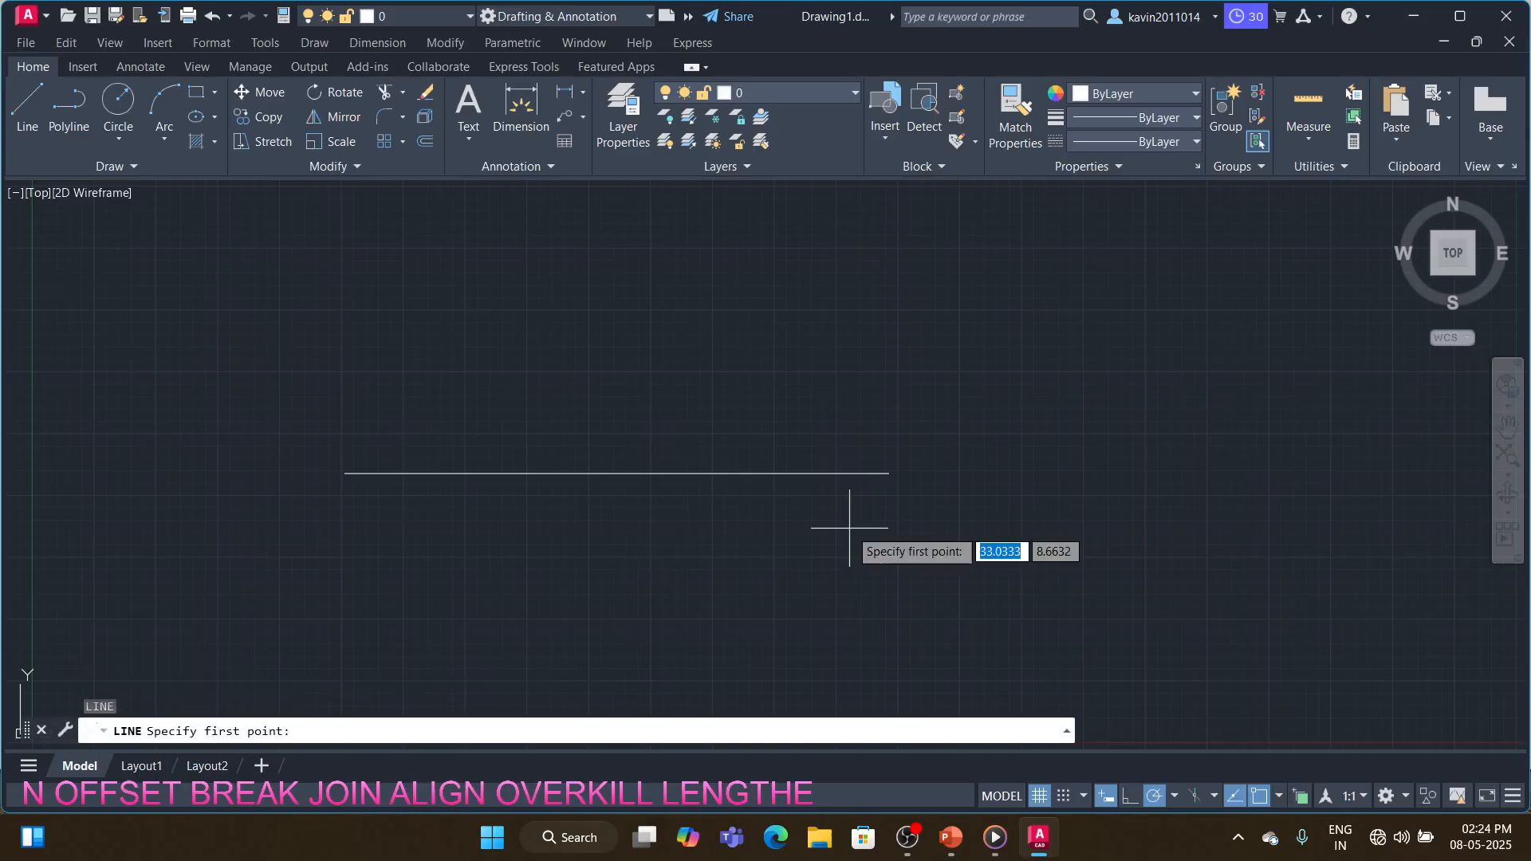
click(889, 474)
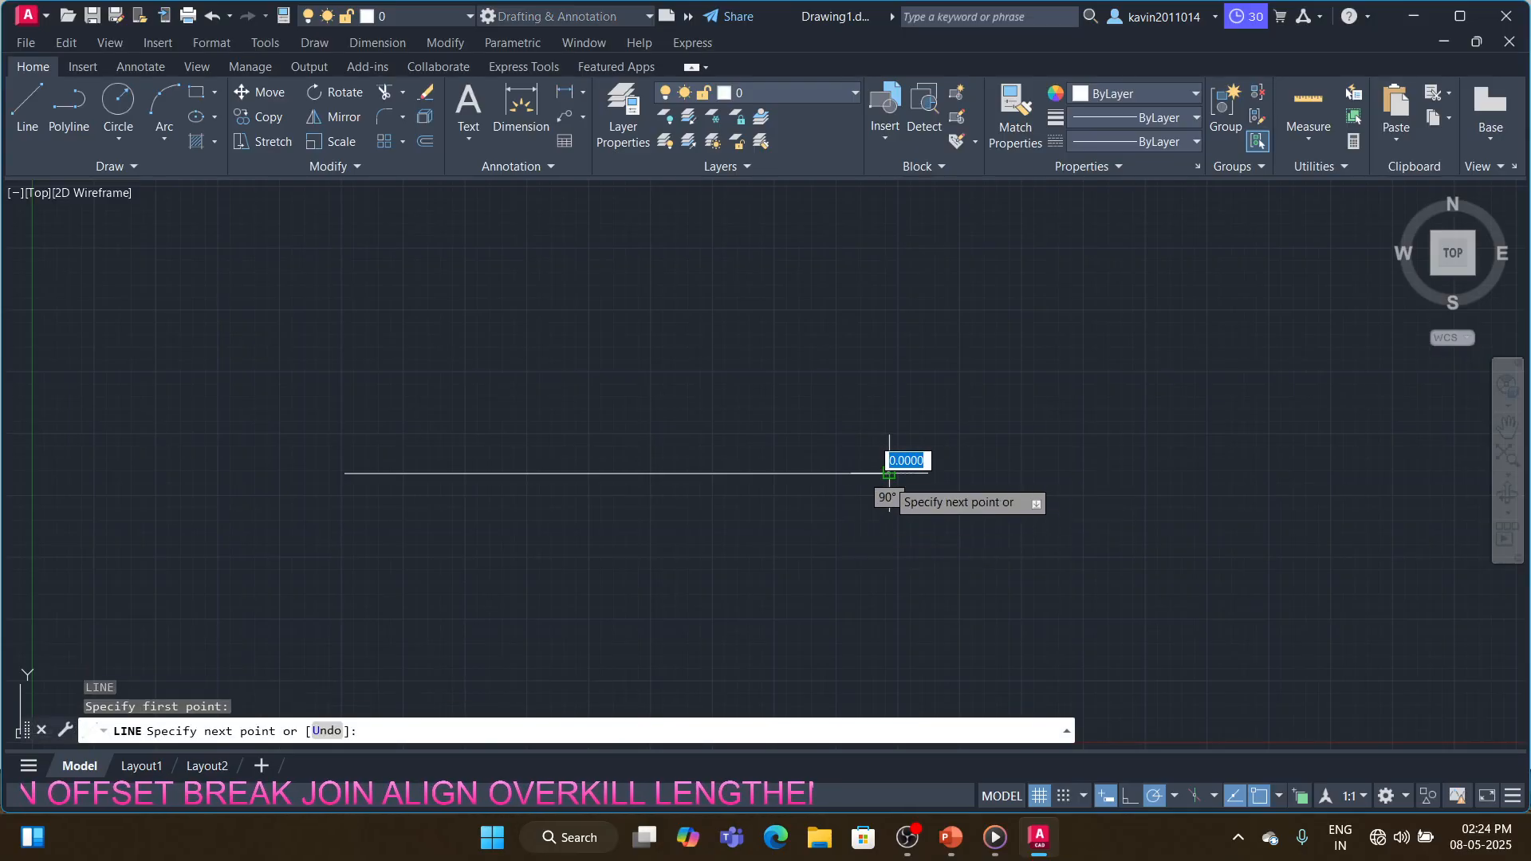
click(889, 390)
key(Return)
- Draw a quarter arc centred on the corner of the two lines, from the vertical line's upper end to the horizontal line
text(A)
key(Return)
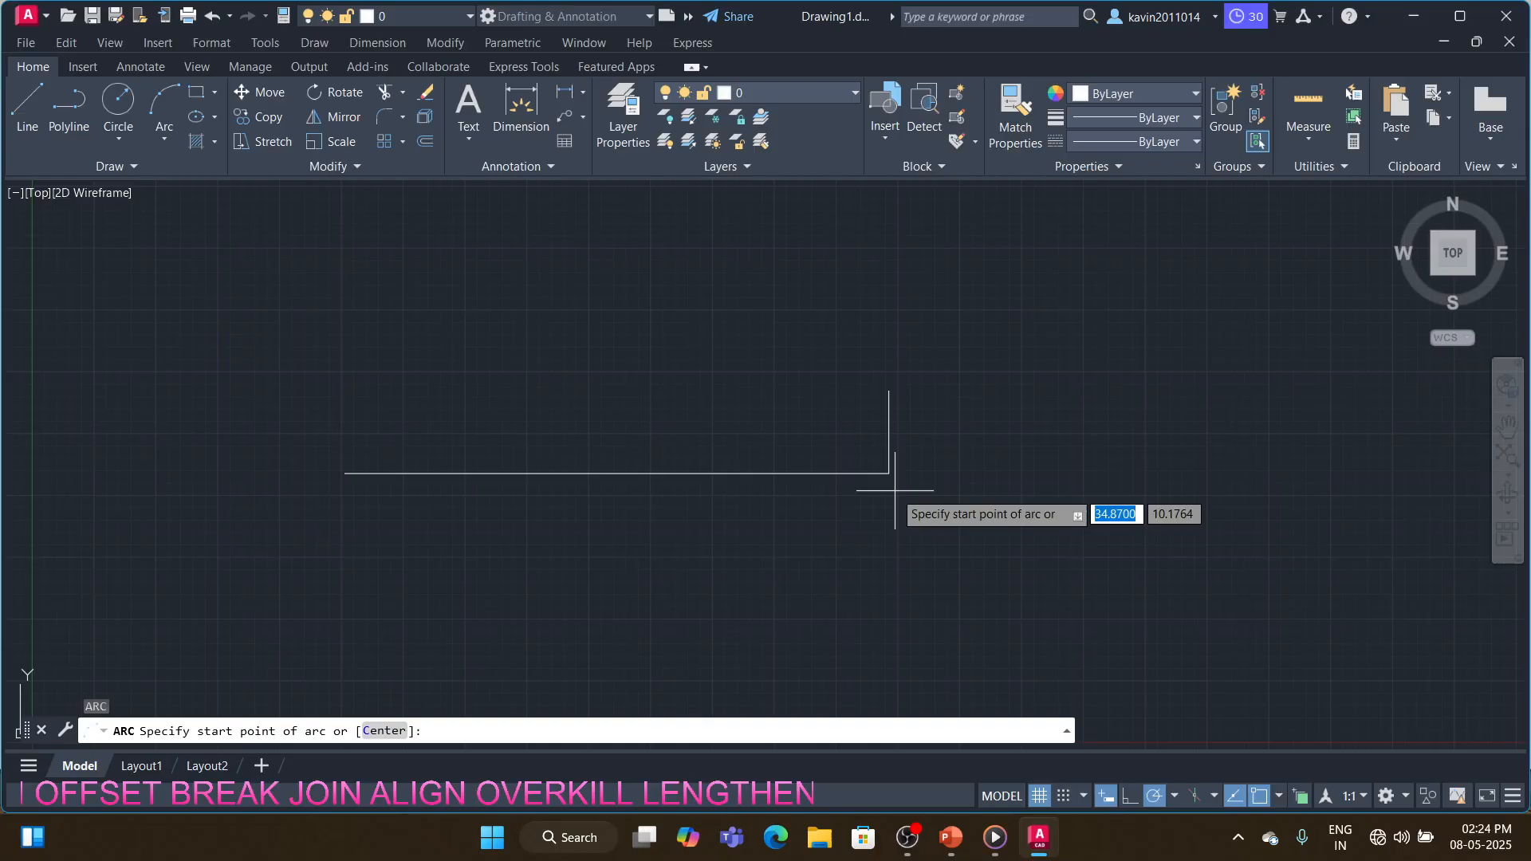
text(ce)
key(Return)
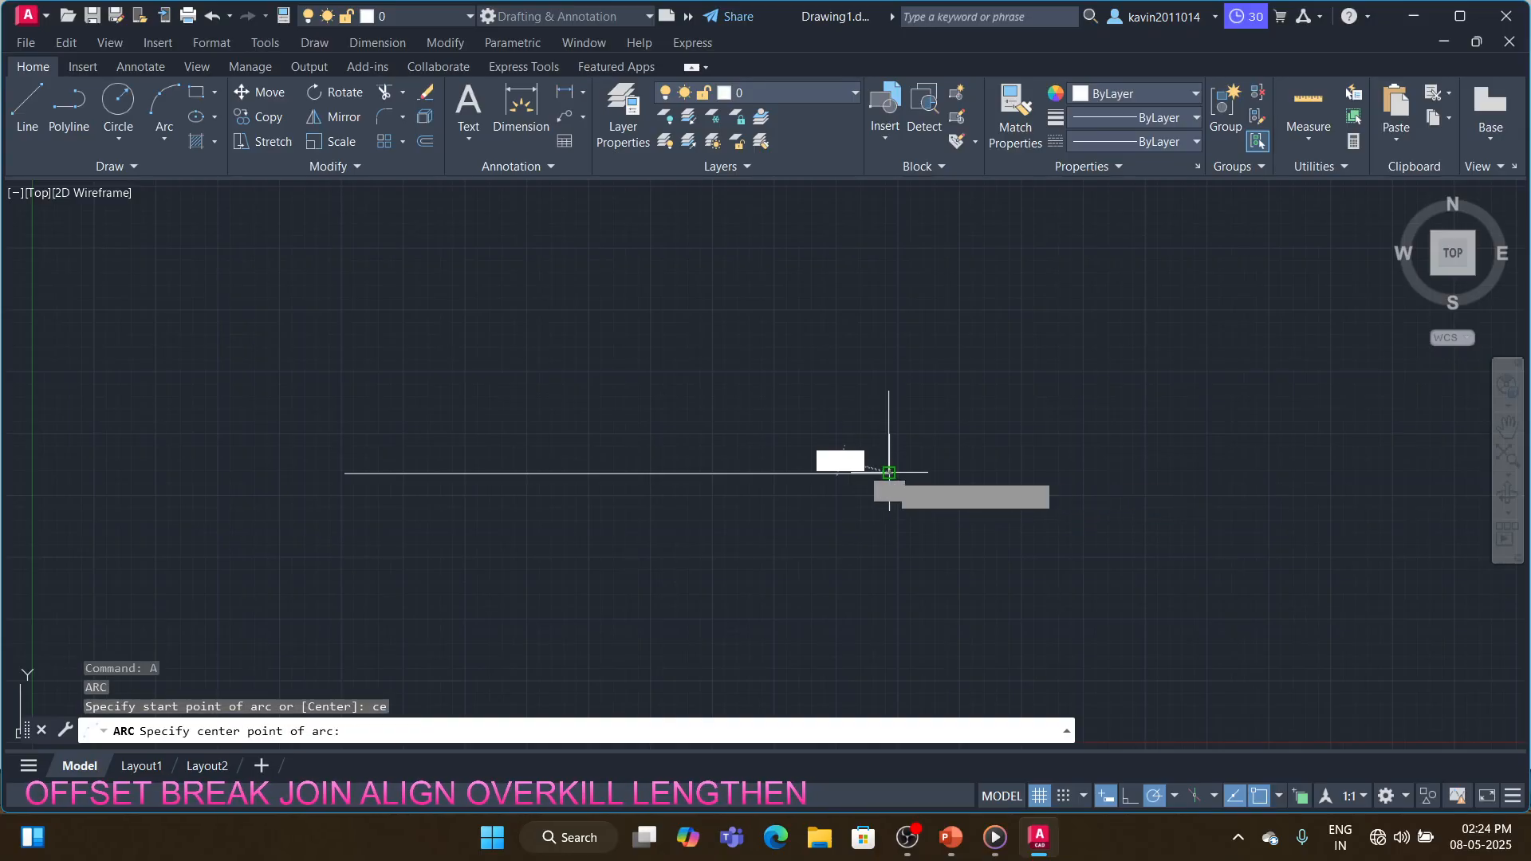
click(890, 474)
click(889, 390)
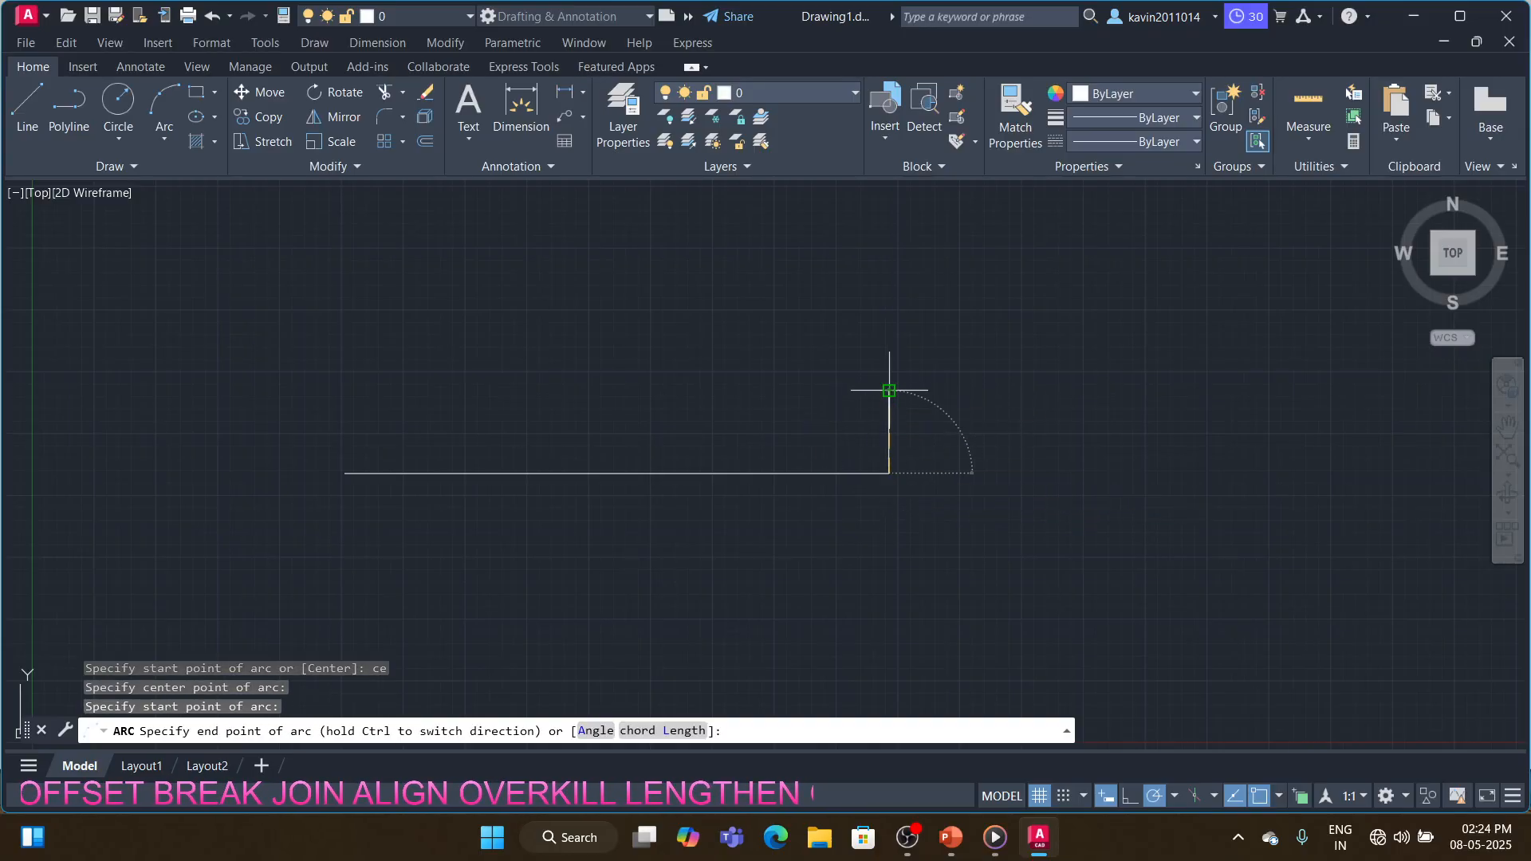
click(799, 470)
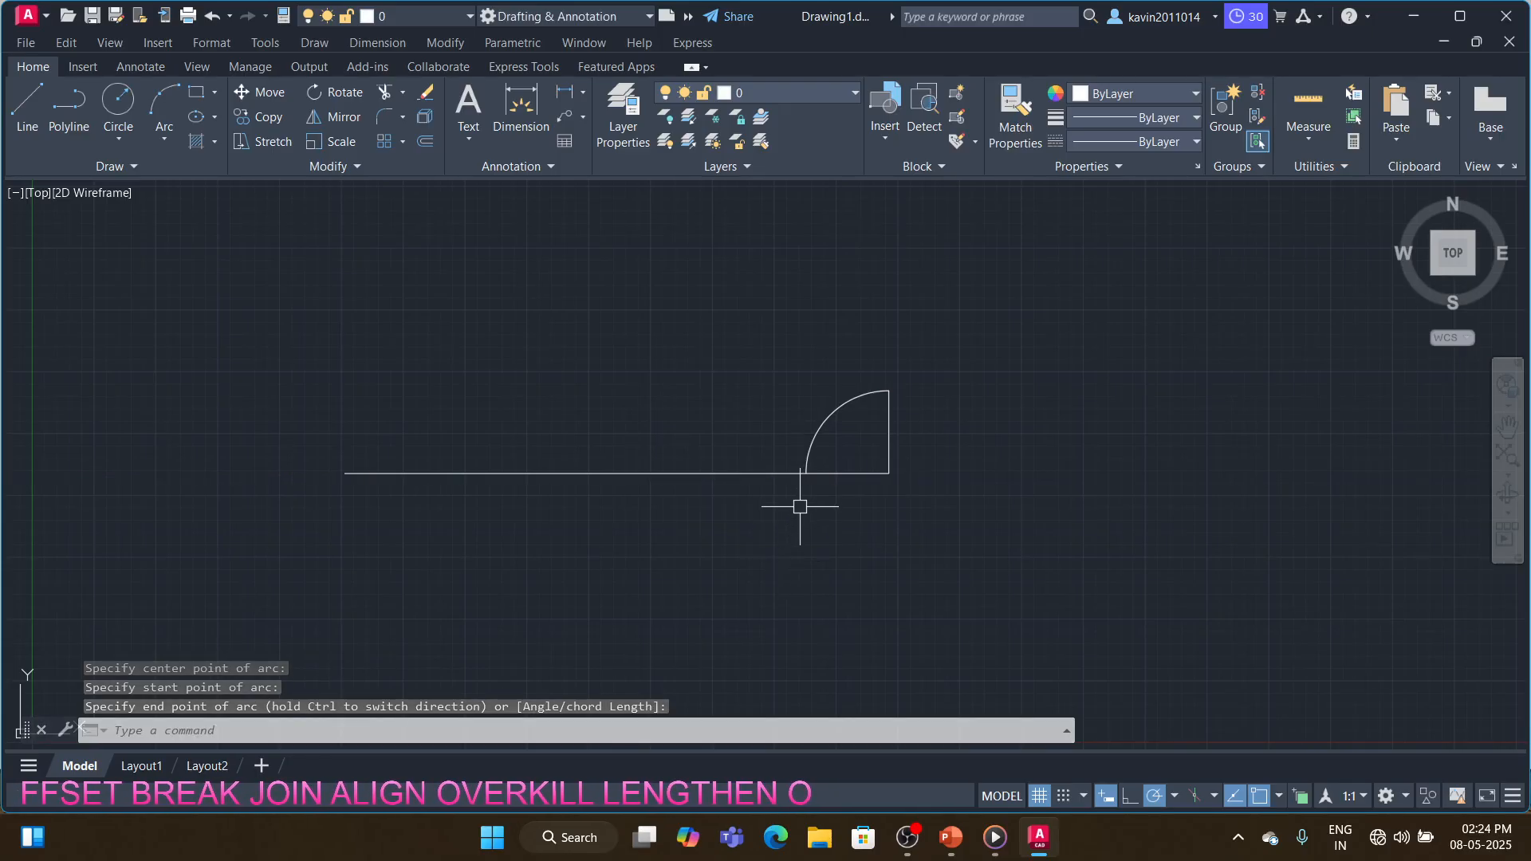
- Lengthen the arc at its lower end by a delta angle of 60 degrees
text(len)
key(Return)
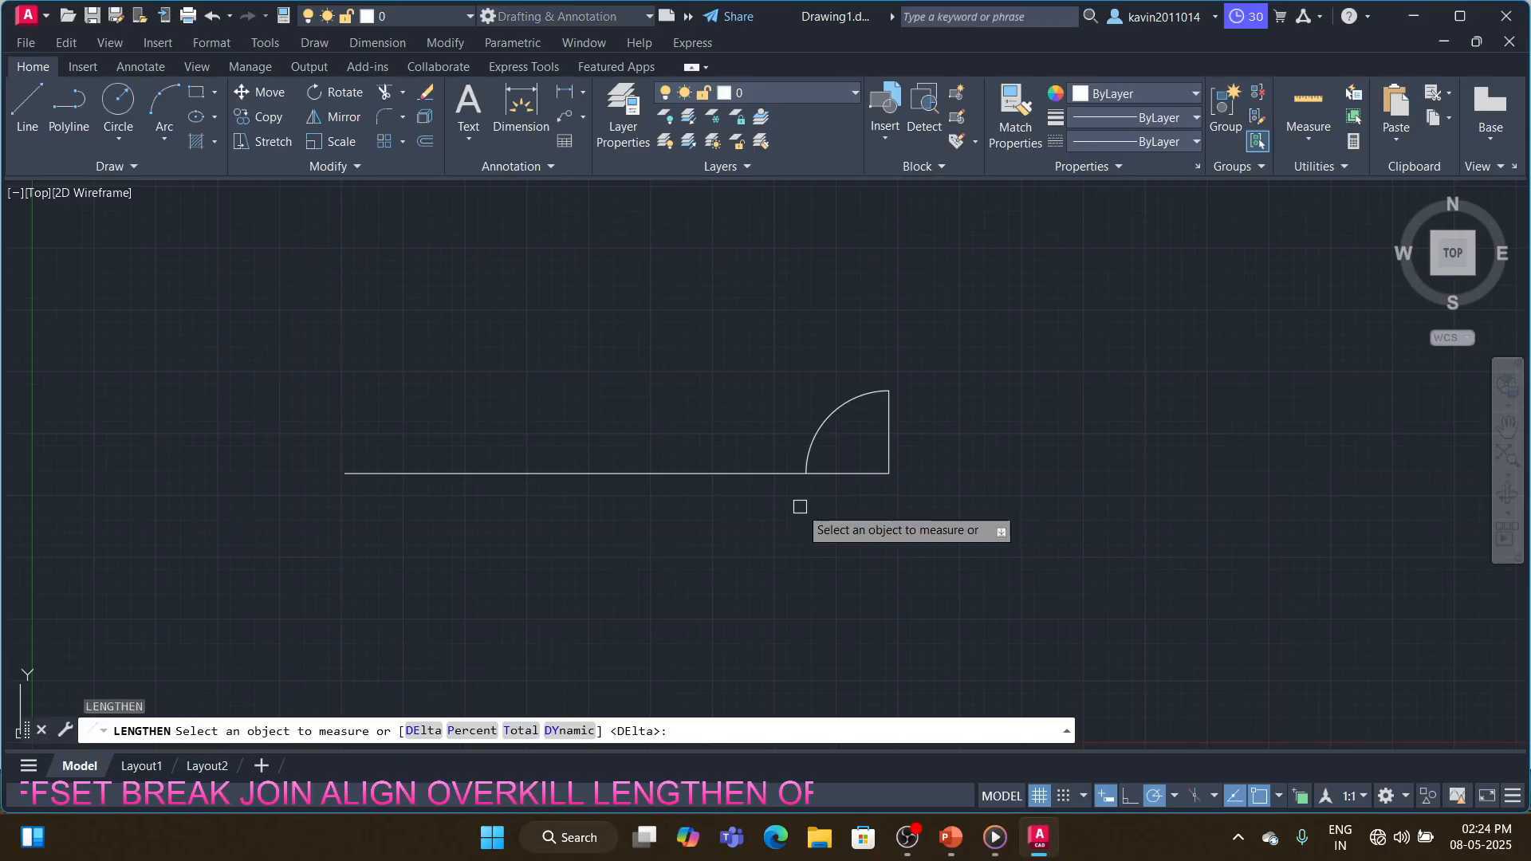
text(de)
key(Return)
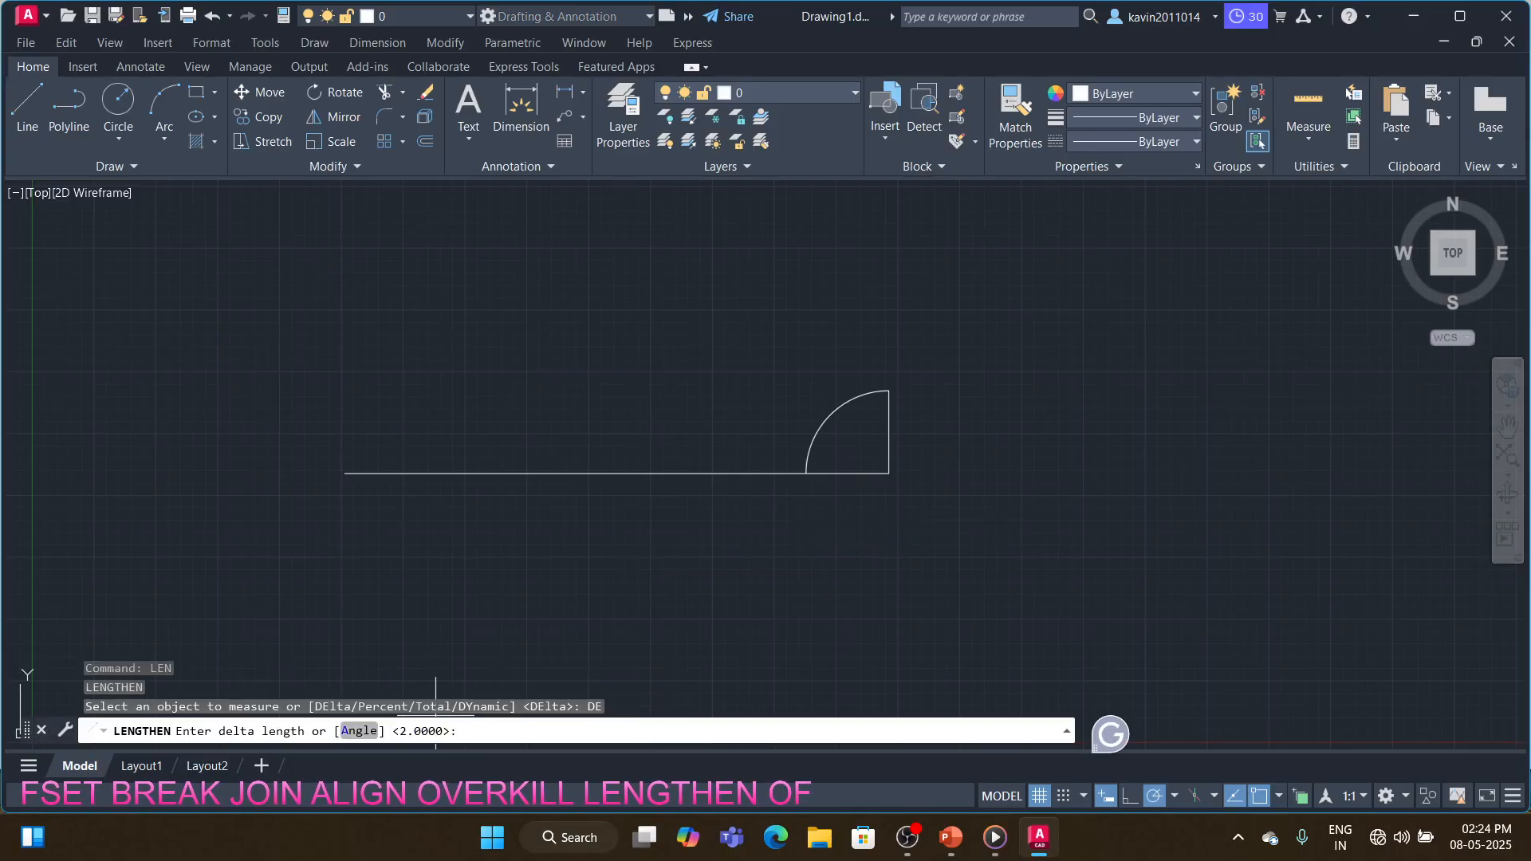
text(a)
key(Return)
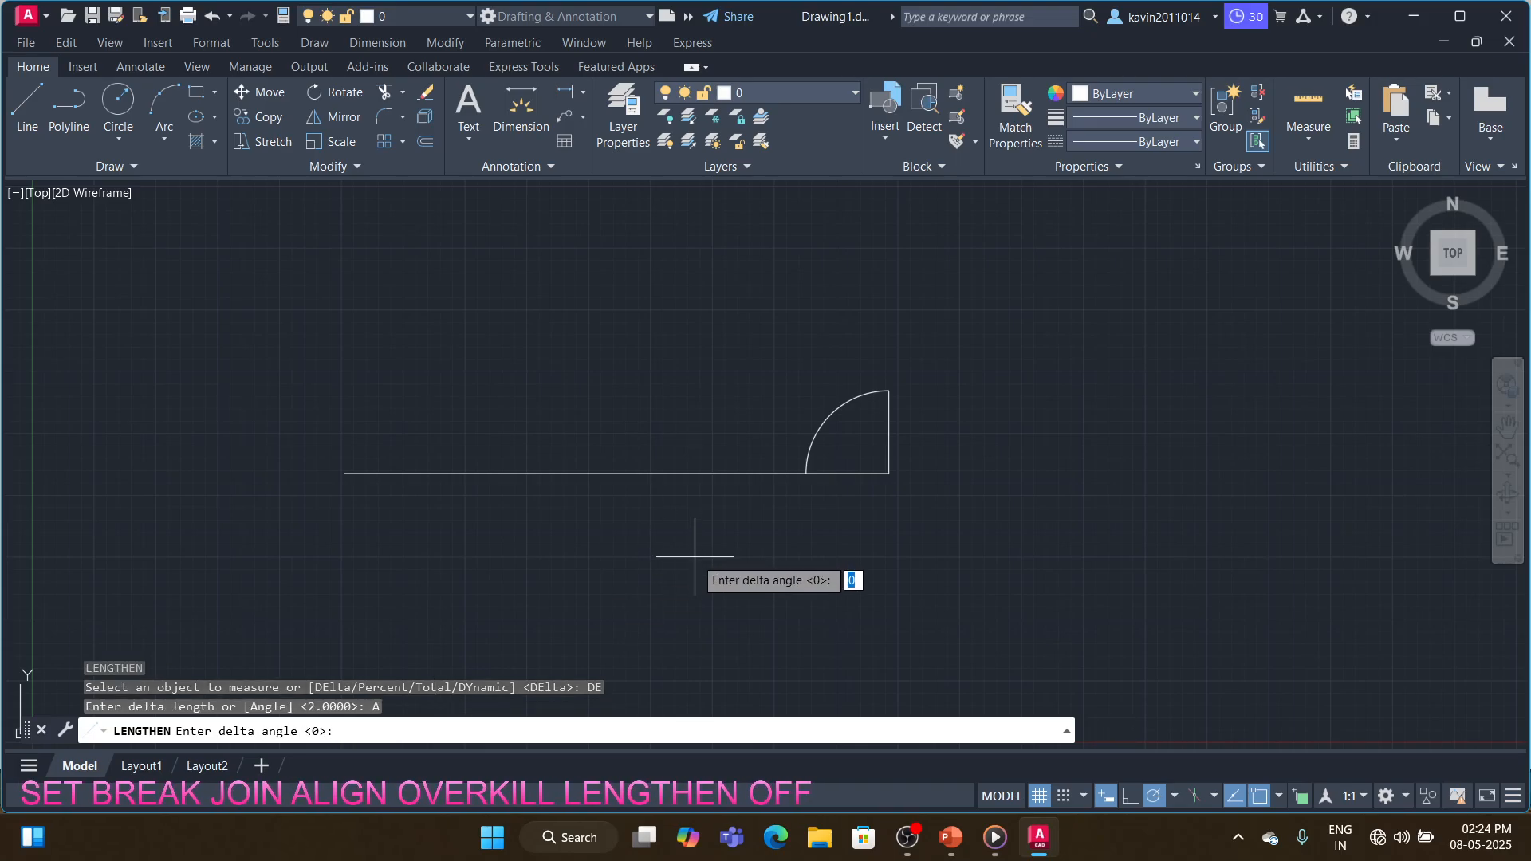
key(Return)
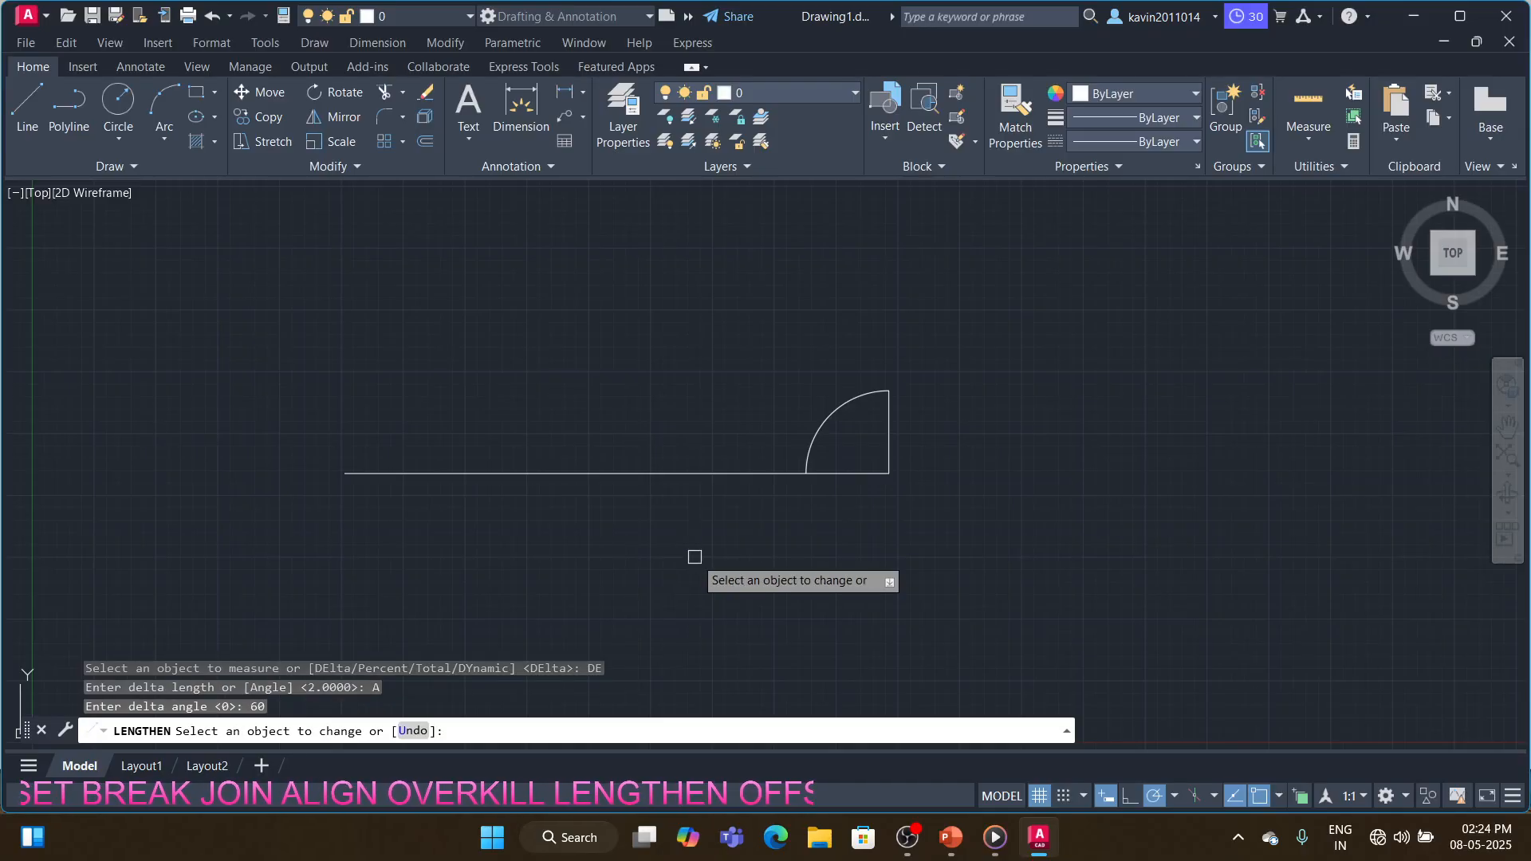
click(810, 447)
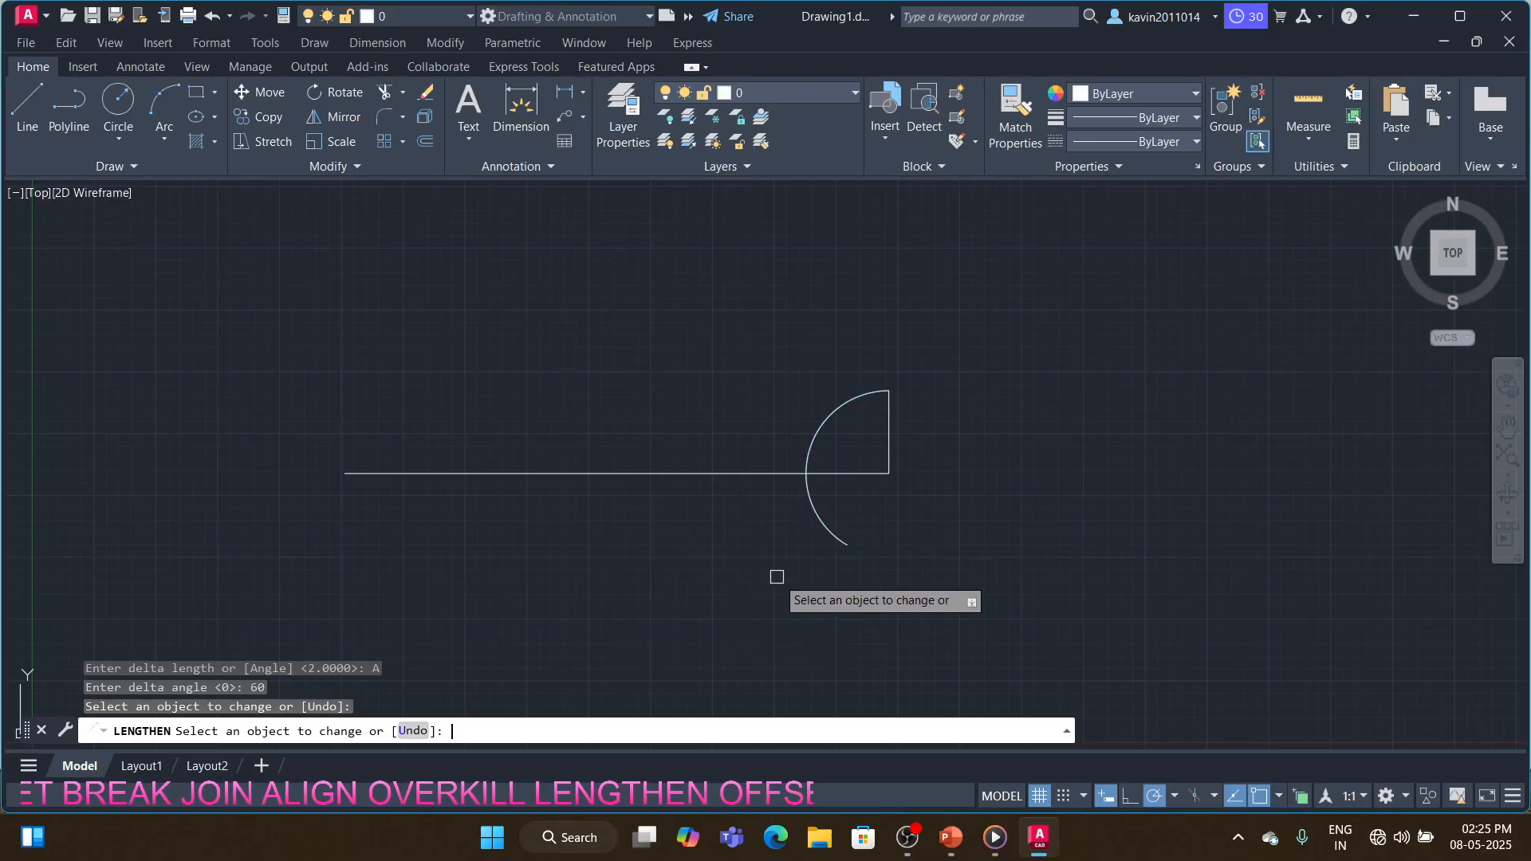
key(Return)
- Draw a line from the arc's lower endpoint to the corner where the horizontal and vertical lines meet
text(l)
key(Return)
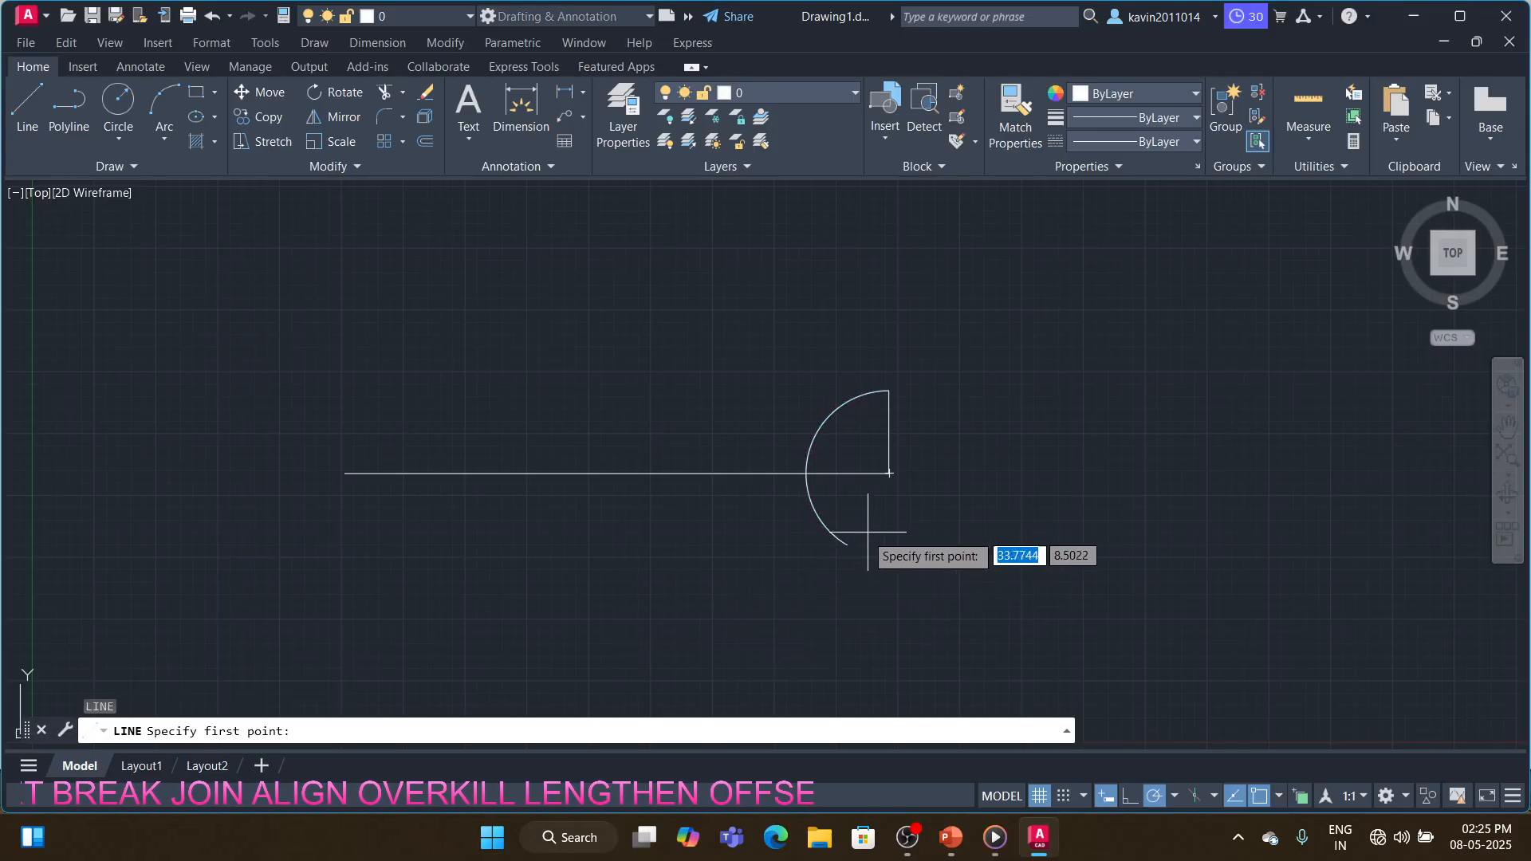
click(846, 545)
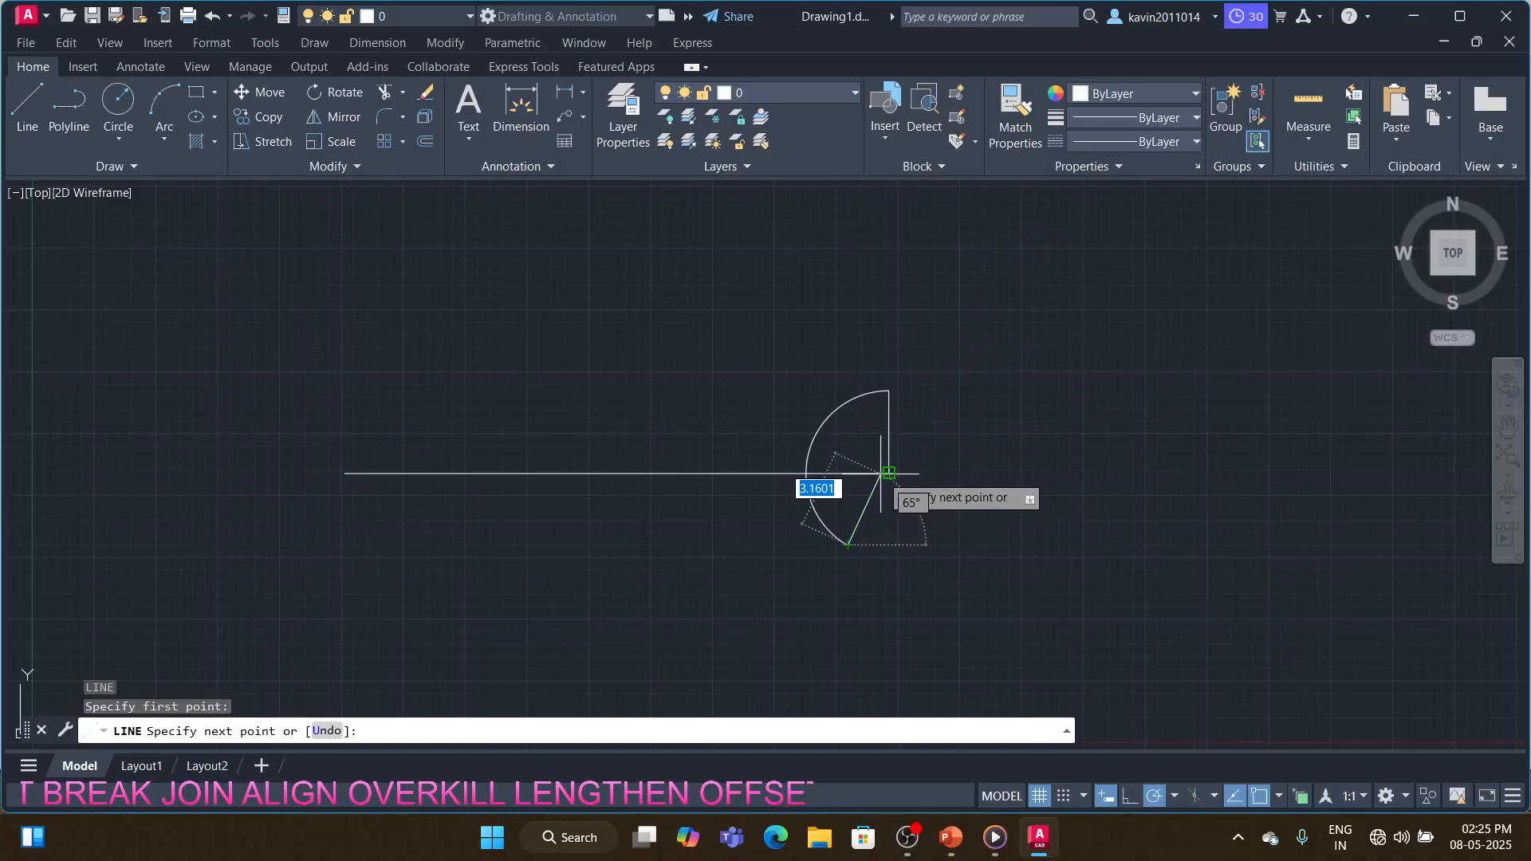
click(888, 473)
key(Return)
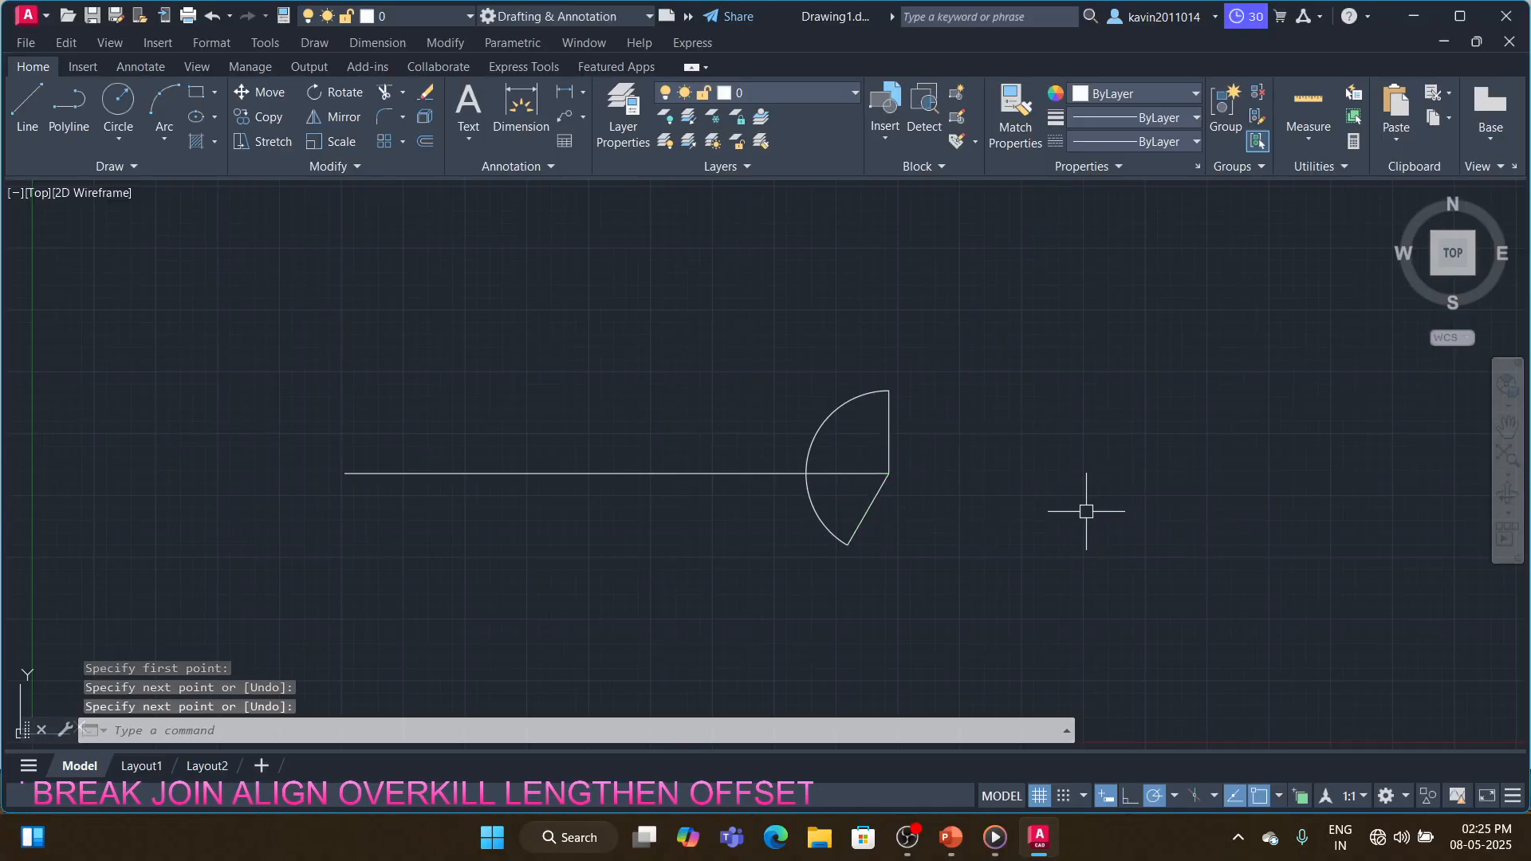
click(583, 92)
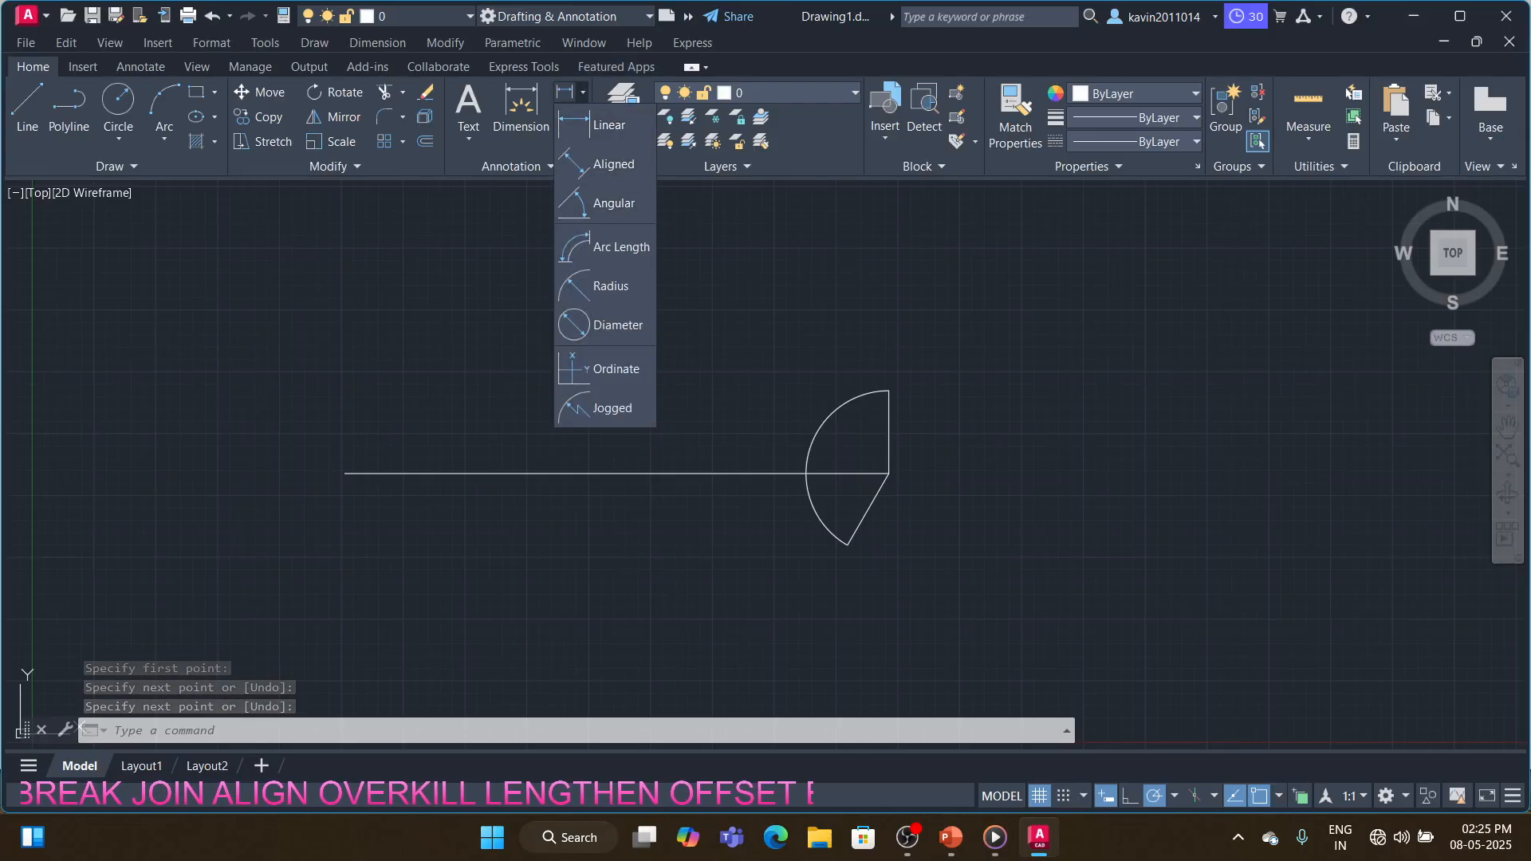
click(615, 206)
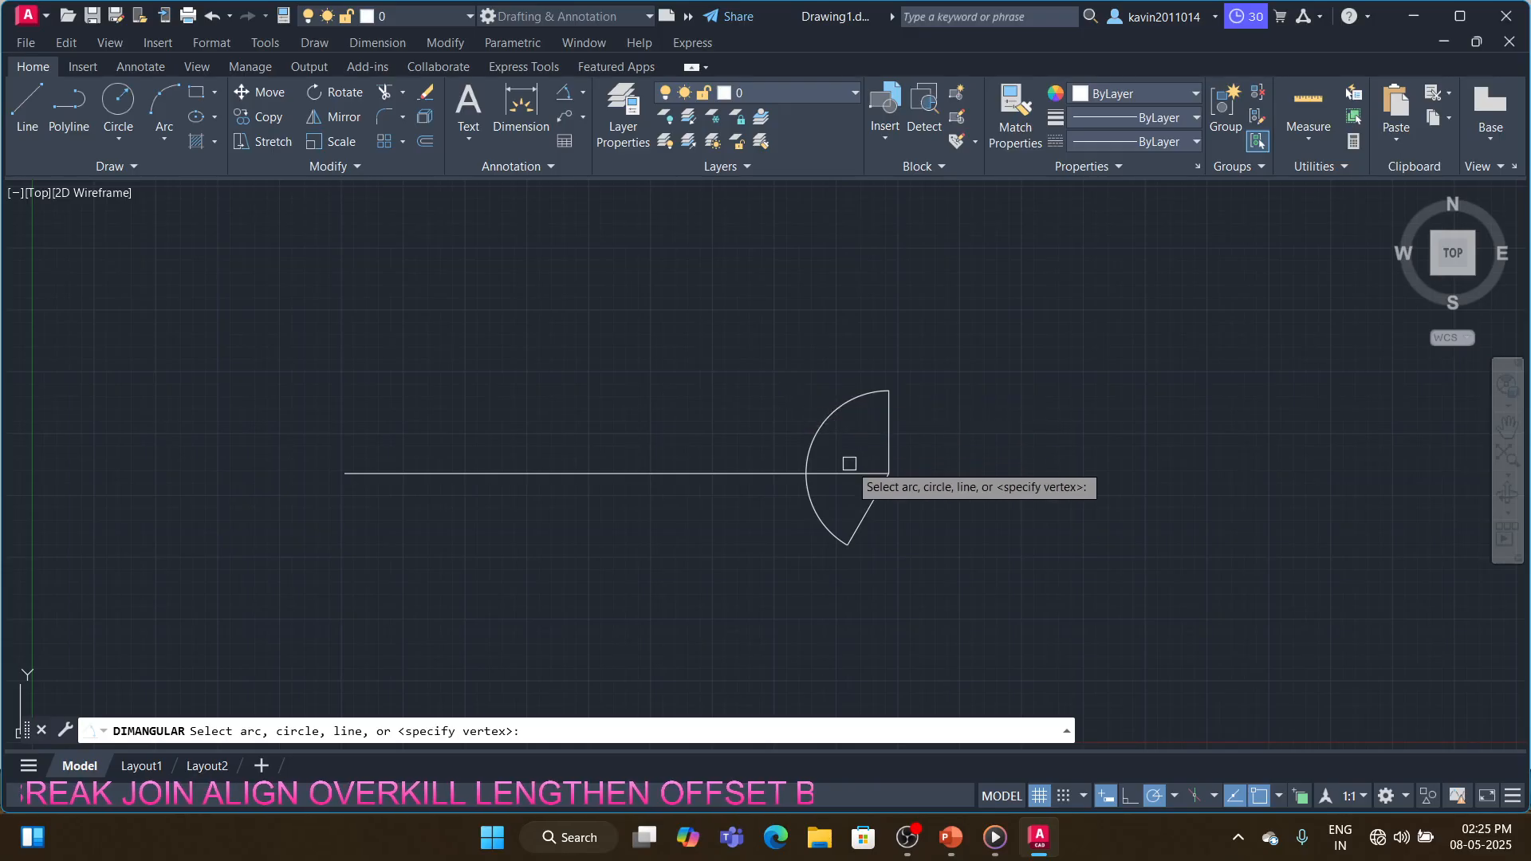
key(Return)
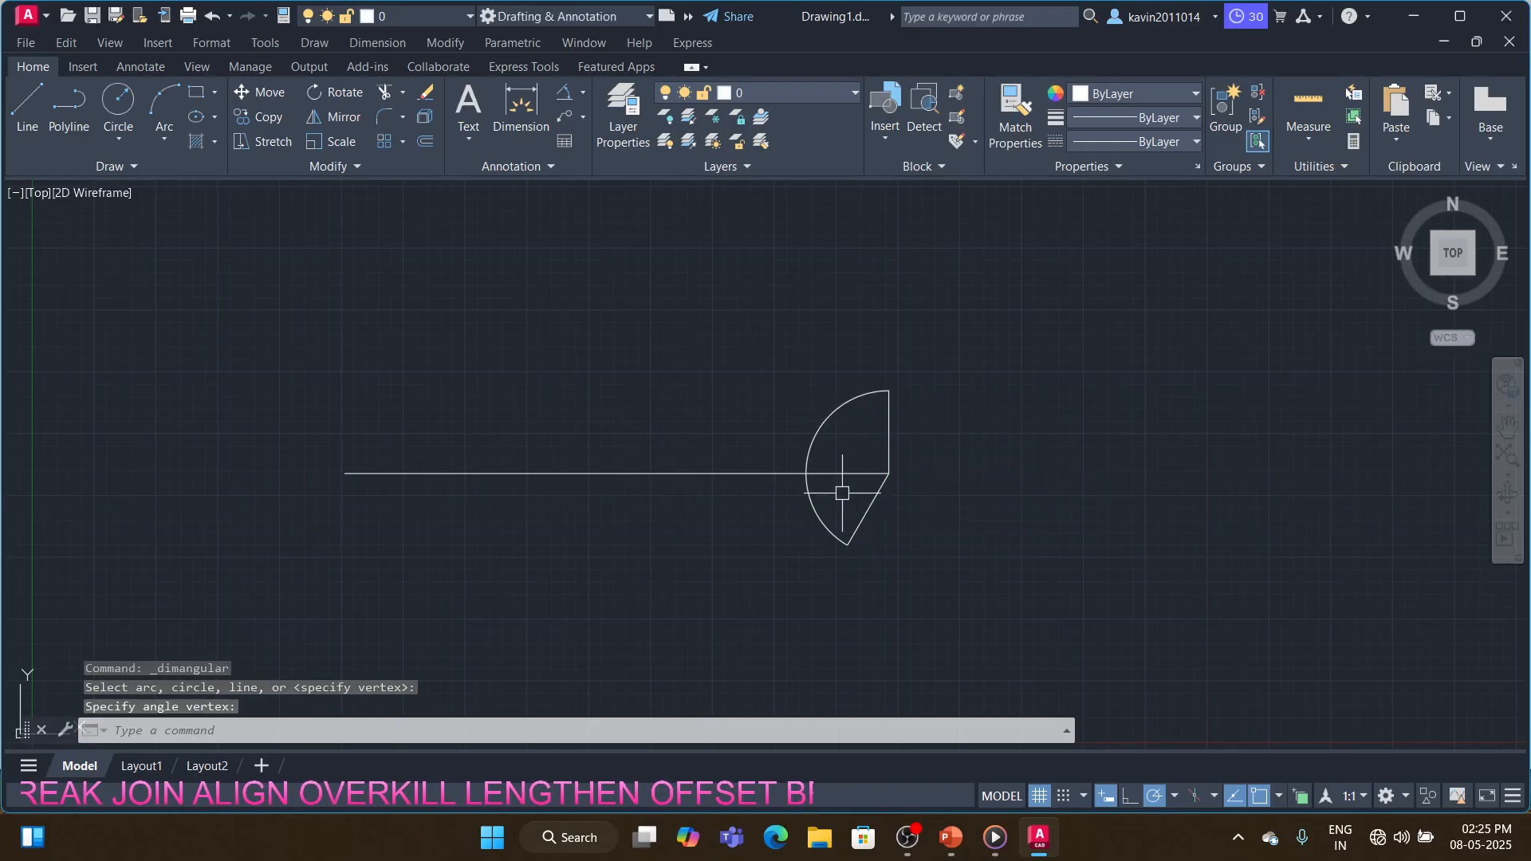
key(Return)
key(Return)
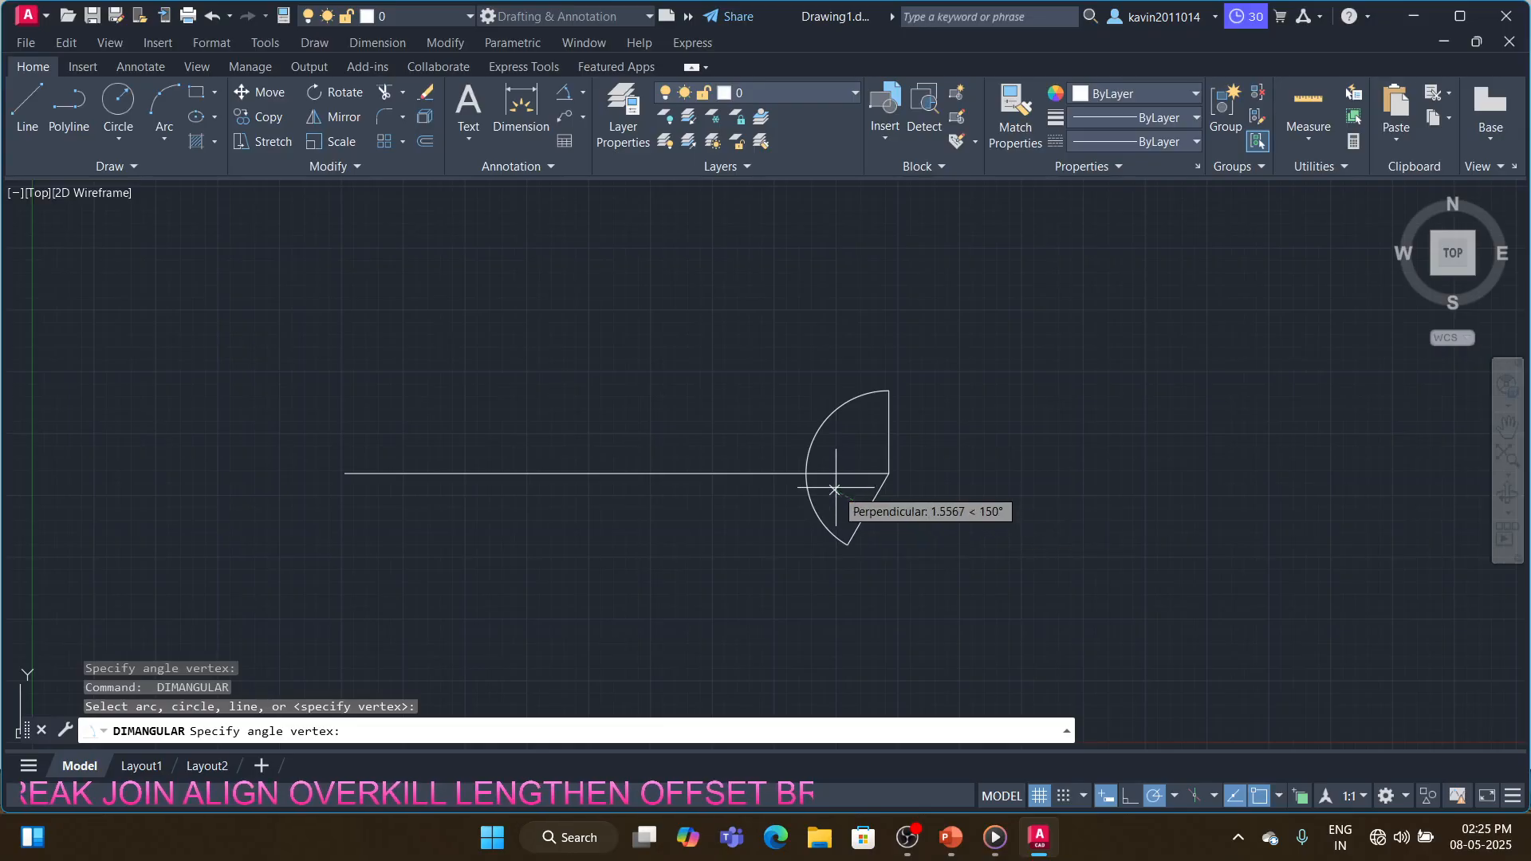
key(Escape)
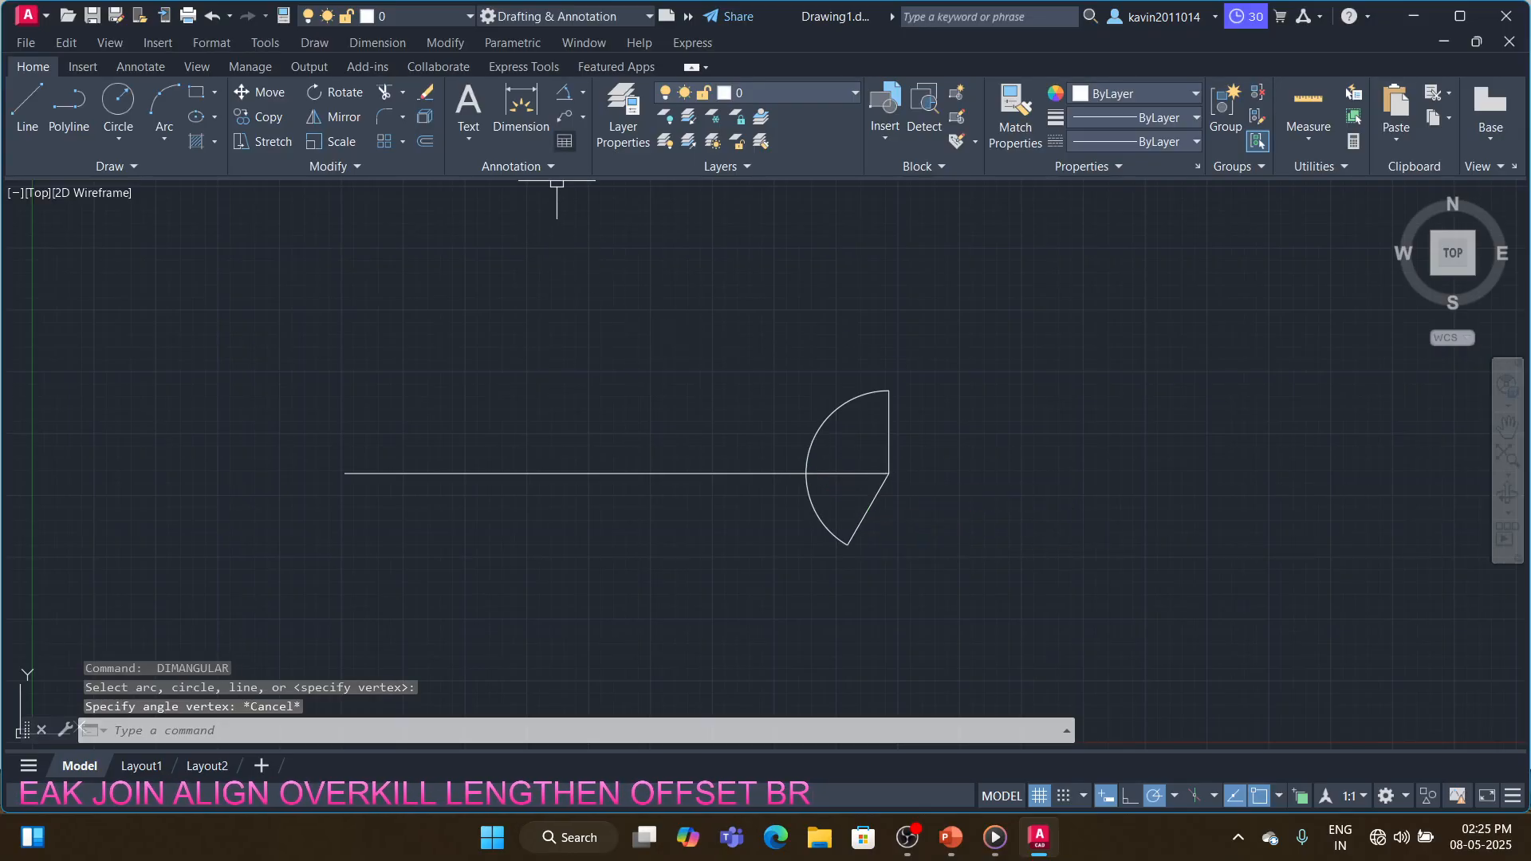
- Add an angular dimension between the horizontal line and the slanted line, inside the arc, and inspect it up close
key(Return)
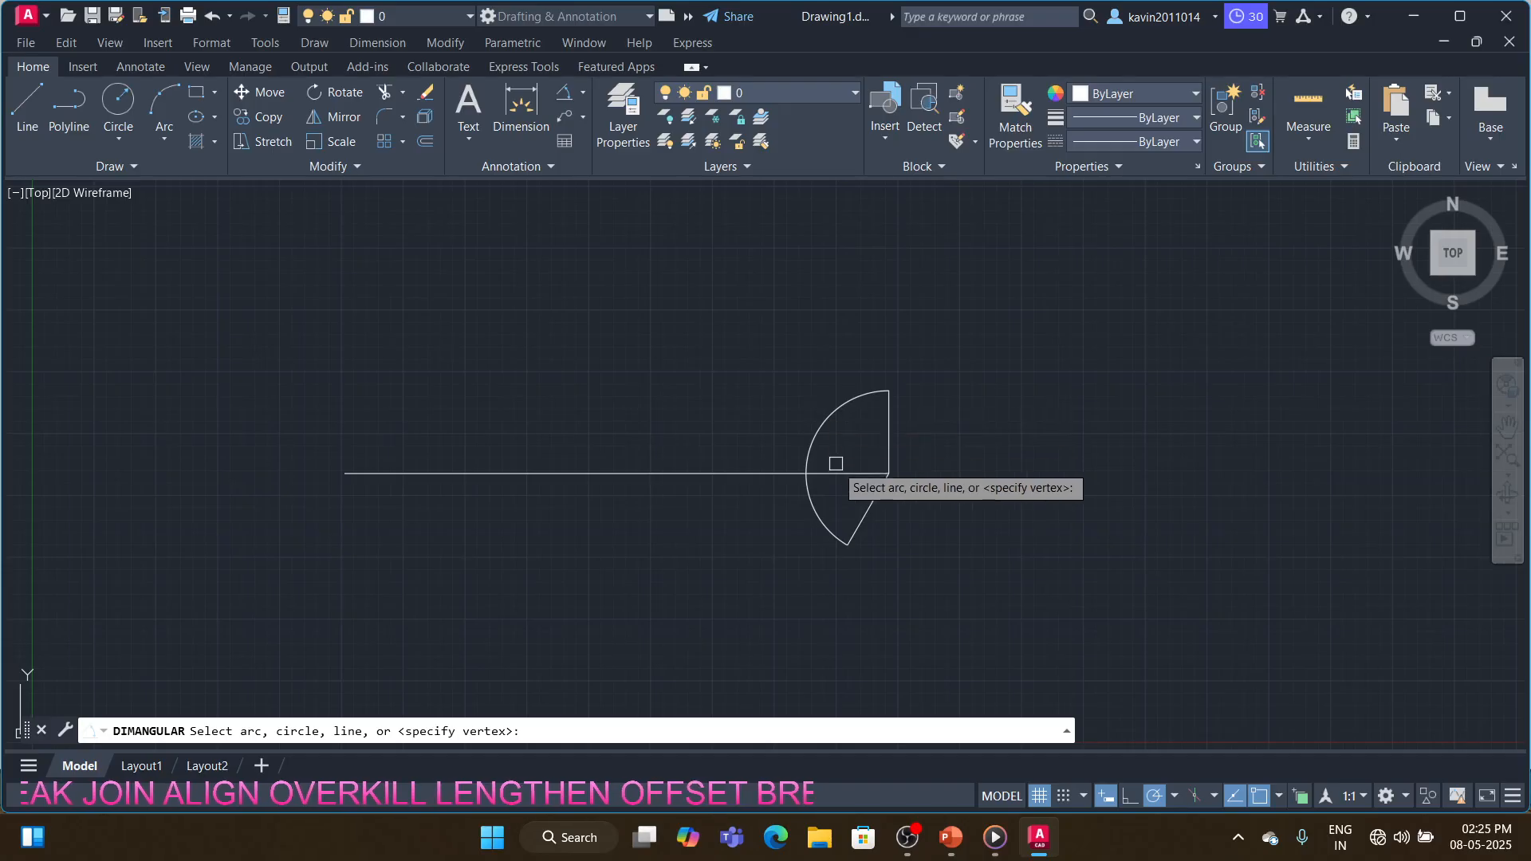
click(831, 472)
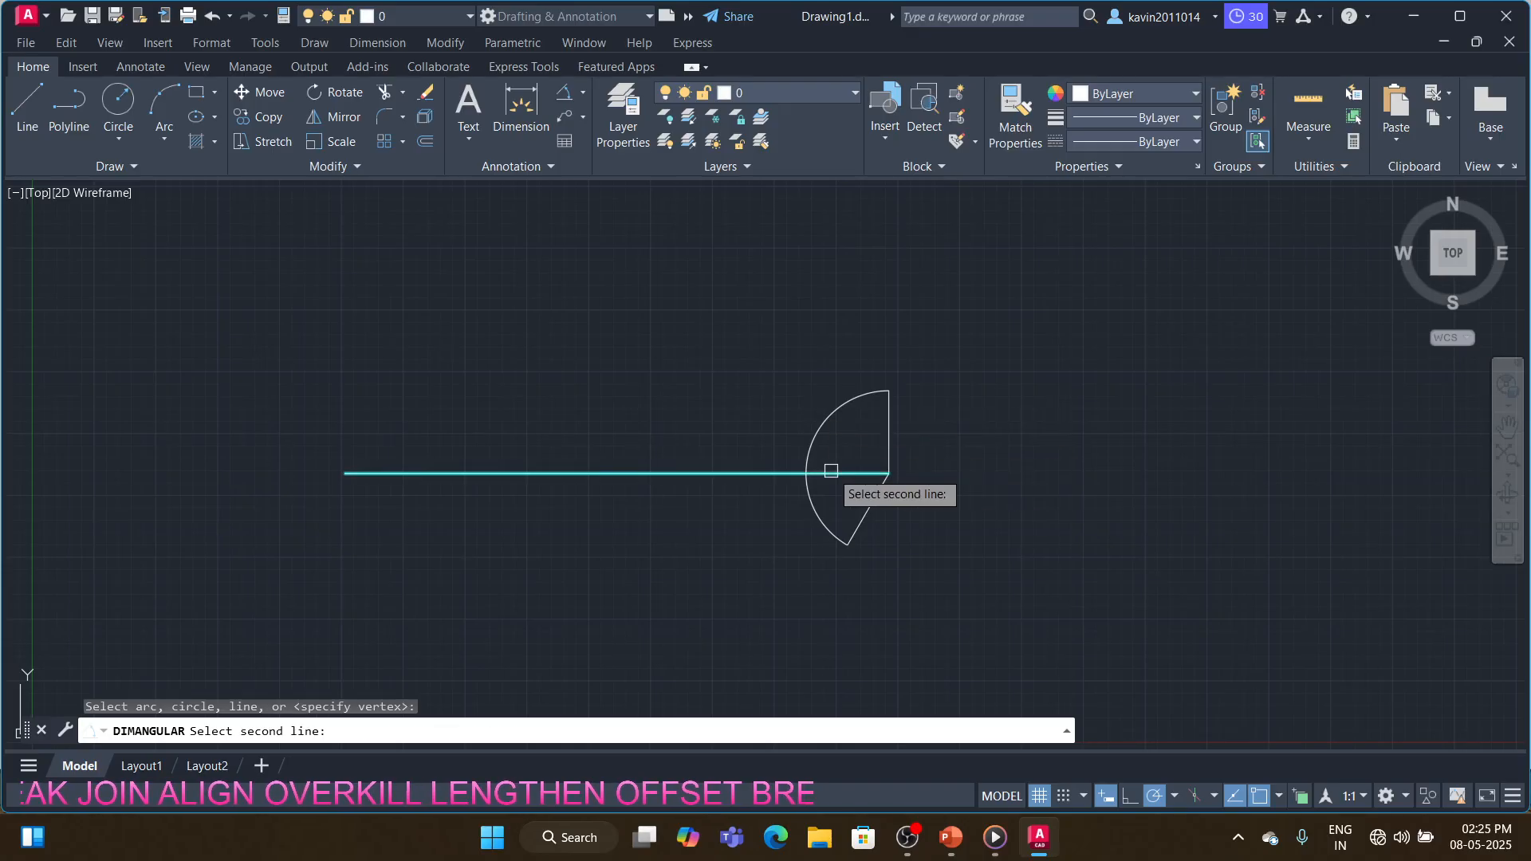
click(867, 511)
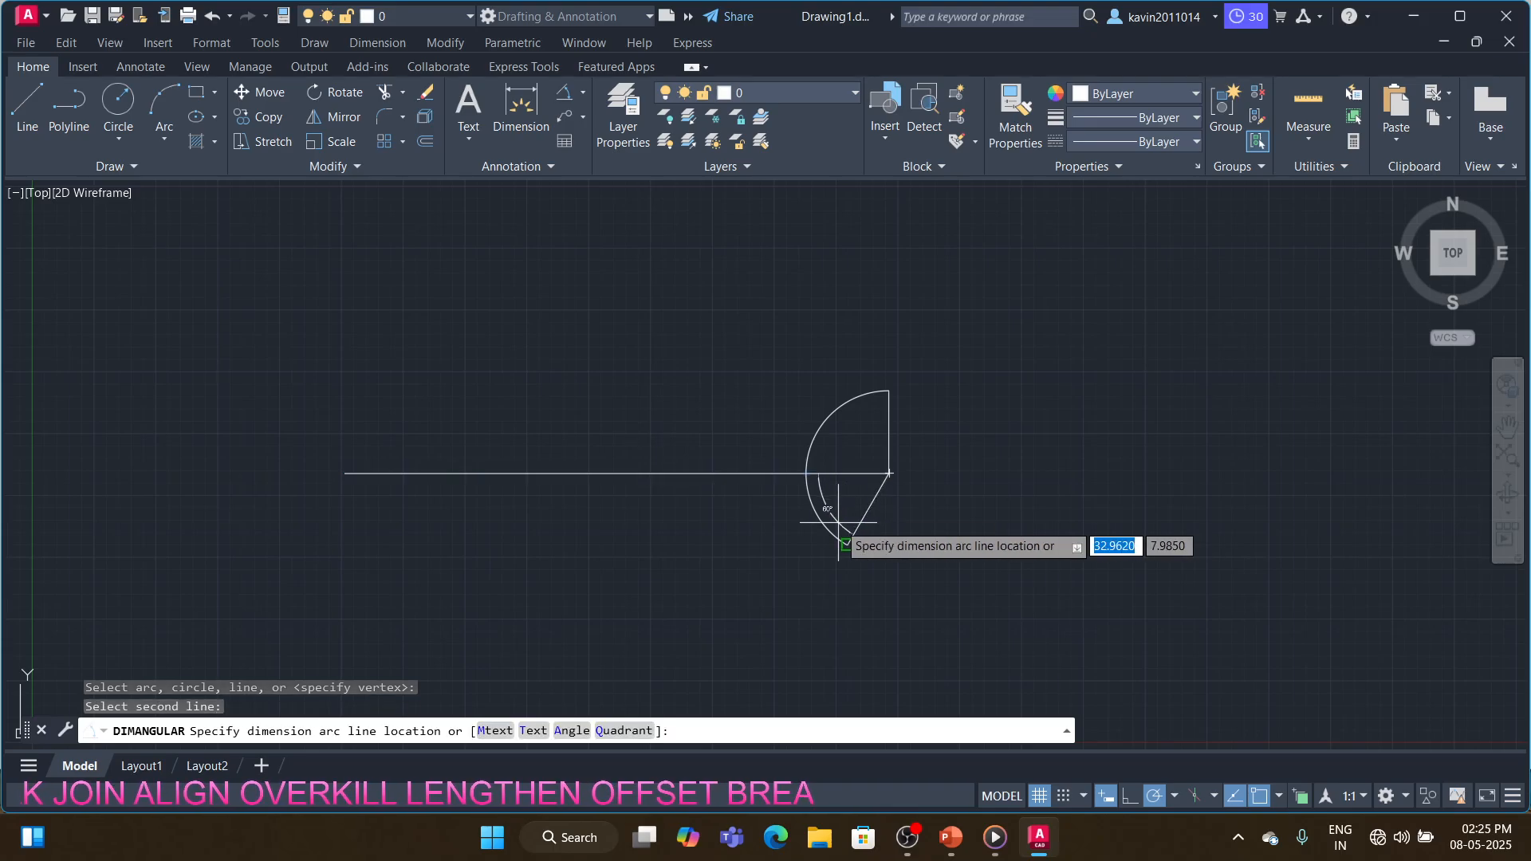
click(834, 511)
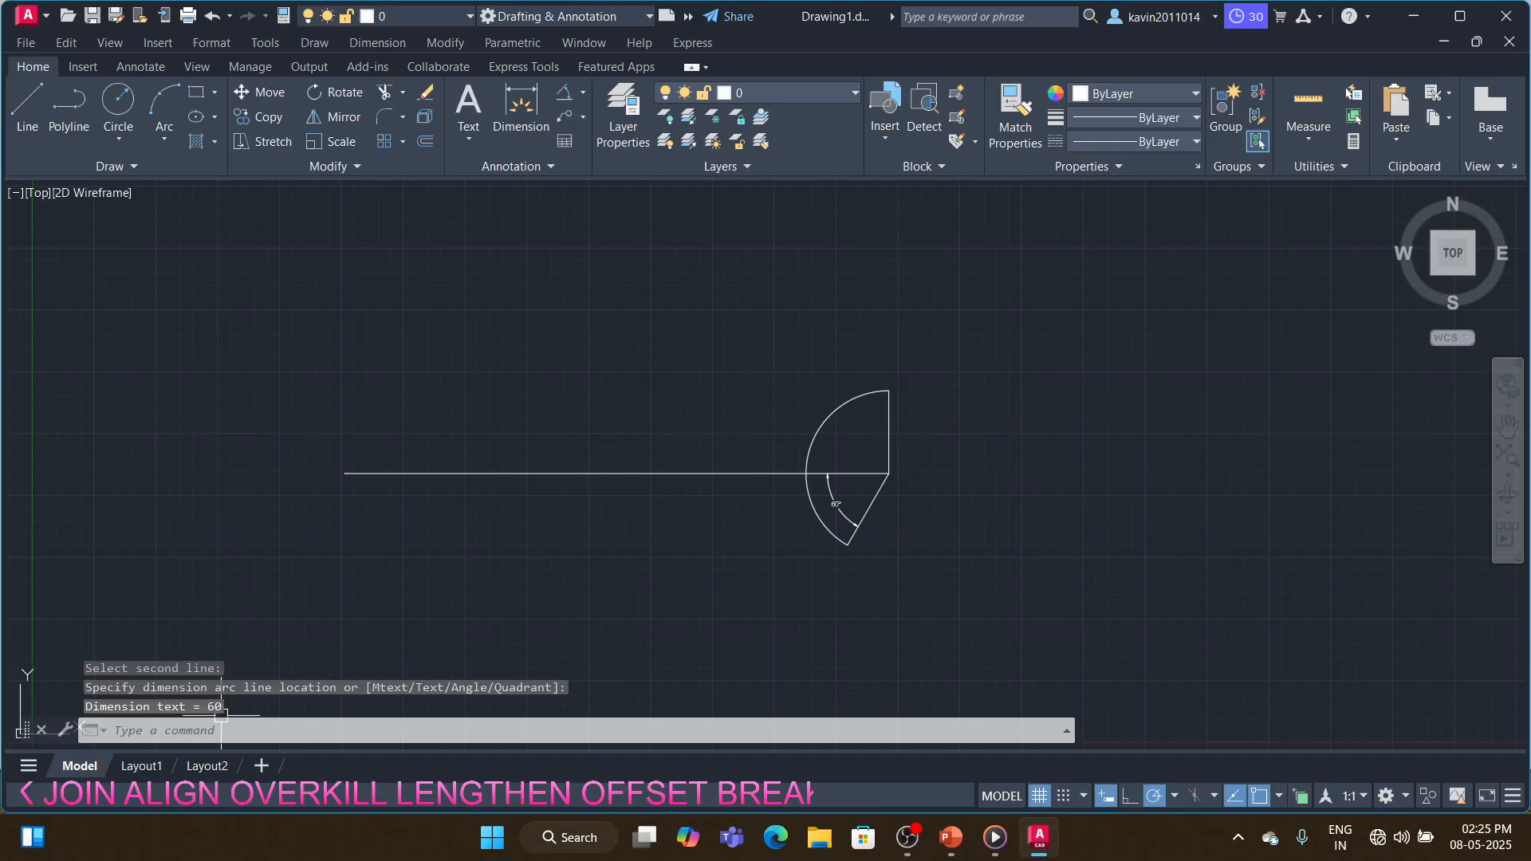
text(z)
key(Return)
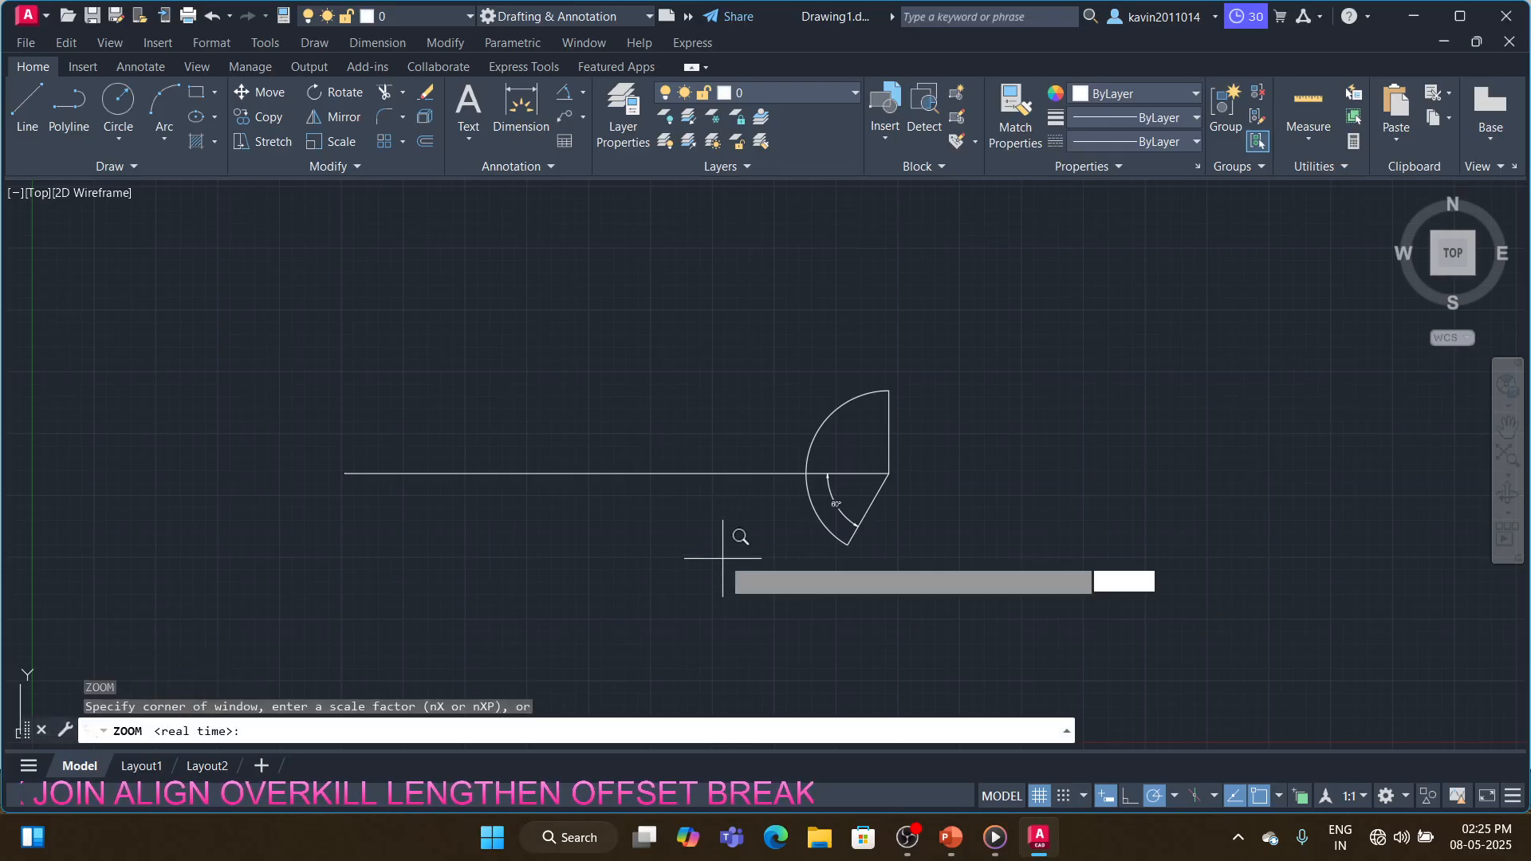
click(722, 578)
click(993, 391)
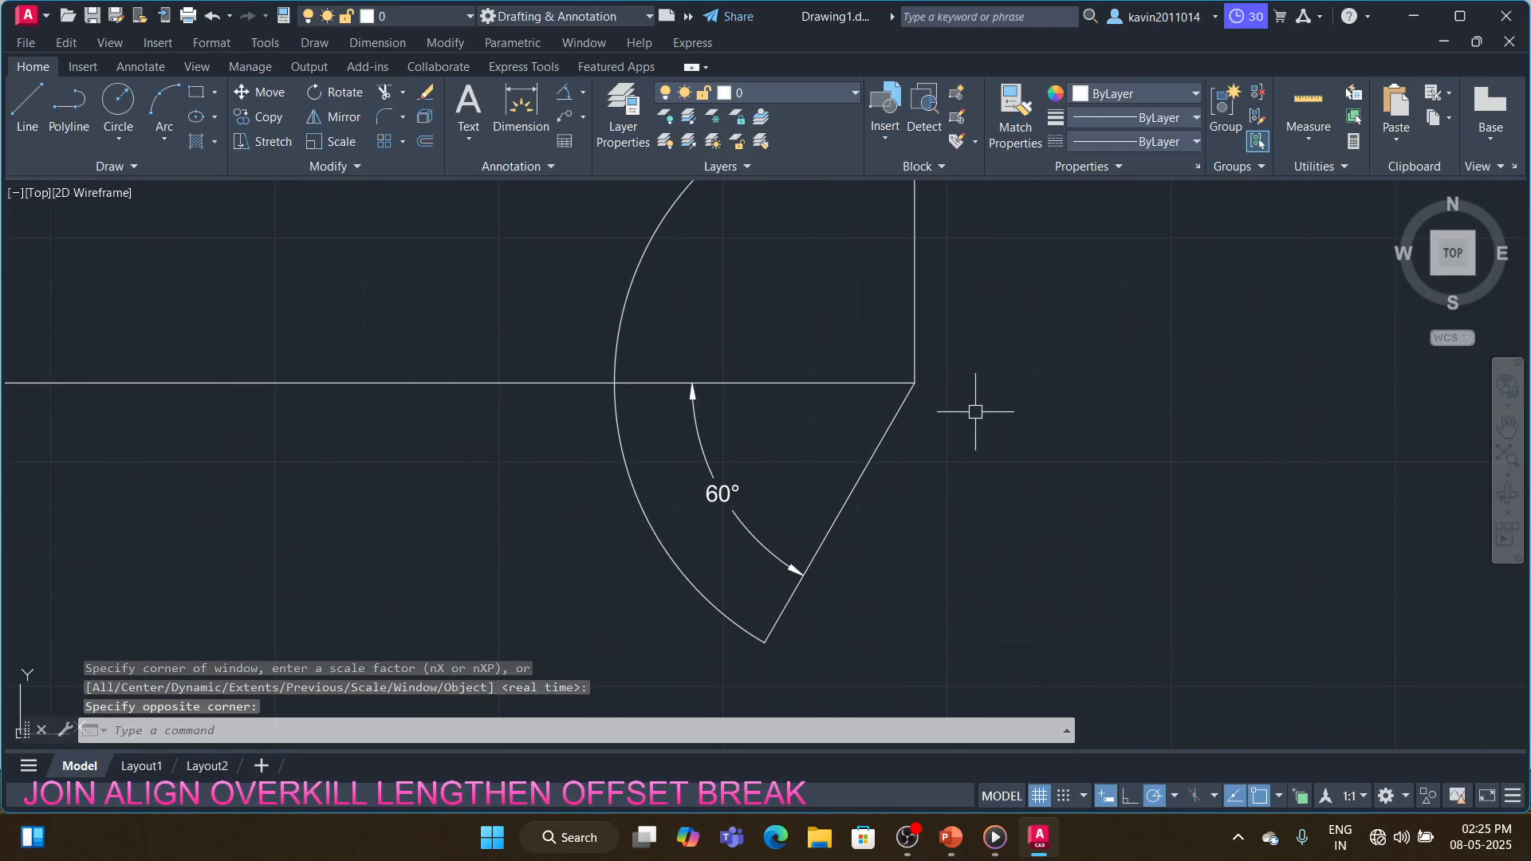
- Undo the angular dimension, the slanted line, the arc with its lengthening, and the short vertical line, back to the single horizontal line
text(u)
key(Return)
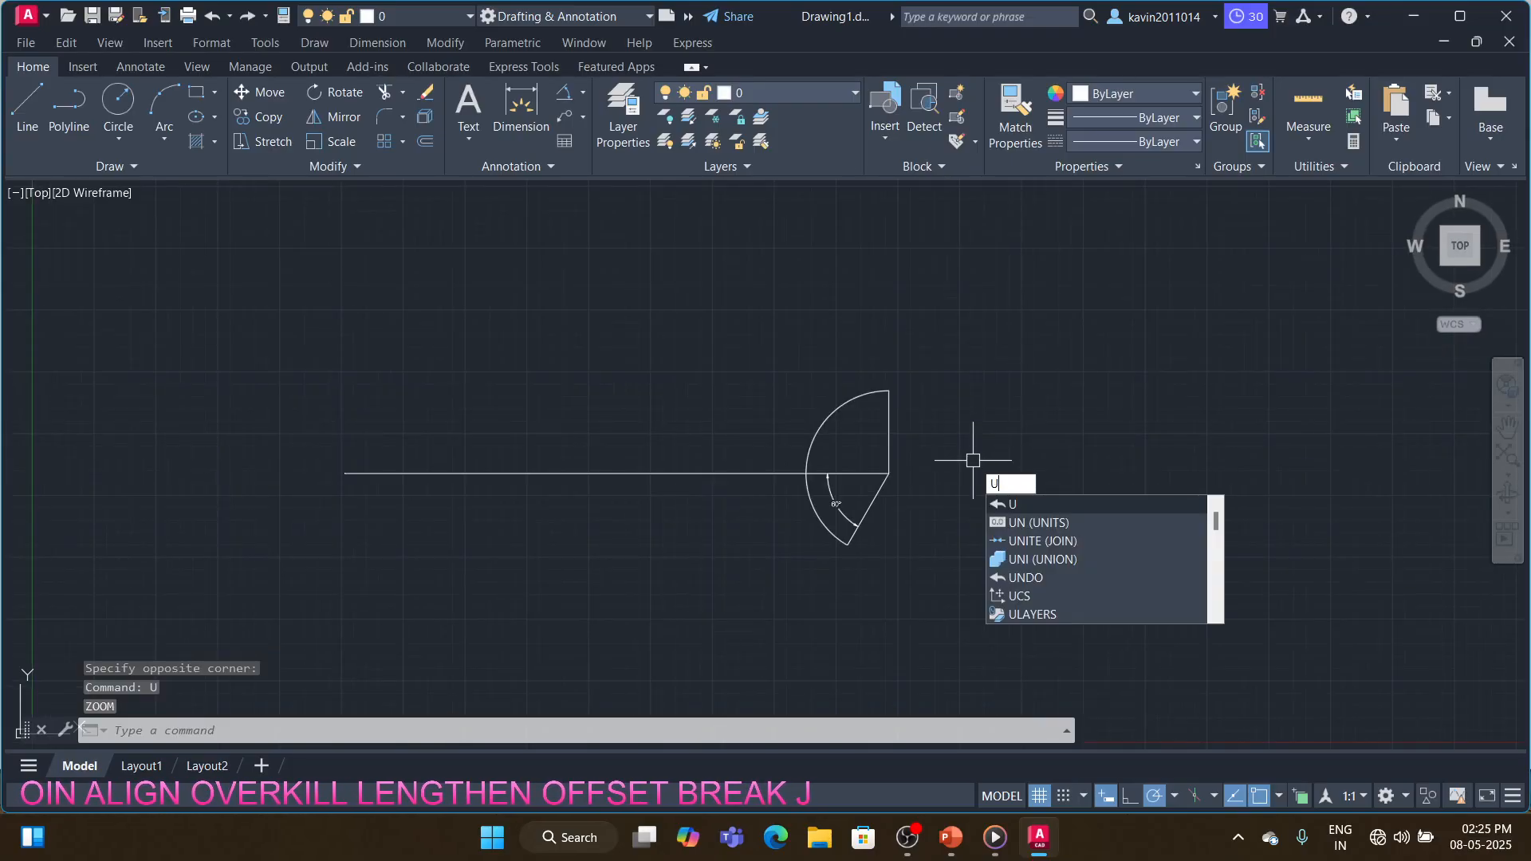
key(Return)
key(Return)
key(Return)
key(Return)
key(Return)
key(Return)
key(Return)
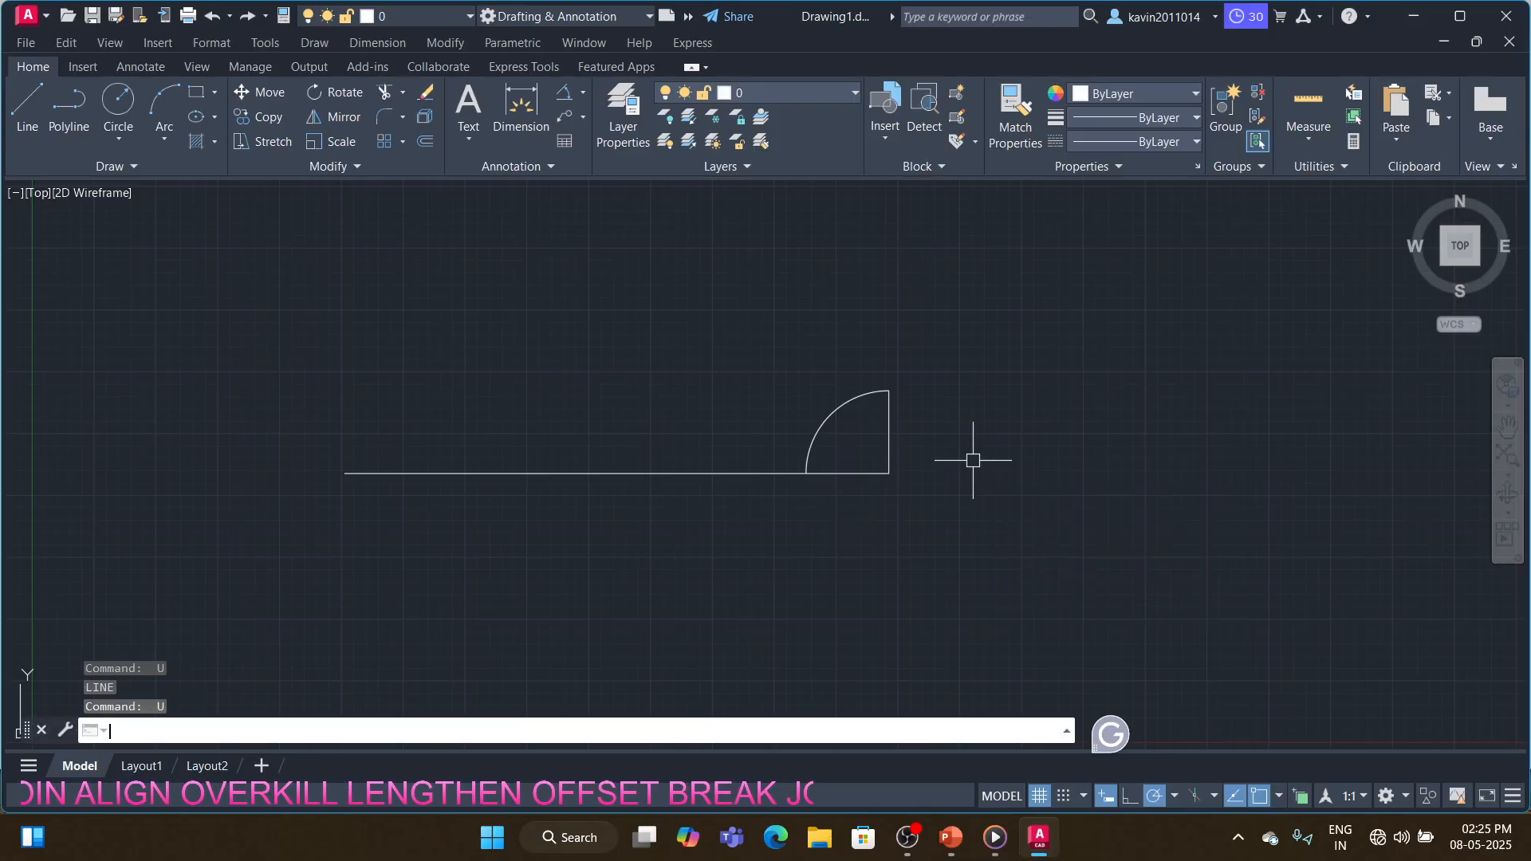
- Measure the horizontal line's length with the Lengthen command
text(len)
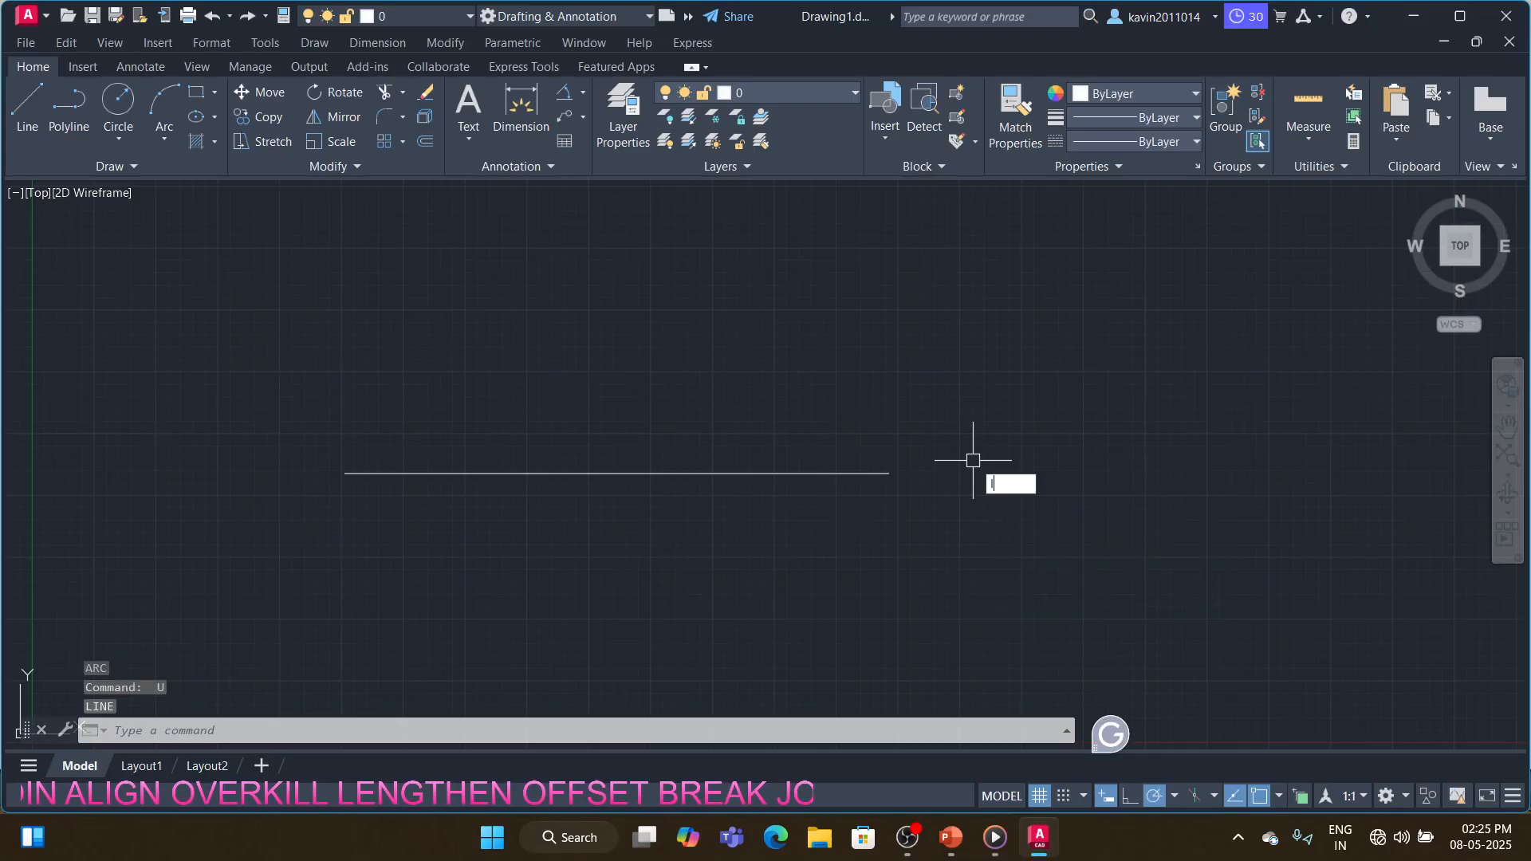
key(Return)
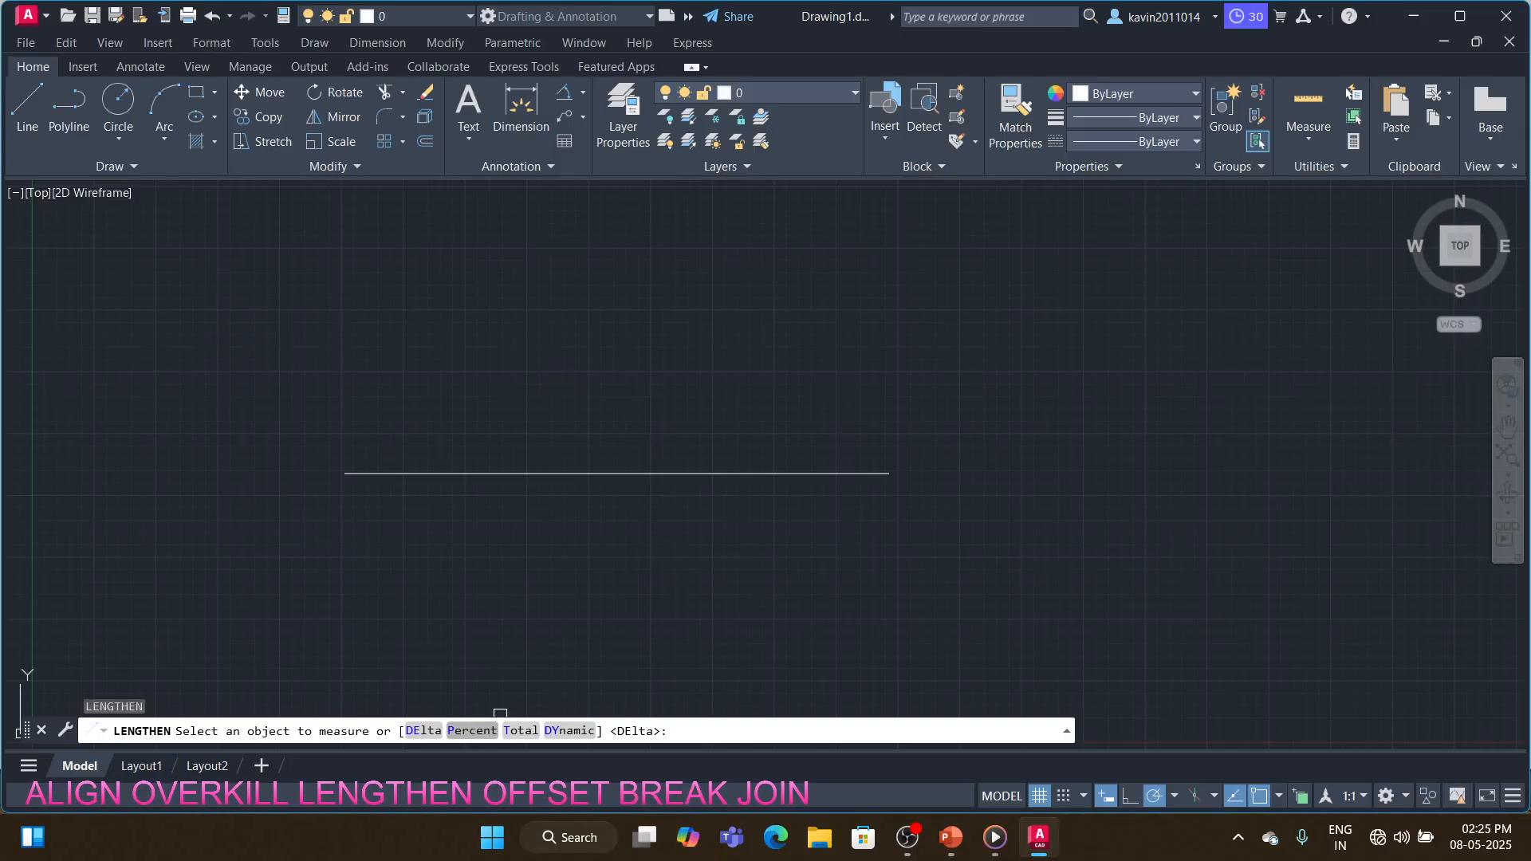
key(Escape)
key(Return)
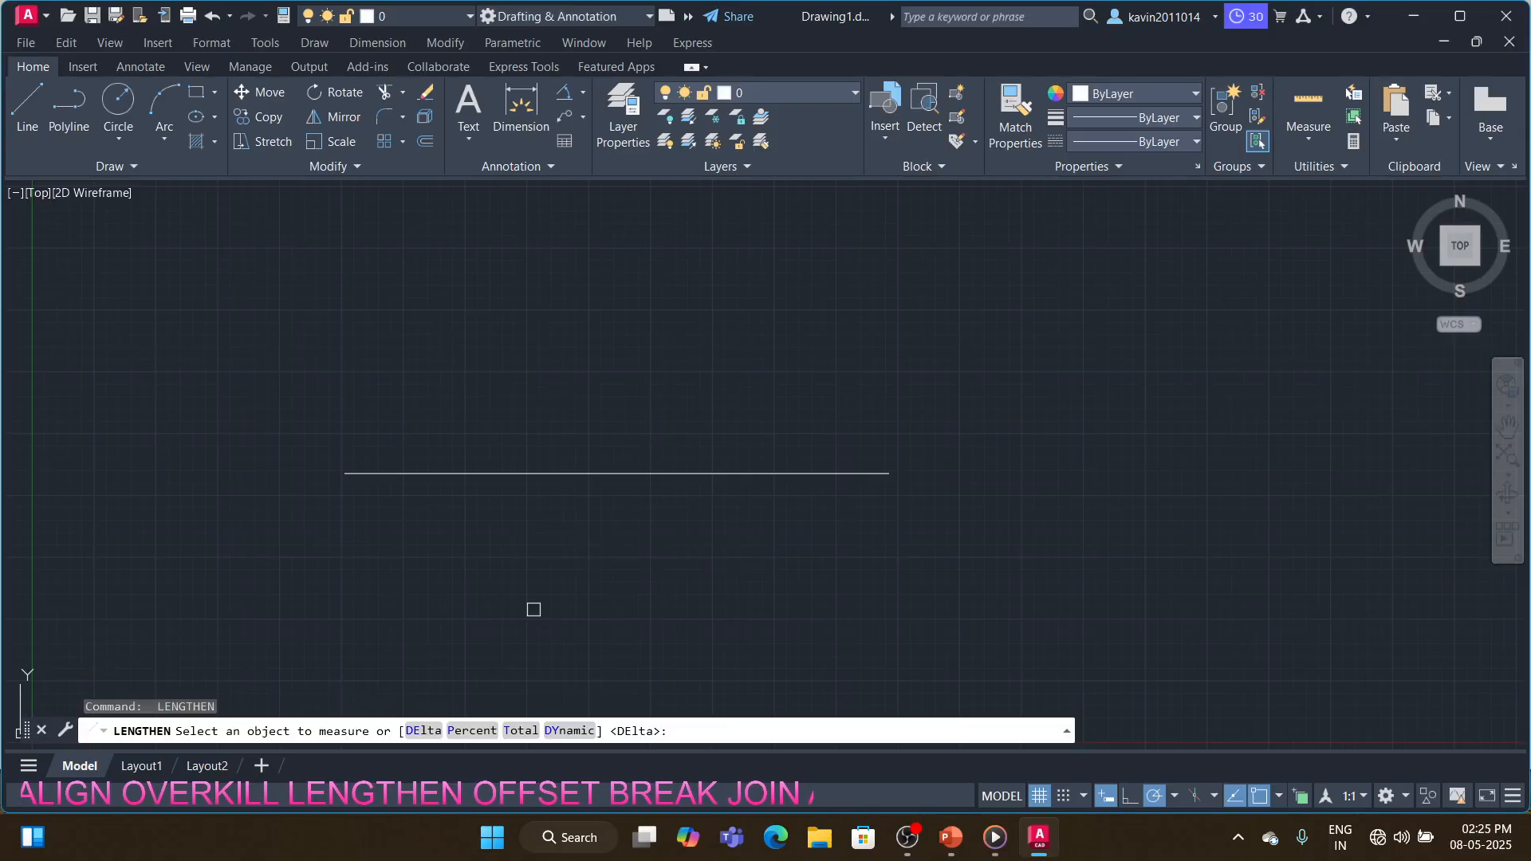
click(701, 473)
key(Escape)
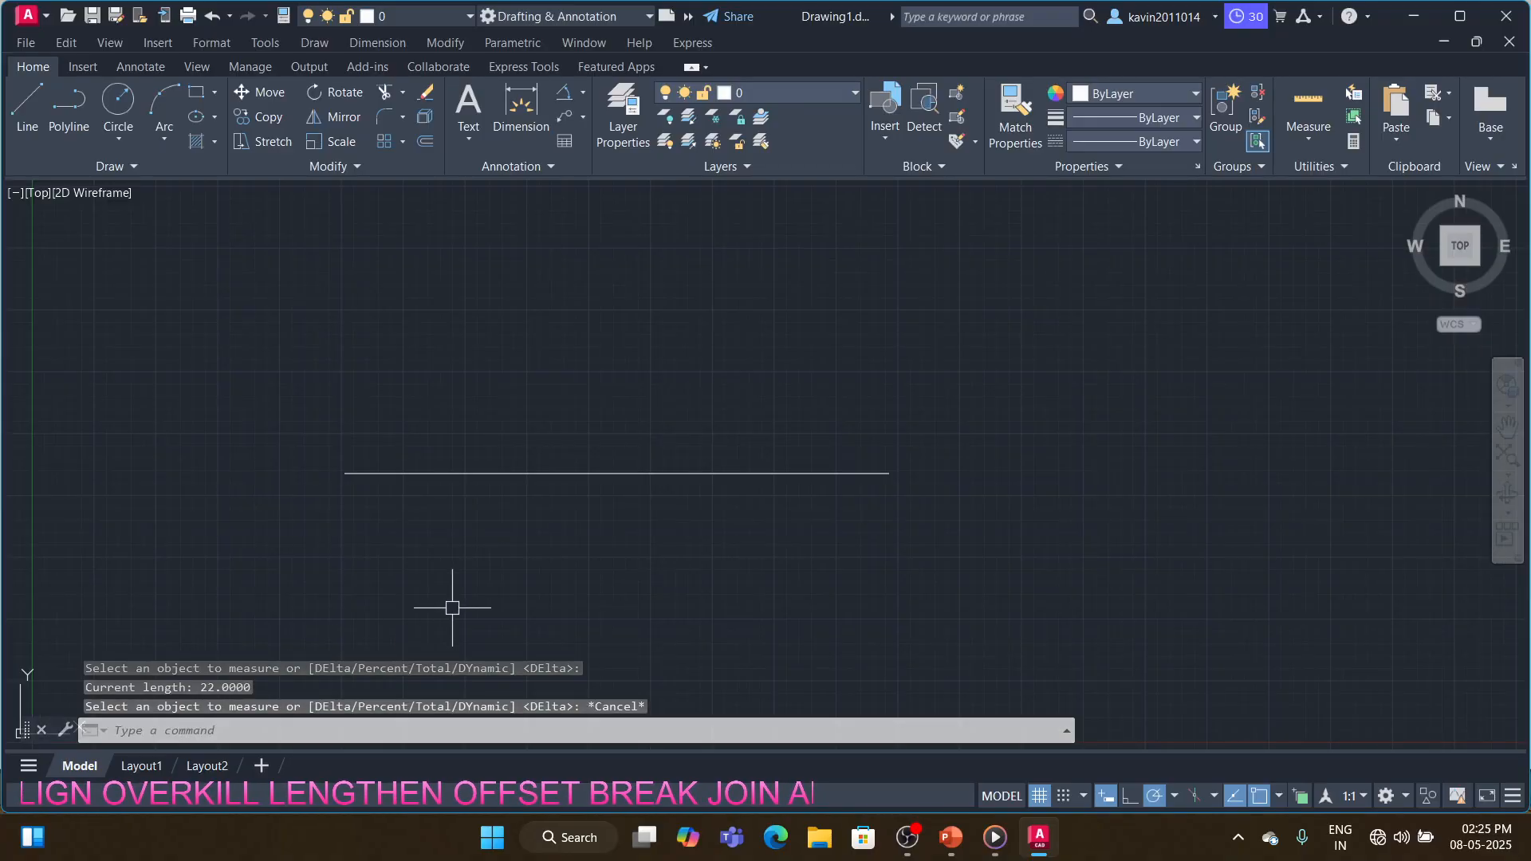
- Use Lengthen with the Percent option to reduce the horizontal line to 50 percent from its left end, and measure the line
key(Return)
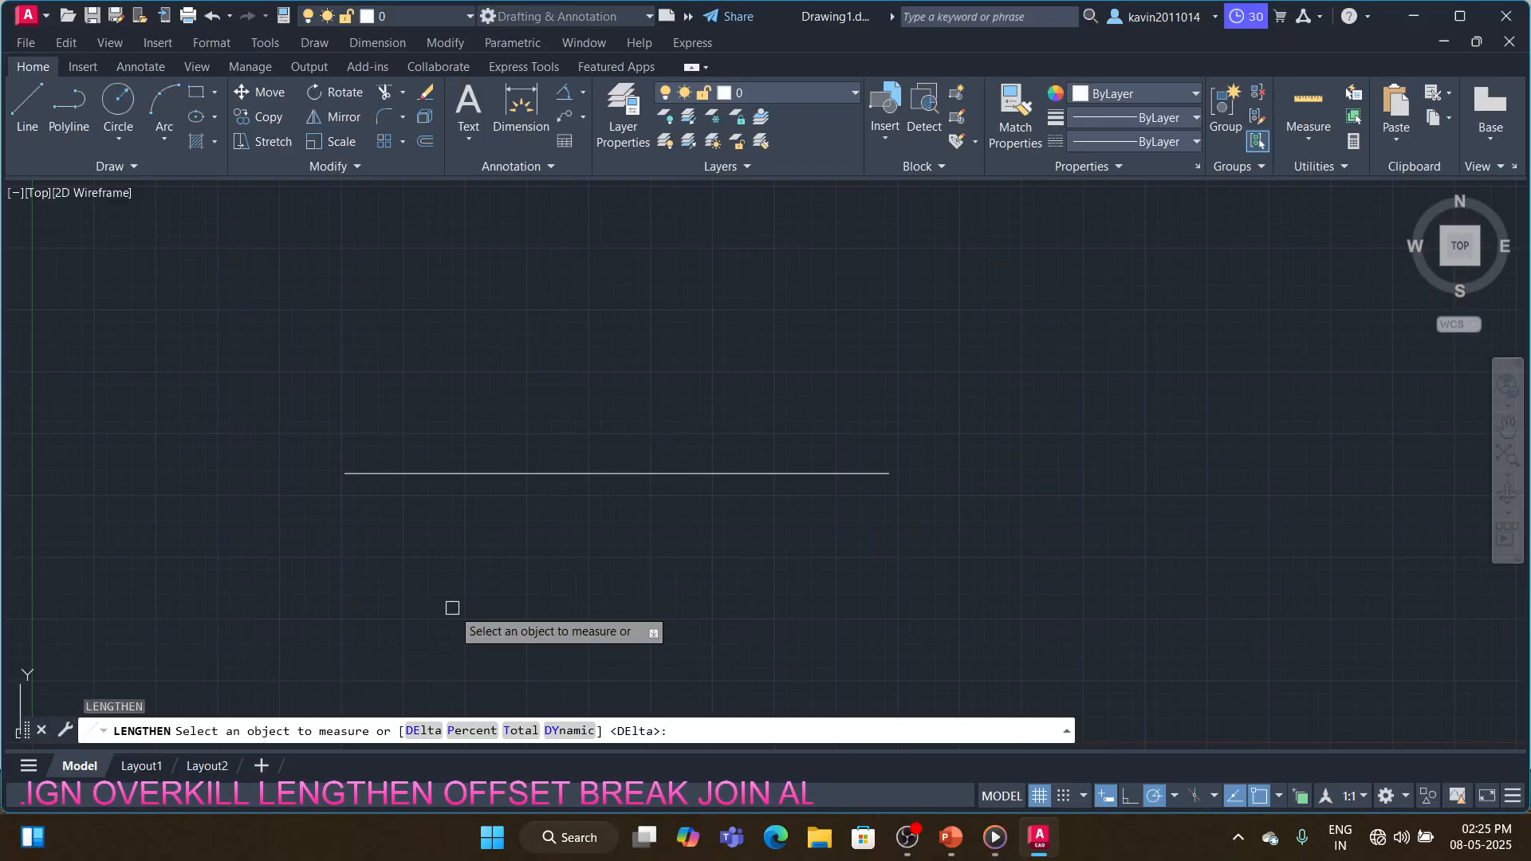
right_click(469, 724)
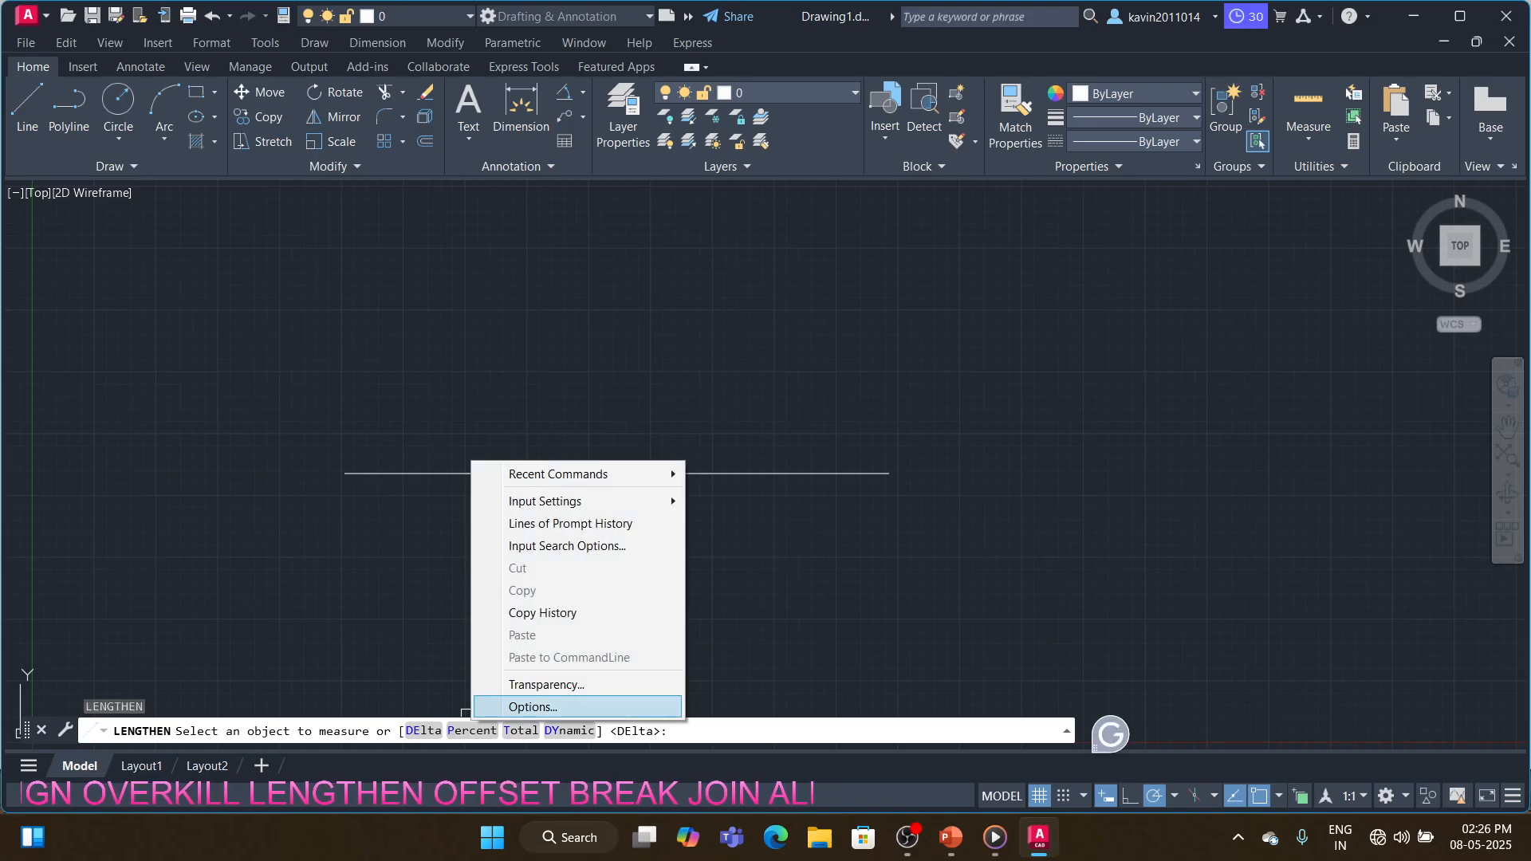
click(471, 728)
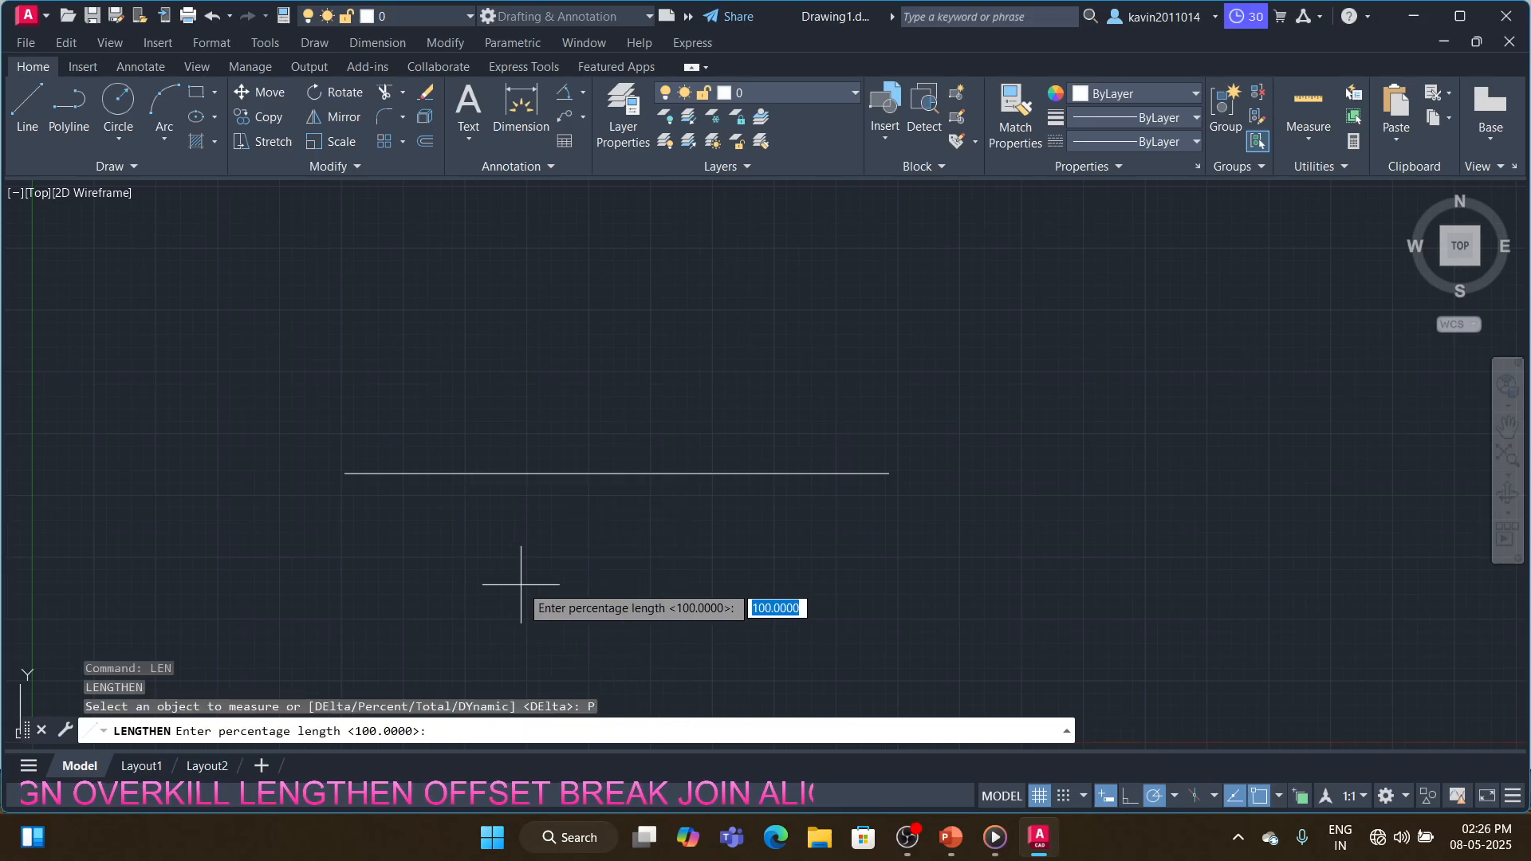
text(50)
key(Return)
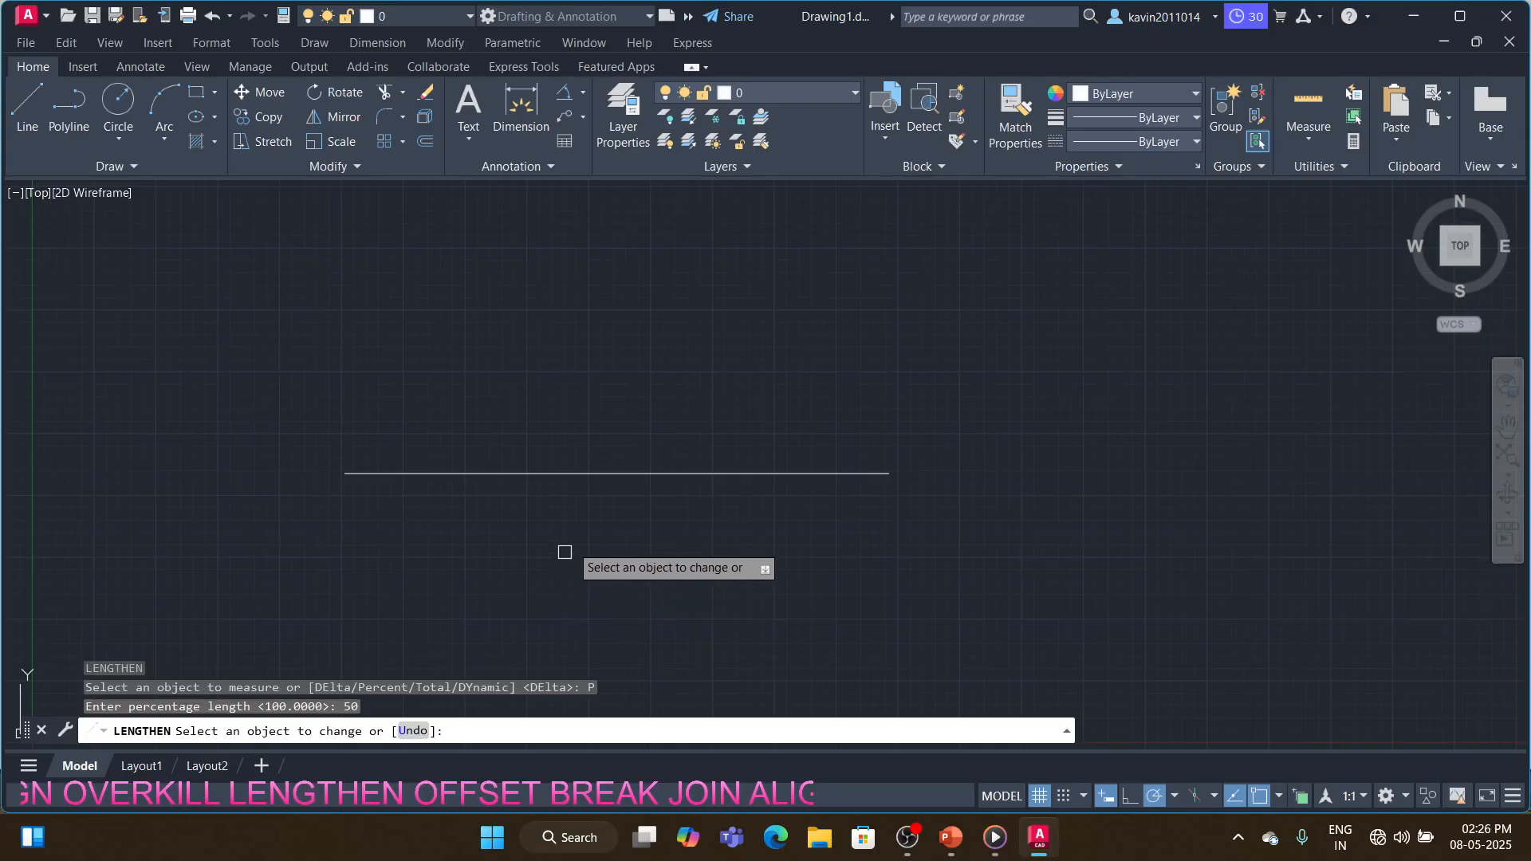
click(600, 476)
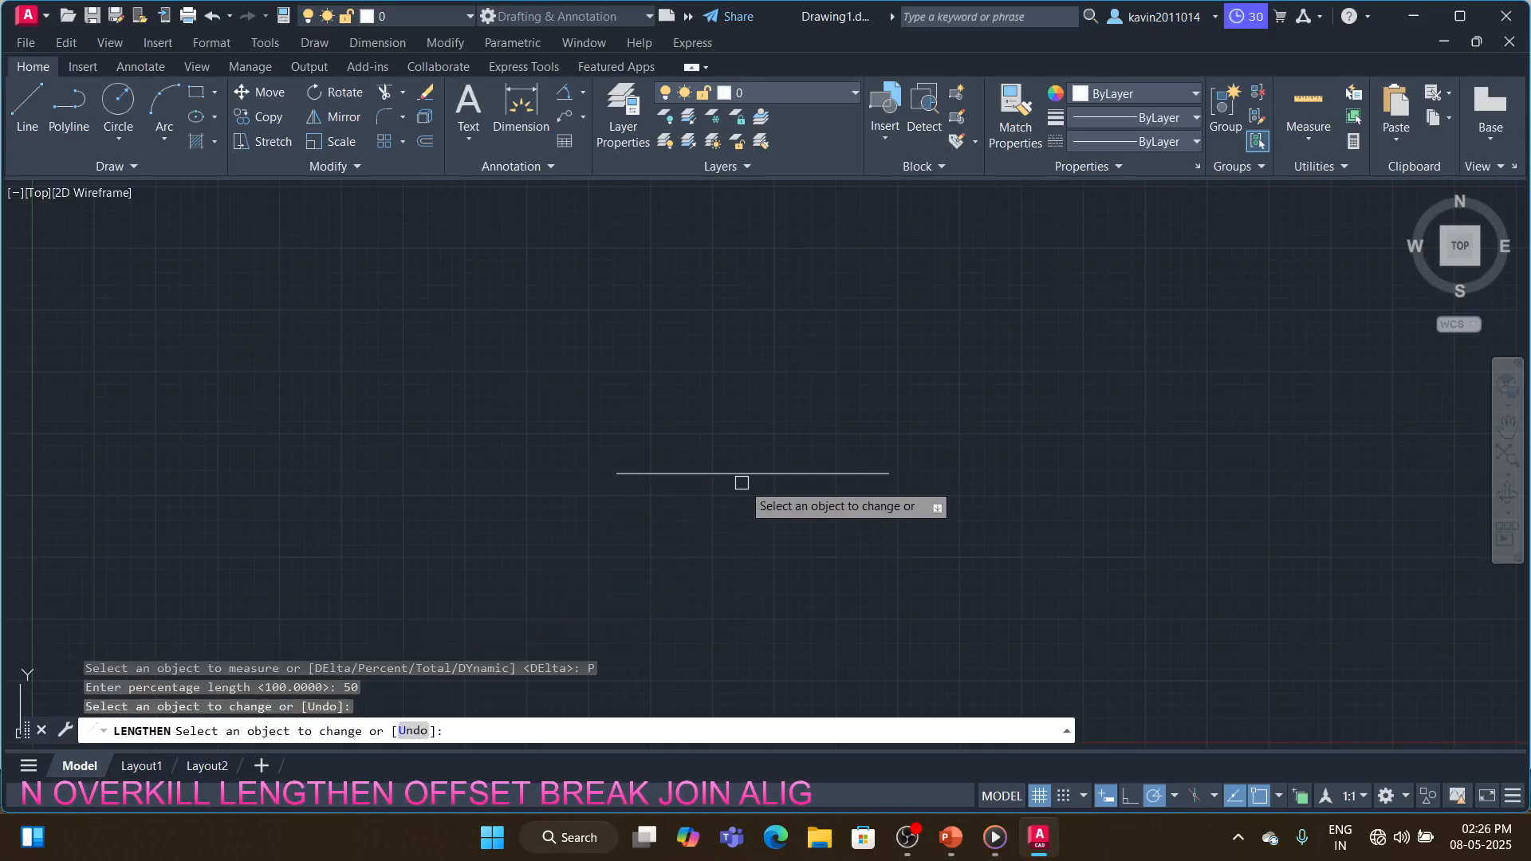
key(Return)
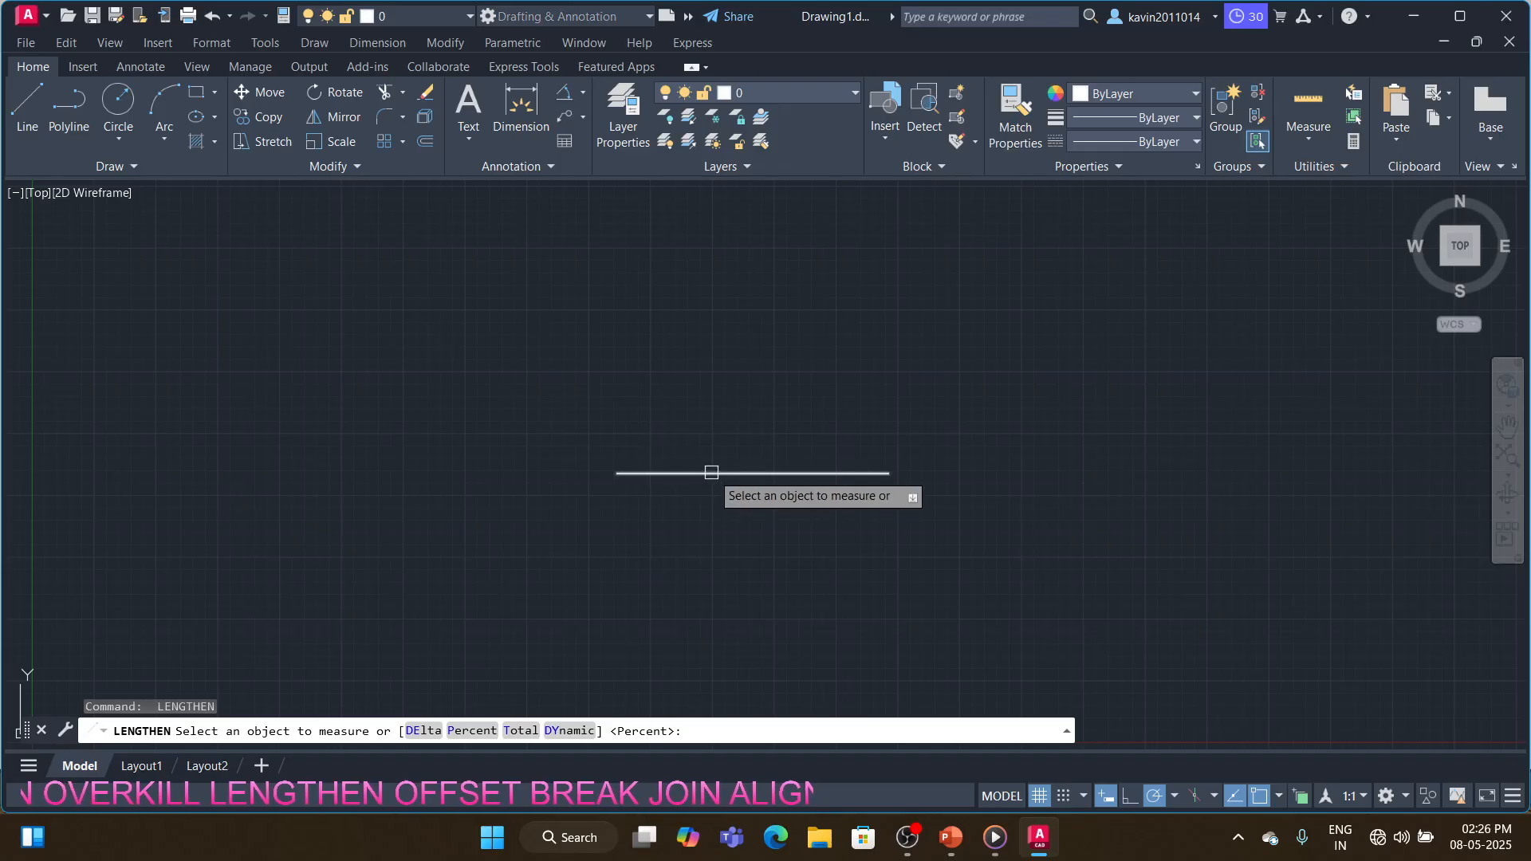
click(708, 474)
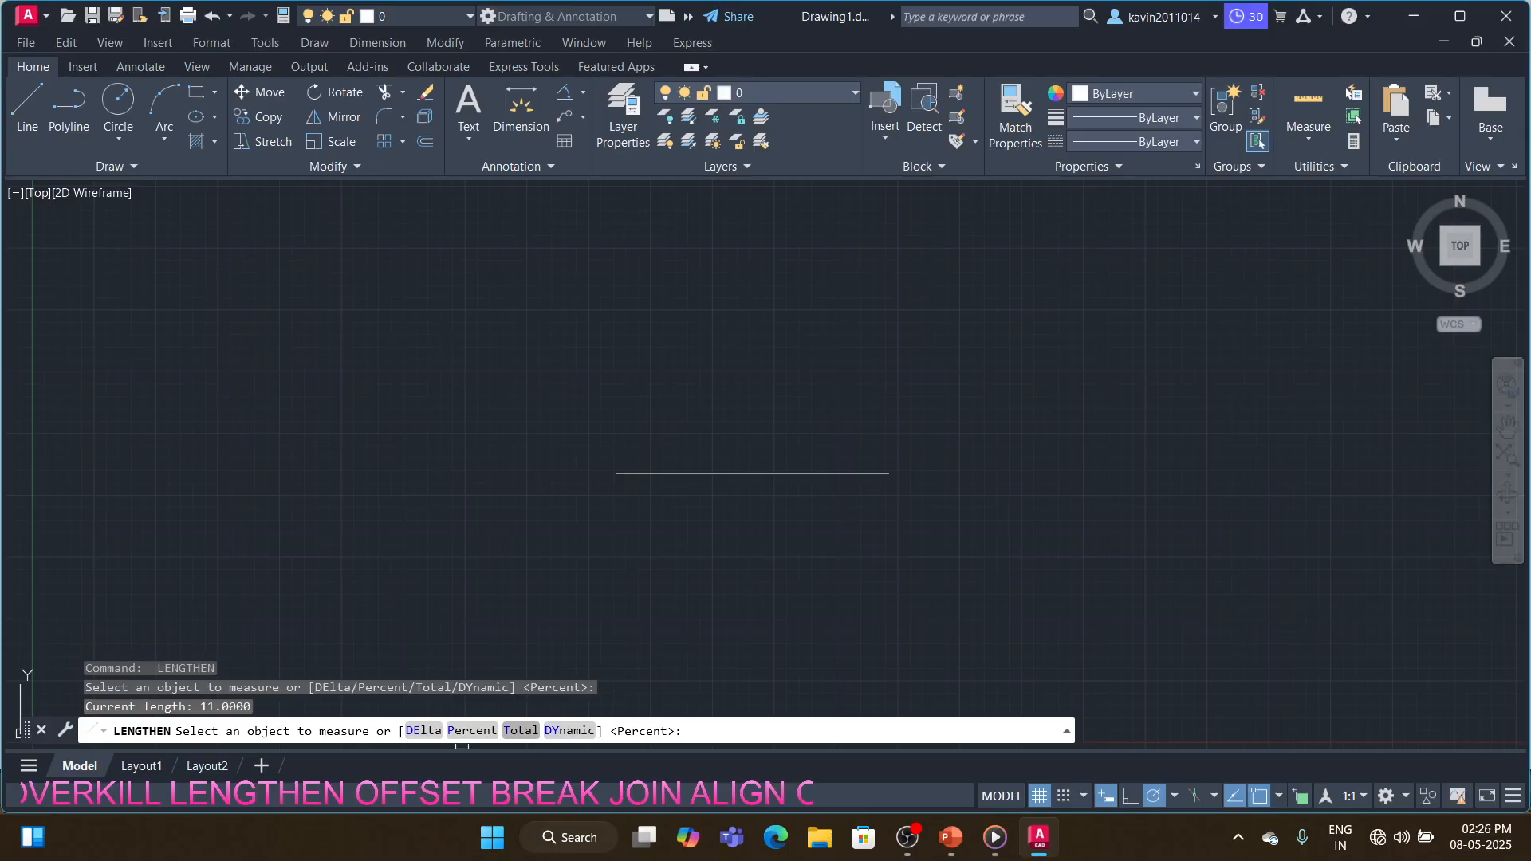
- Use the Total option of Lengthen to extend the line's left end to a total length of 25, and measure the line
text(T)
key(Return)
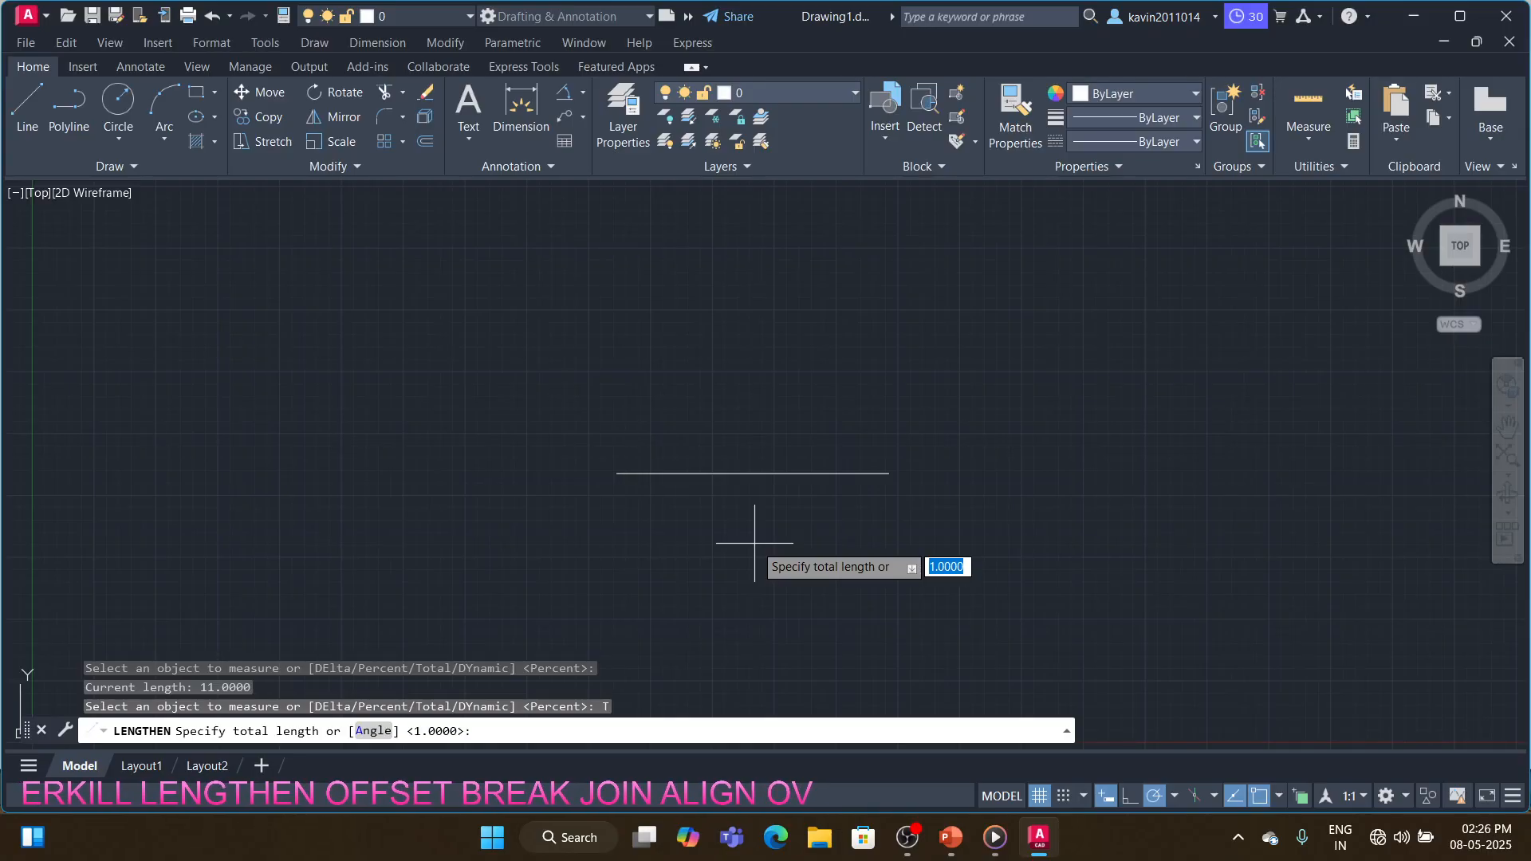
key(Return)
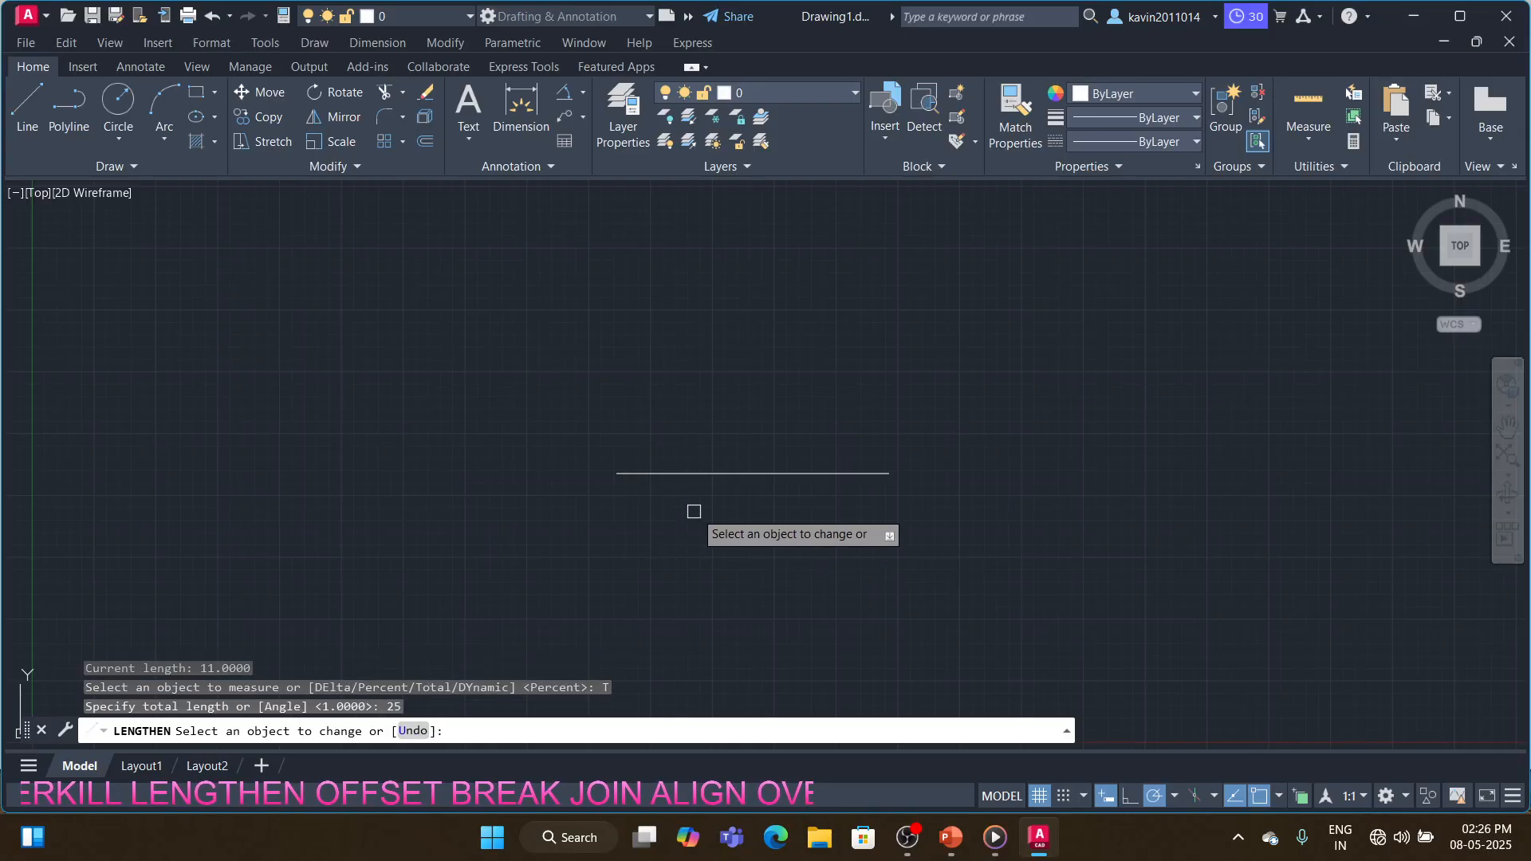
click(678, 473)
key(Return)
key(Return)
click(678, 474)
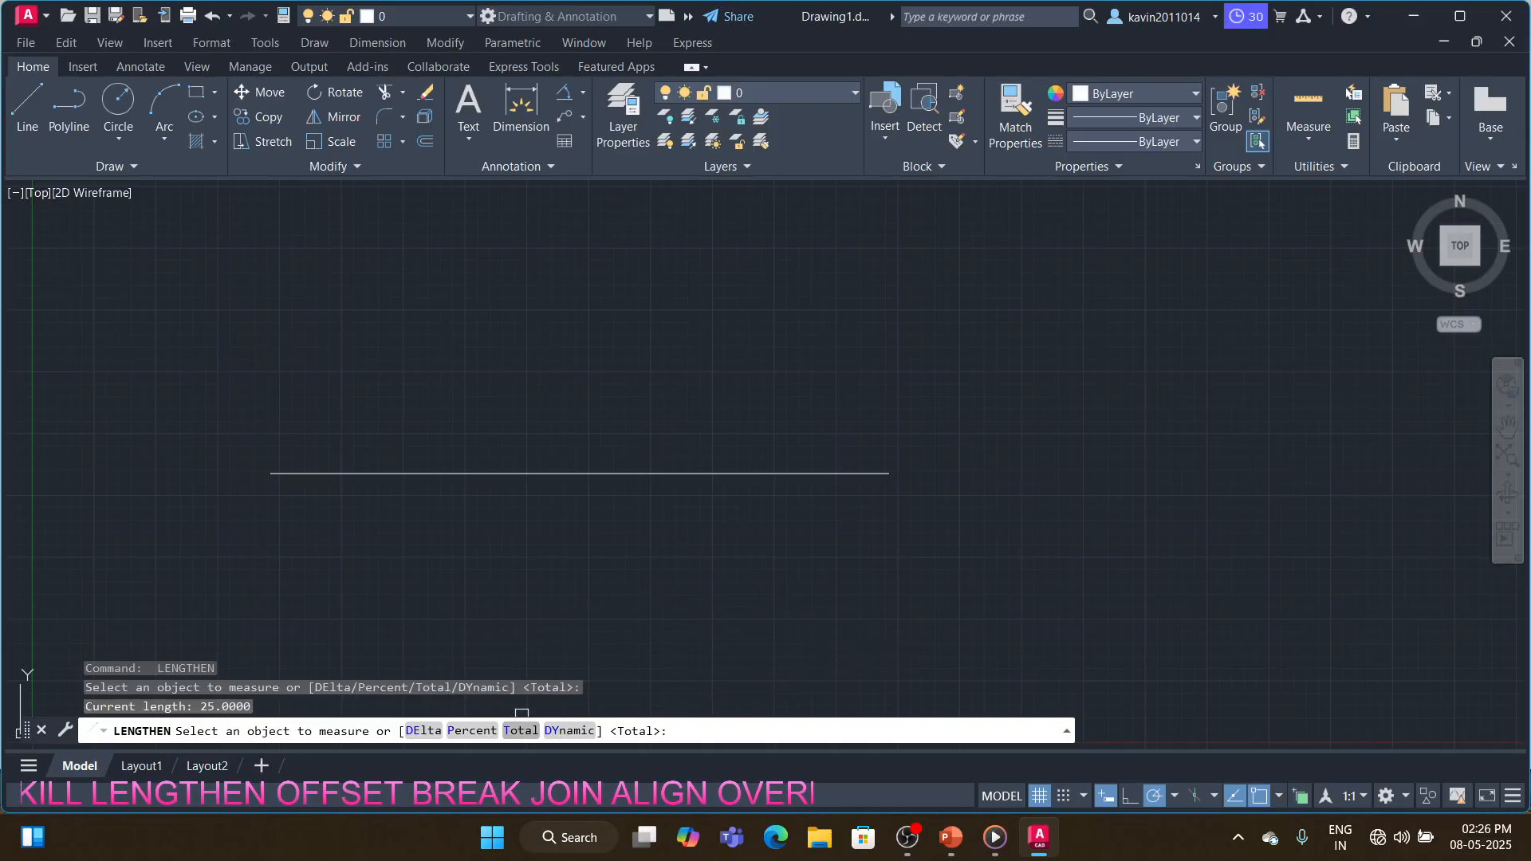
click(521, 731)
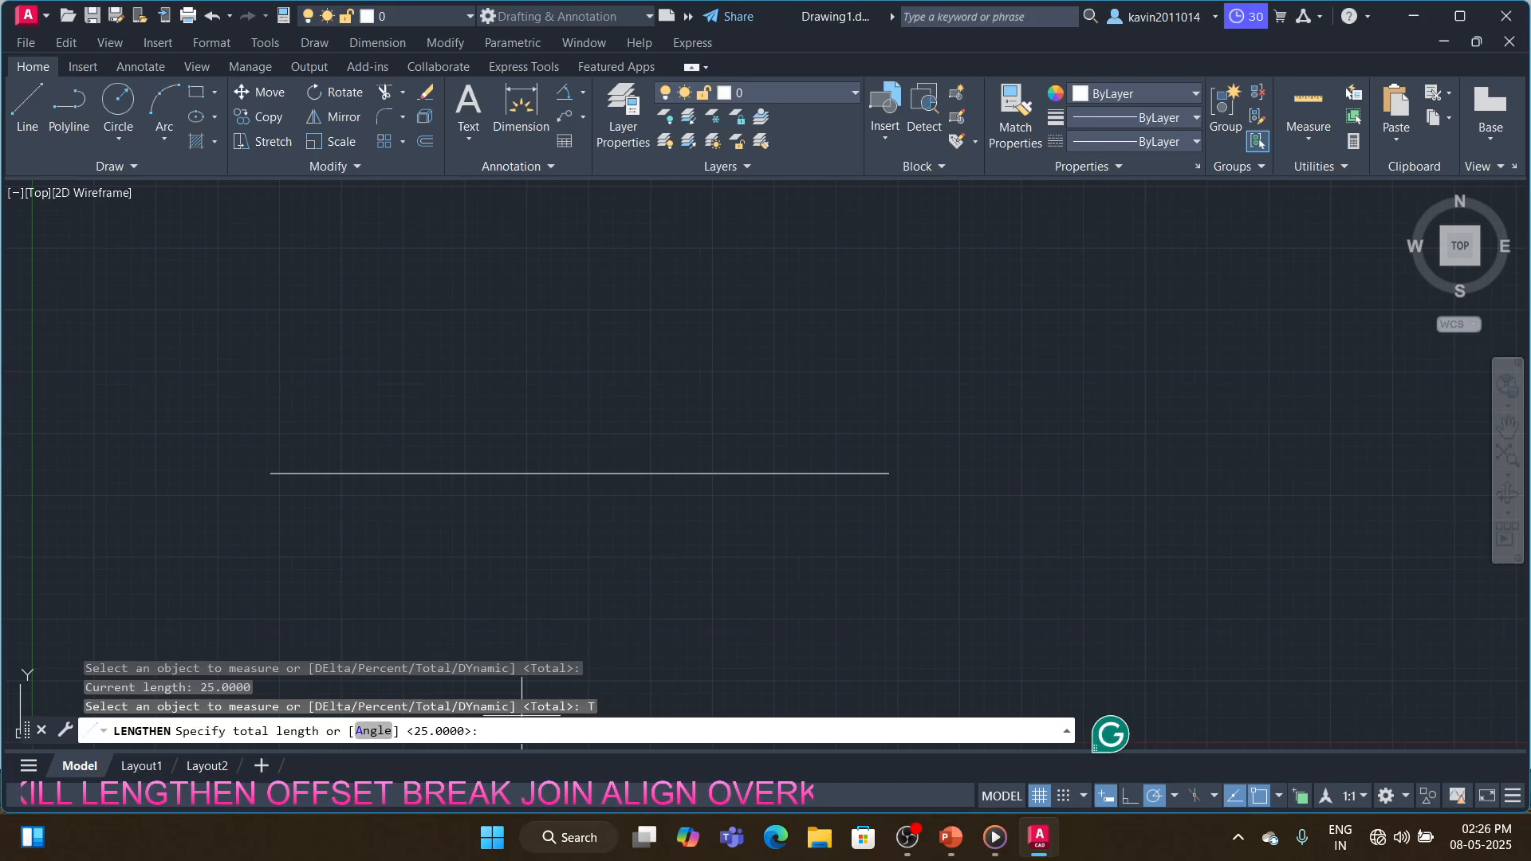
text(a)
key(Return)
key(Escape)
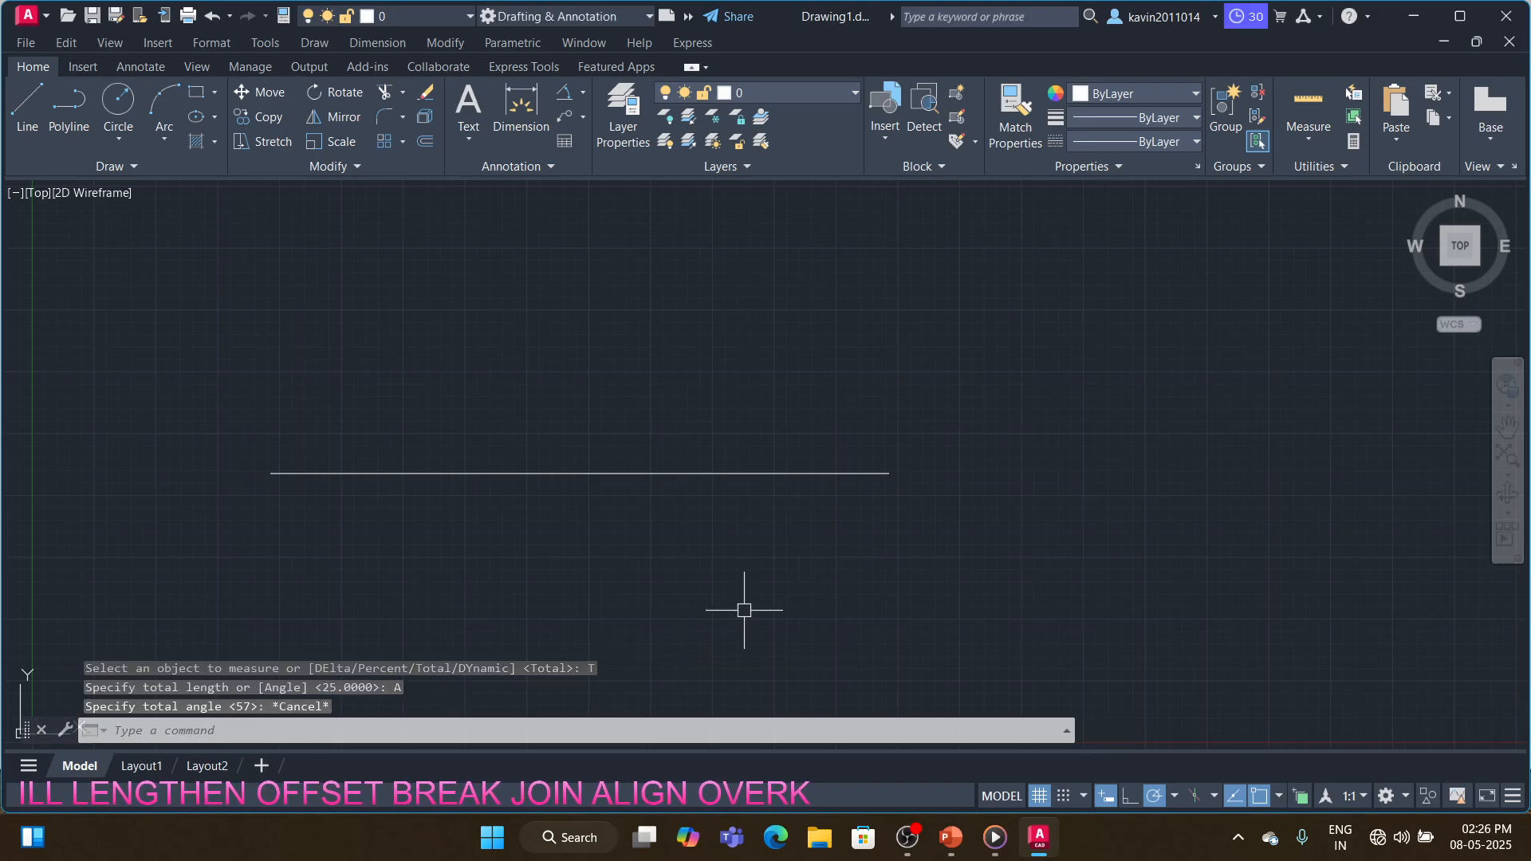
- Draw a three-point arc with a radius of about 6.2, bulging toward the upper left, just right of the horizontal line
text(a)
key(Return)
click(927, 571)
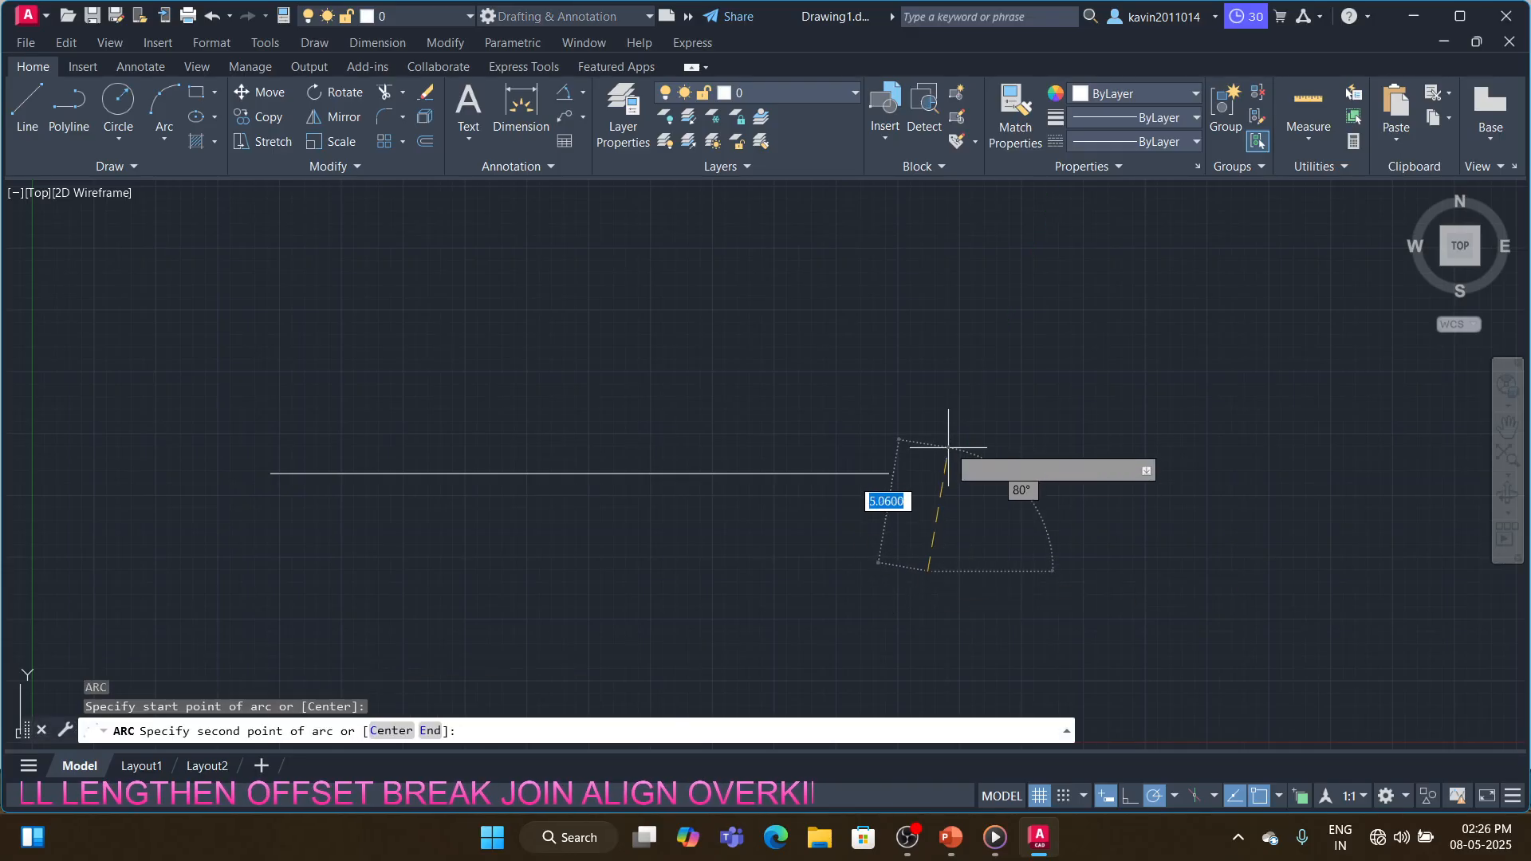
click(945, 423)
click(1093, 360)
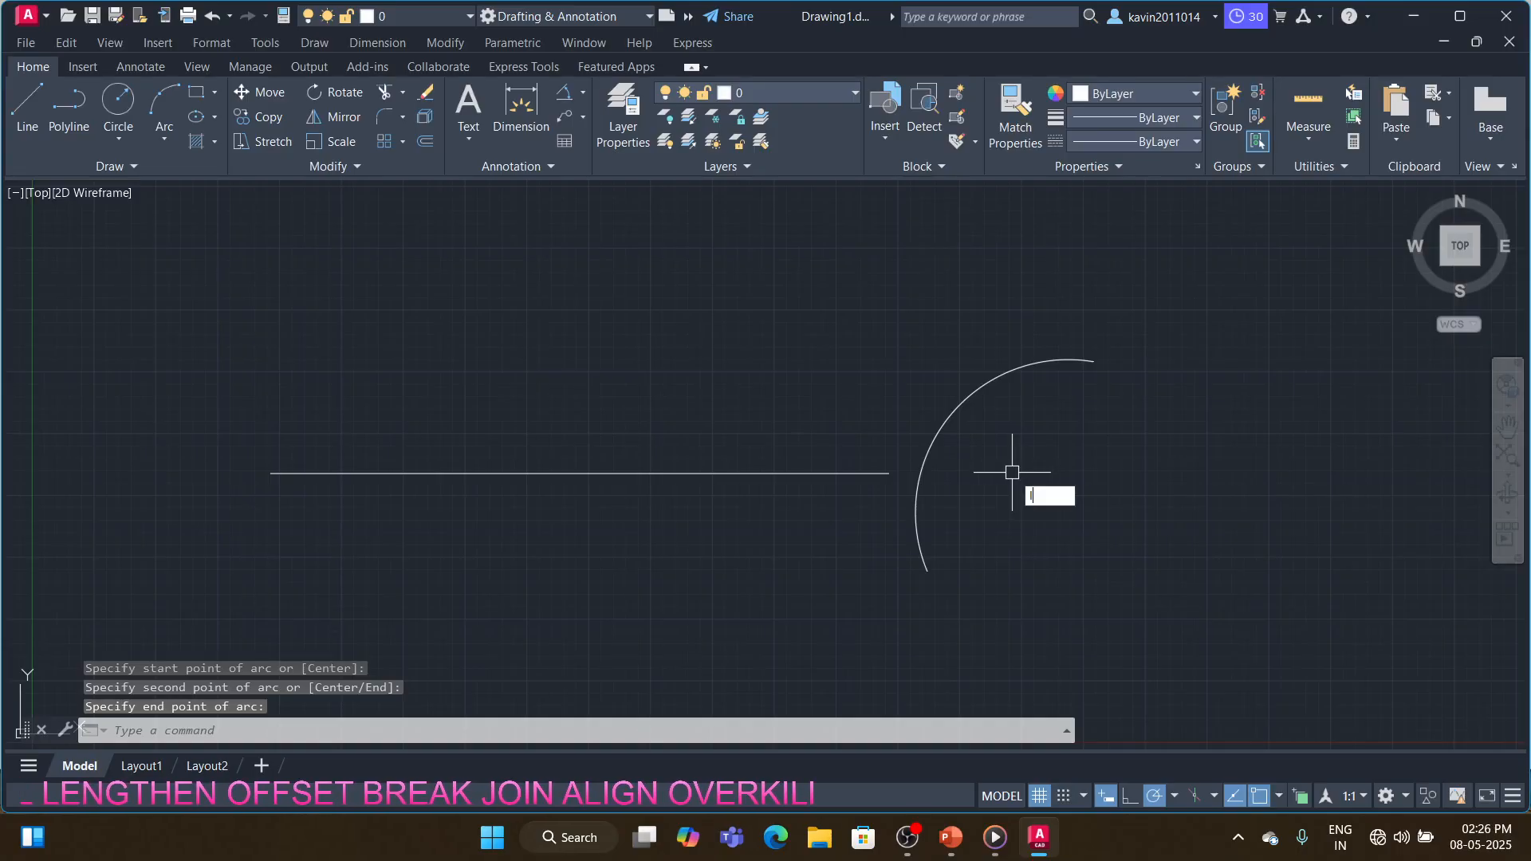
text(l)
key(Return)
key(Return)
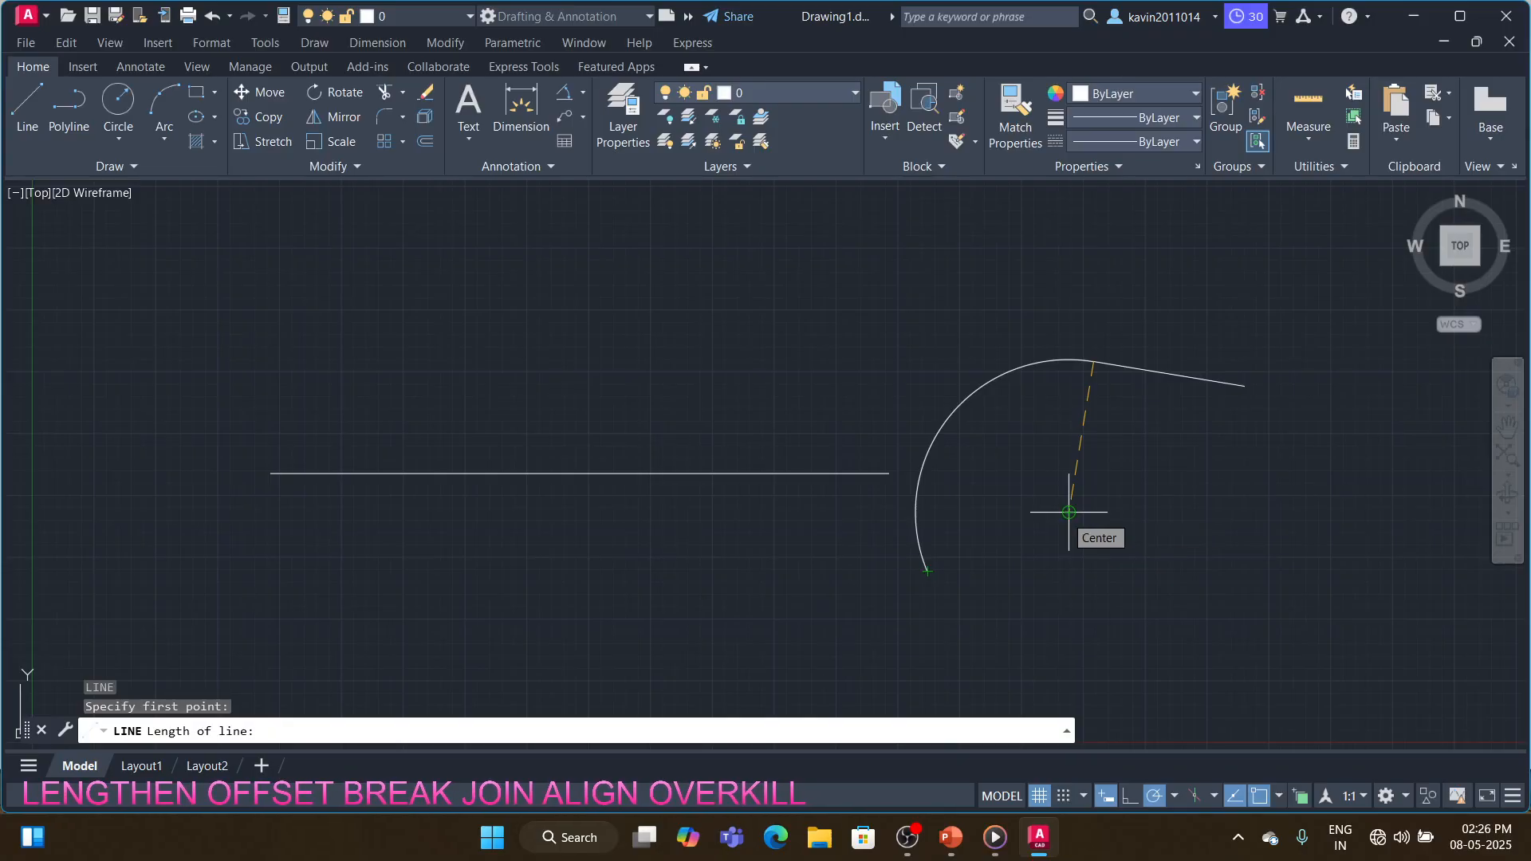
key(Escape)
- Draw two connected lines from the arc's upper end to its centre and on to its lower end
text(l)
key(Return)
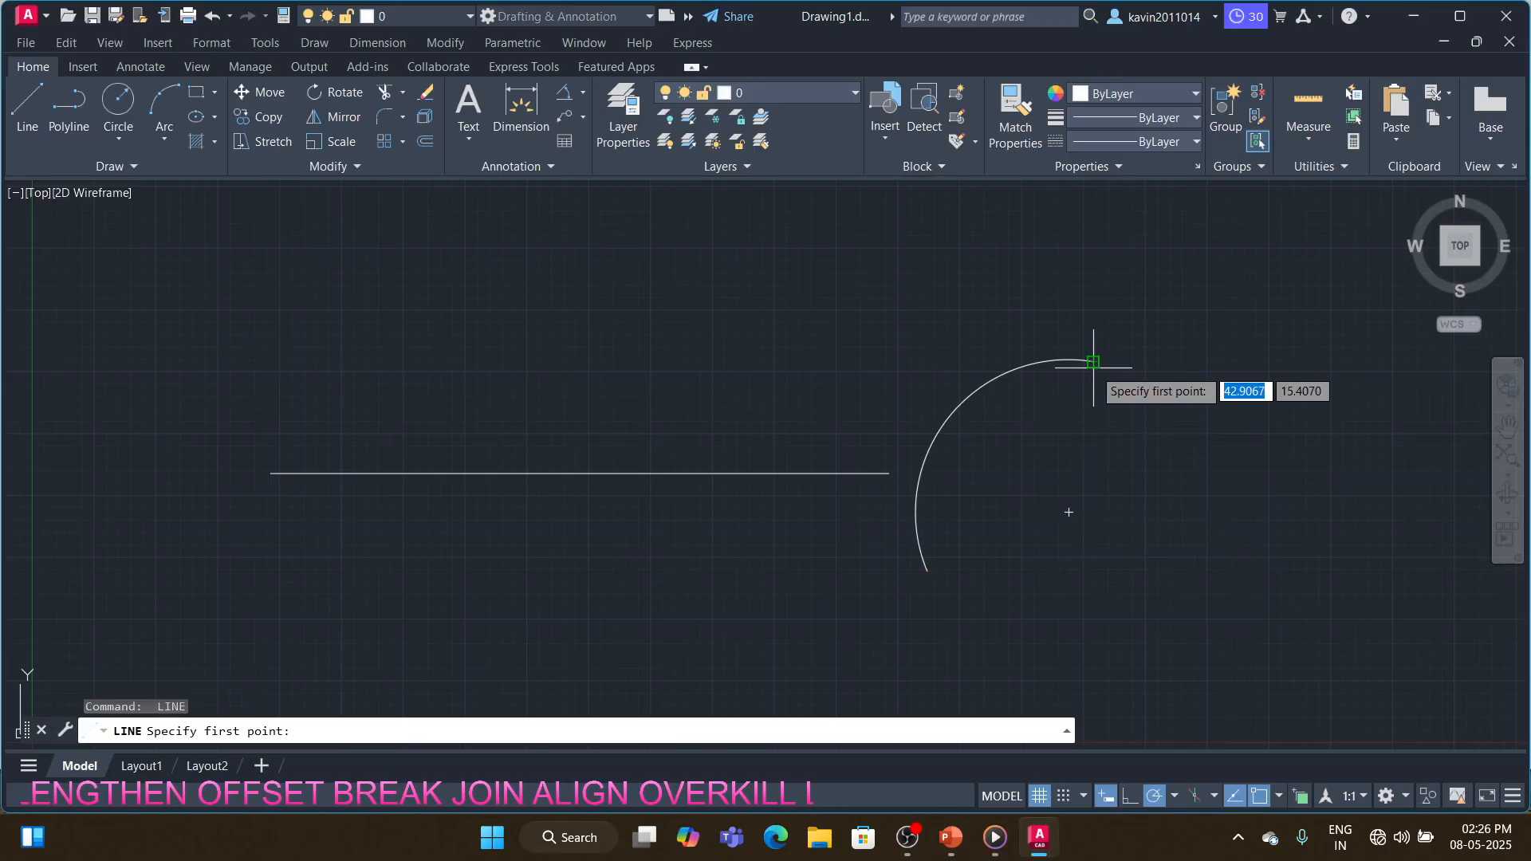
click(1092, 361)
right_click(1070, 512)
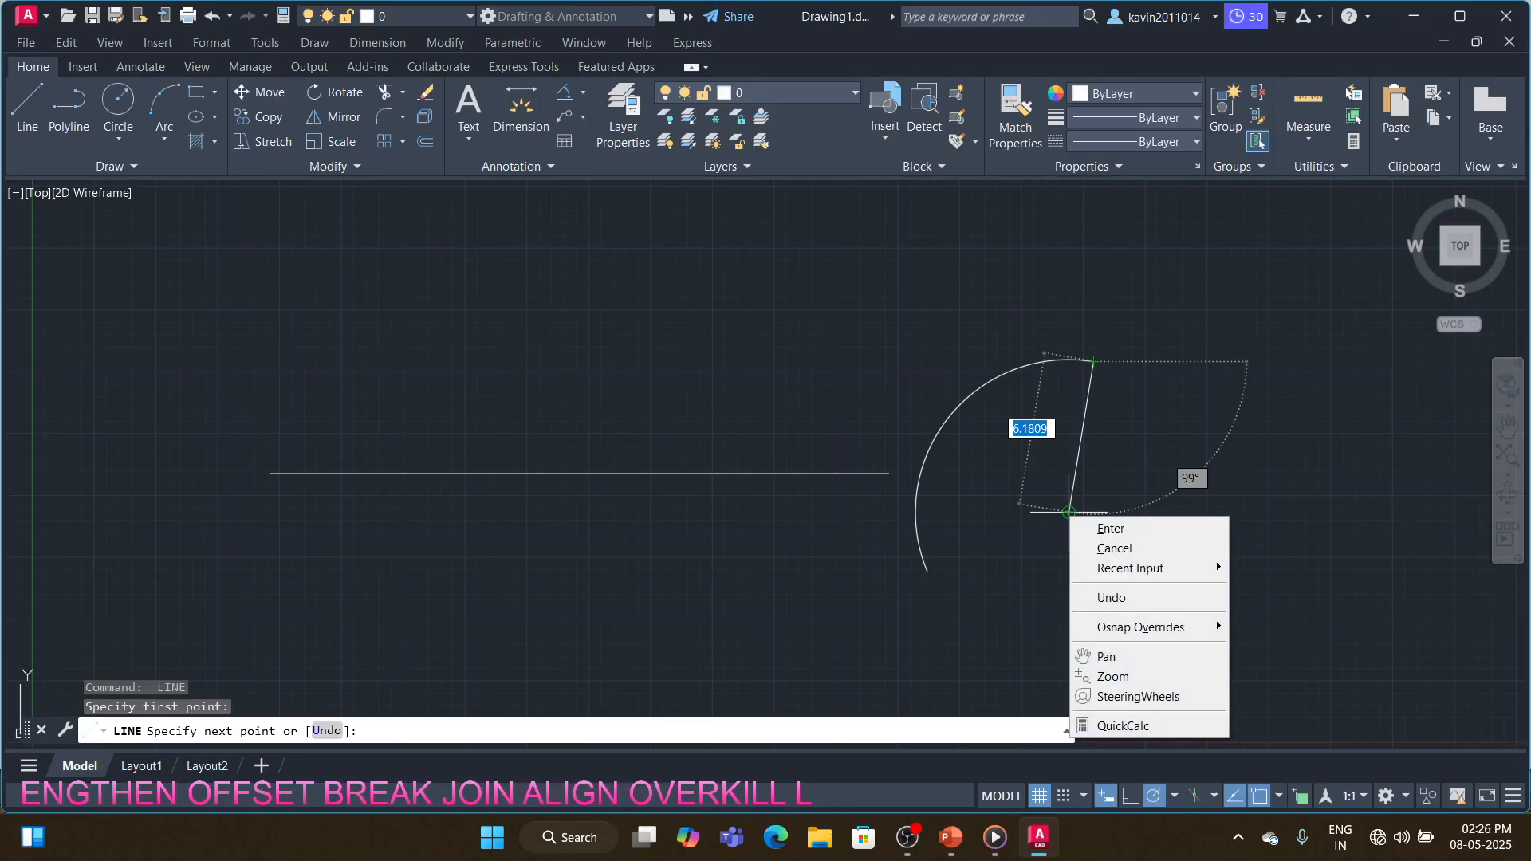
click(1069, 512)
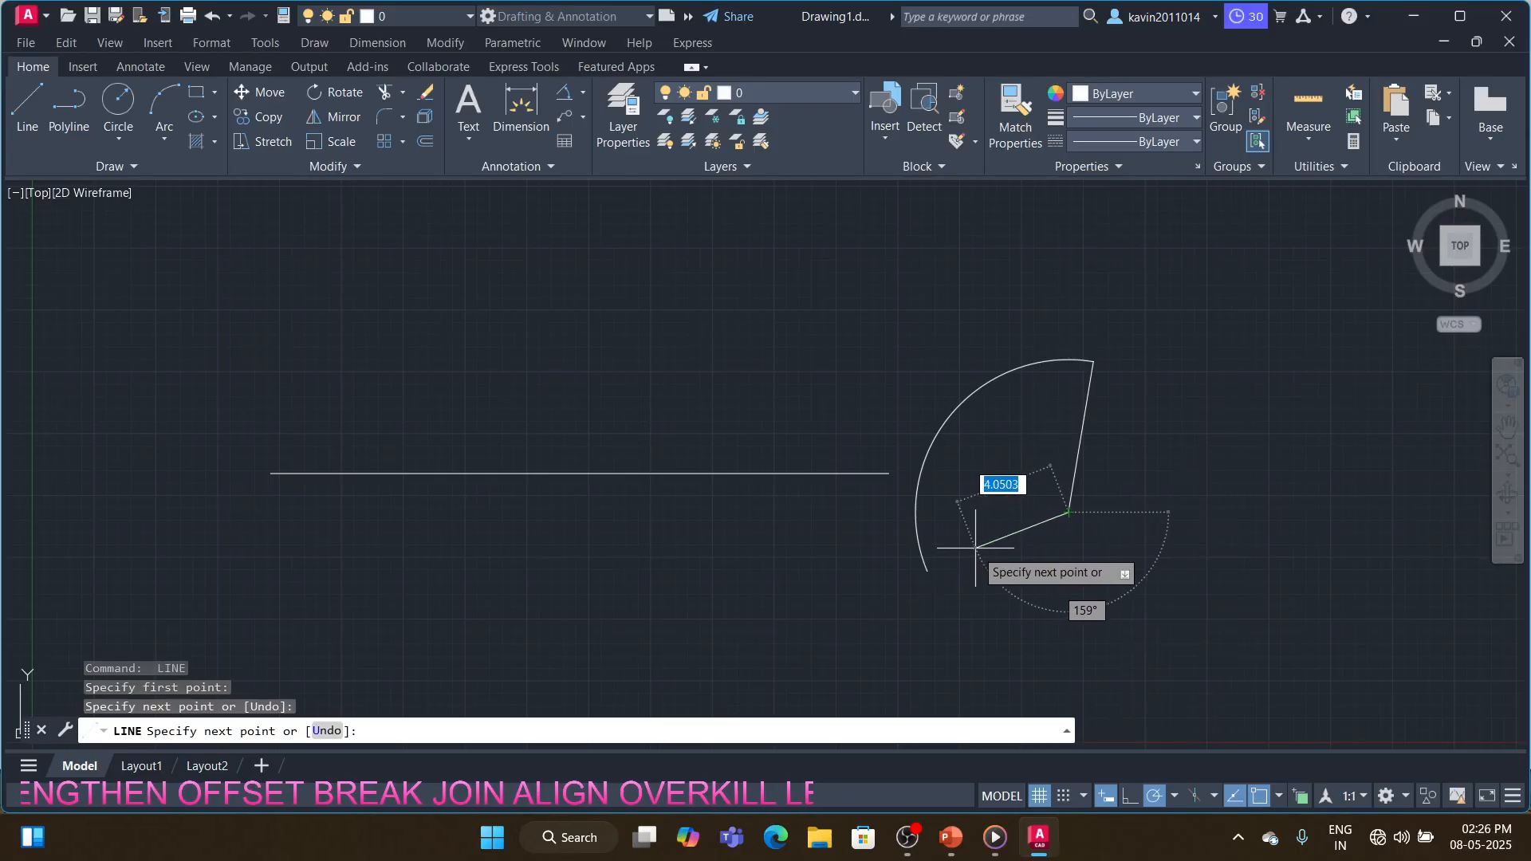
click(927, 570)
key(Return)
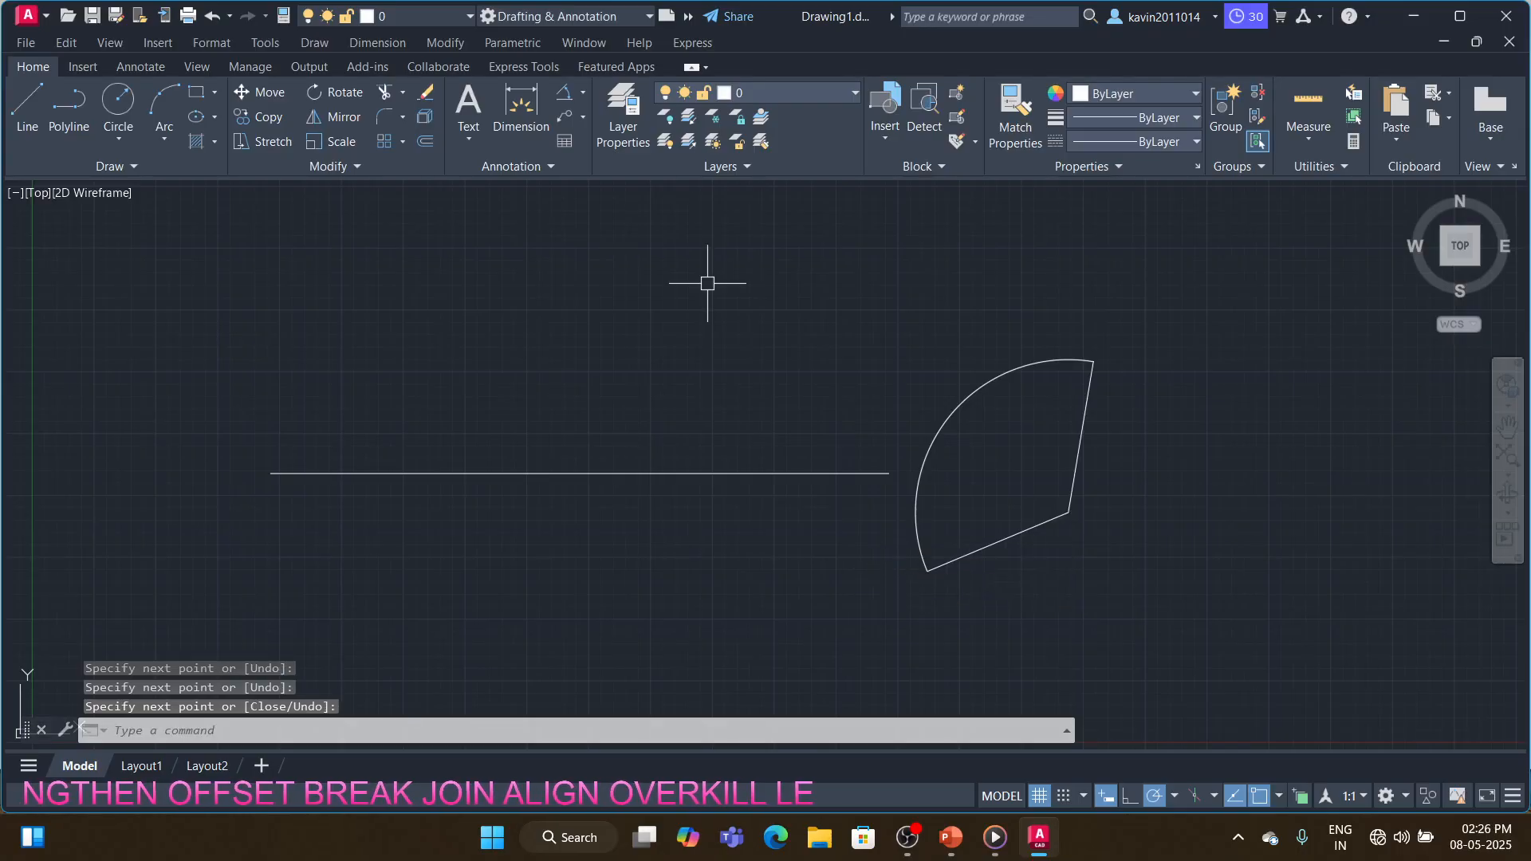
- Add an angular dimension between the two radial lines, placing it inside the arc
click(564, 92)
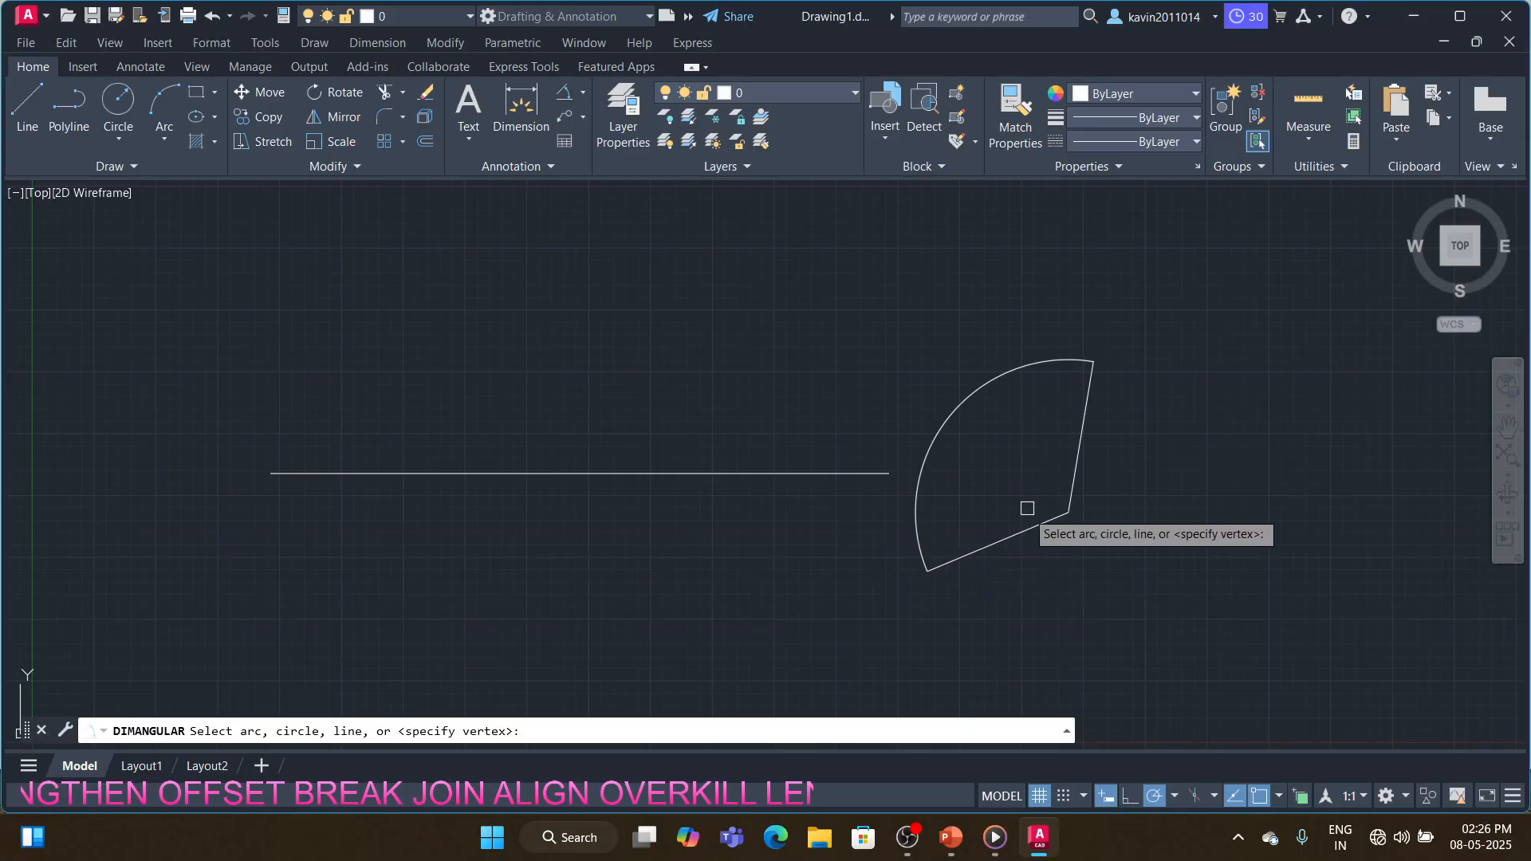
key(Return)
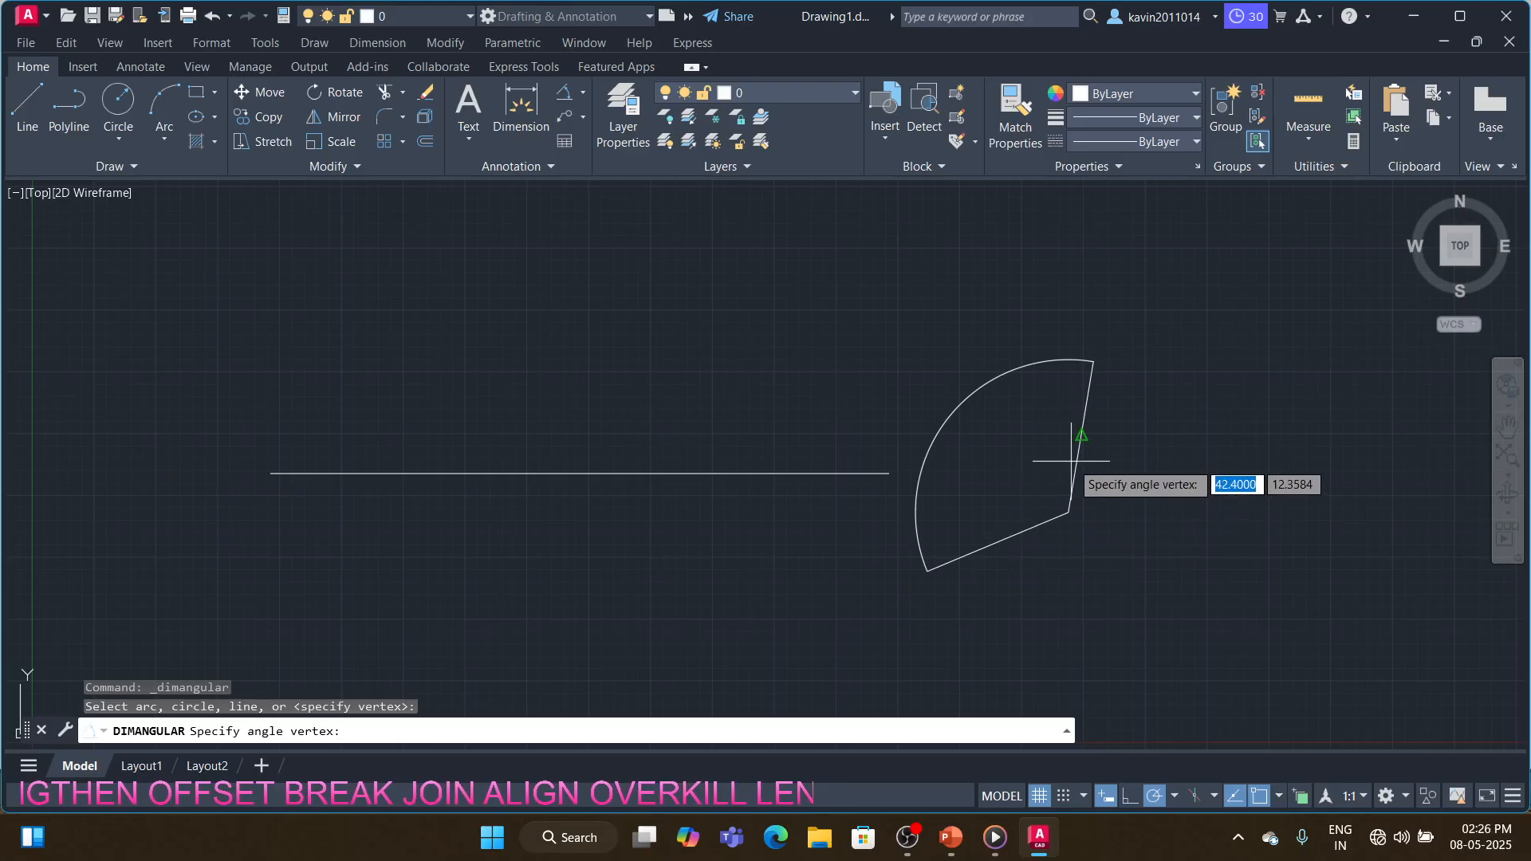
key(Escape)
key(Return)
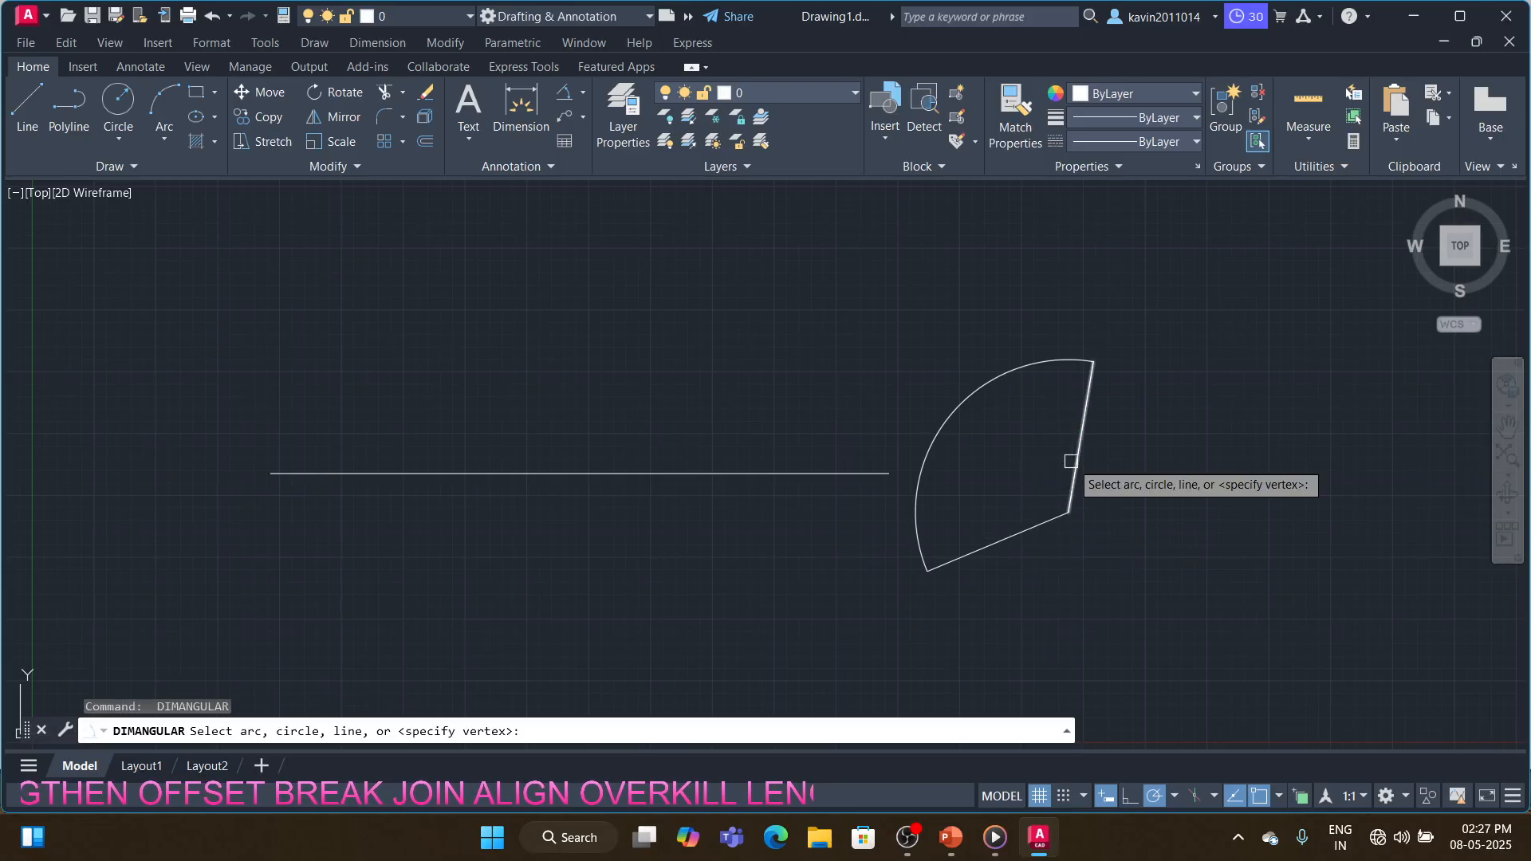
click(1072, 462)
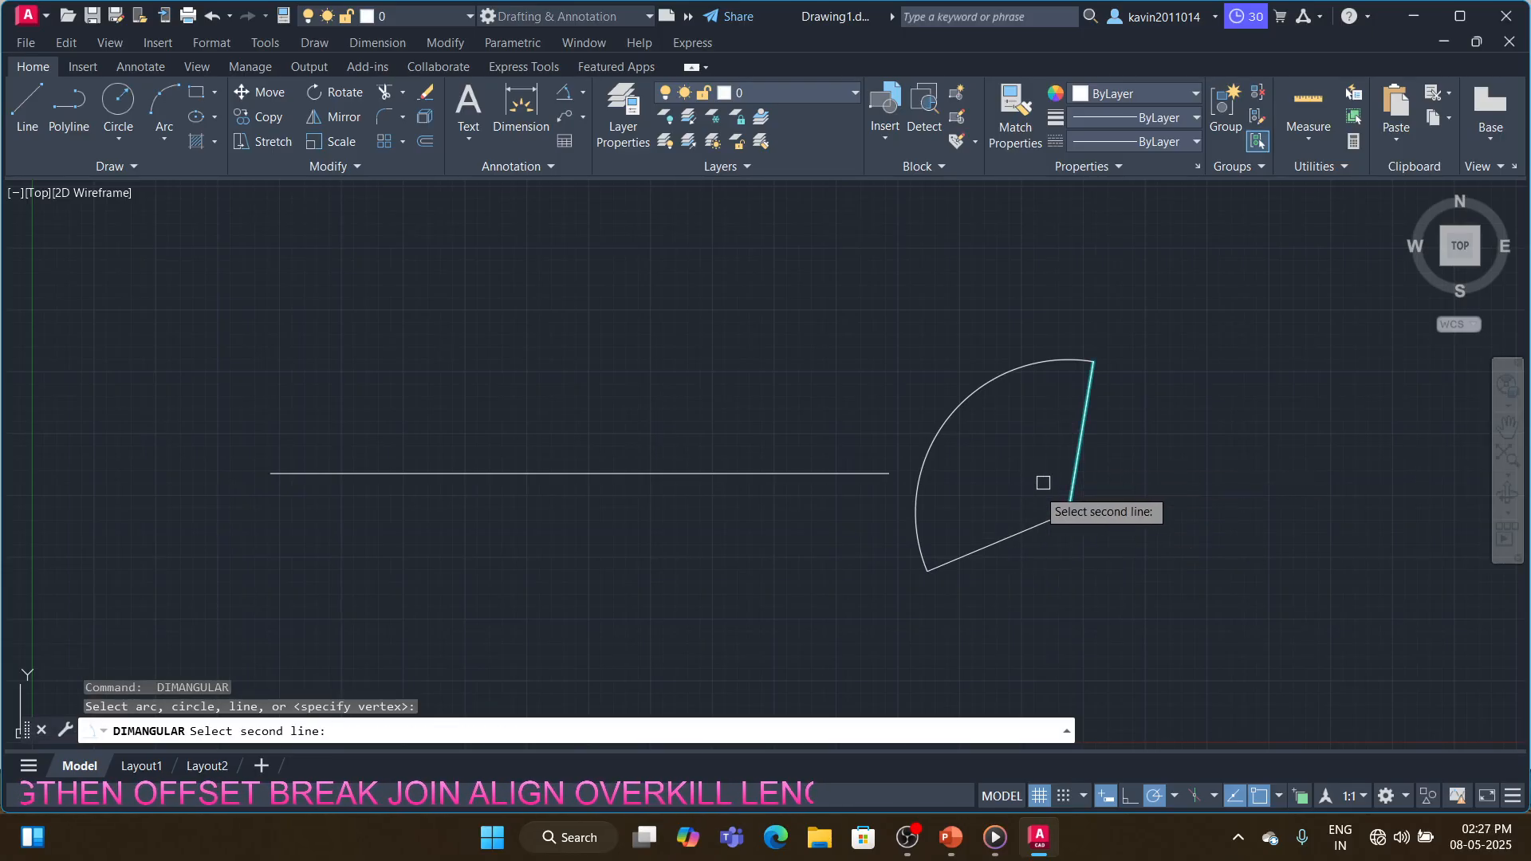
click(997, 545)
click(977, 527)
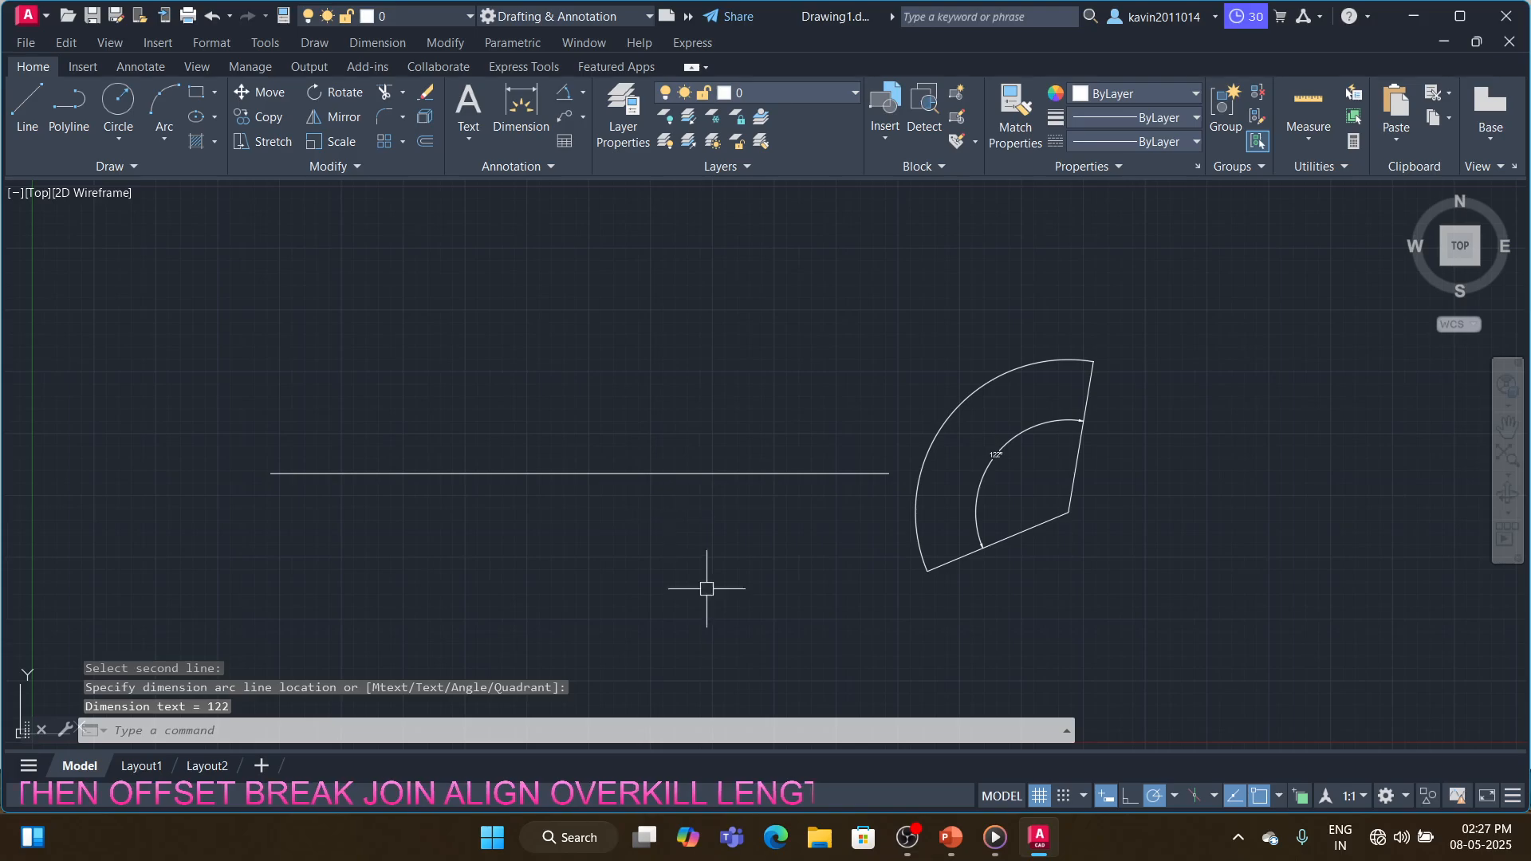
- Use Lengthen with the Total Angle option to shorten the arc from its lower end to a total angle of 55 degrees
text(len)
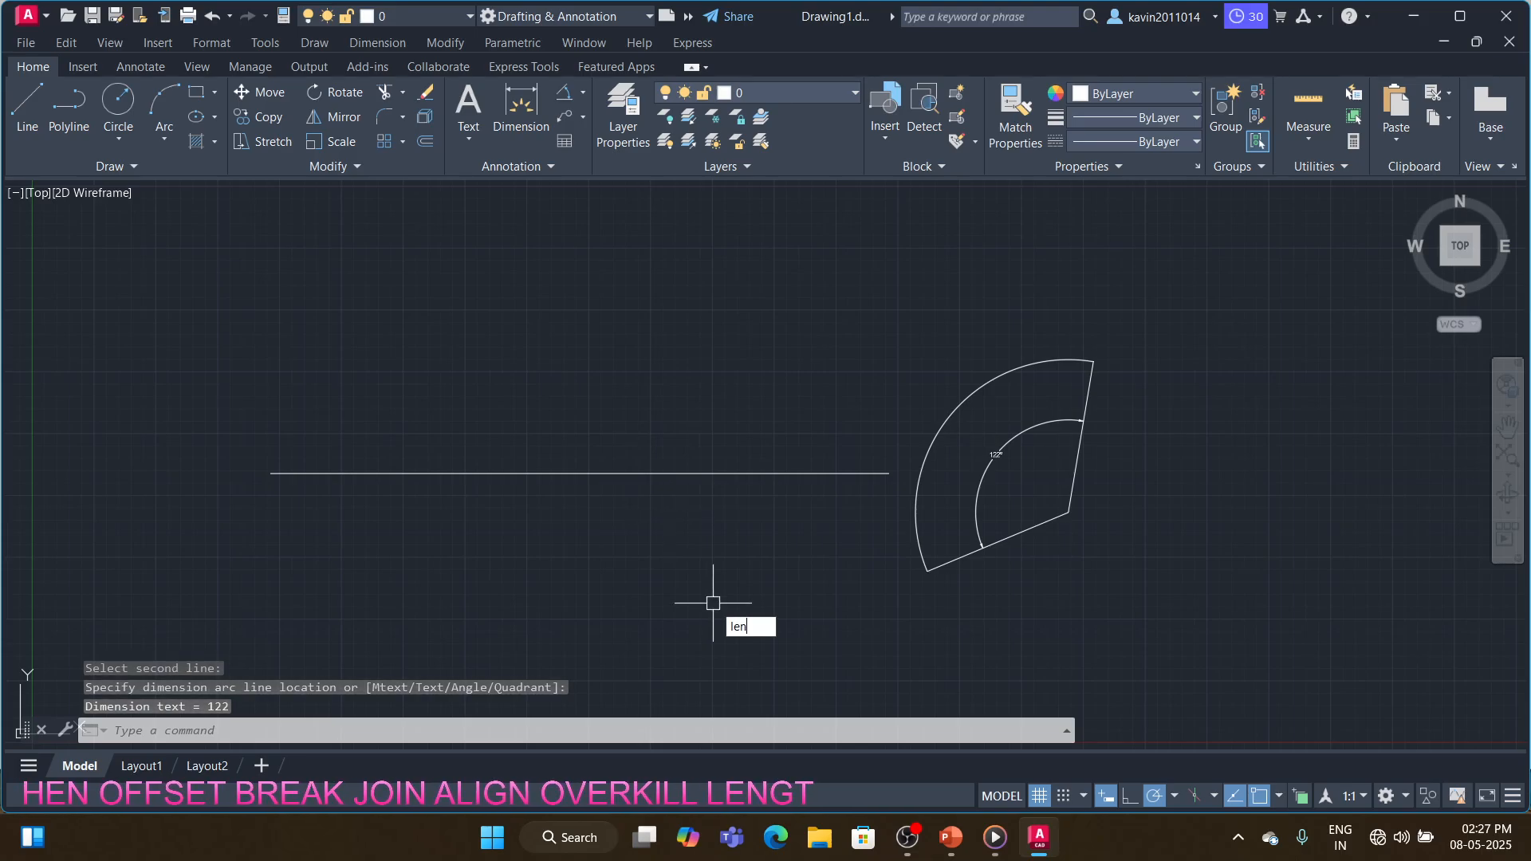
key(Return)
text(T)
key(Return)
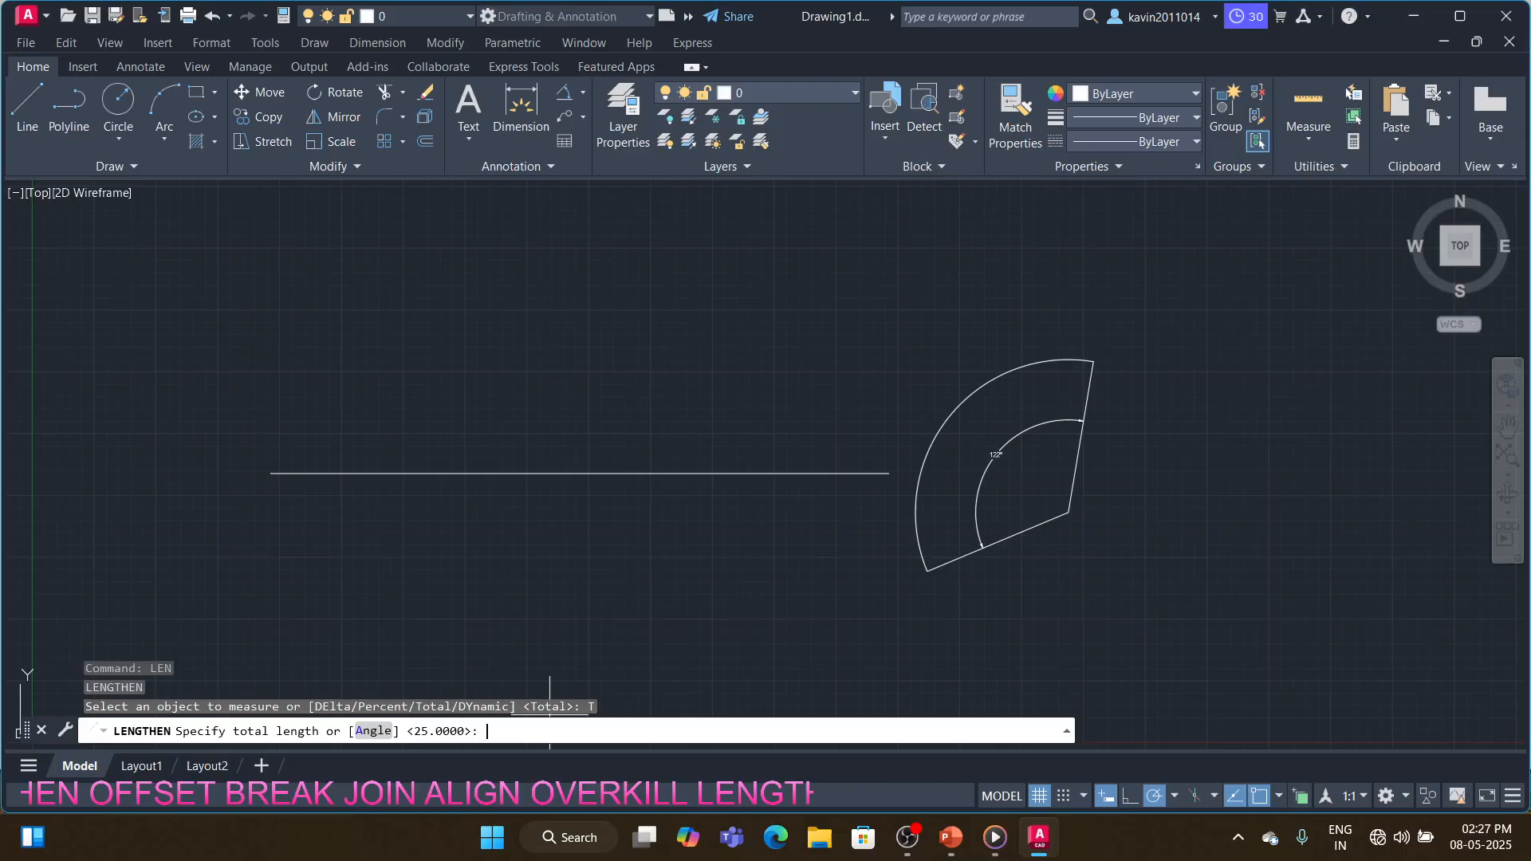
click(374, 731)
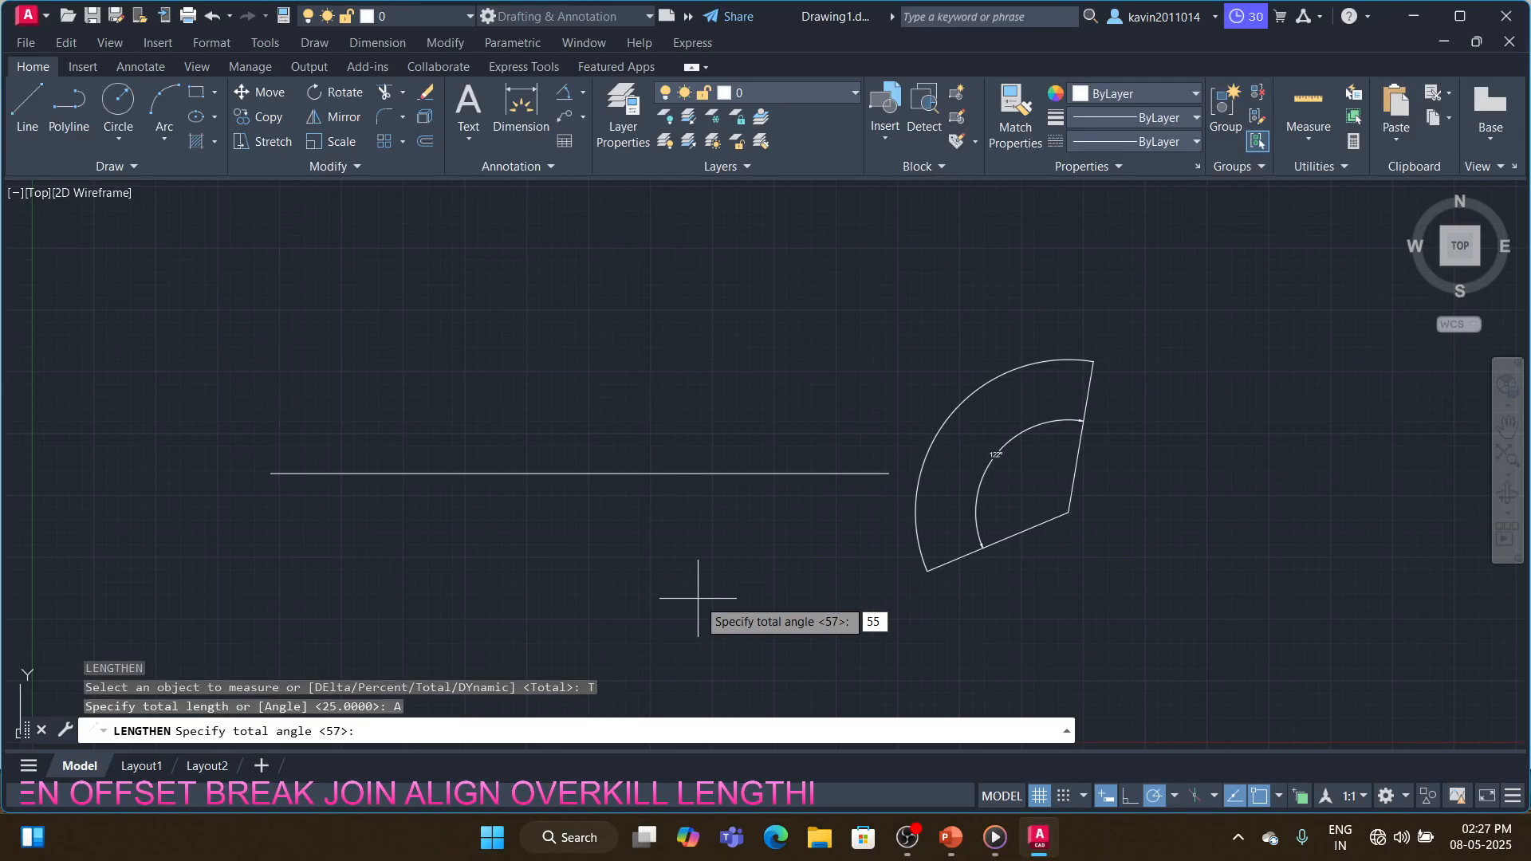
key(Return)
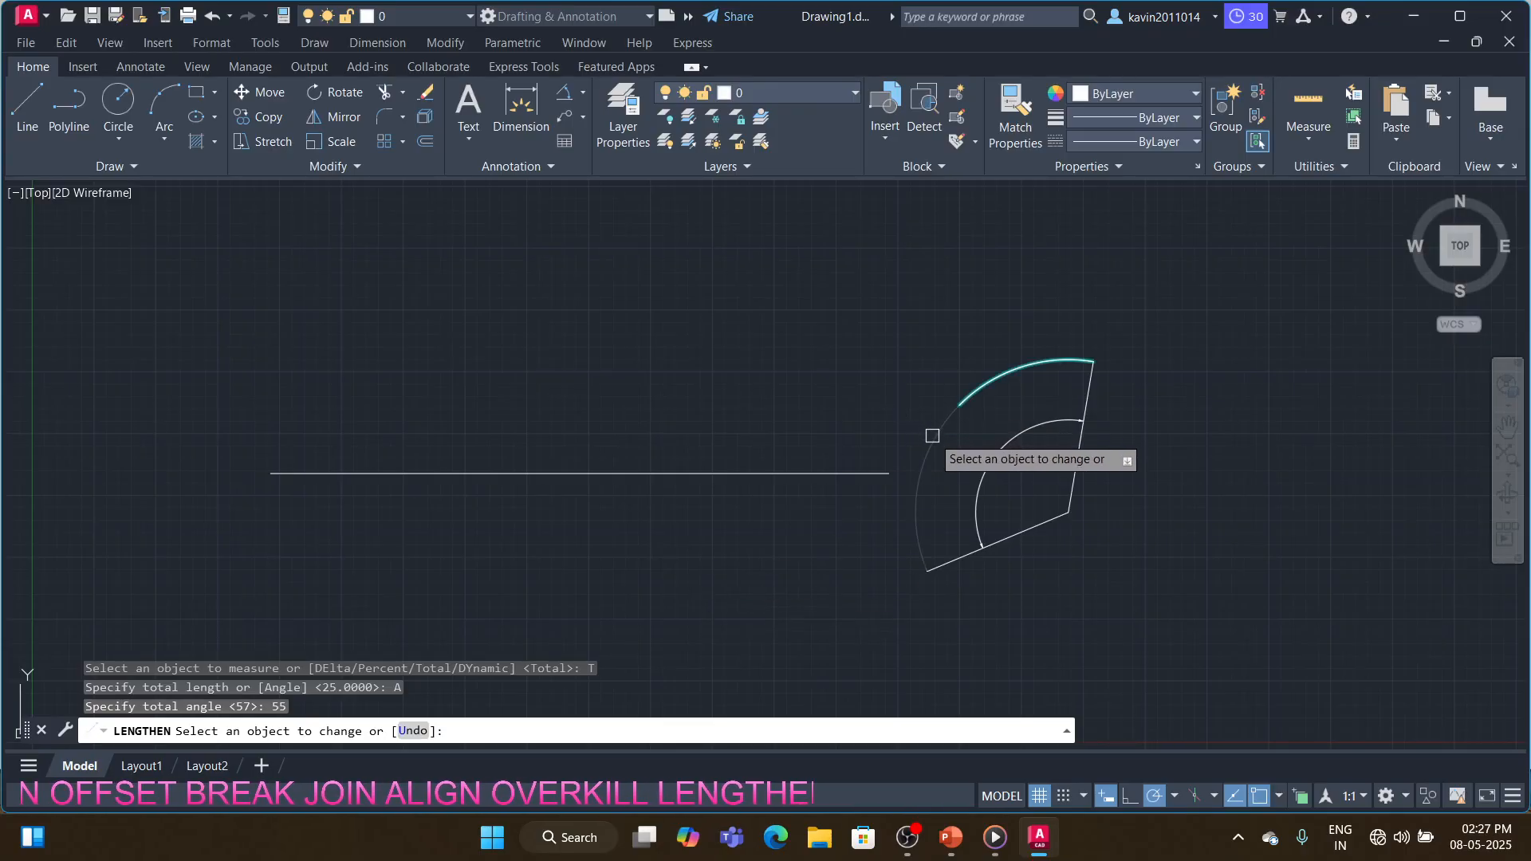
key(Escape)
- Draw a line from the shortened arc's left end to the arc's centre
text(l)
key(Return)
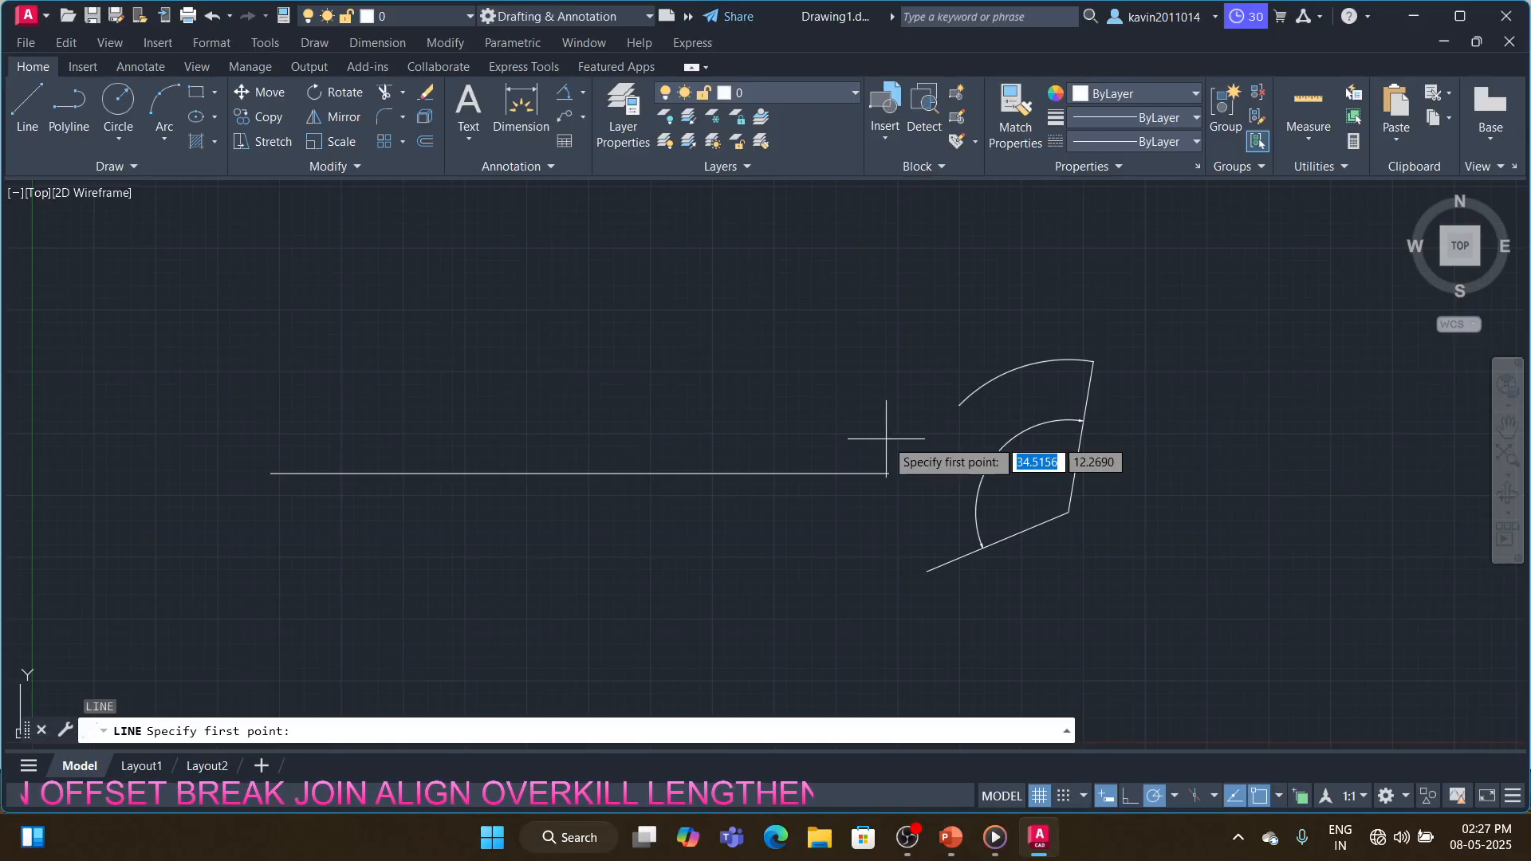
click(960, 406)
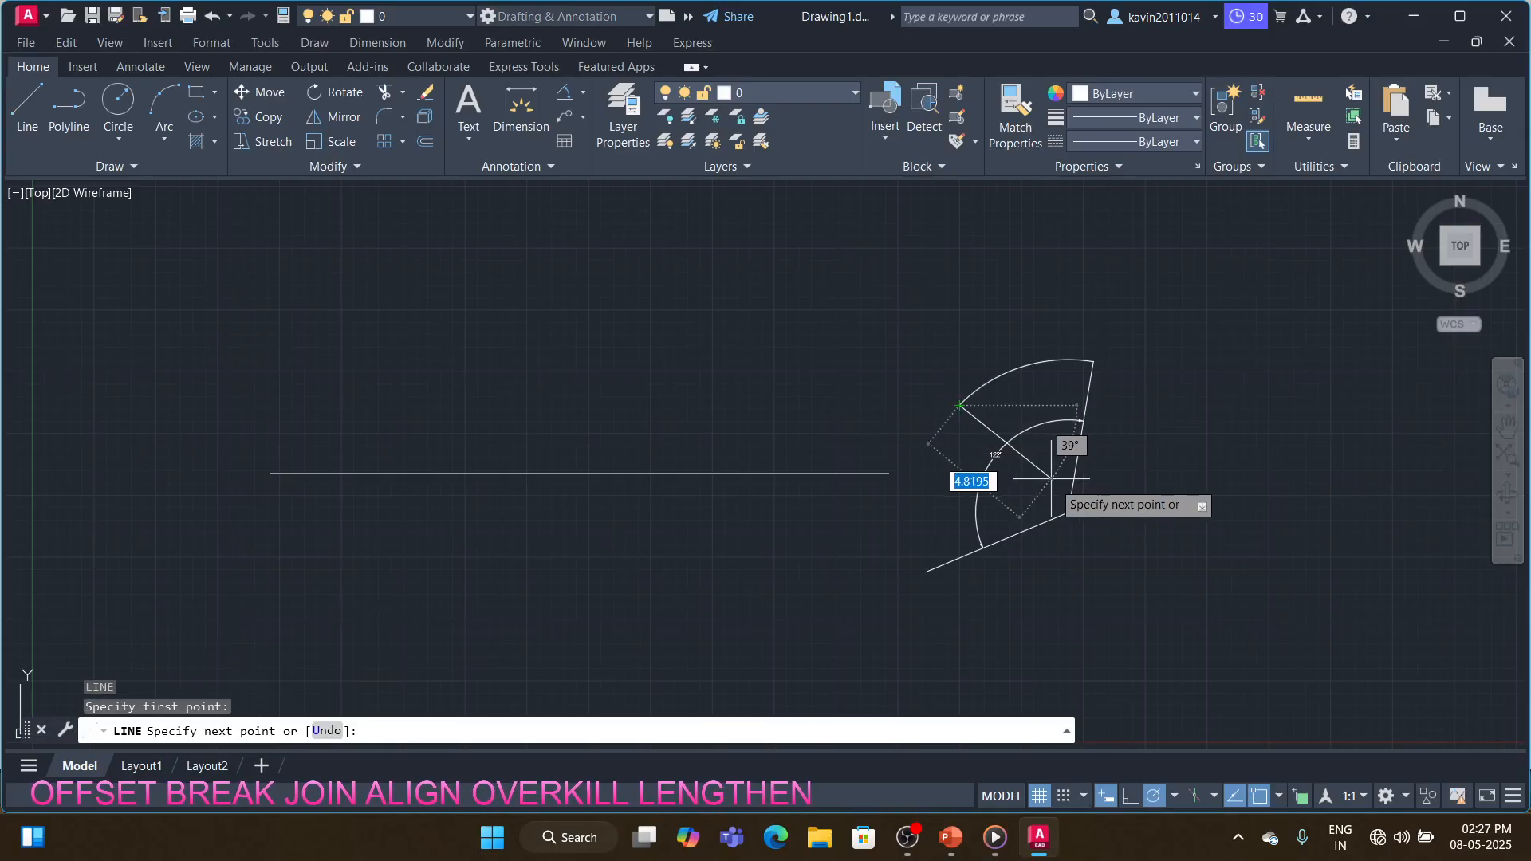
click(1069, 511)
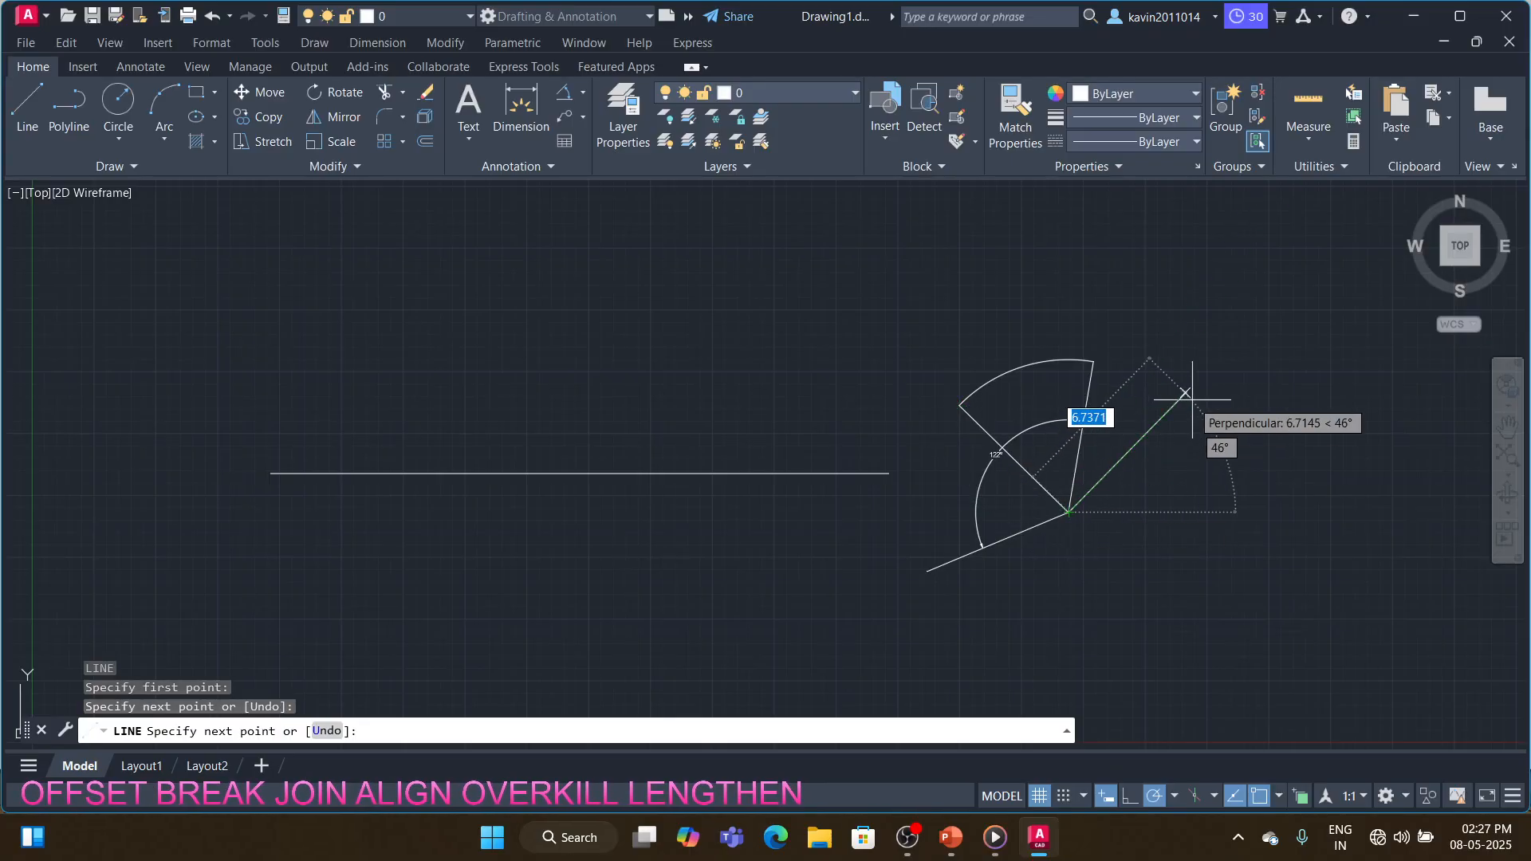
key(Return)
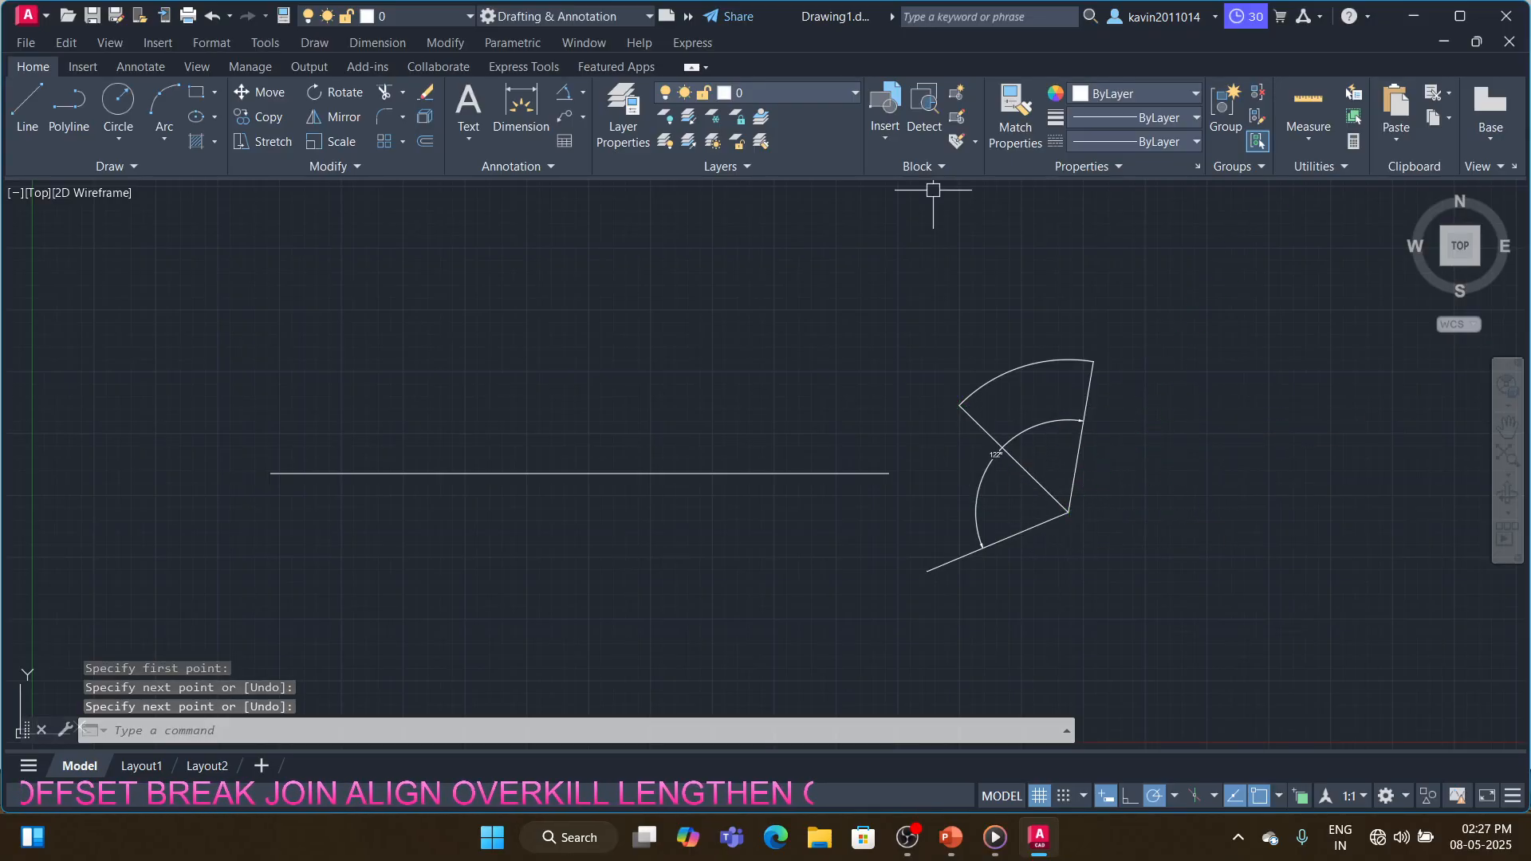
- Add an angular dimension between the new radial line and the upper radial line, just inside the arc, and inspect both angular dimensions close up
click(564, 92)
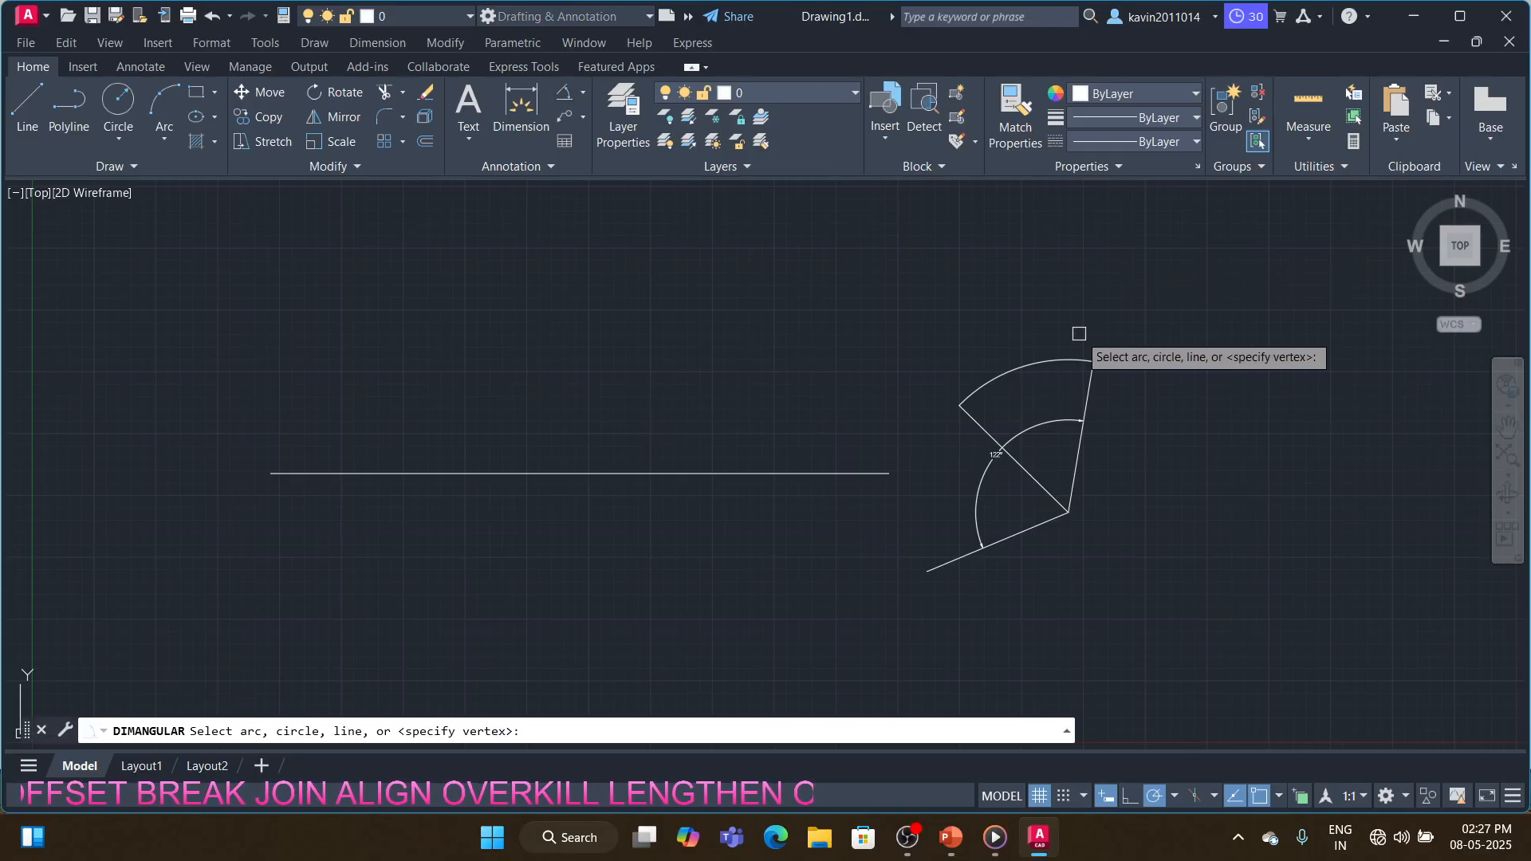
click(985, 432)
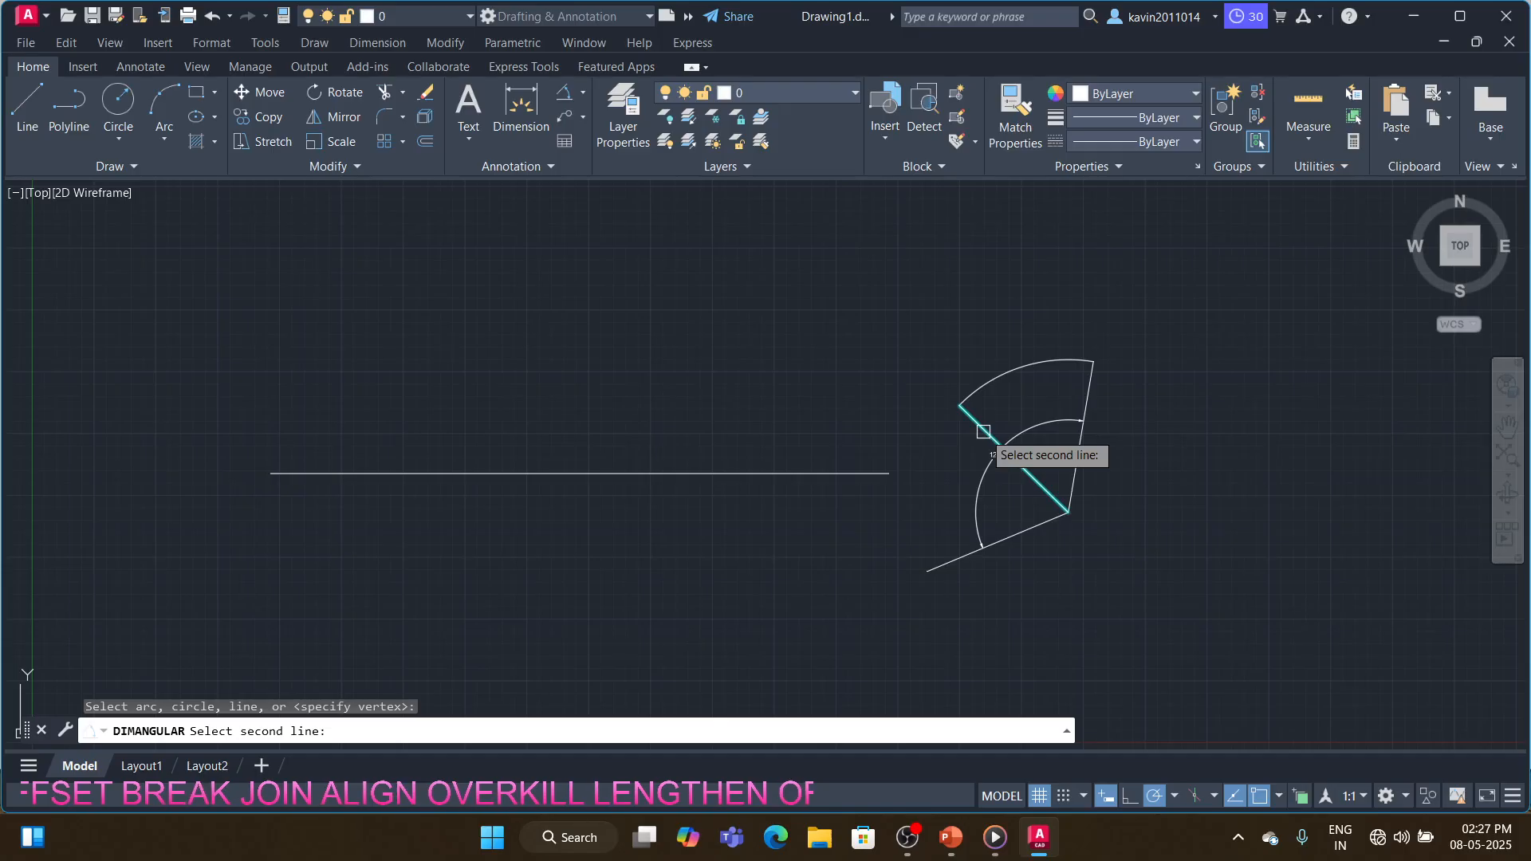
click(1087, 386)
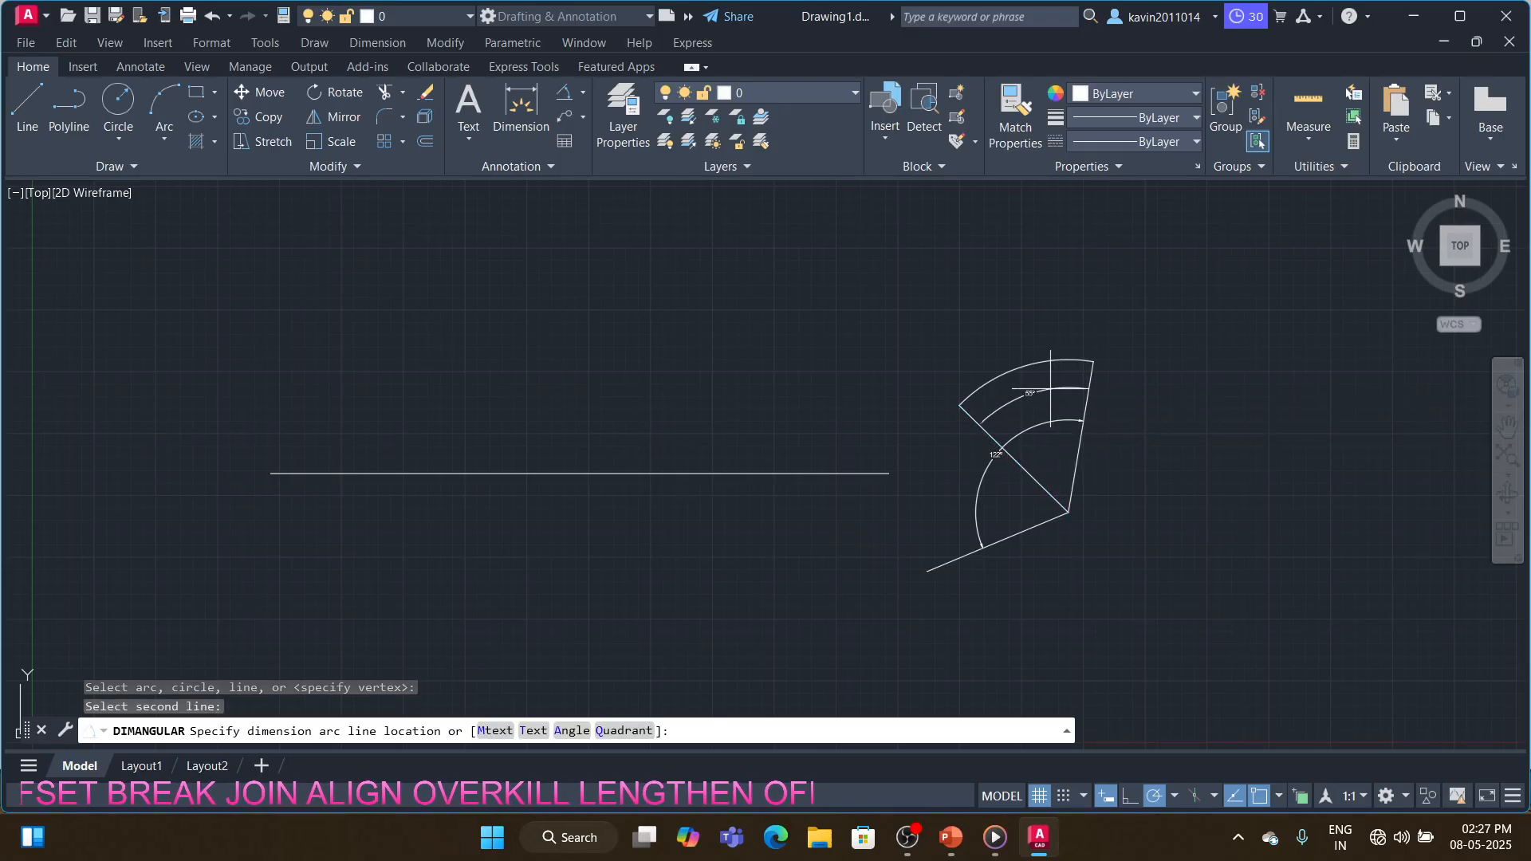
click(1060, 393)
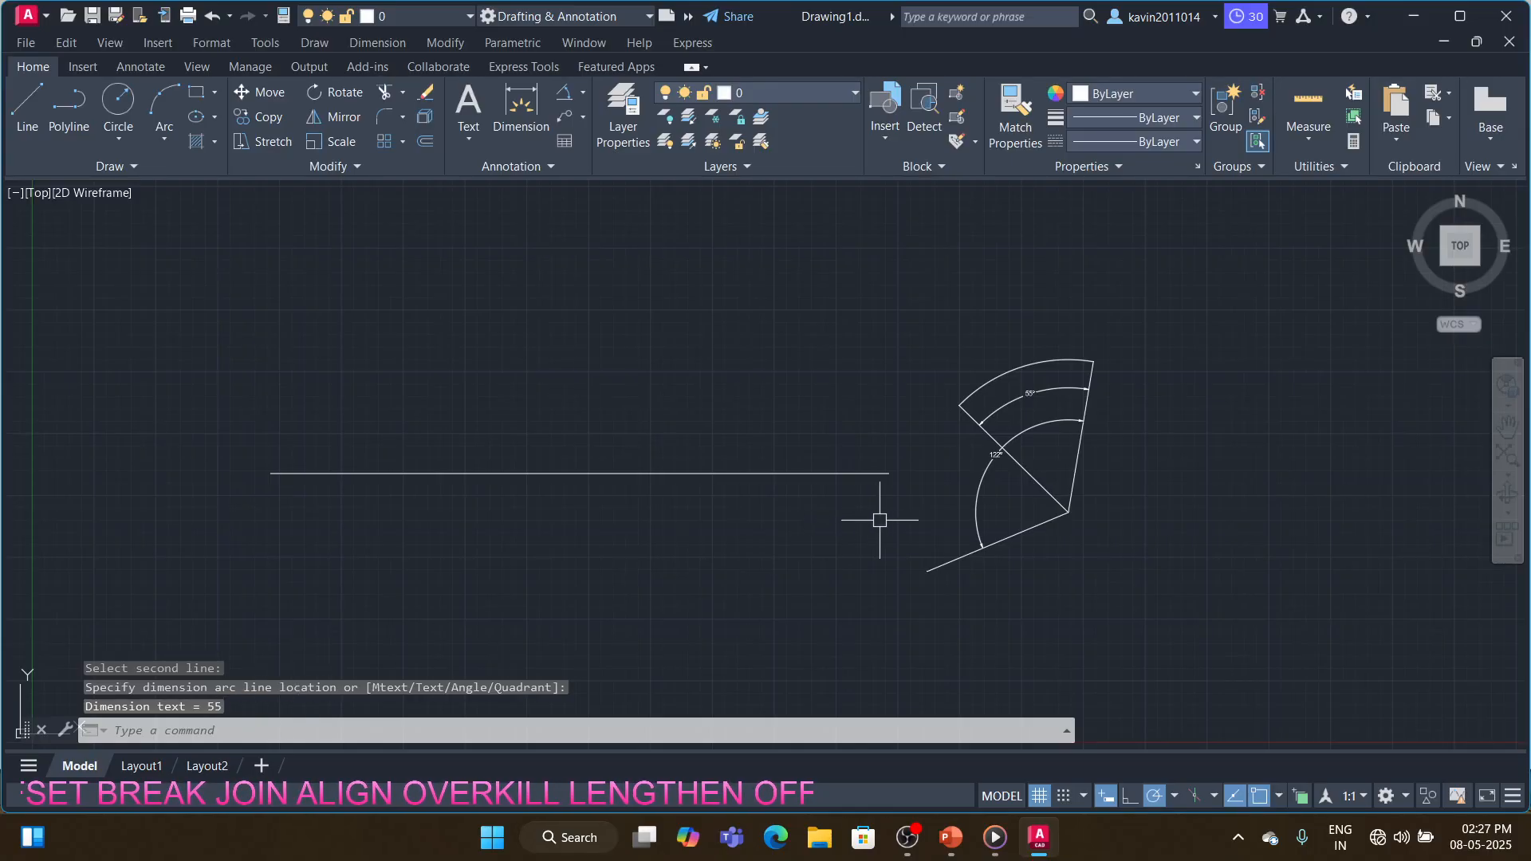
key(Return)
right_click(936, 512)
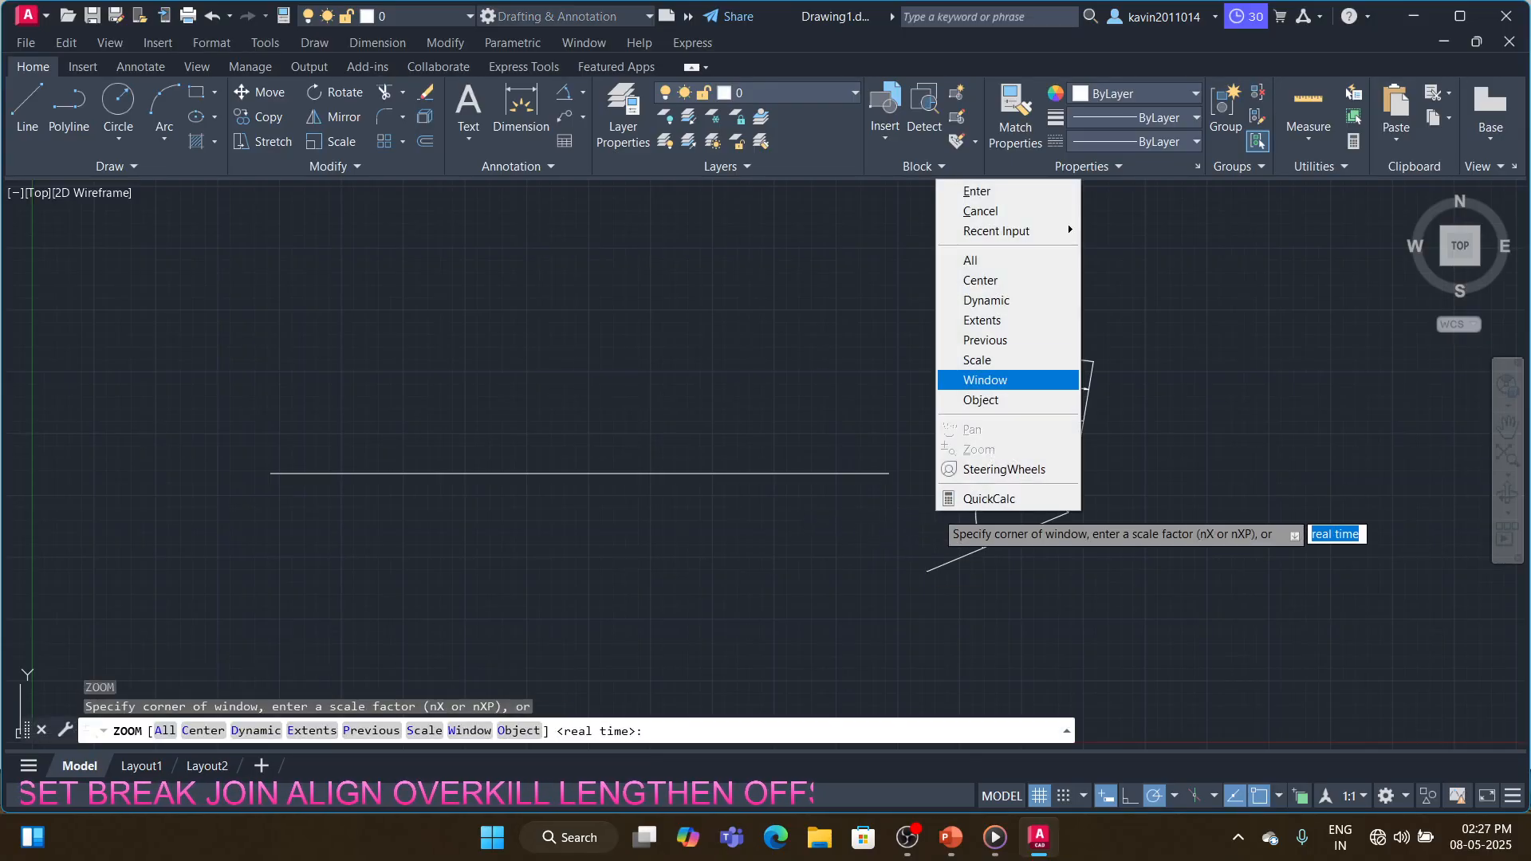
click(877, 385)
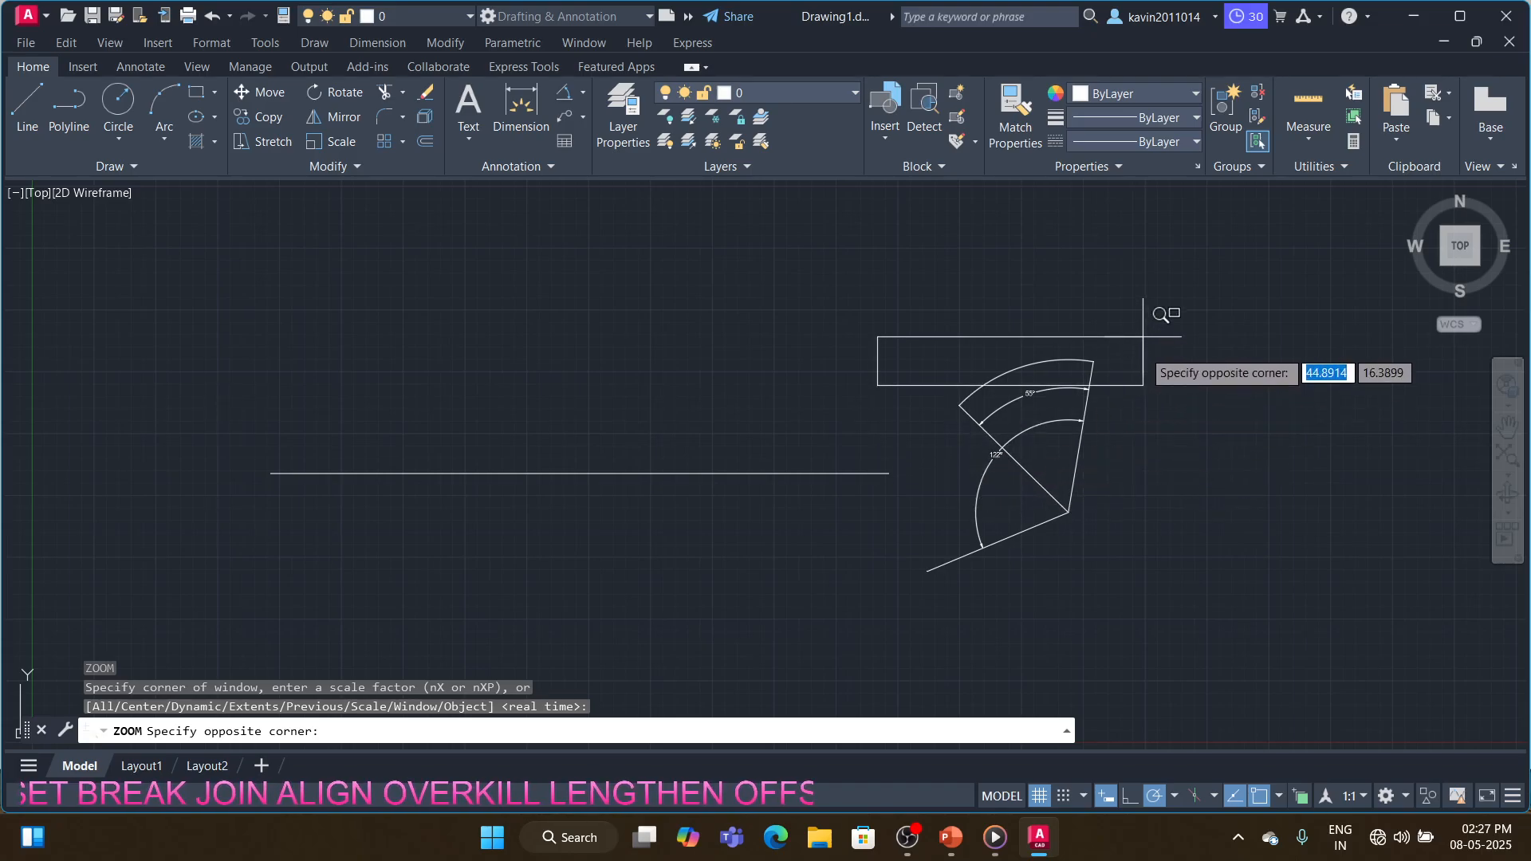
click(1146, 458)
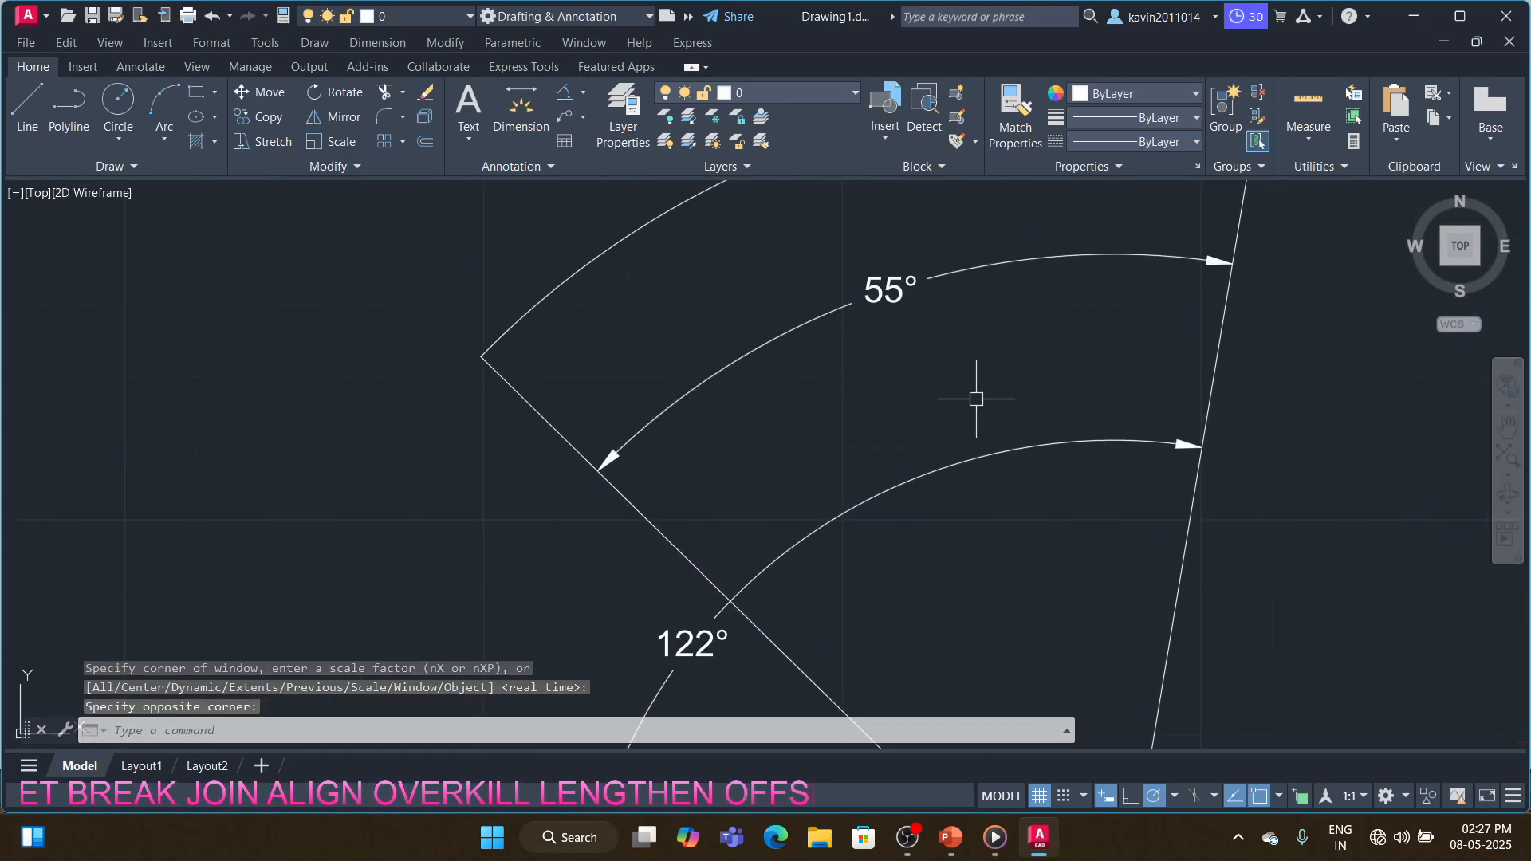
text(u)
key(Return)
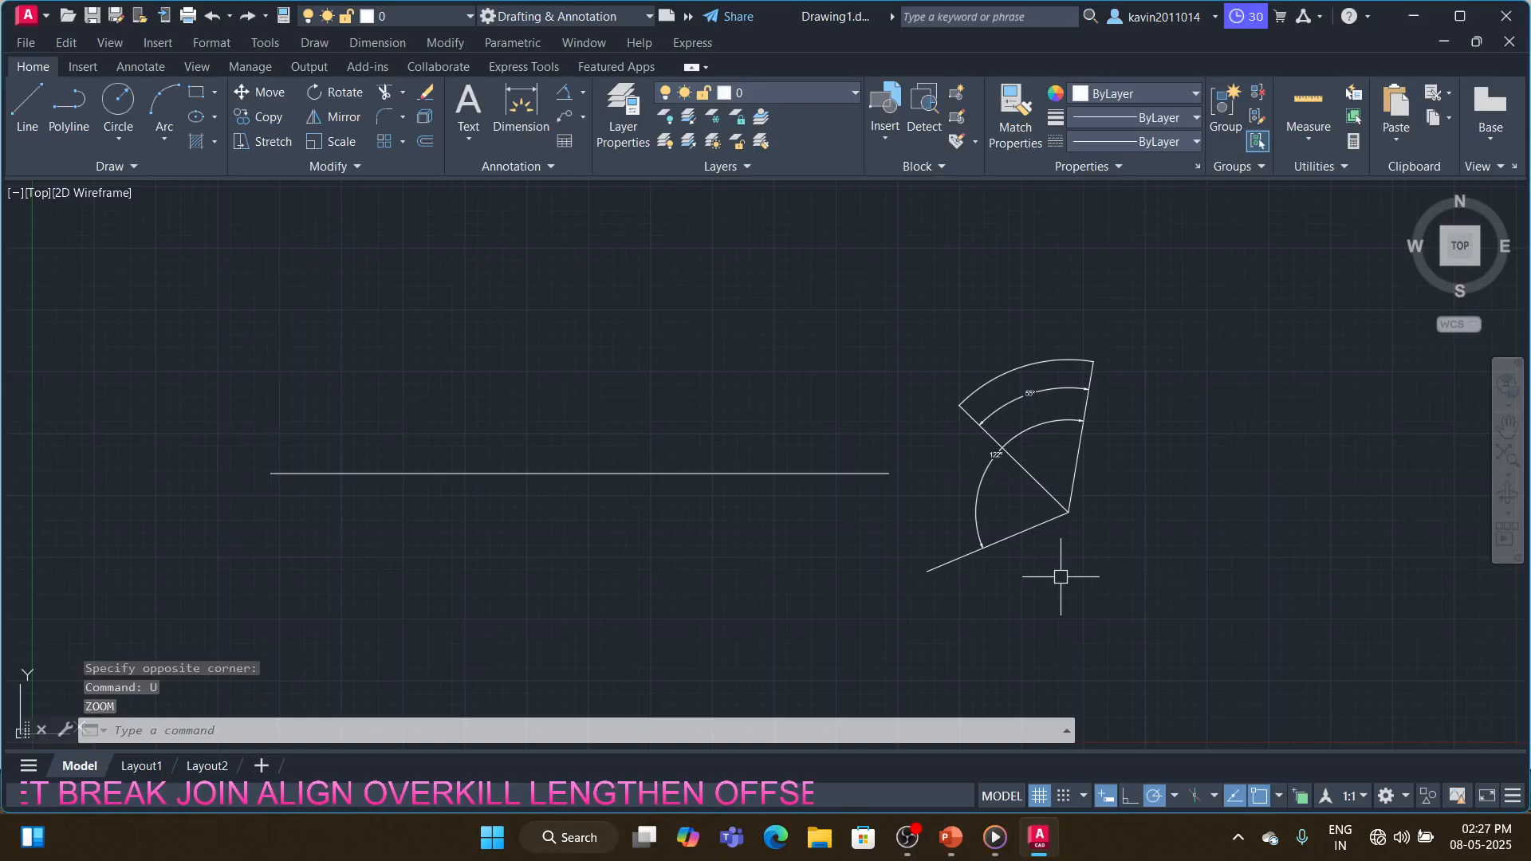
- Use the Dynamic option of Lengthen to stretch the horizontal line's left end further to the left
text(le)
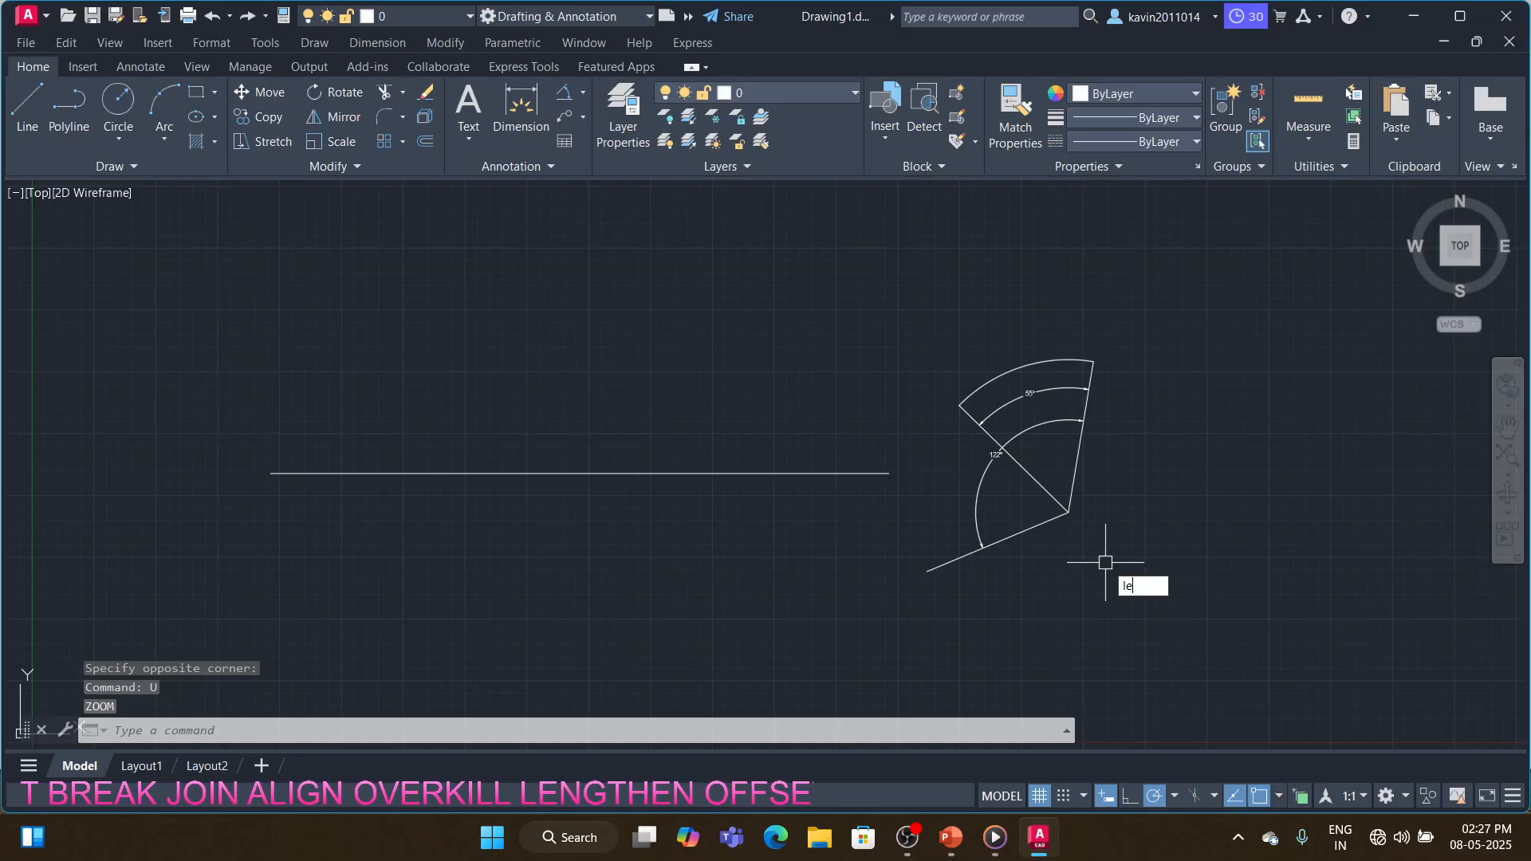
text(ct an)
key(Return)
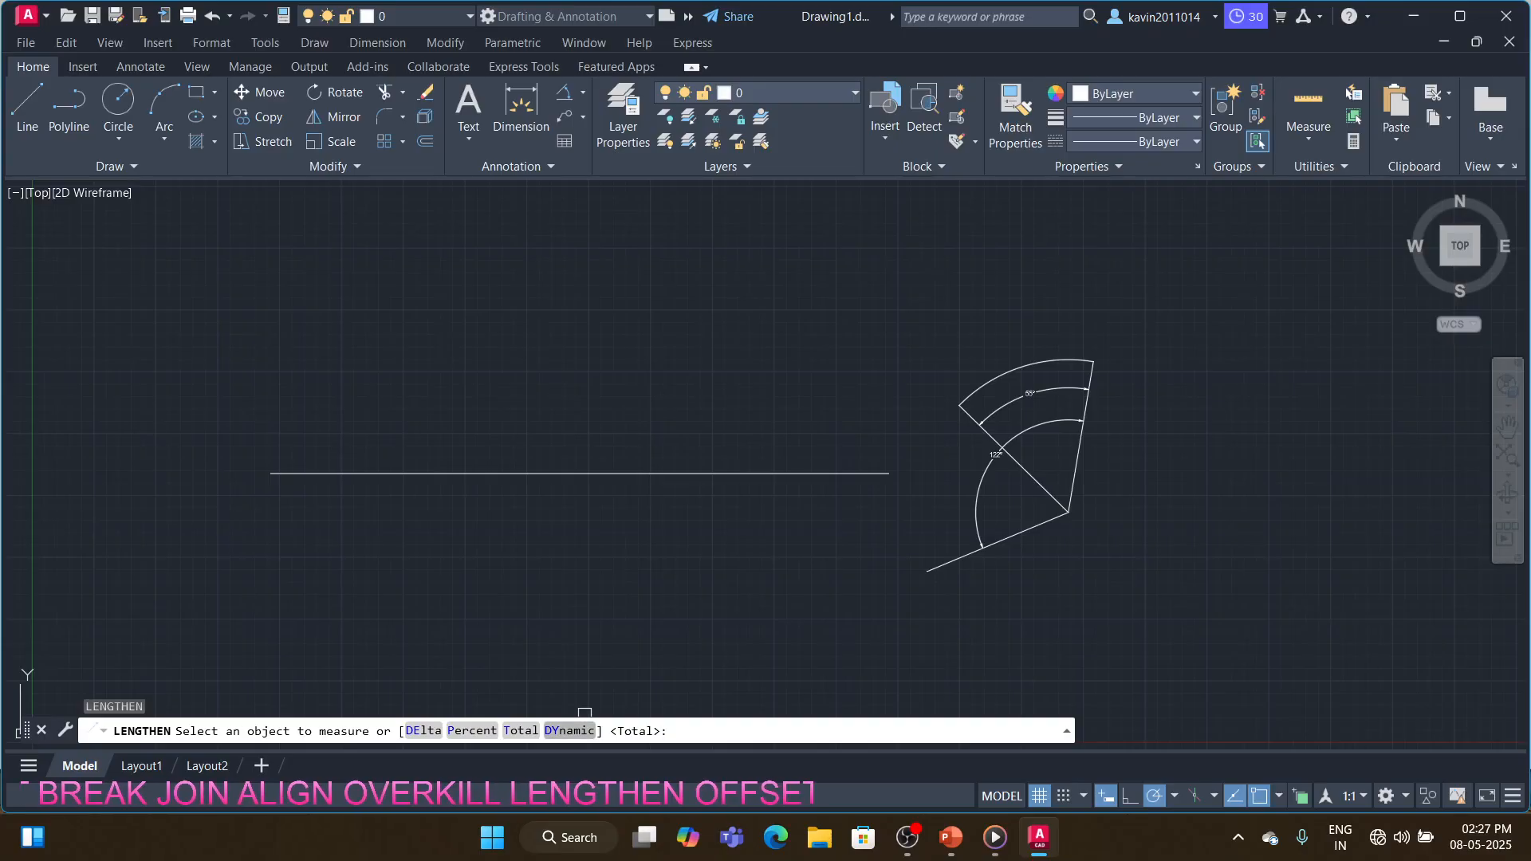
click(570, 730)
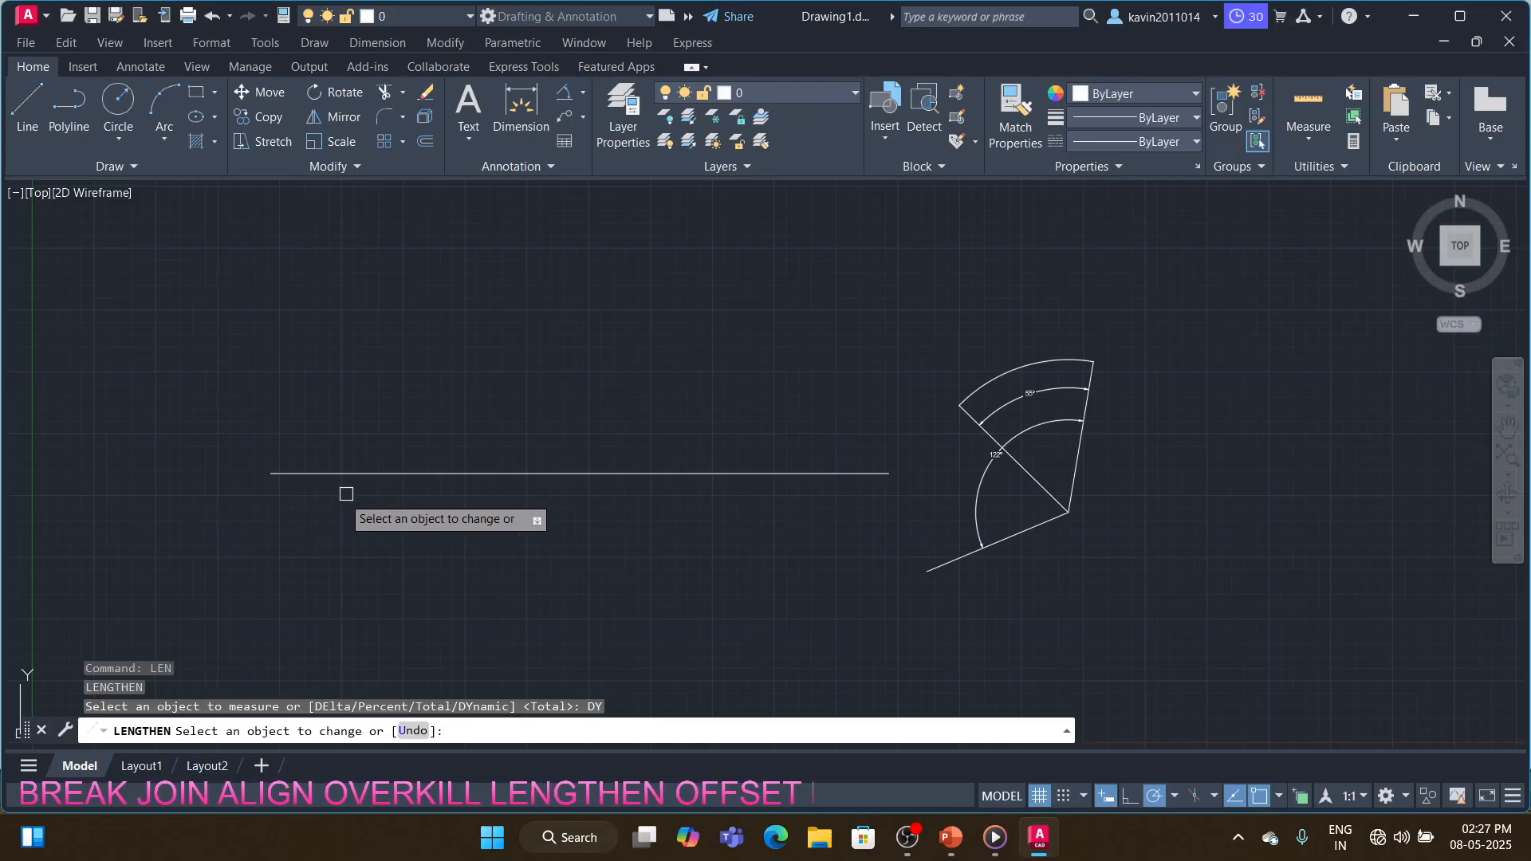
click(271, 473)
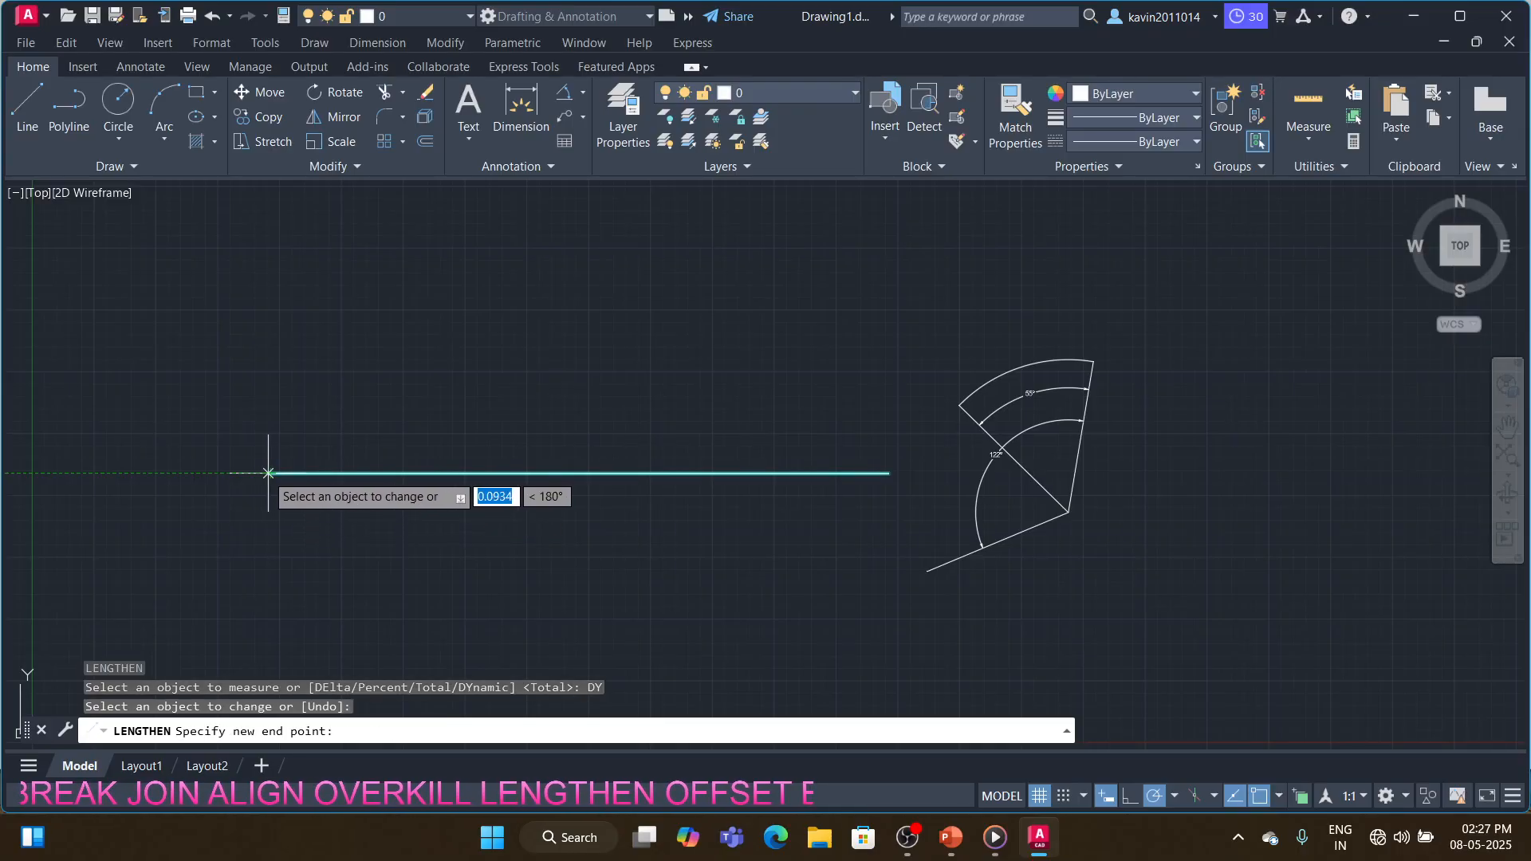
click(171, 474)
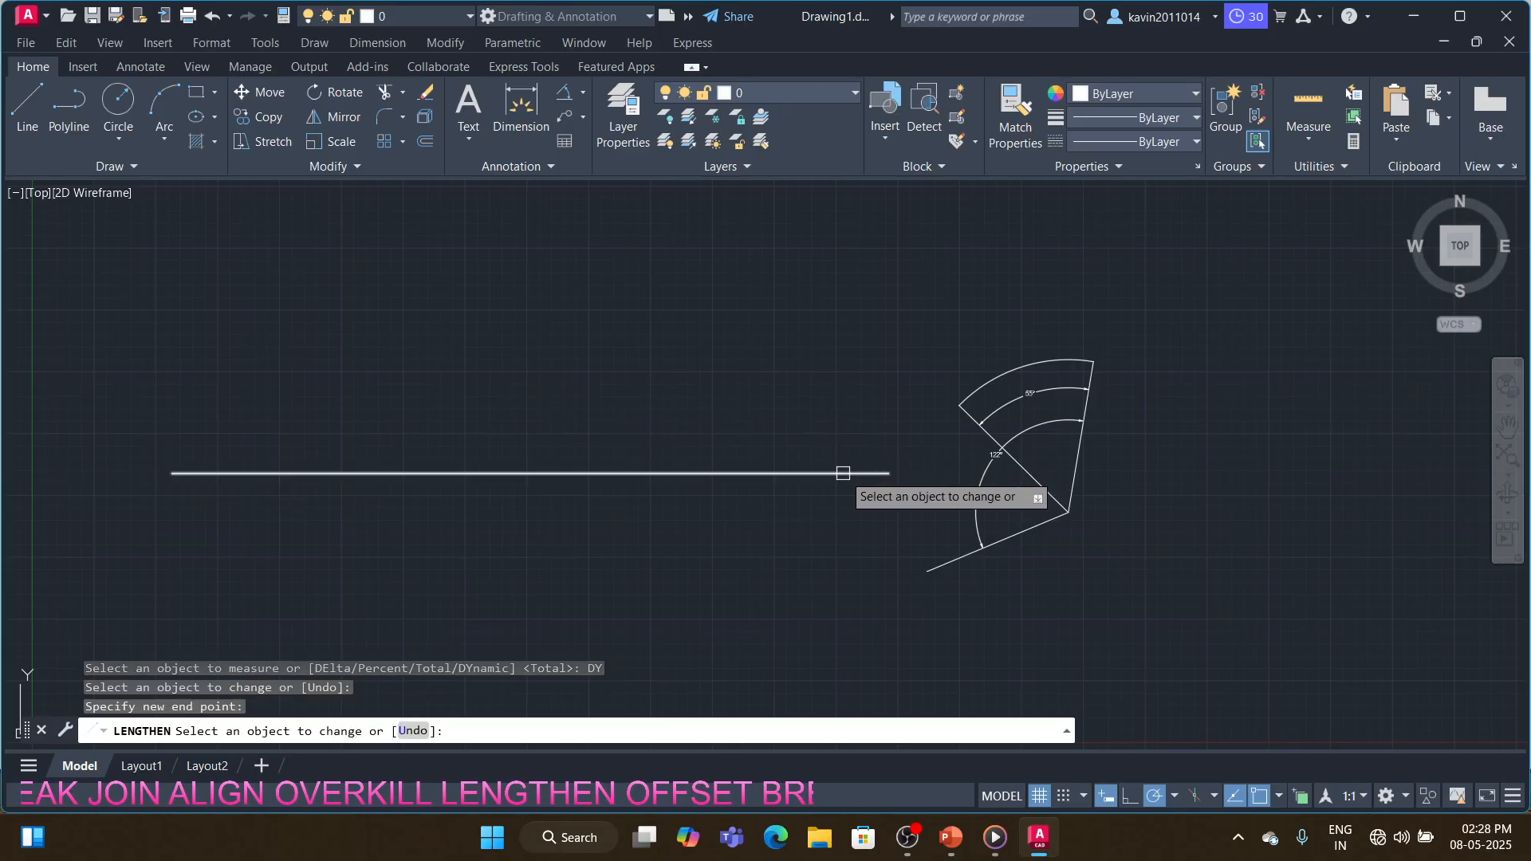
- Dynamically shorten the horizontal line by about 5.8 from its right end and finish Lengthen
click(587, 473)
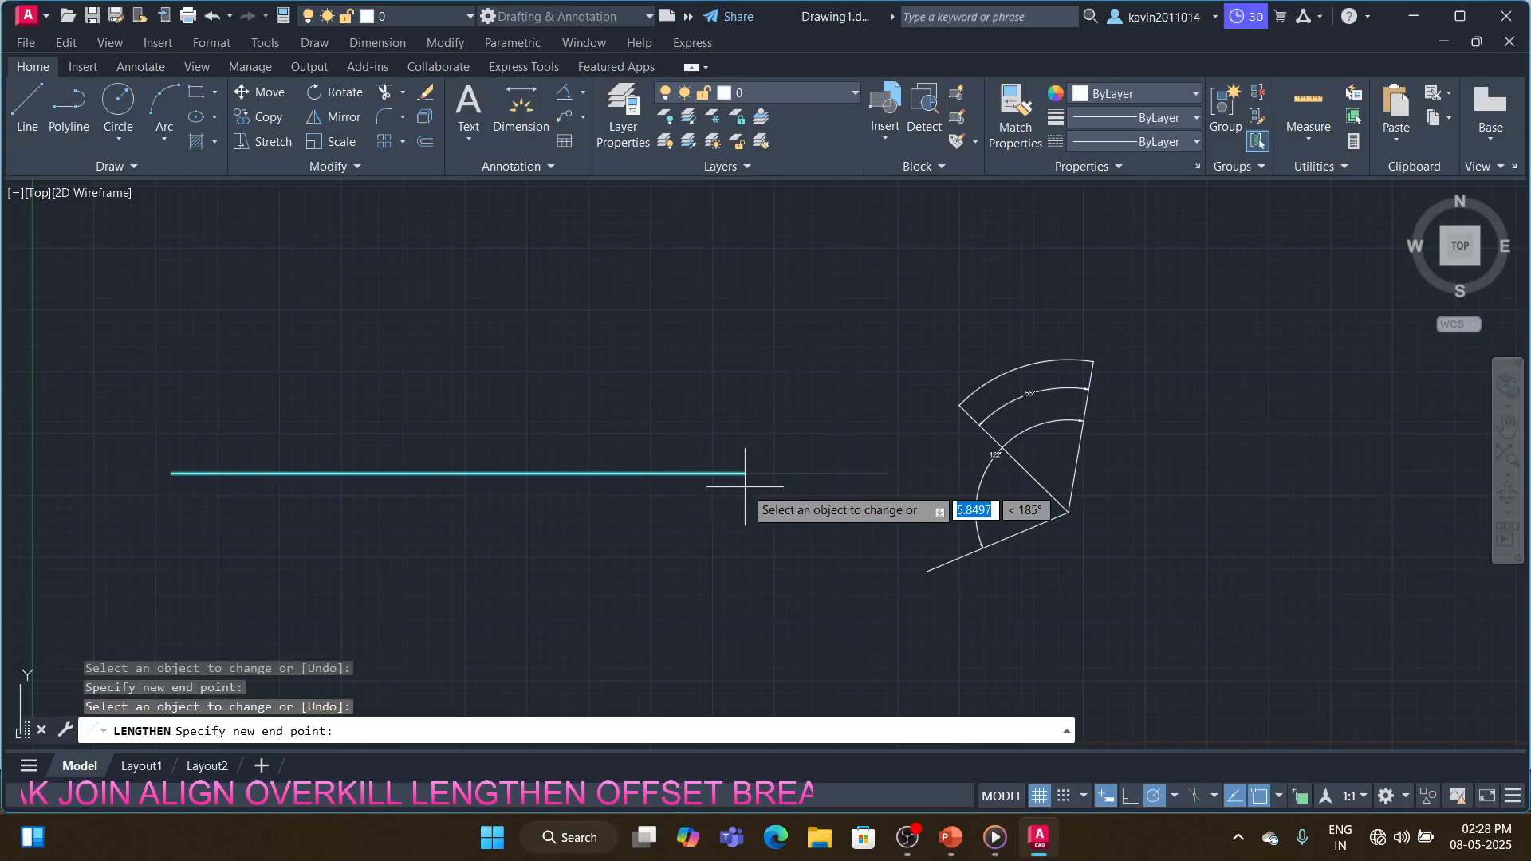
click(745, 486)
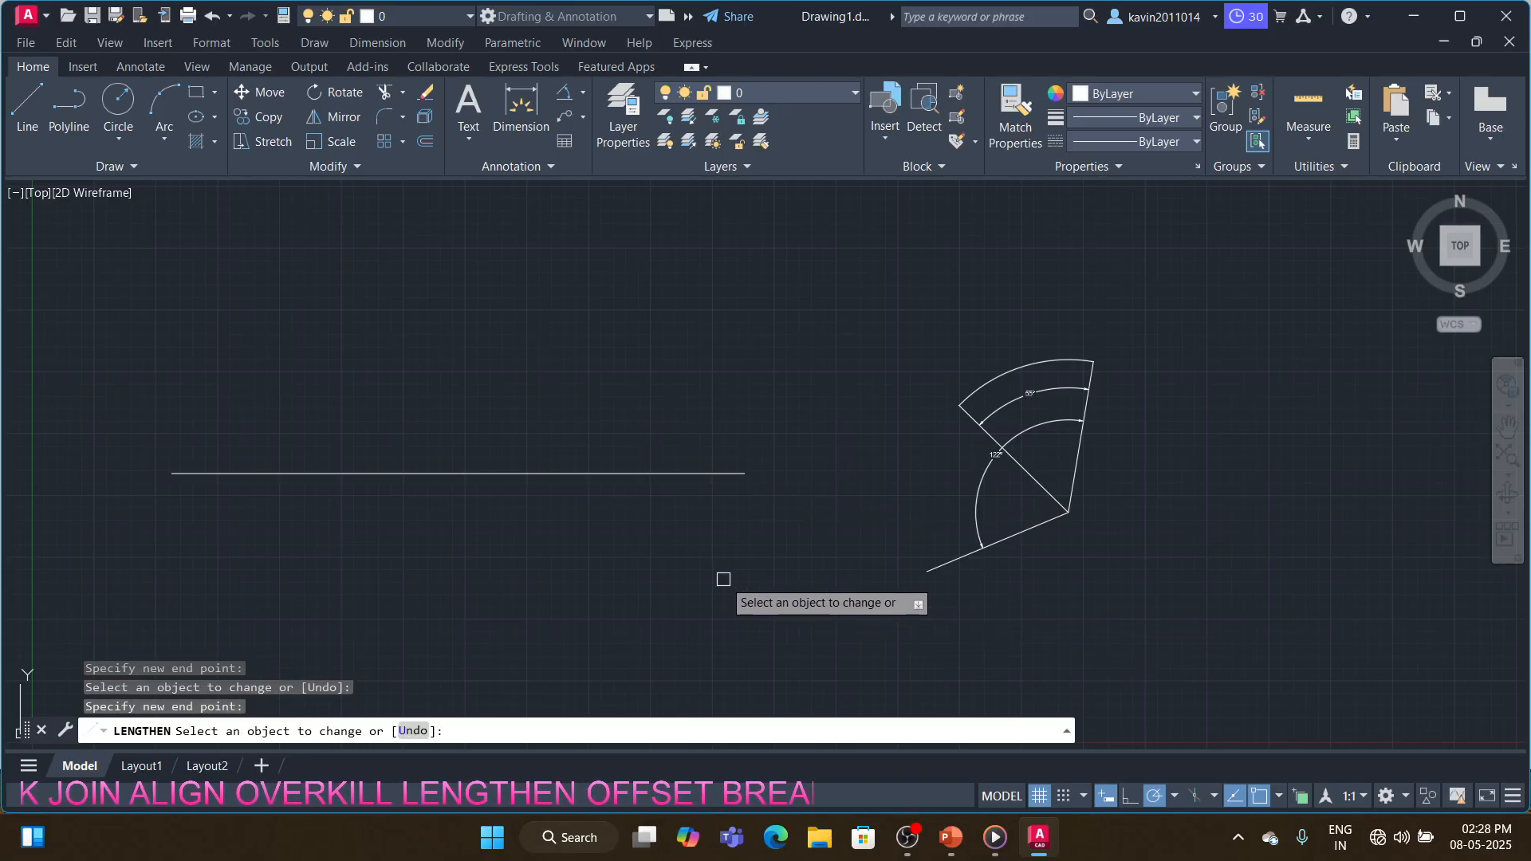
key(Return)
text(le)
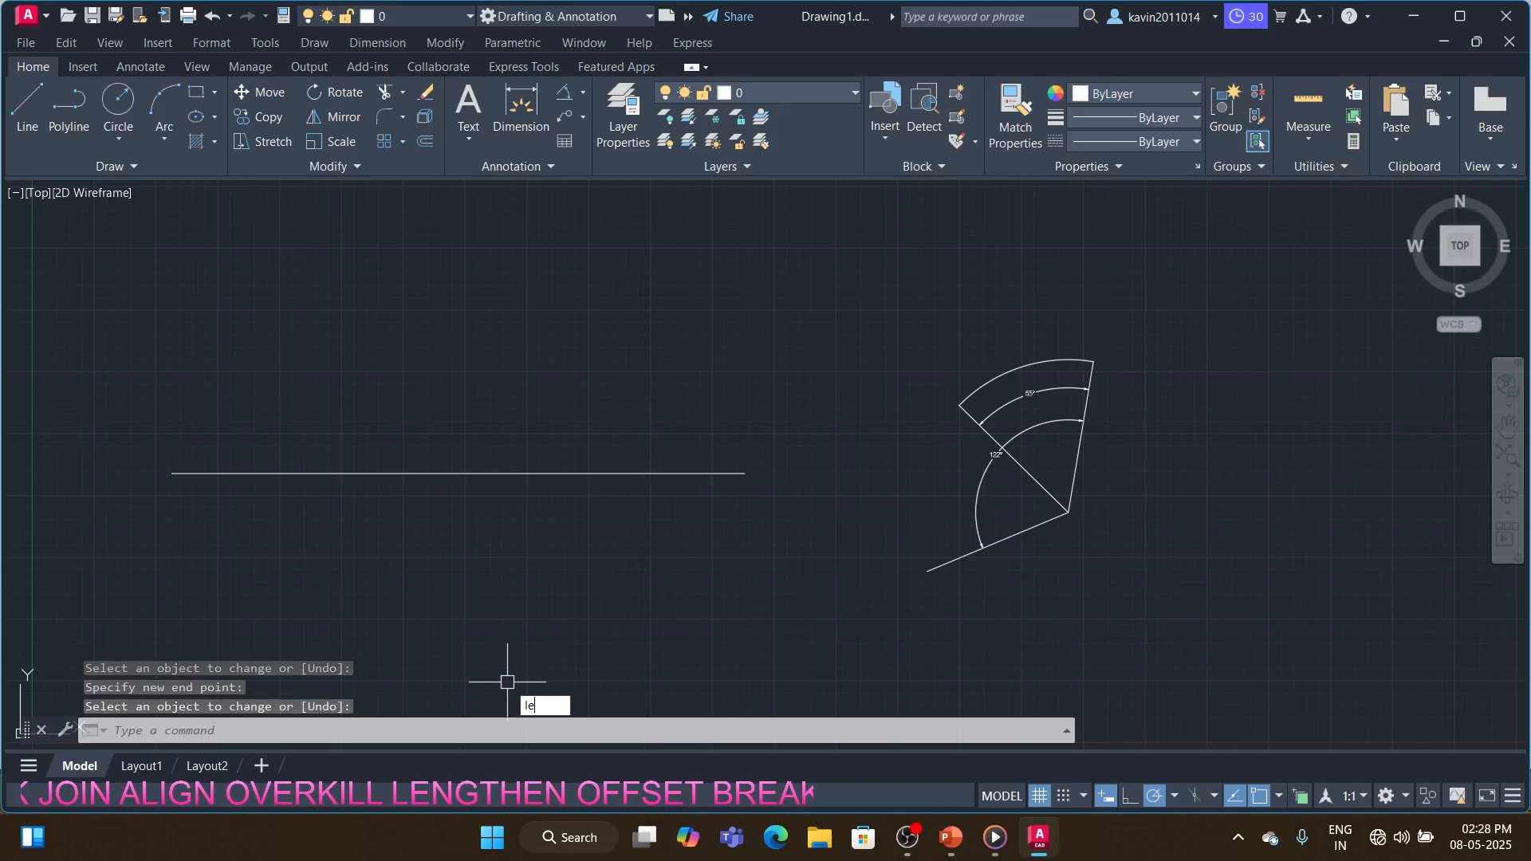
text(ct an)
key(Return)
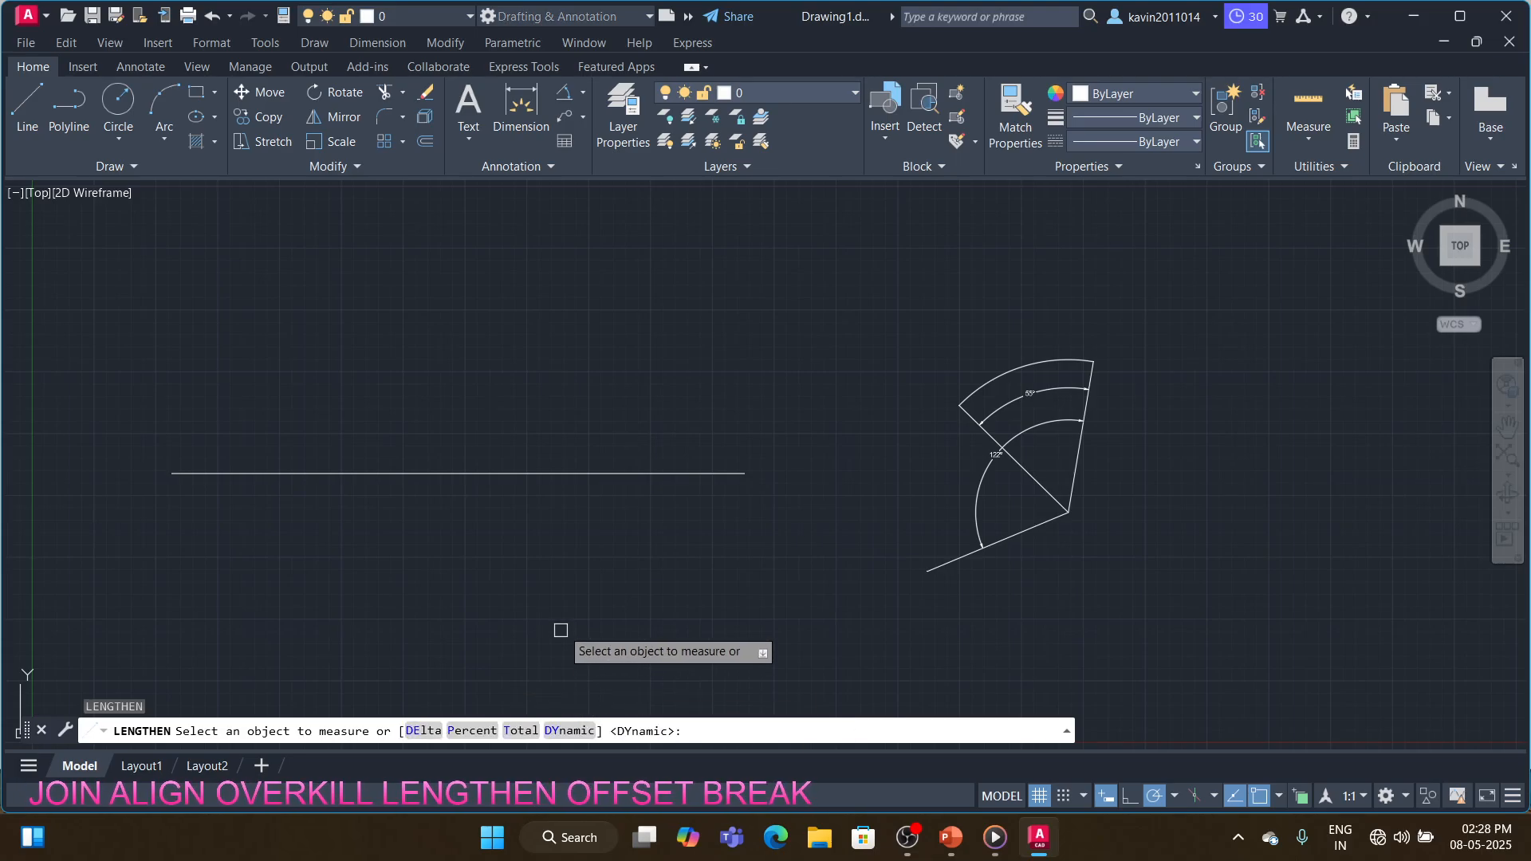
key(Escape)
- Erase all objects from the drawing
key(Delete)
text(al)
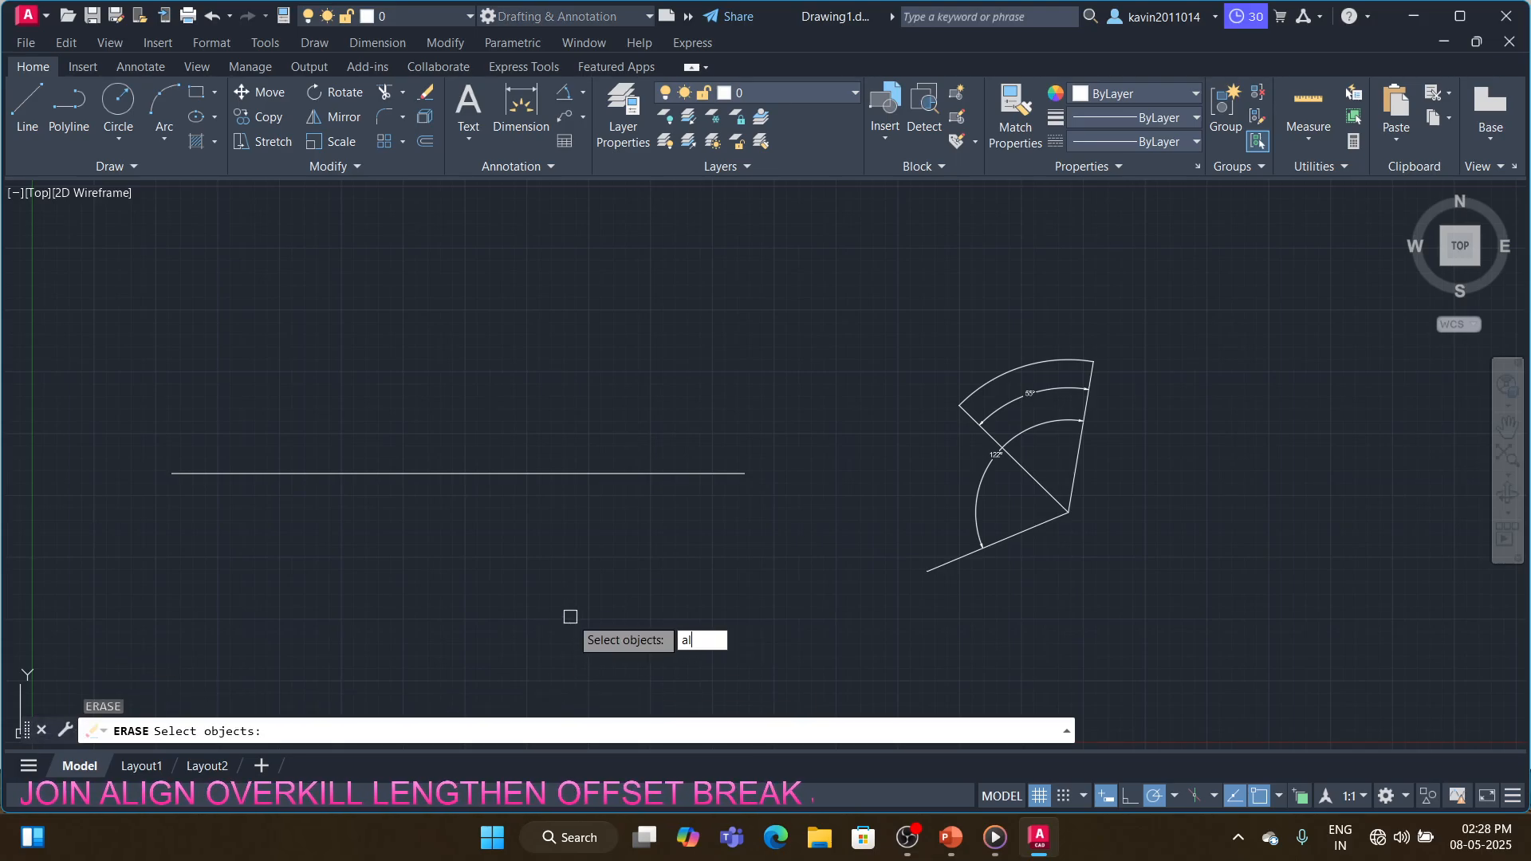
text(l)
key(Return)
key(Return)
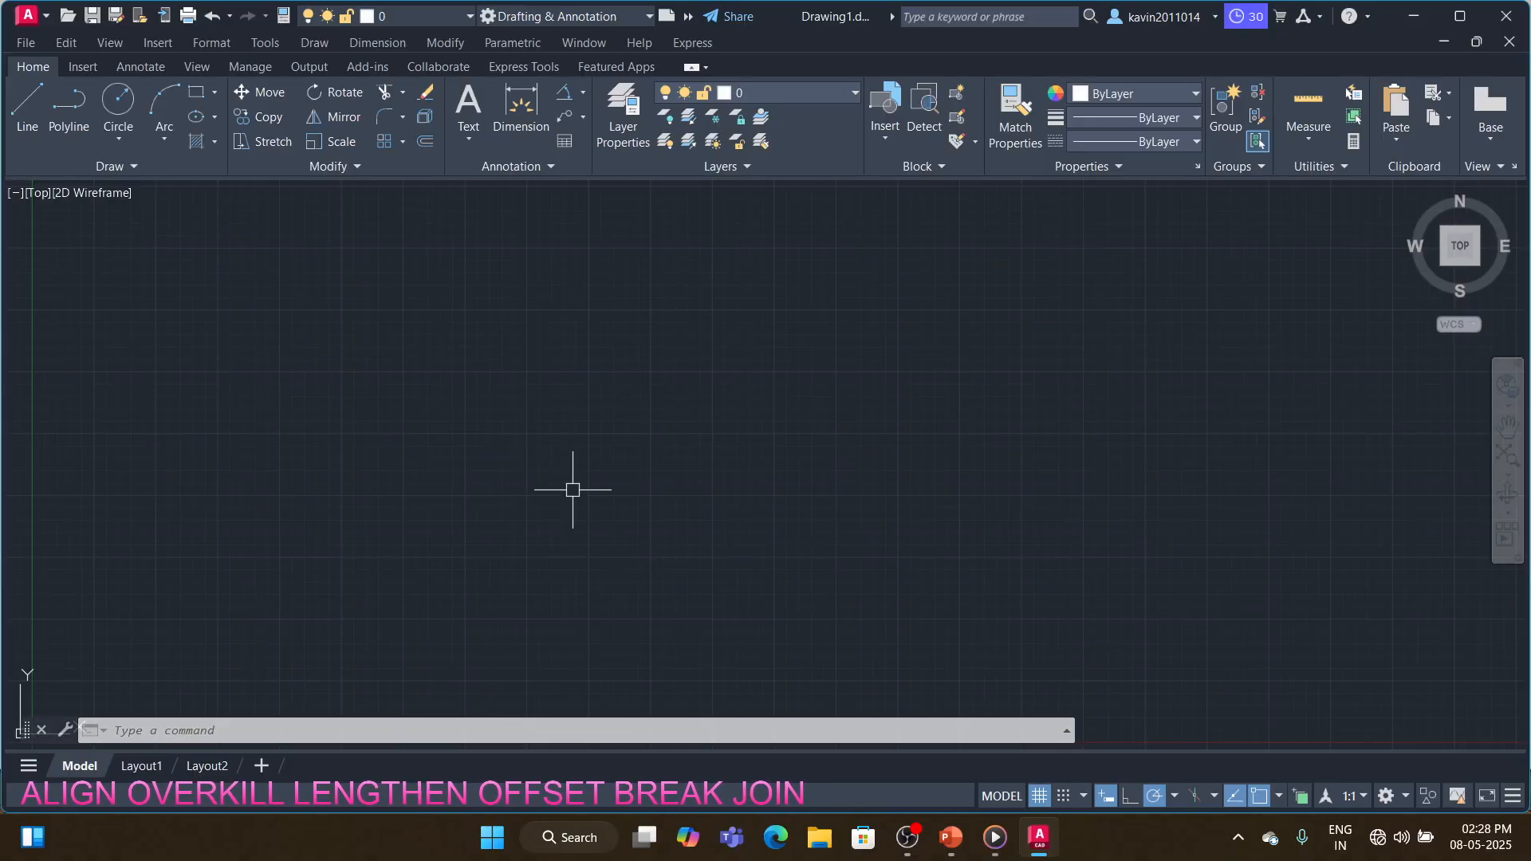
text(o)
key(Return)
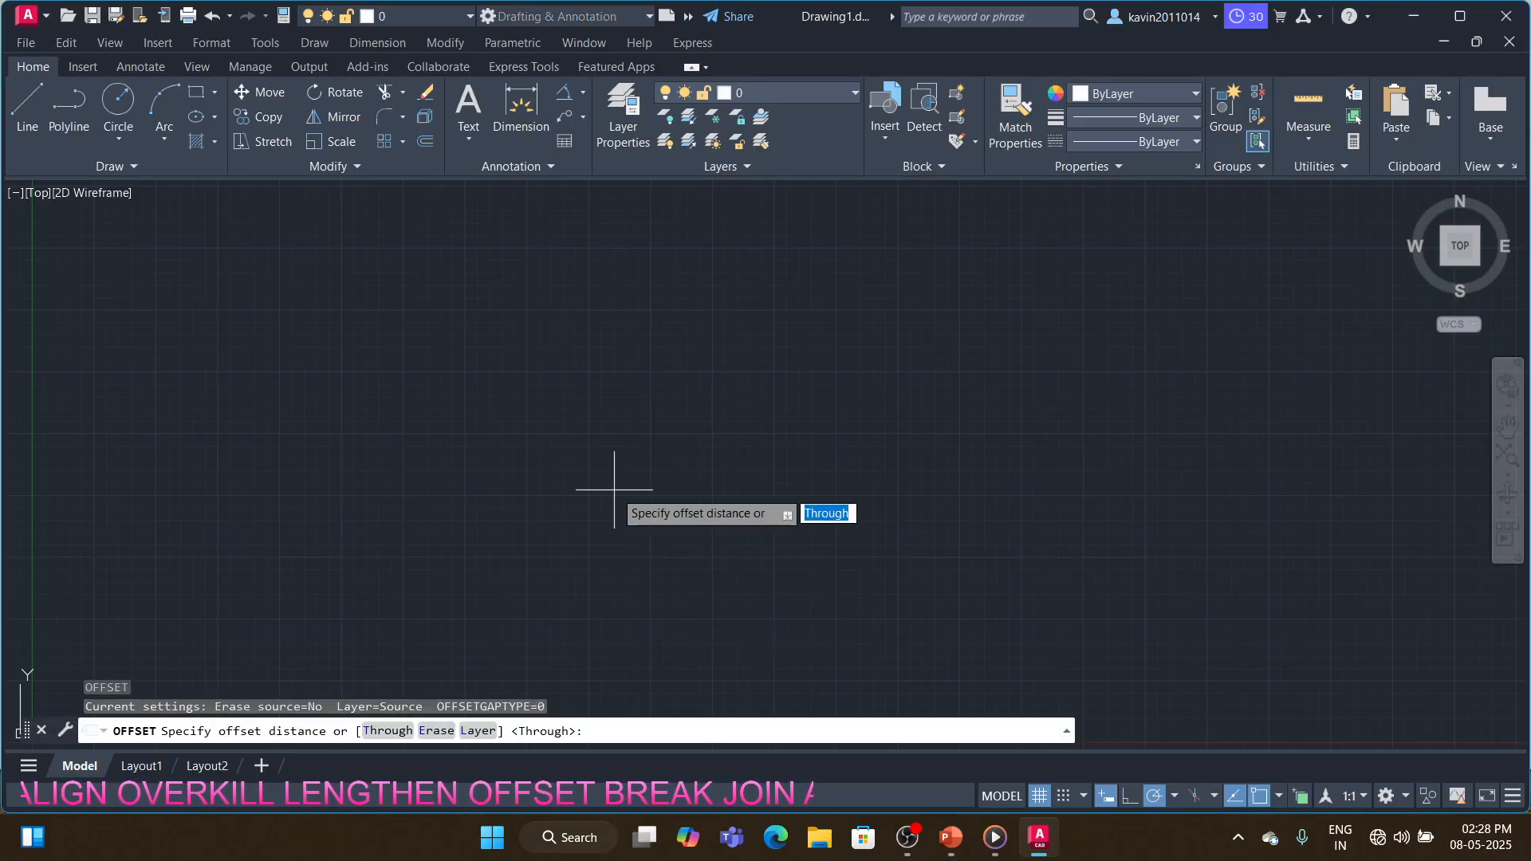
key(Escape)
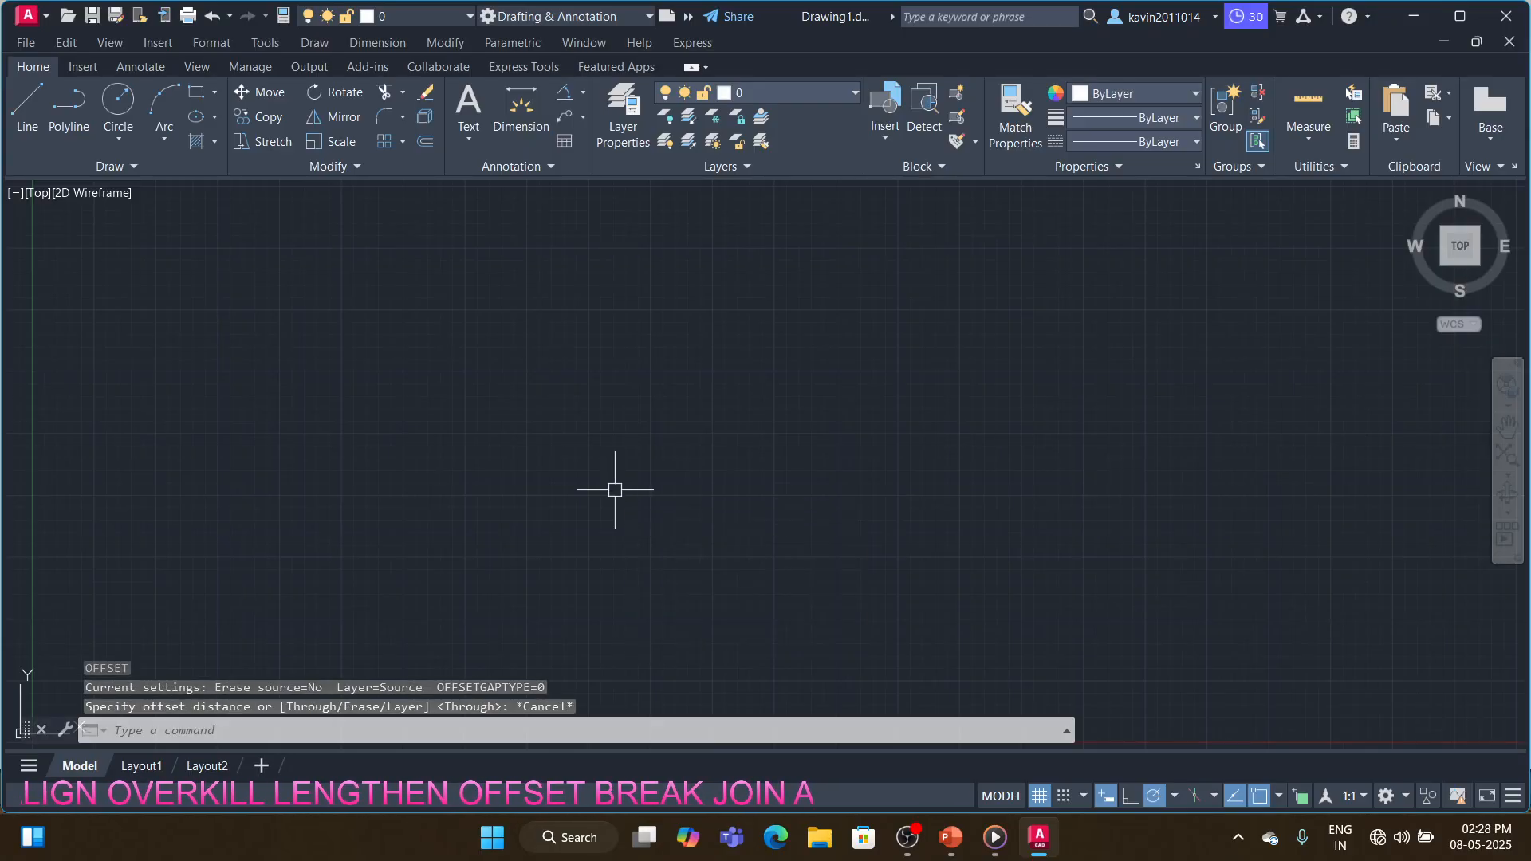
- Draw a horizontal rectangle, wider than it is tall, in the left half of the empty drawing area
text(rec)
key(Return)
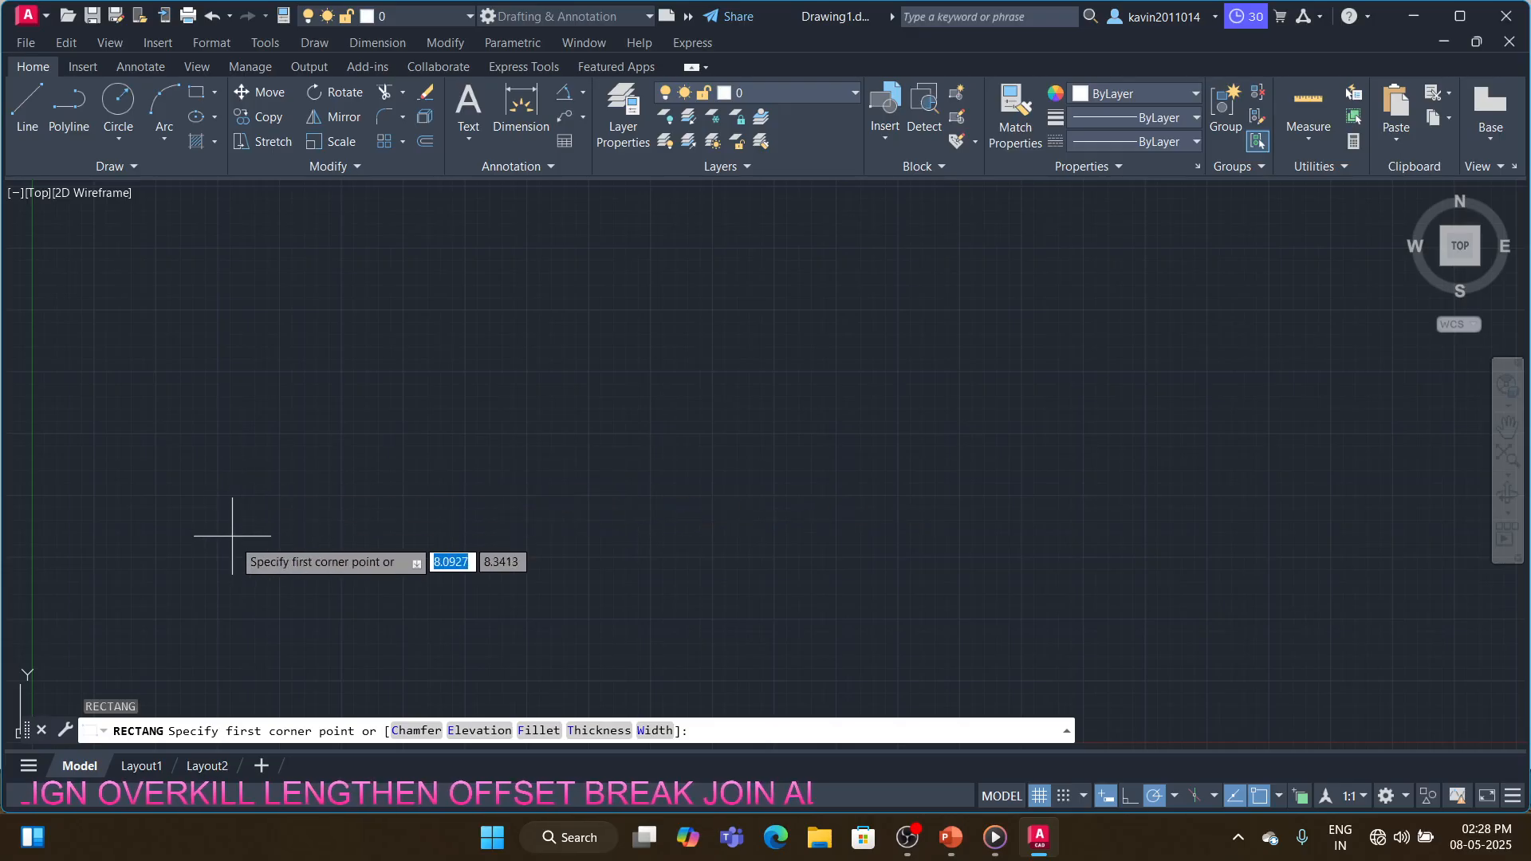
click(244, 558)
click(558, 363)
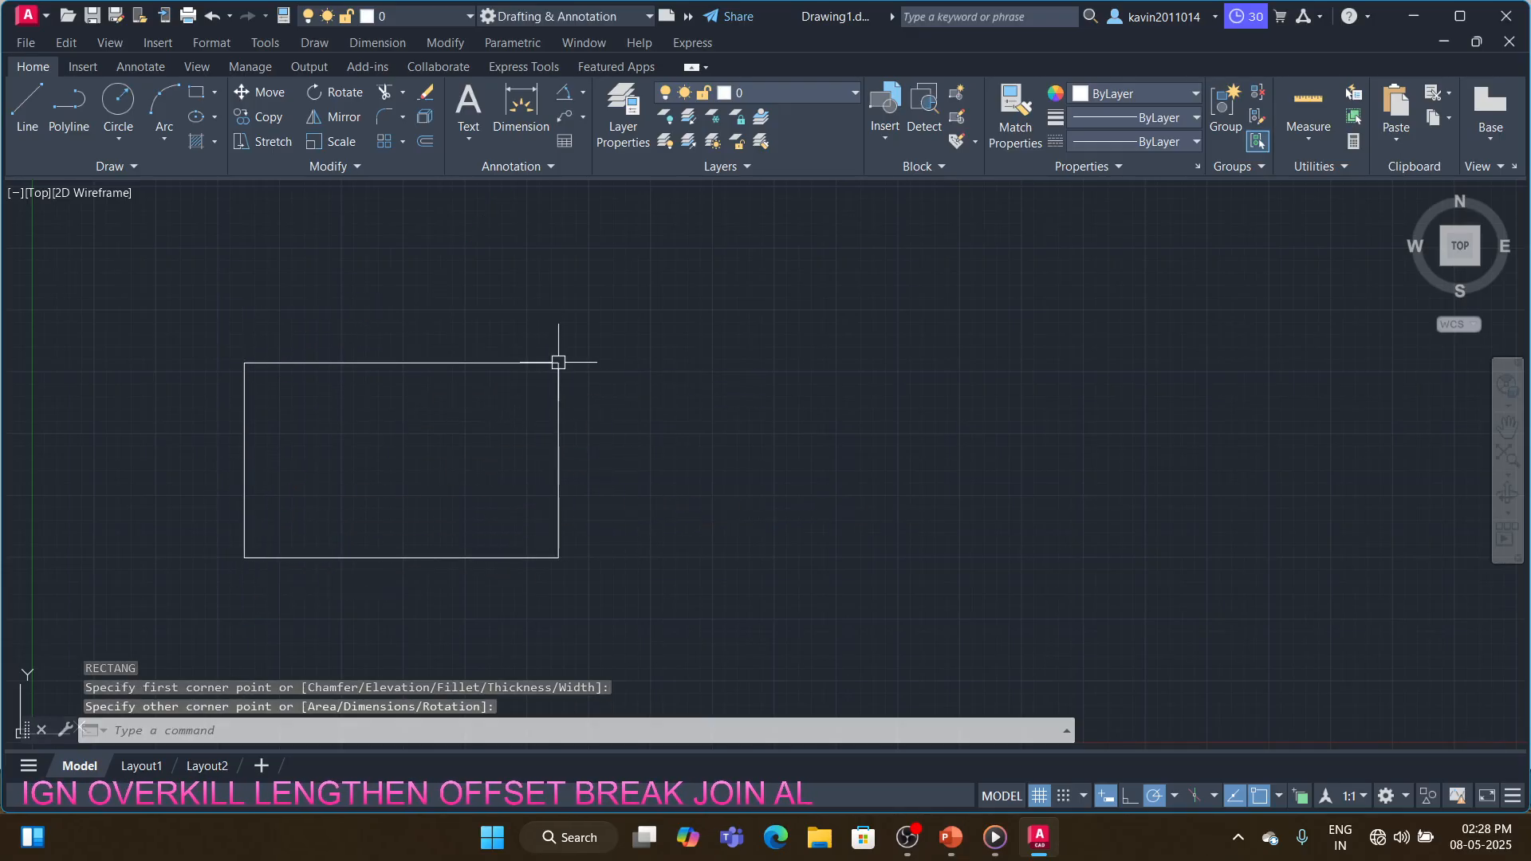
- Draw a circle centred inside the rectangle, leaving a gap to all four sides
text(c)
key(Return)
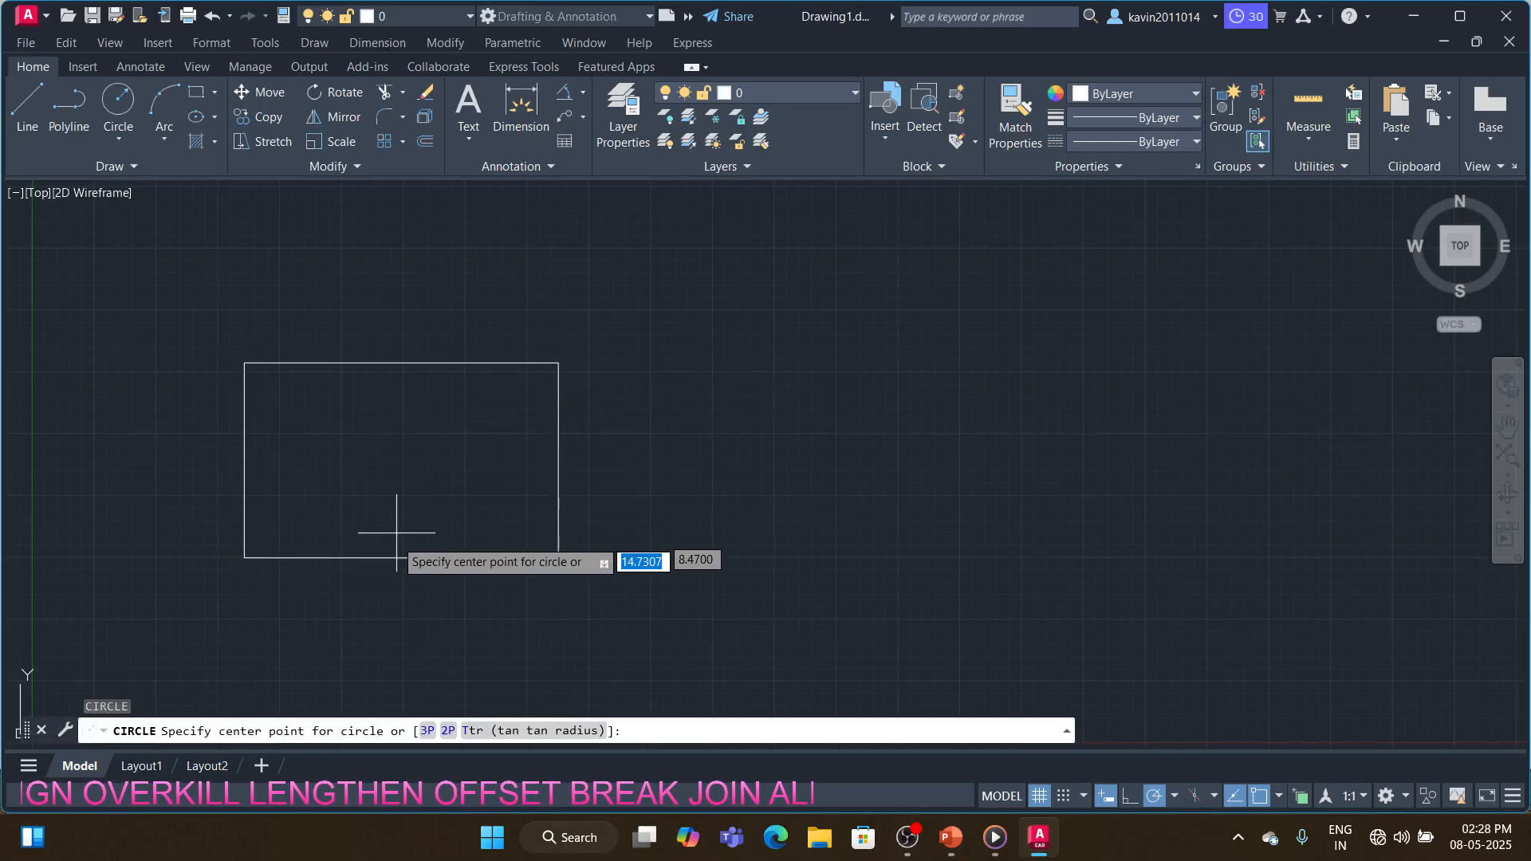
click(402, 461)
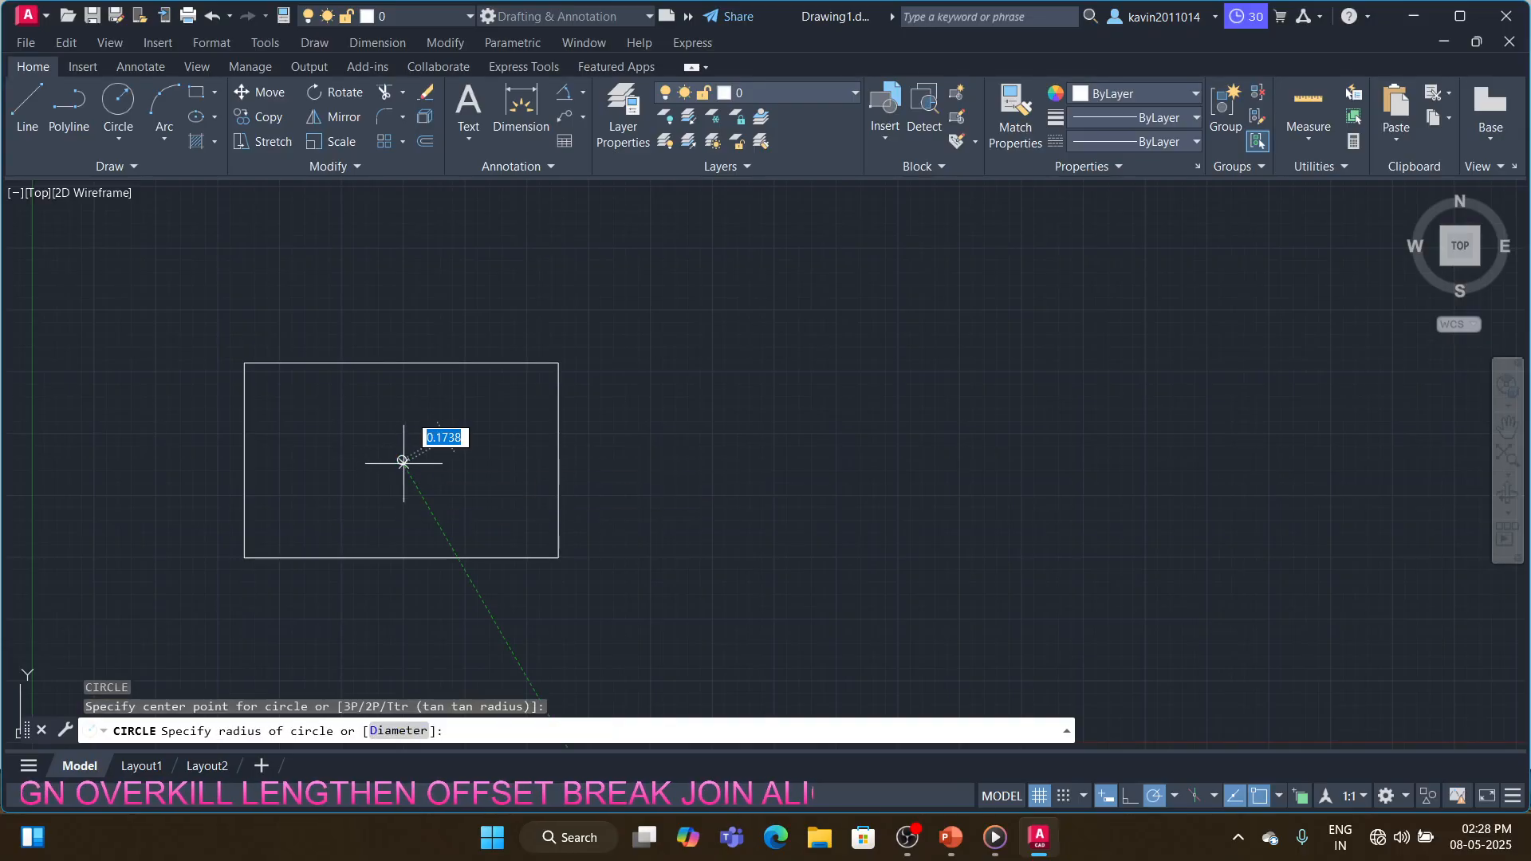
click(394, 523)
- Draw a closed stepped polyline to the right of the rectangle, shaped as a wide block with a narrower block centred on top
text(p)
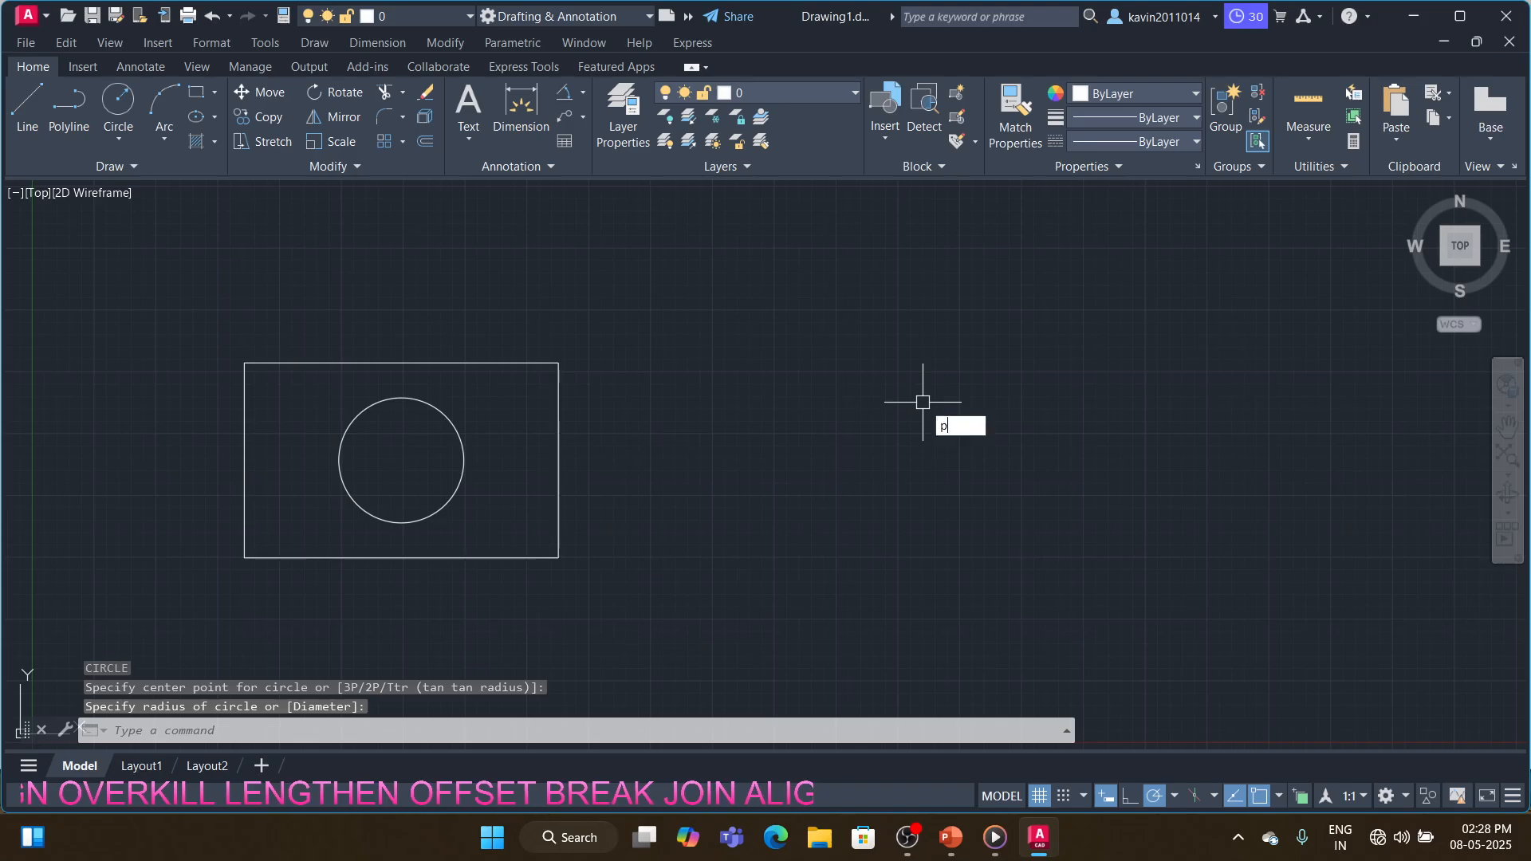
text(l)
key(Return)
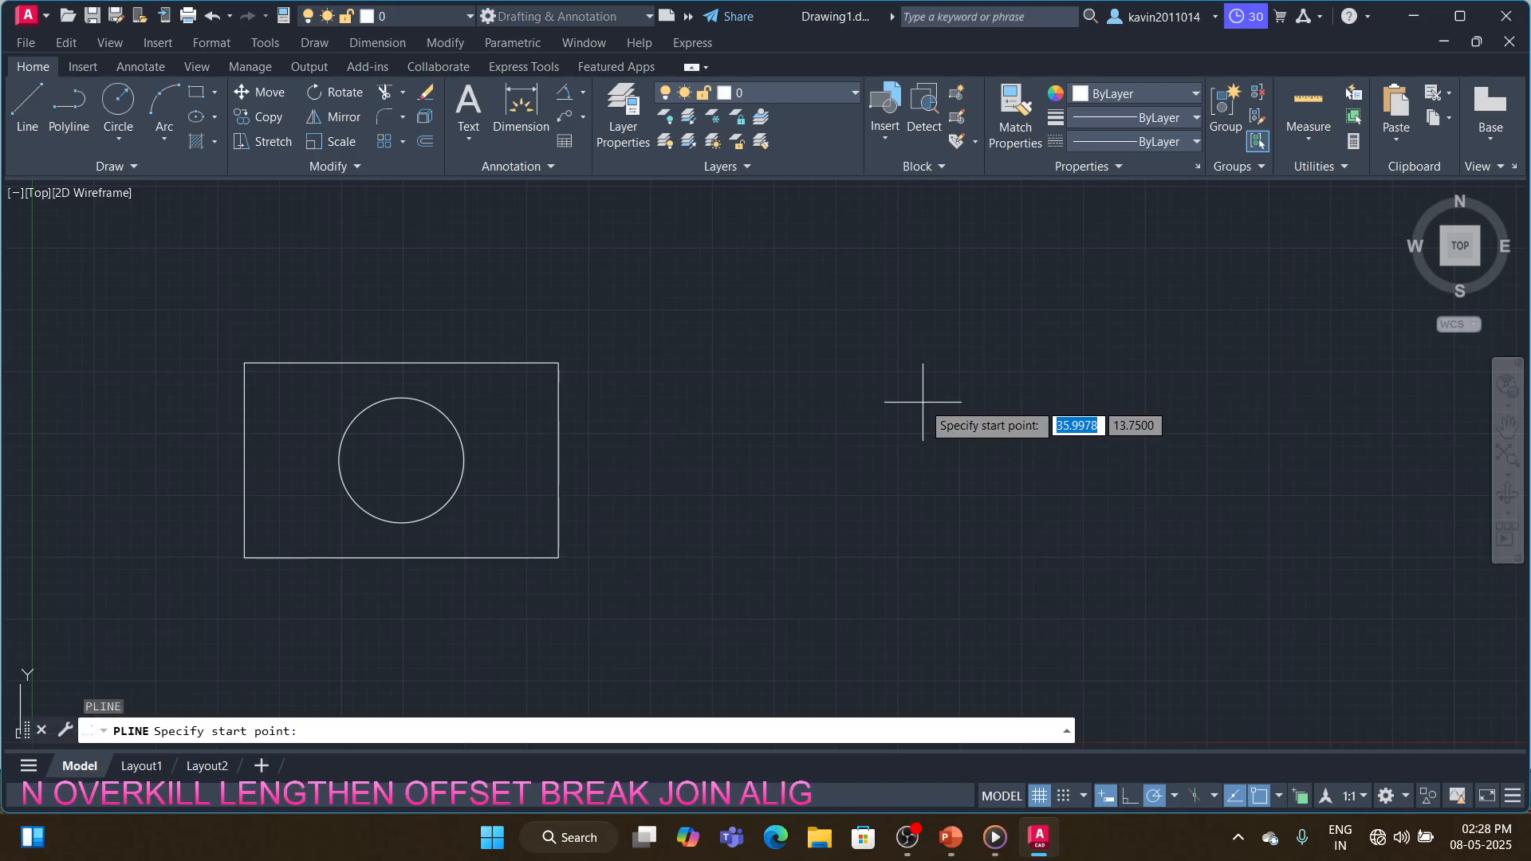
click(775, 532)
click(775, 408)
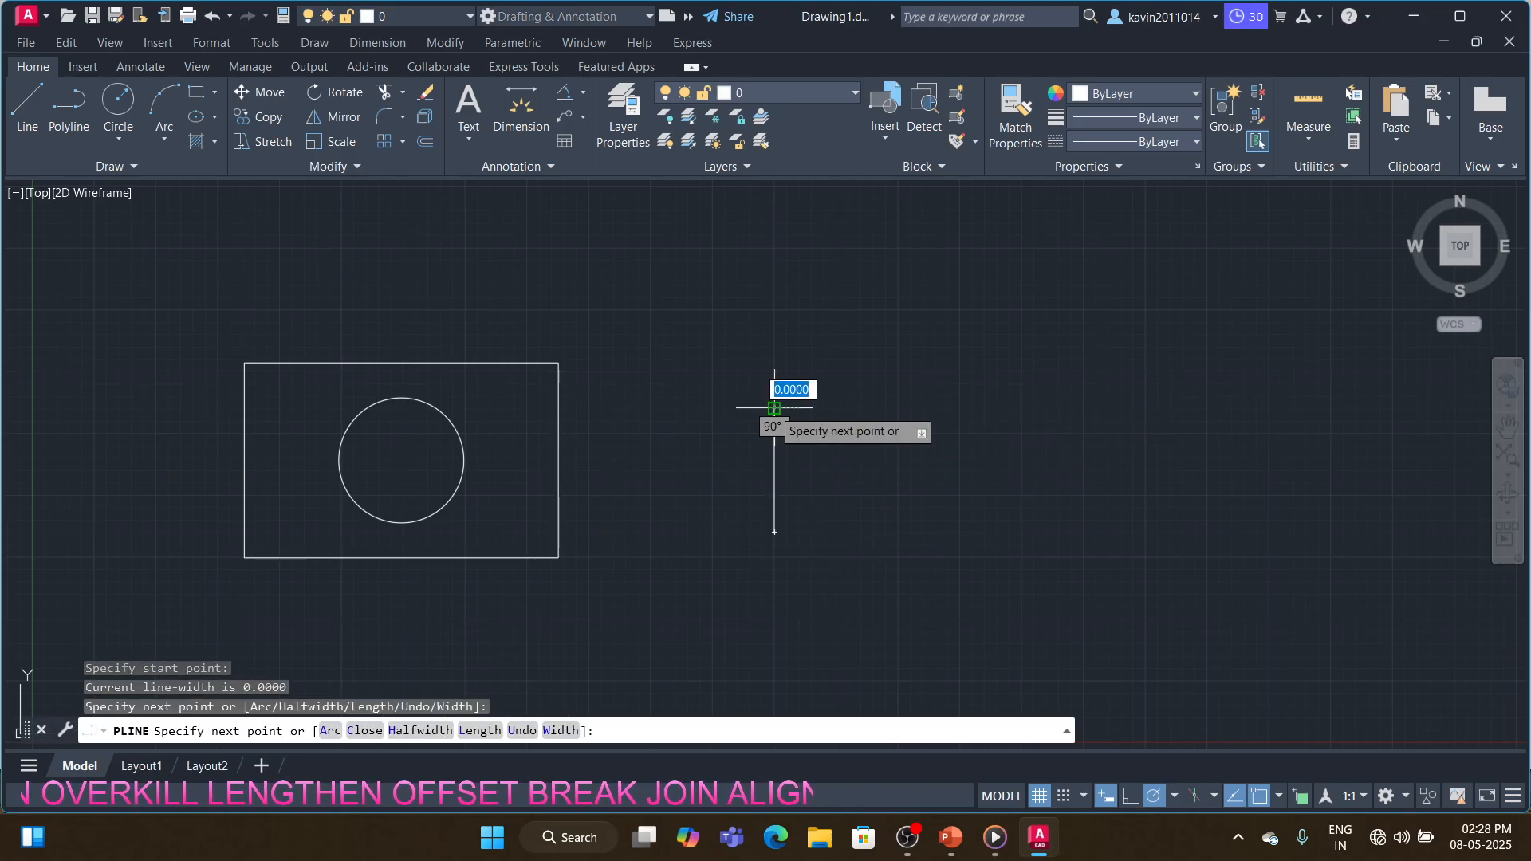
click(836, 407)
click(837, 339)
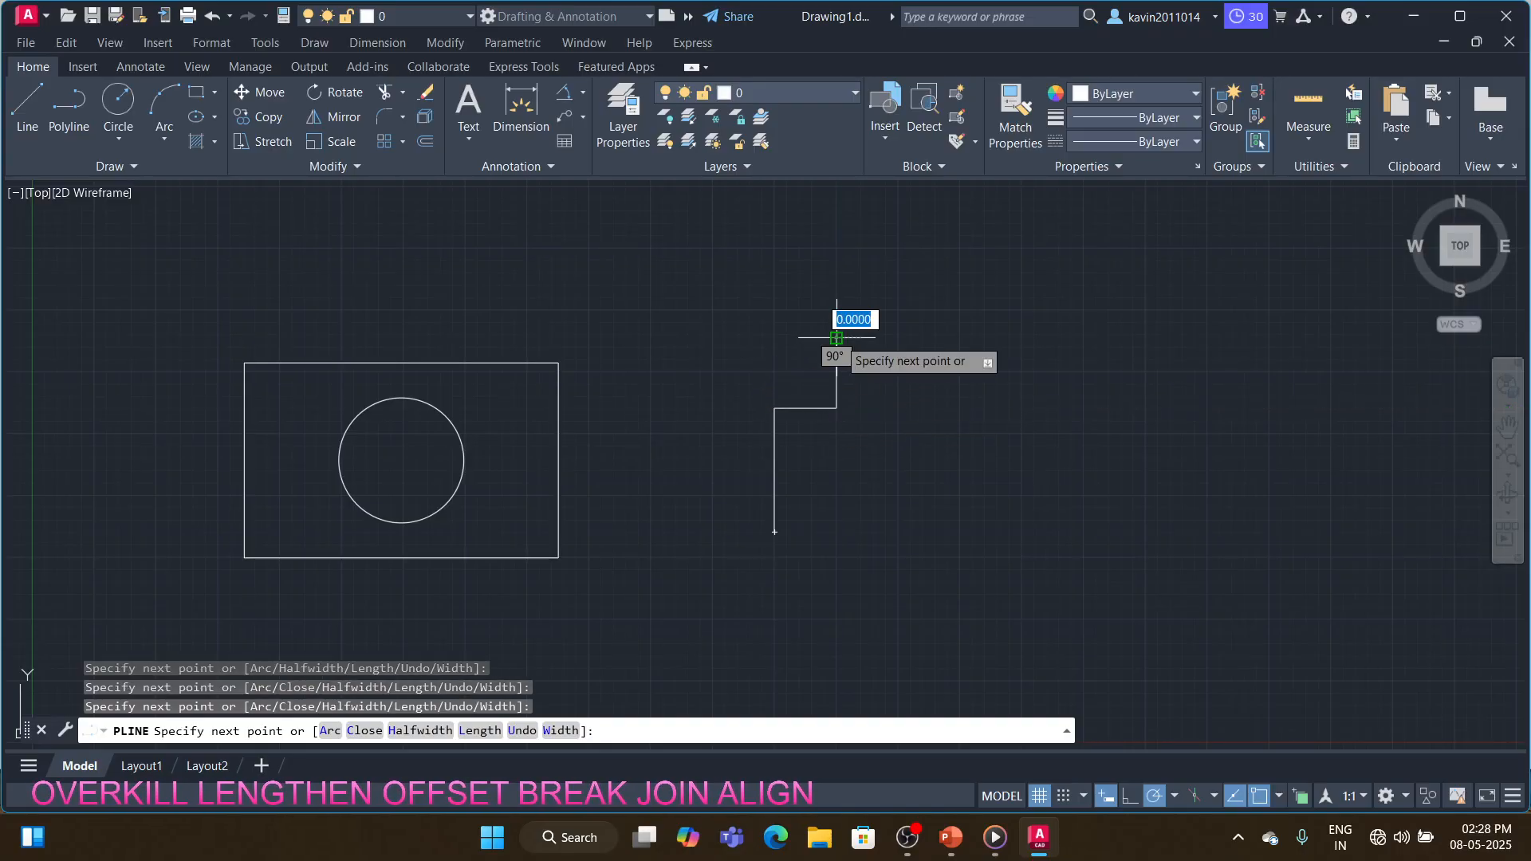
click(893, 339)
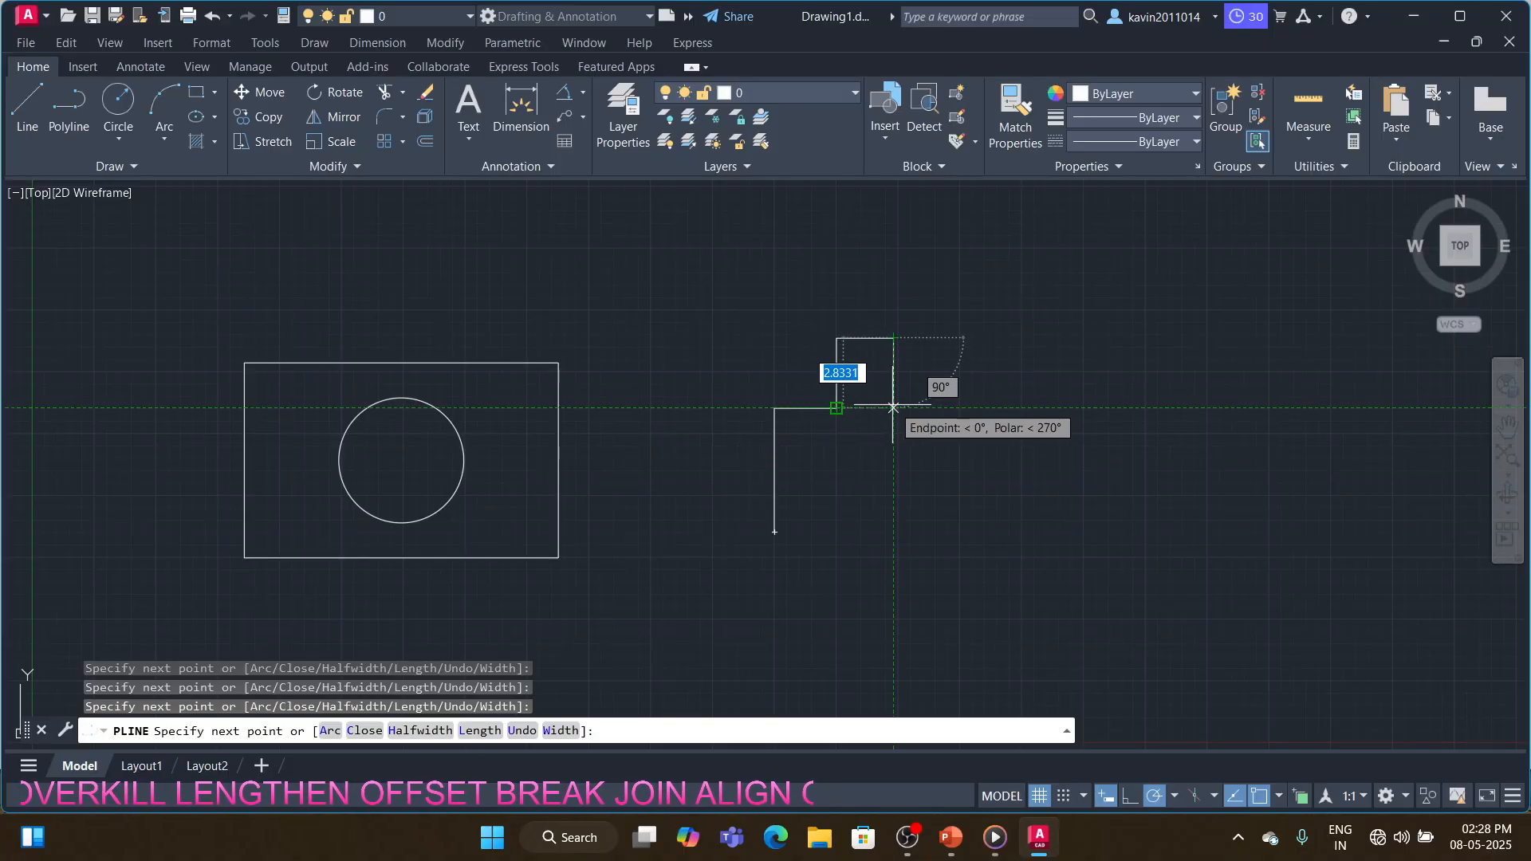
click(893, 407)
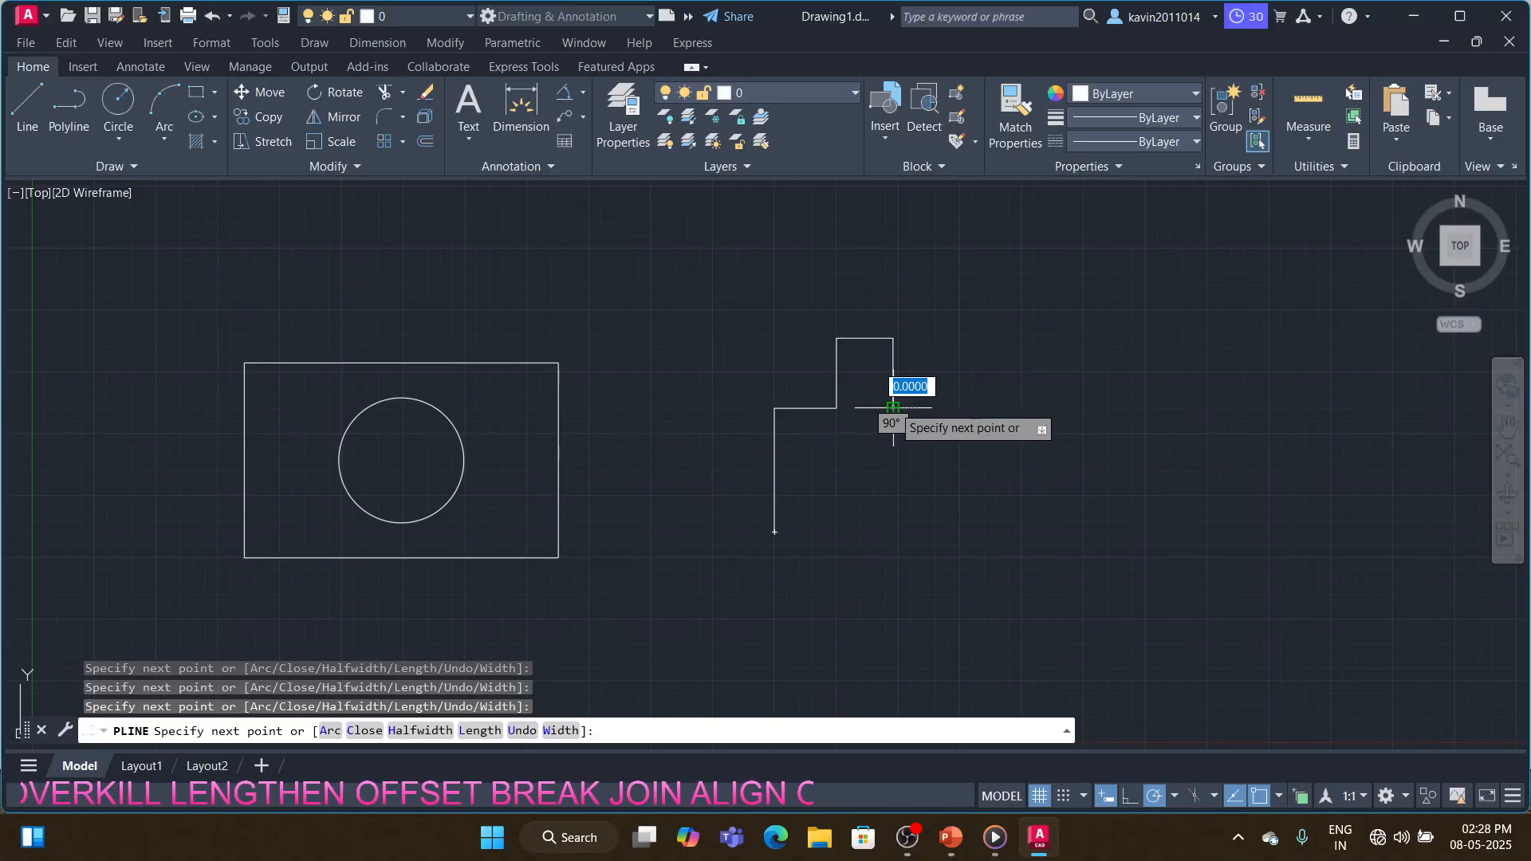
click(958, 407)
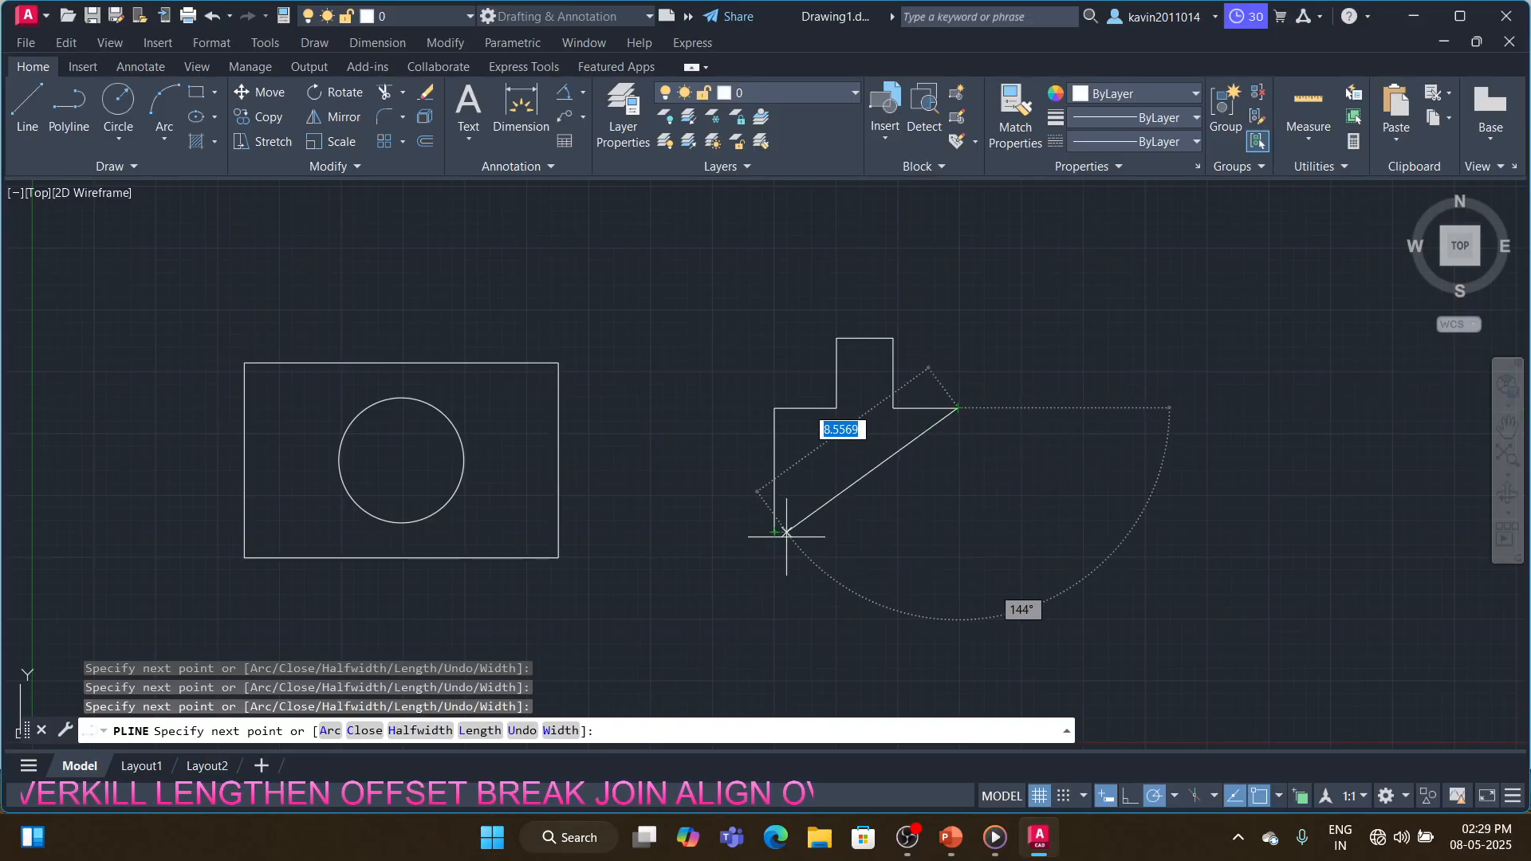
right_click(958, 532)
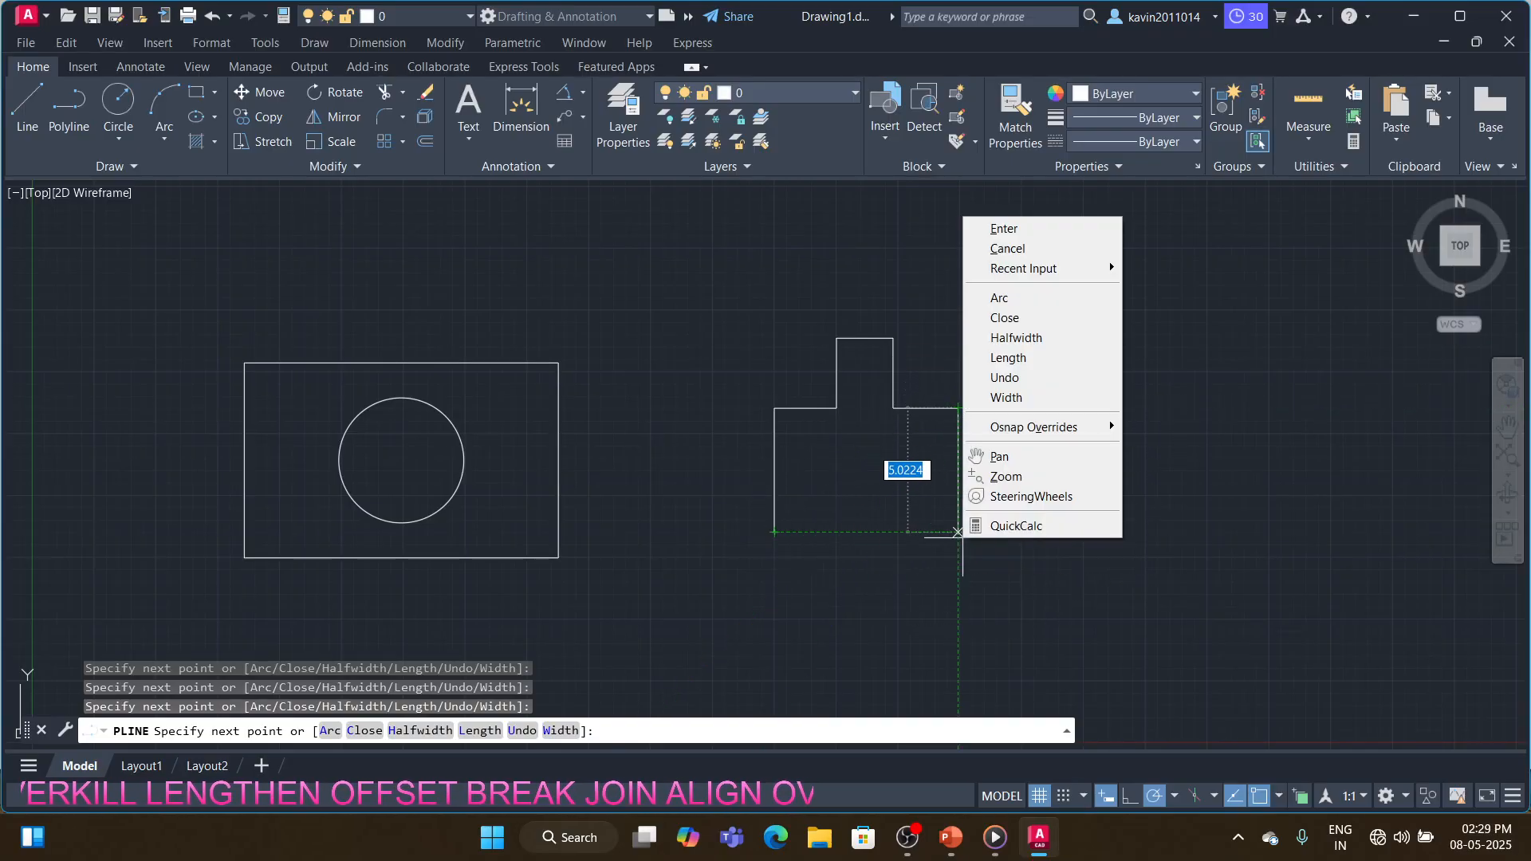
click(958, 532)
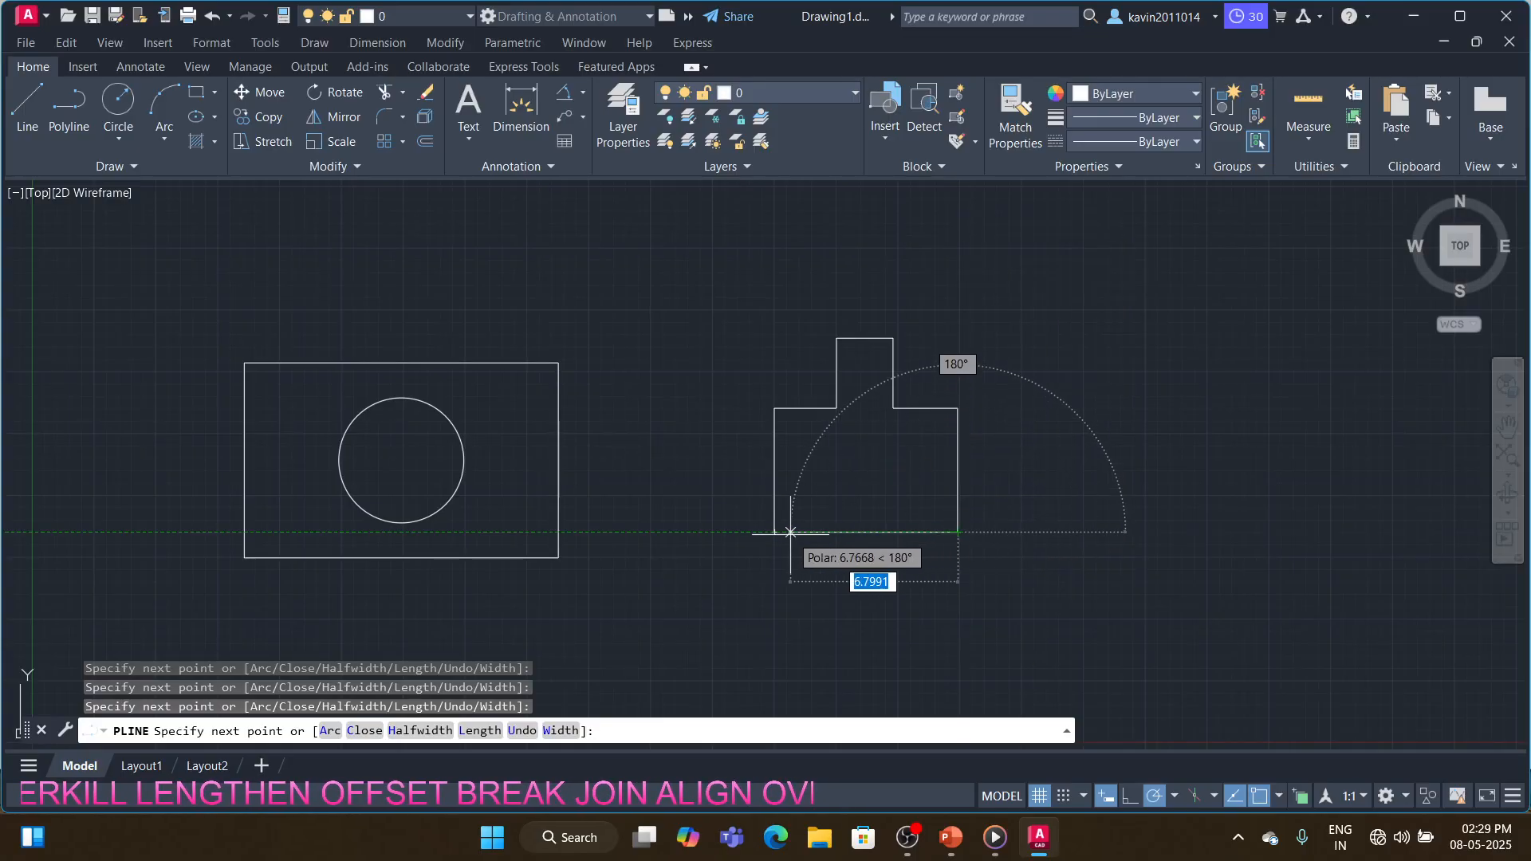
click(774, 532)
key(Return)
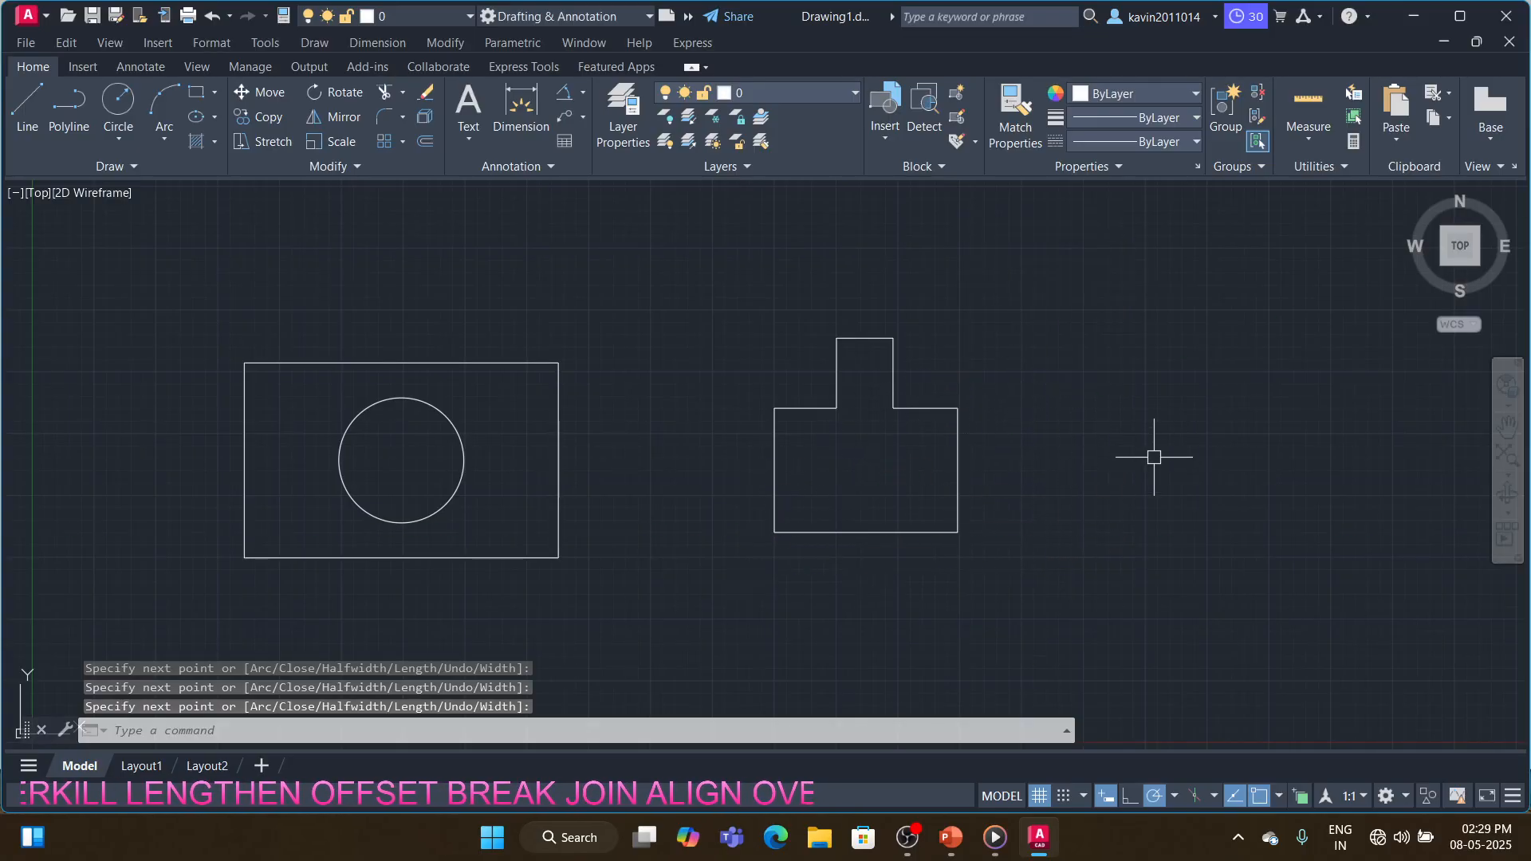
- Start a polyline right of the stepped shape with a vertical segment about 3.19 long, a short arc and a large round arc forming a bulb
key(Return)
click(1095, 446)
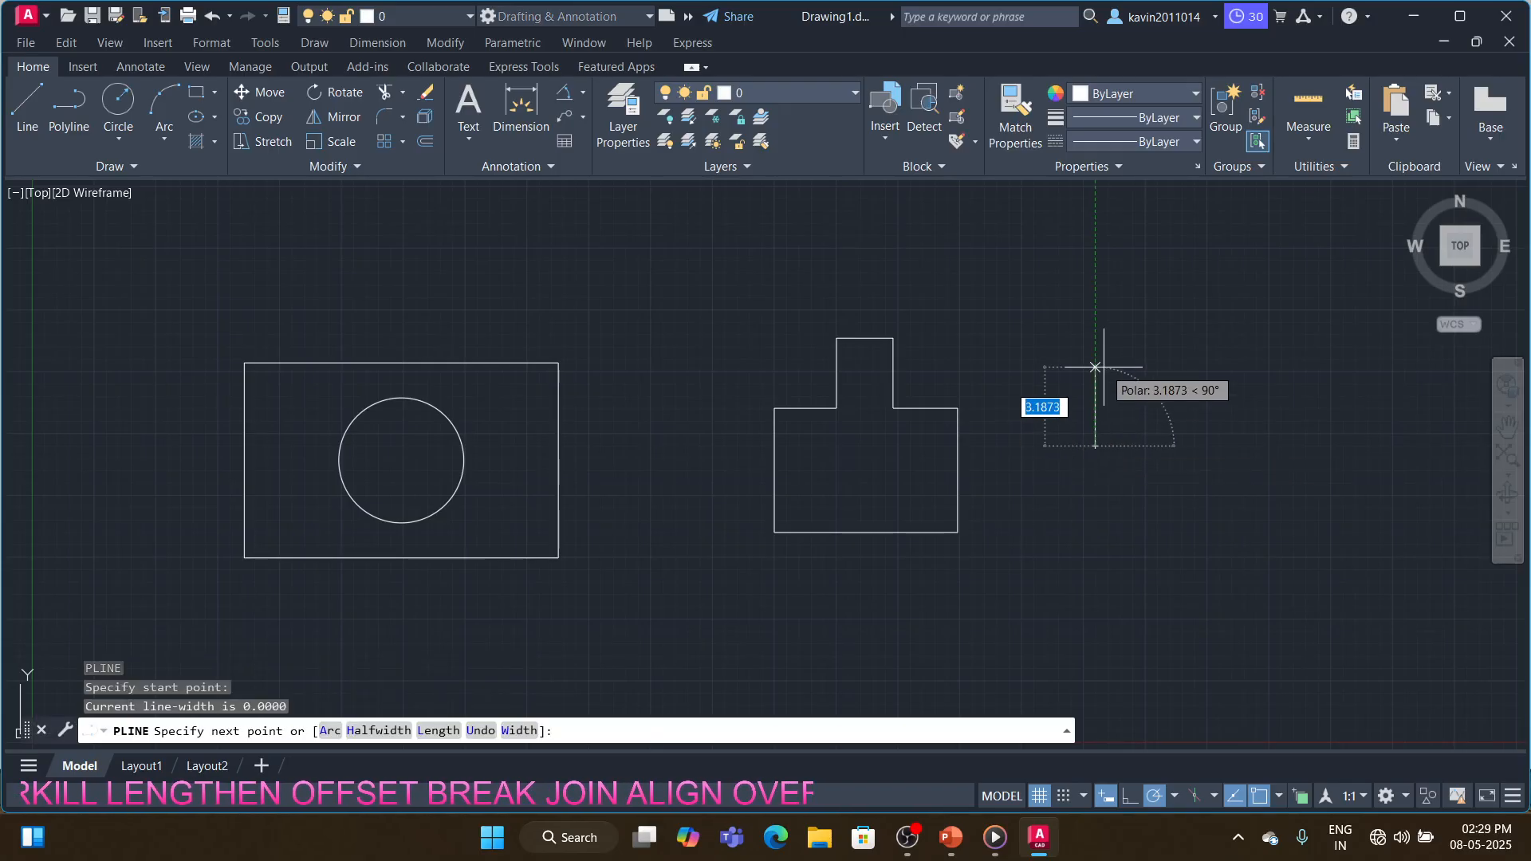
text(a)
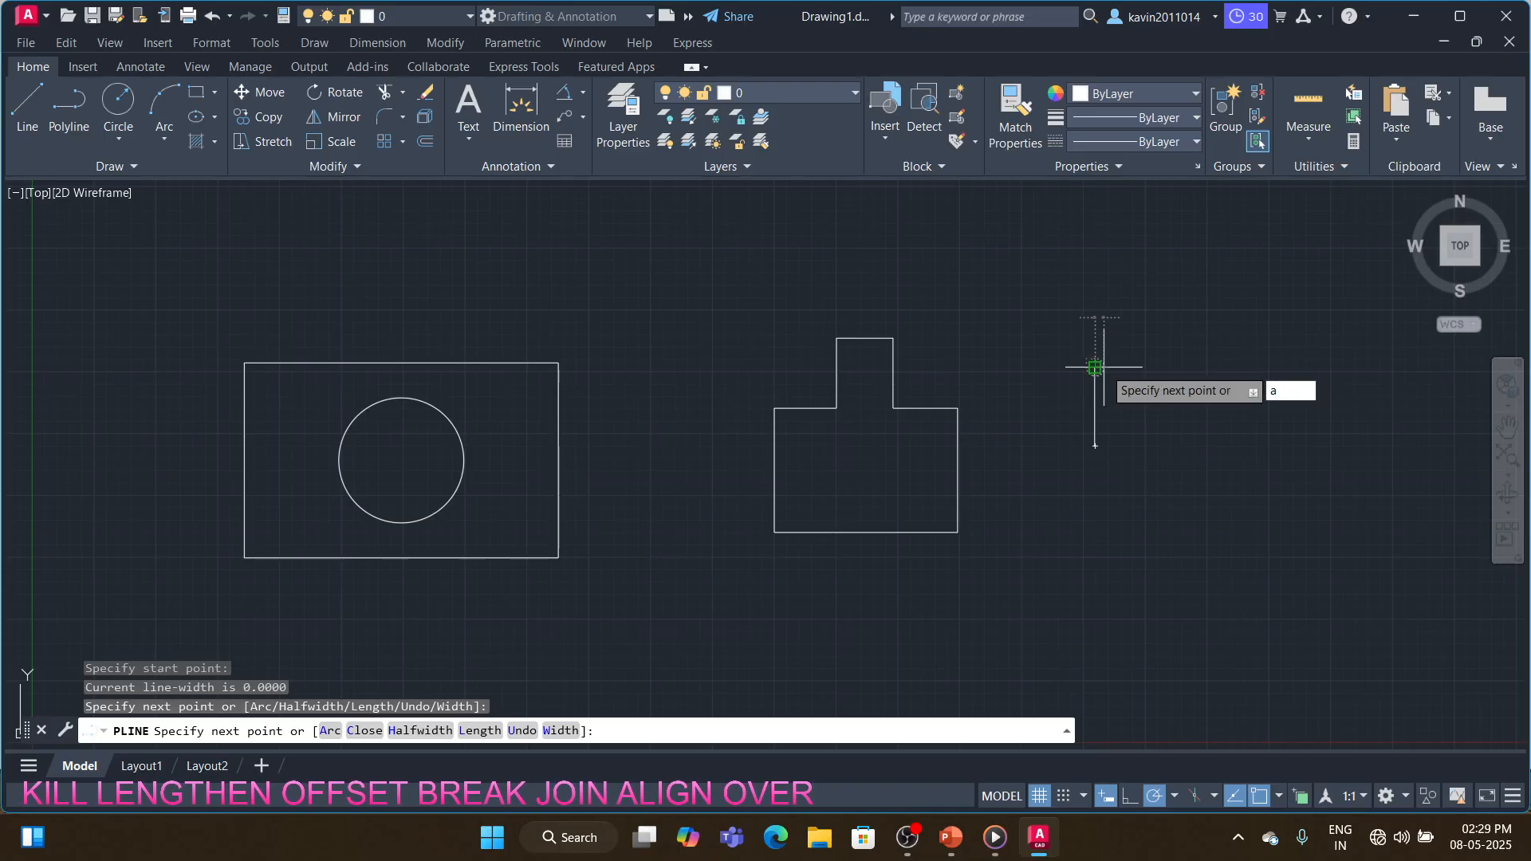
key(Return)
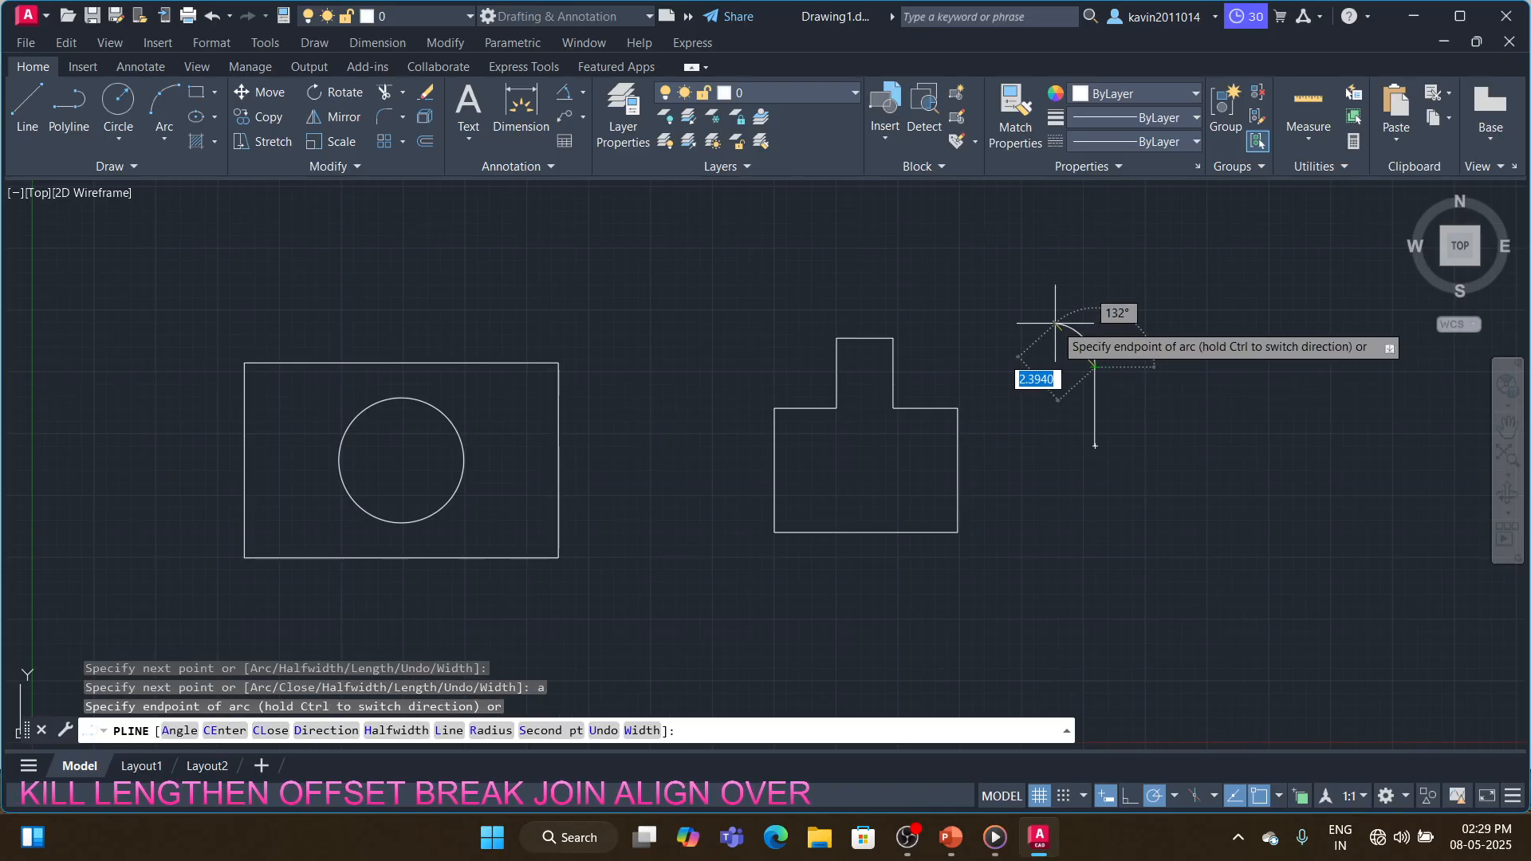
click(1067, 285)
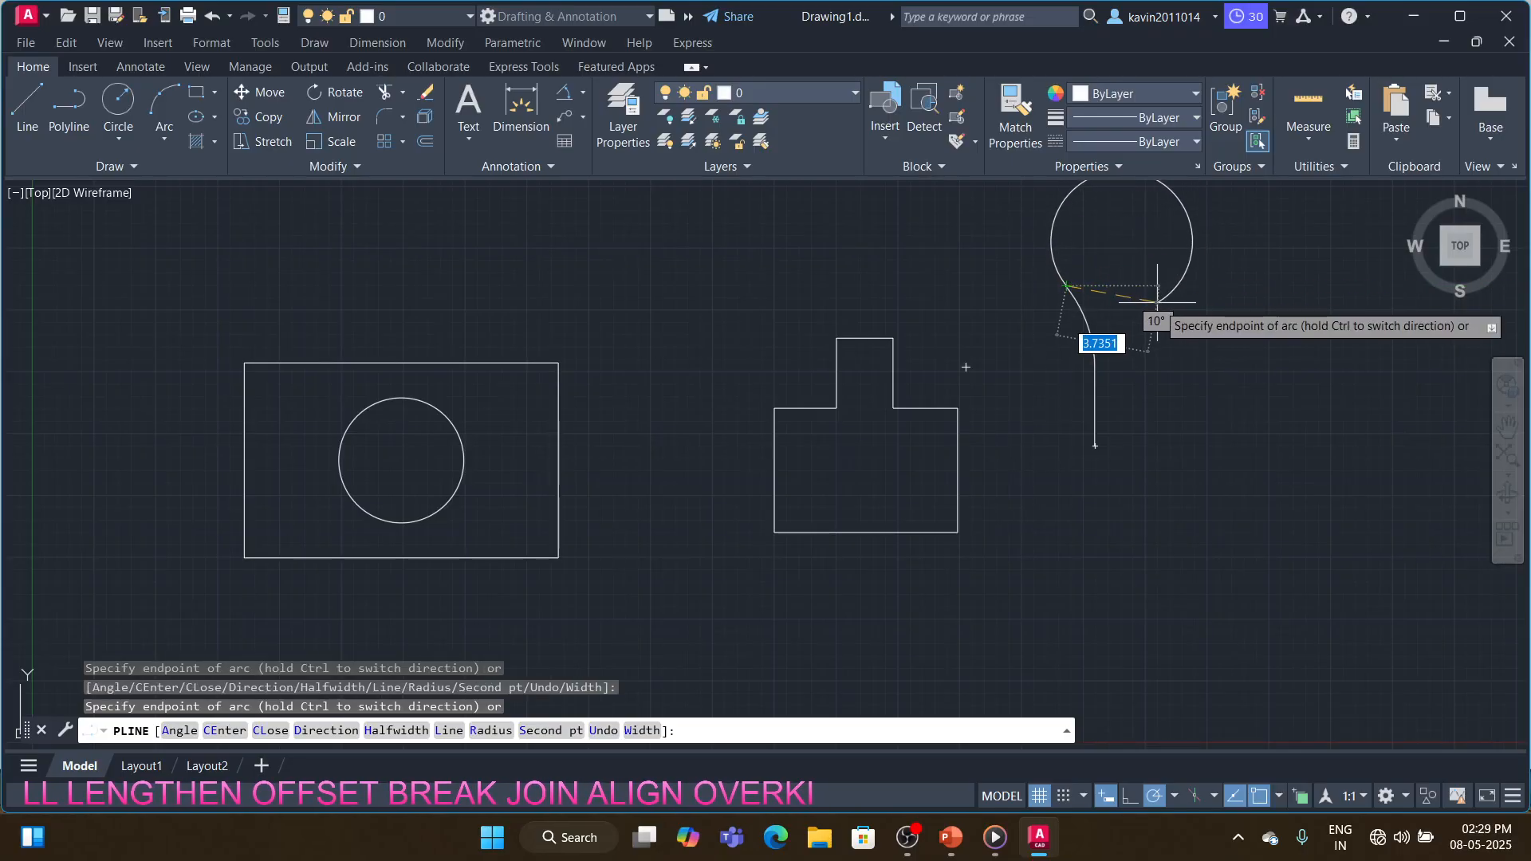
click(1157, 302)
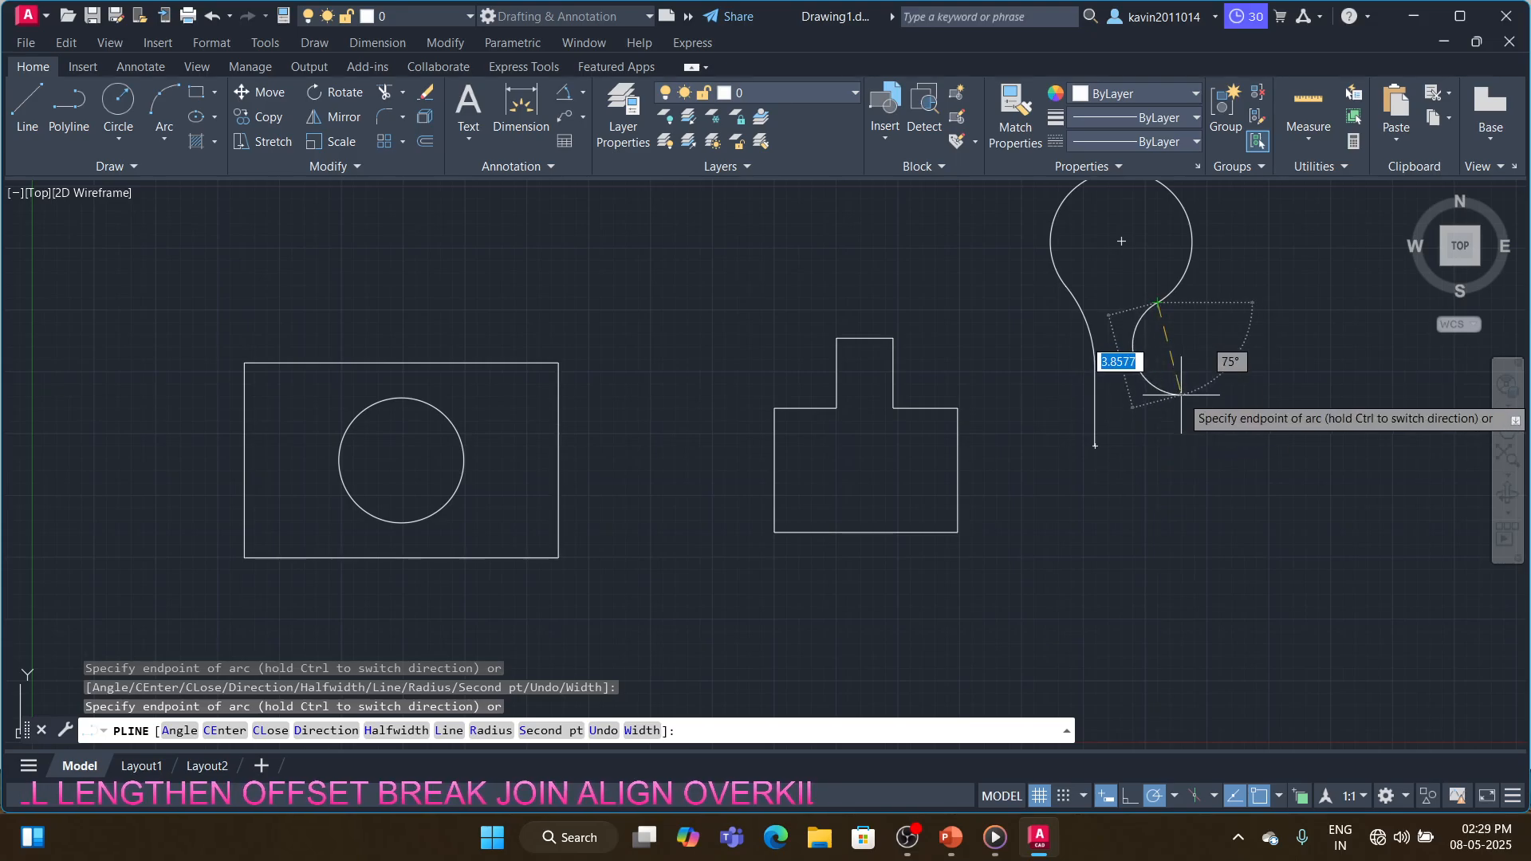
- Switch the bulb polyline back to lines and finish its neck with a vertical segment down and a horizontal segment to the first side
text(l)
key(Return)
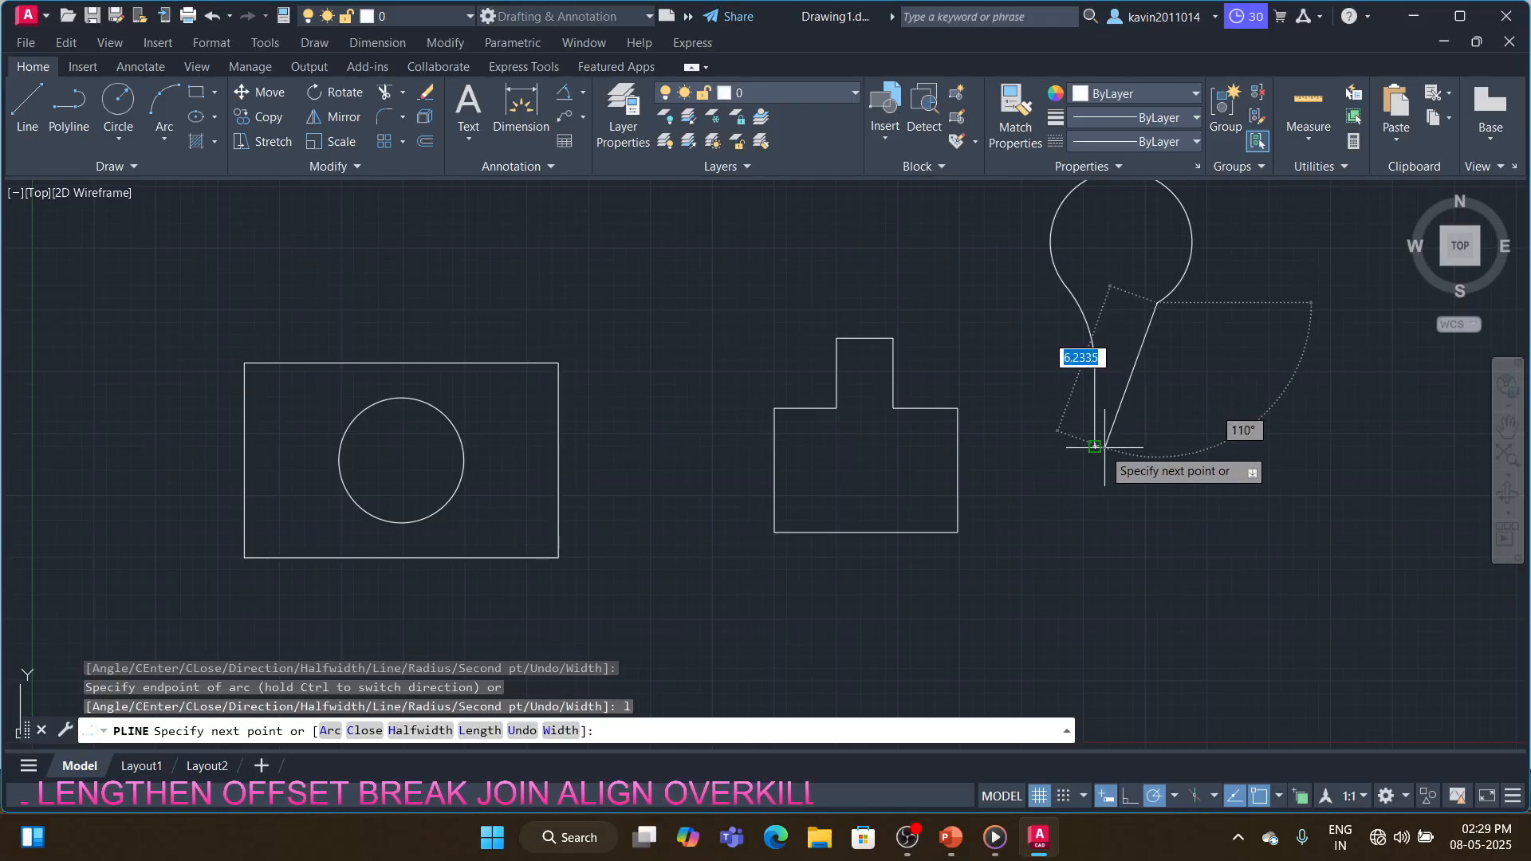
right_click(1156, 447)
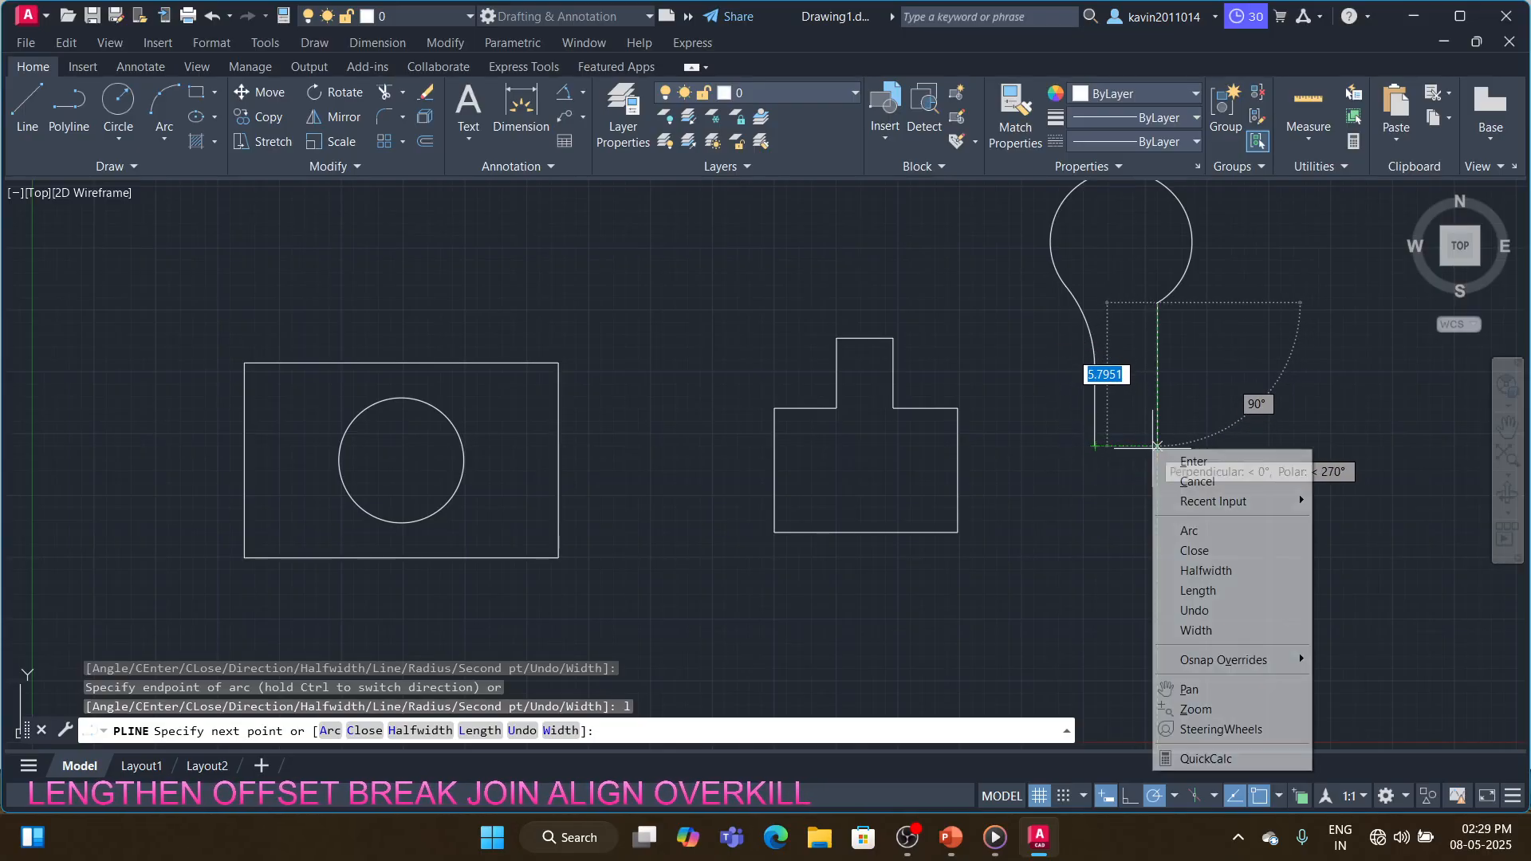
click(1157, 432)
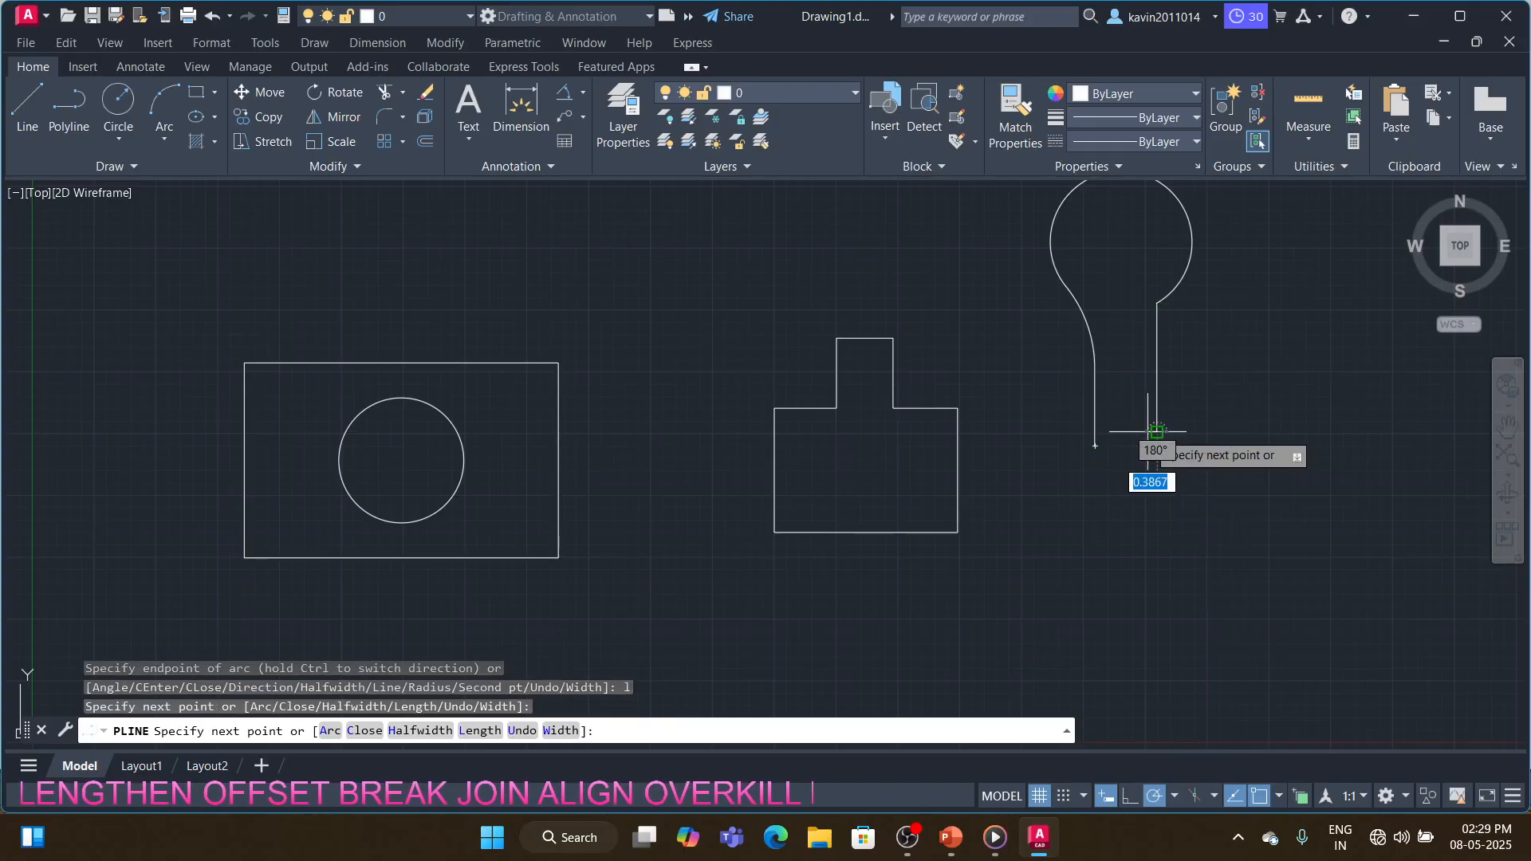
click(1094, 433)
key(Return)
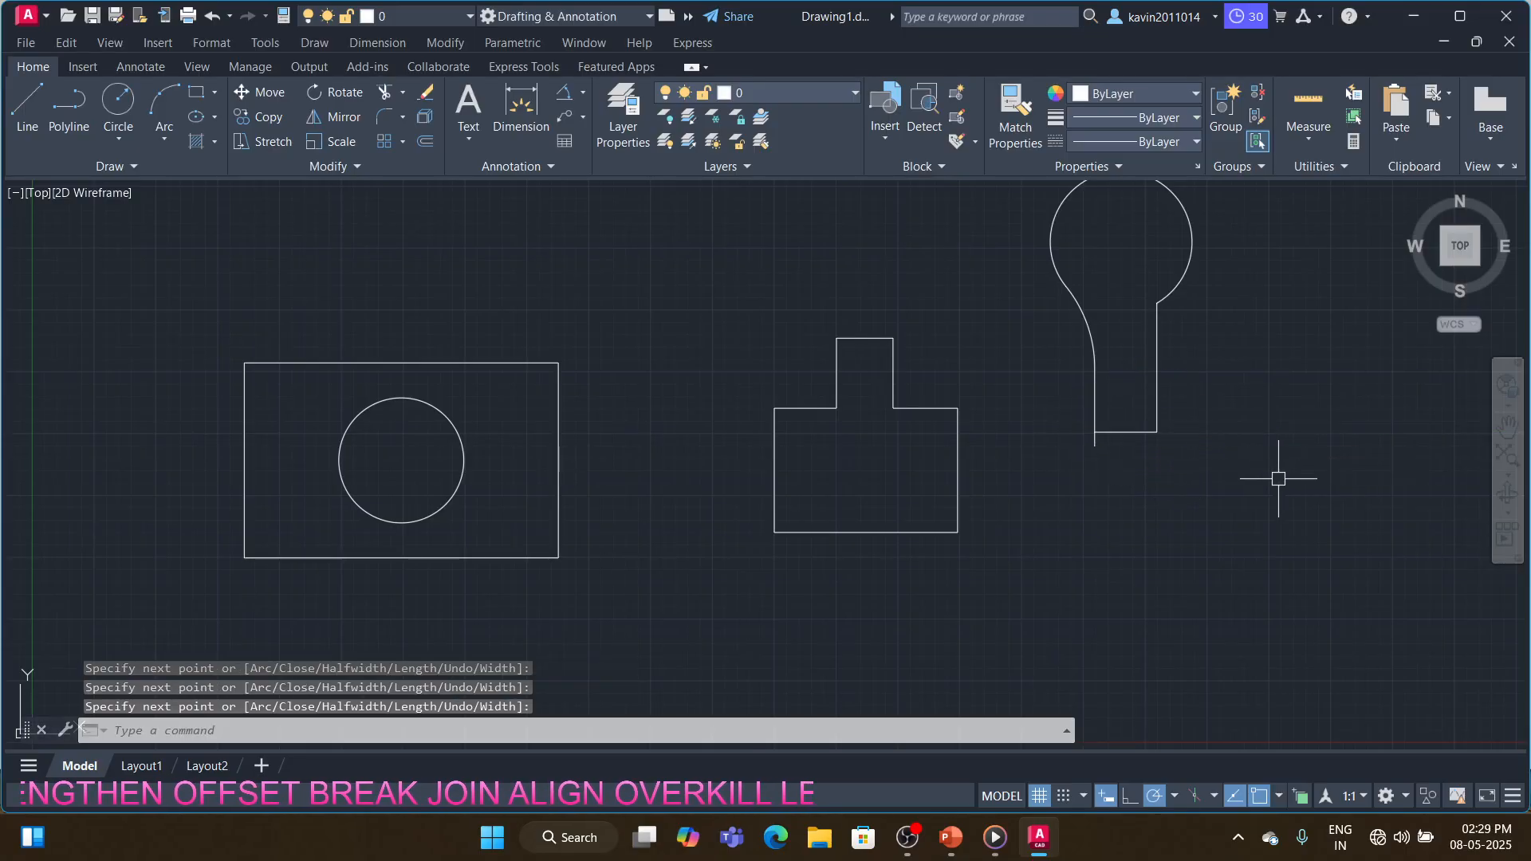
- Trim the short stub extending below the neck's bottom edge on the bulb-shaped outline
text(tr)
key(Return)
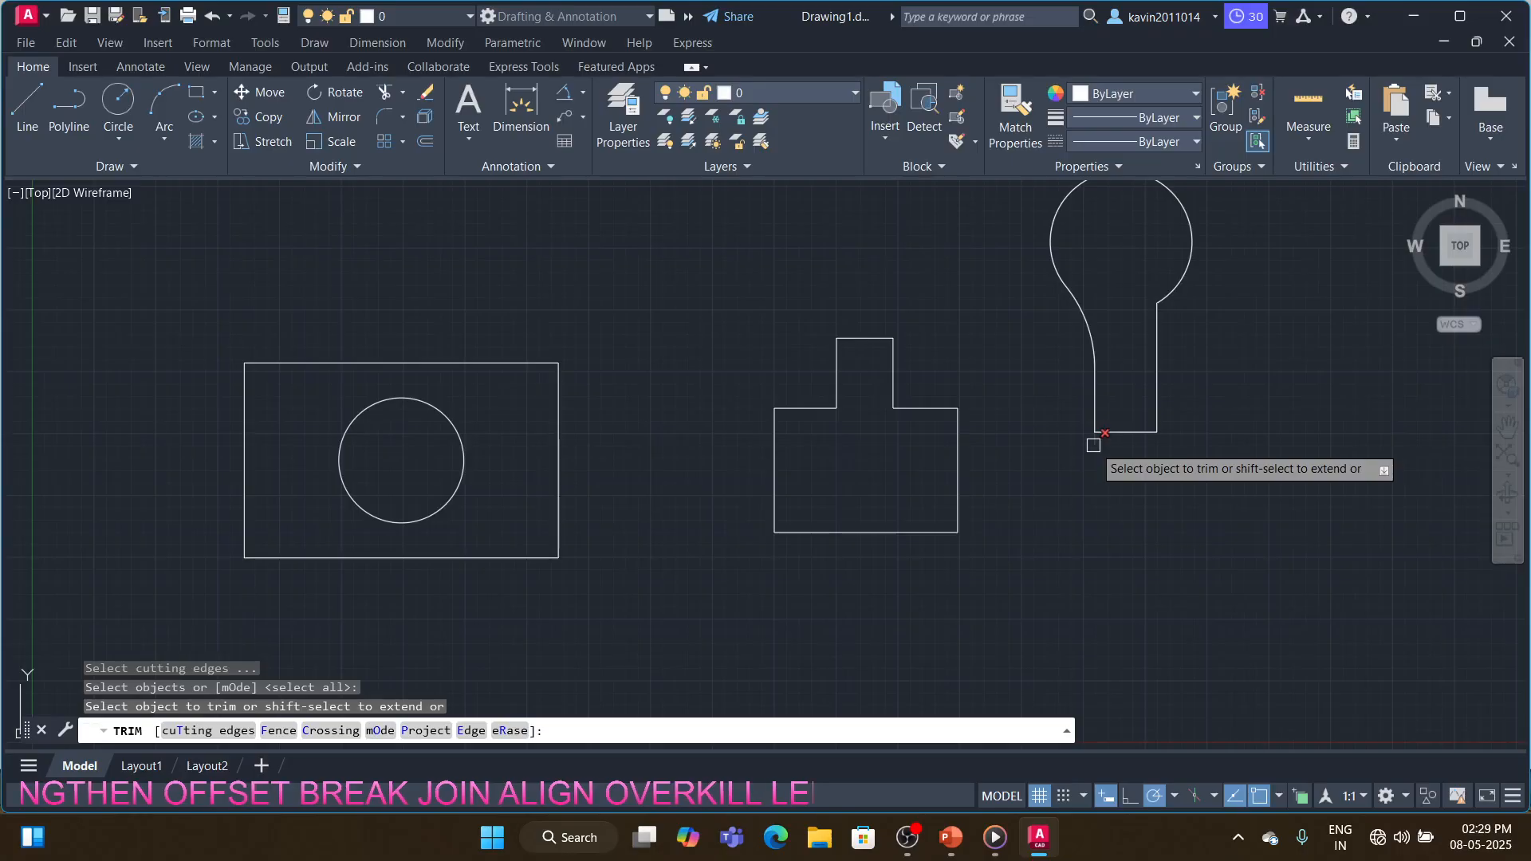
click(1095, 440)
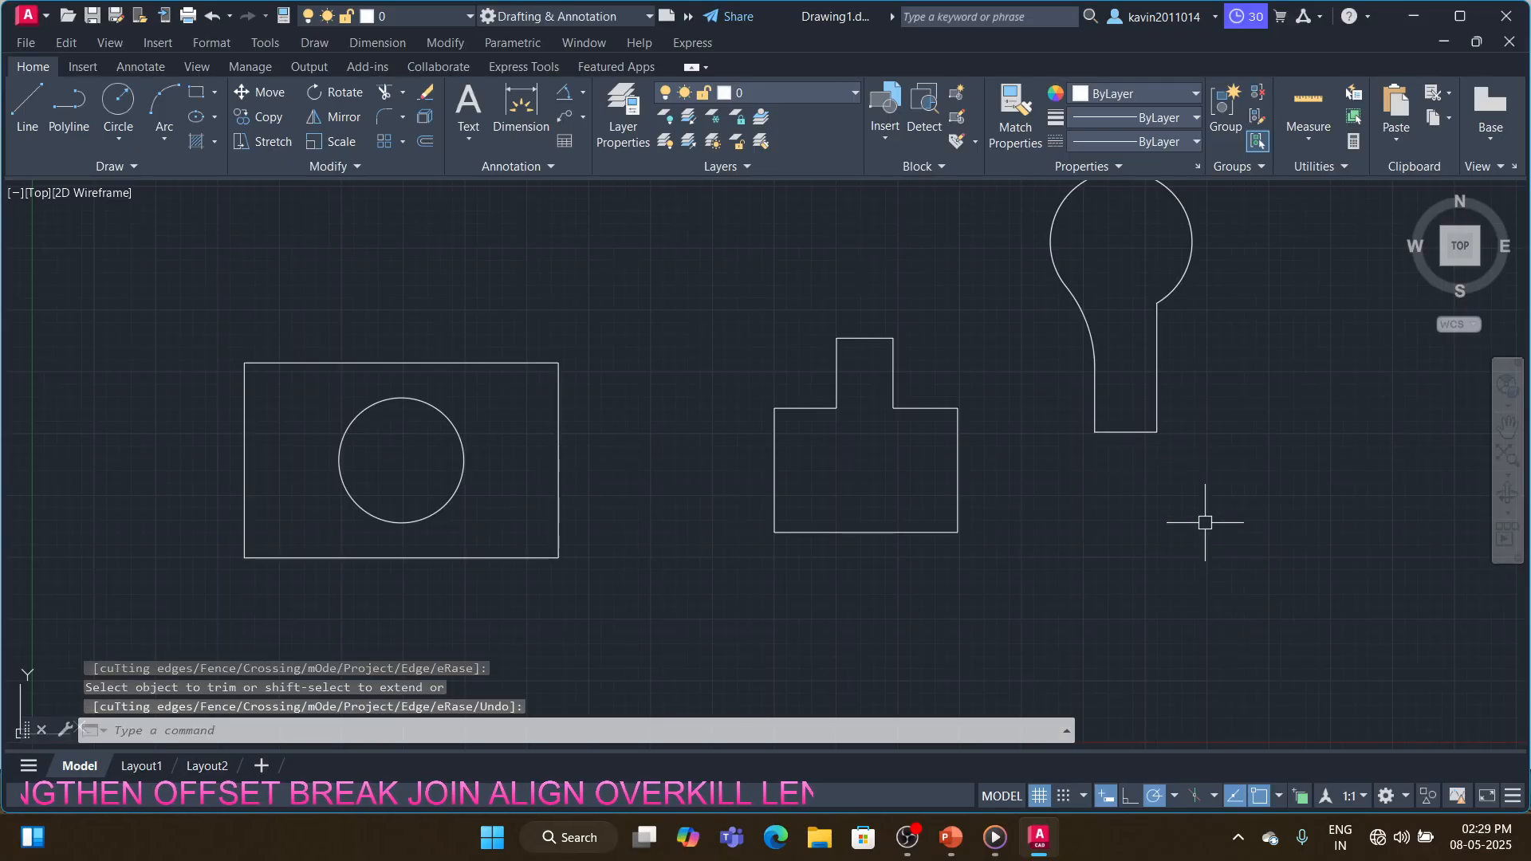
key(Escape)
- Draw a five-sided polygon below the bulb shape, inscribed in a circle with a radius of about 3.56
text(z)
key(Return)
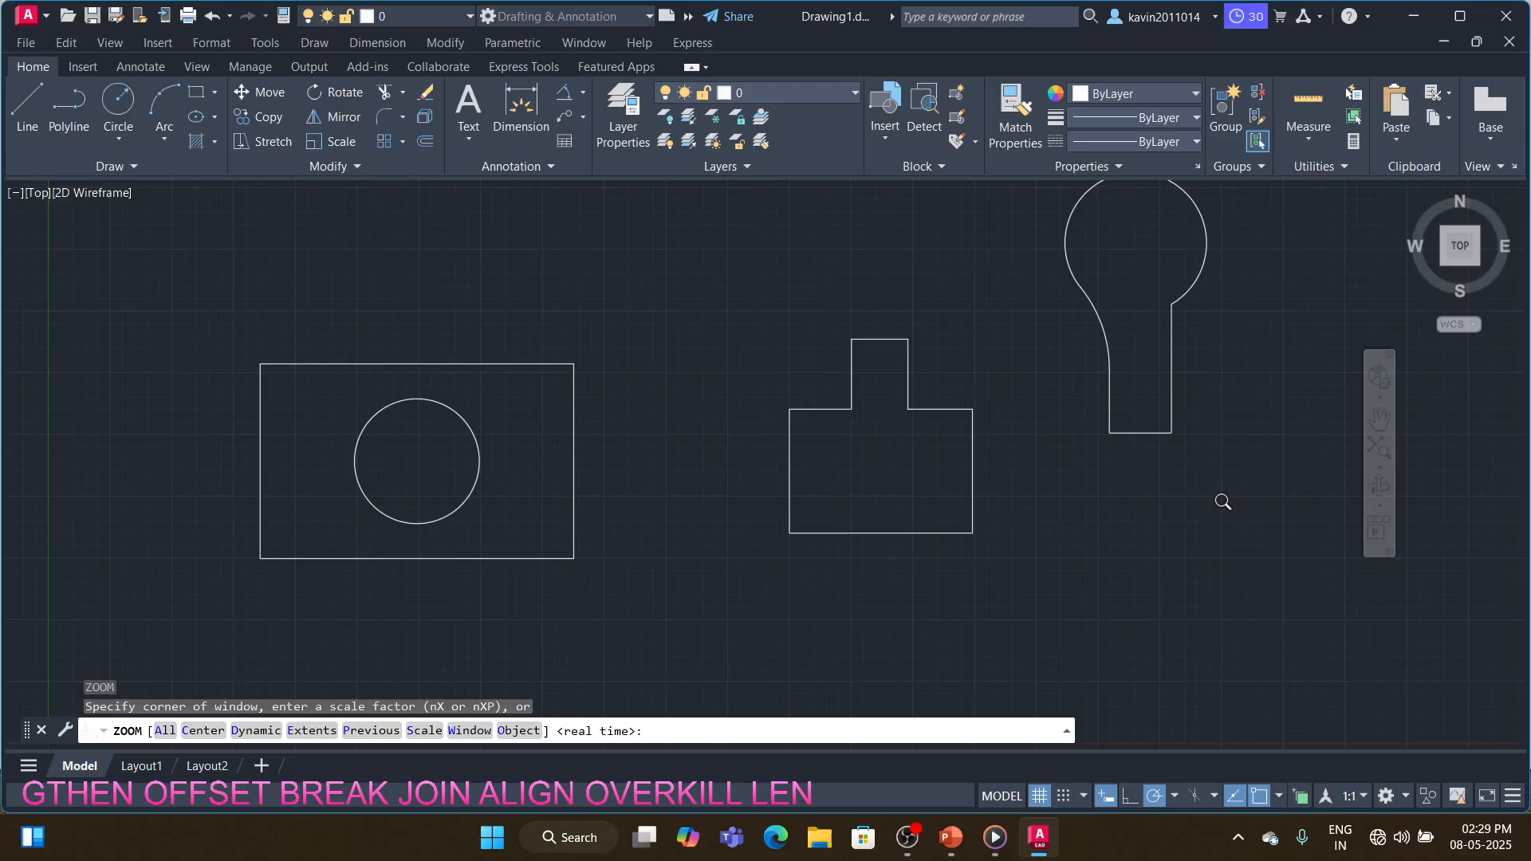
text(a)
key(Return)
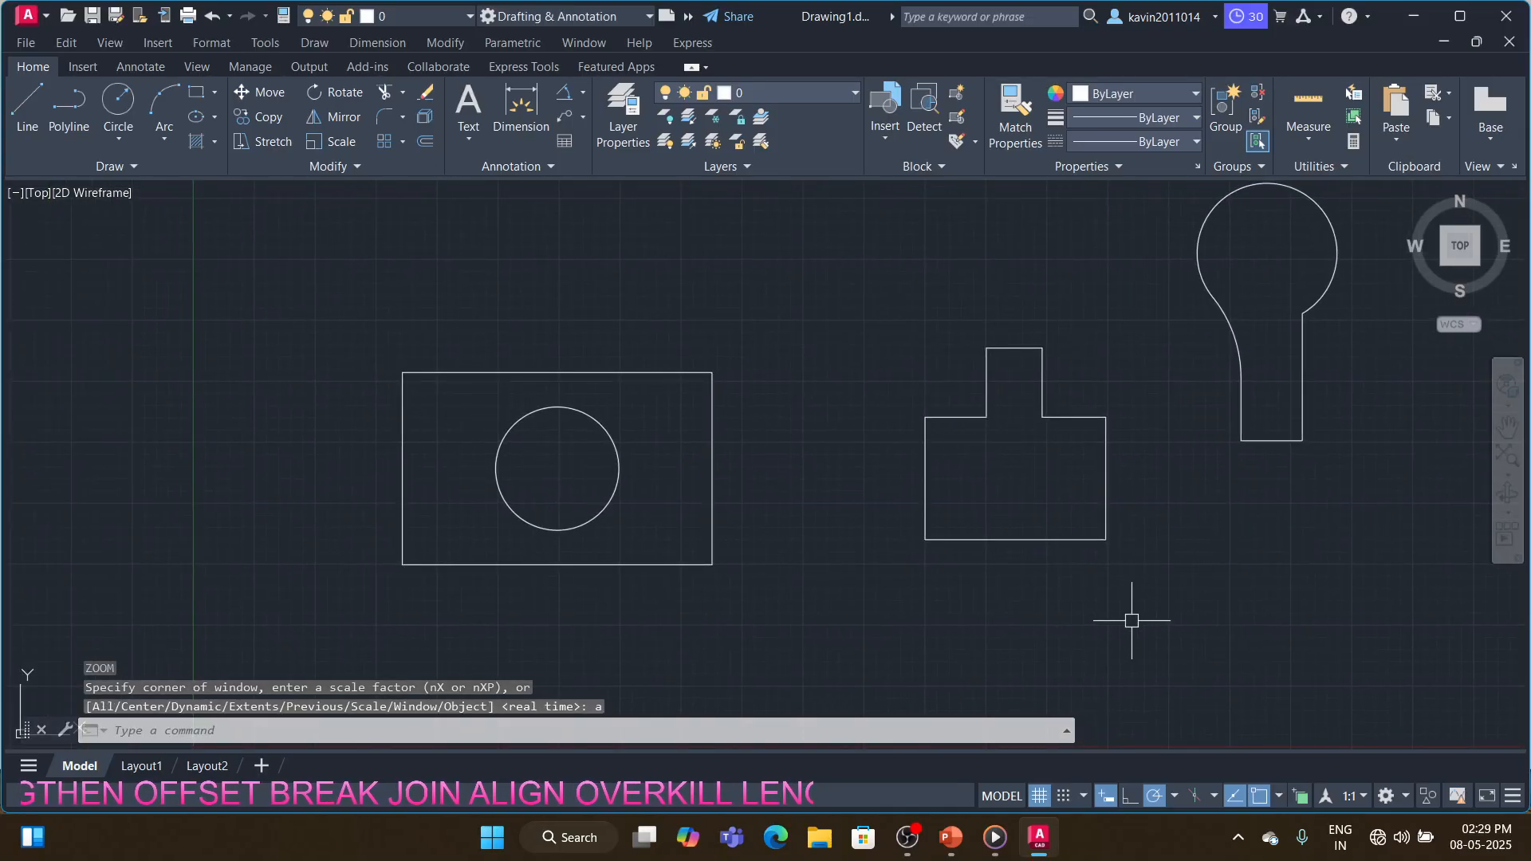
key(Return)
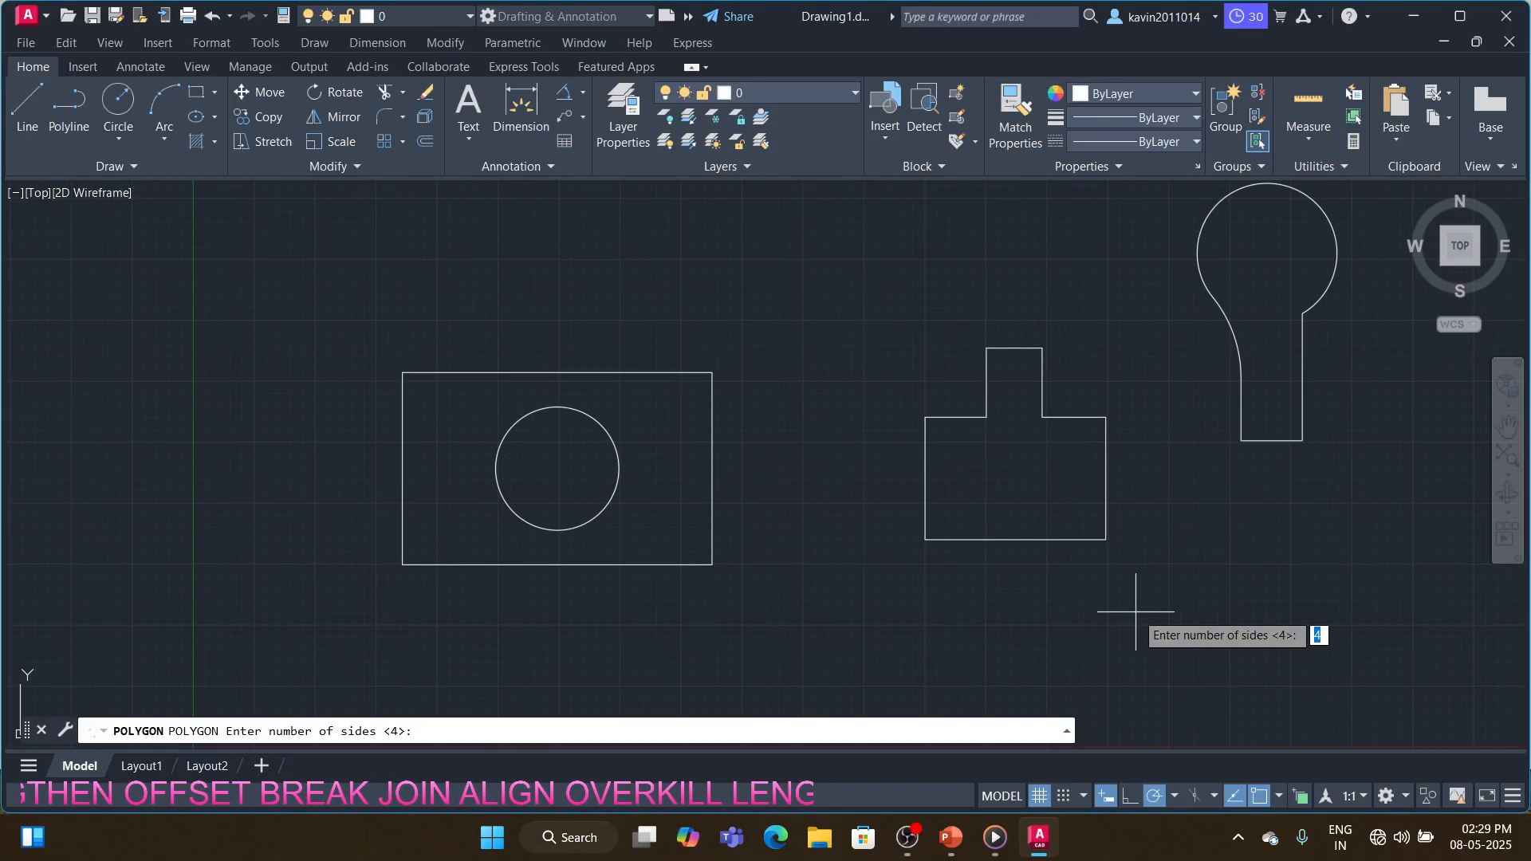
key(Return)
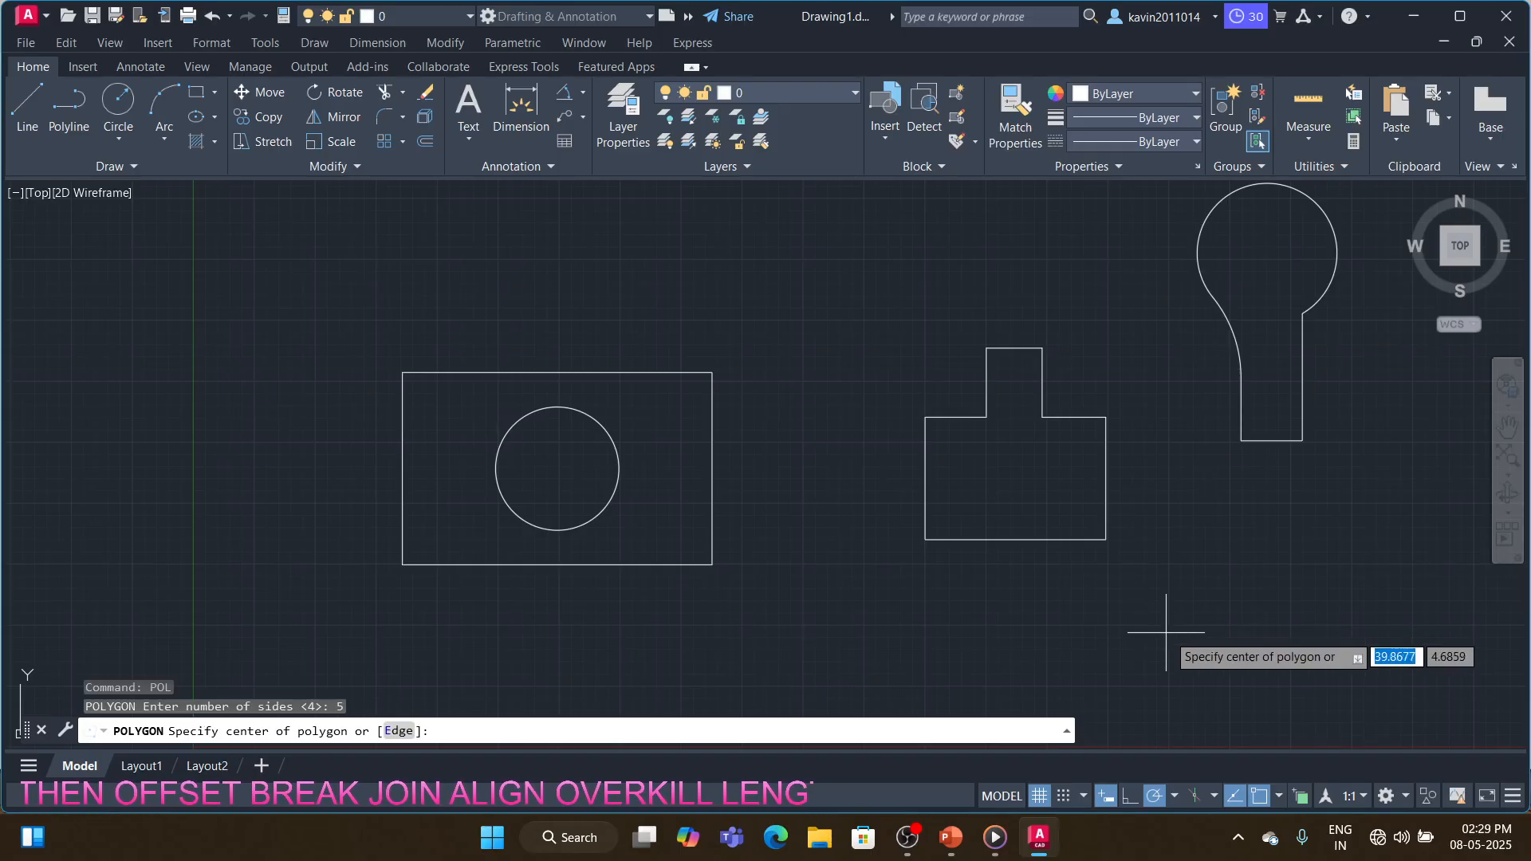
click(1206, 611)
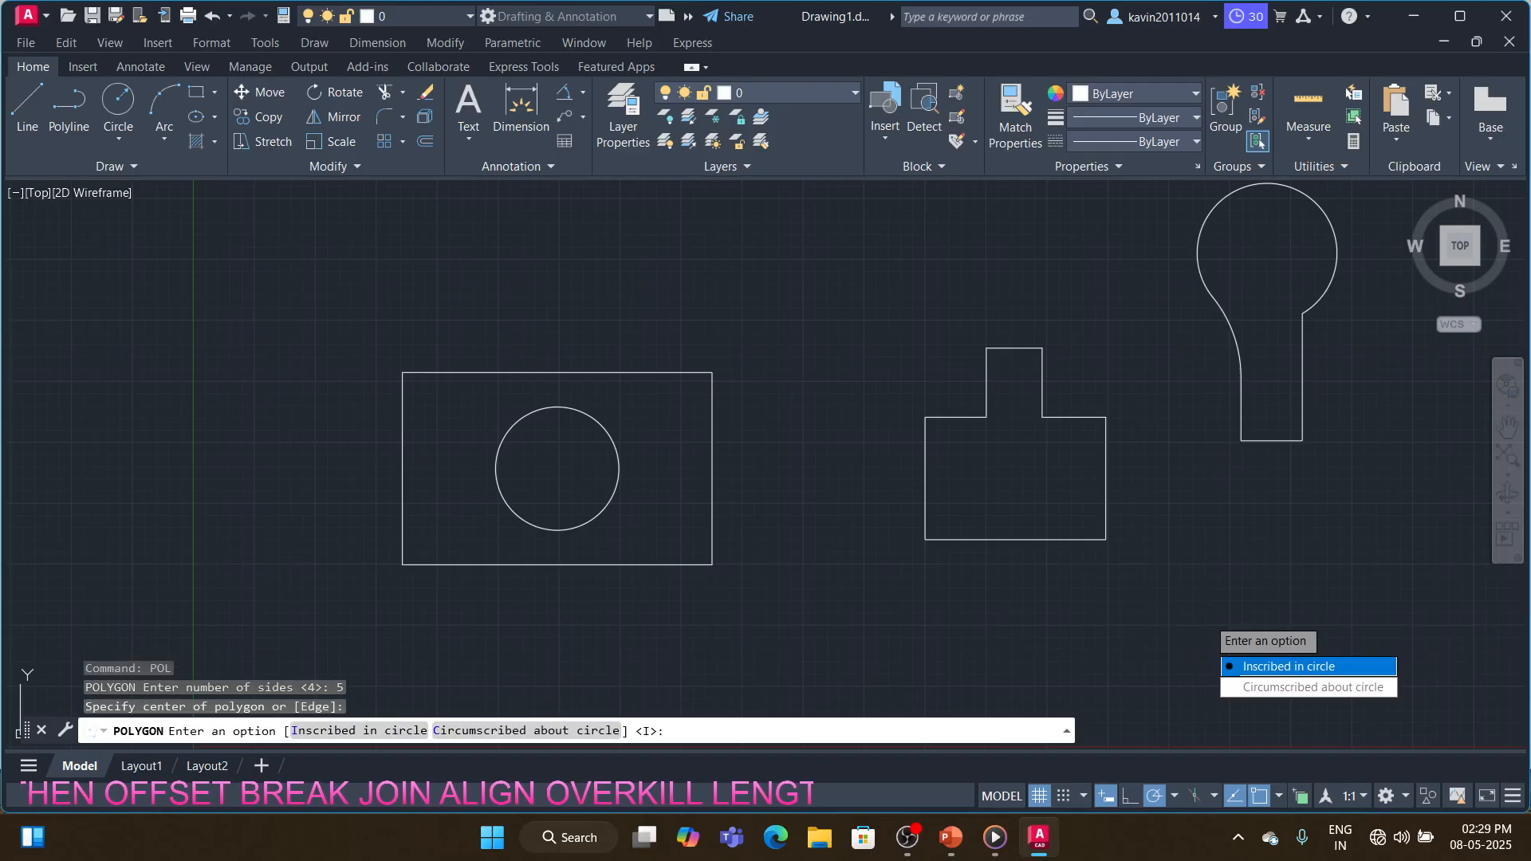
click(1284, 667)
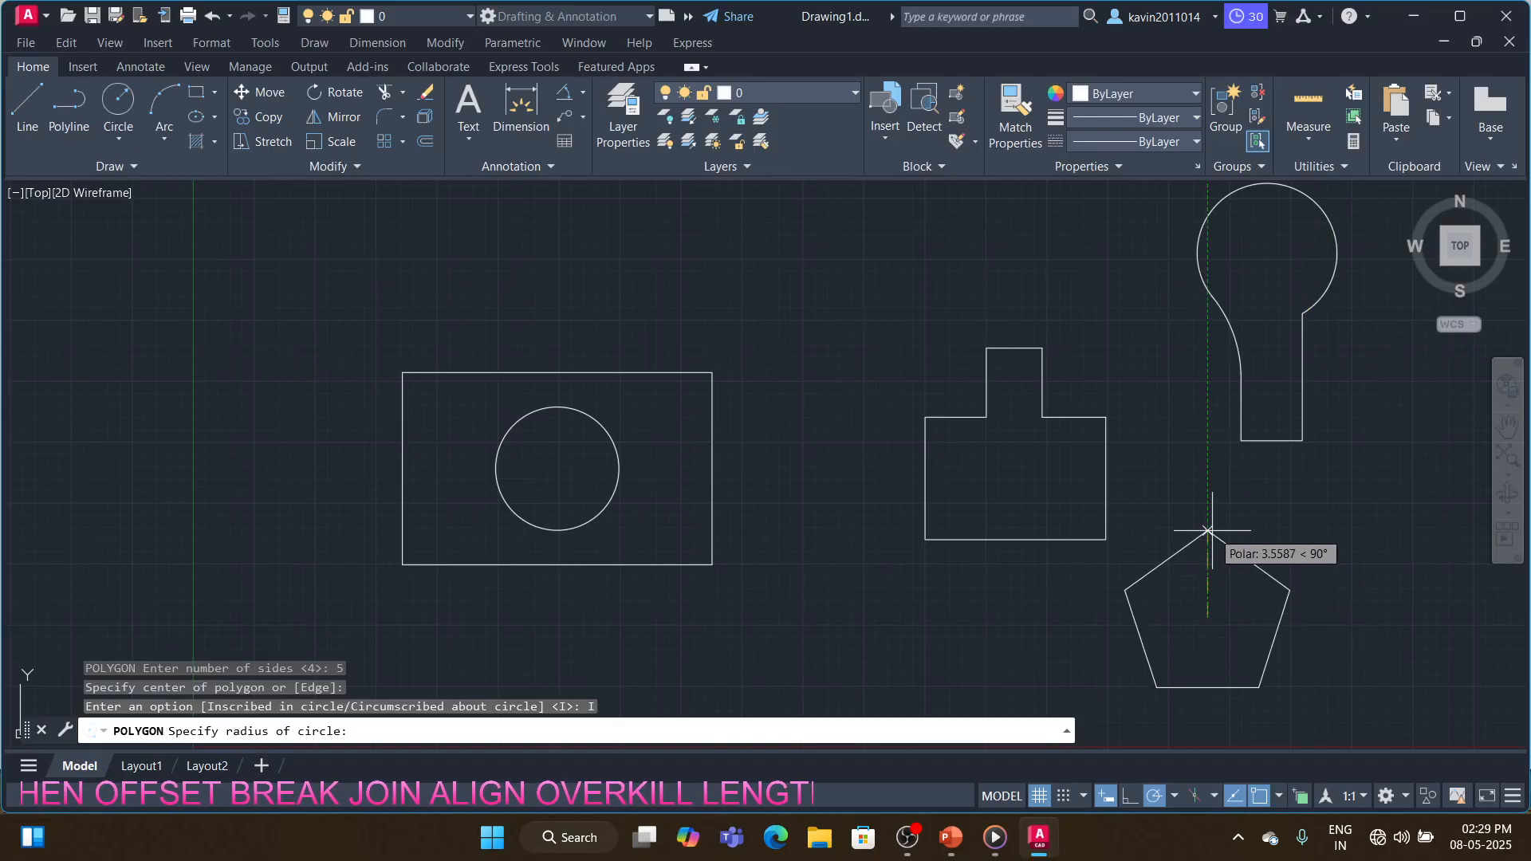
click(1207, 530)
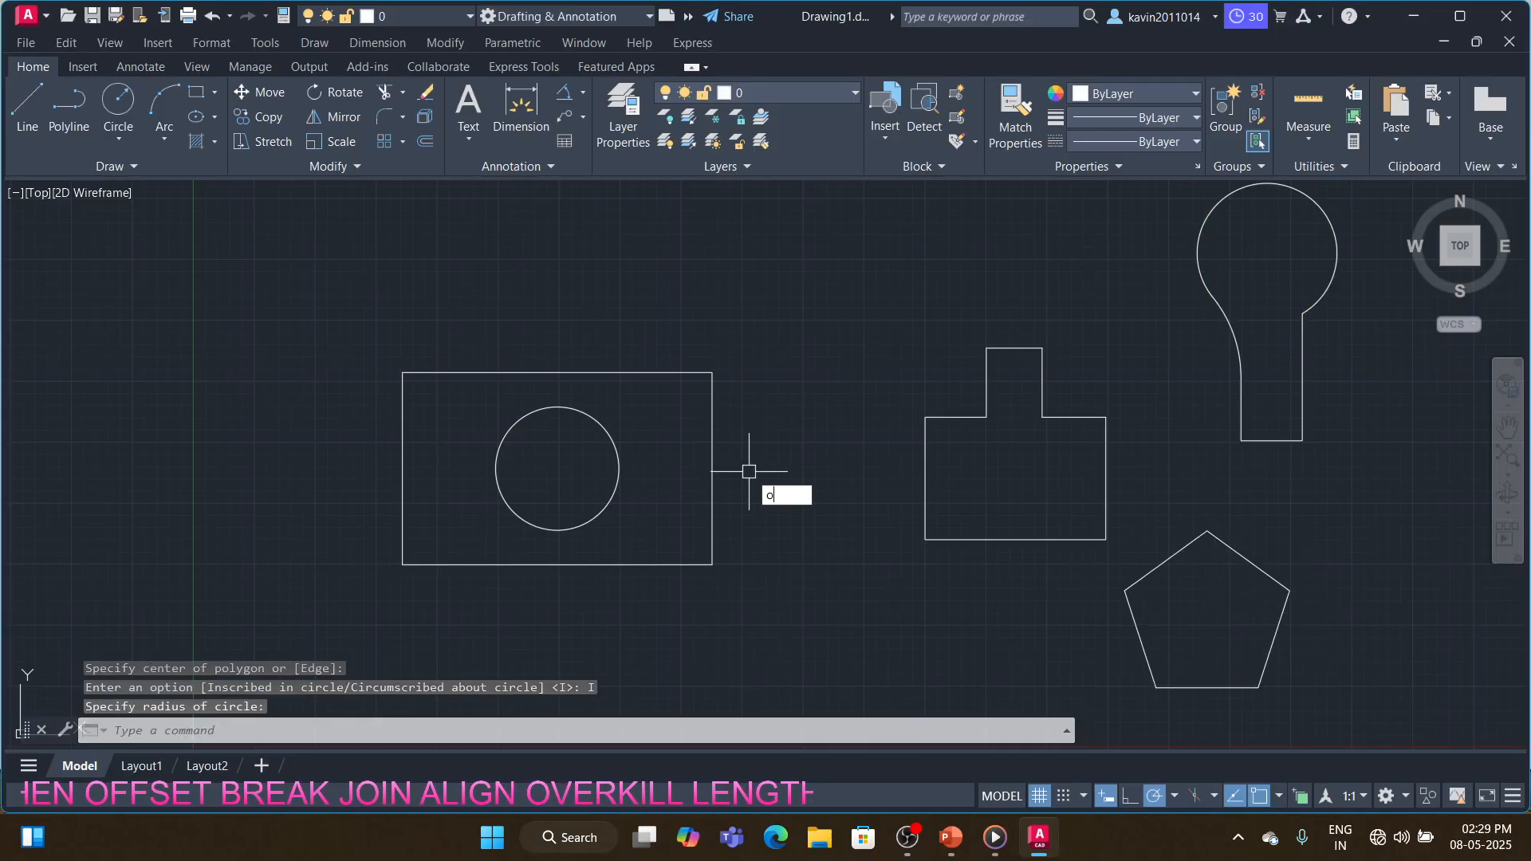
- Offset the rectangle outward by a distance of 2
key(Return)
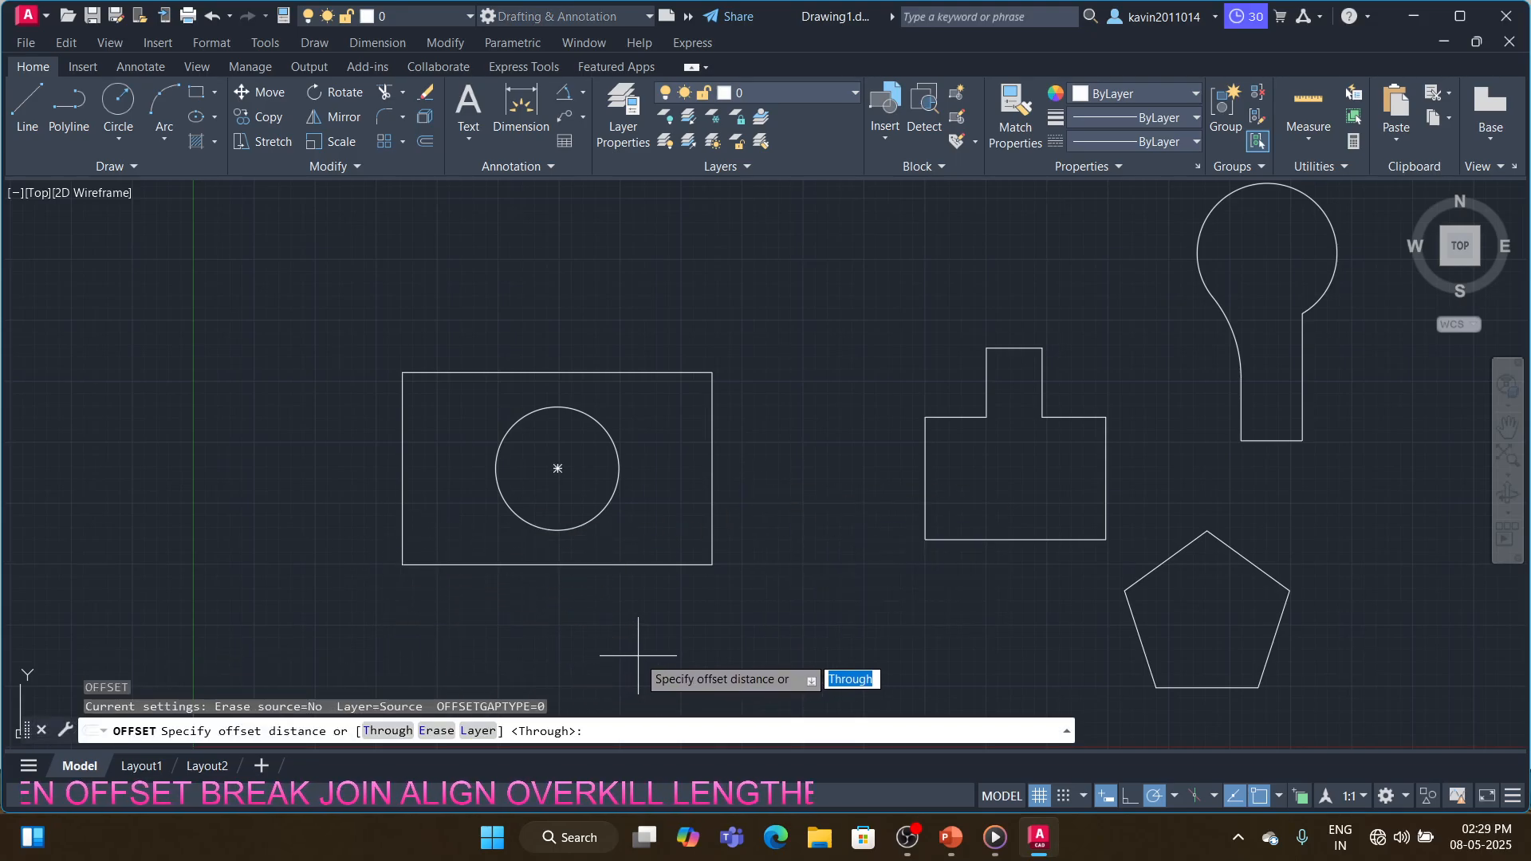
key(Return)
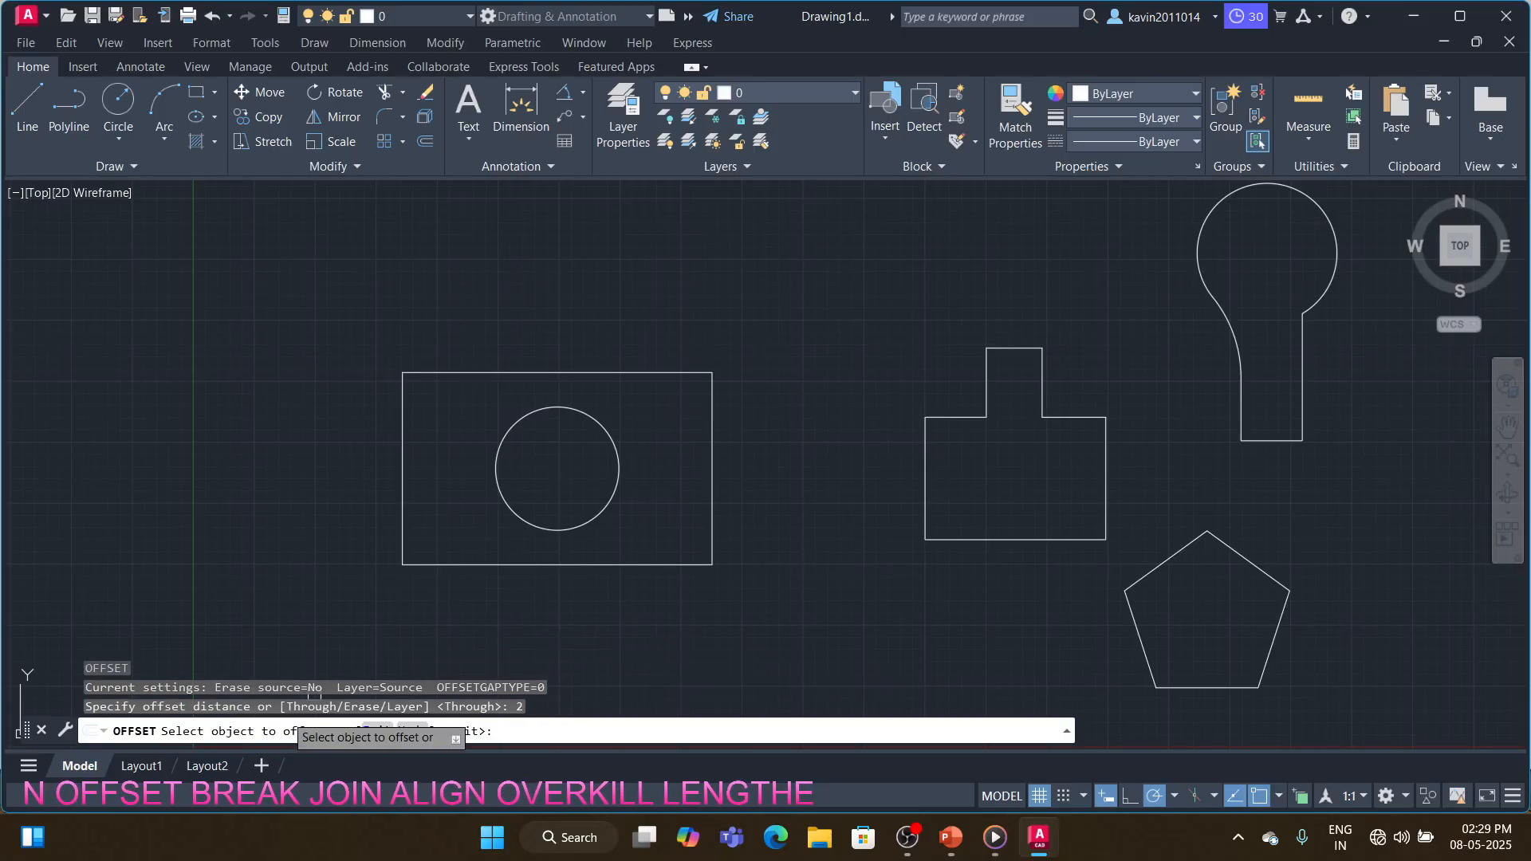
click(506, 370)
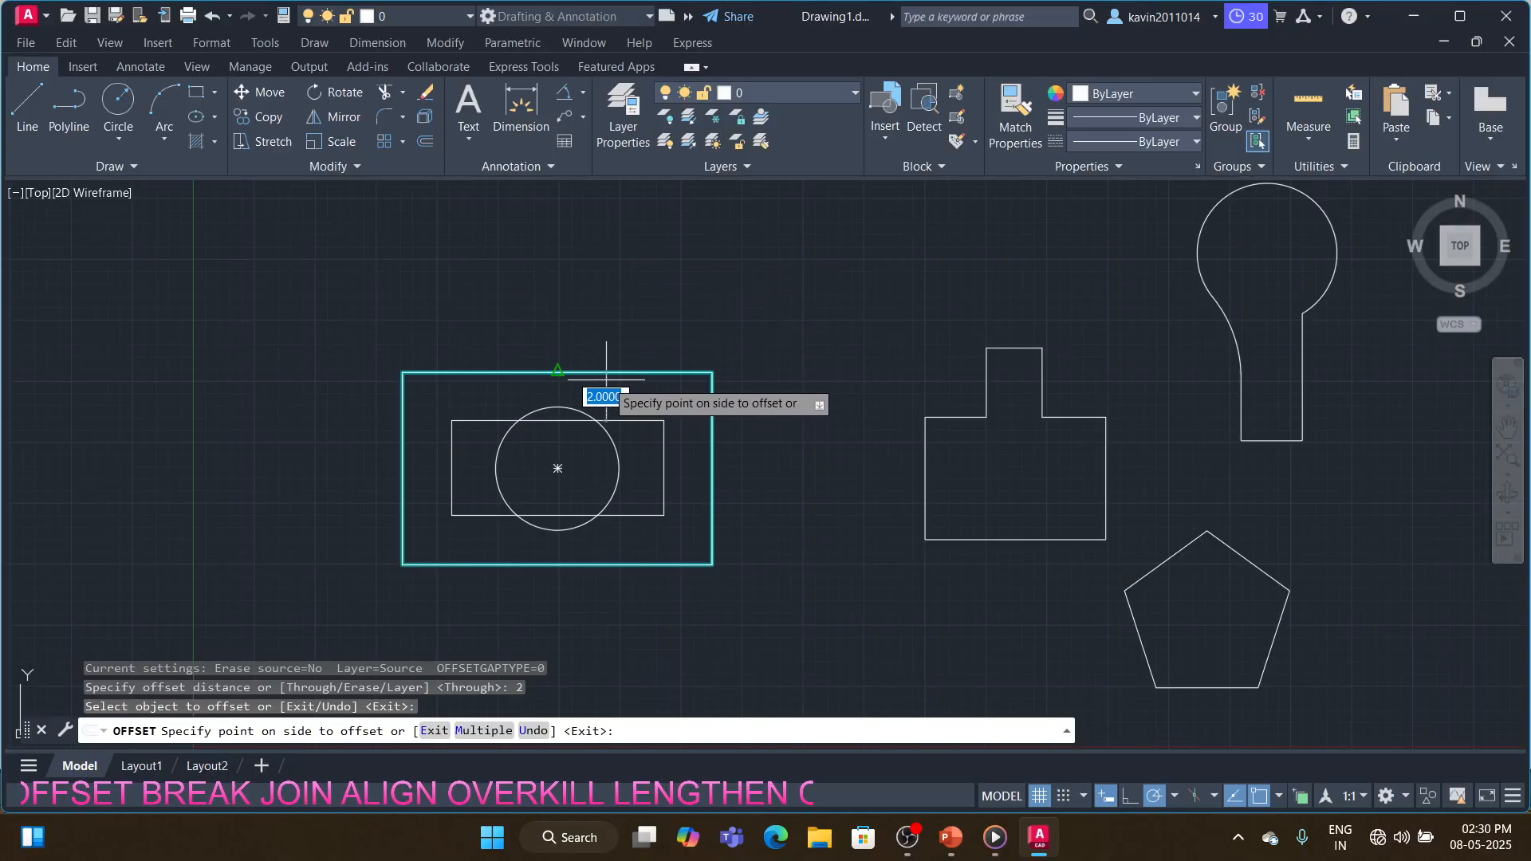
click(702, 260)
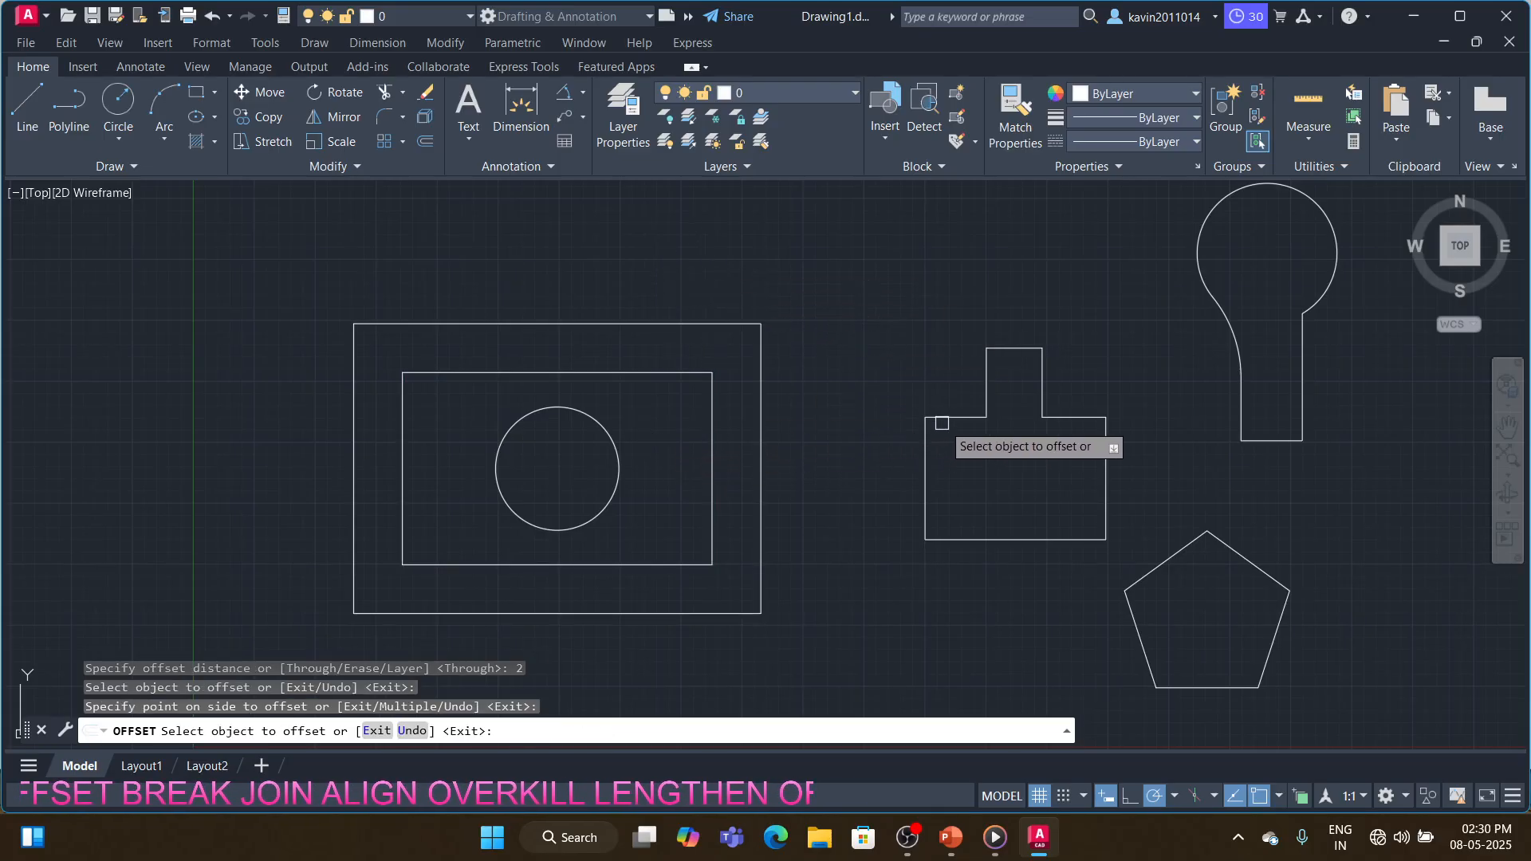
- Try offsetting the stepped outline outward by 2, undo that offset and end the Offset command
click(1030, 349)
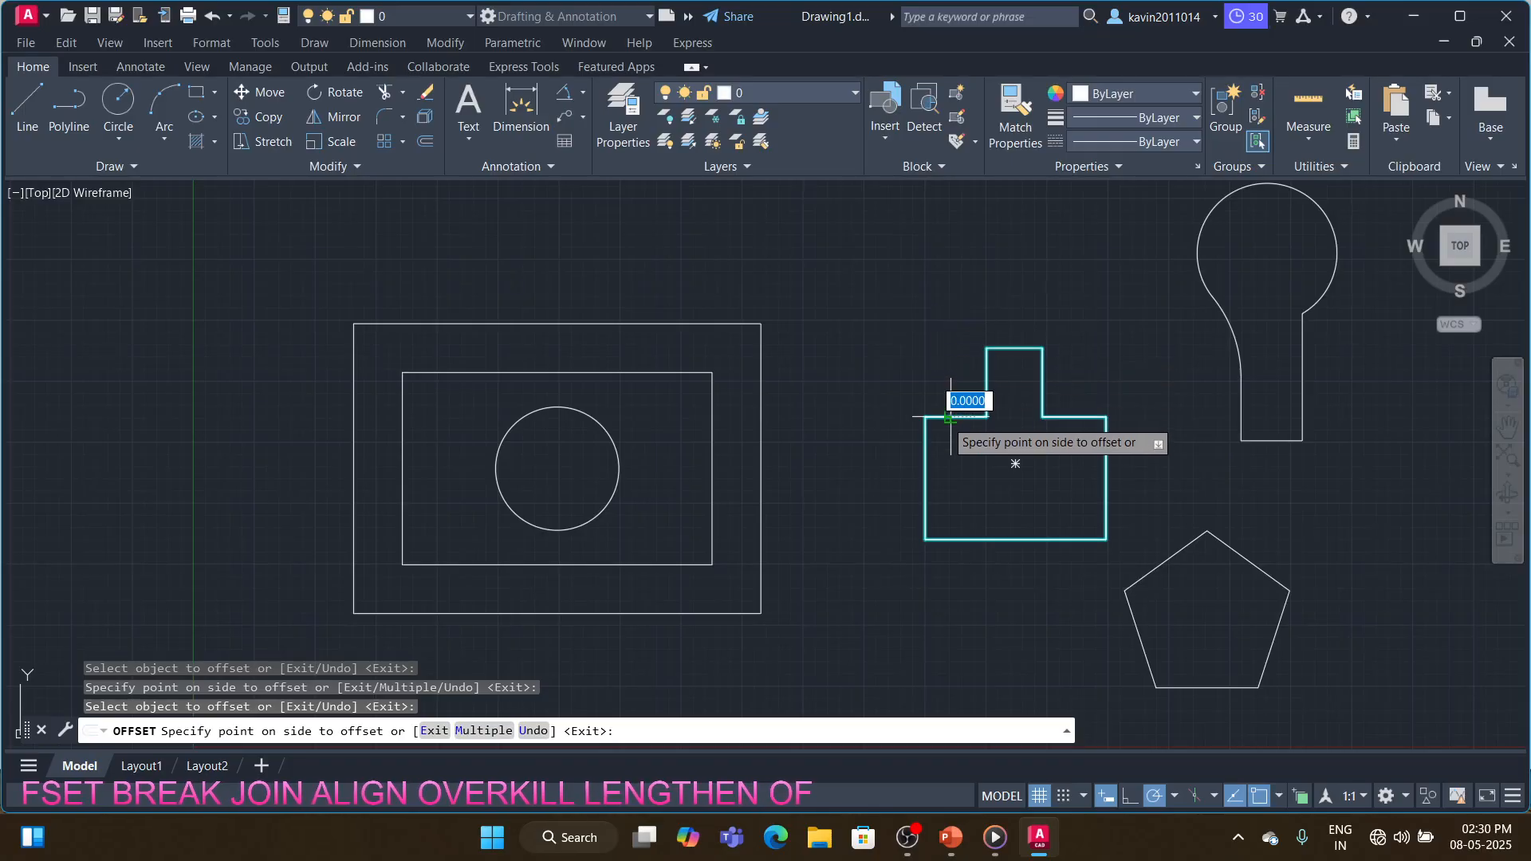
click(953, 353)
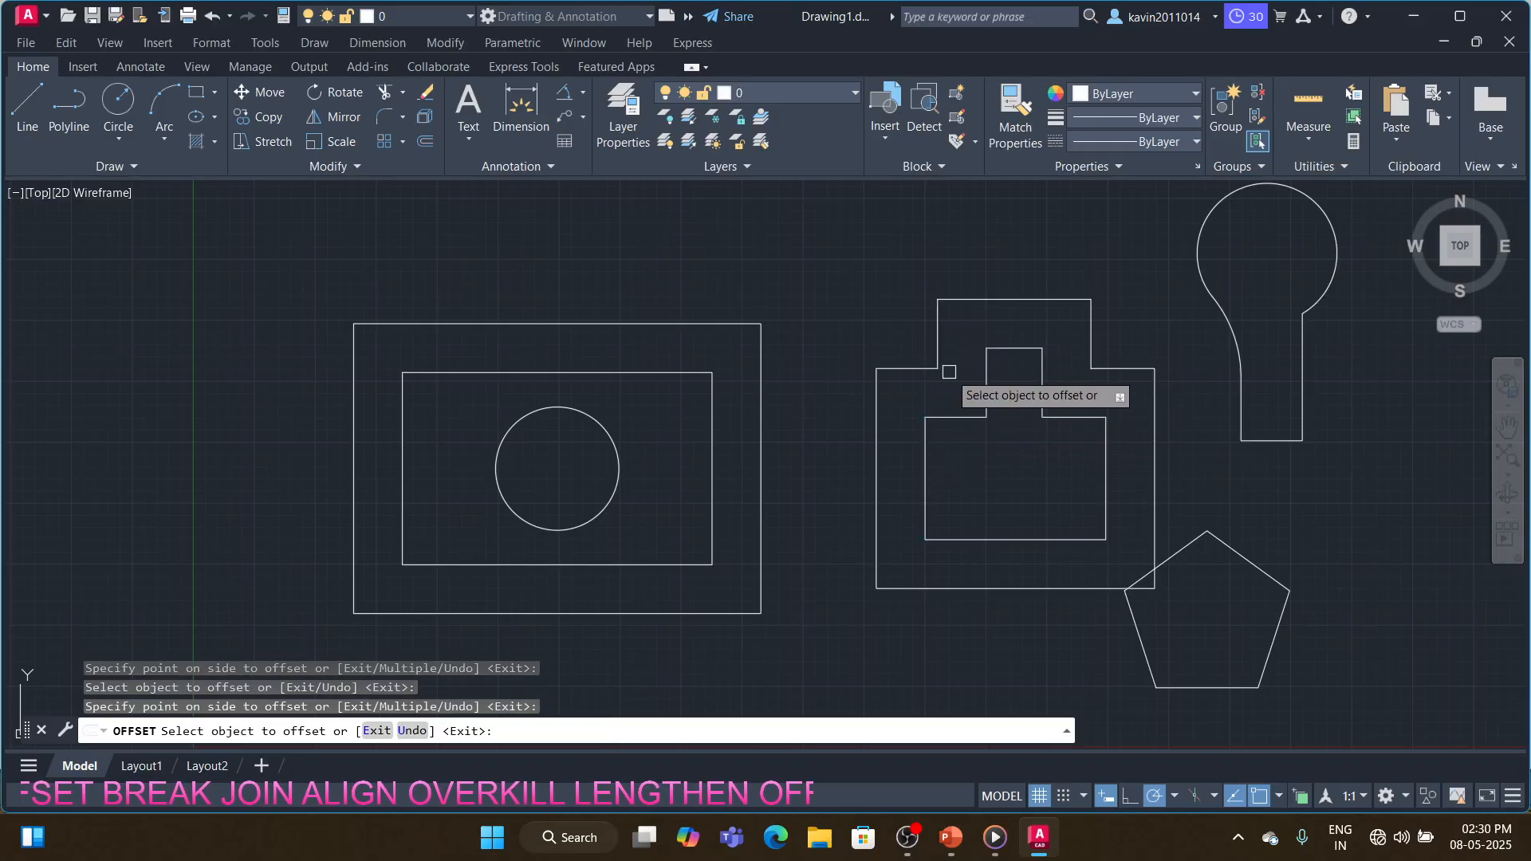
text(U)
key(Return)
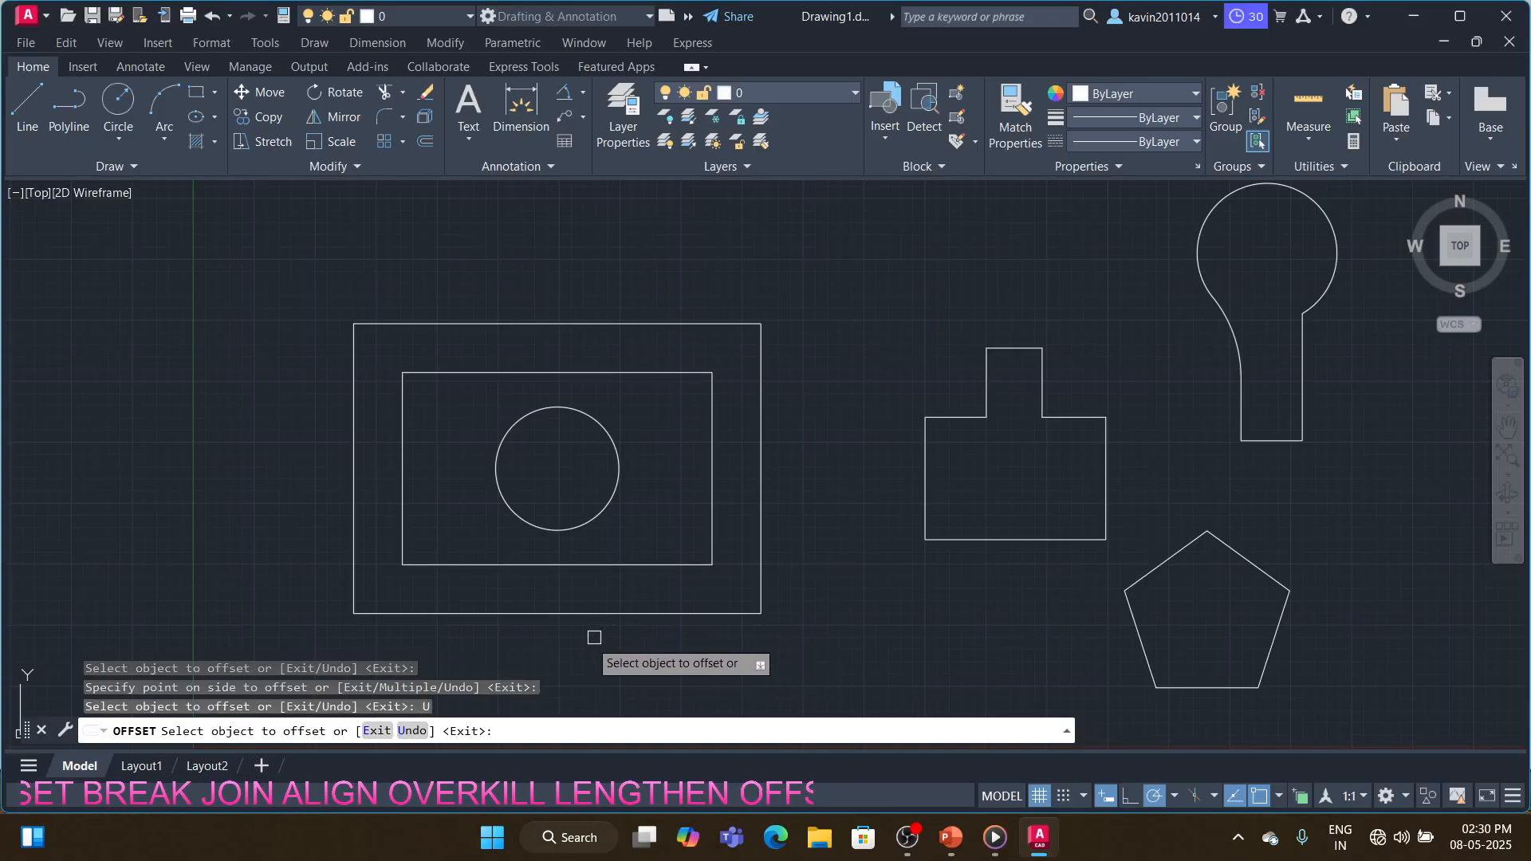
key(Return)
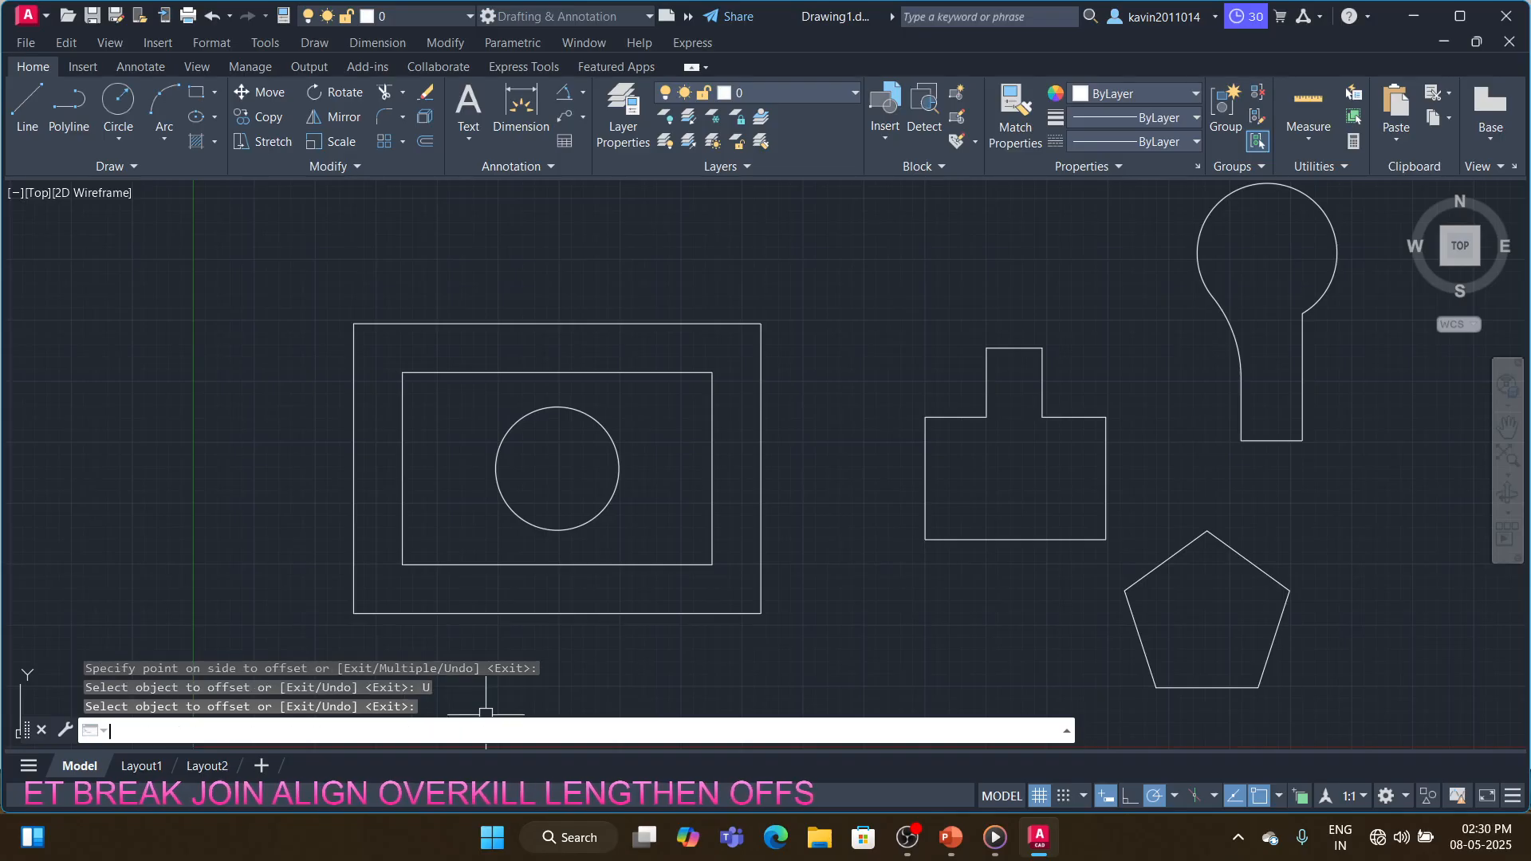
- Offset the original rectangle outward and the circle inward, each by a distance of 0.5
text(O)
key(Return)
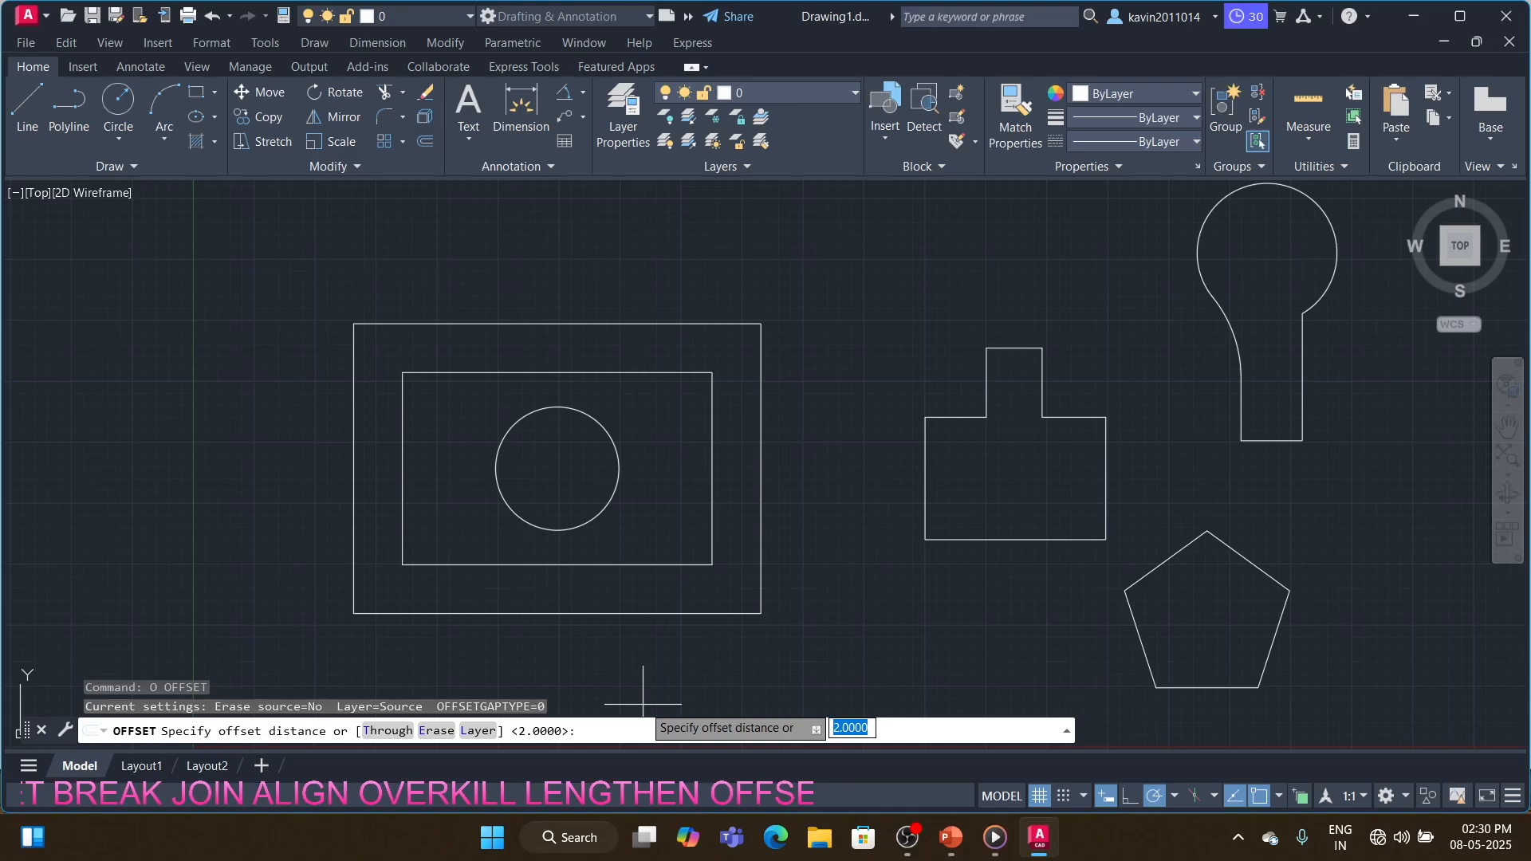
text(.5)
key(Return)
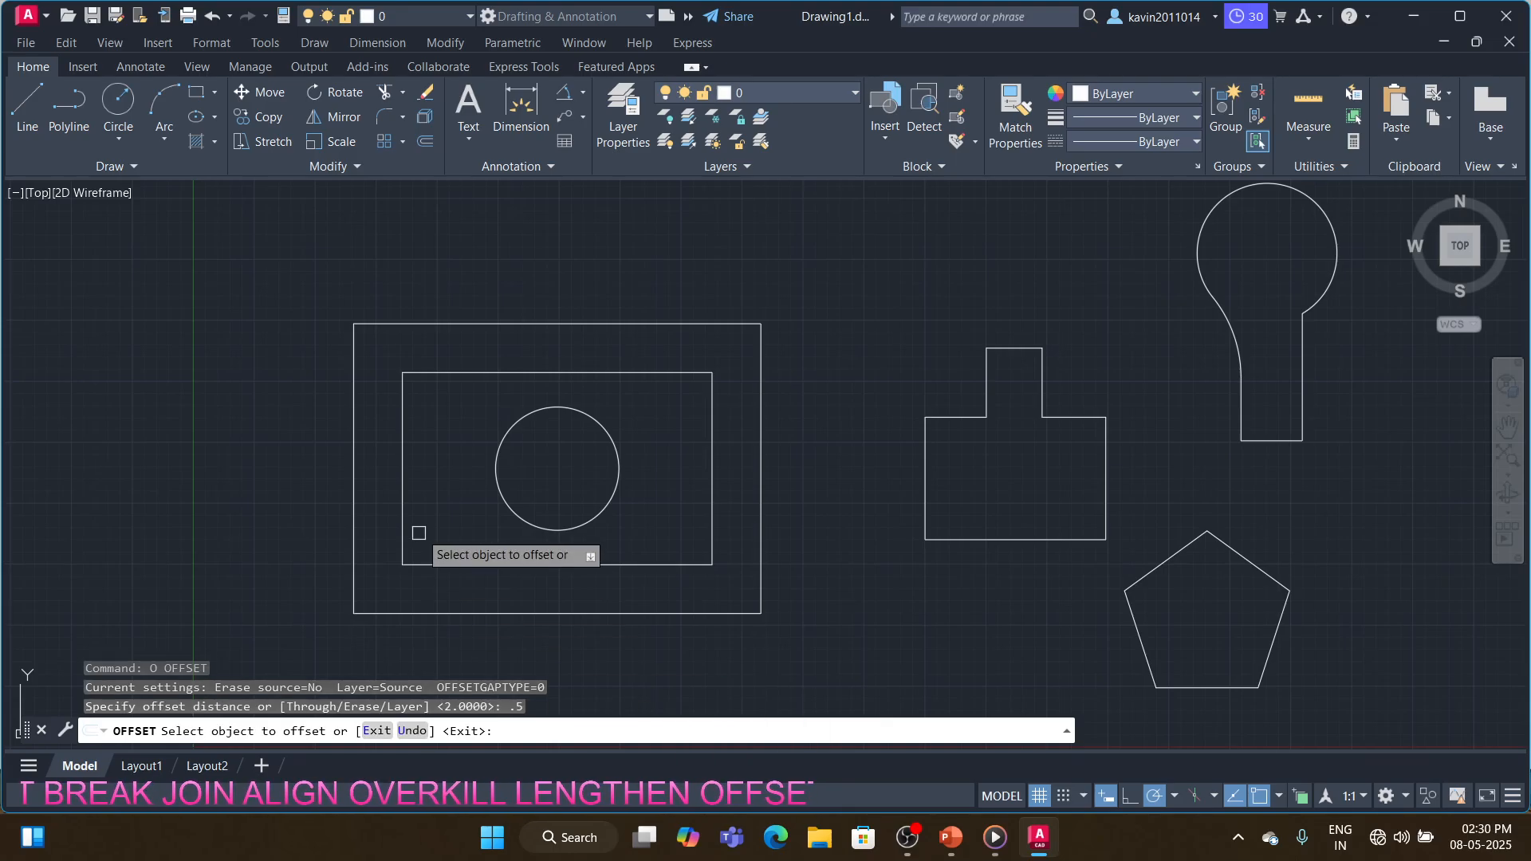
click(467, 374)
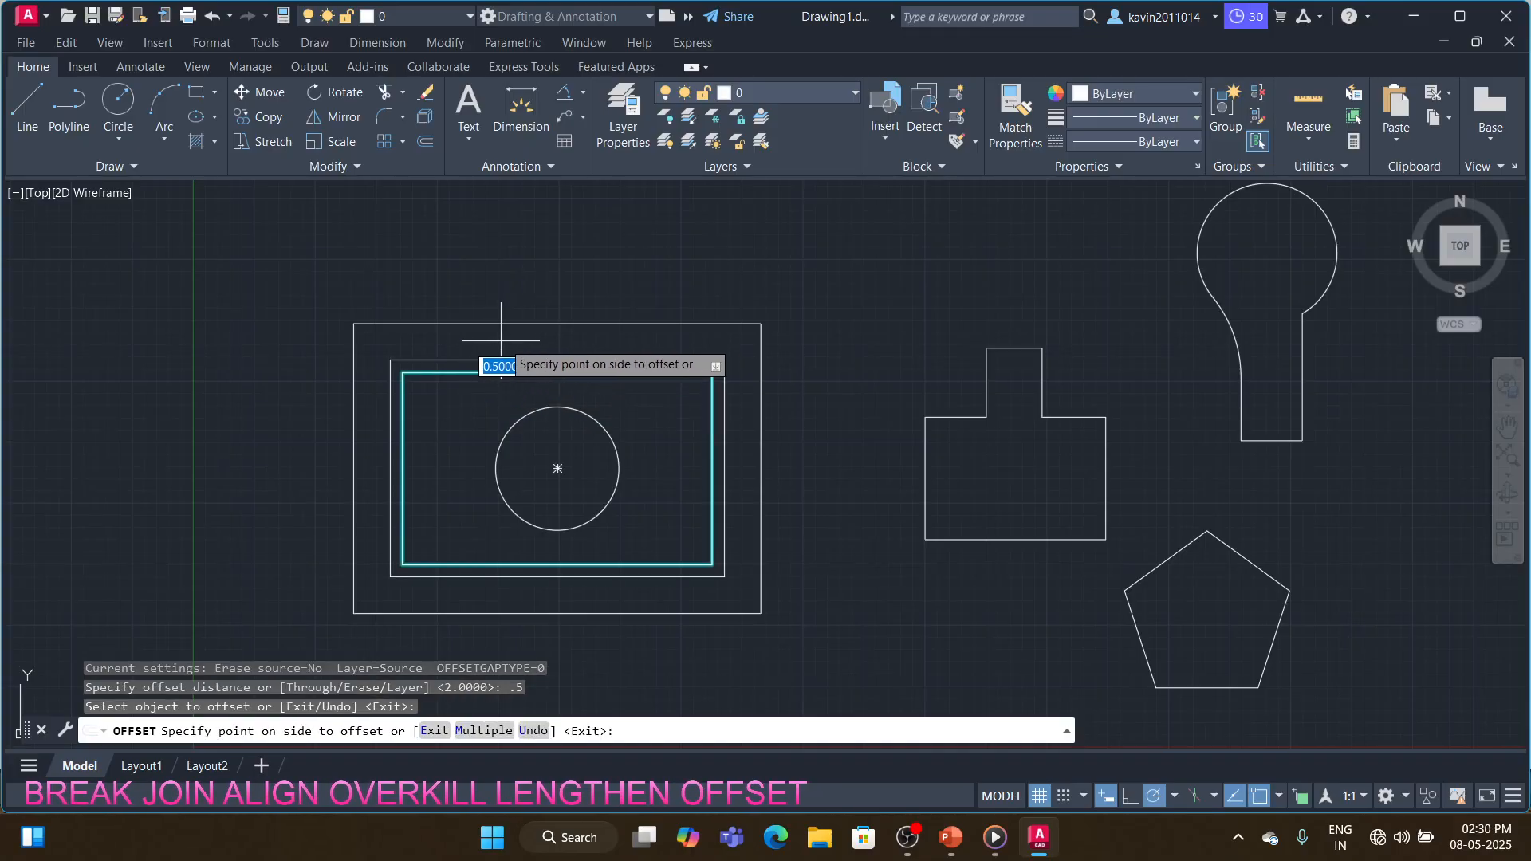
click(575, 342)
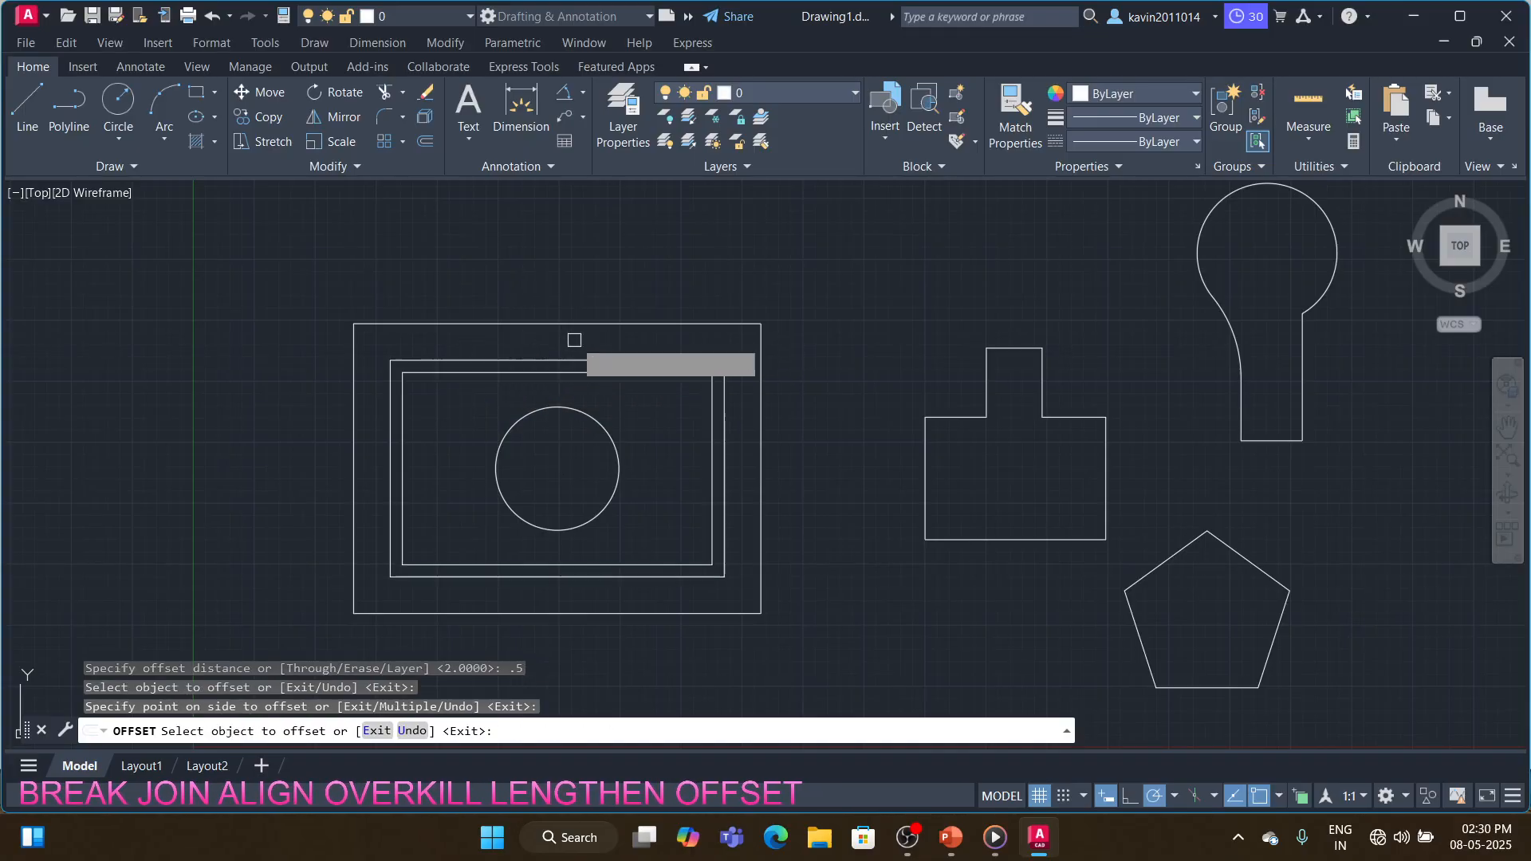
click(570, 405)
click(576, 435)
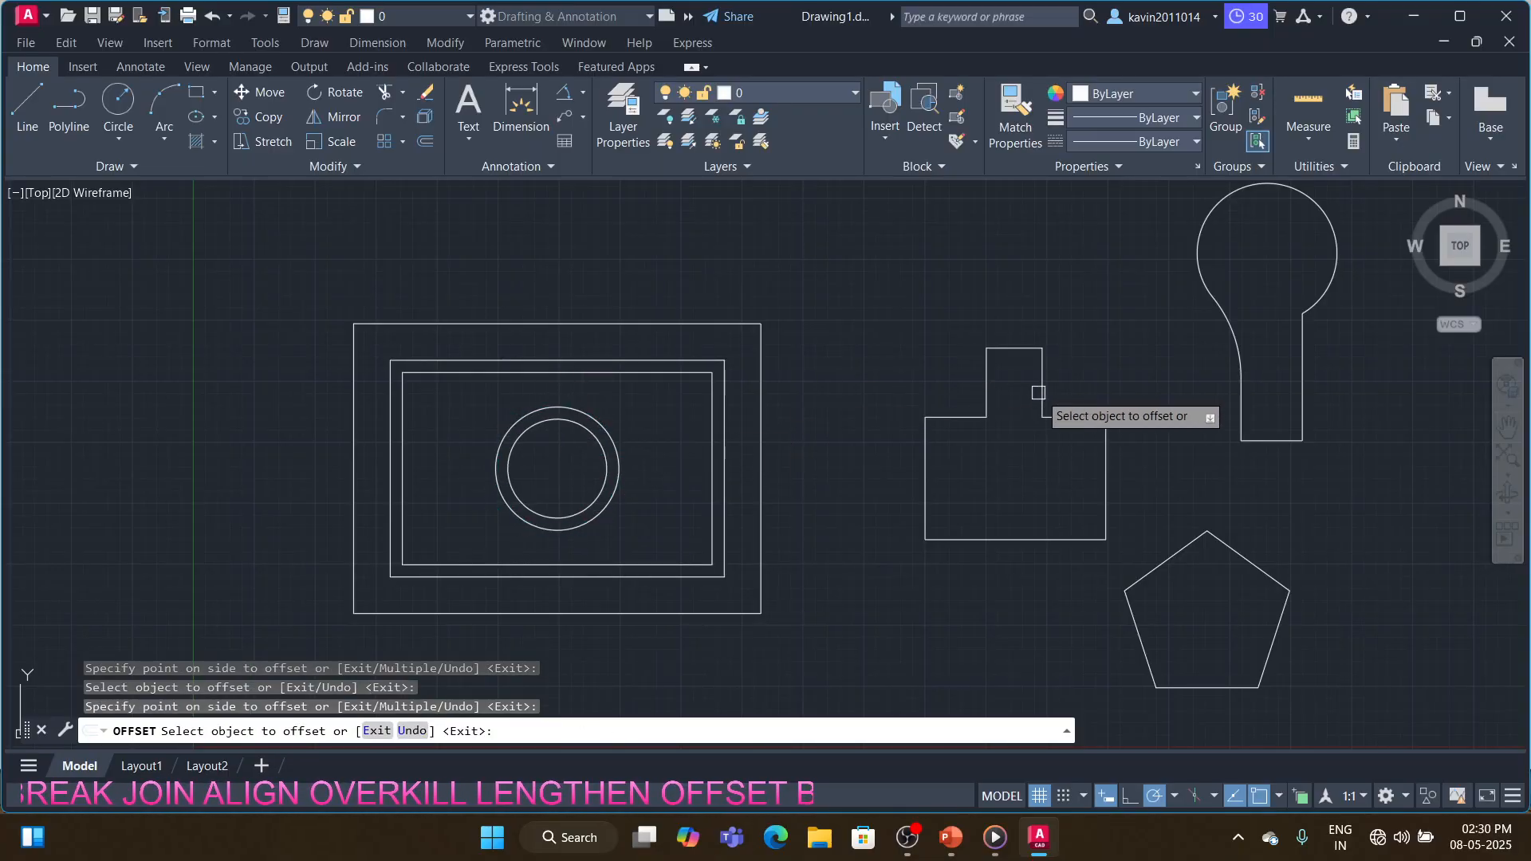
- Offset the stepped outline and the bulb-shaped outline inward by 0.5 and end the Offset command
click(983, 417)
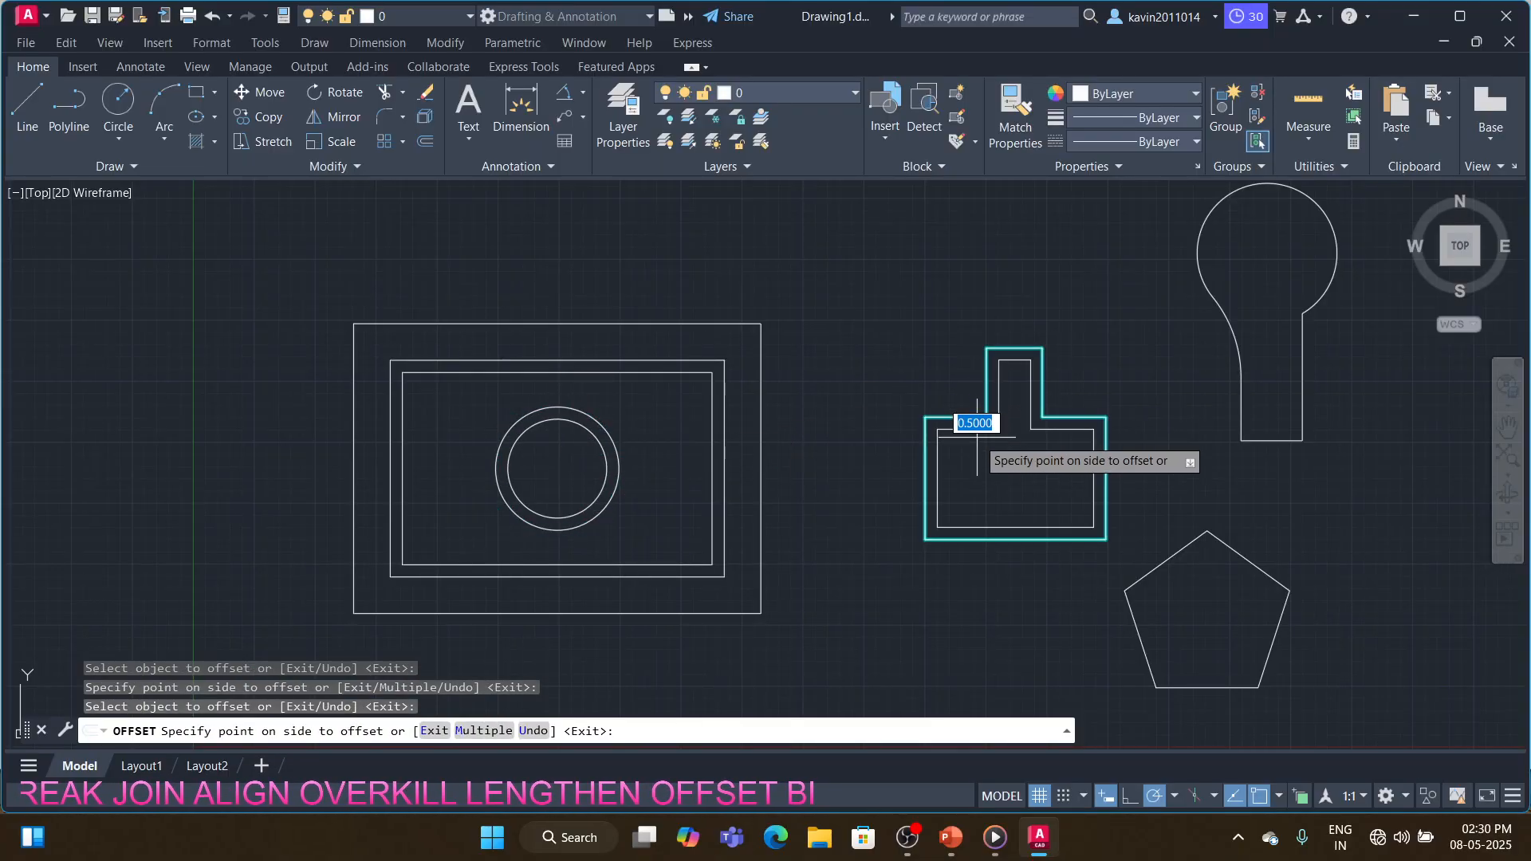
click(977, 437)
click(1239, 353)
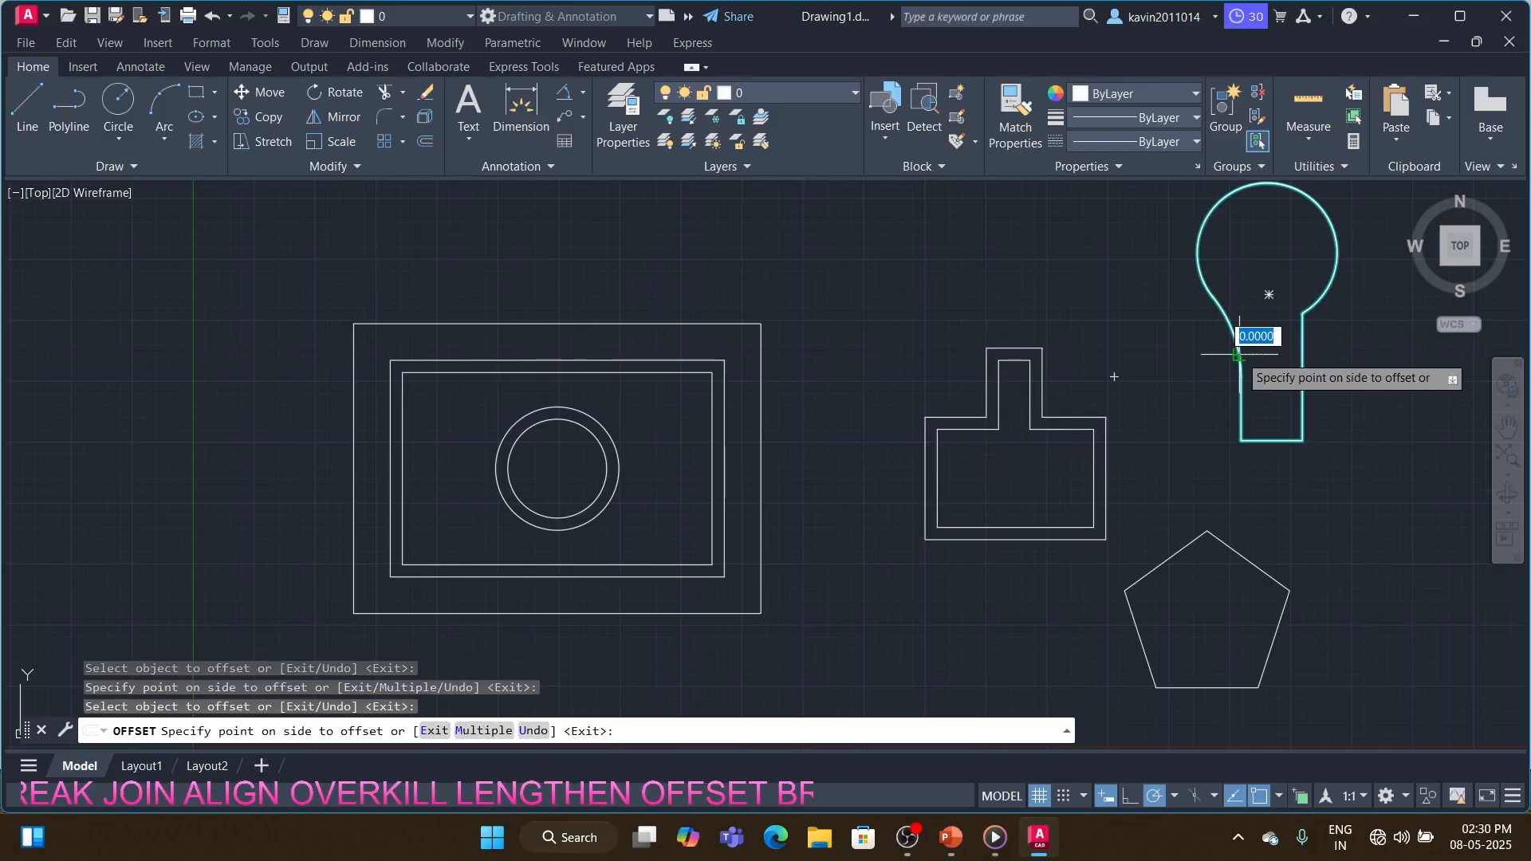
click(1264, 381)
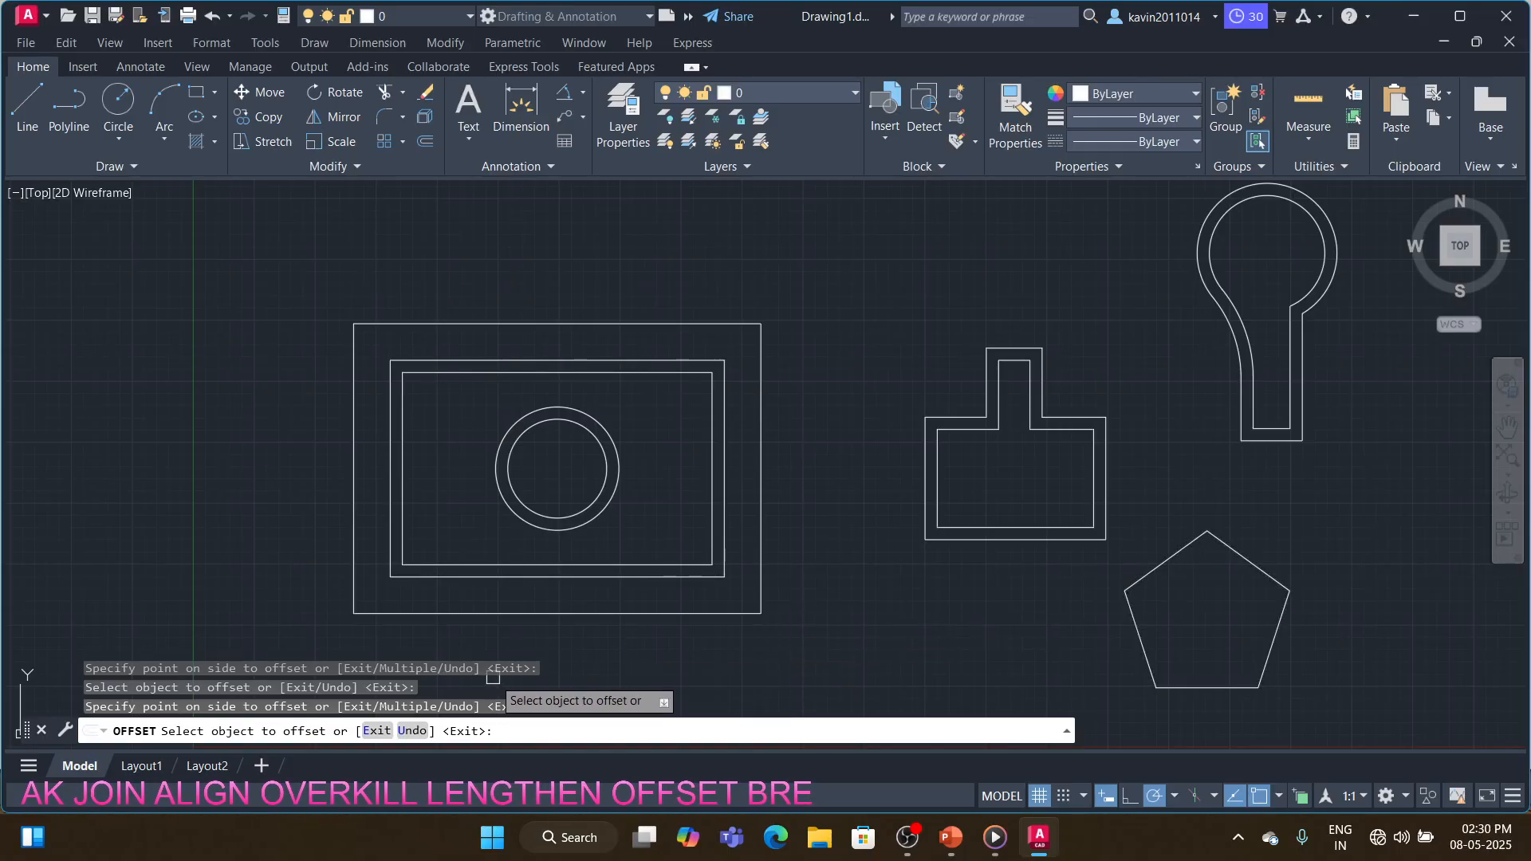
key(Return)
- Using Offset's Through option, offset the original circle and the outermost rectangle outward through freely picked points
key(Return)
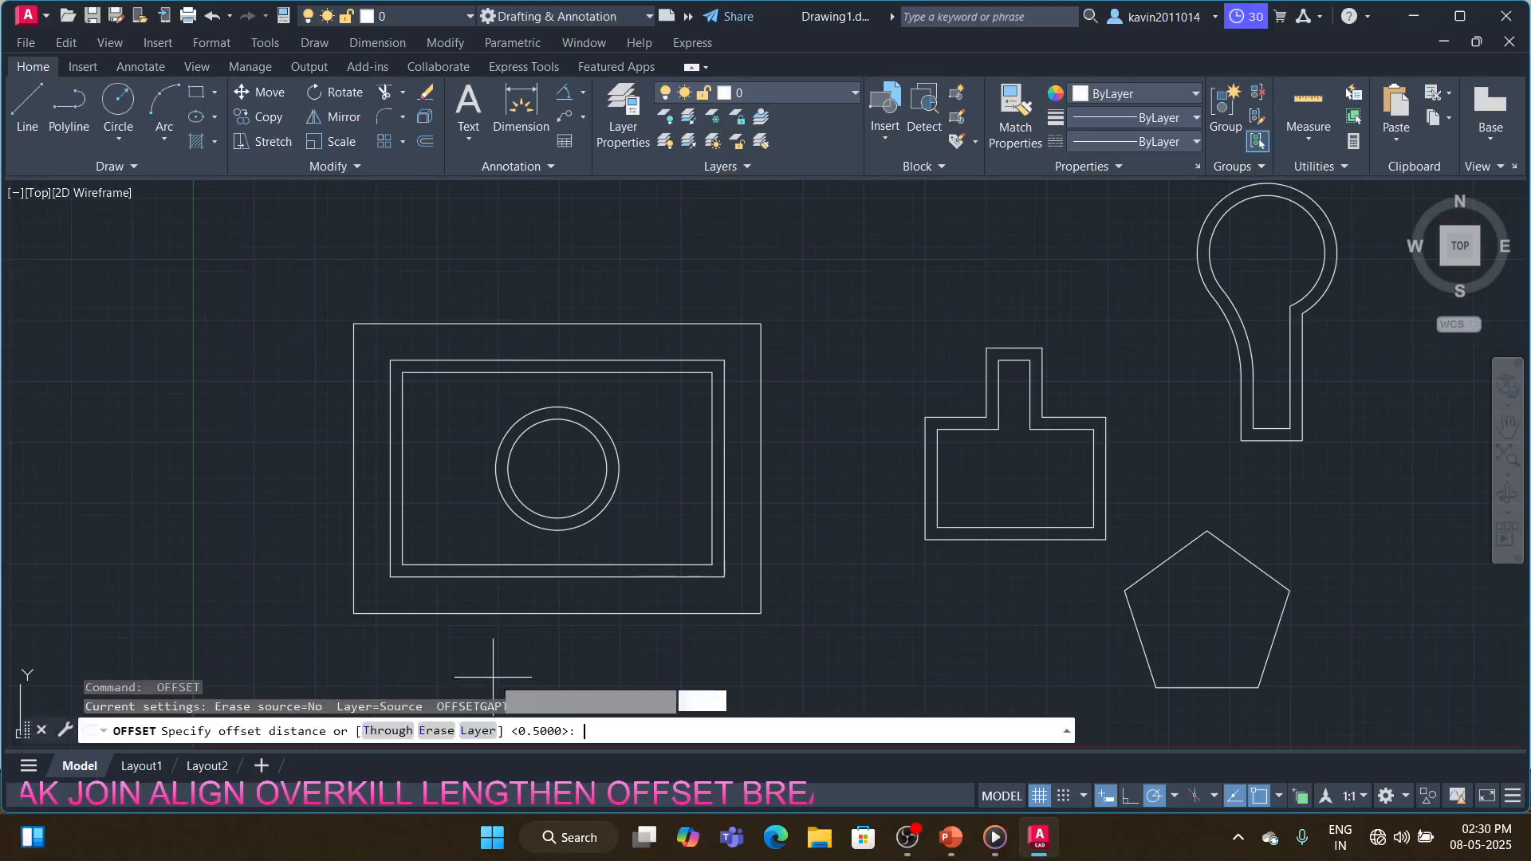
click(389, 731)
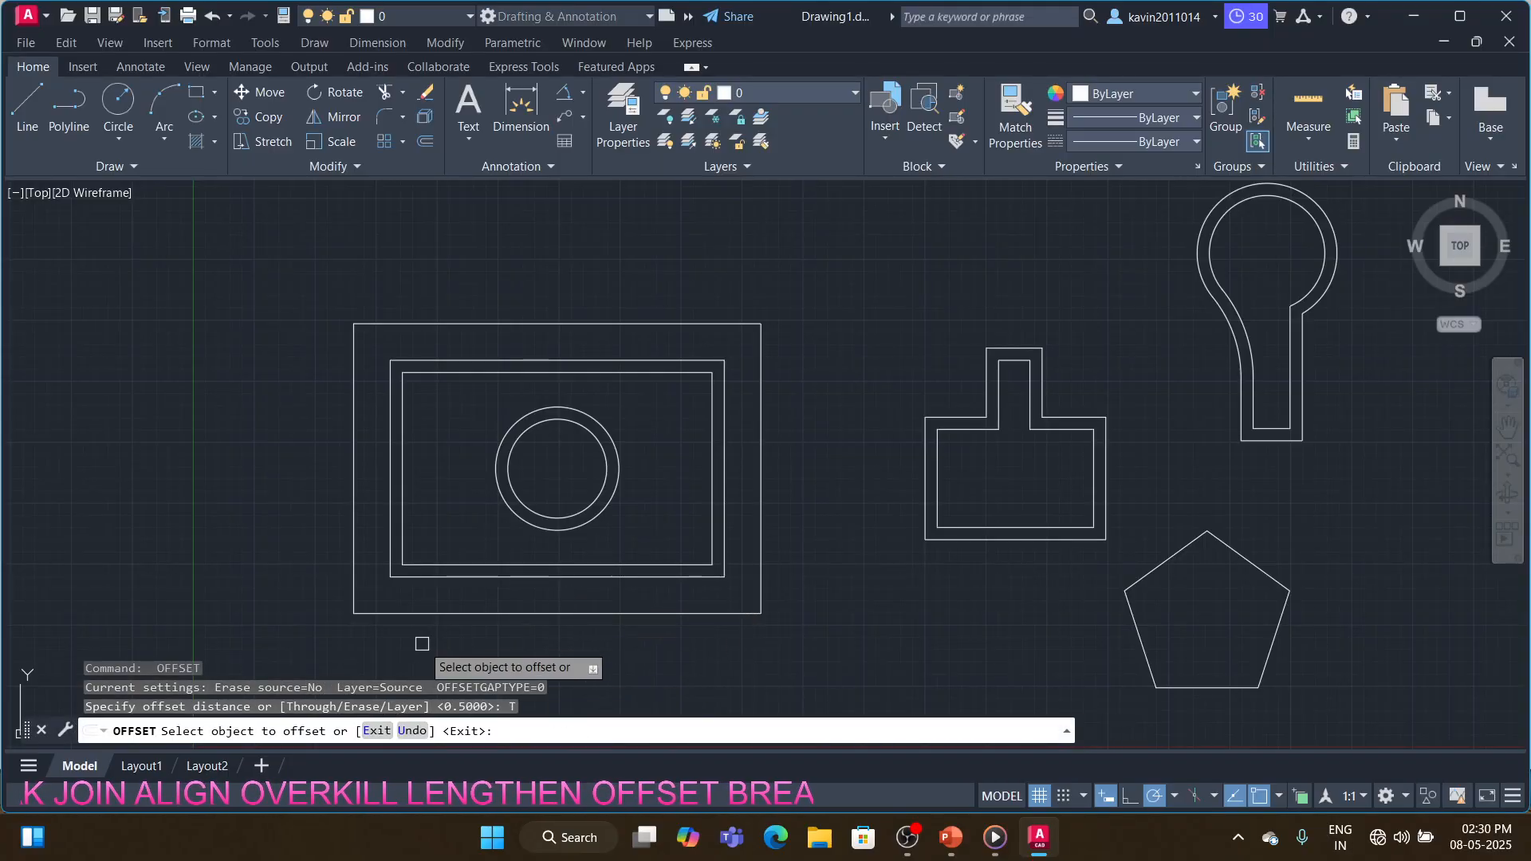
click(508, 430)
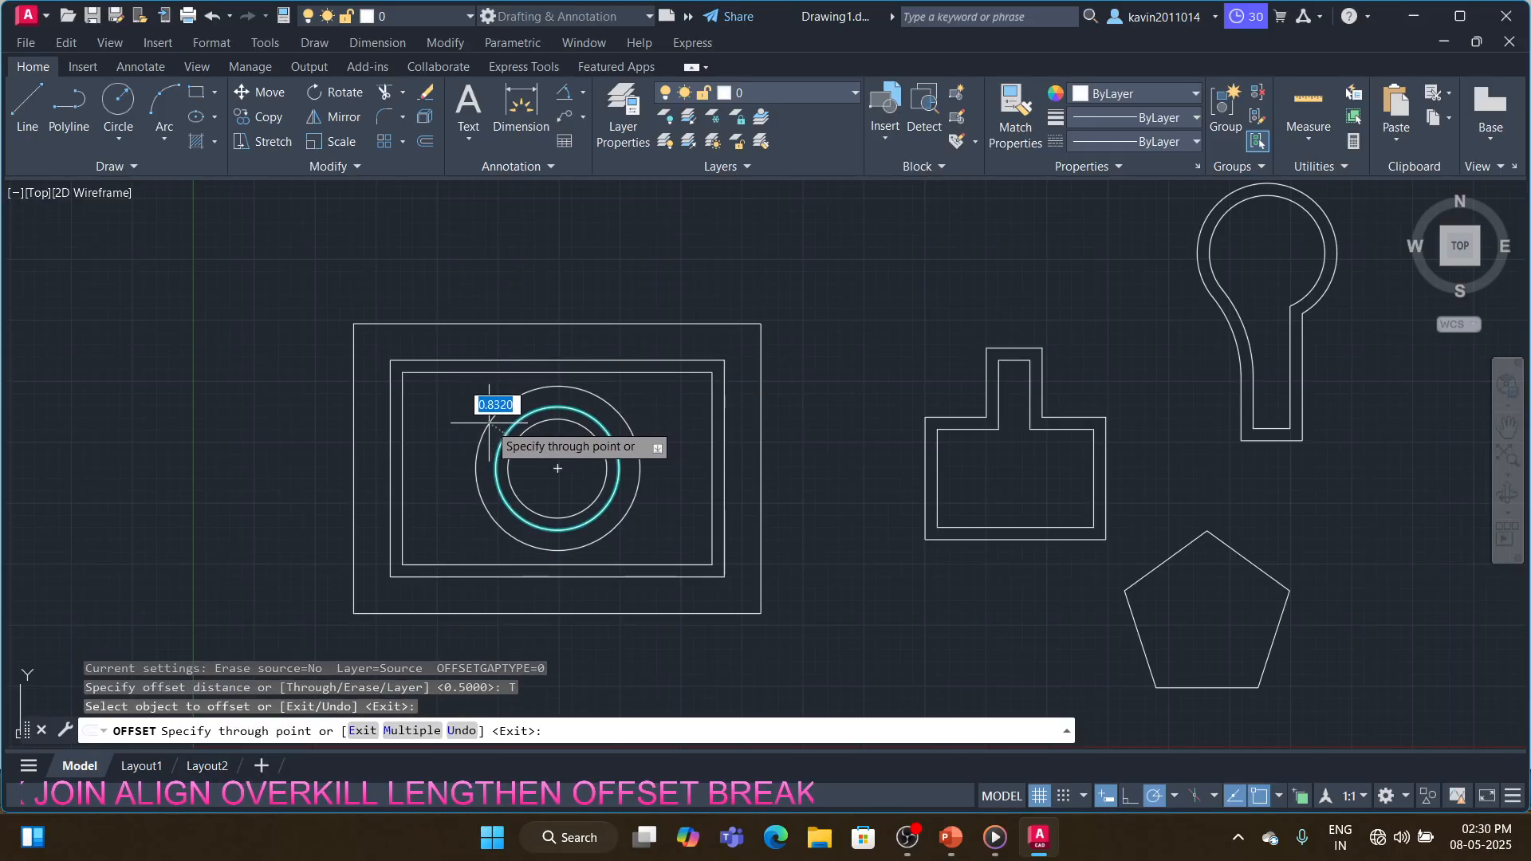
click(491, 427)
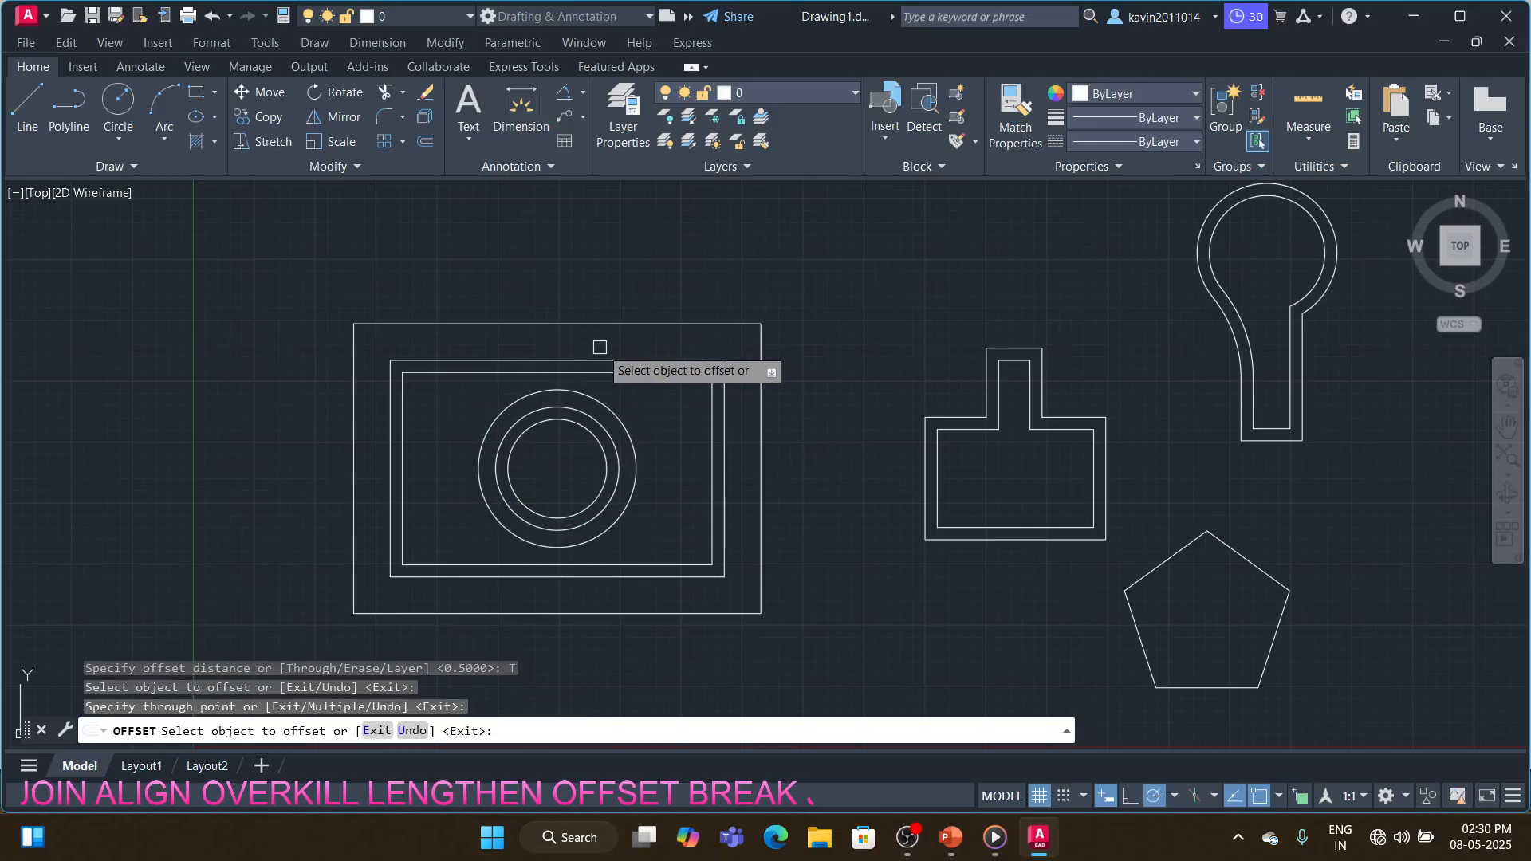
click(614, 324)
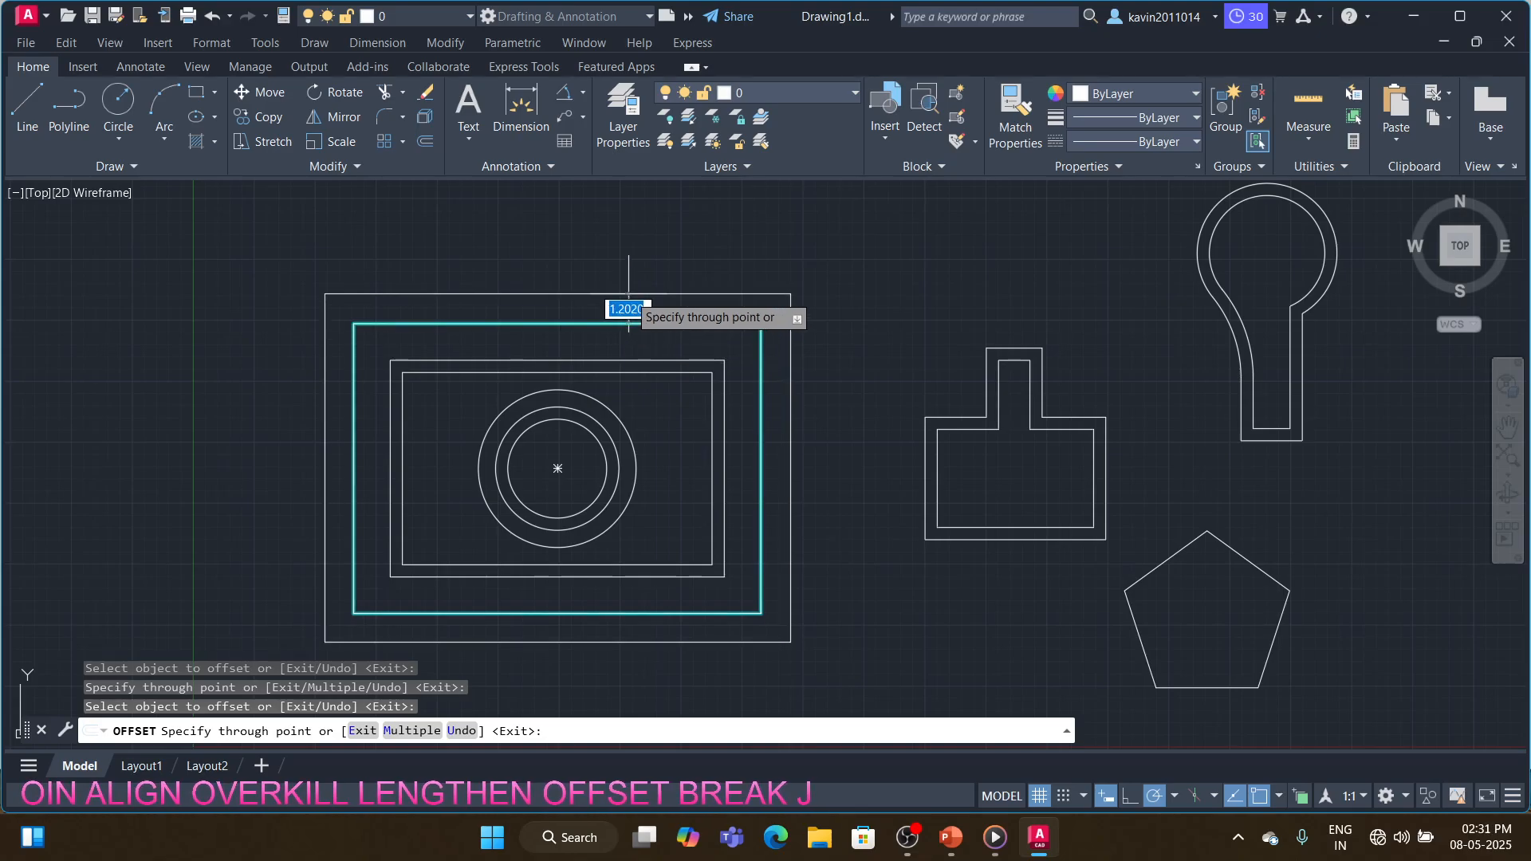
click(664, 323)
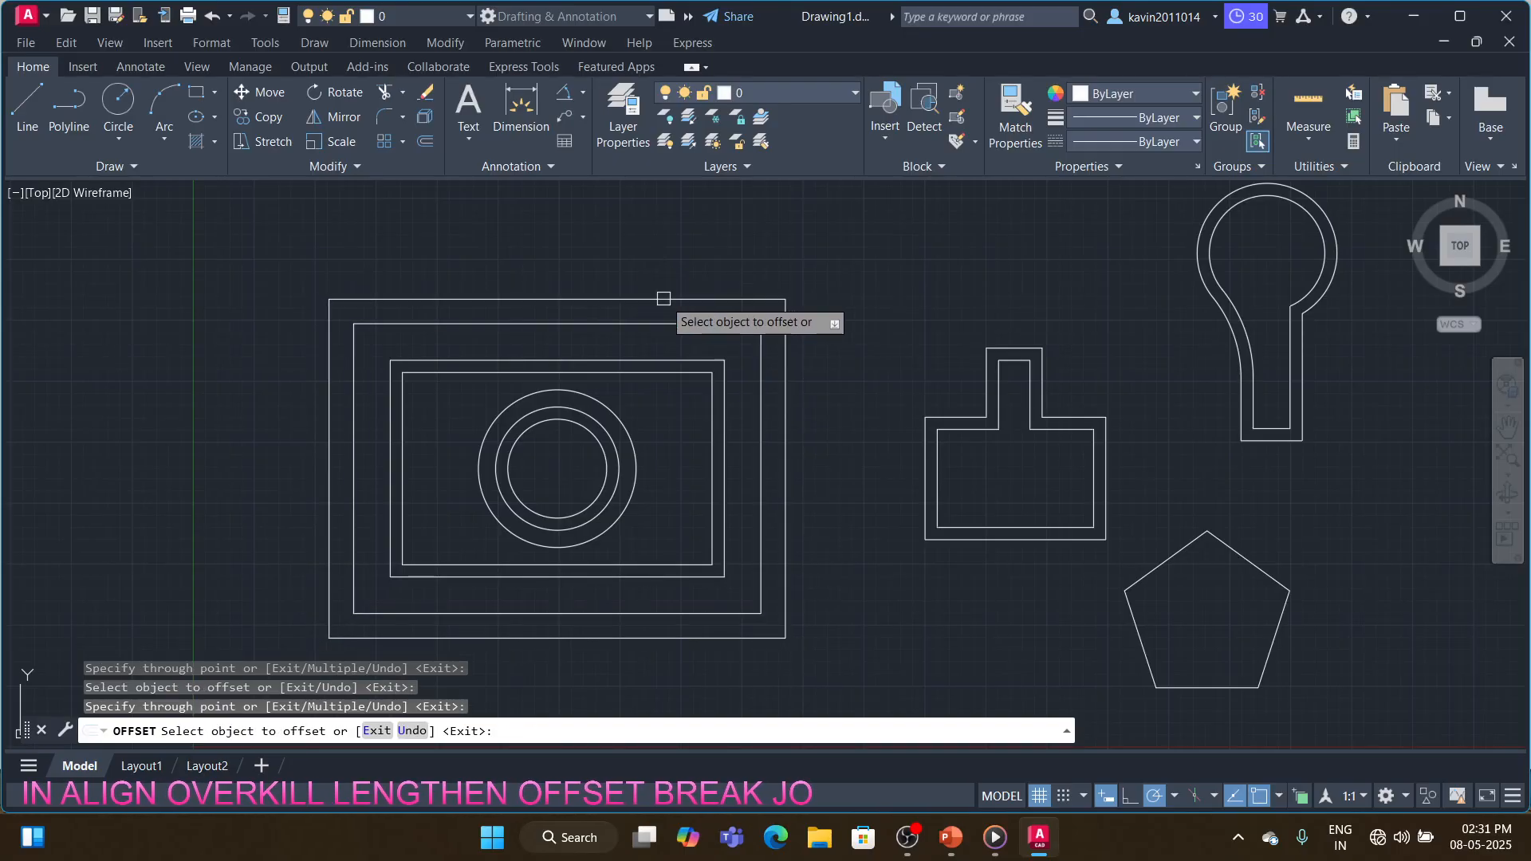
- Offset the original stepped outline outward through a point about 1.19 away and leave the Offset command
click(989, 348)
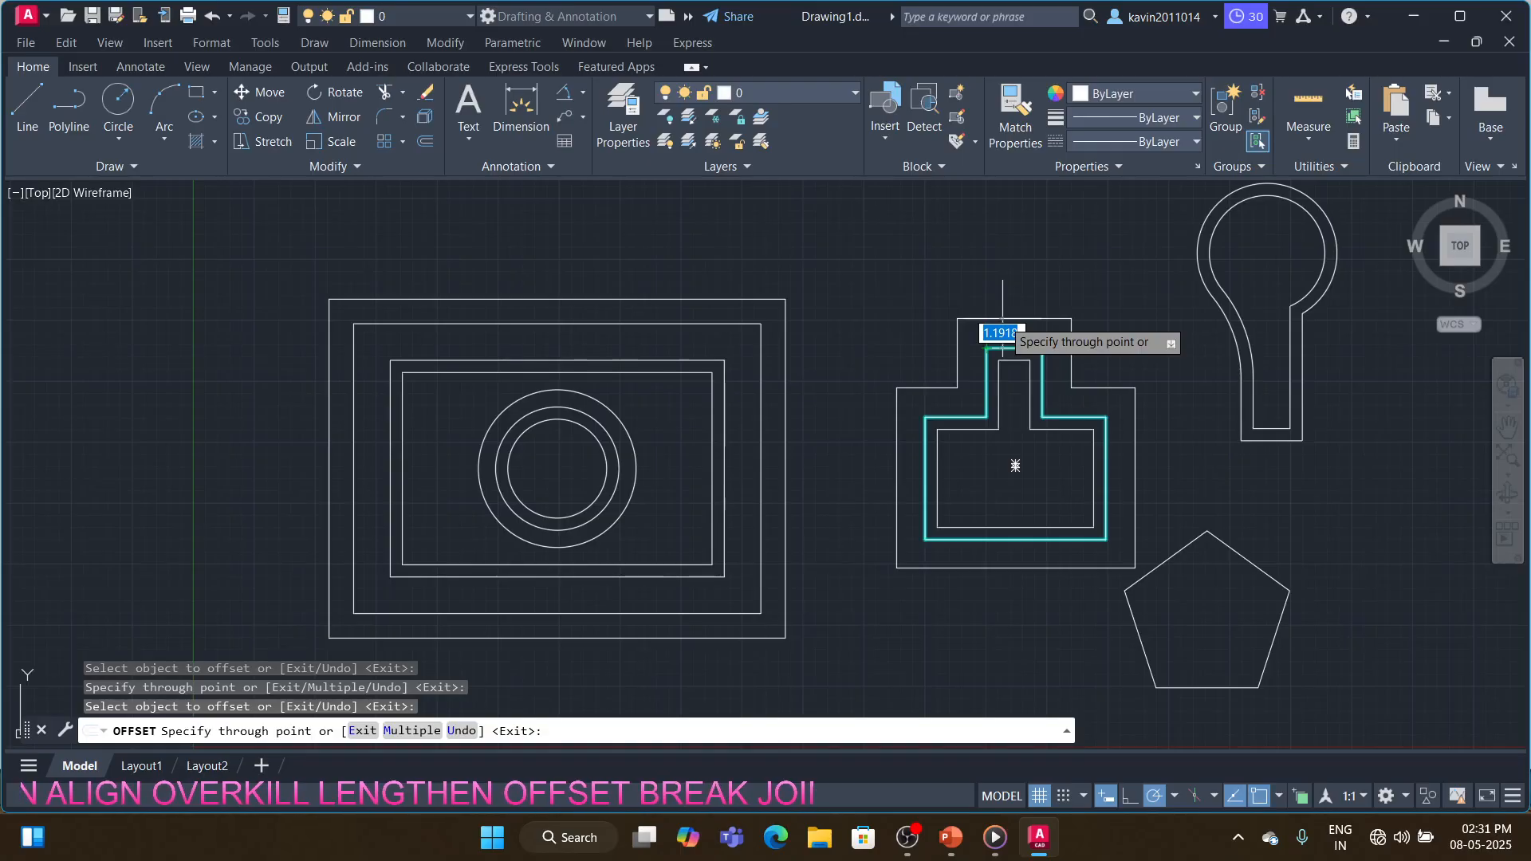
click(1002, 350)
click(1003, 319)
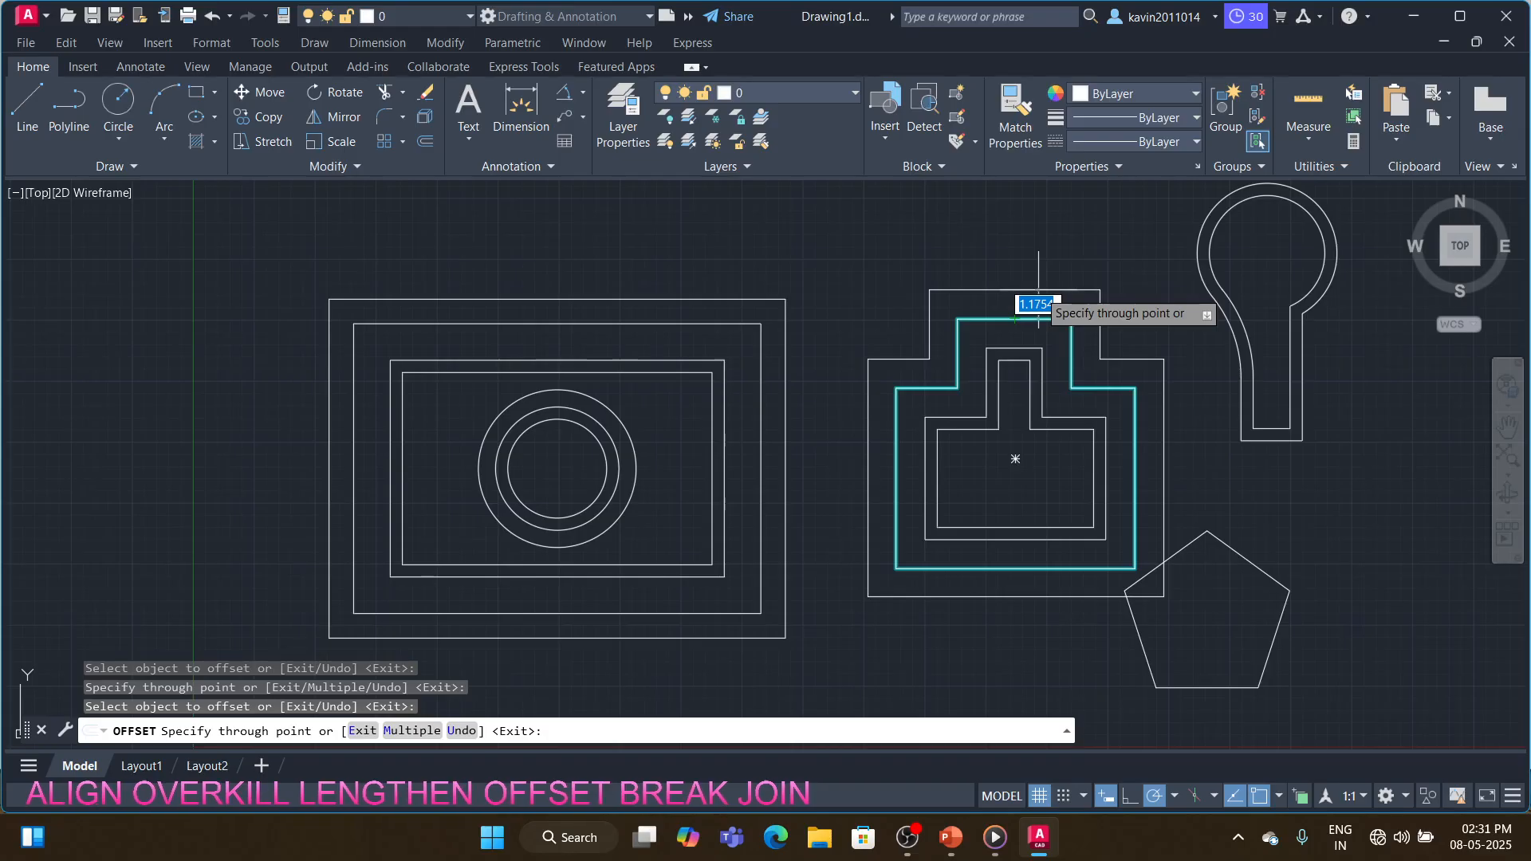
key(Escape)
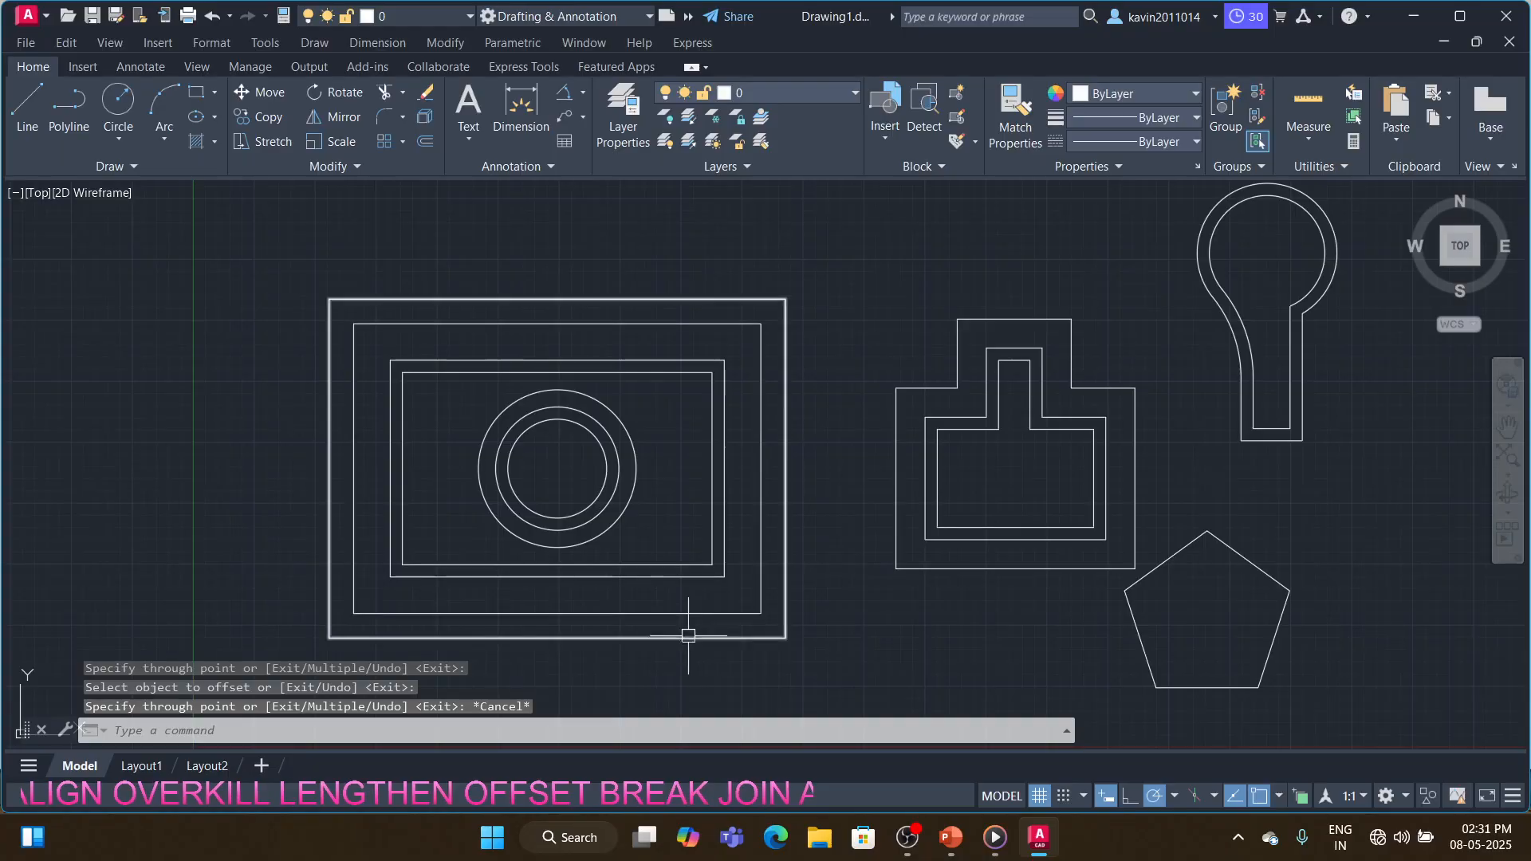
- Turn on Offset's Erase source option and offset the outermost rectangle outward by a distance of 1
key(Return)
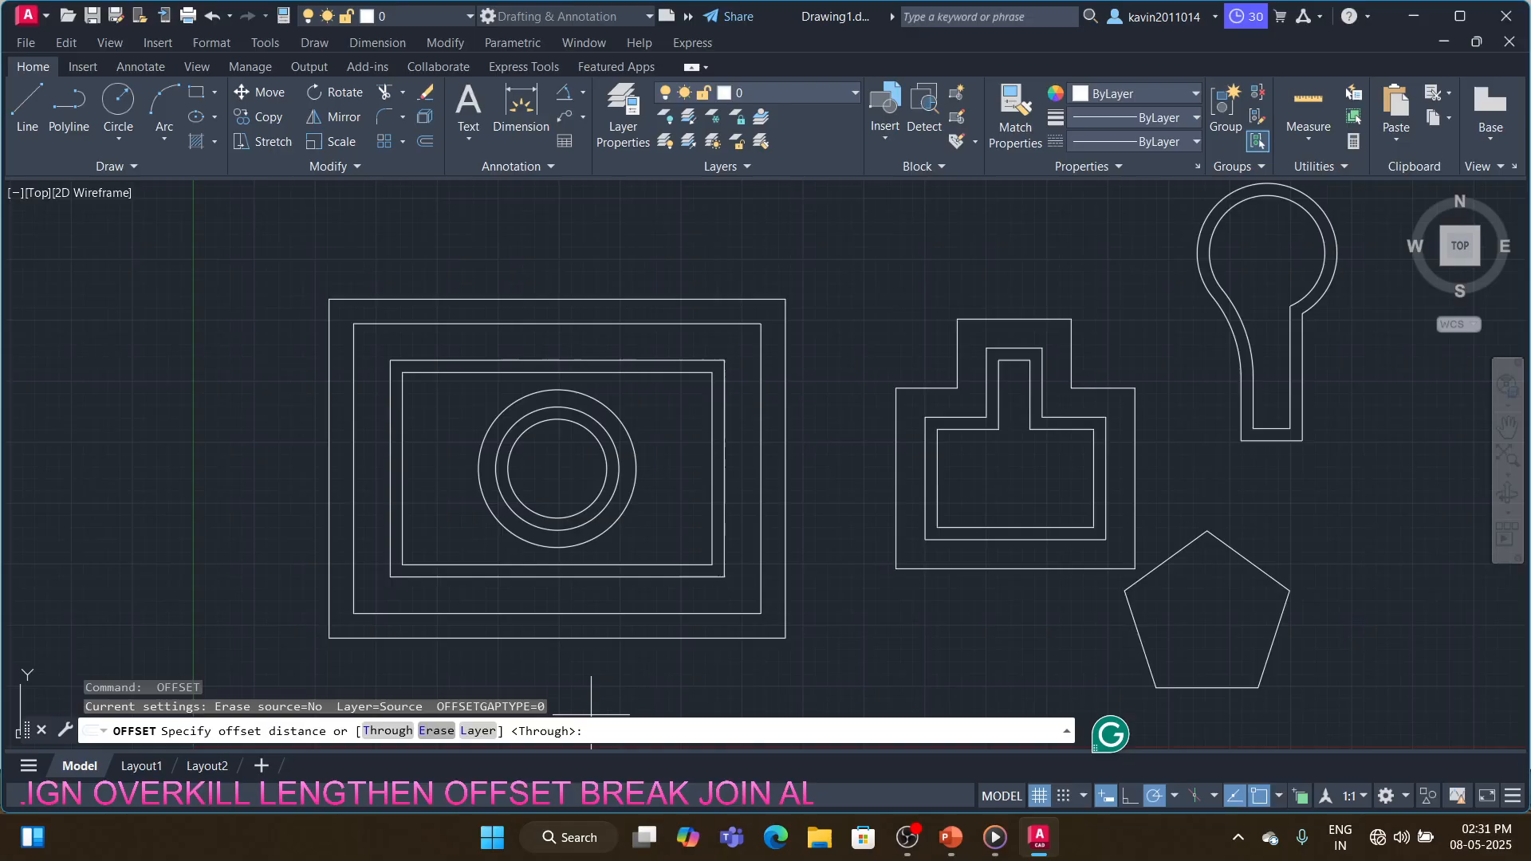
click(436, 731)
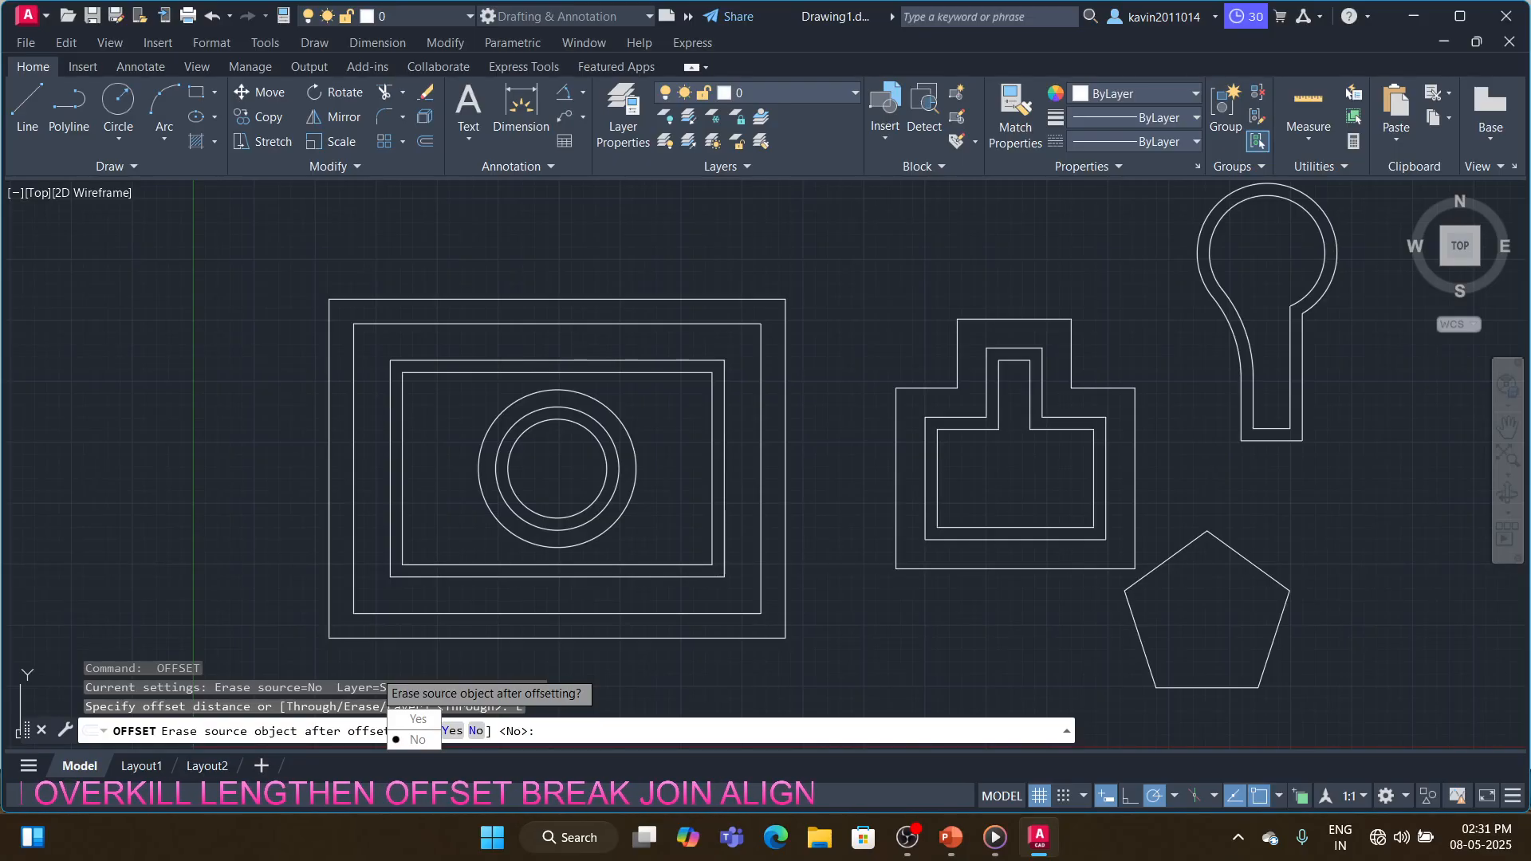
click(418, 720)
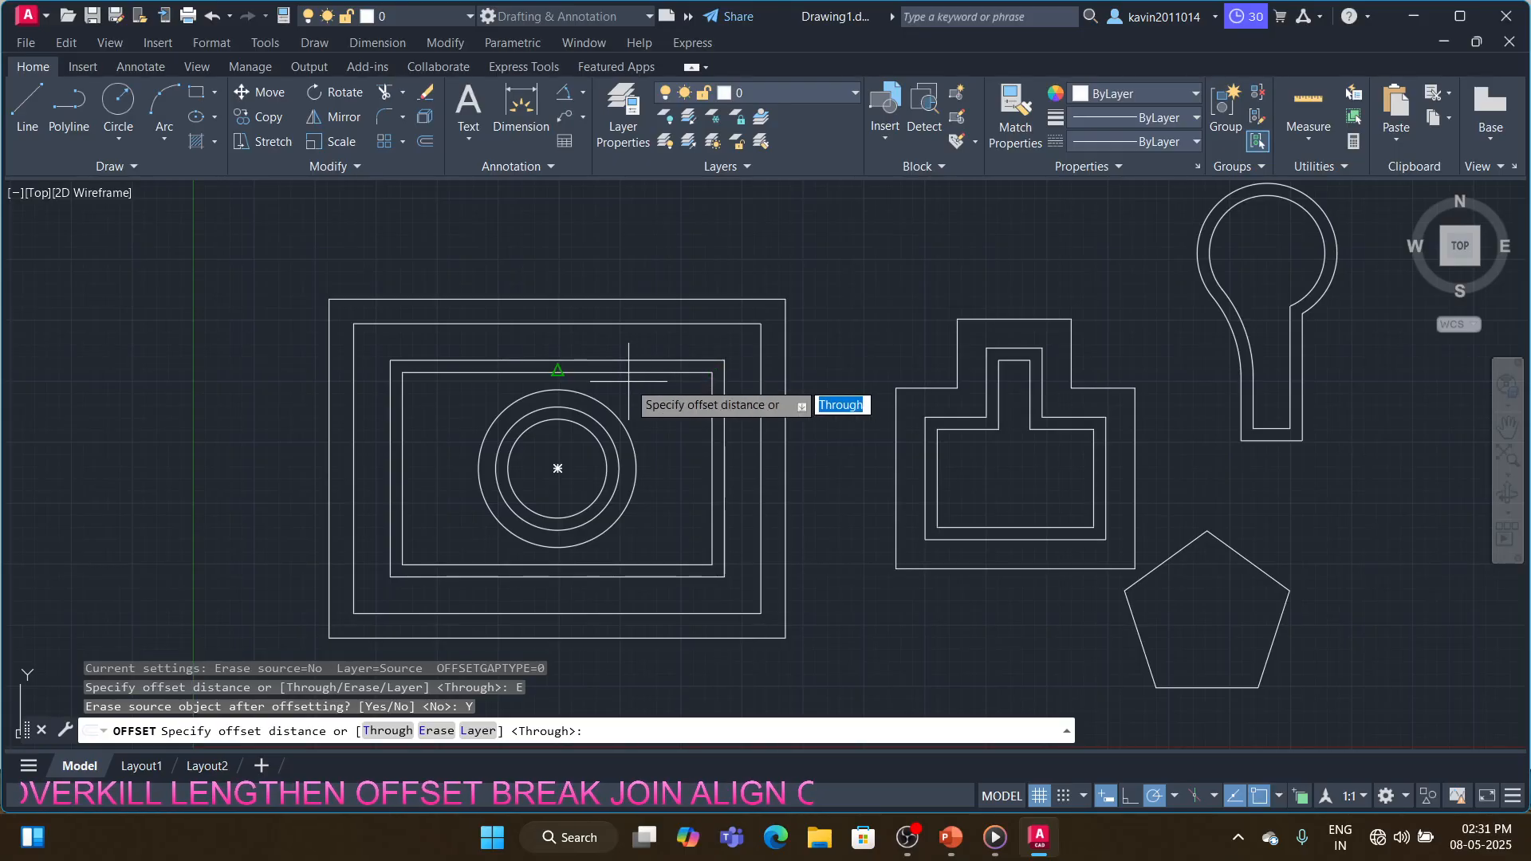
text(1)
key(Return)
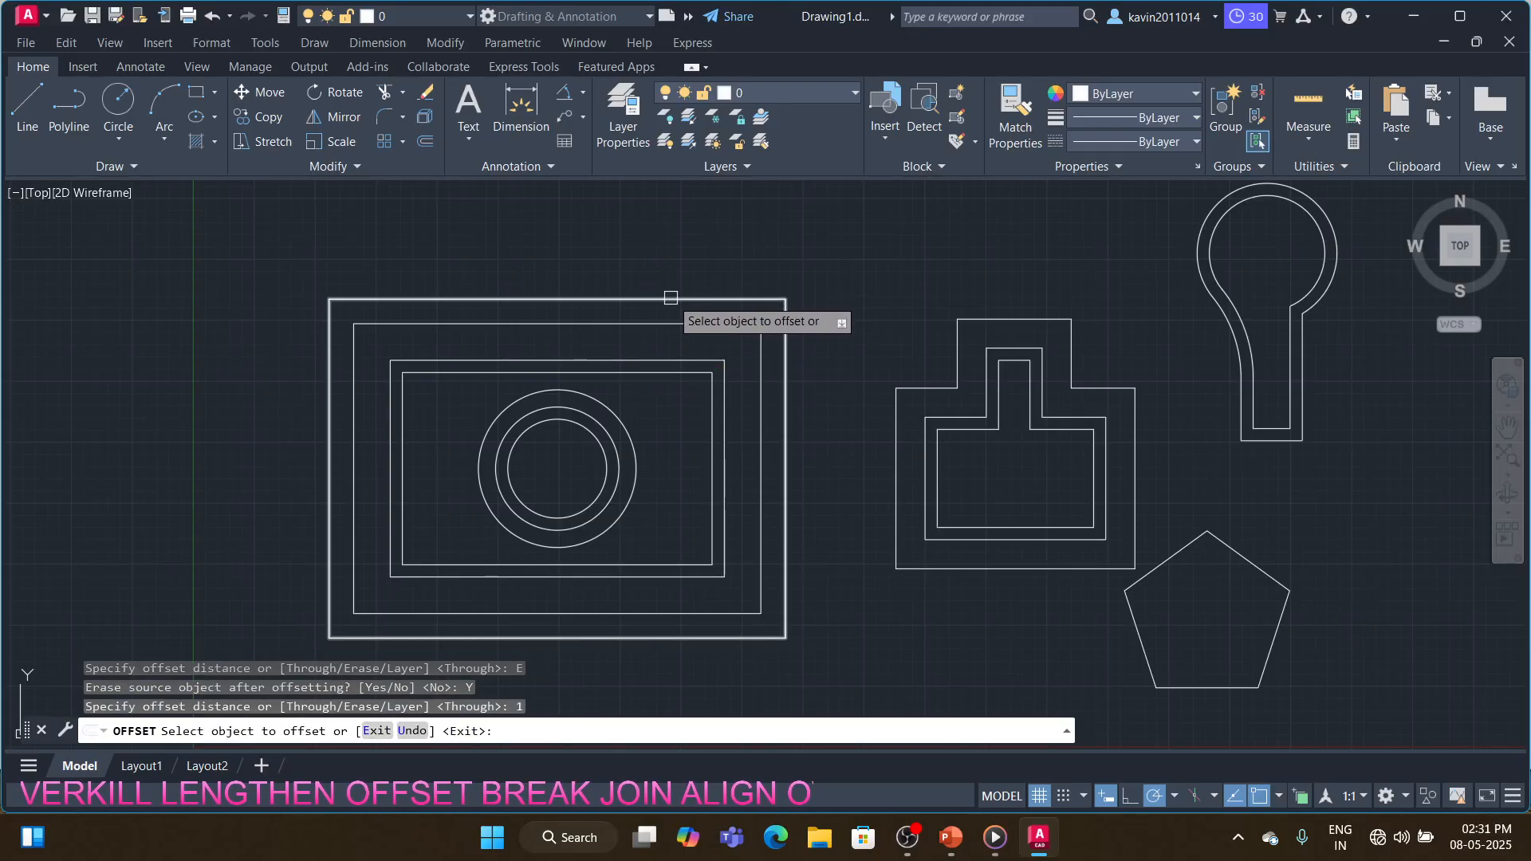
click(671, 300)
click(694, 285)
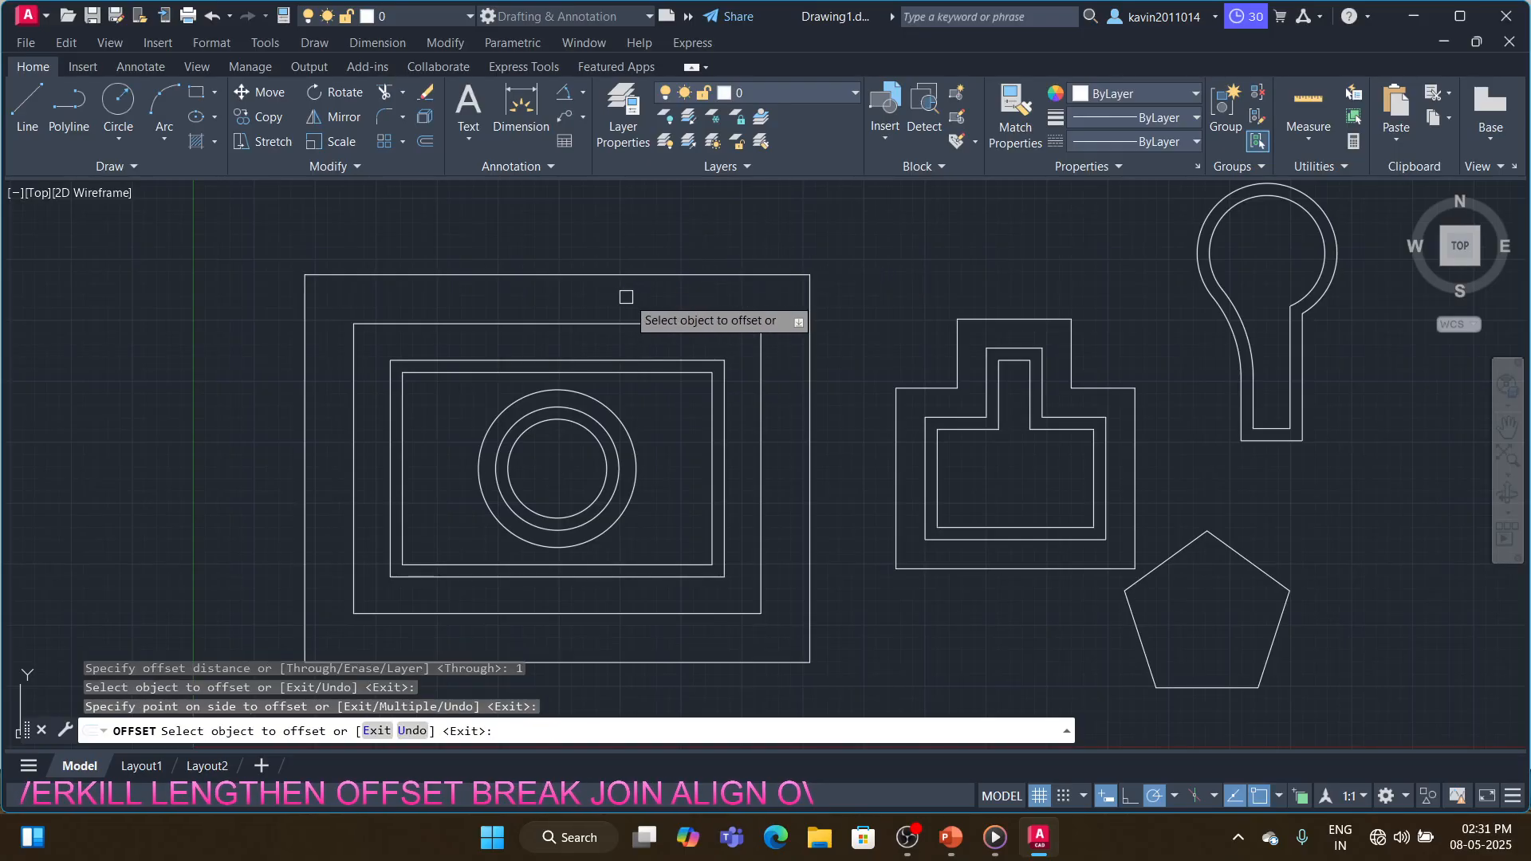
- Try offsetting the outermost stepped outline outward by 1 with its source erased, undo it and end the Offset command
click(958, 338)
click(961, 292)
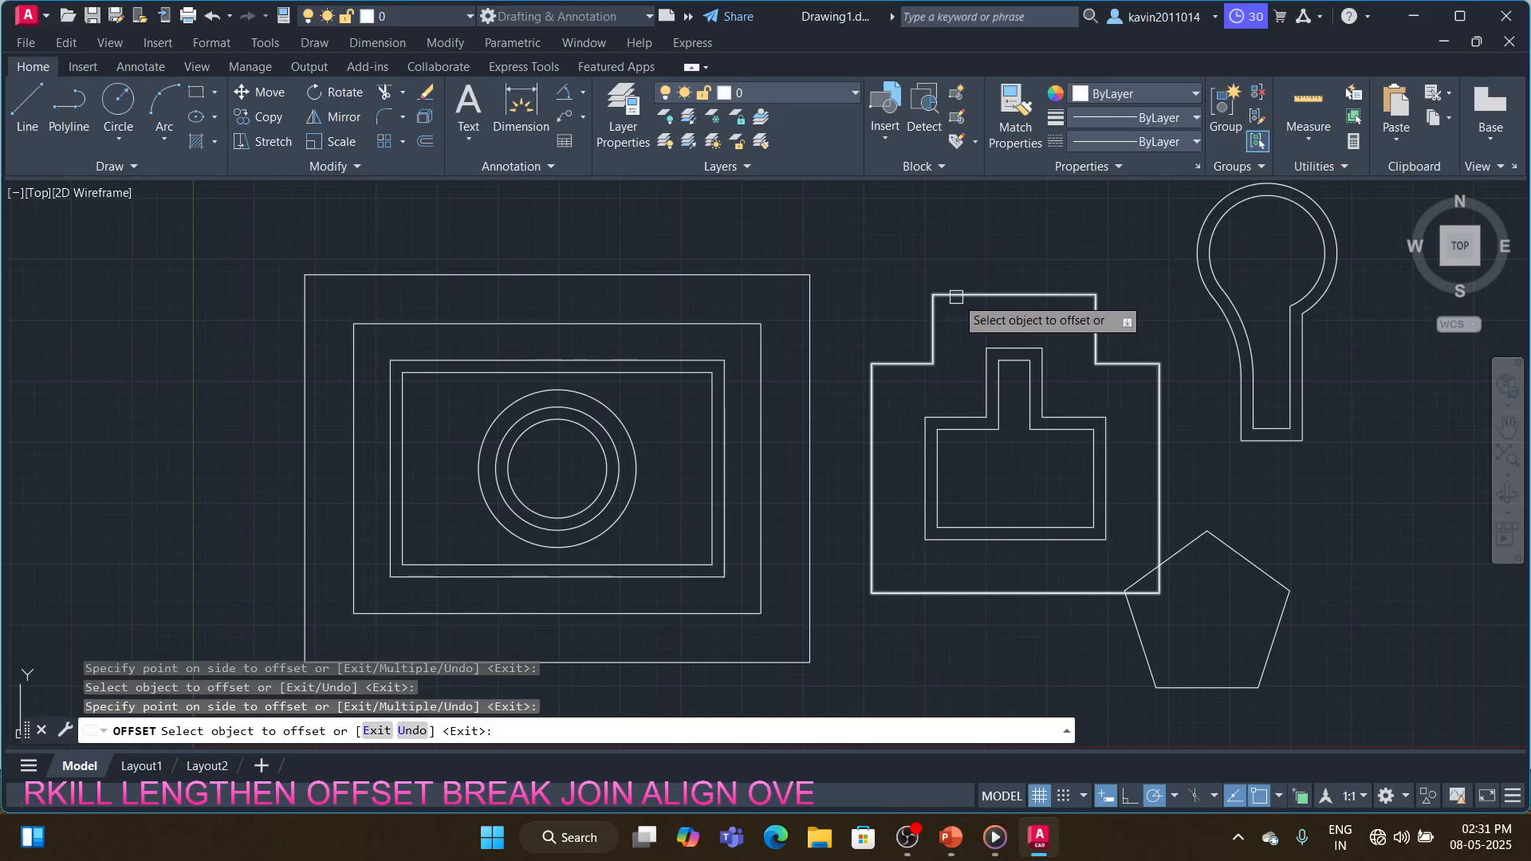
text(u)
key(Return)
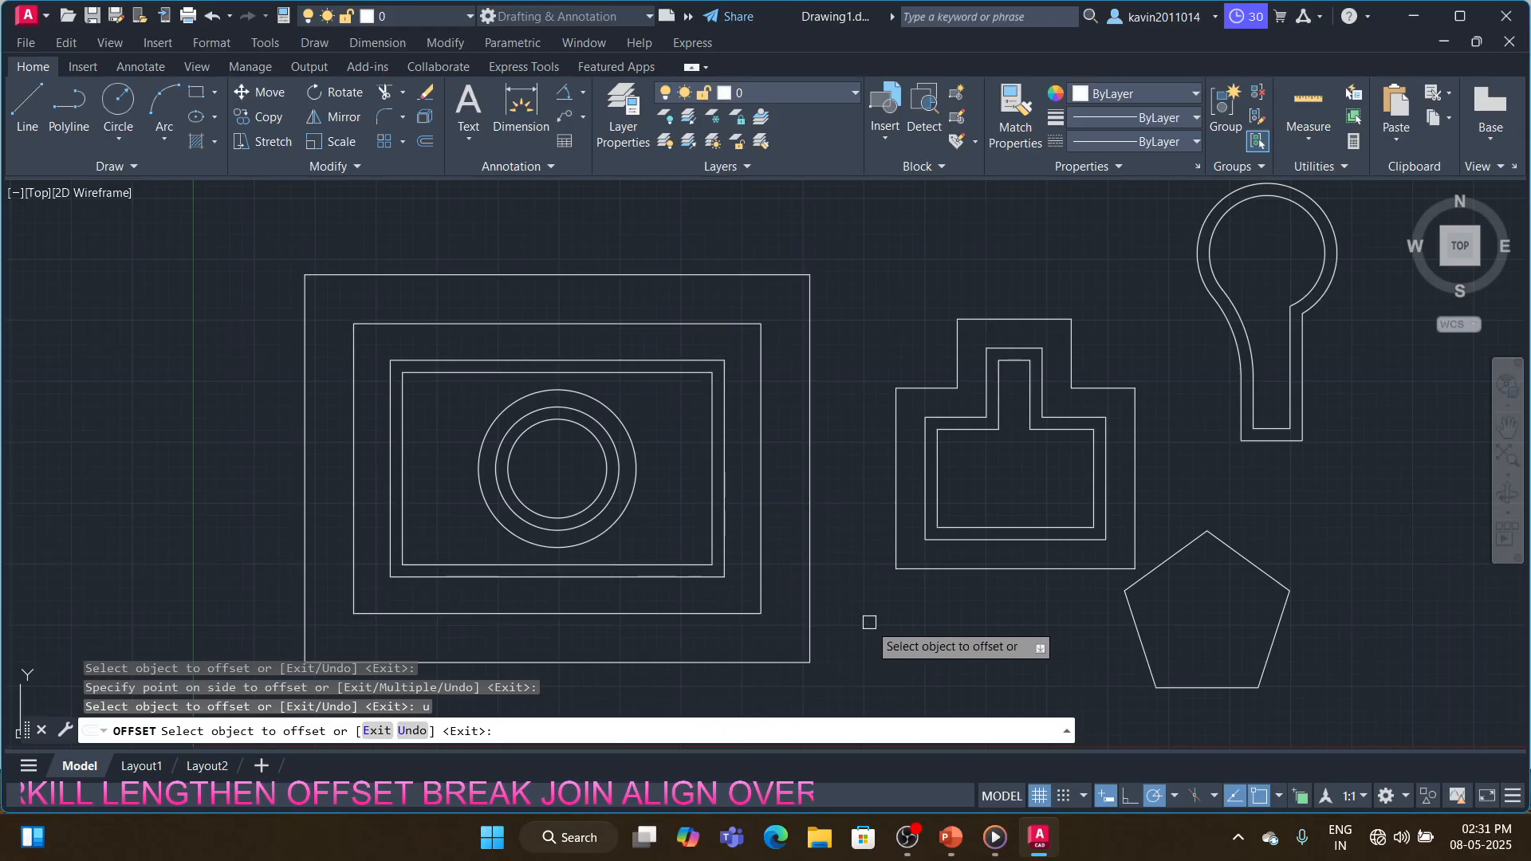
key(Return)
- Set Offset's Erase source option back to No and offset the pentagon inward by 1.5, leaving the command
key(Return)
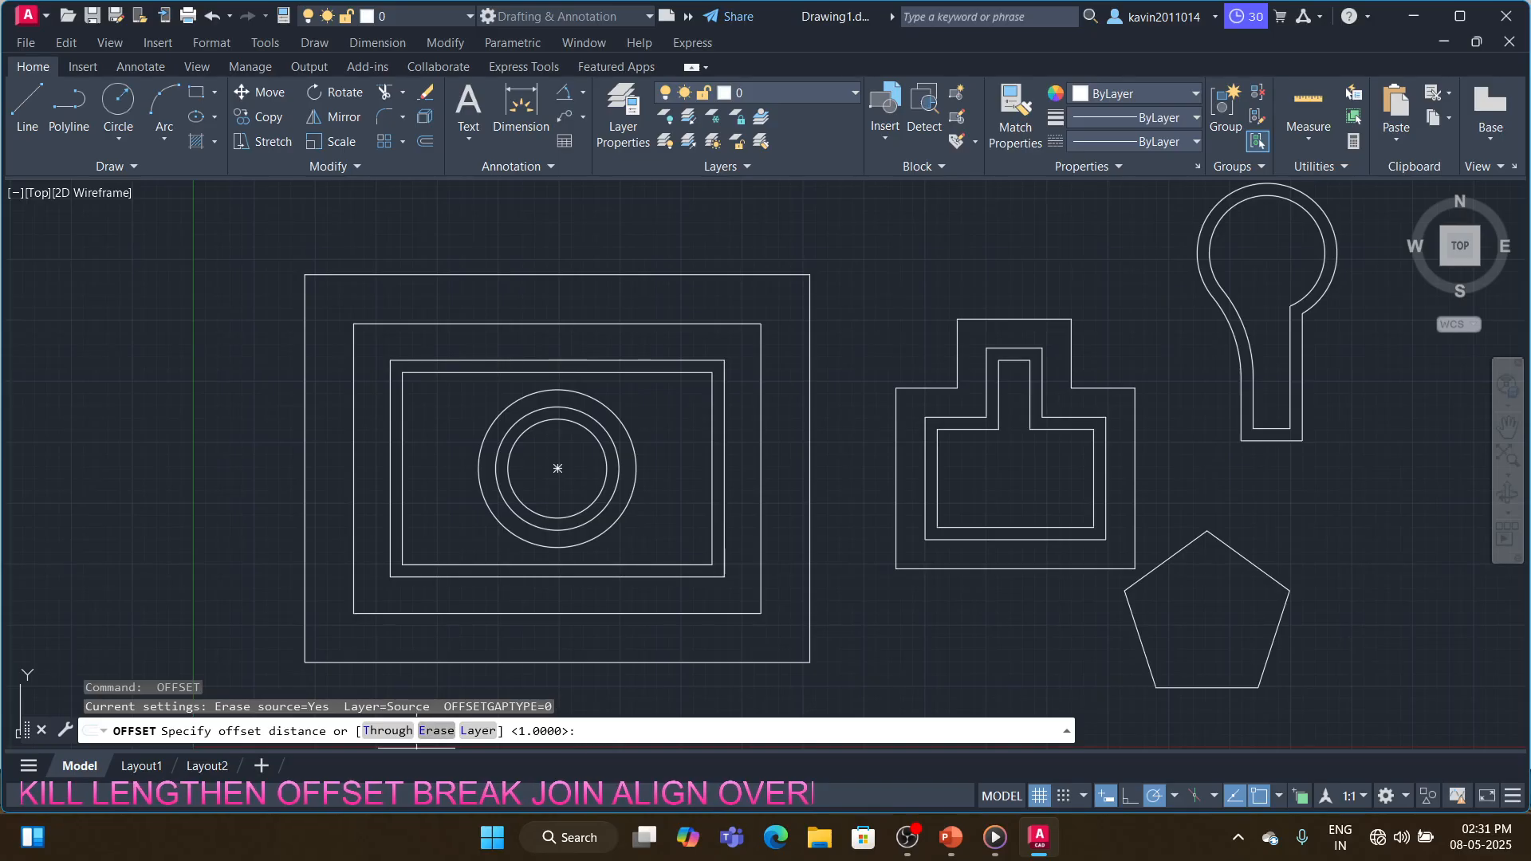
right_click(417, 732)
click(419, 732)
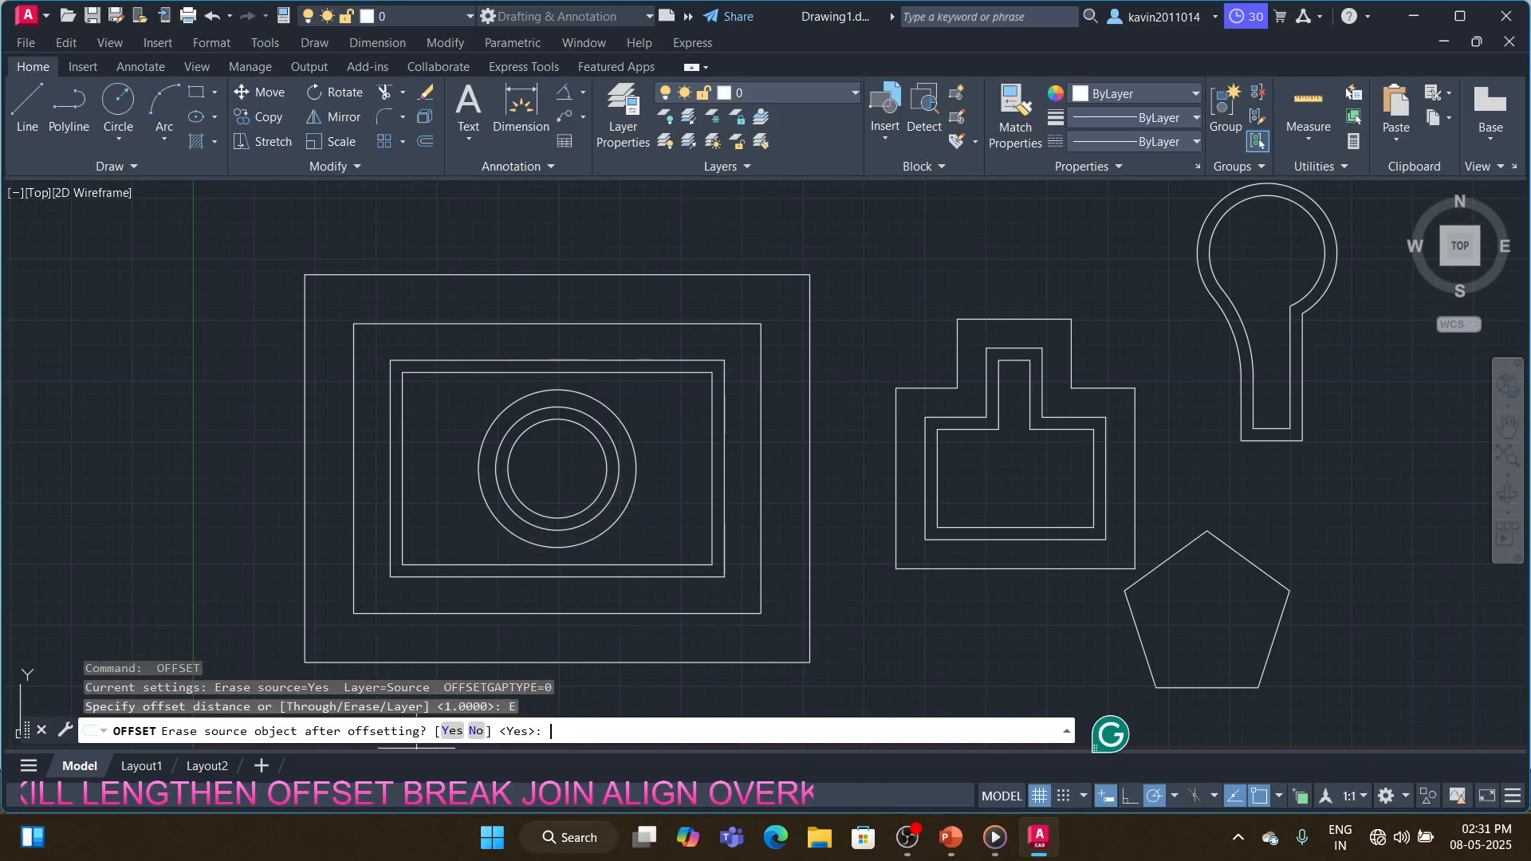
text(n)
key(Return)
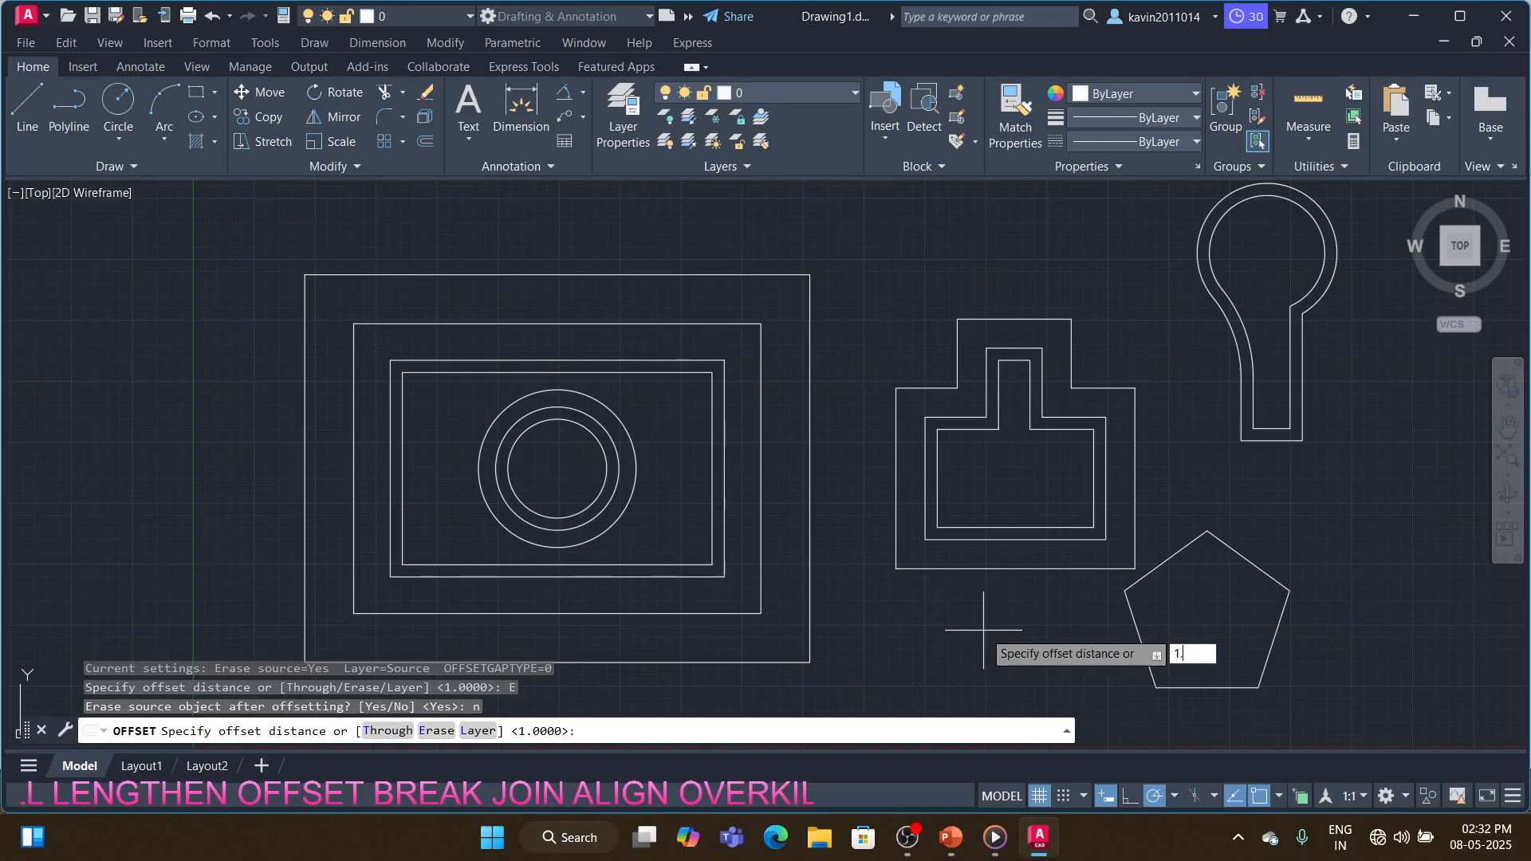
key(Return)
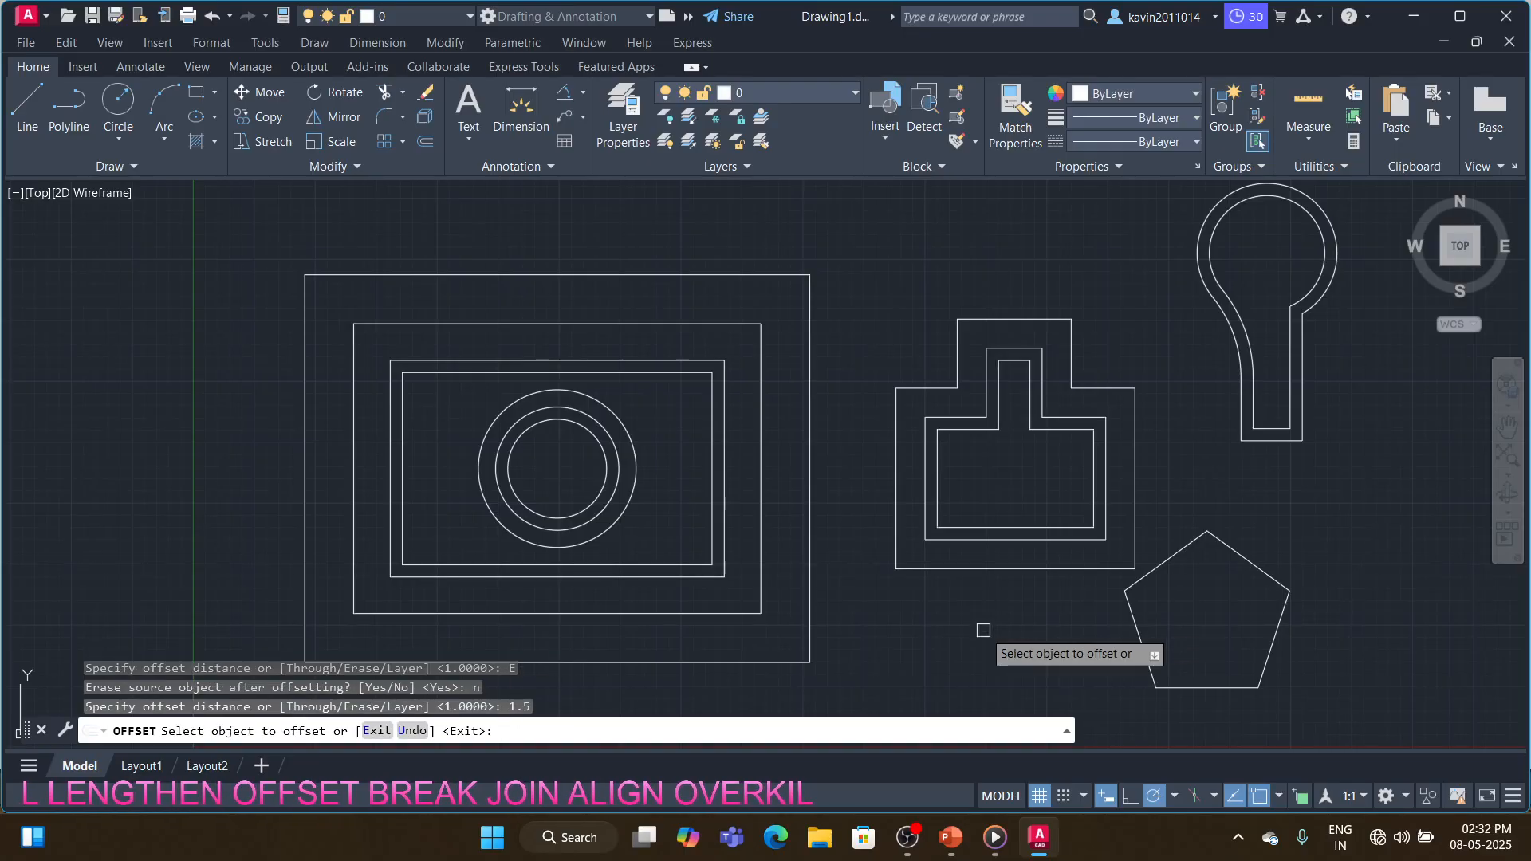
click(1246, 554)
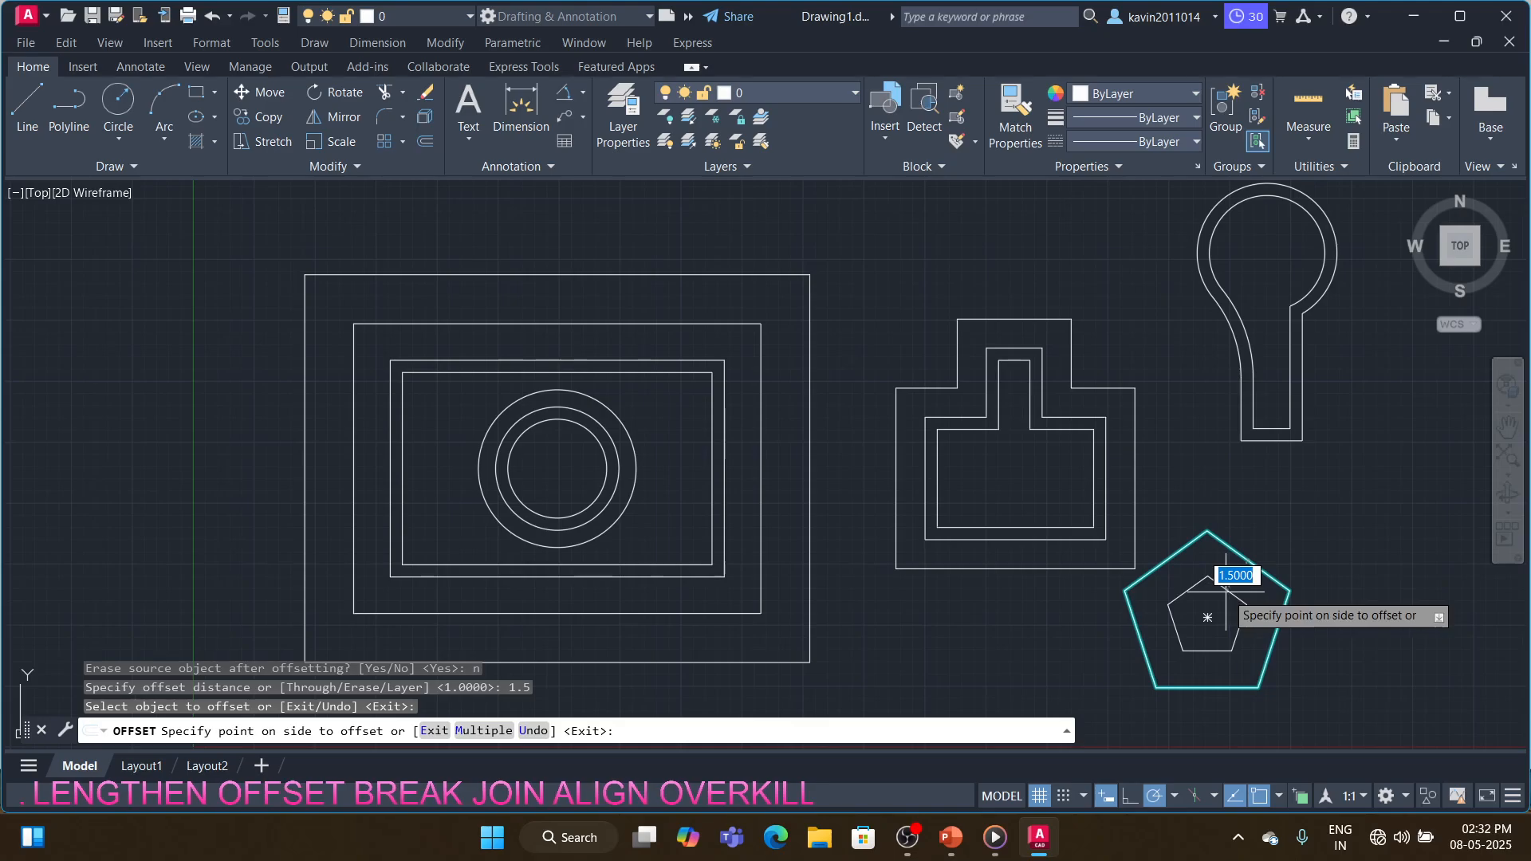
click(1225, 592)
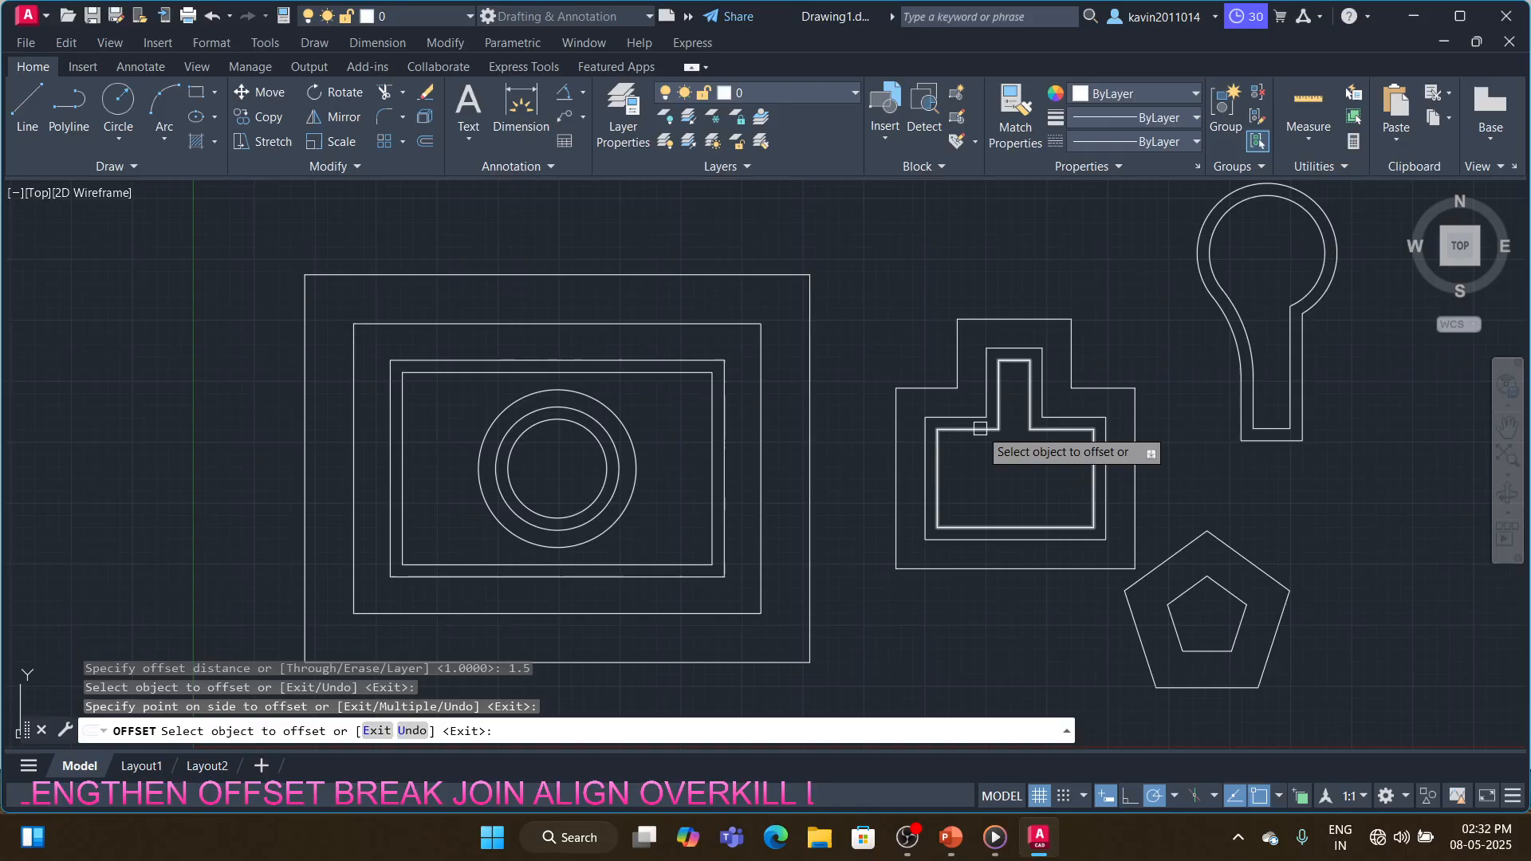
click(957, 359)
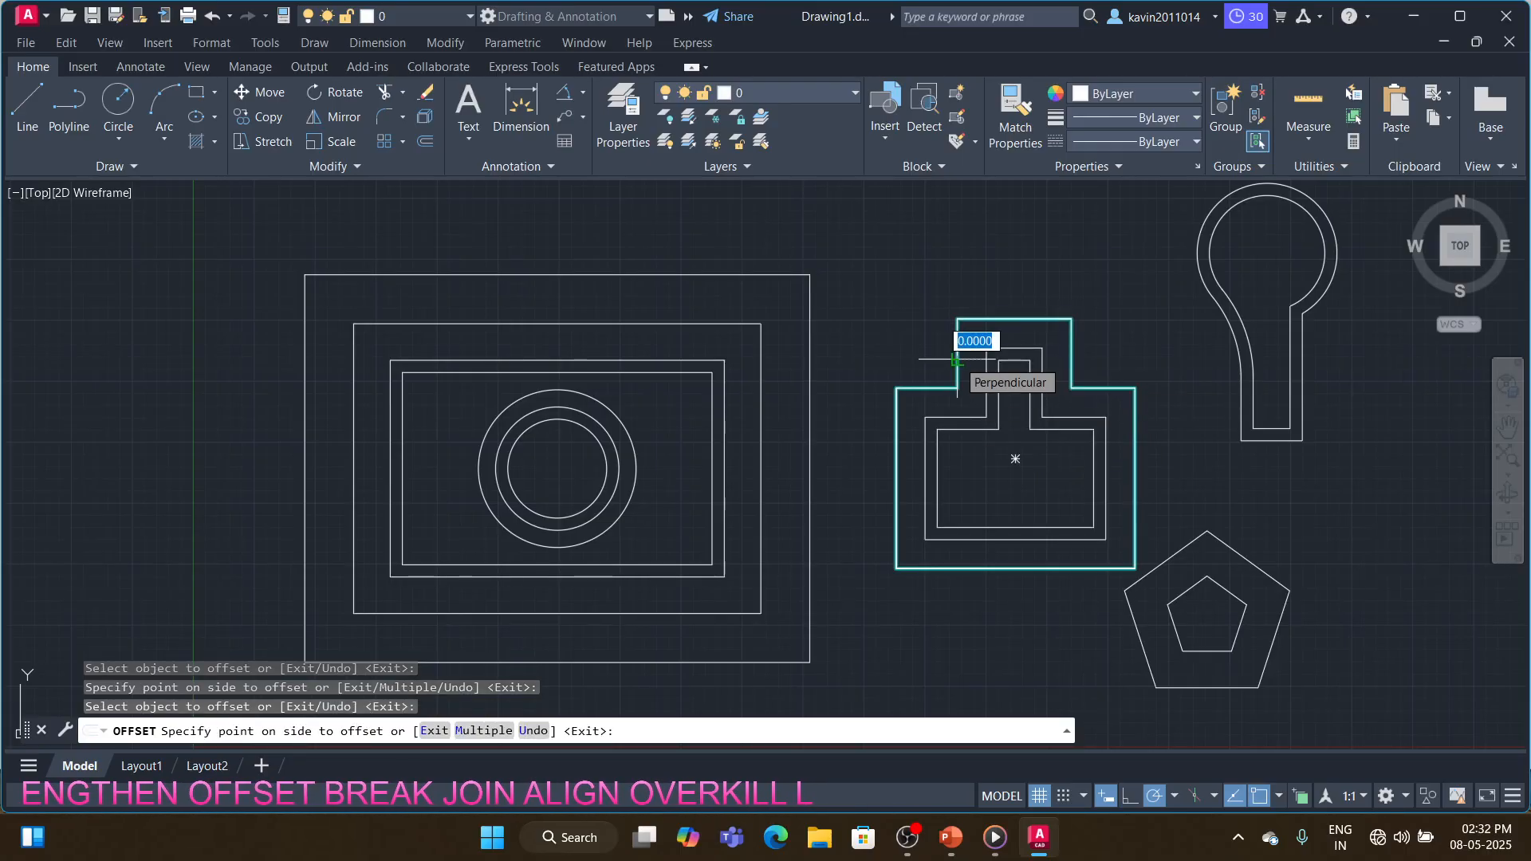
key(Escape)
- Offset the outermost rectangle outward and the innermost circle inward, each by a distance of 0.4
key(Return)
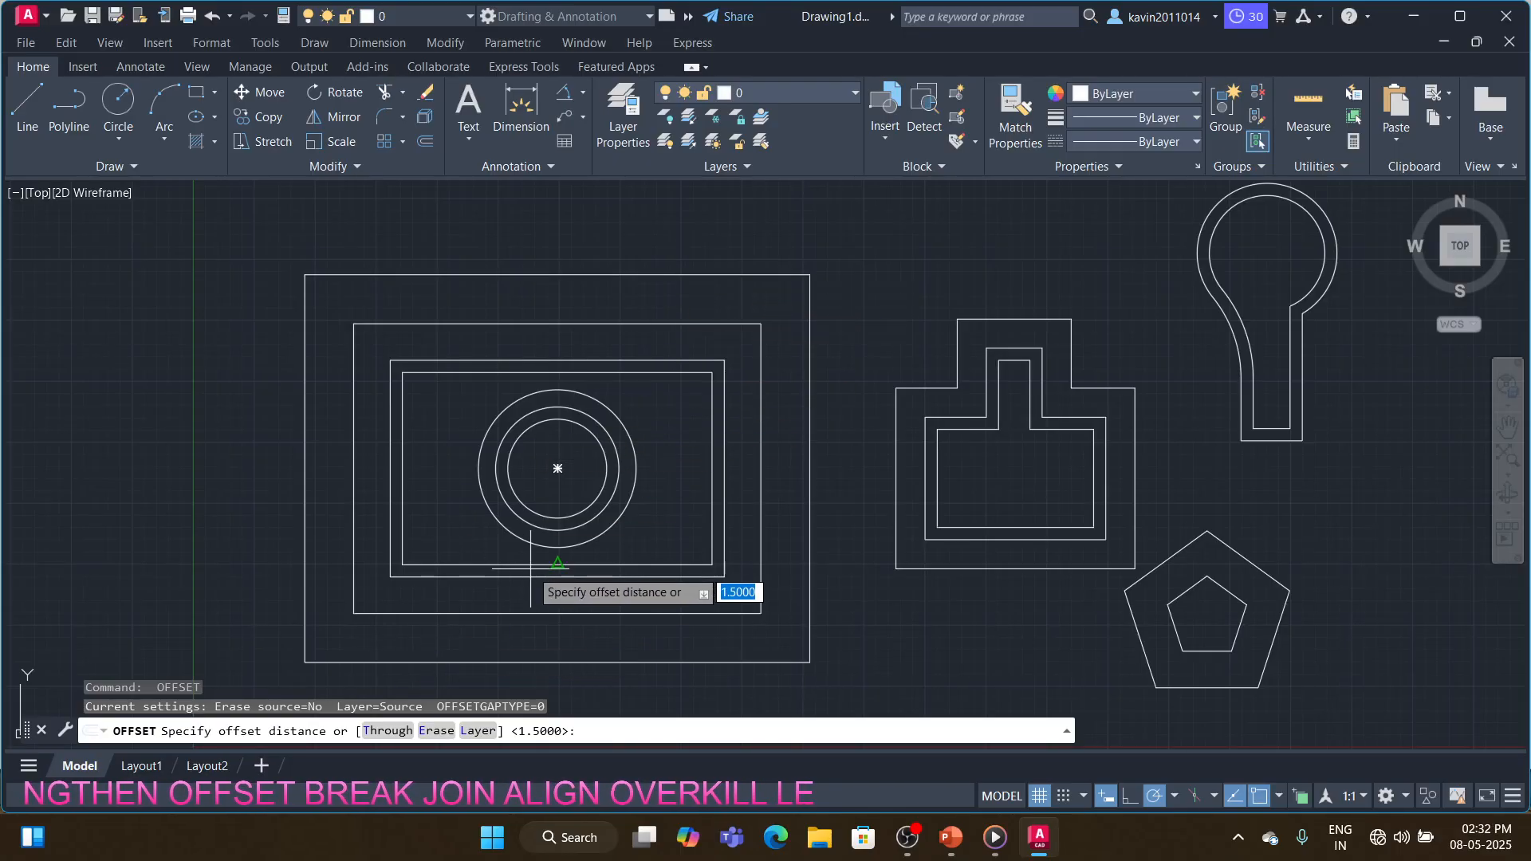
text(.4)
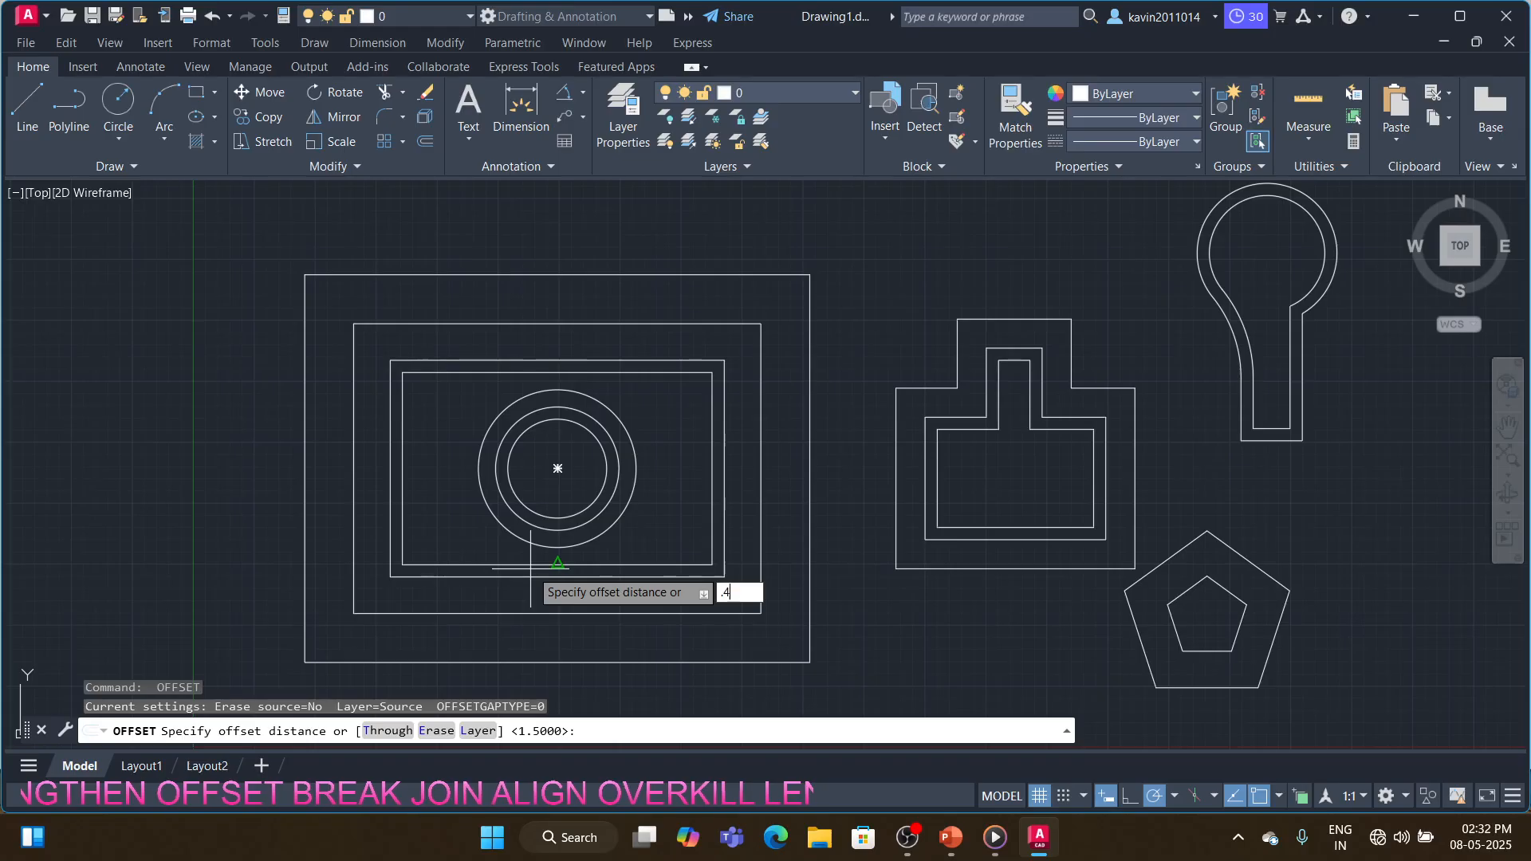
key(Return)
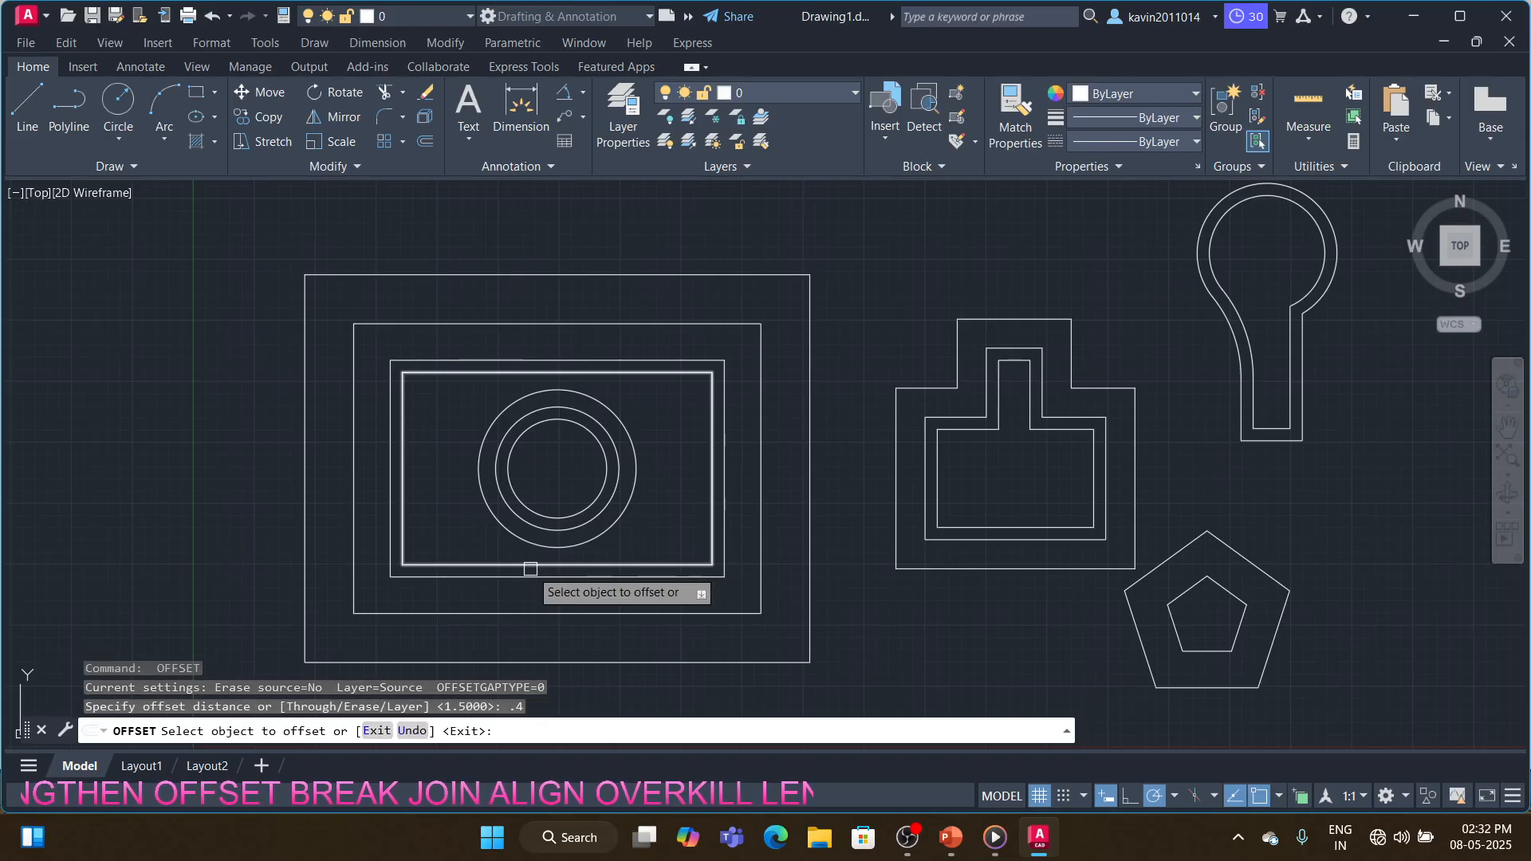
click(725, 276)
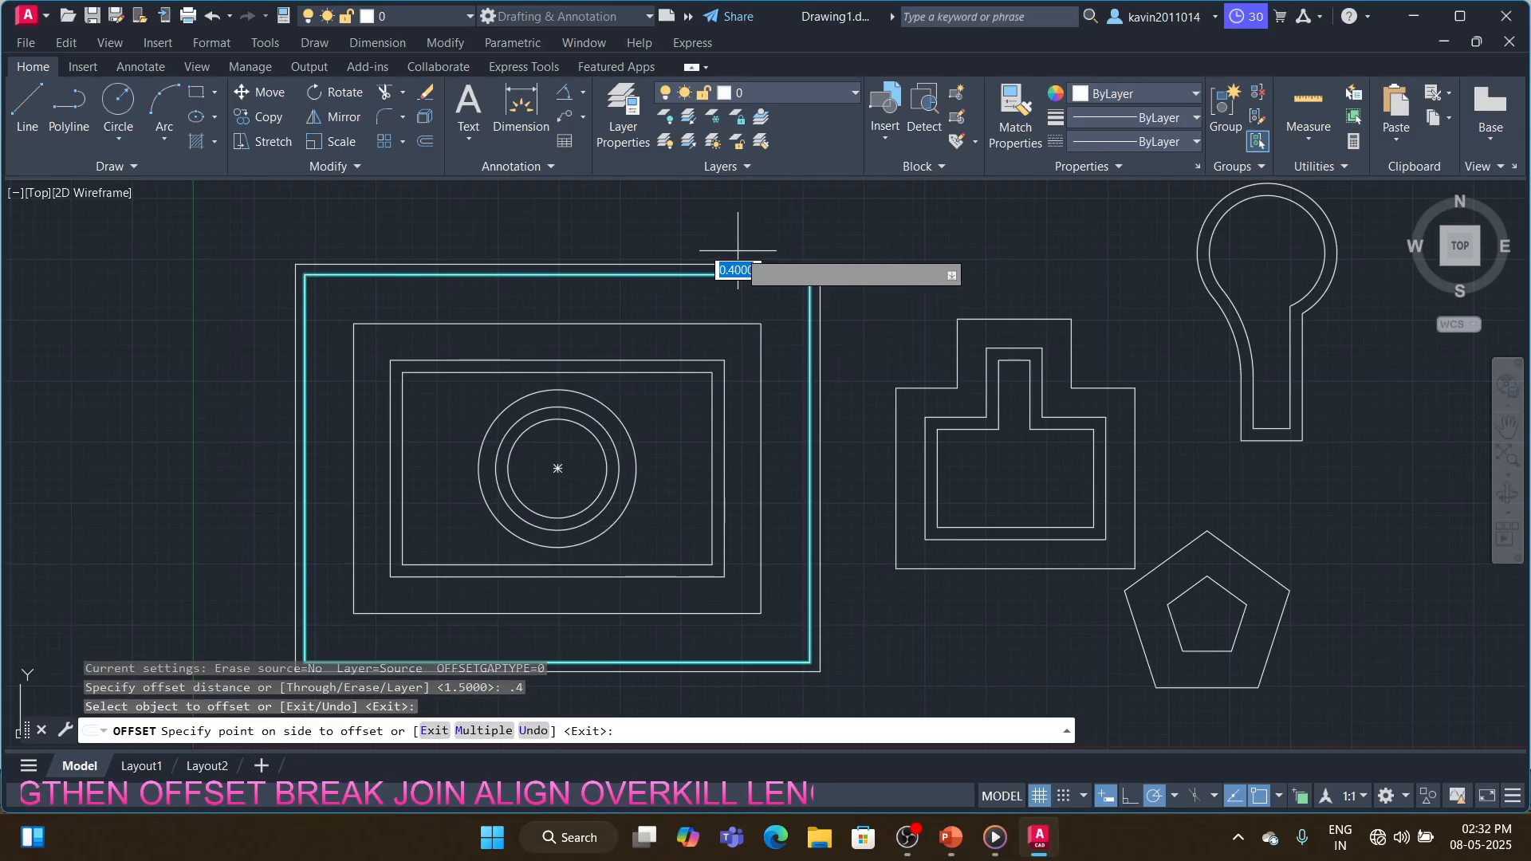
click(752, 233)
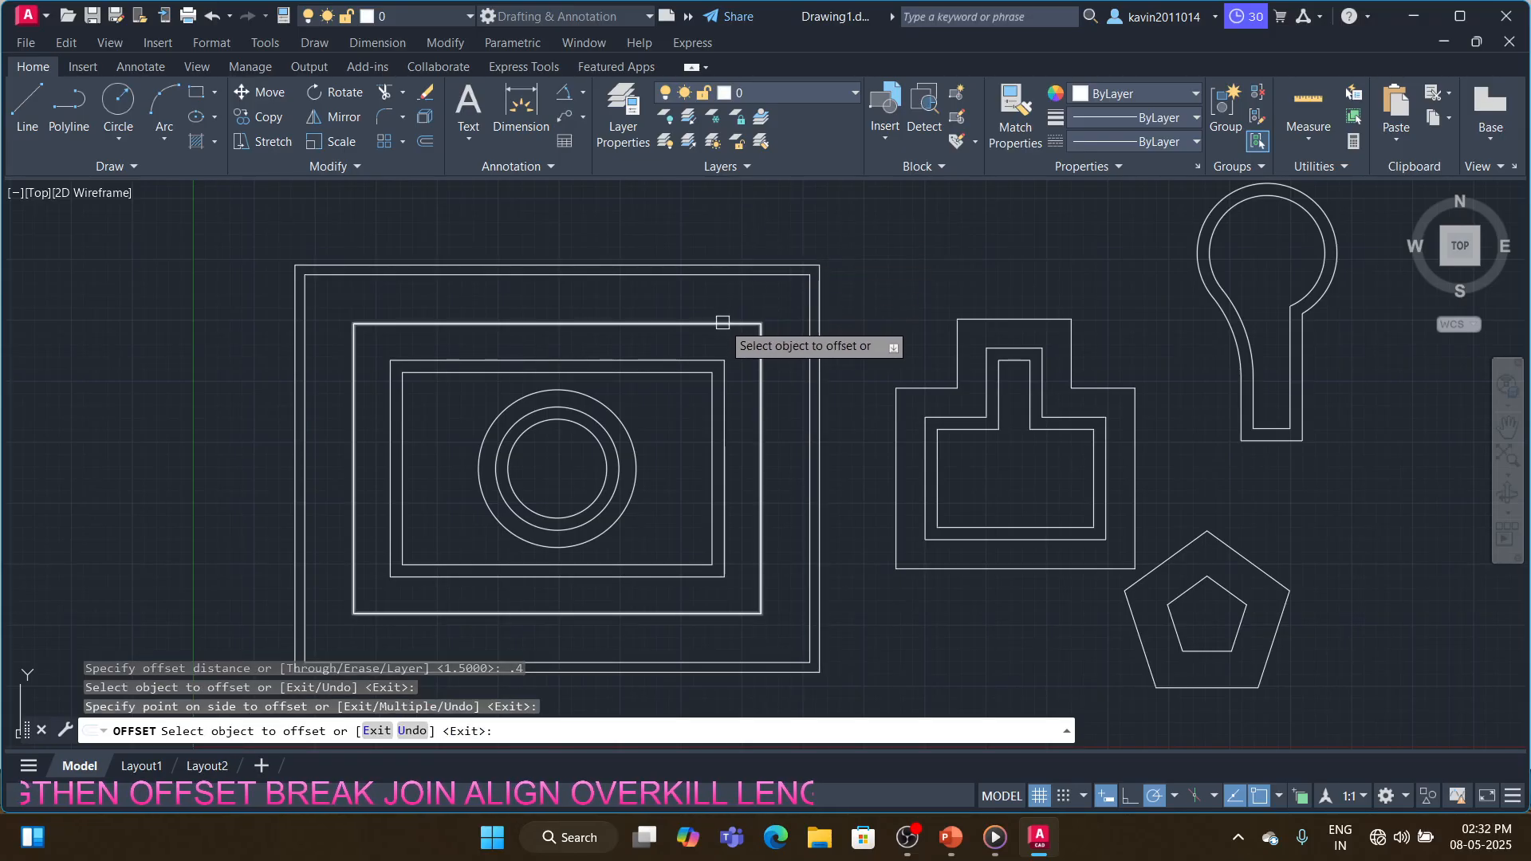
click(592, 435)
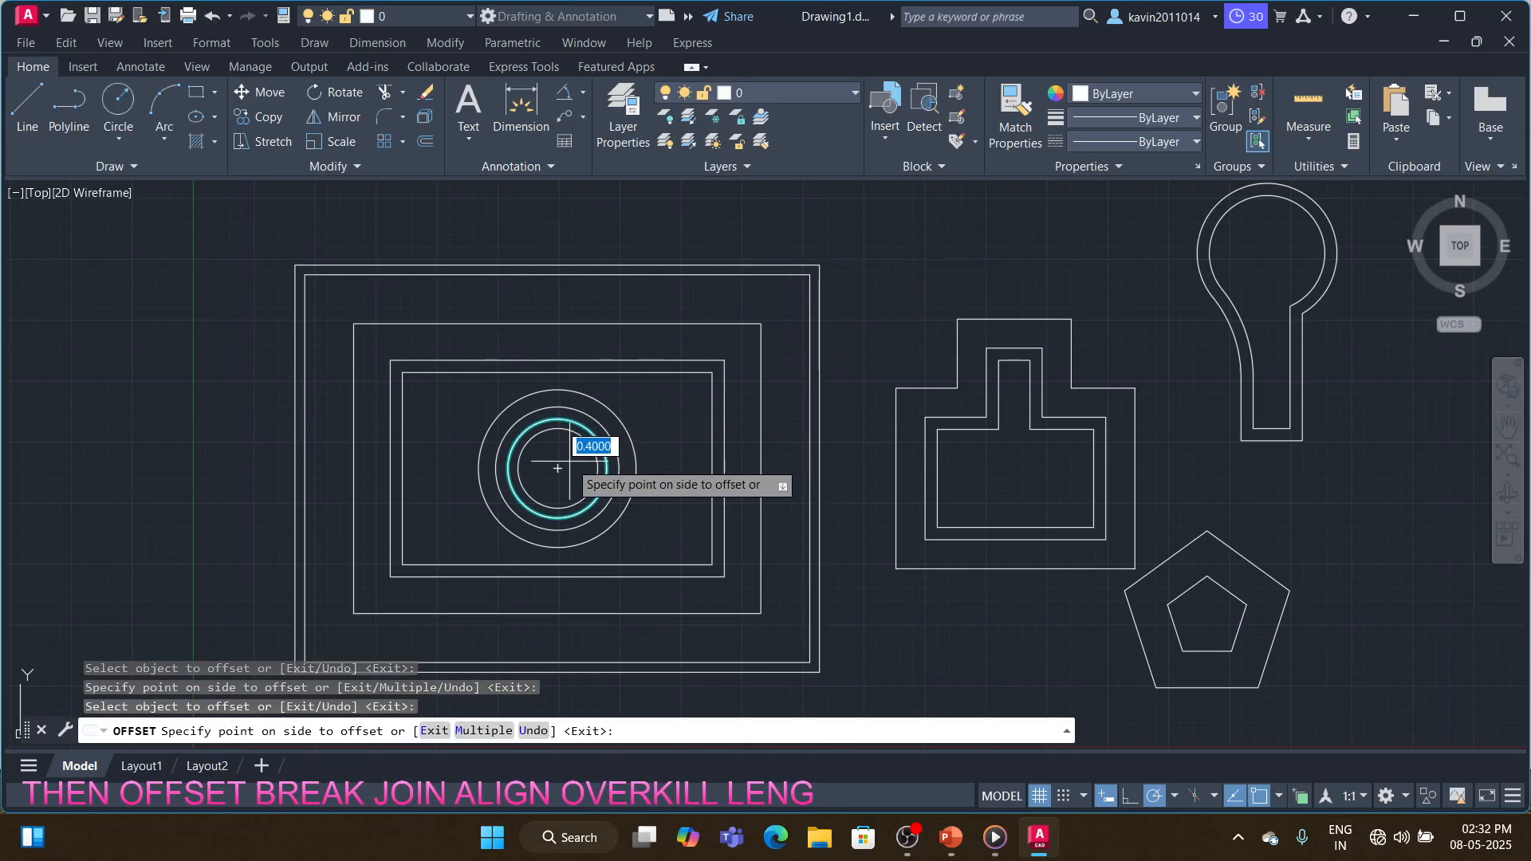
click(570, 461)
- Offset the inner pentagon outward by 0.4 and end the Offset command
right_click(1201, 584)
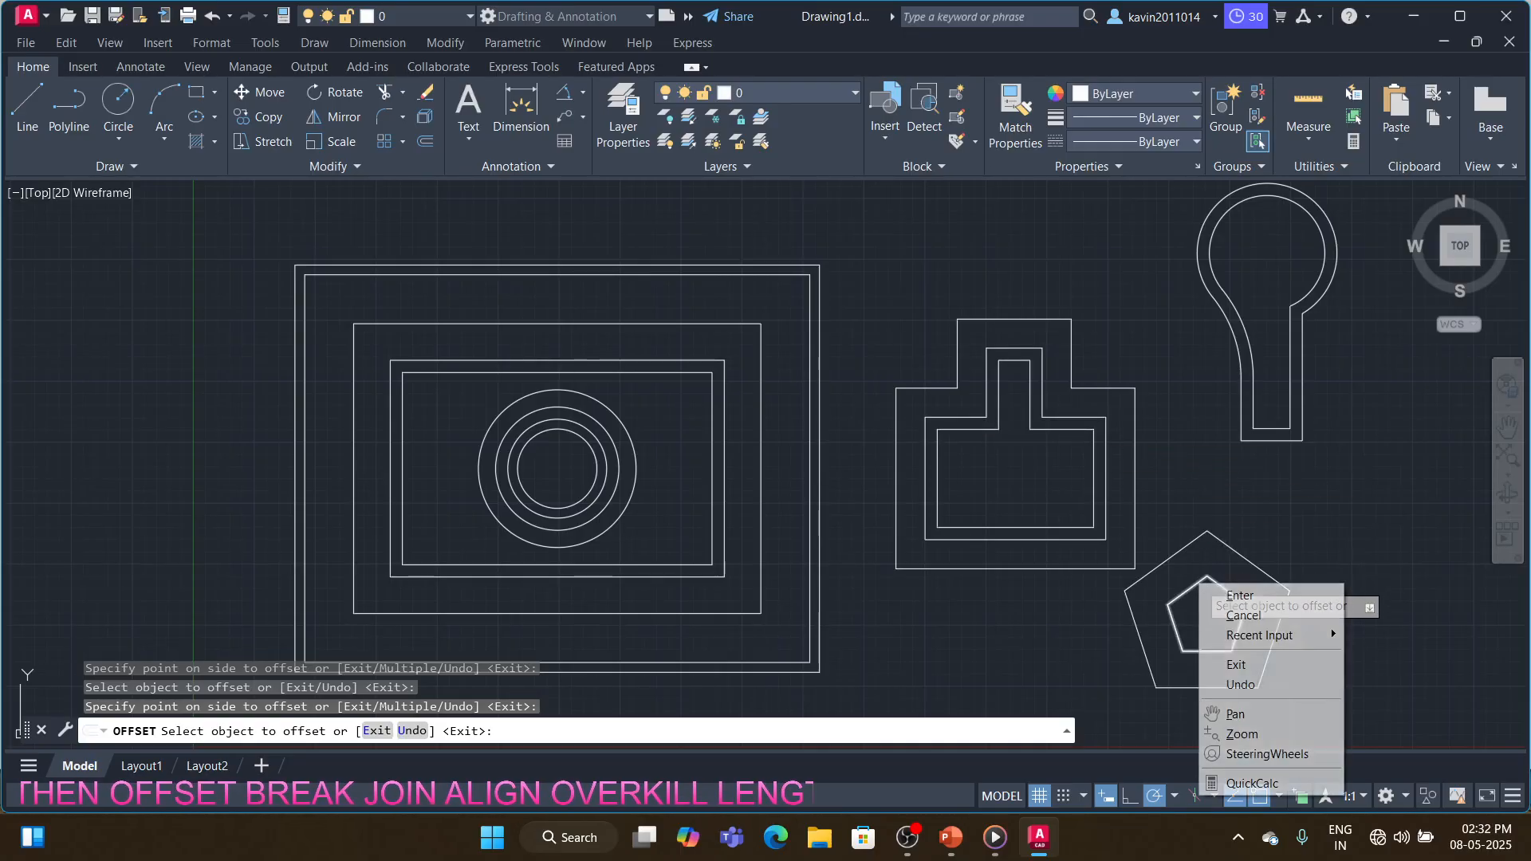
click(1192, 587)
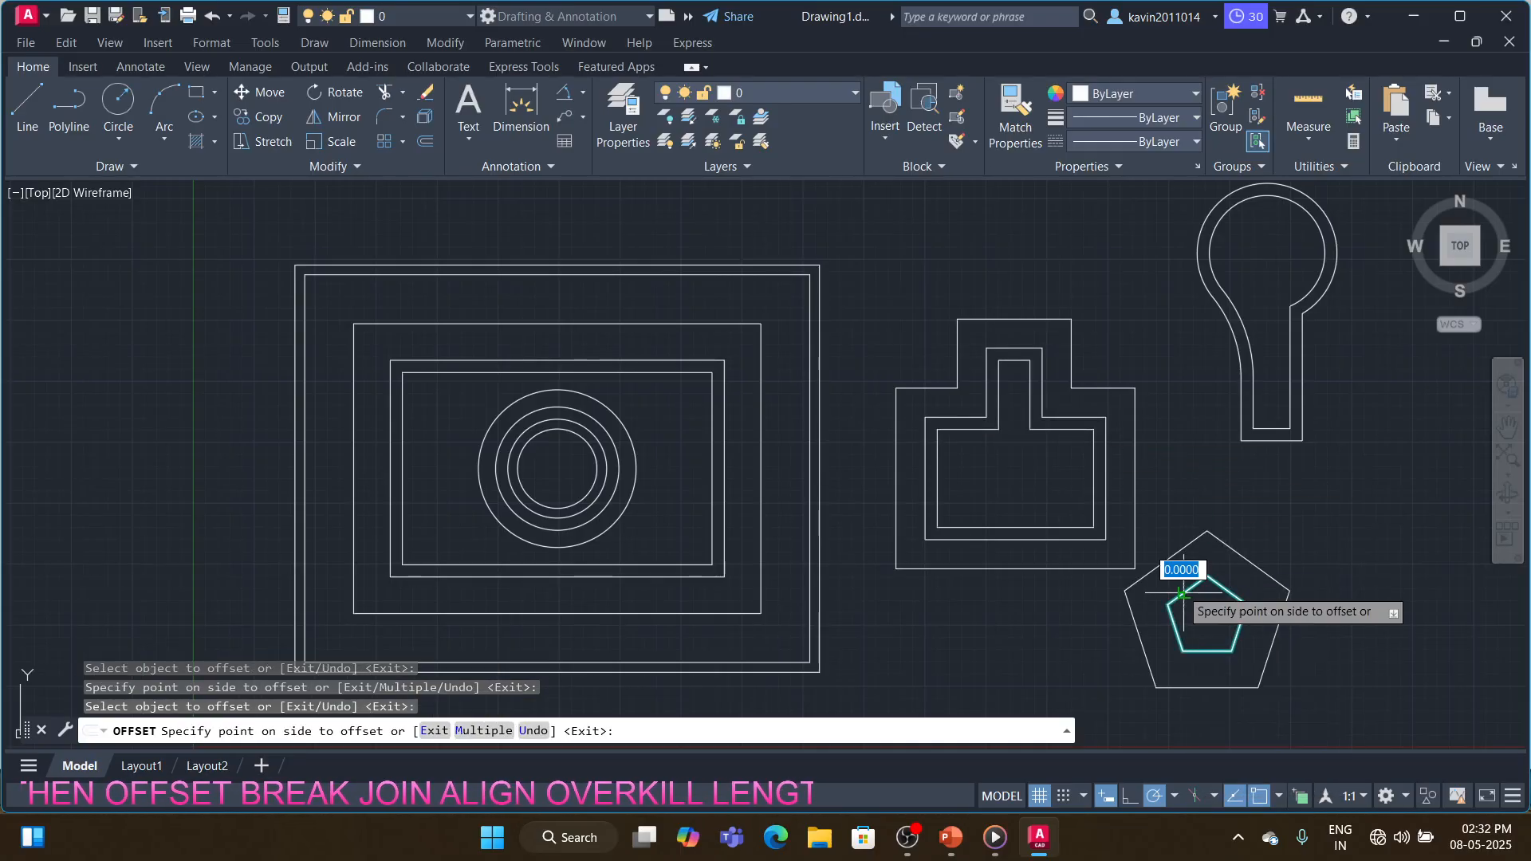
click(1208, 543)
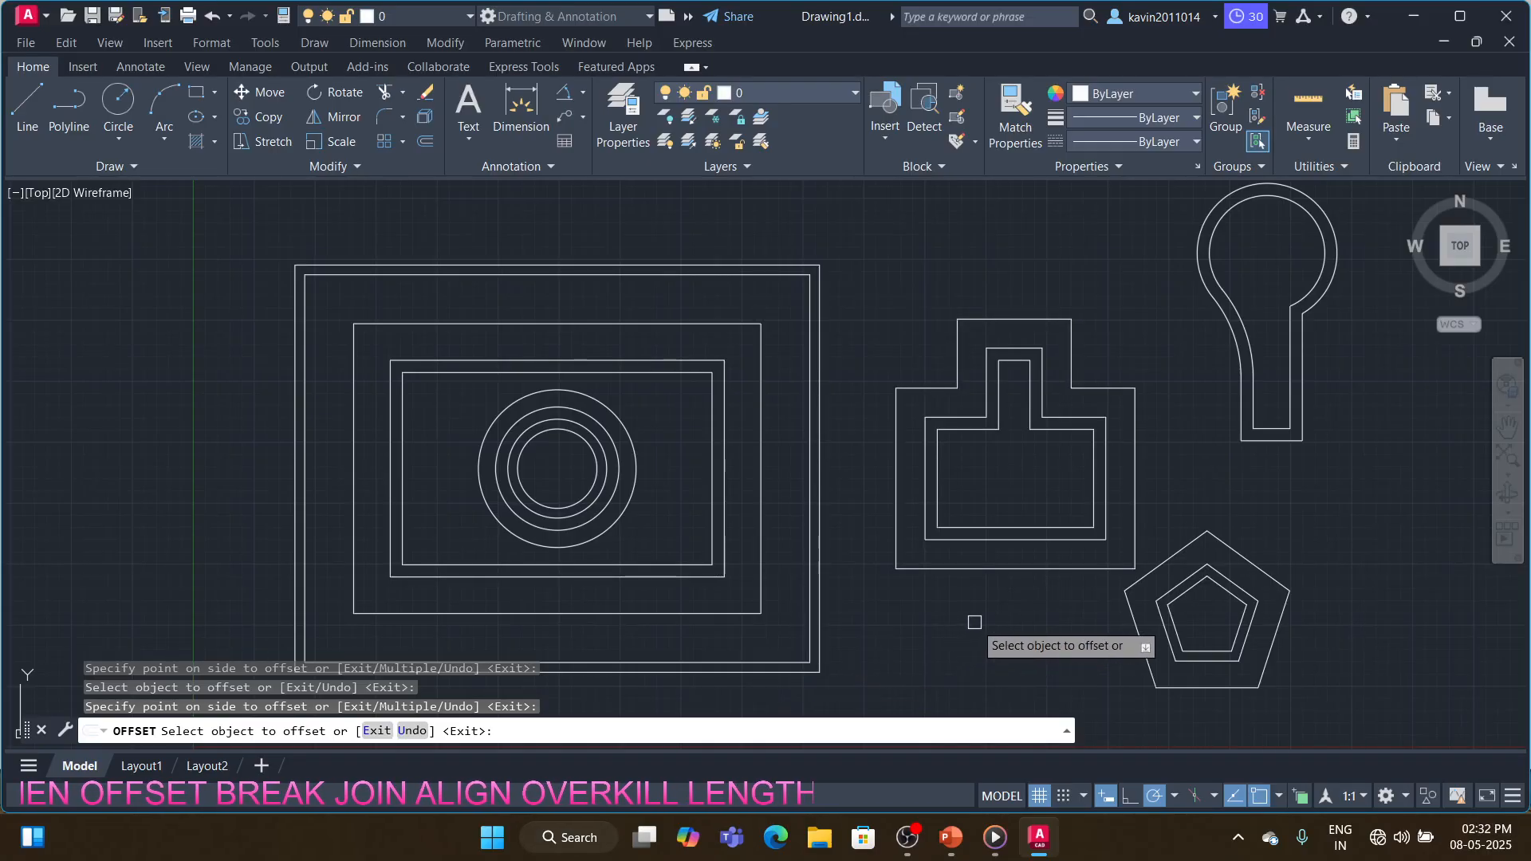
key(Return)
key(Return)
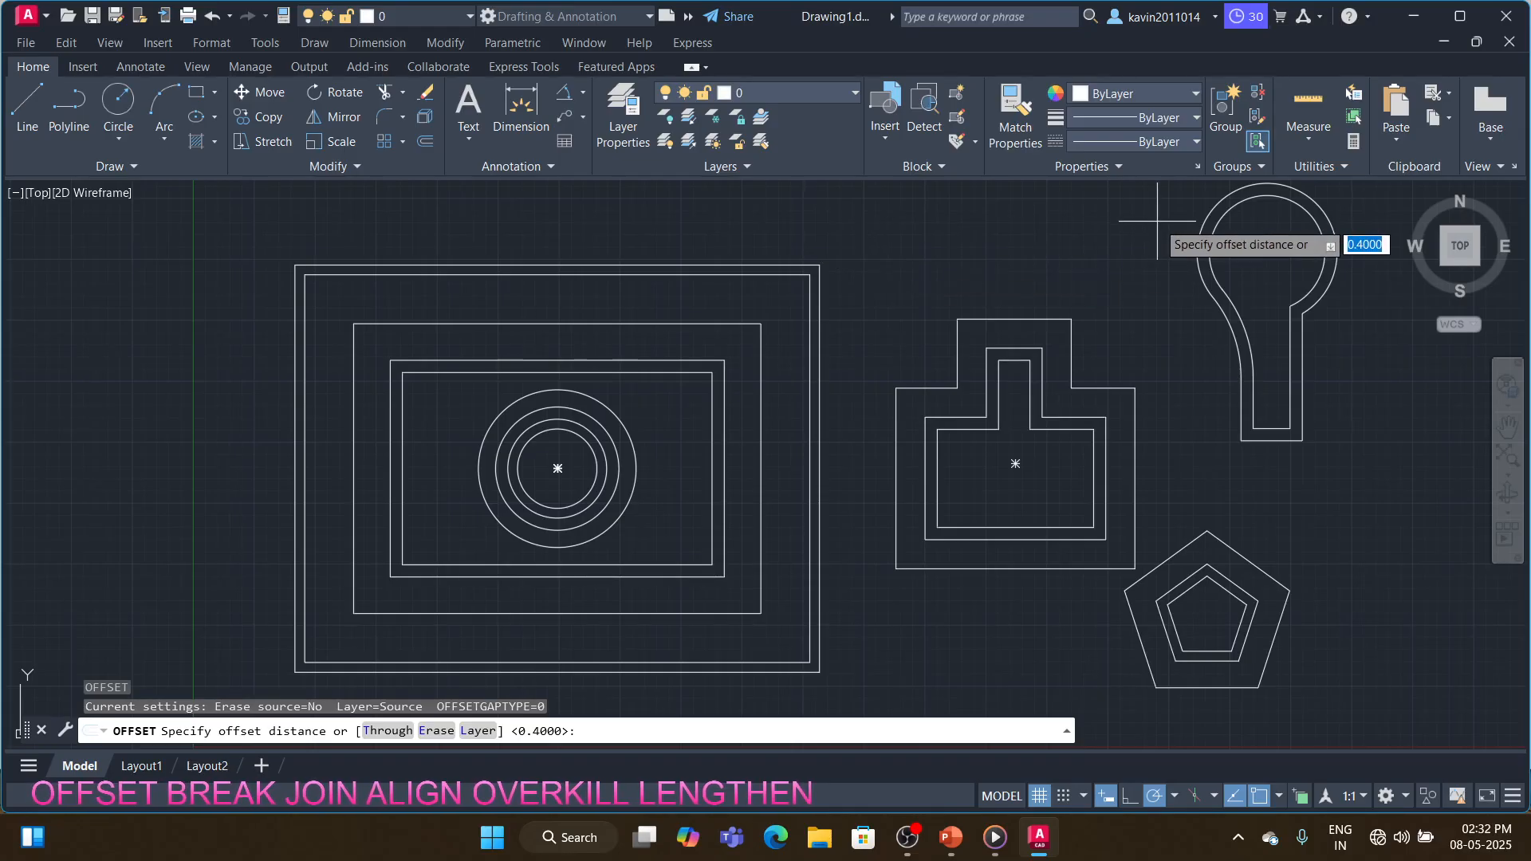
key(Return)
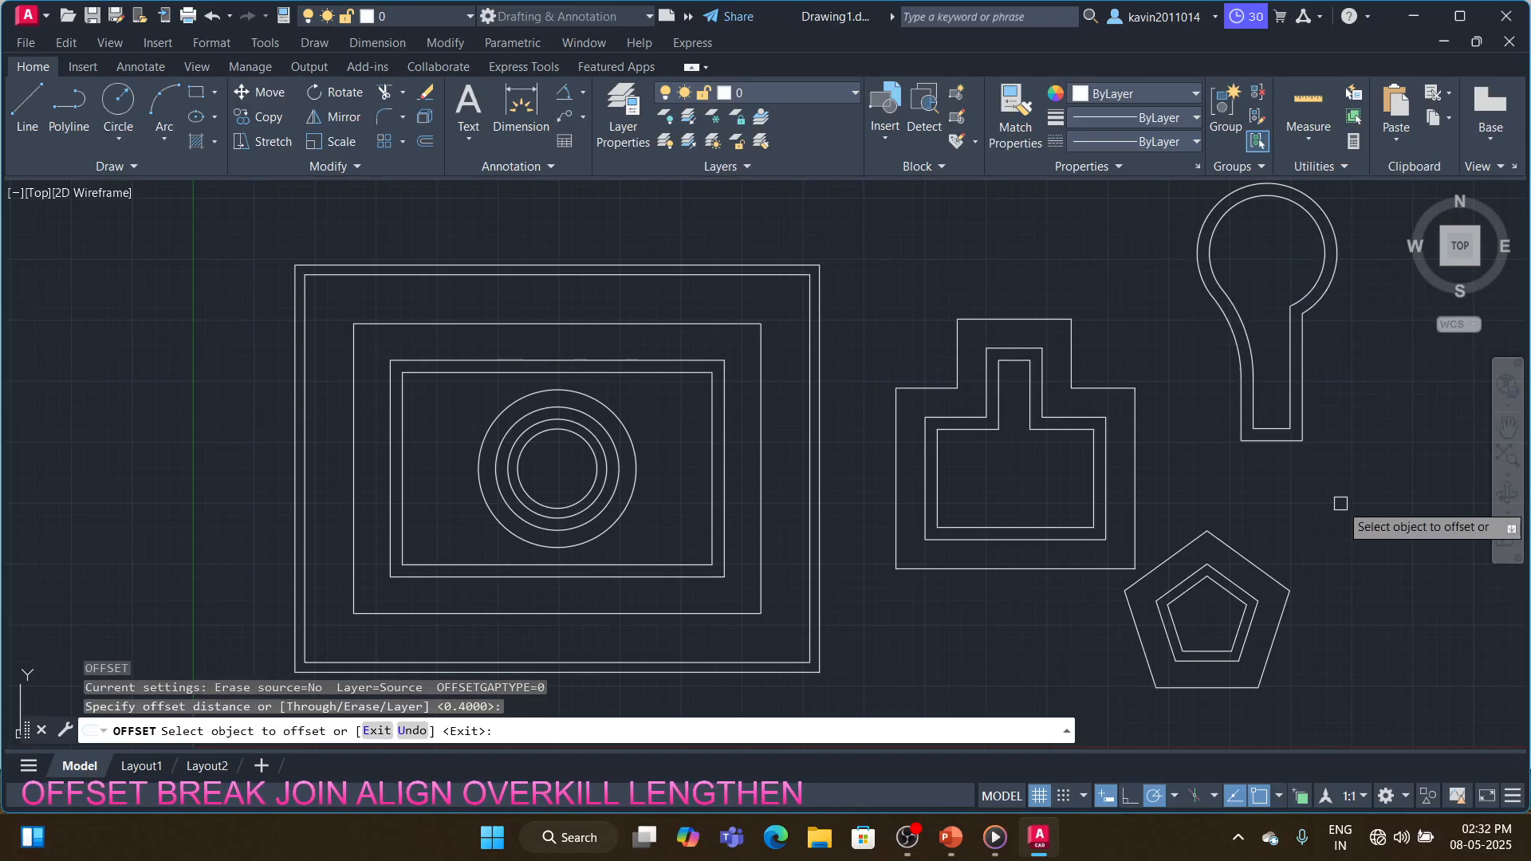
key(Return)
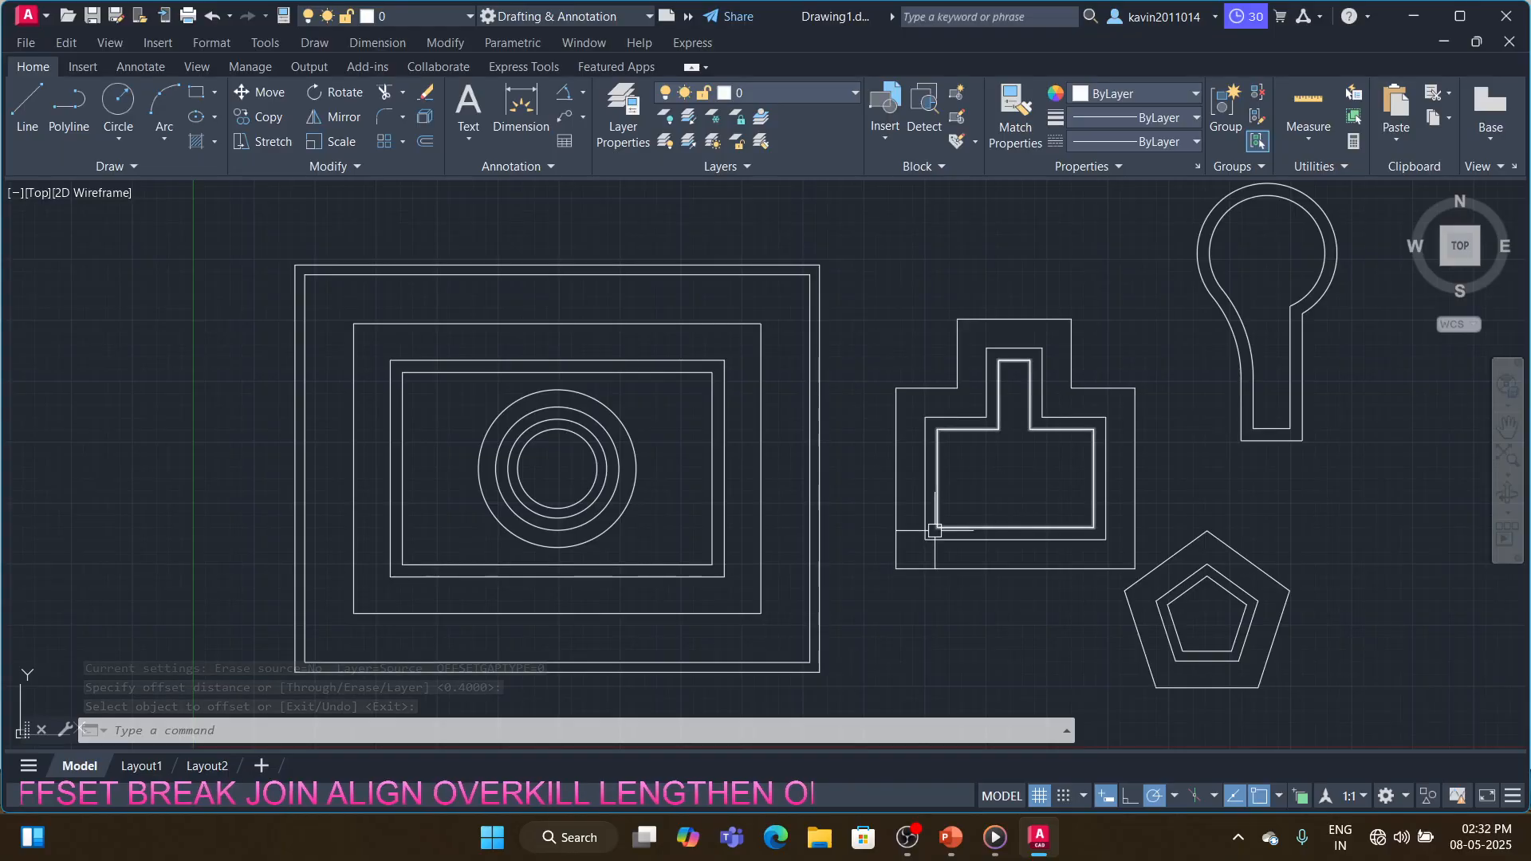
click(562, 695)
click(562, 695)
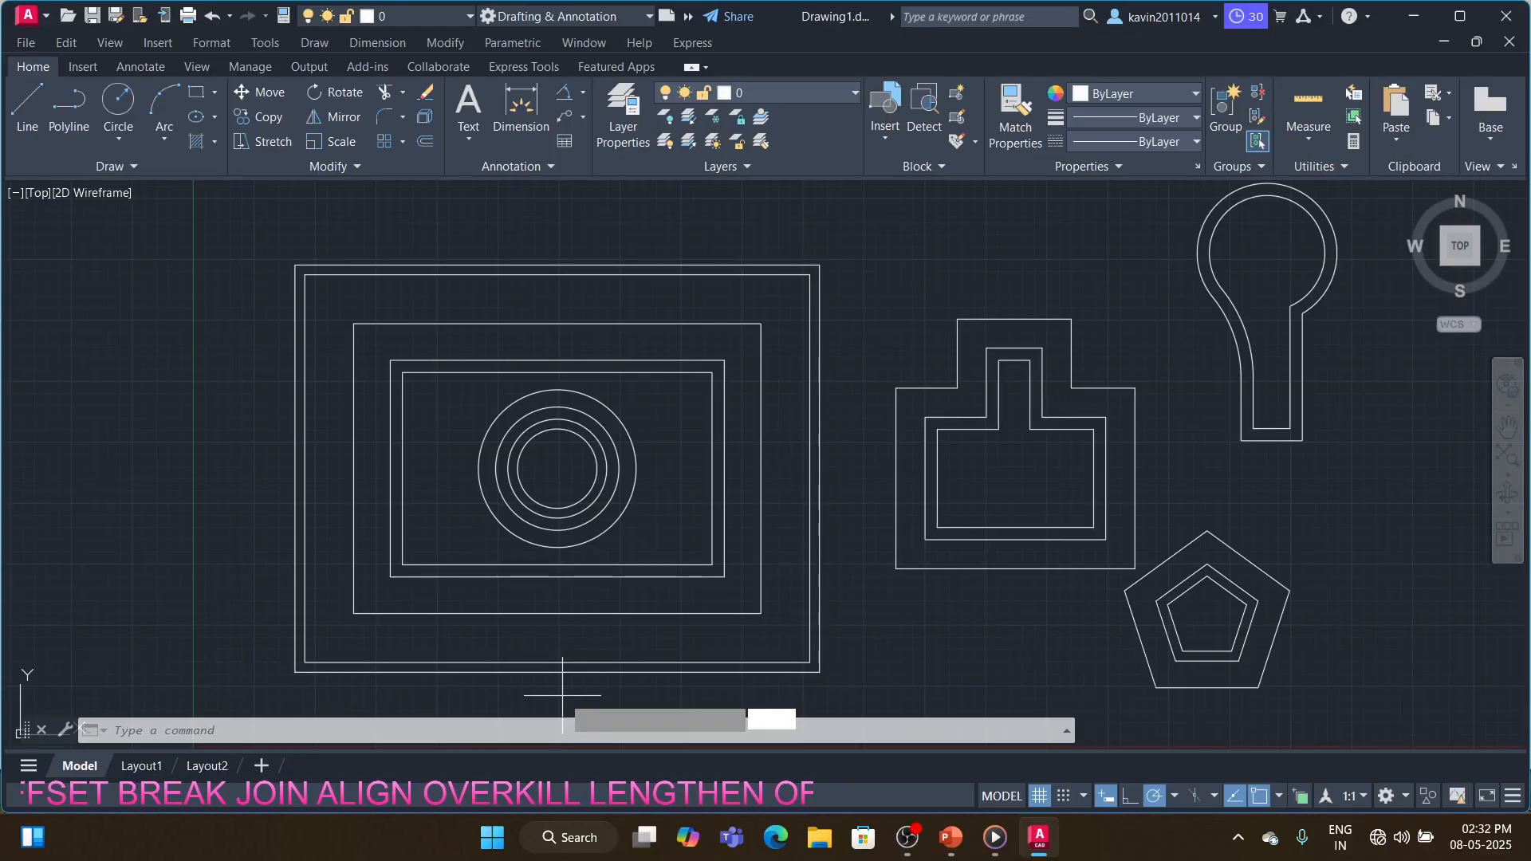
key(Return)
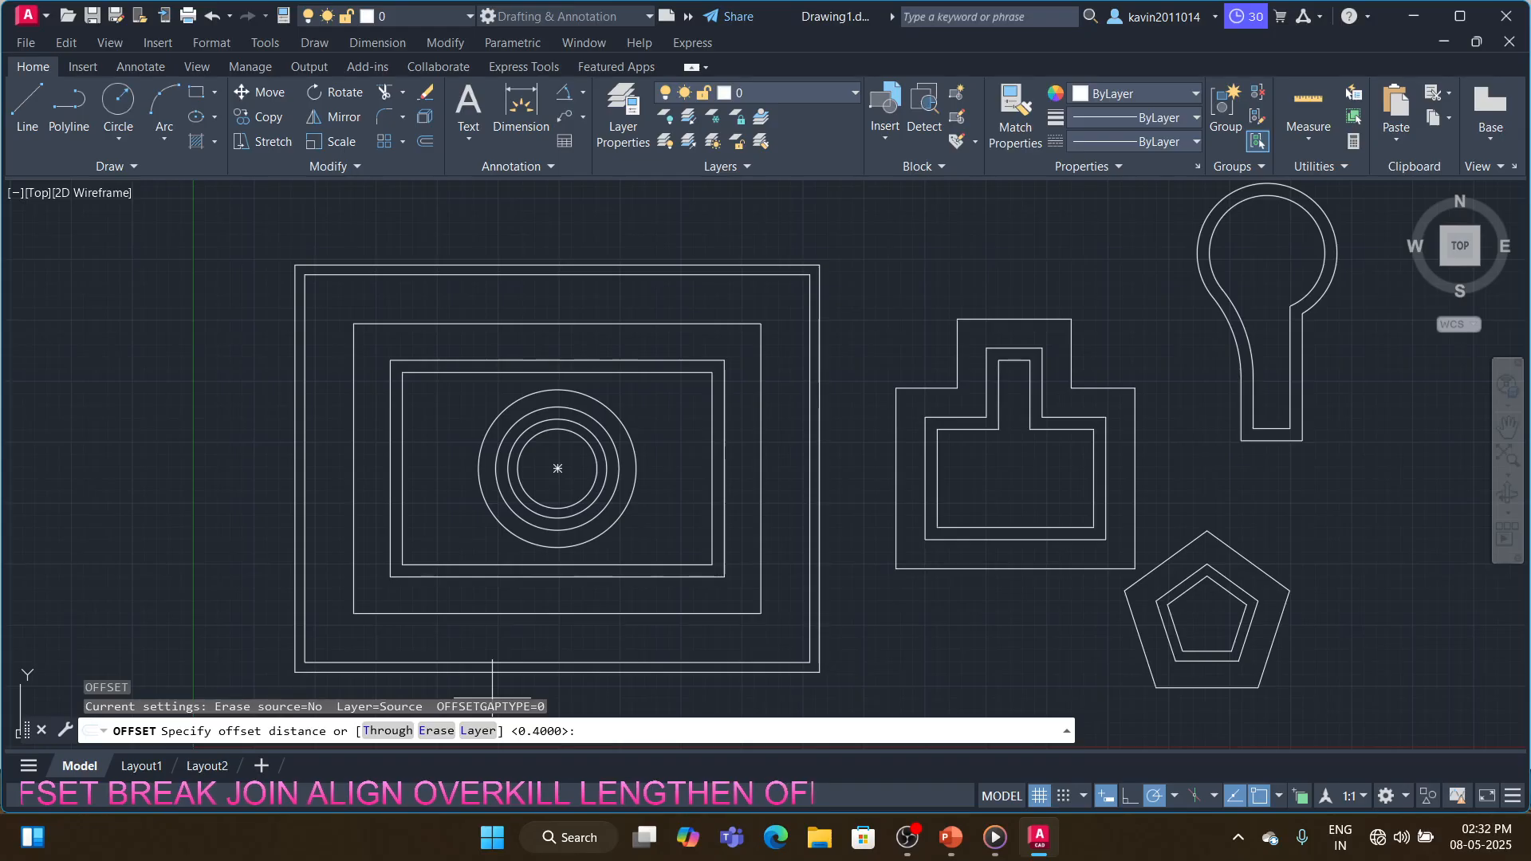
key(Escape)
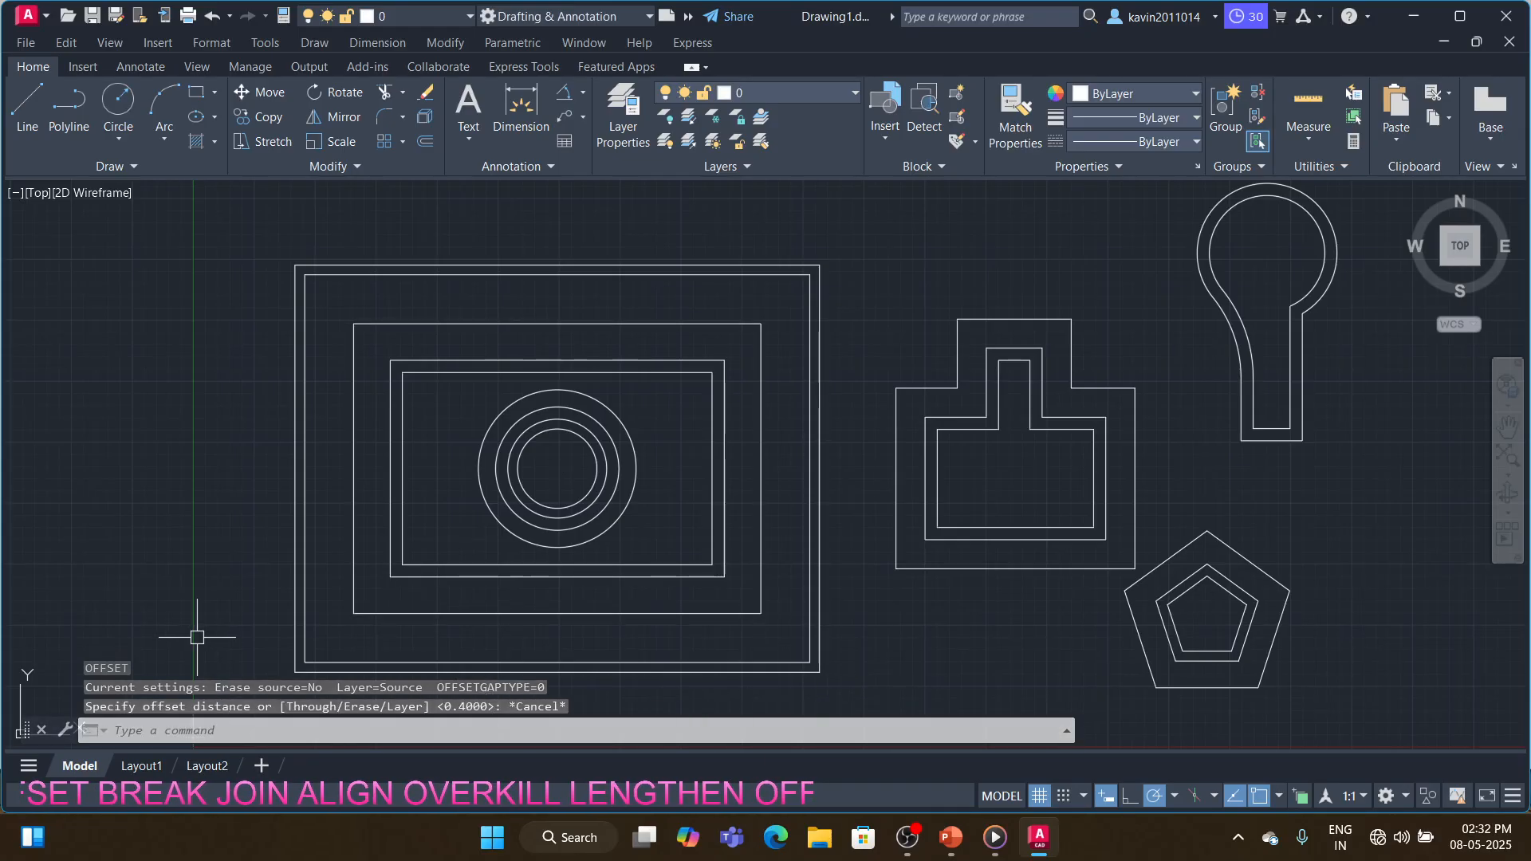
- Set the OFFSETGAPTYPE system variable to 1
text(OFFSET)
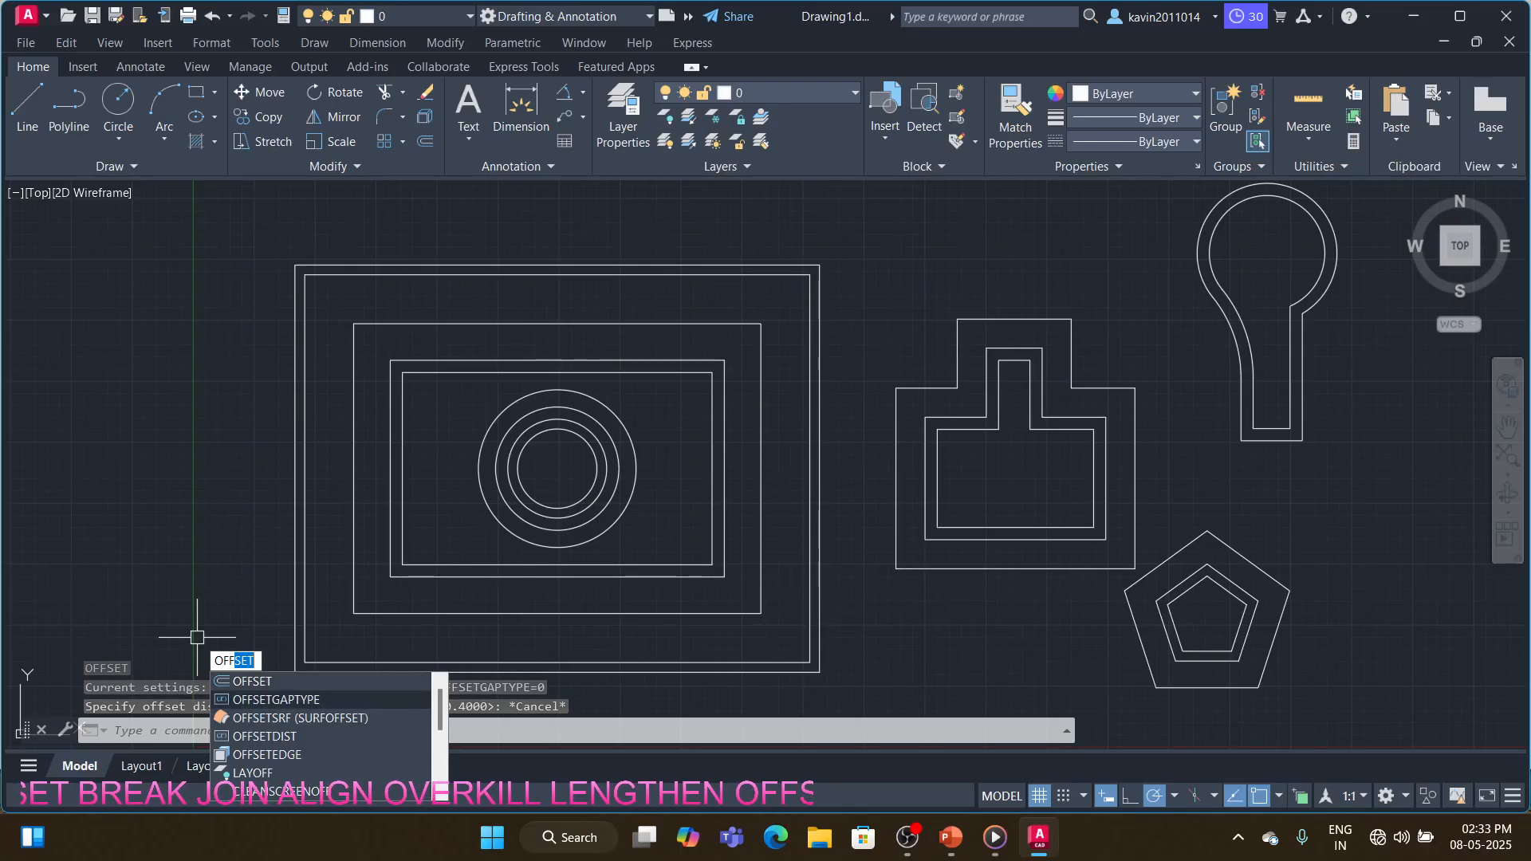
click(264, 699)
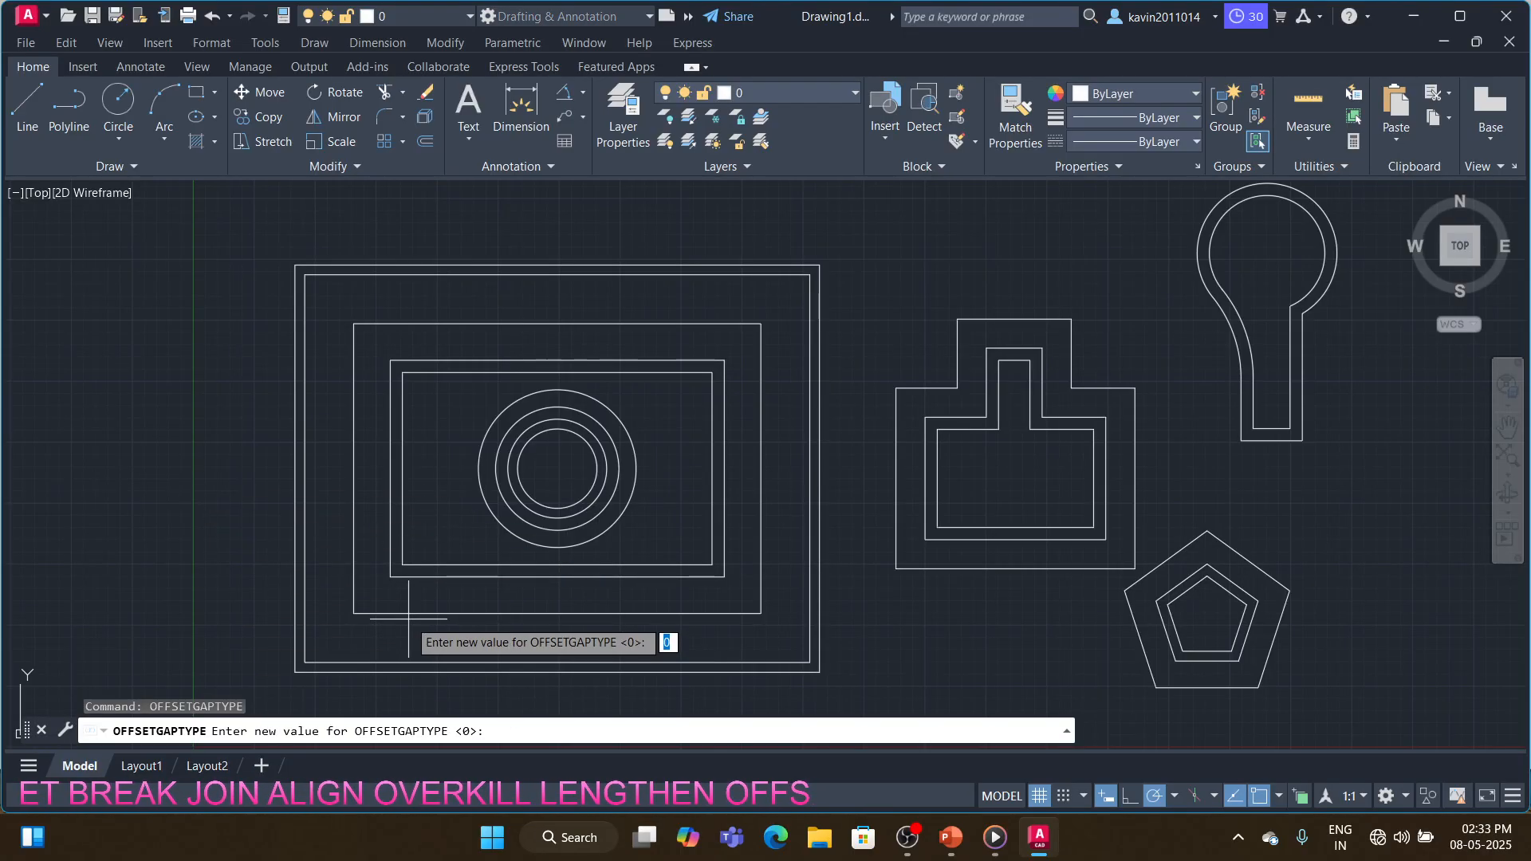
text(1)
key(Return)
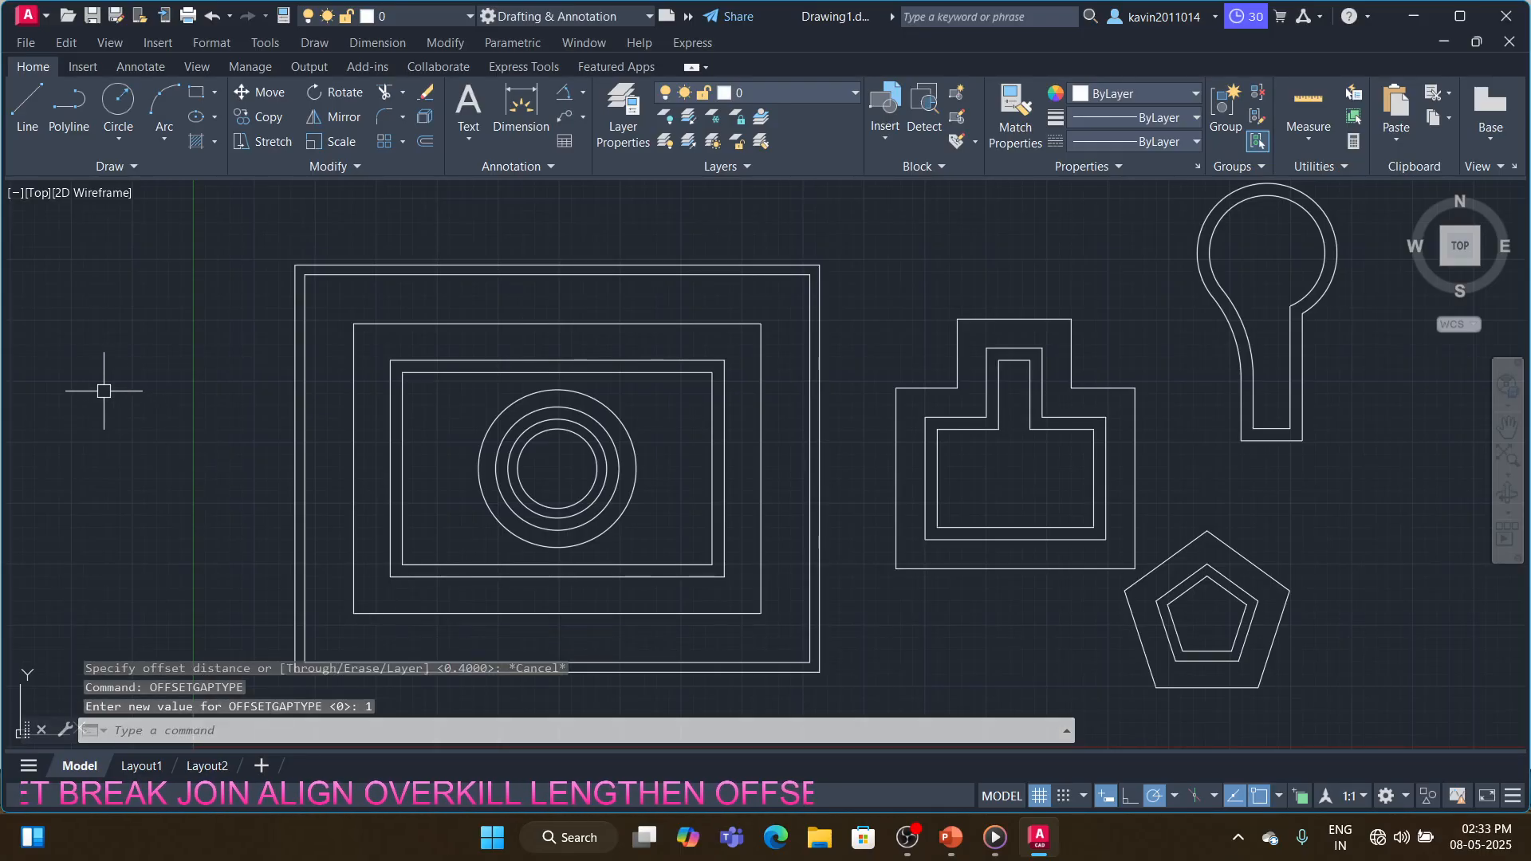
- Draw a small rectangle freehand in the empty area to the left of the nested rectangles
text(other c)
key(Return)
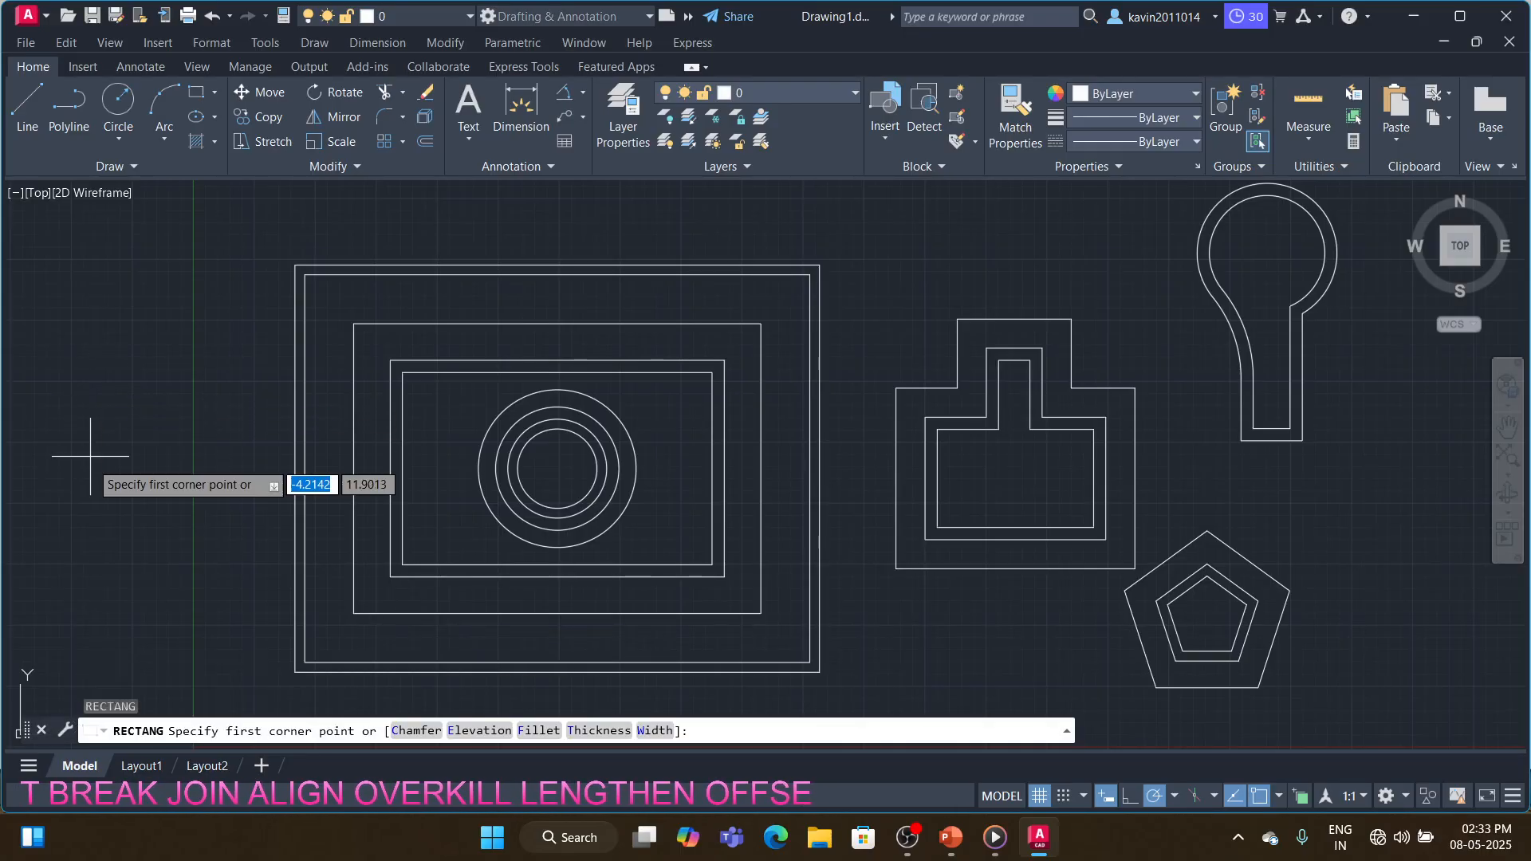
click(91, 491)
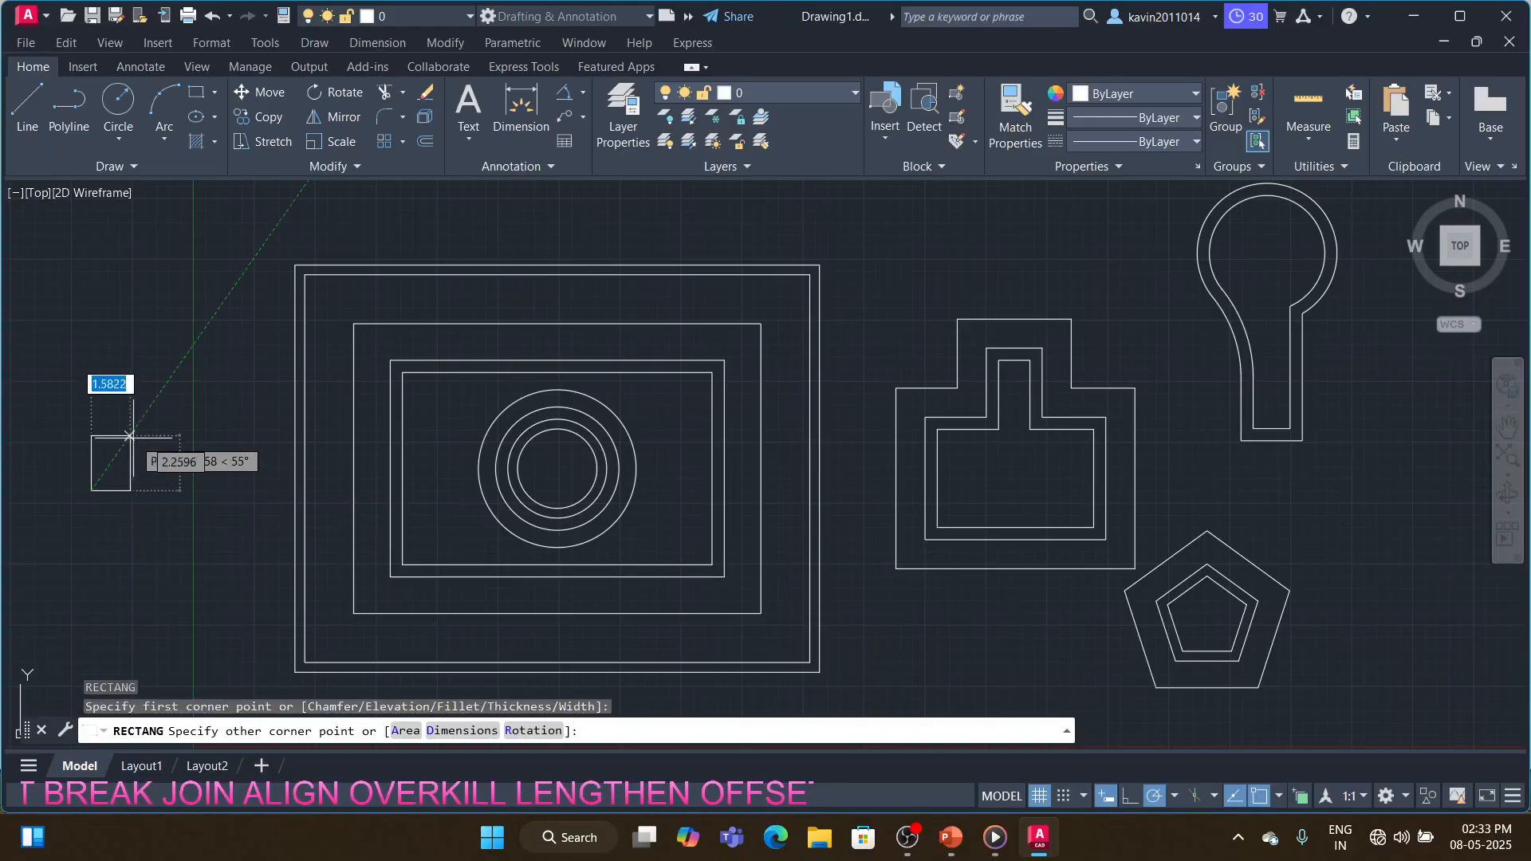
click(220, 416)
- Offset the small rectangle left of the nested rectangles outward by a distance of 1 and end the Offset command
text(o)
key(Return)
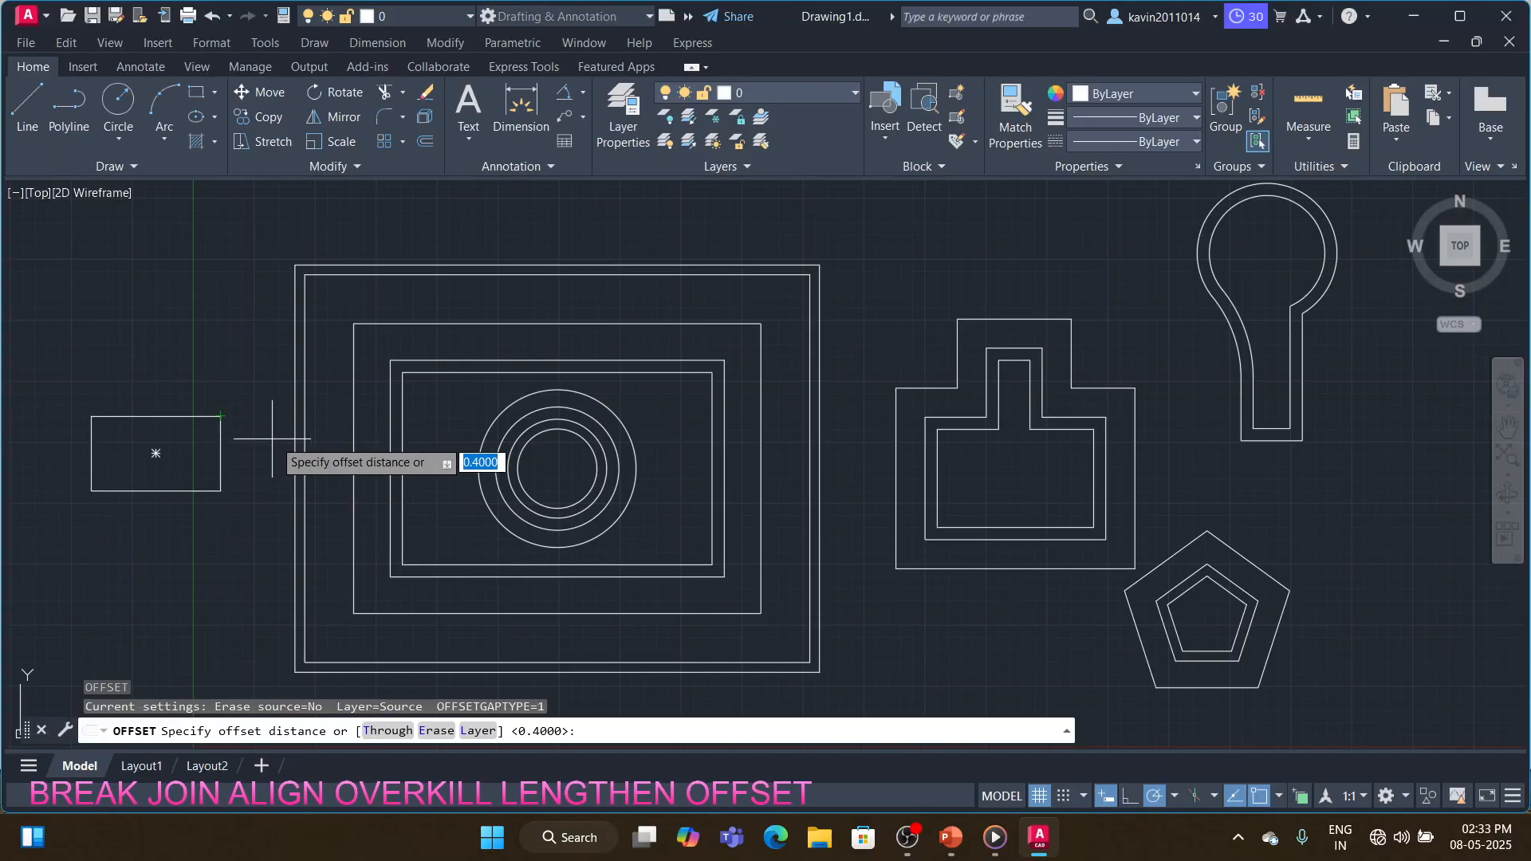
text(1)
key(Return)
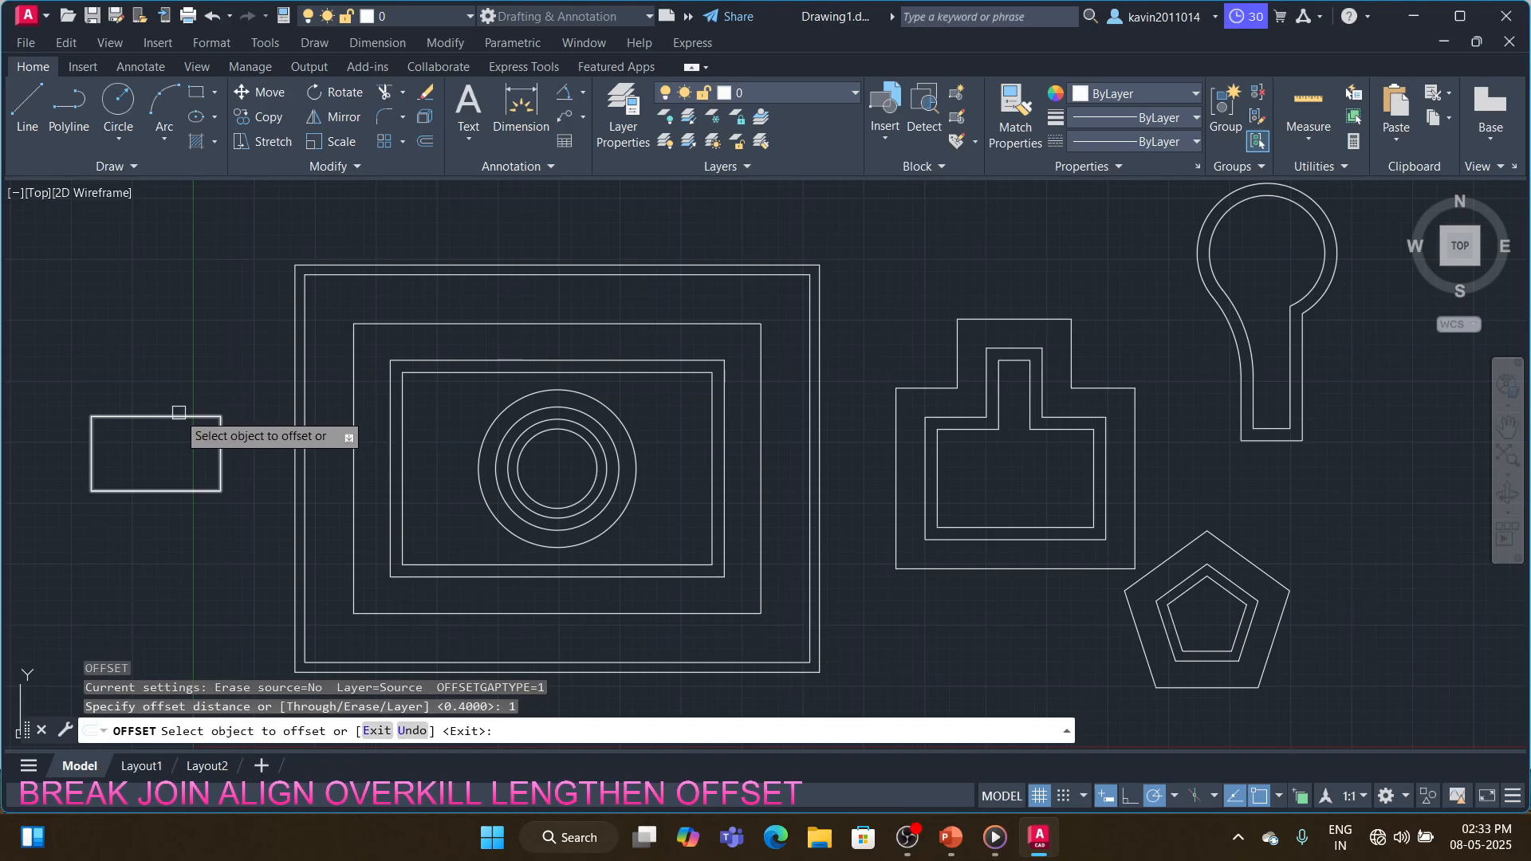
click(175, 417)
click(192, 377)
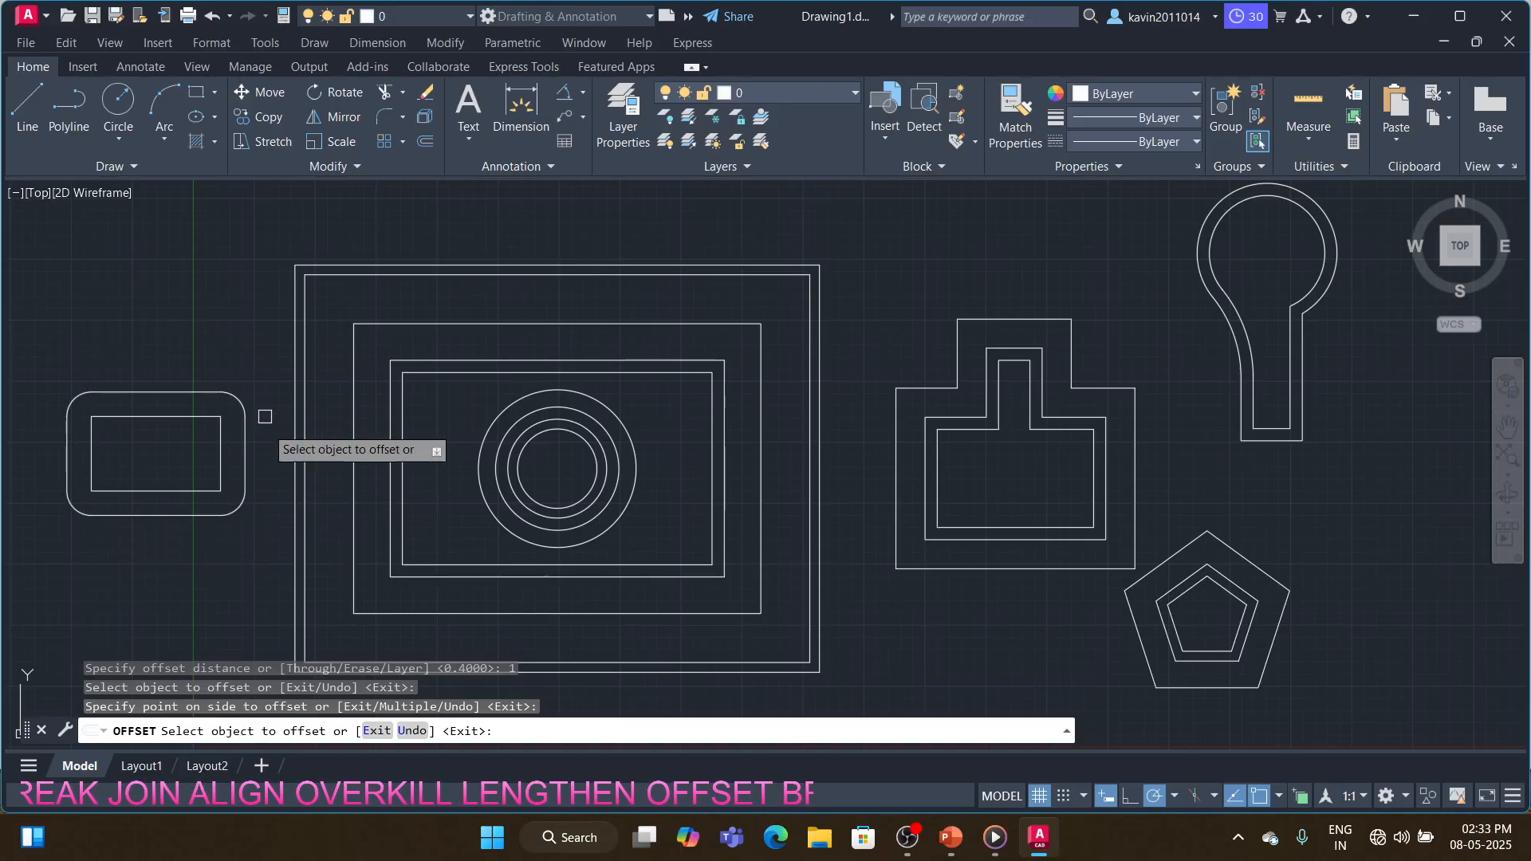
key(Return)
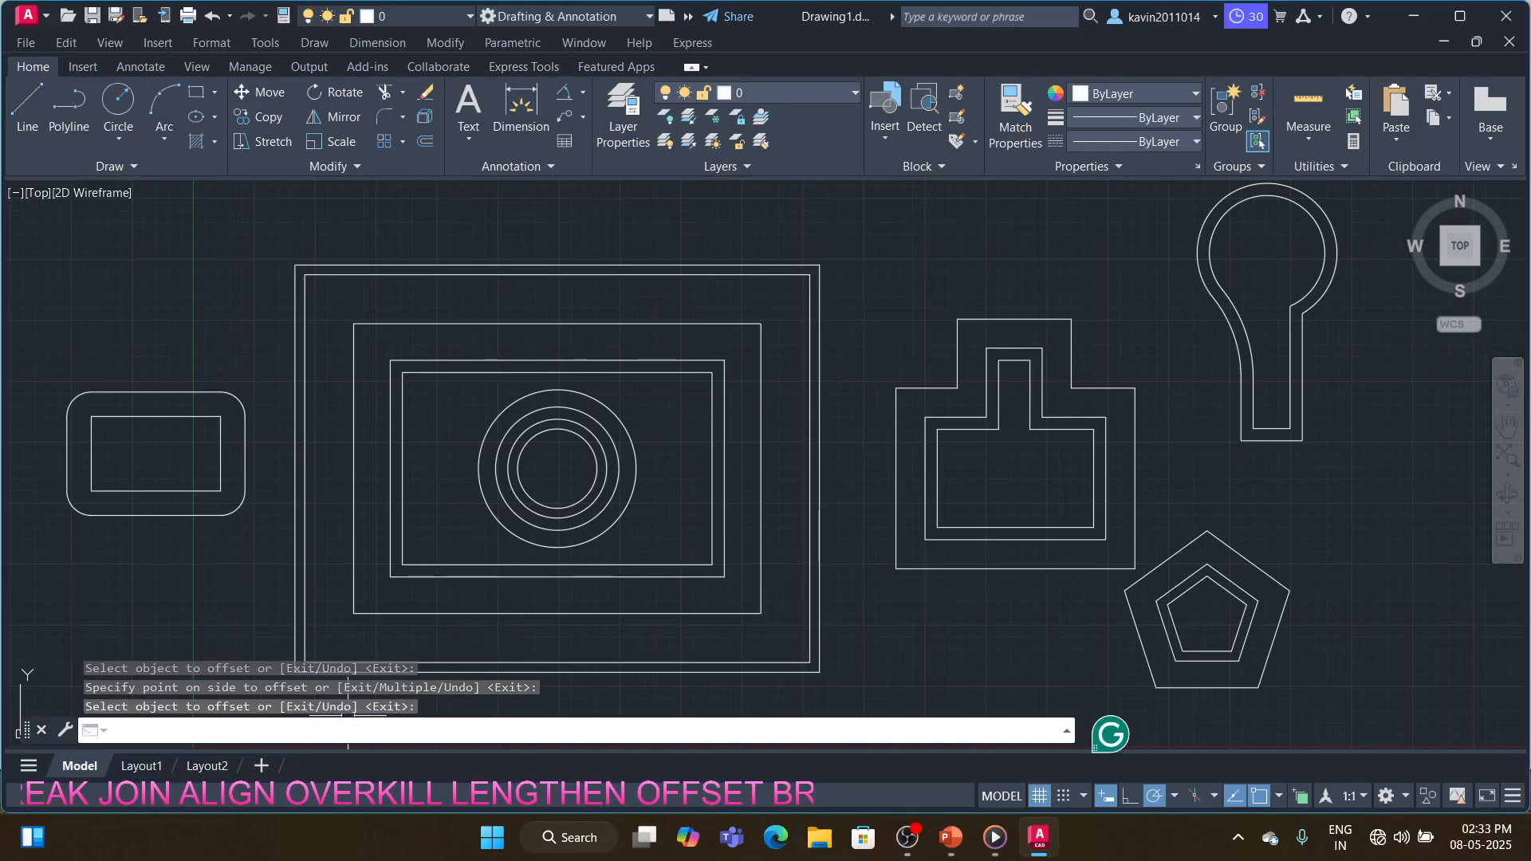
- Set the OFFSETGAPTYPE system variable to 2
text(offse)
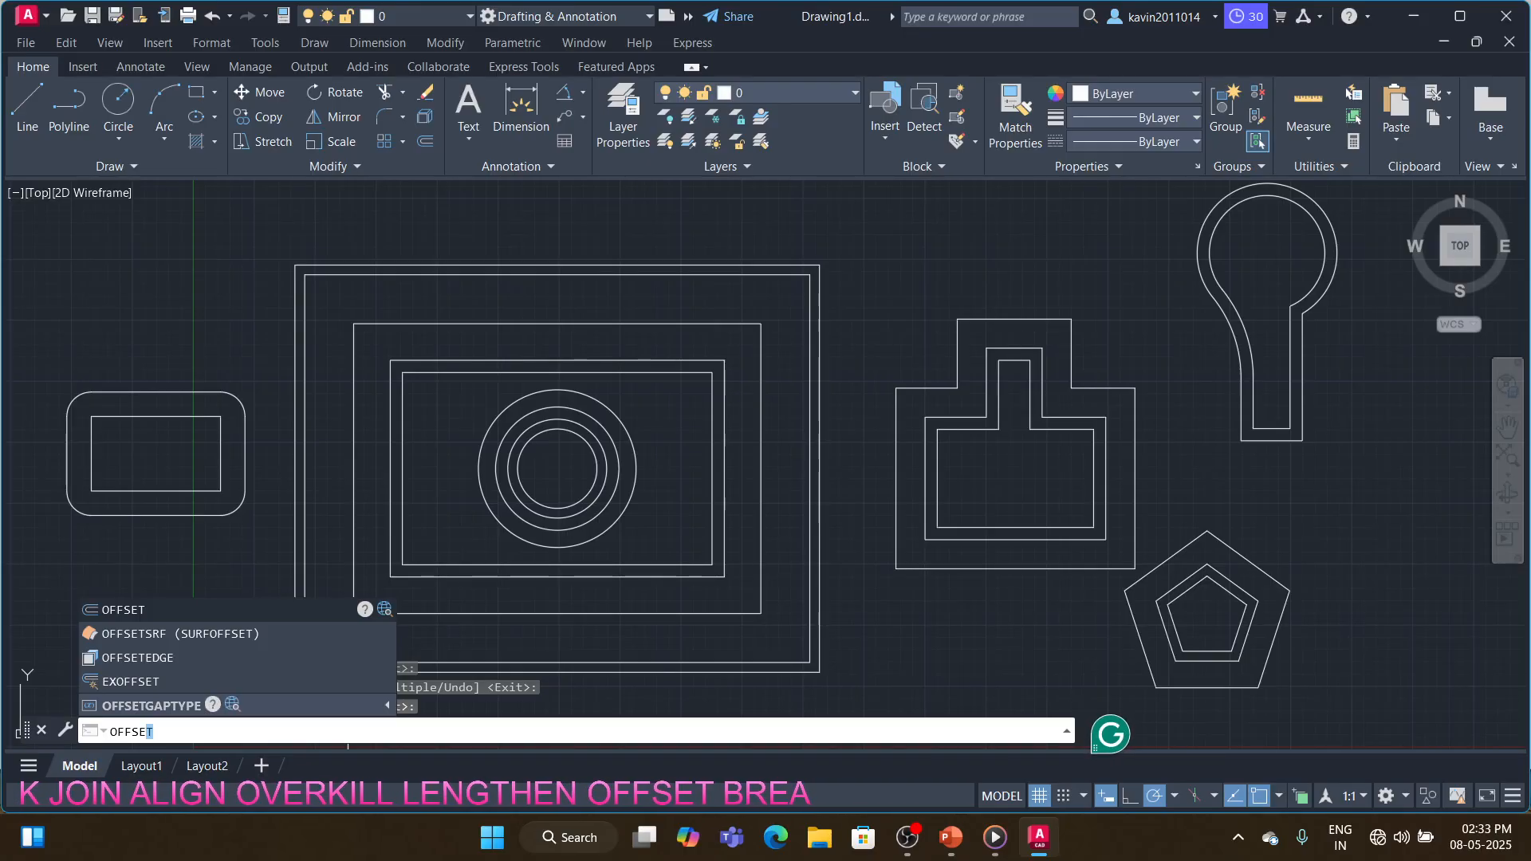
key(Return)
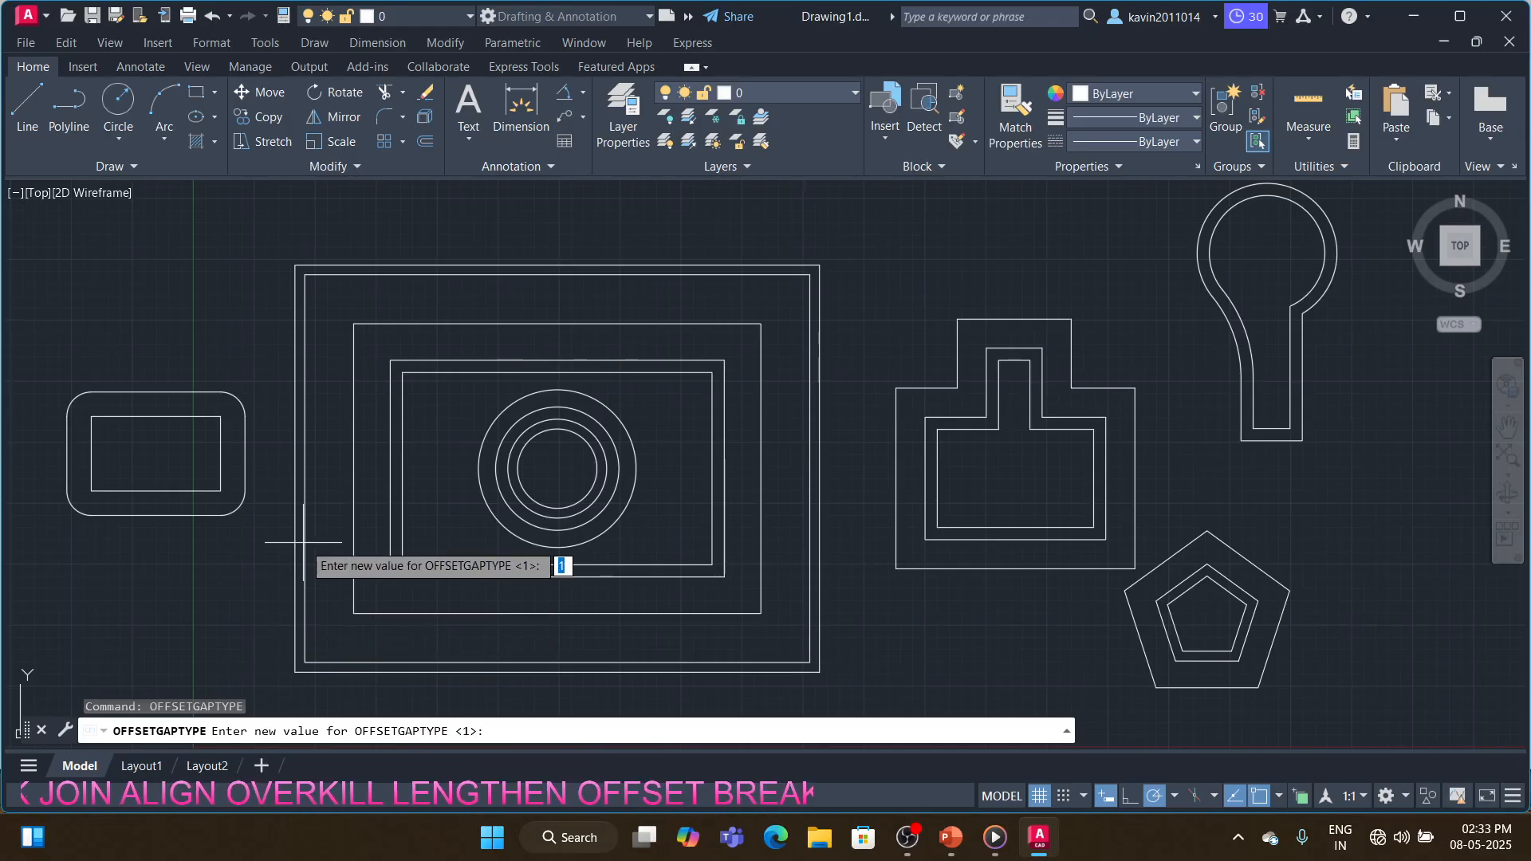
text(2)
key(Return)
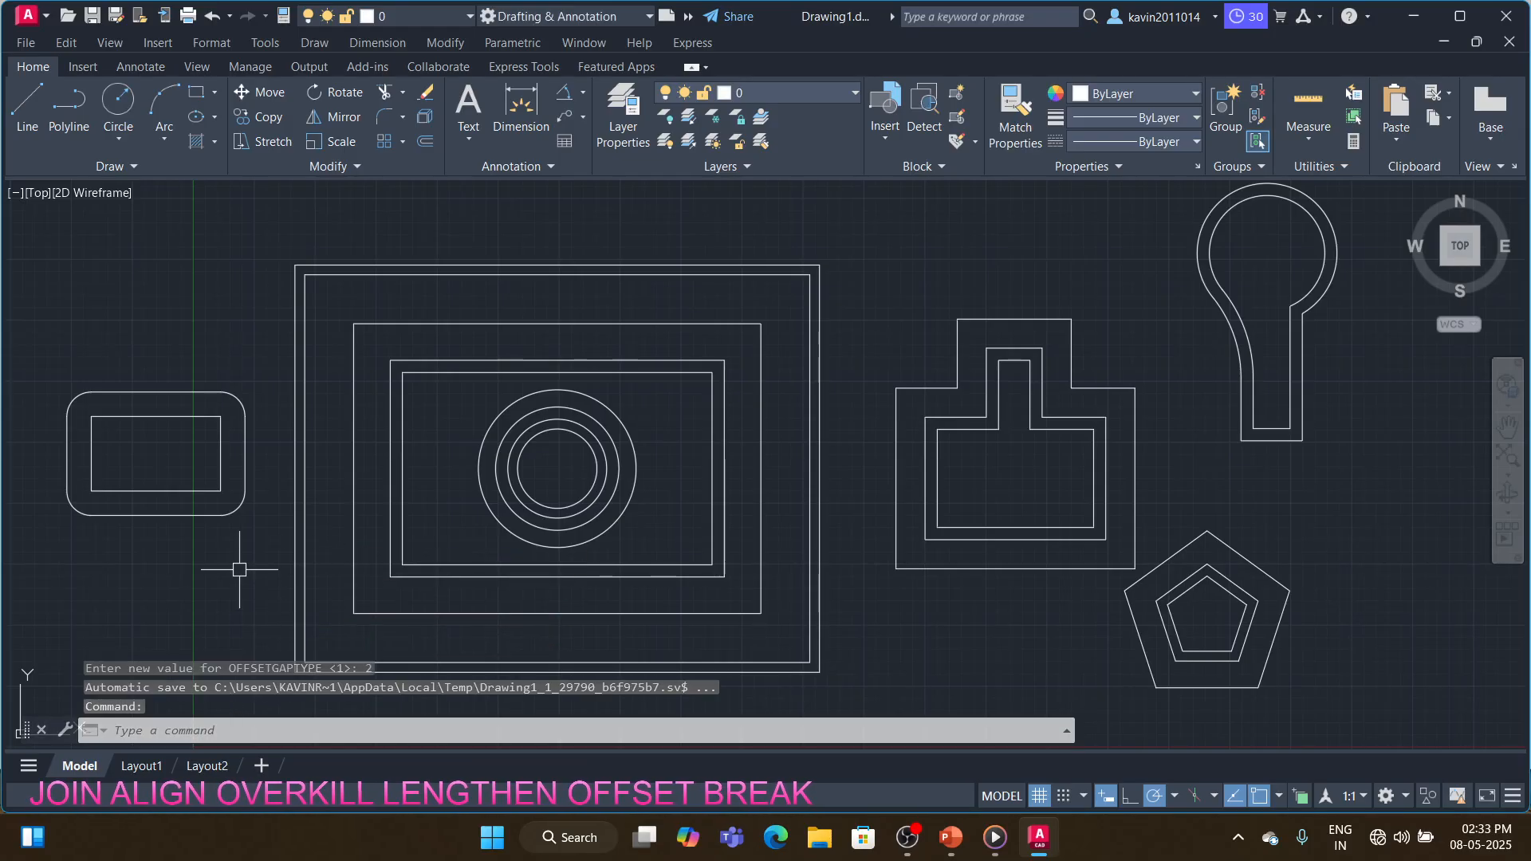
- Draw another small rectangle freehand in the empty area above the rectangle with the rounded offset
text(rec)
key(Return)
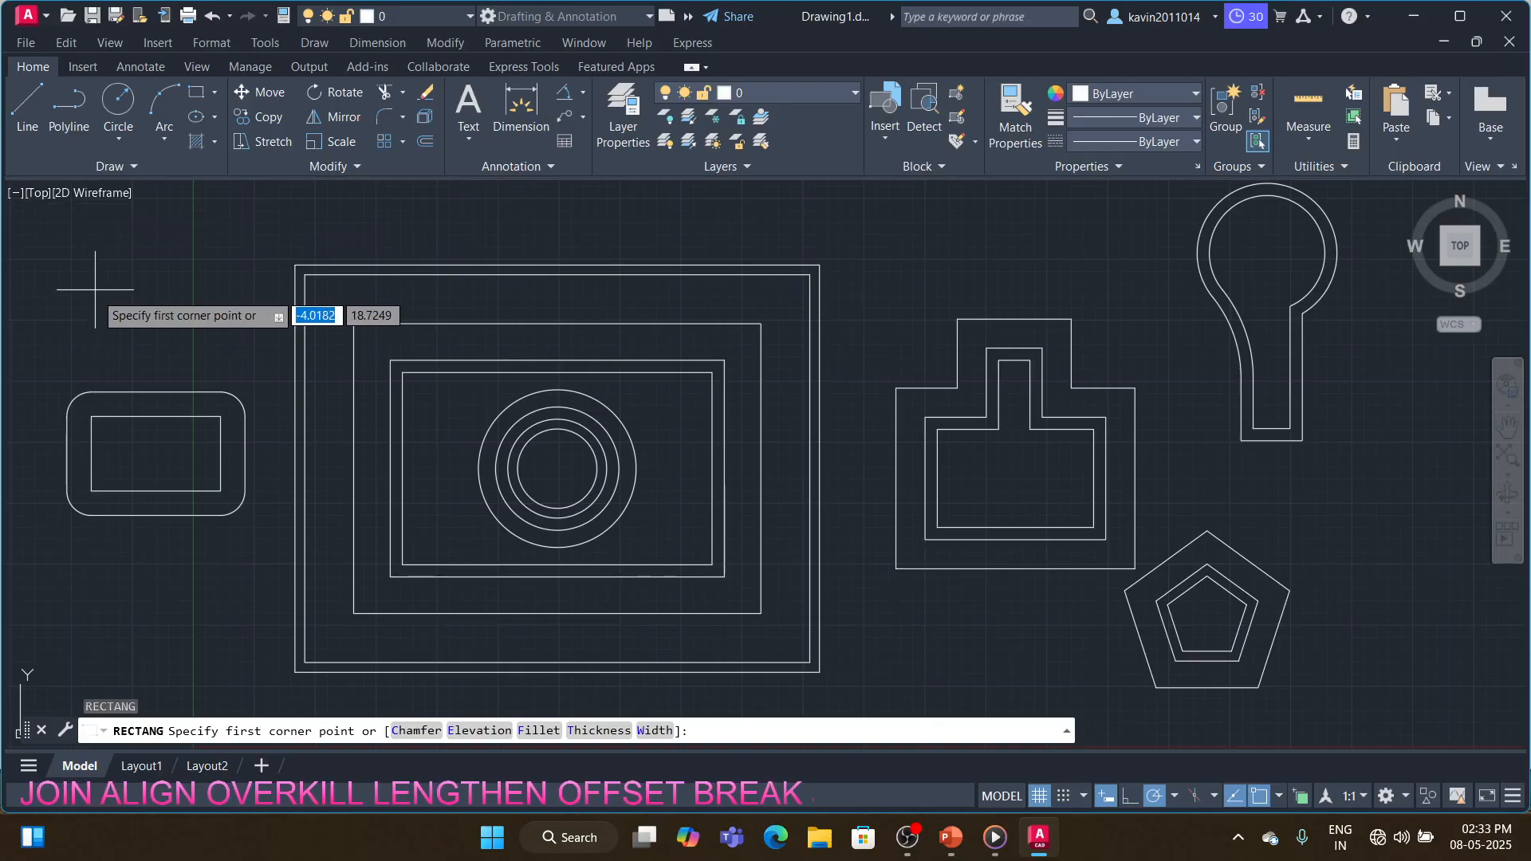
click(94, 335)
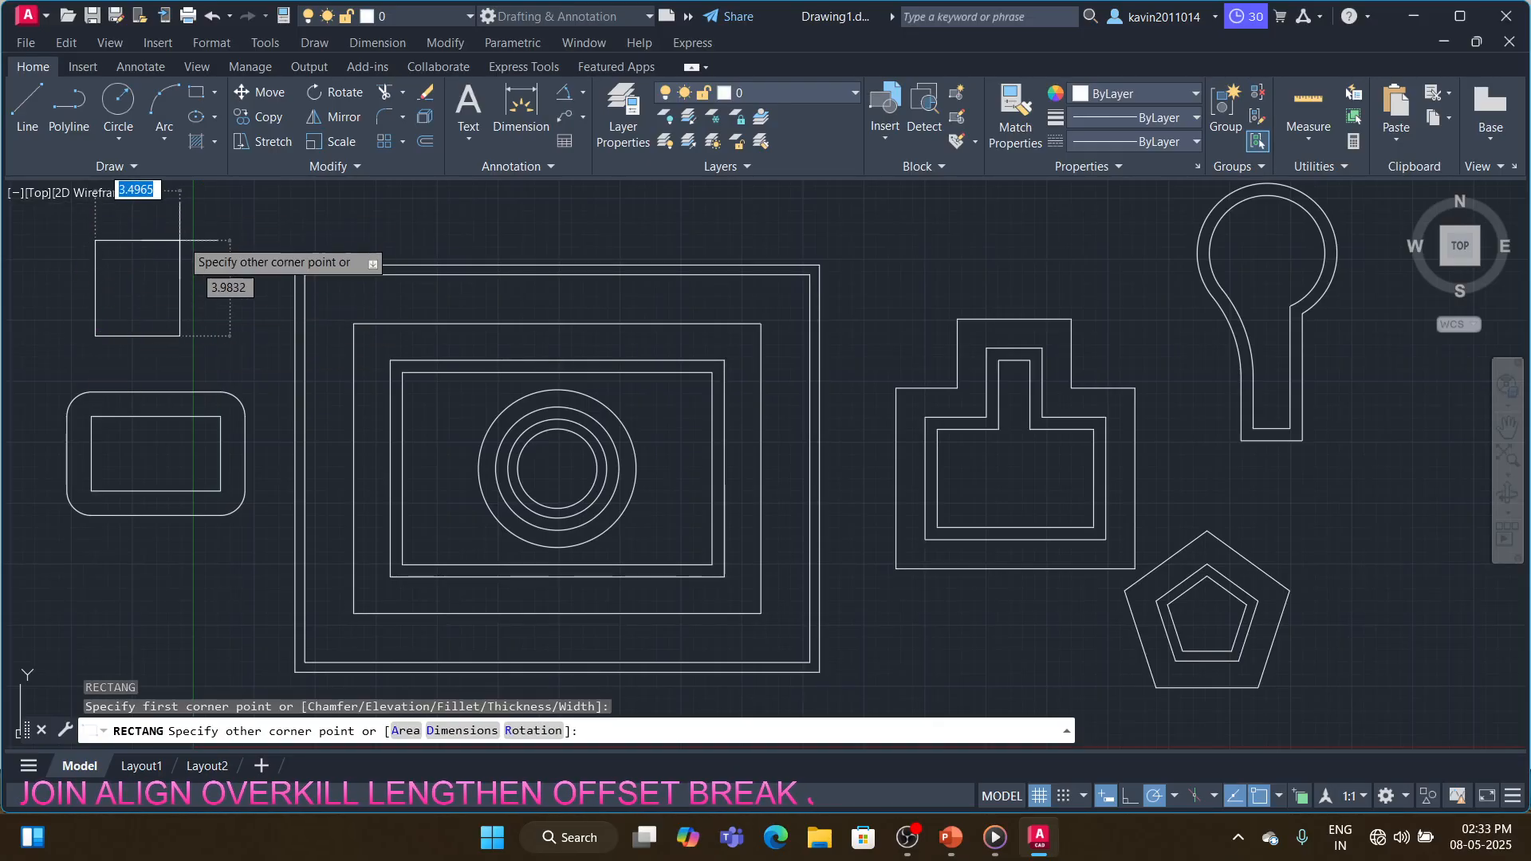
click(241, 252)
- Offset the new upper rectangle outward by a distance of 1 and end the Offset command
text(o)
key(Return)
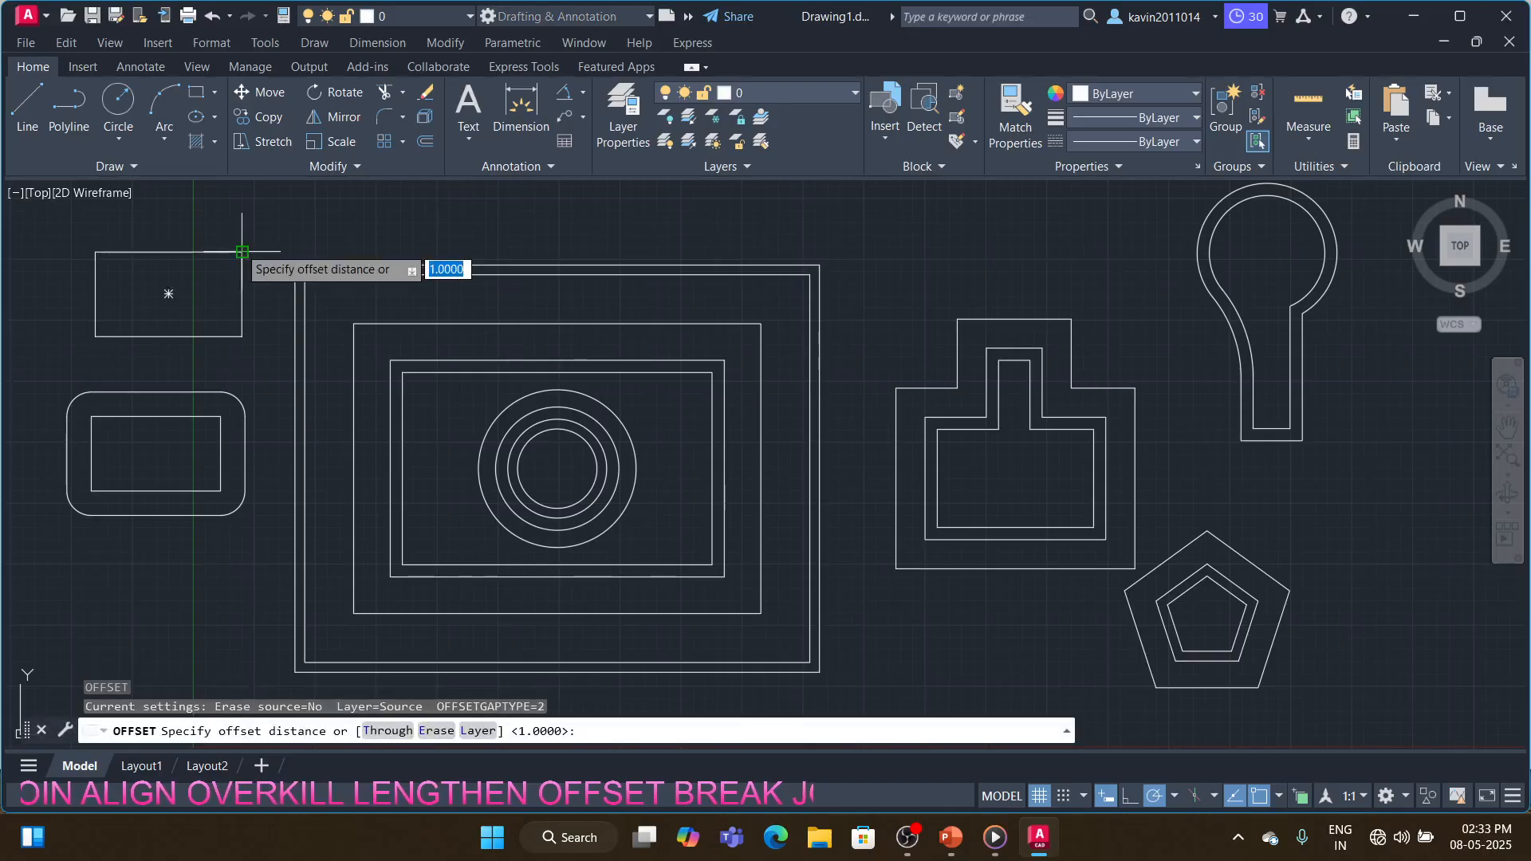
text(1)
key(Return)
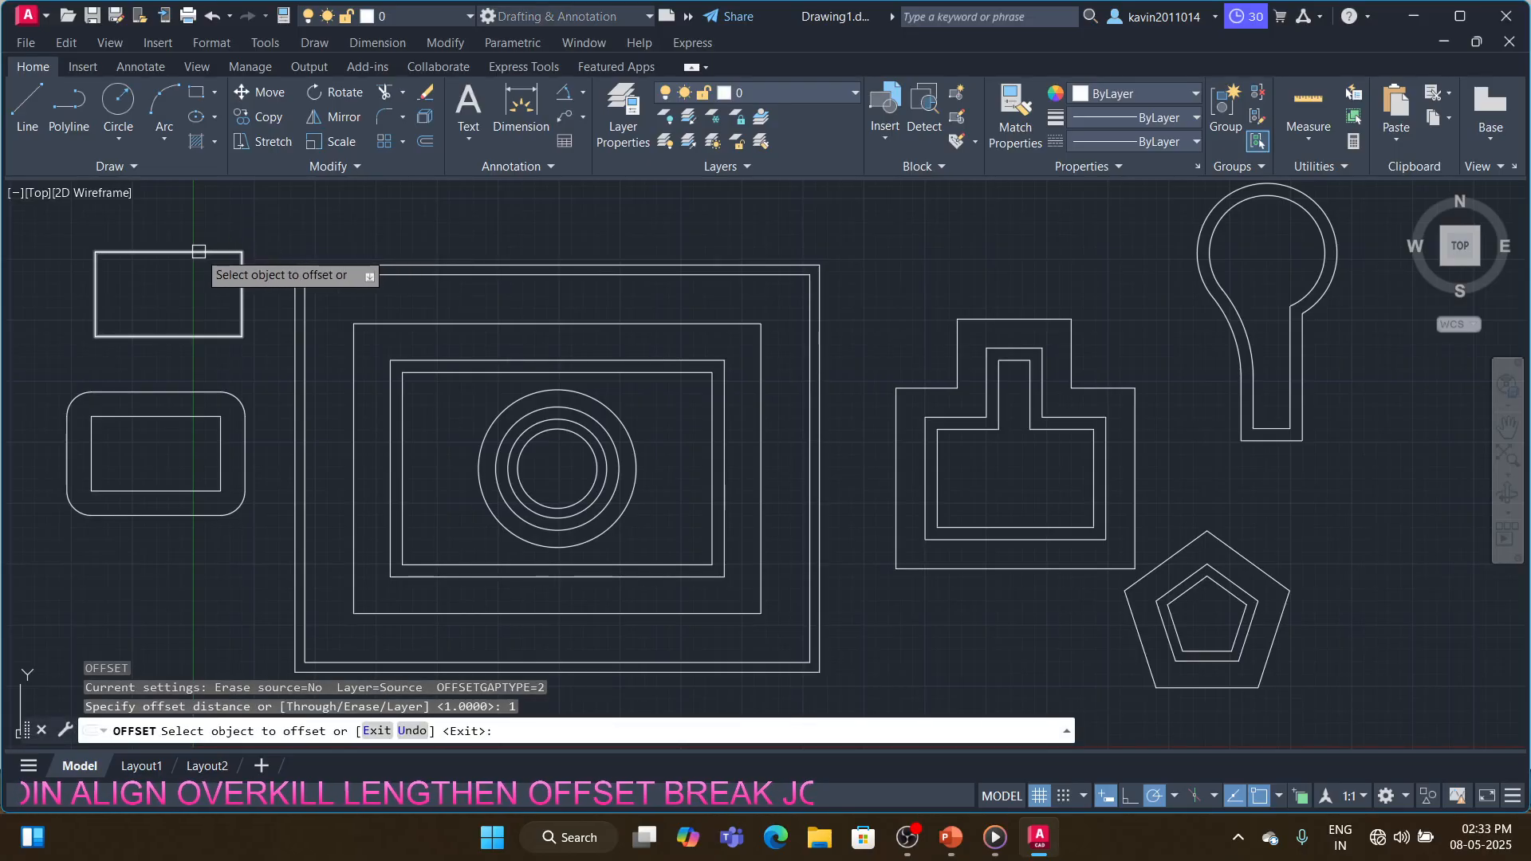
click(209, 252)
click(213, 244)
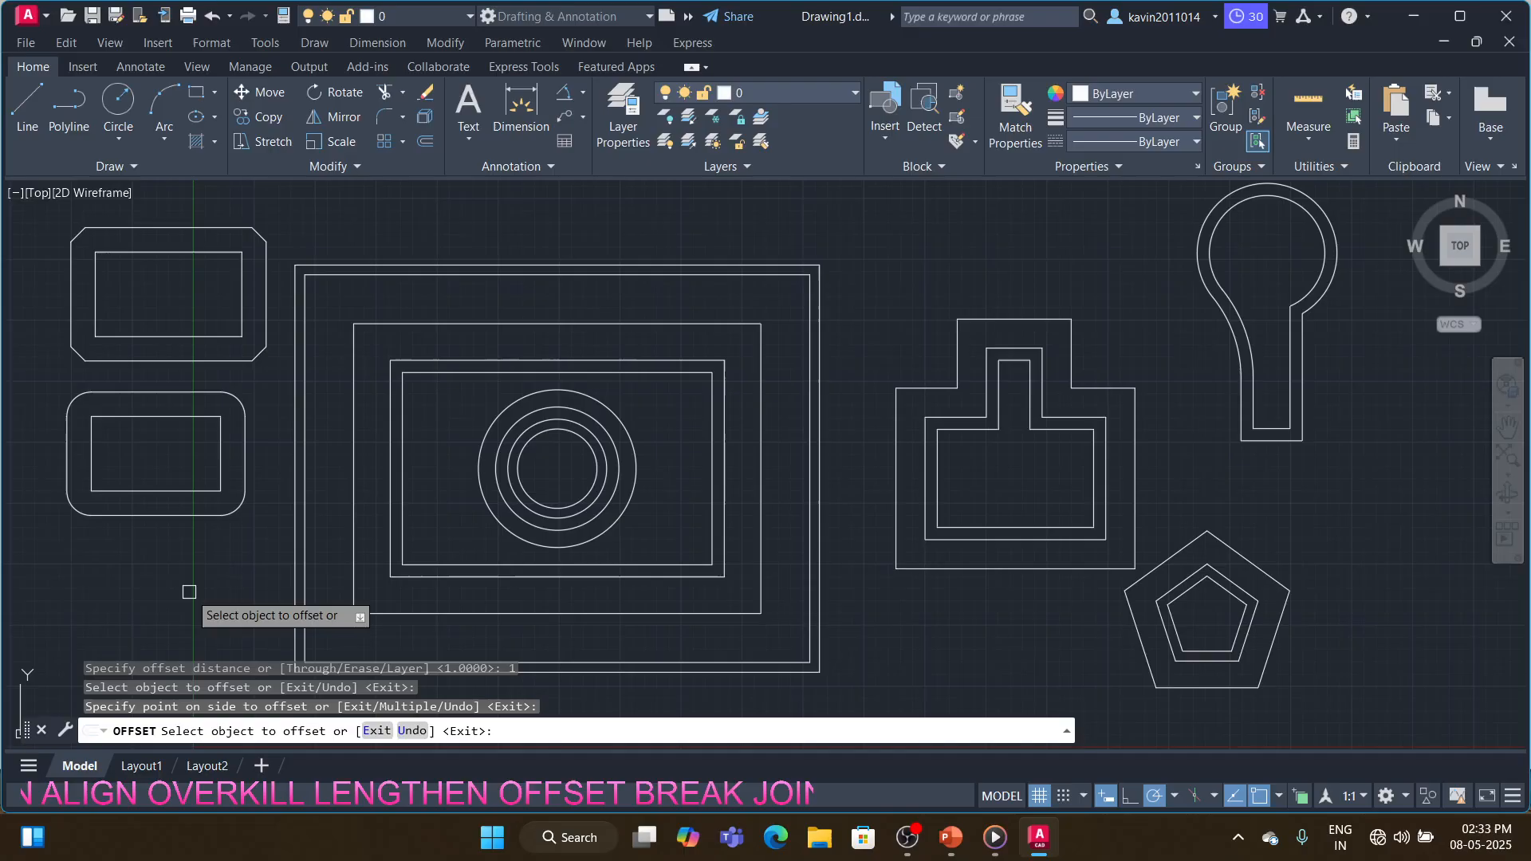
key(Return)
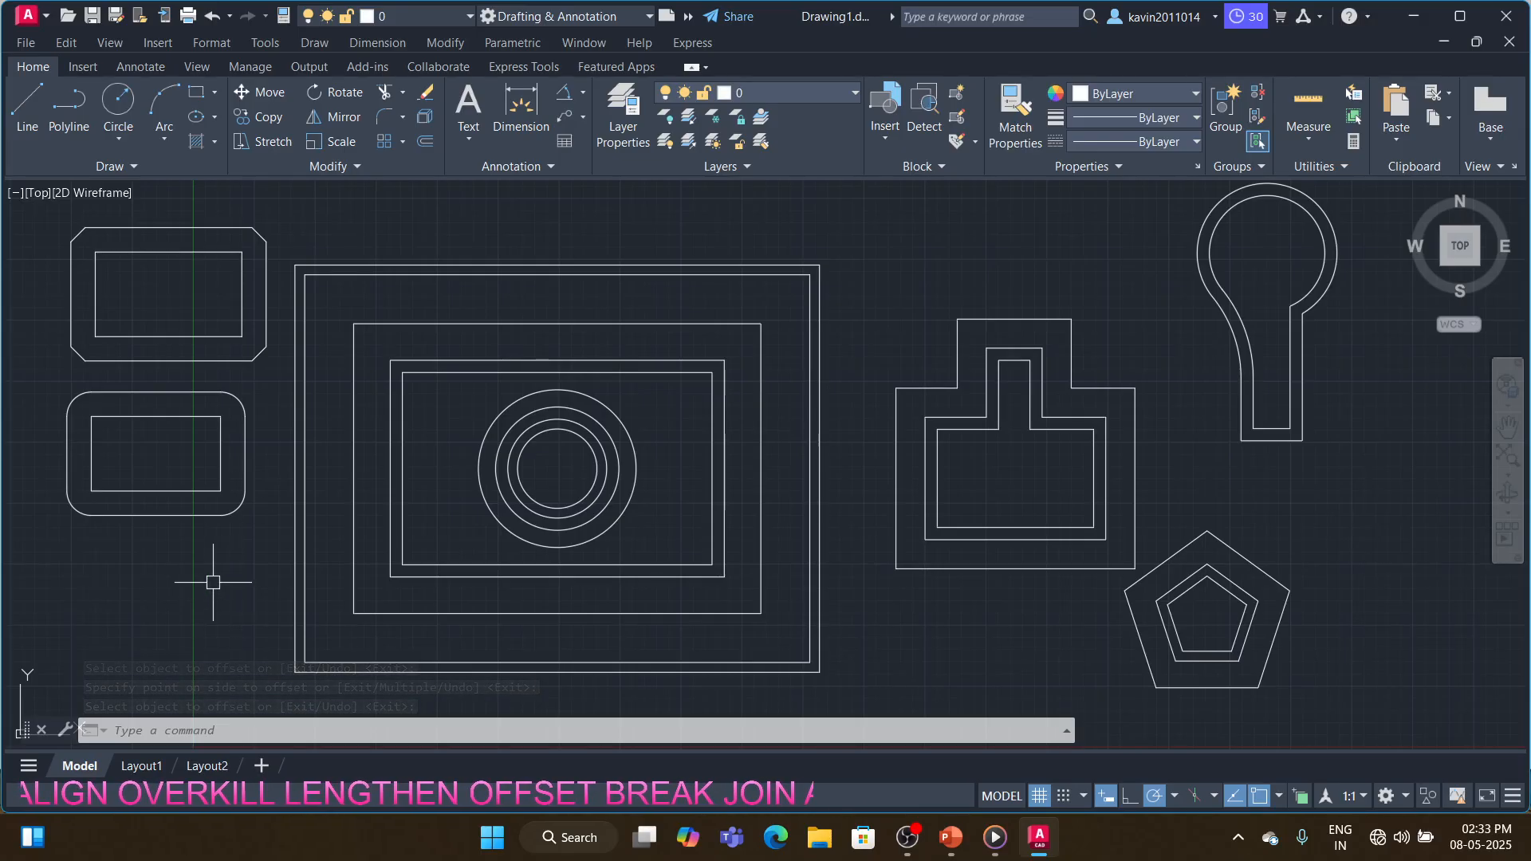
- Set the OFFSETGAPTYPE system variable back to 0
text(OFFSET)
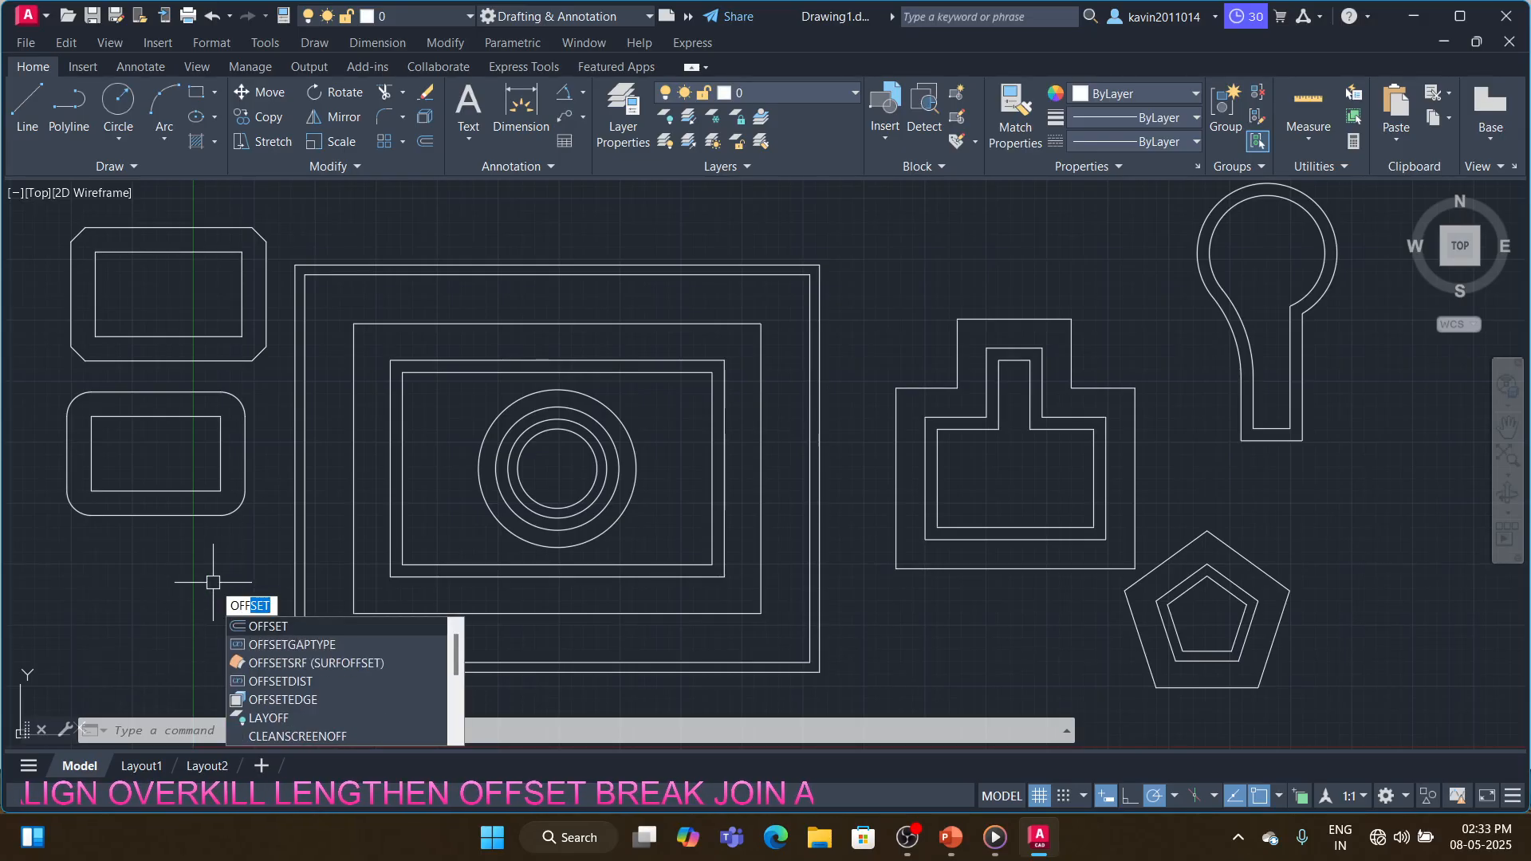
click(292, 645)
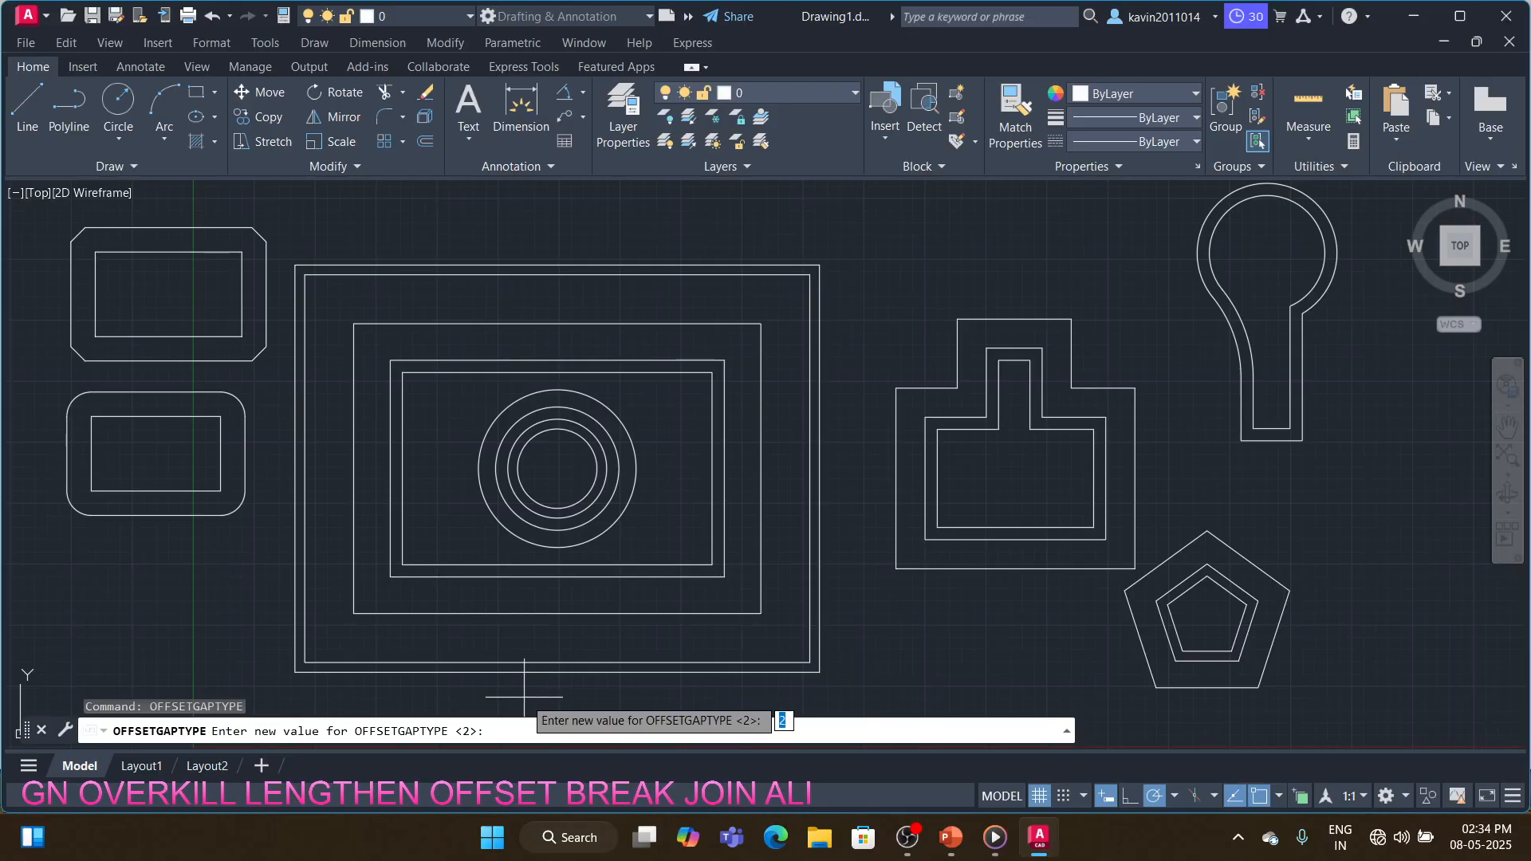
text(0)
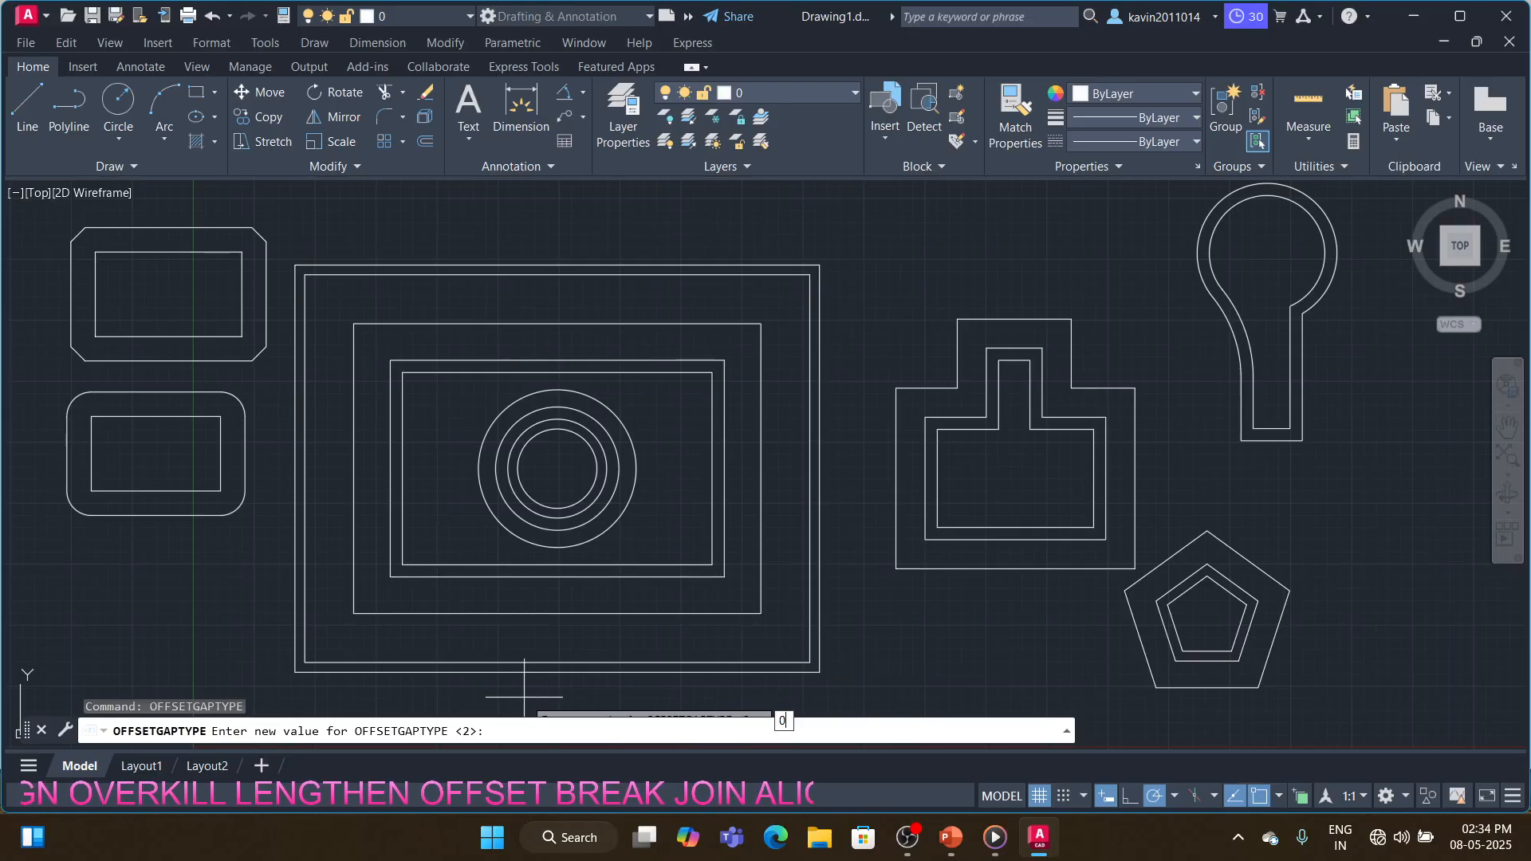
key(Return)
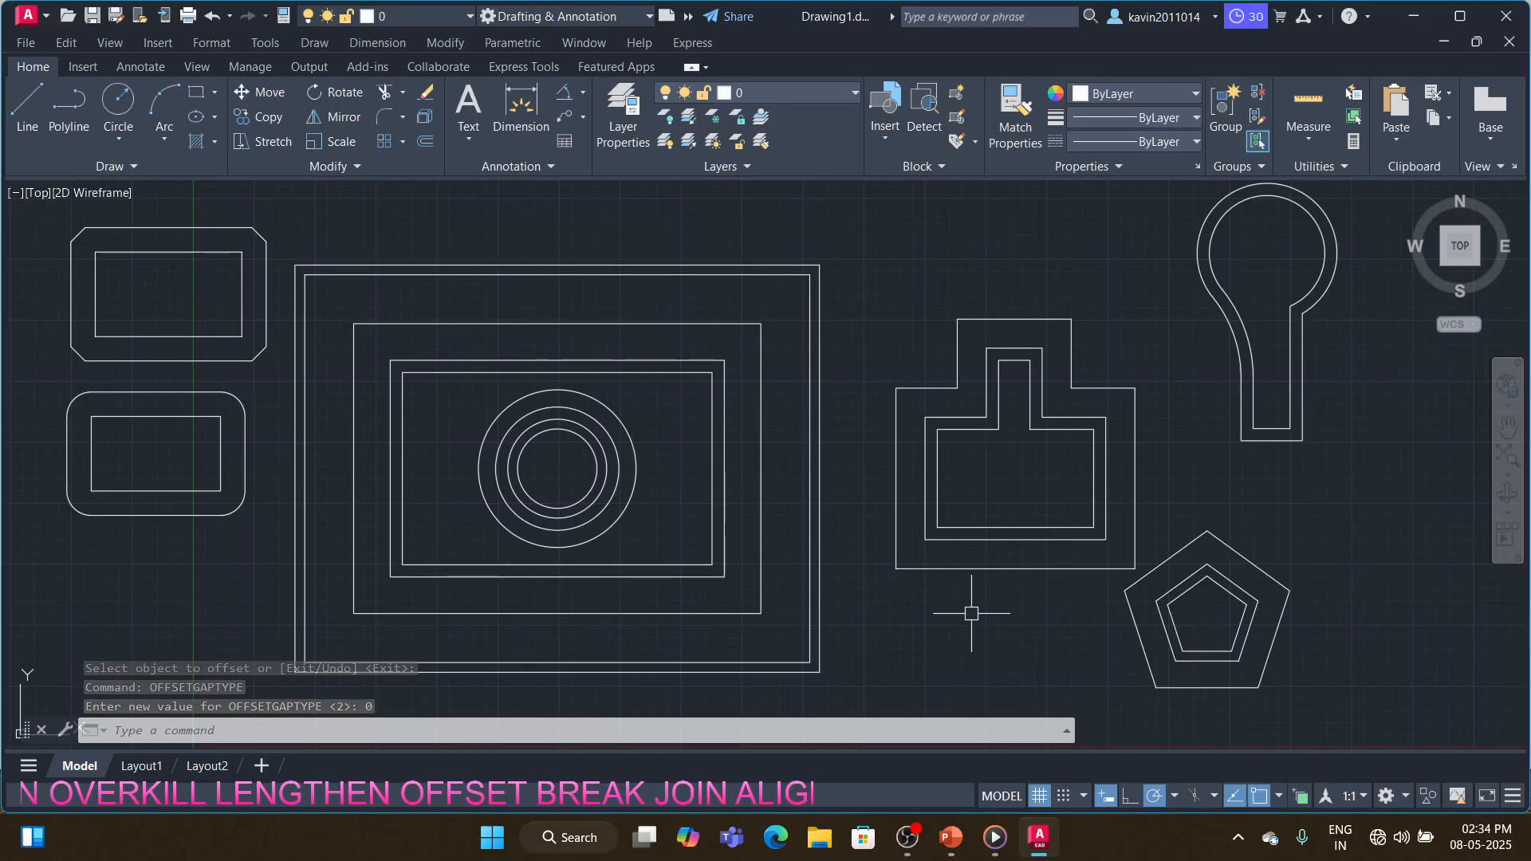
- Erase all objects in the drawing
text(e)
key(Return)
text(all)
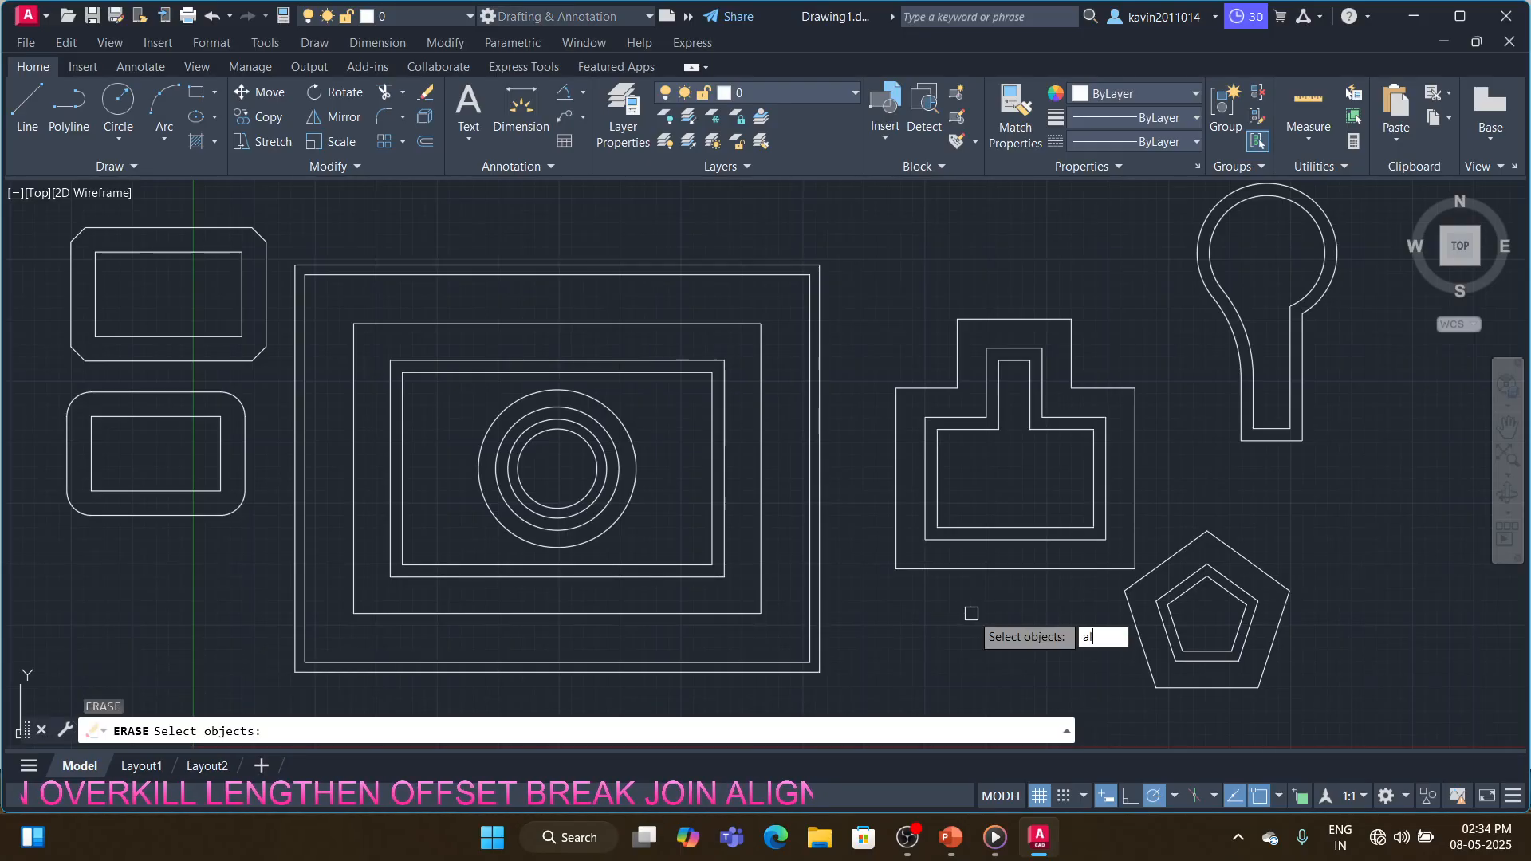
key(Return)
key(Return)
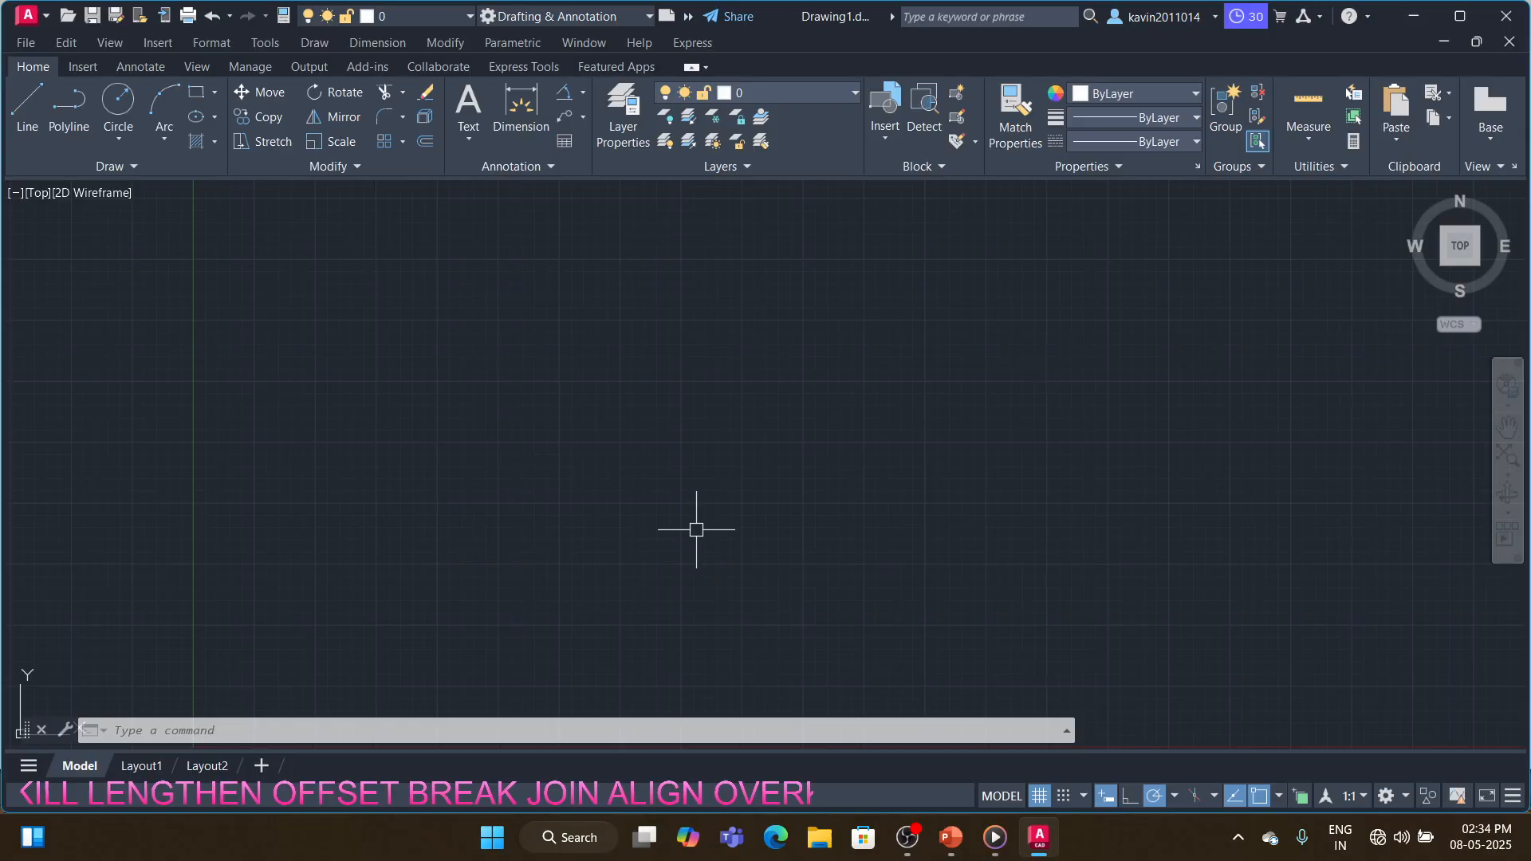
- Draw a horizontal line 20 units long, running to the right across the middle of the empty drawing area
text(l)
key(Return)
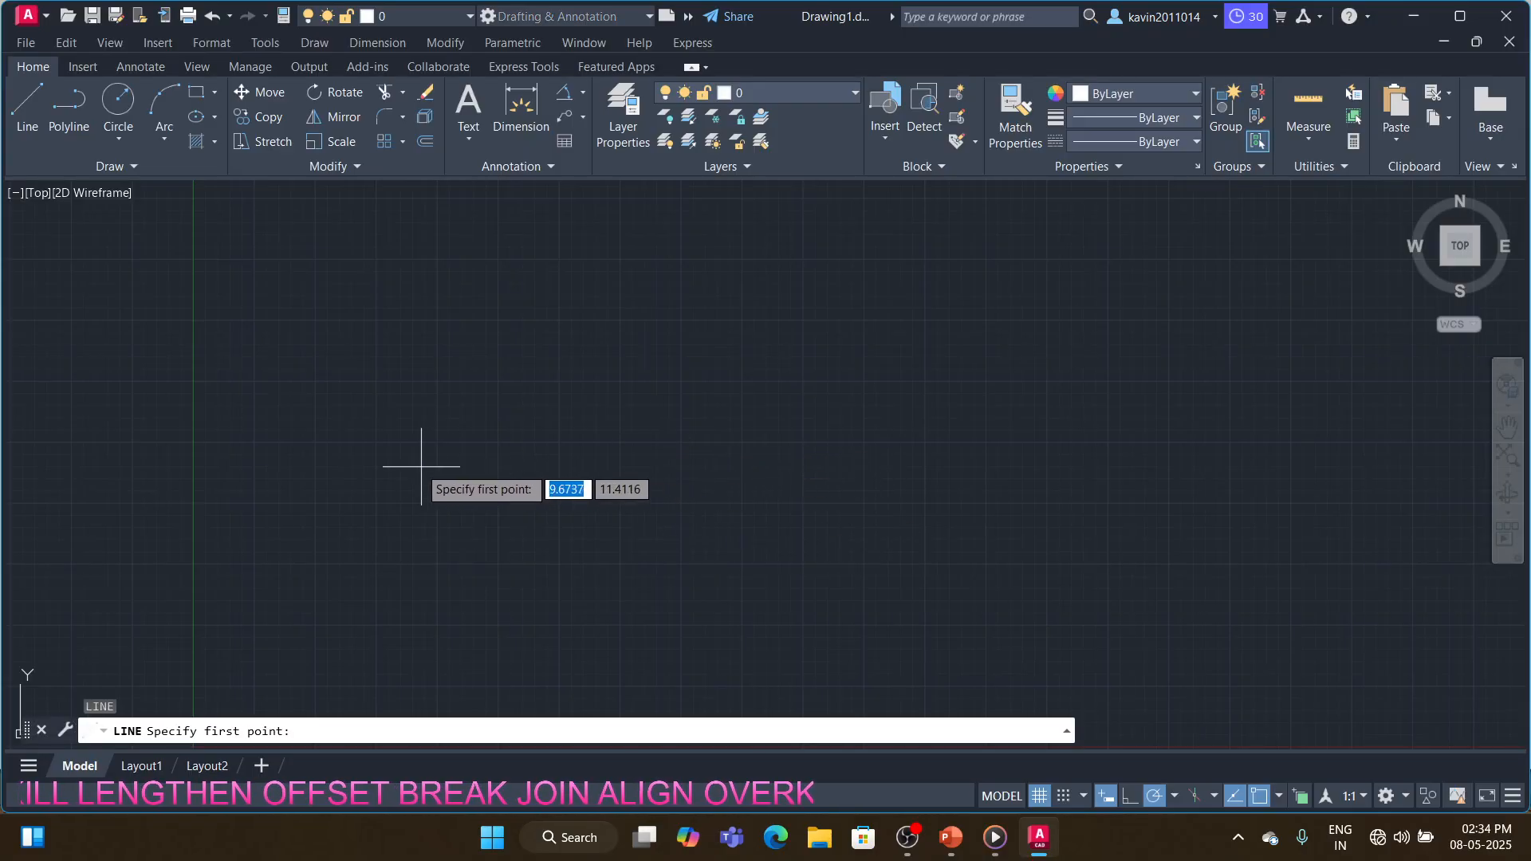
click(384, 445)
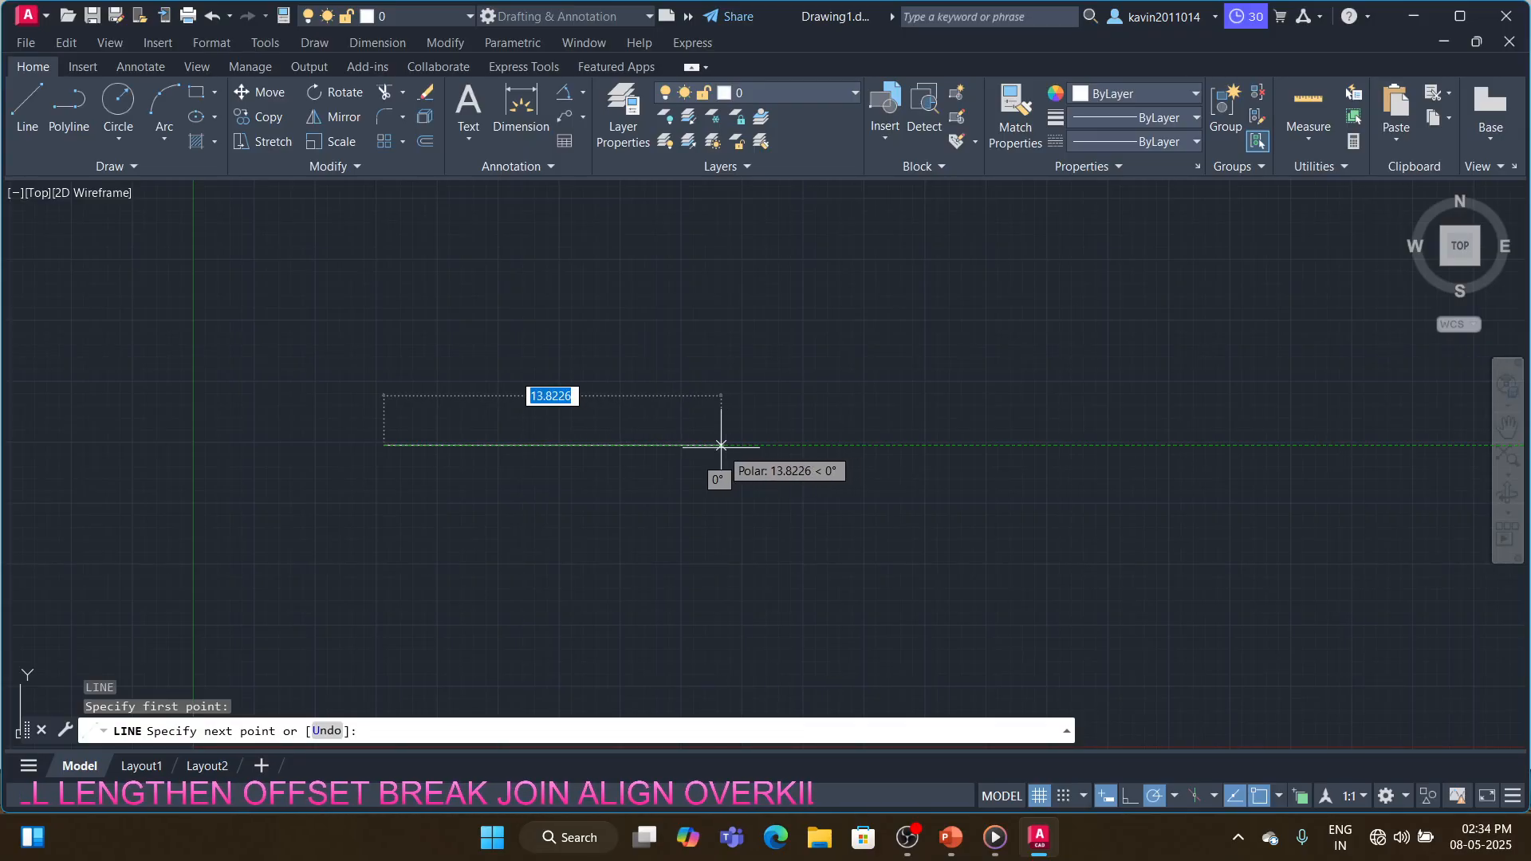
text(20)
key(Return)
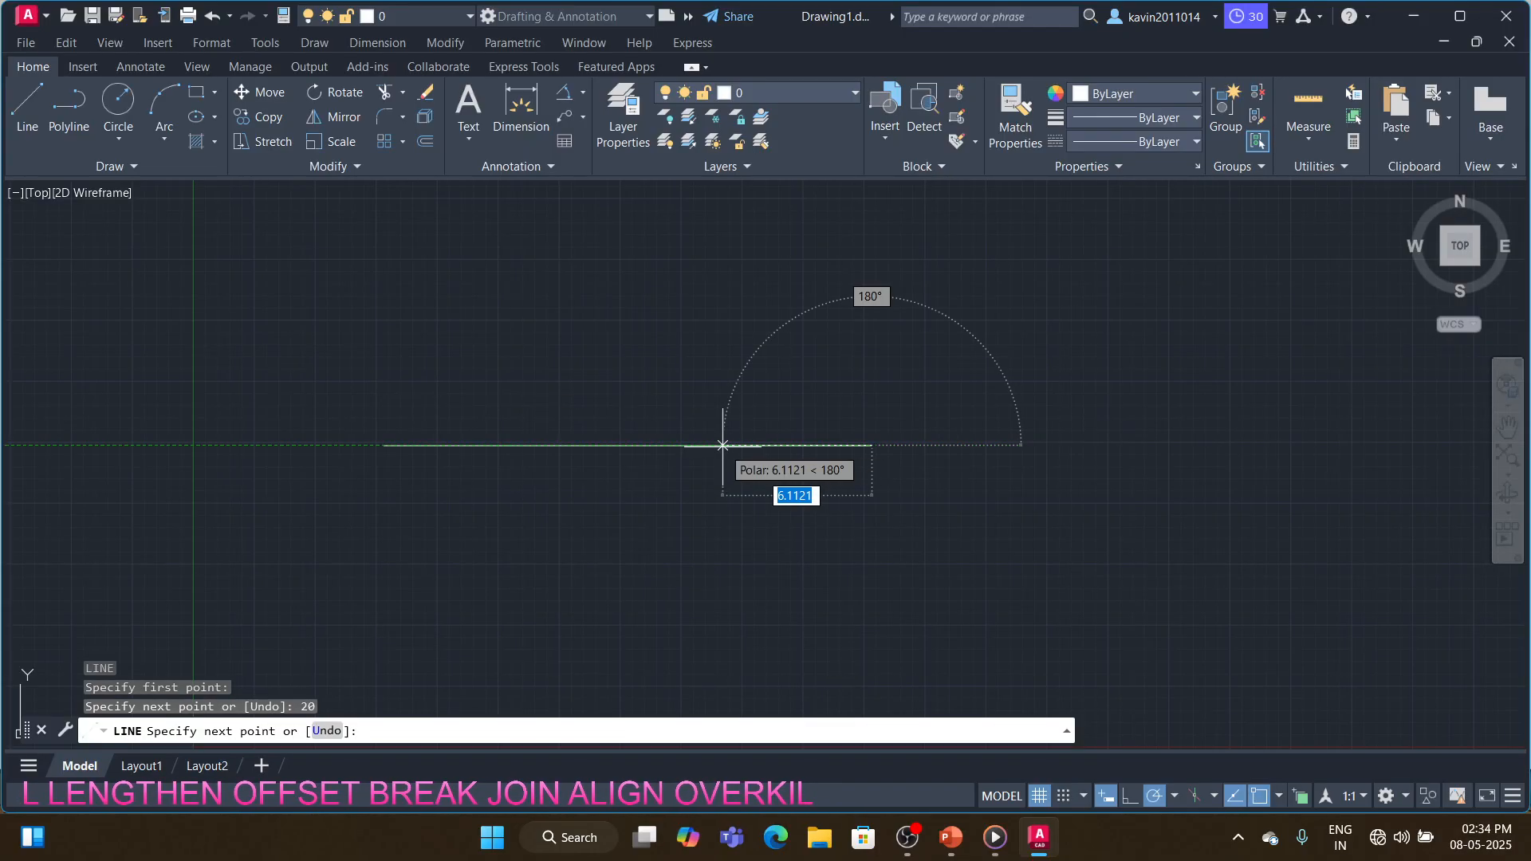
key(Return)
- Draw a rectangle freehand in the empty area to the right of the horizontal line
text(rec)
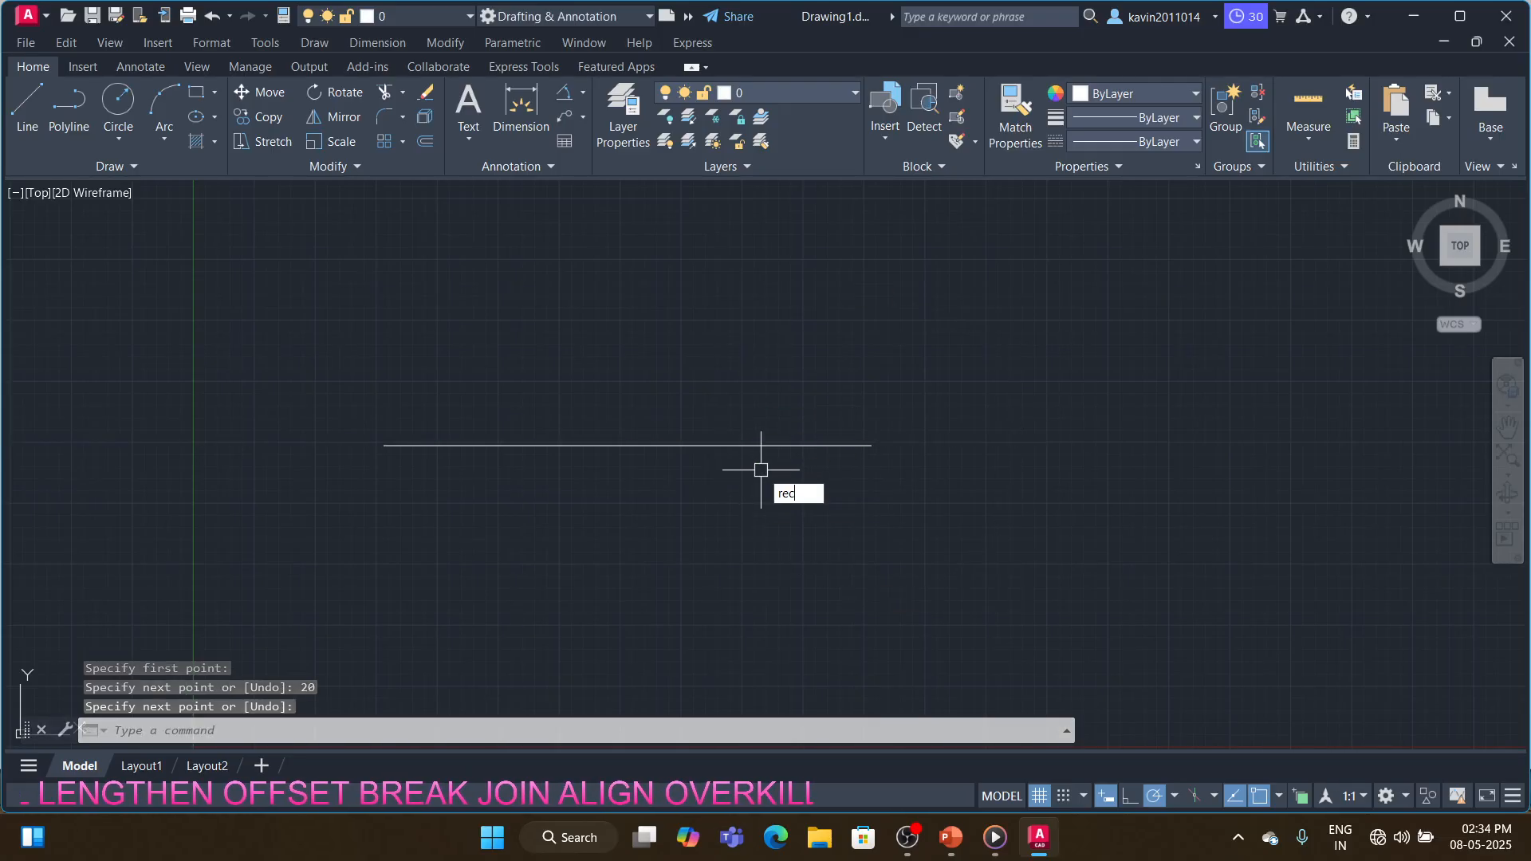
key(Return)
click(1100, 490)
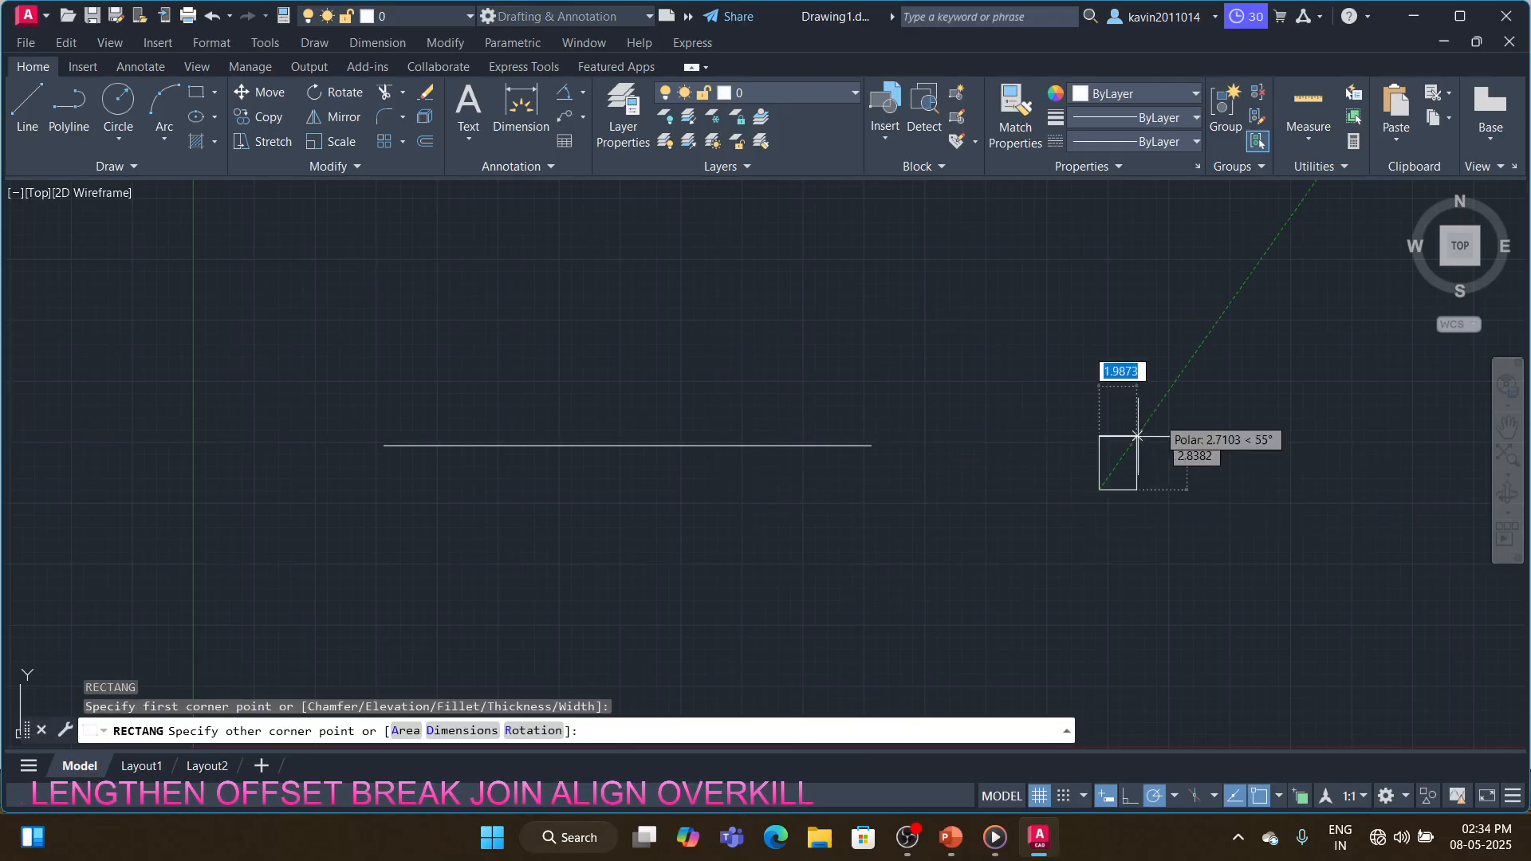
click(1342, 339)
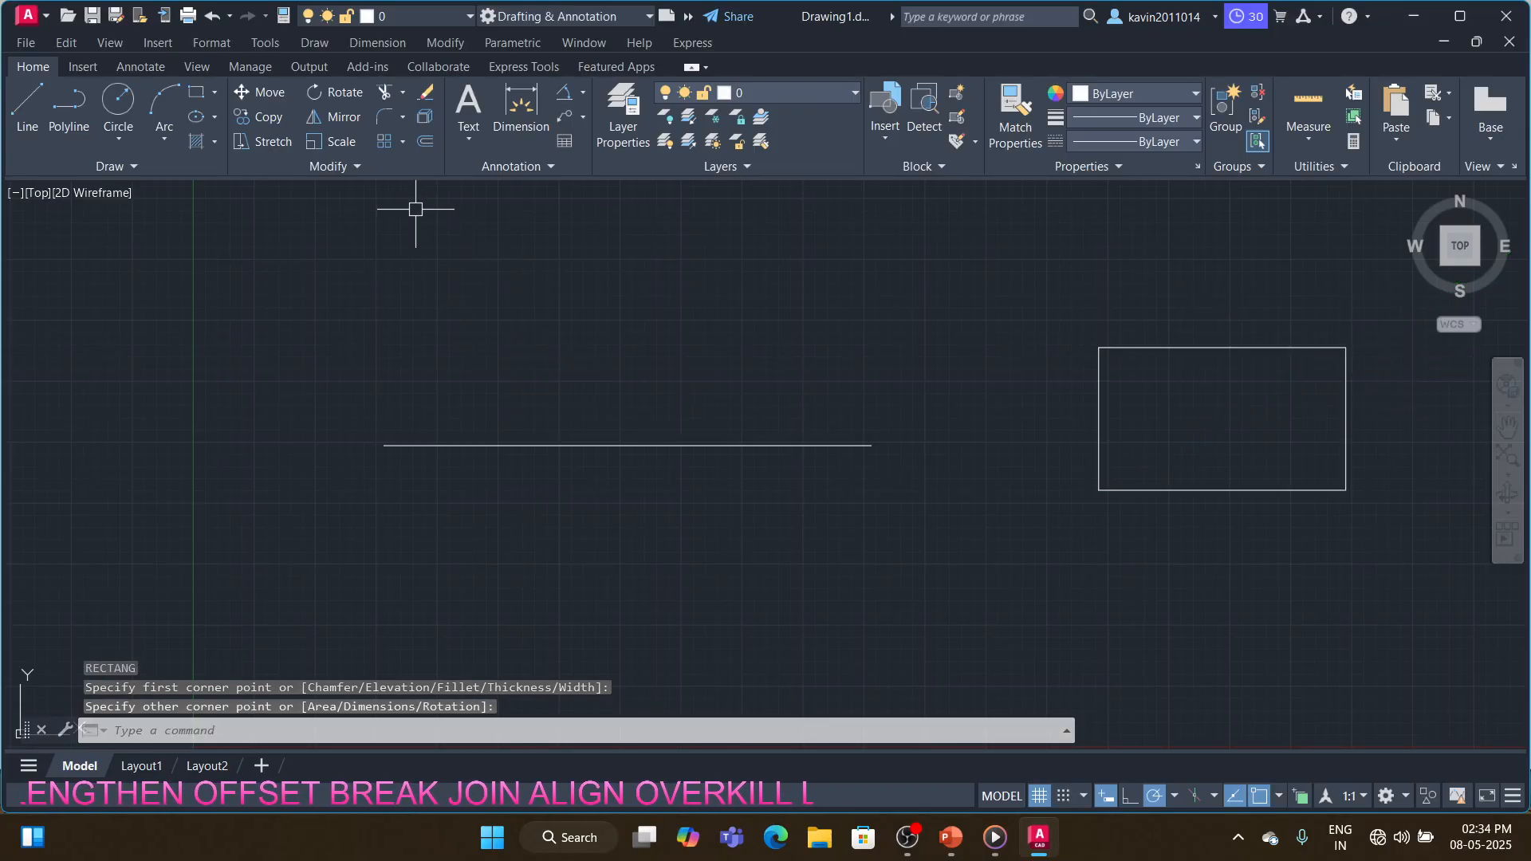
- Break the horizontal line from a point near its left end to its midpoint
text(br)
key(Return)
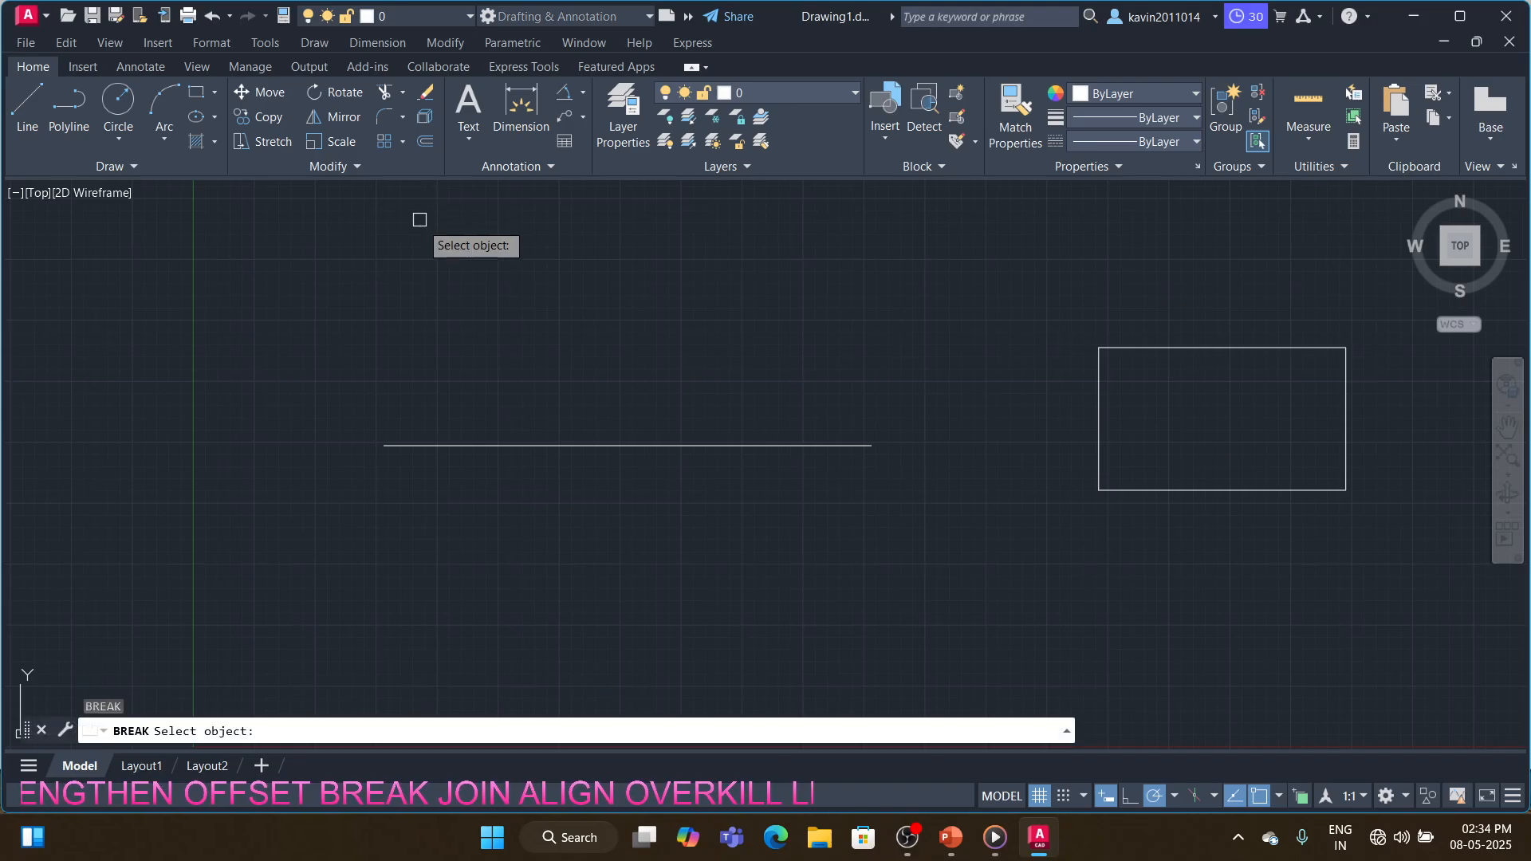
click(474, 445)
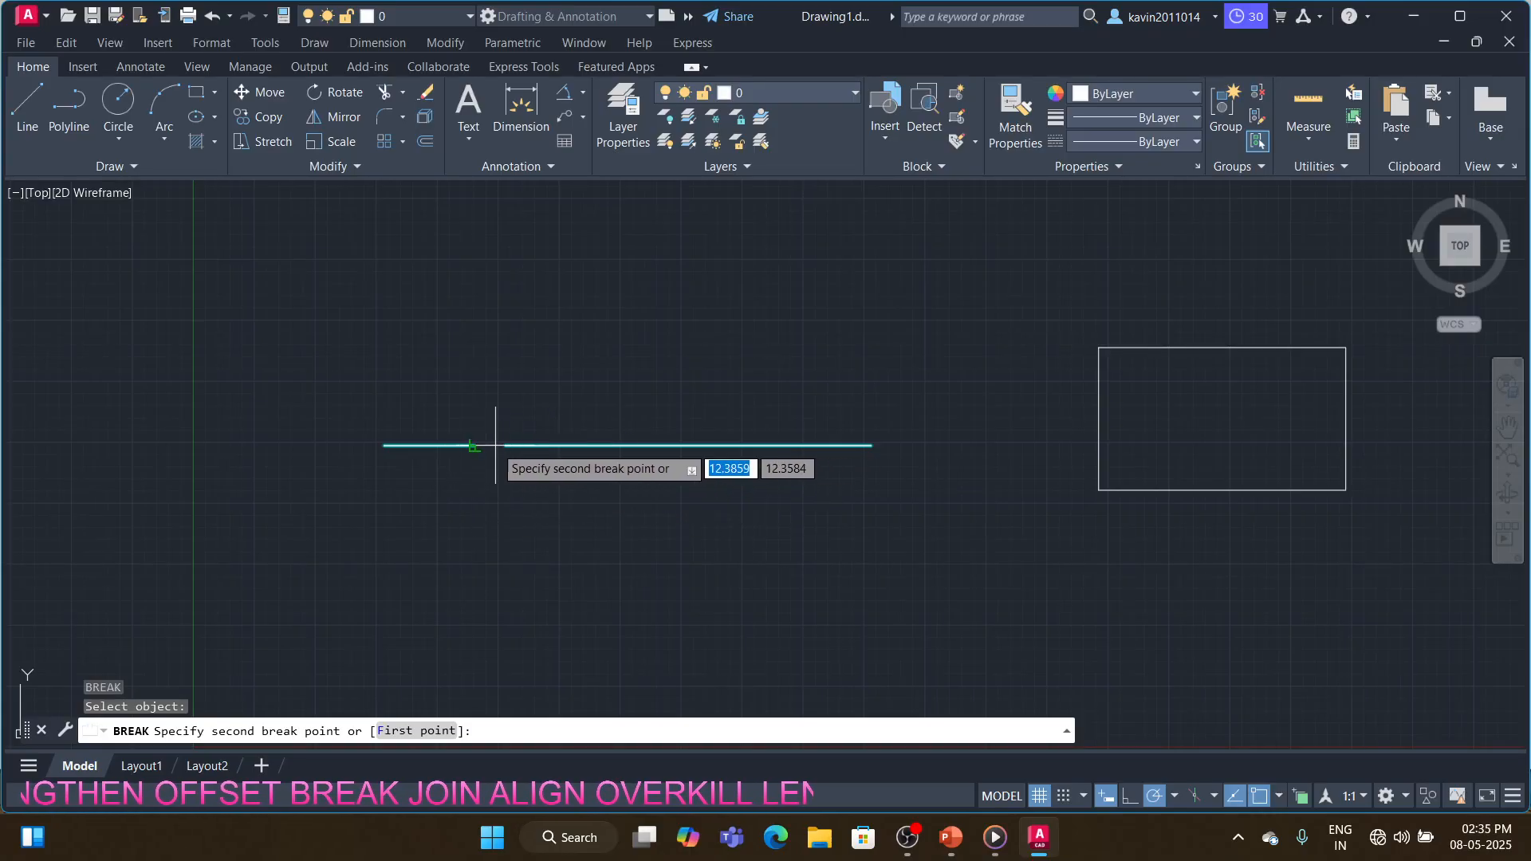
click(615, 445)
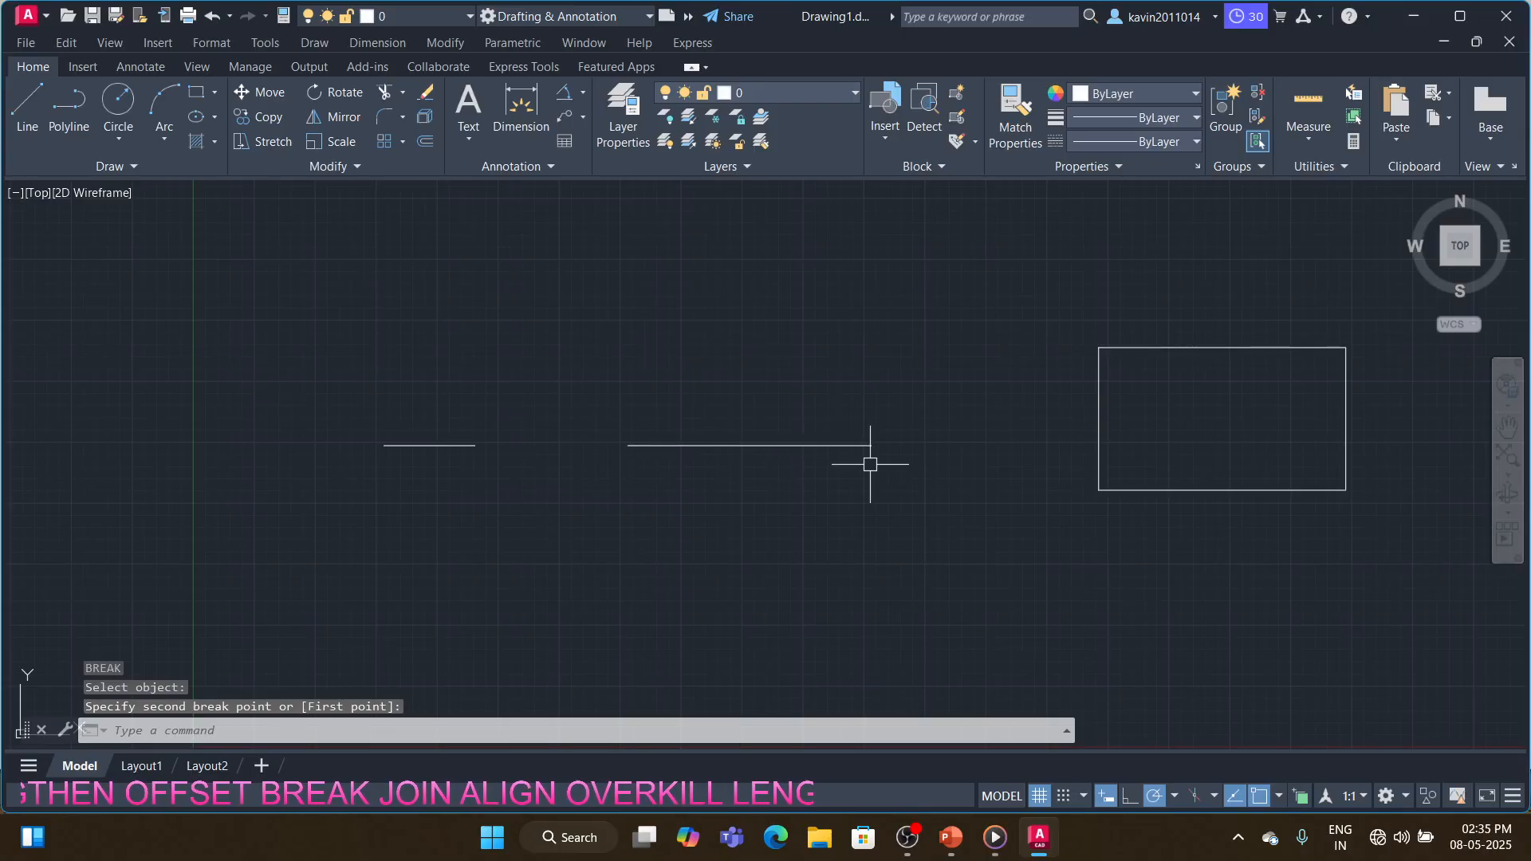
- Undo the break in the horizontal line
key(Return)
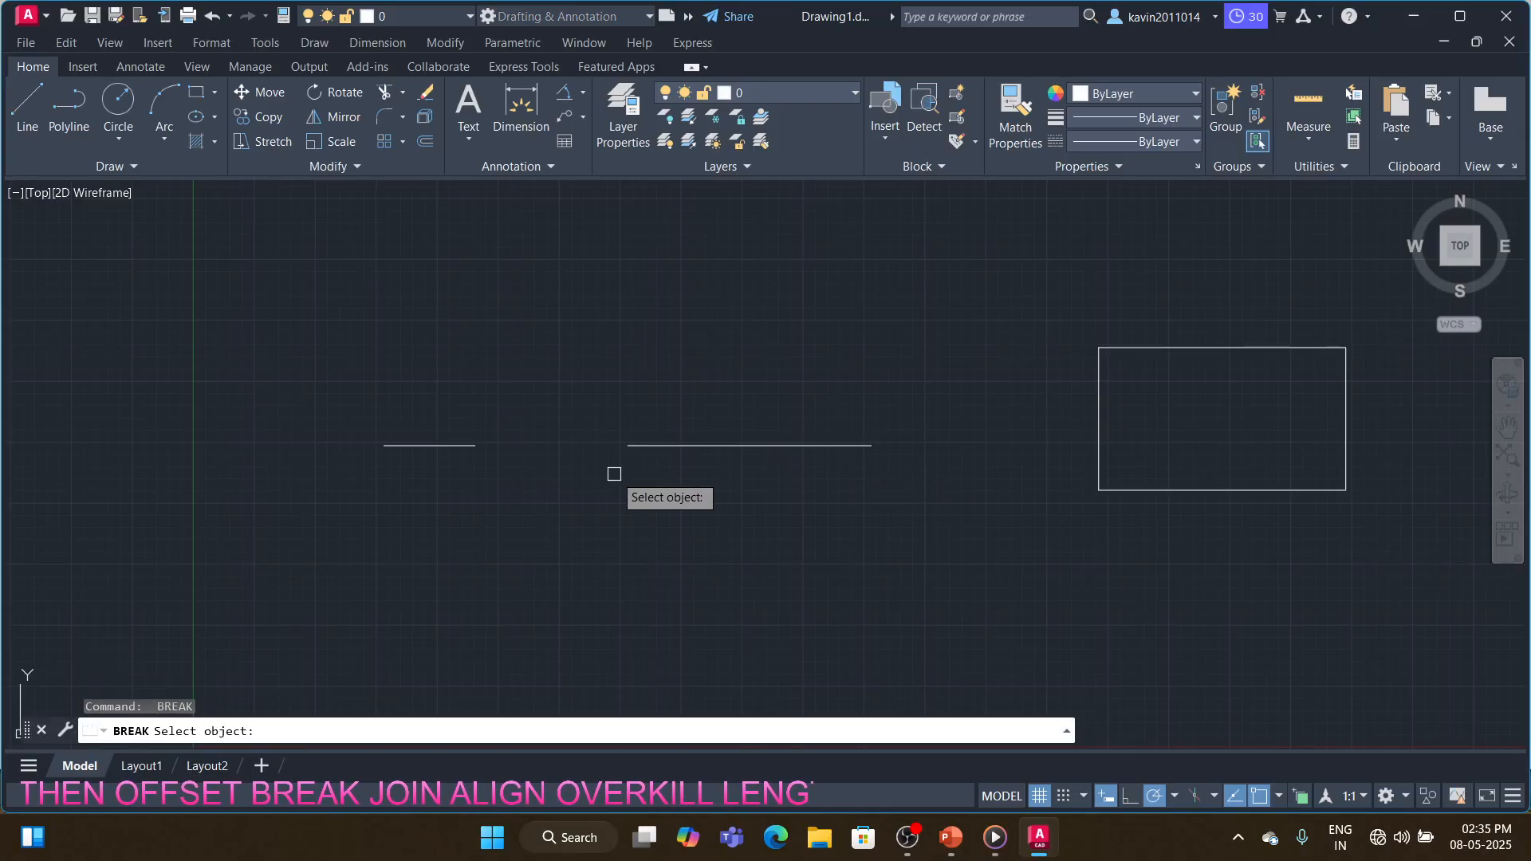
key(Escape)
text(u)
key(Return)
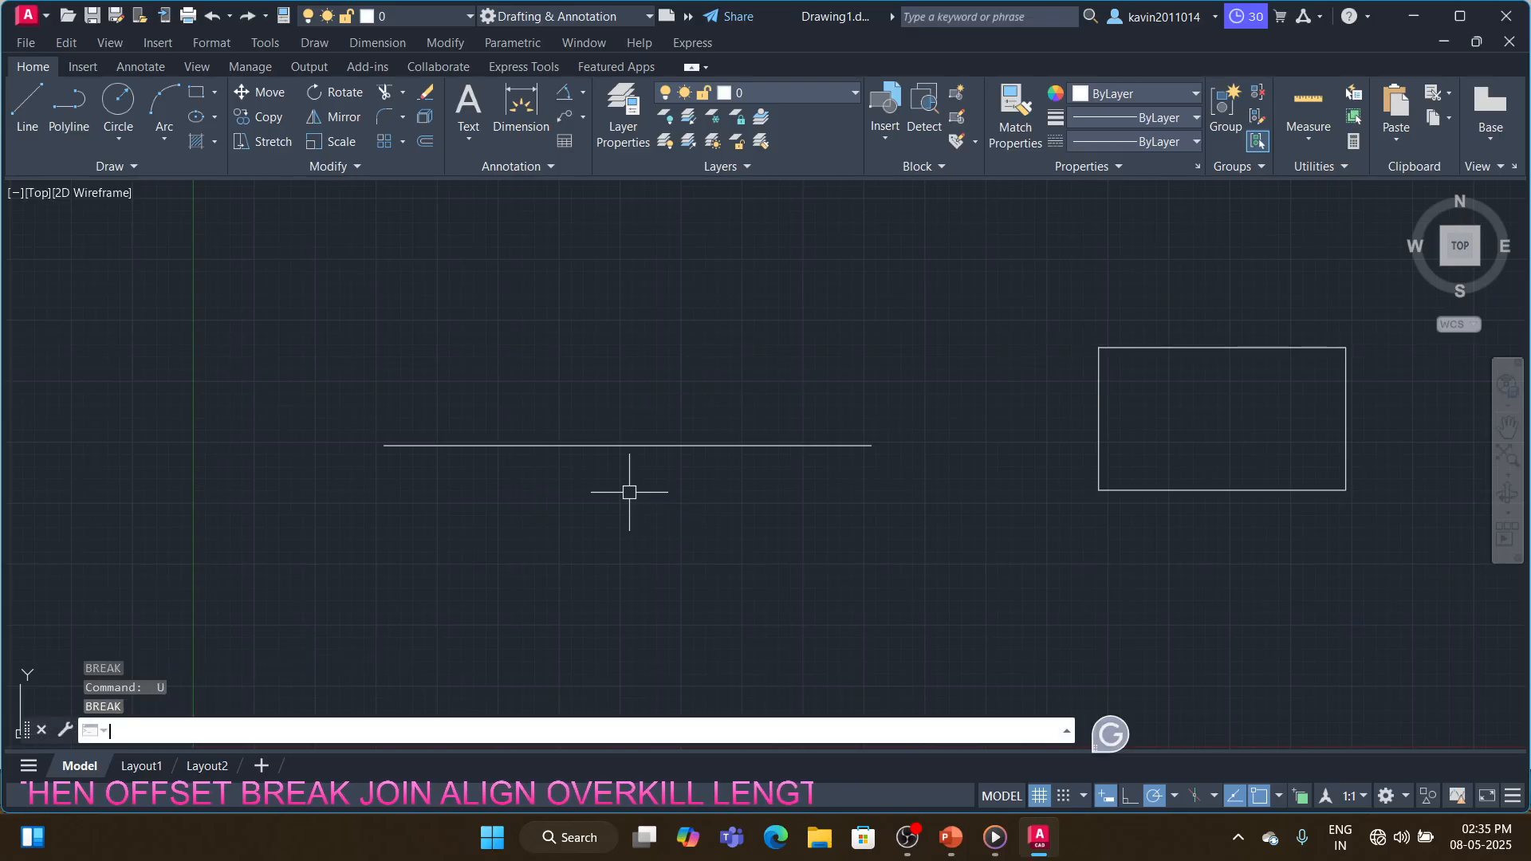
- Break the horizontal line using the First point option, from its midpoint to a point 3 units to the right
text(br)
key(Return)
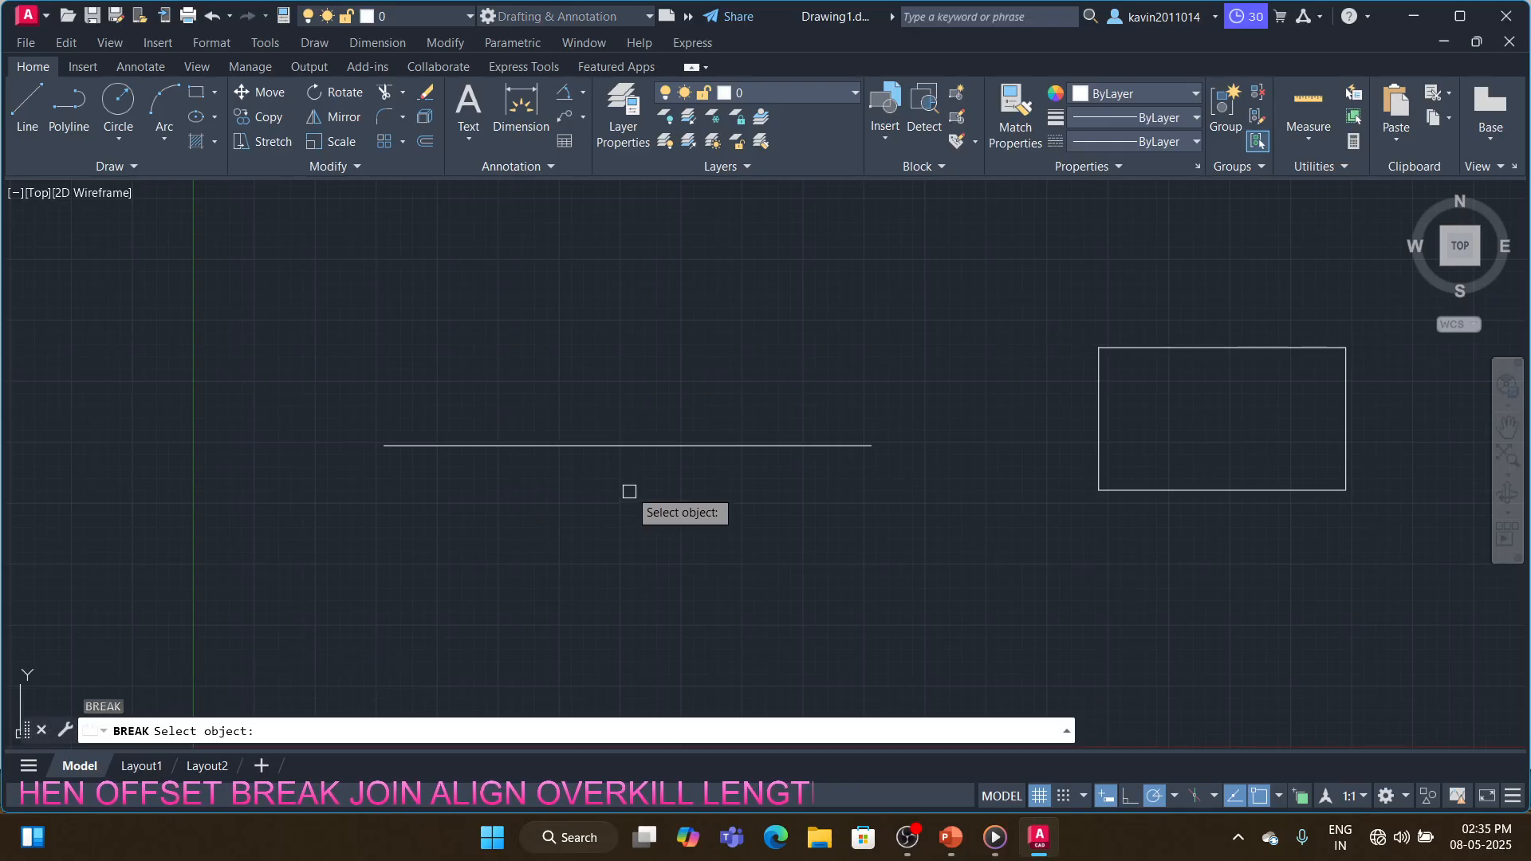
click(644, 445)
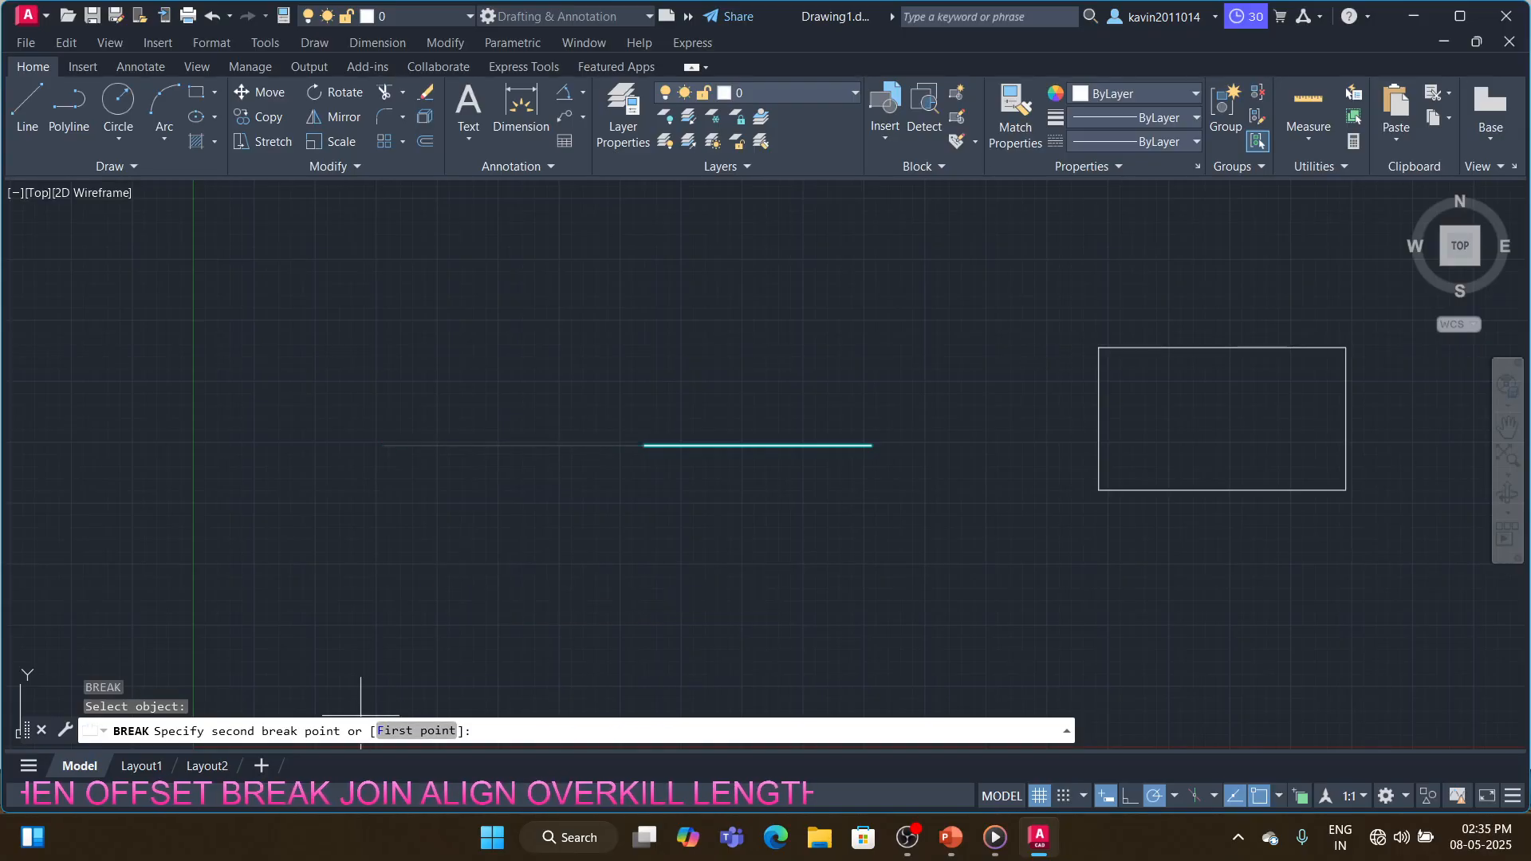
text(f)
key(Return)
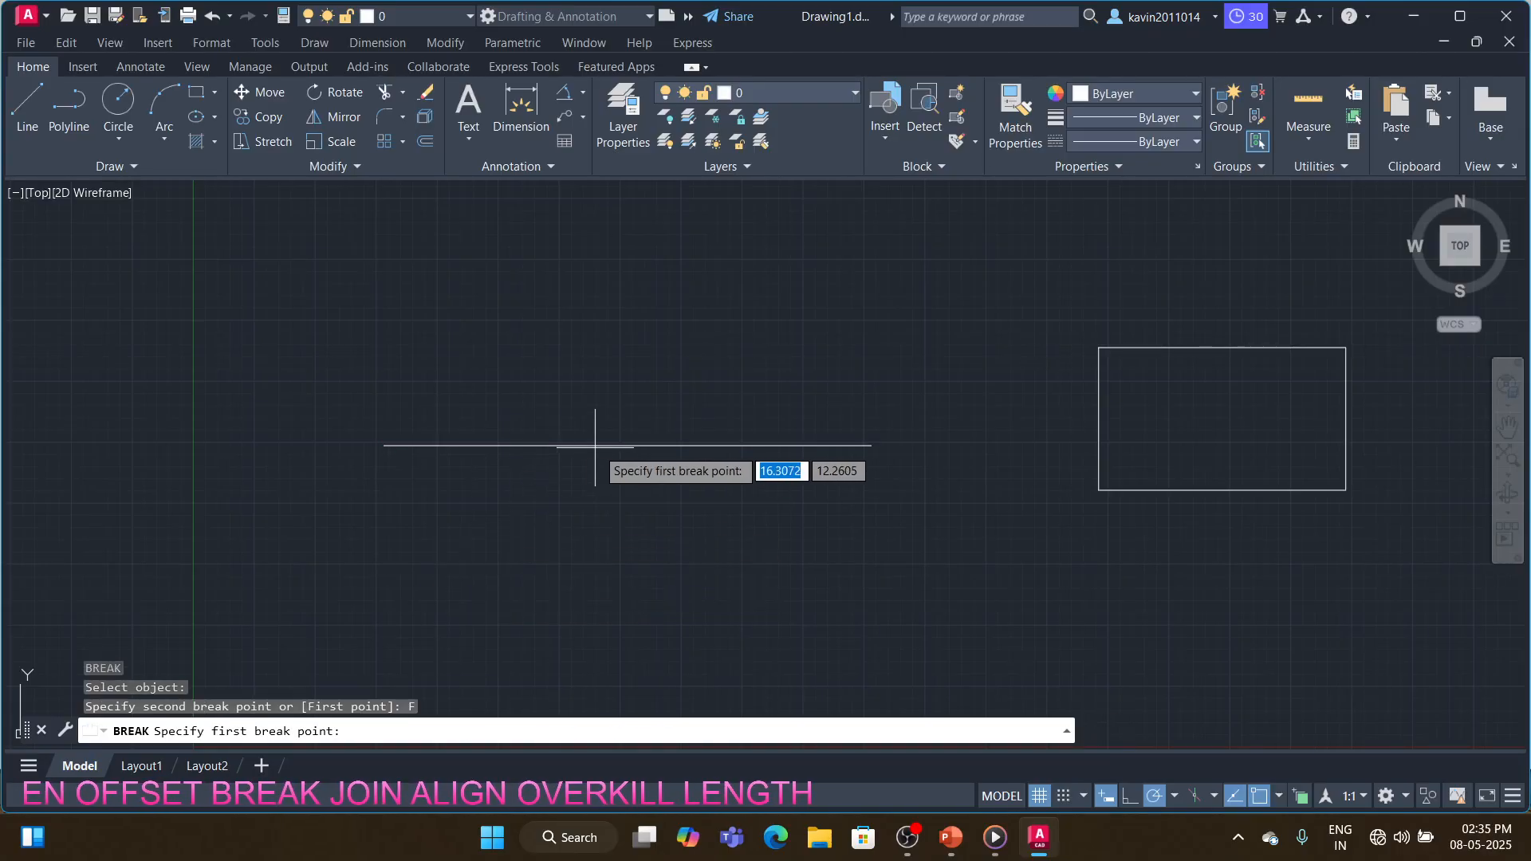
click(621, 446)
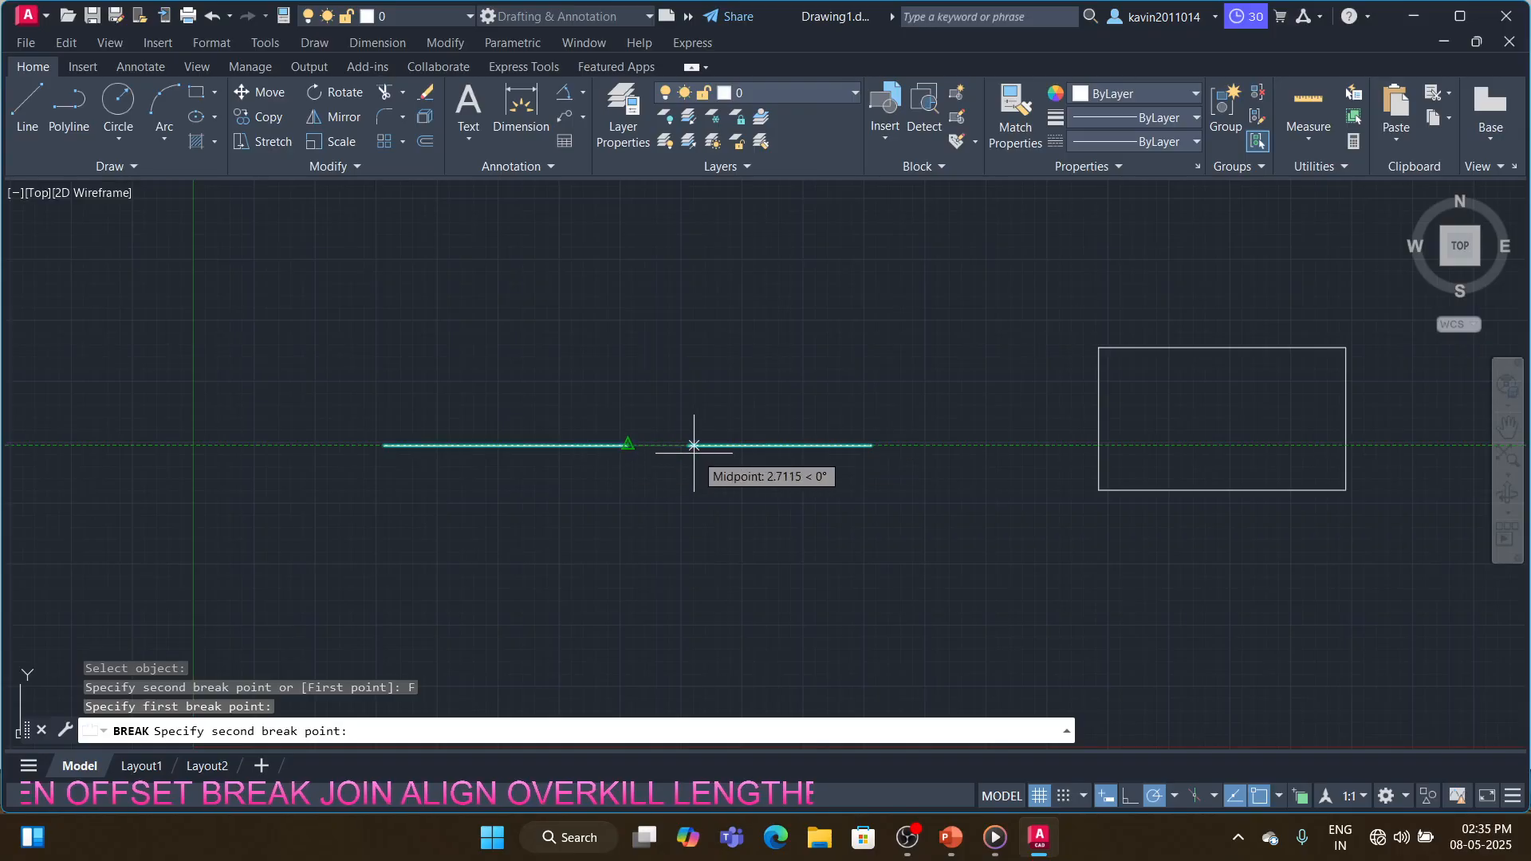
text(3)
key(Return)
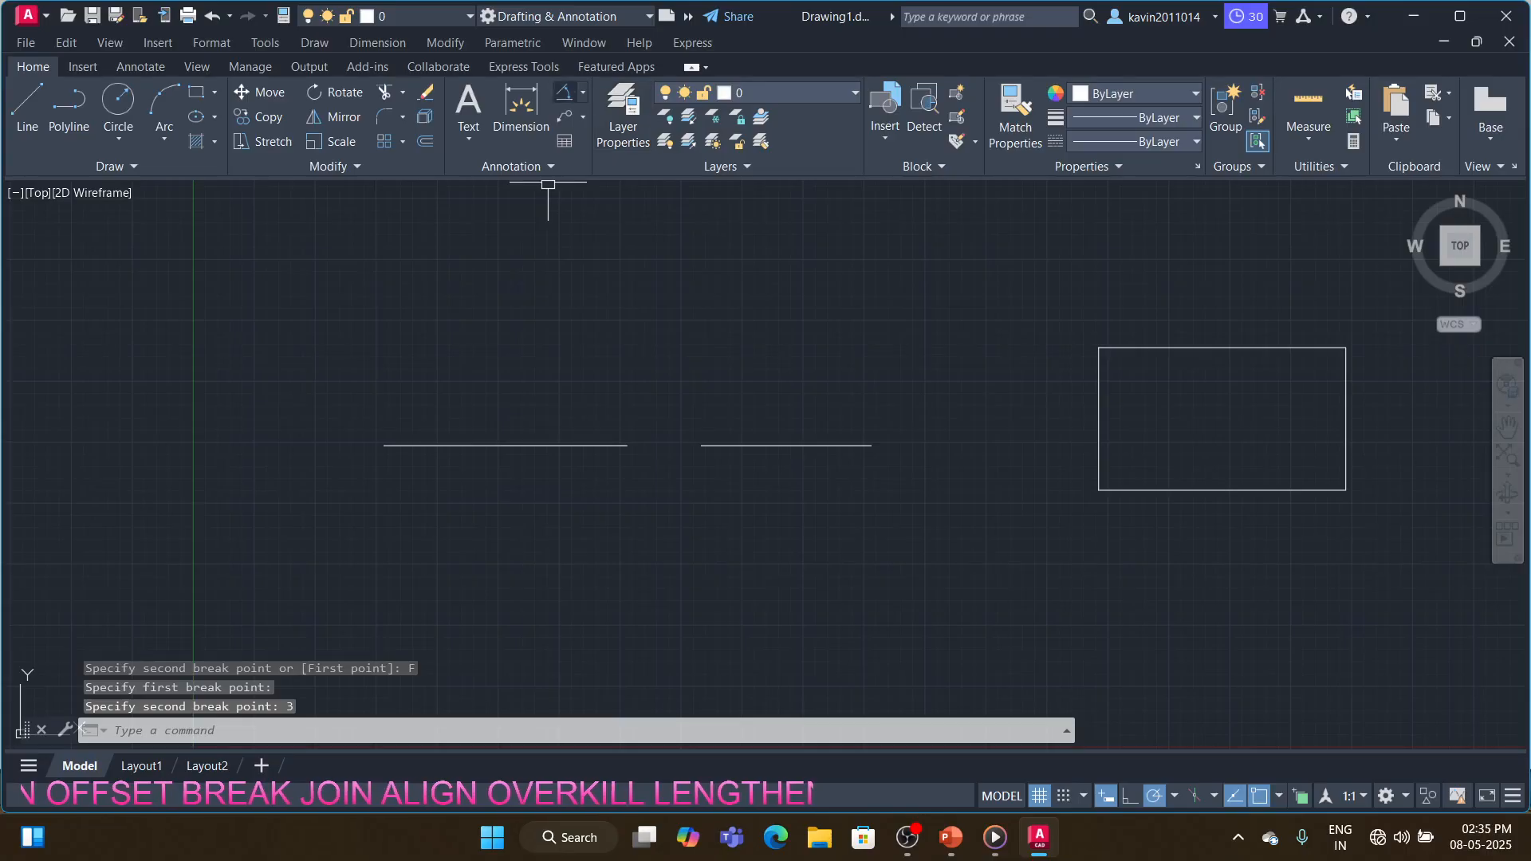
- Add a linear dimension across the gap in the broken horizontal line, placing it just above the line
click(583, 91)
click(610, 157)
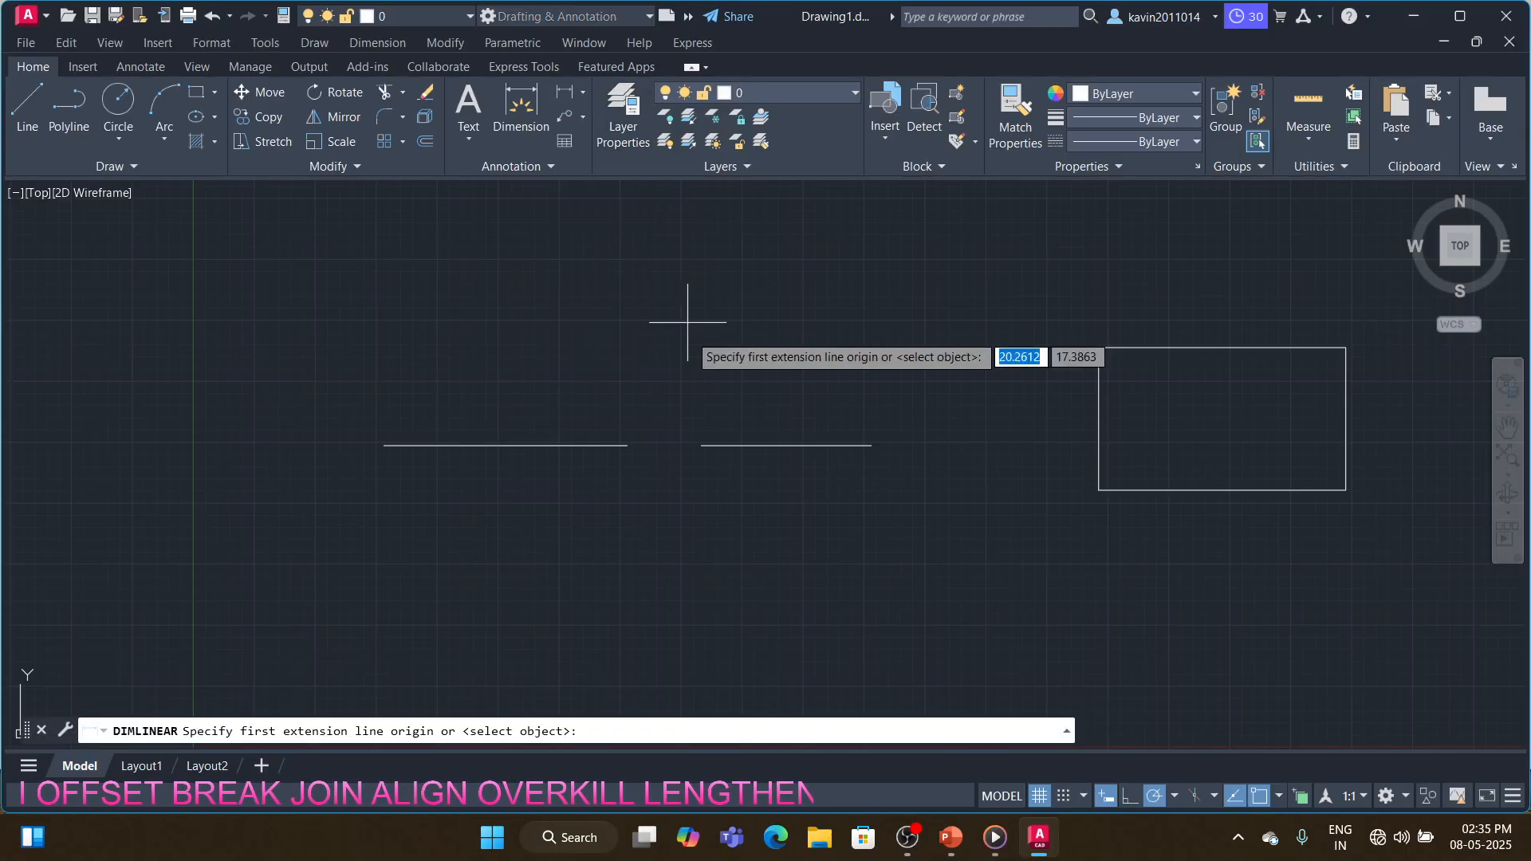
key(Return)
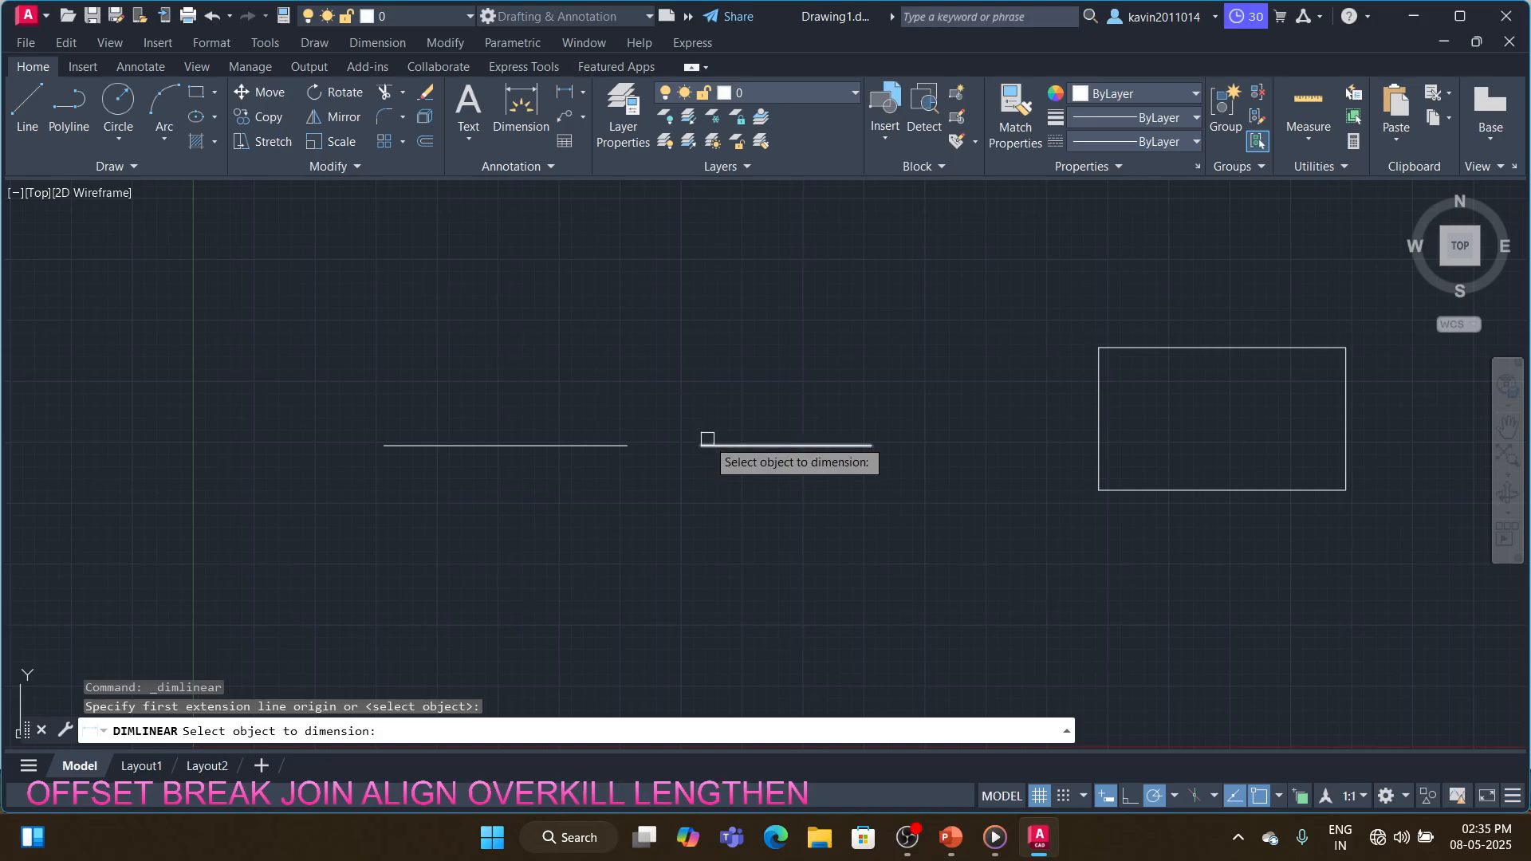
key(Escape)
key(Return)
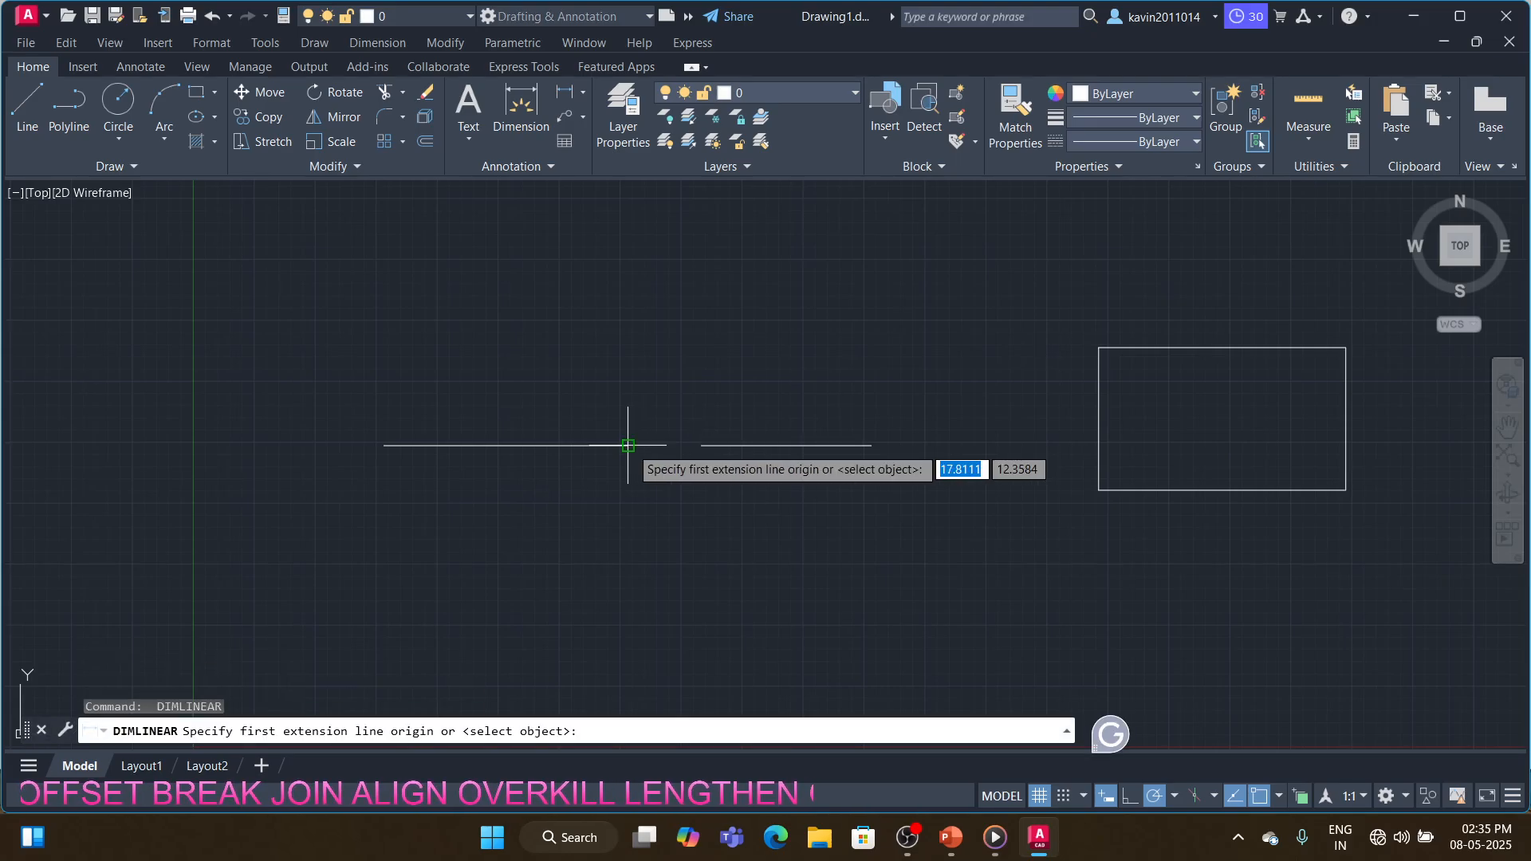
click(628, 445)
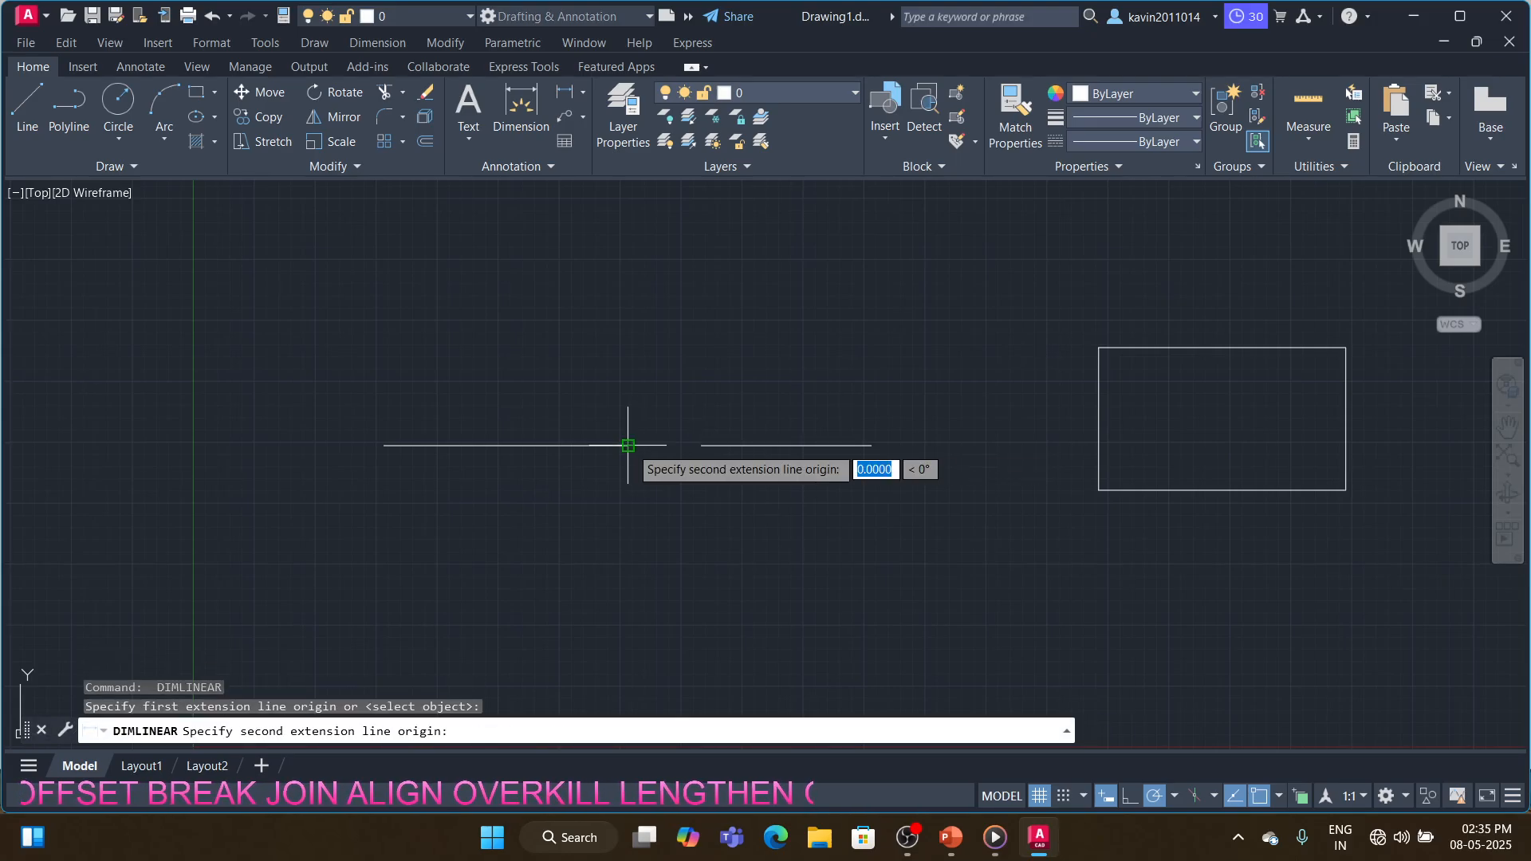
click(702, 445)
click(702, 412)
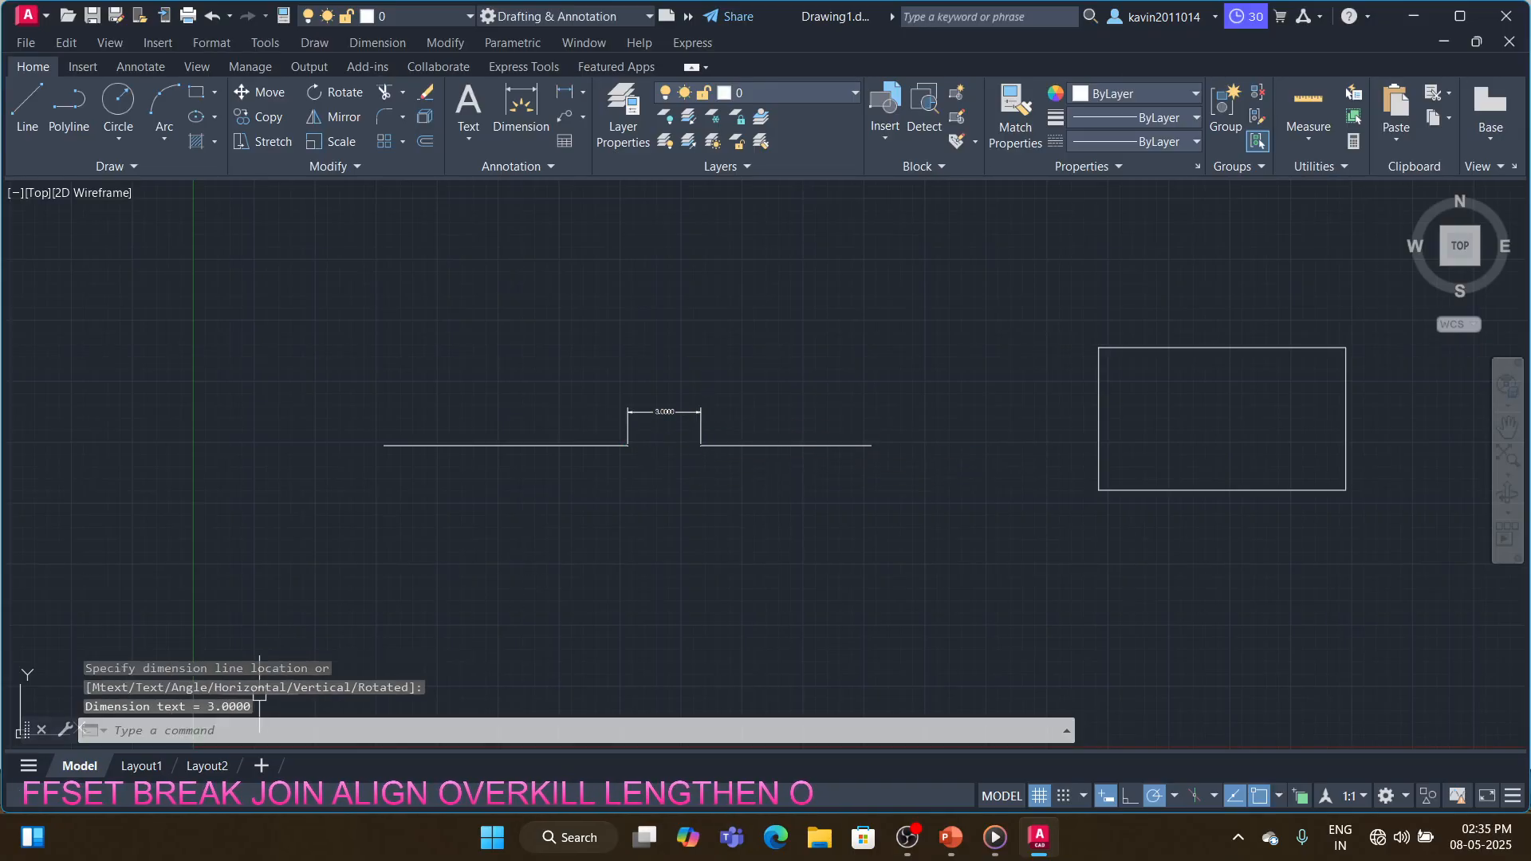
- Examine the gap dimension up close with a zoom window, and restore the previous view
text(z)
key(Return)
click(532, 510)
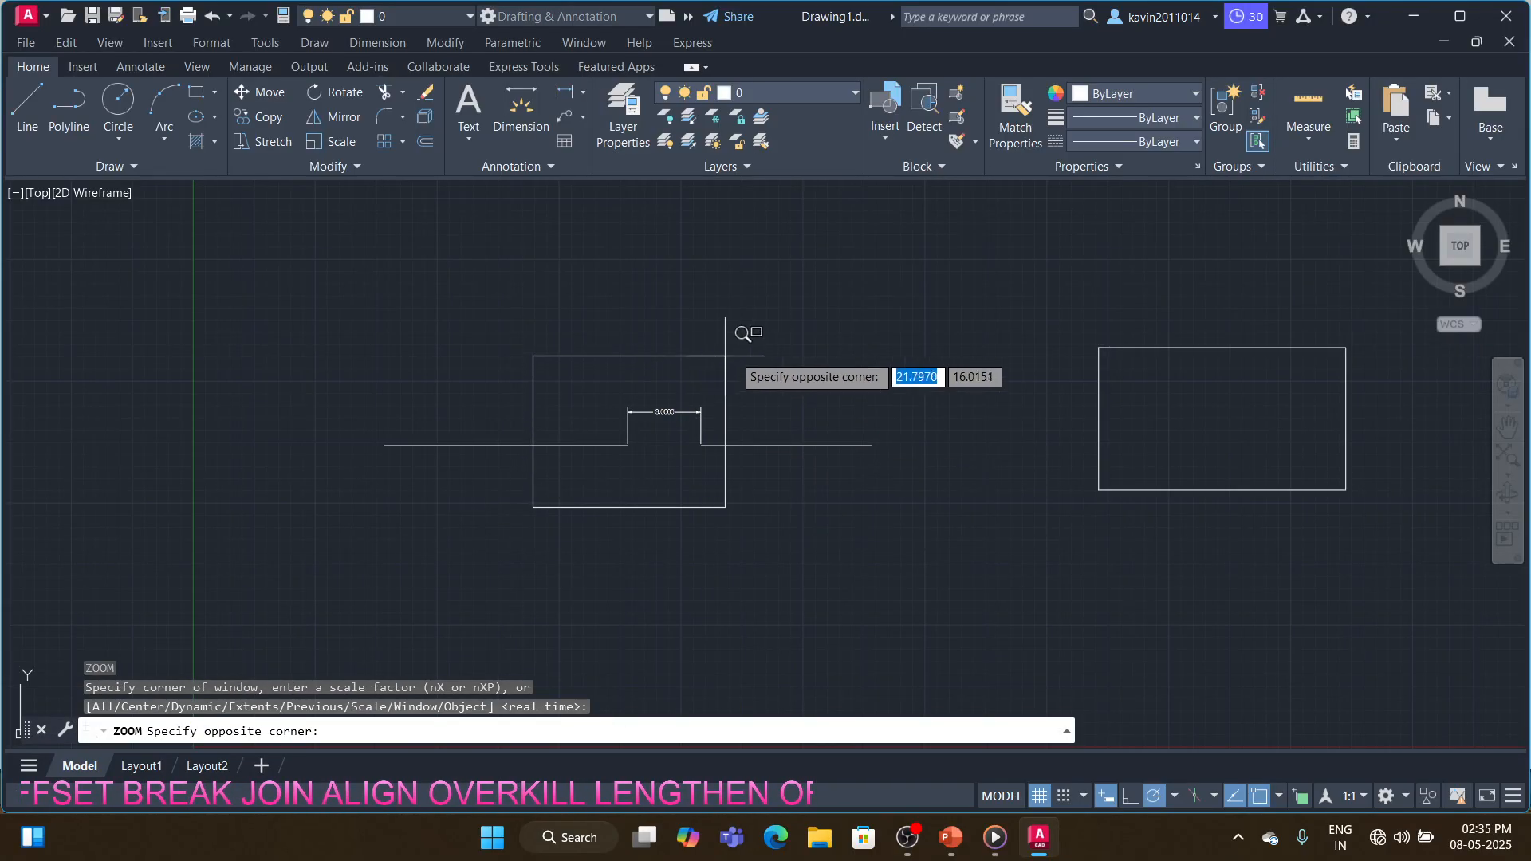
click(774, 322)
text(u)
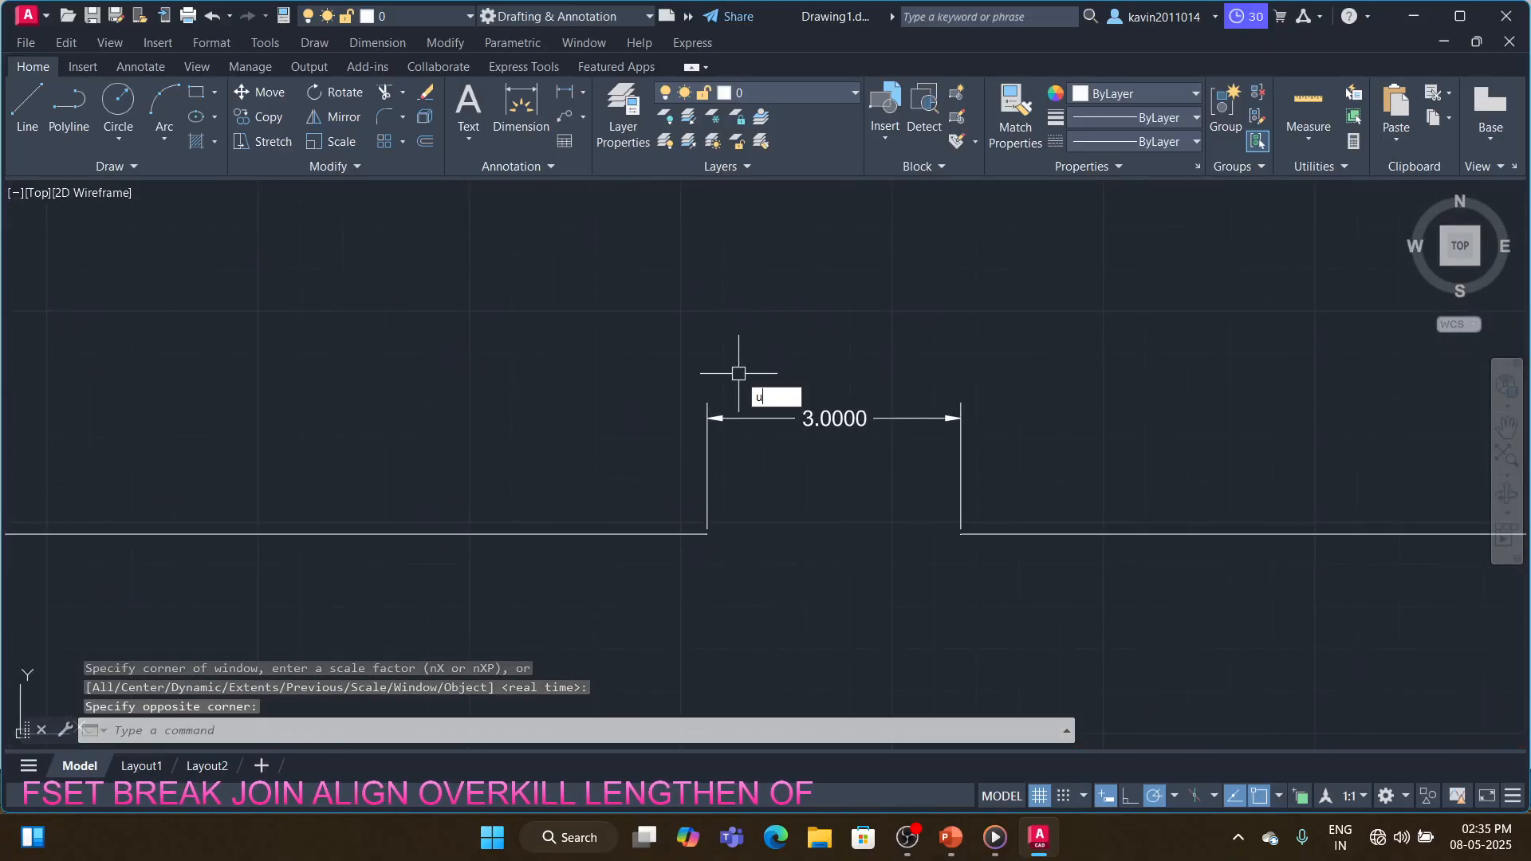
key(Return)
- Break the rectangle's bottom edge using the First point option, from its midpoint to a point 4 units to the right
text(br)
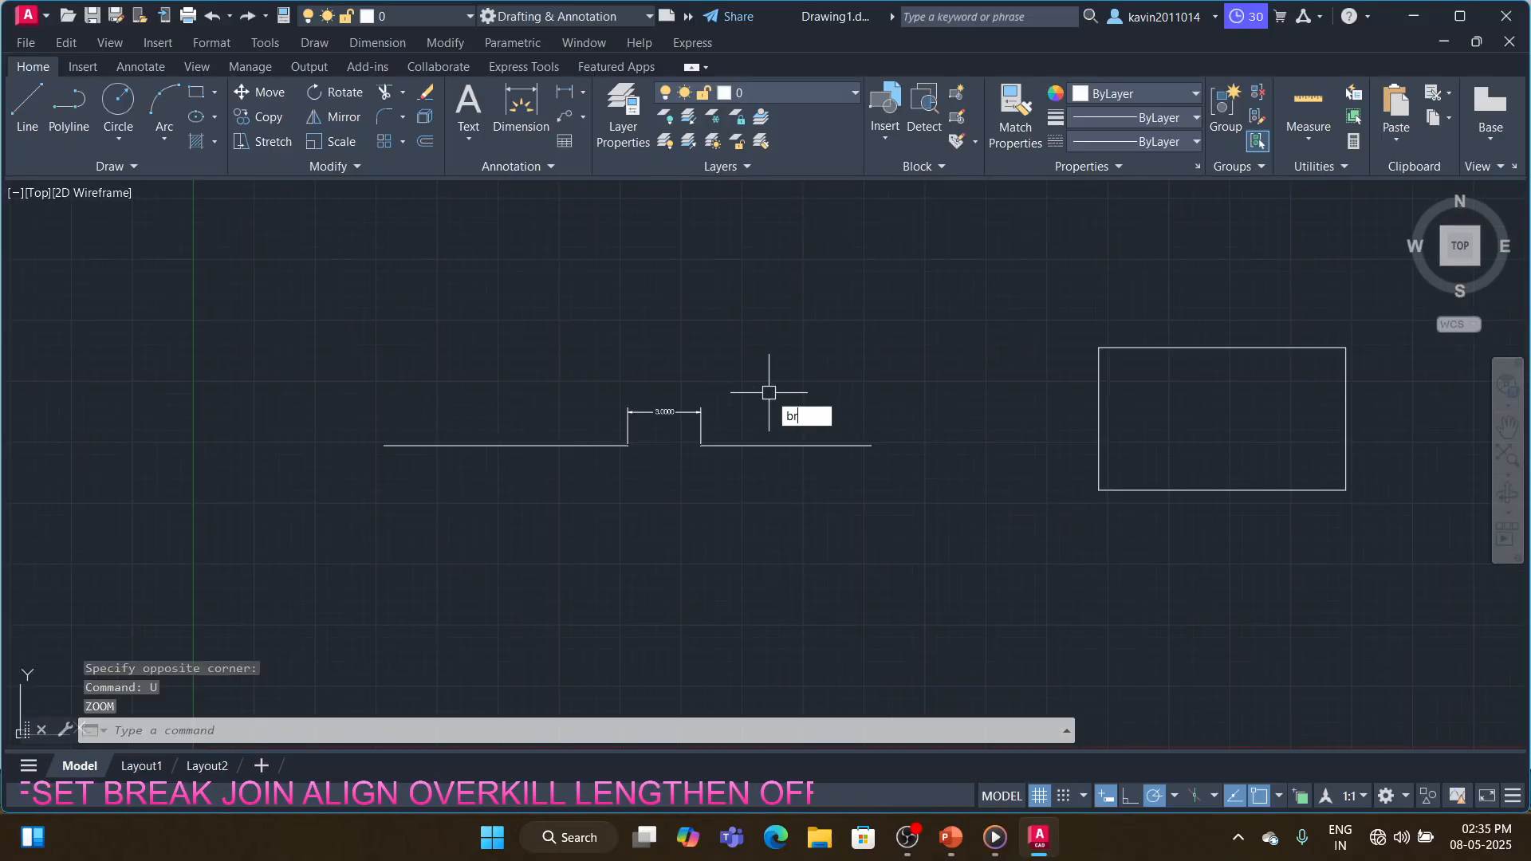
key(Return)
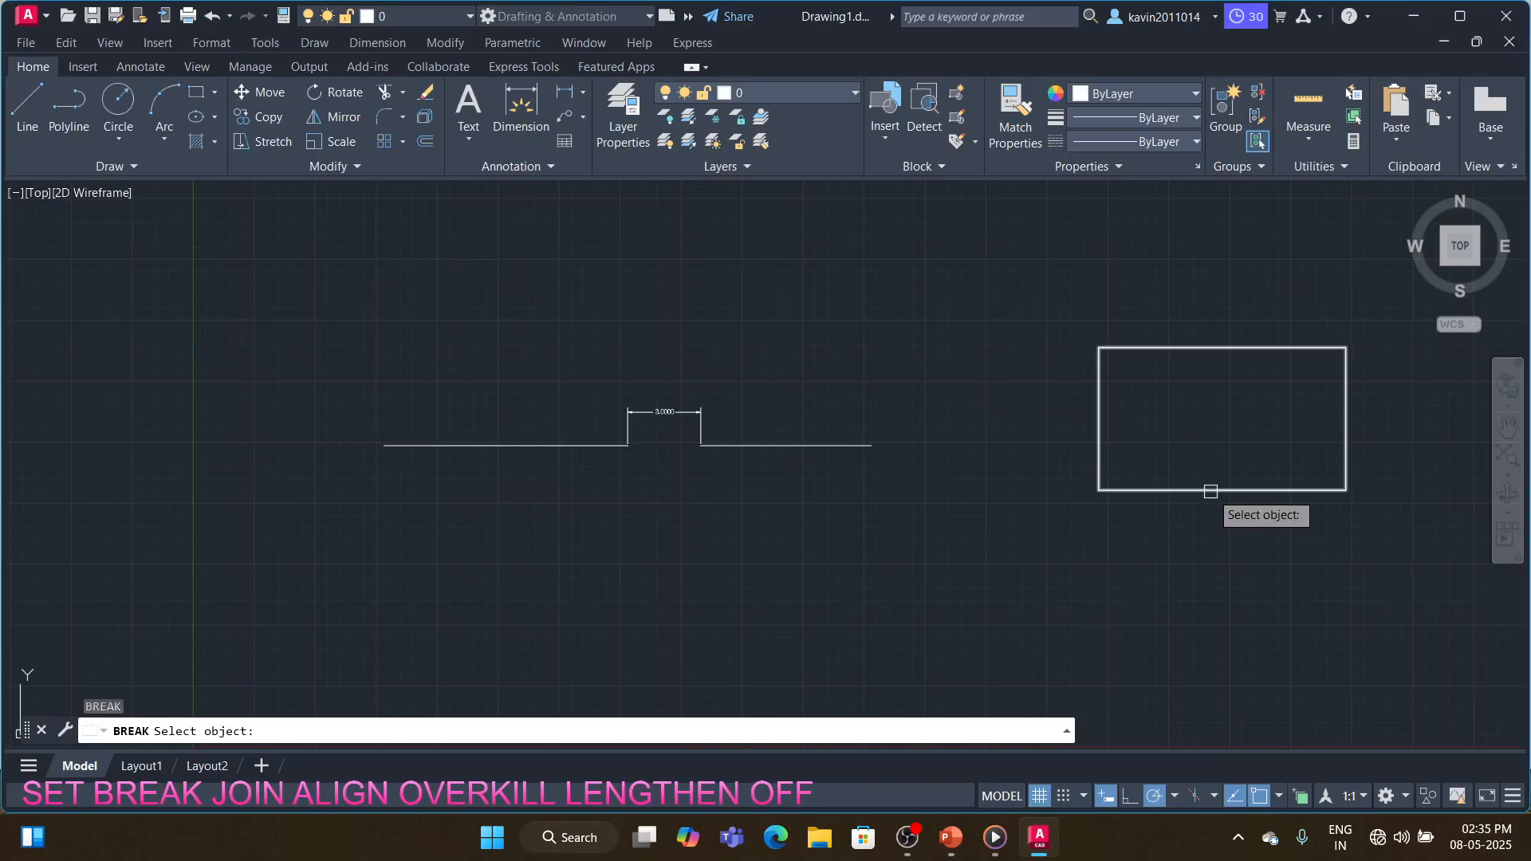
click(1210, 491)
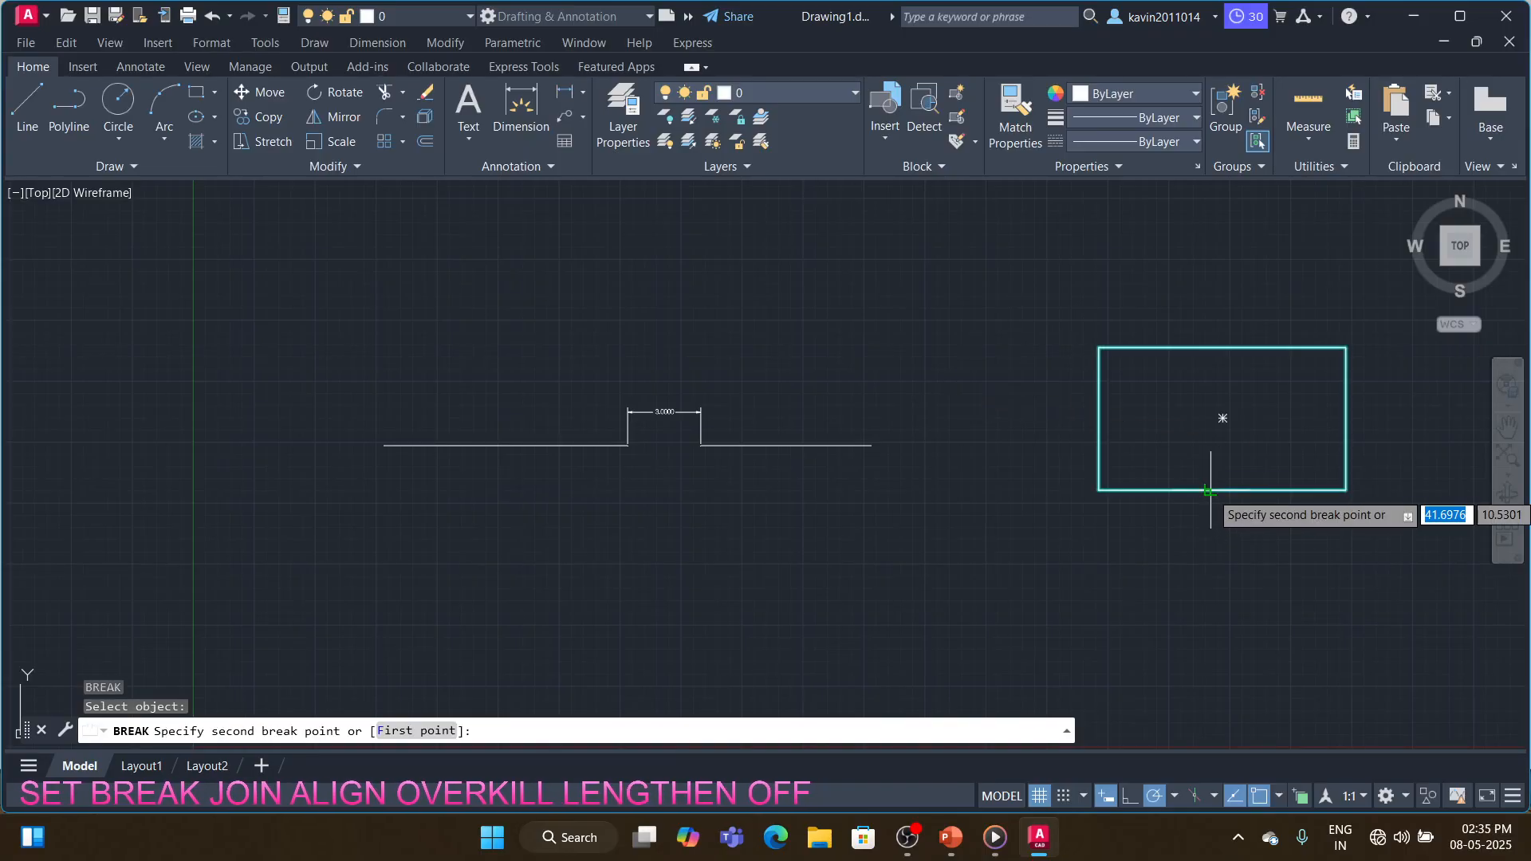
click(442, 730)
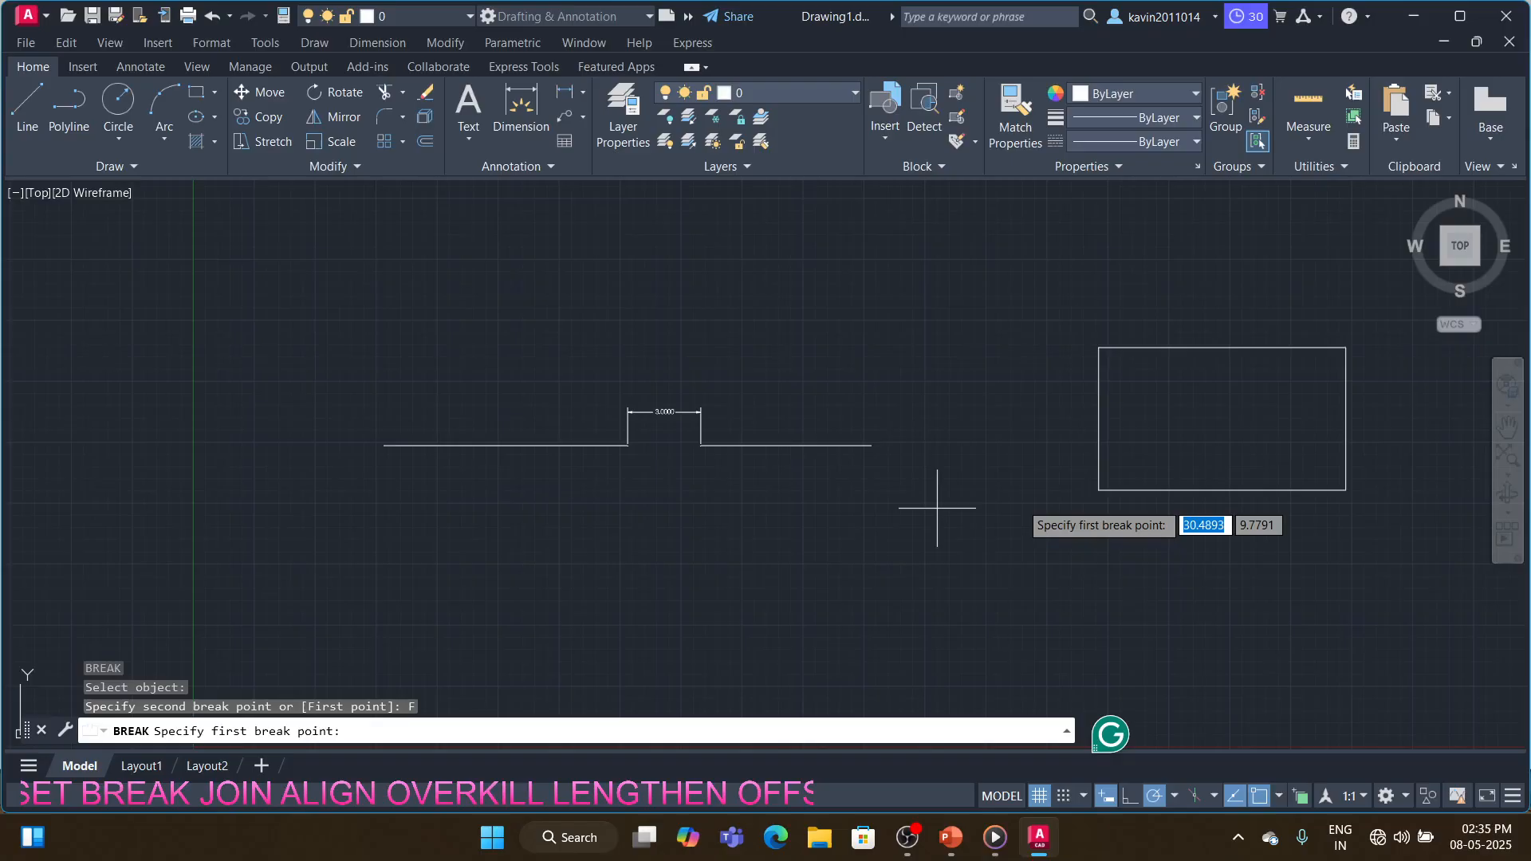
click(1223, 489)
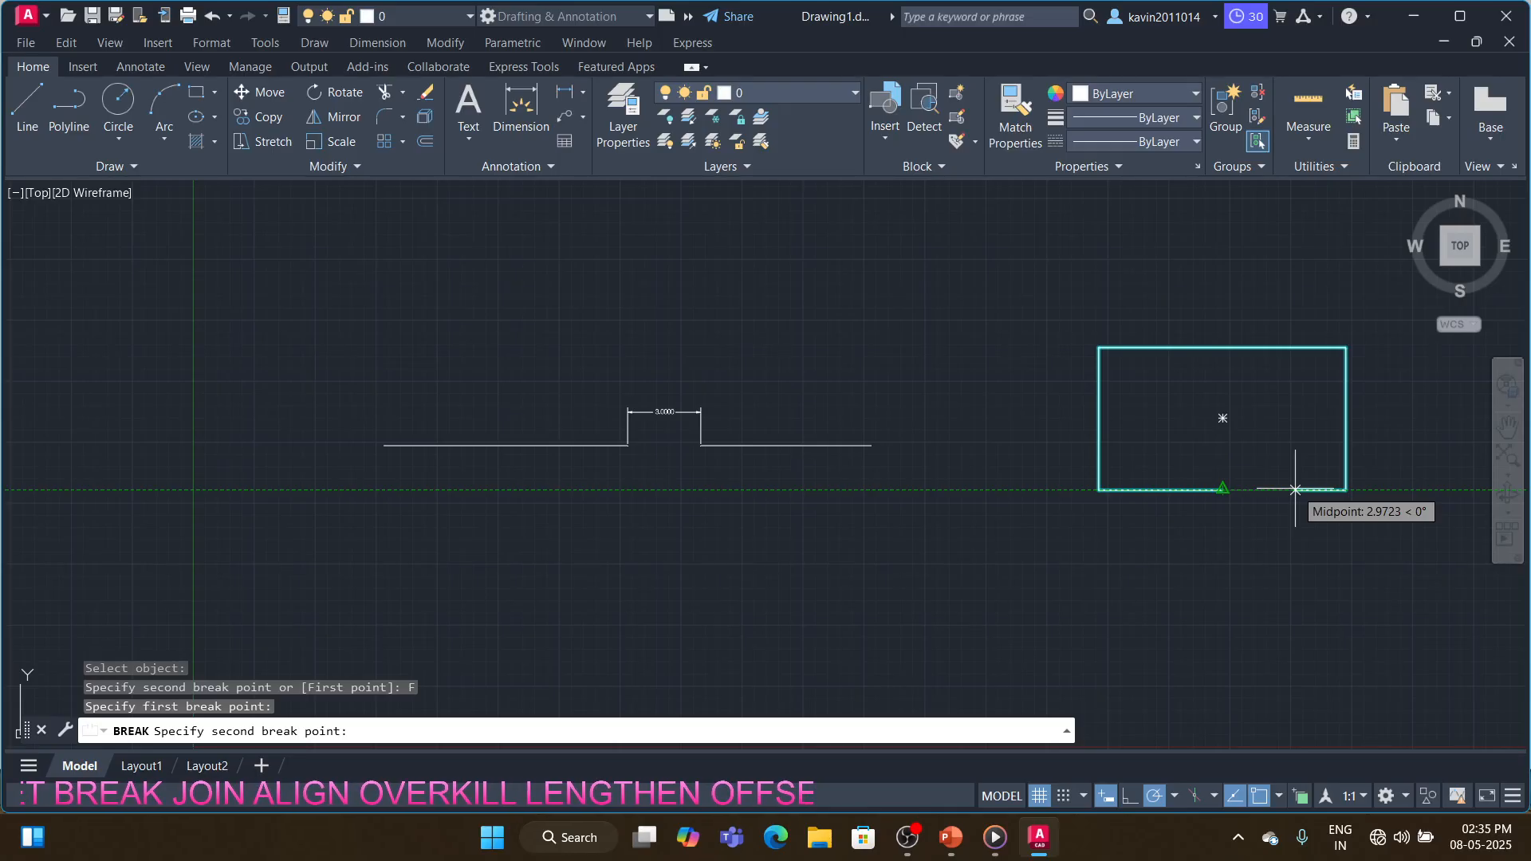
text(2)
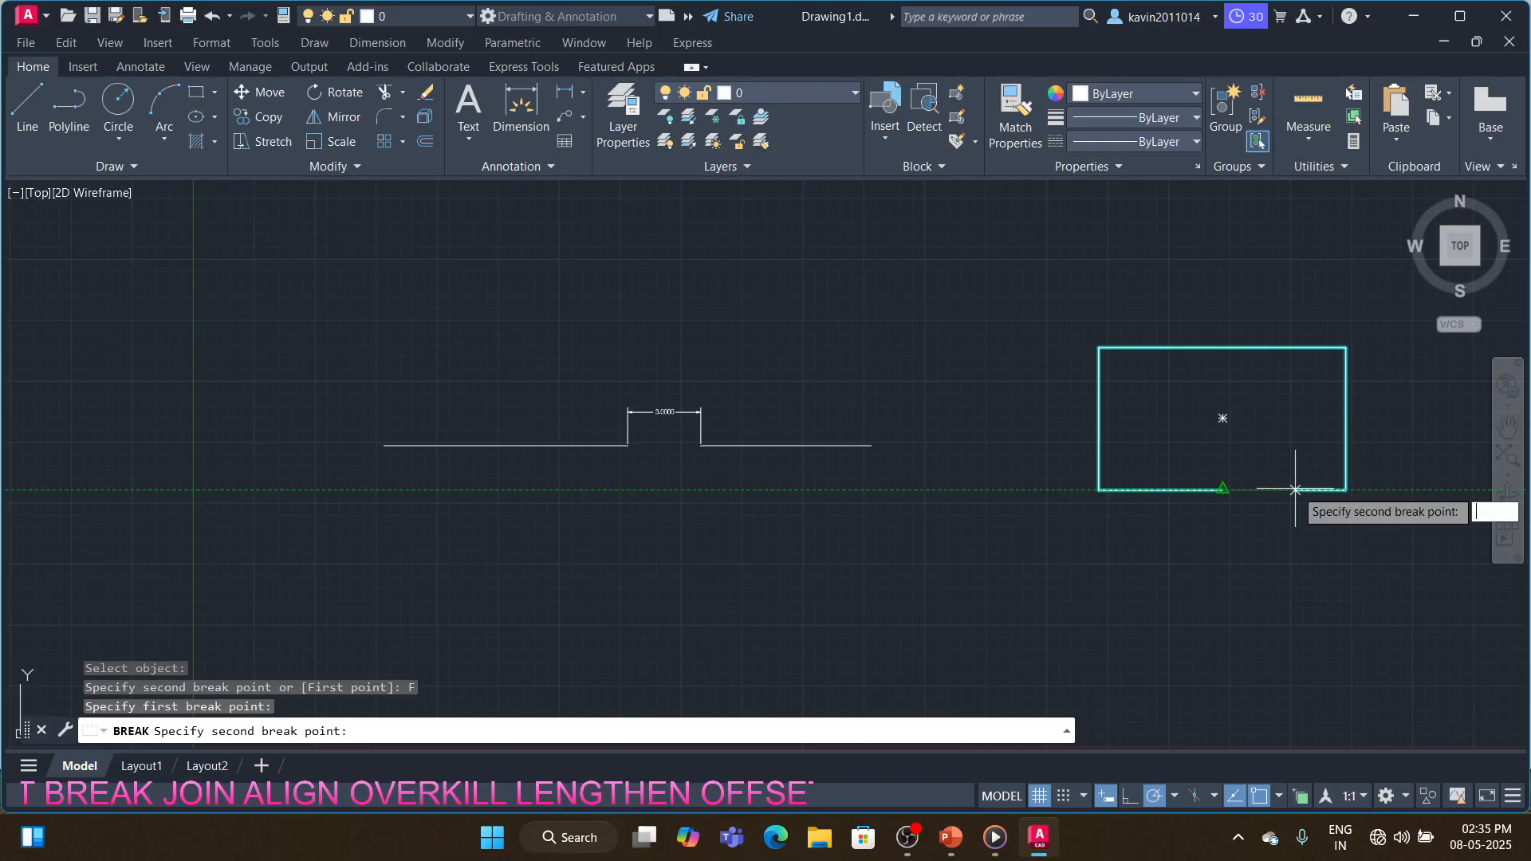
key(Return)
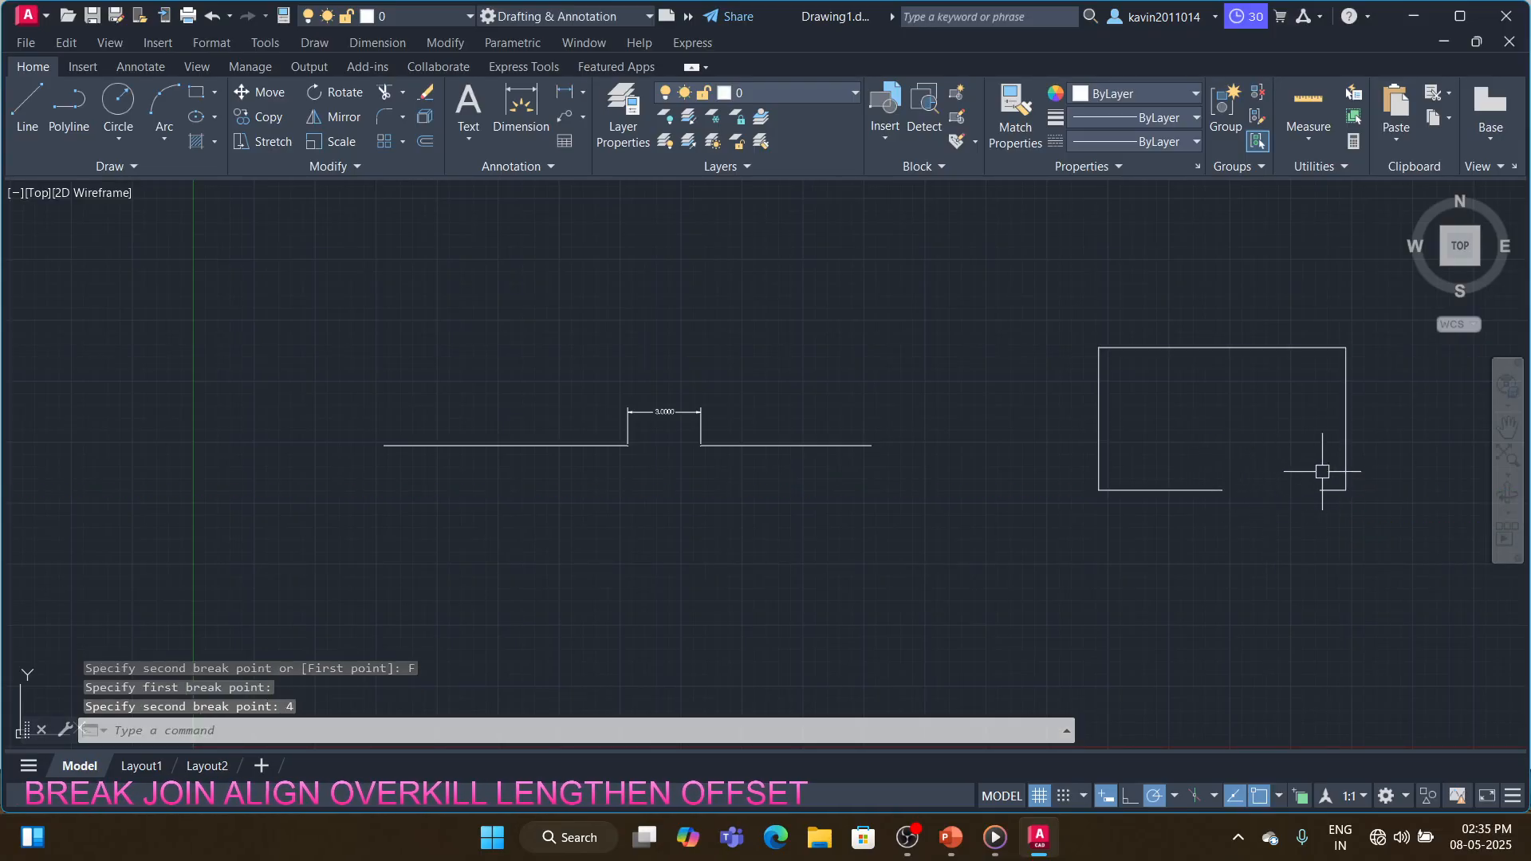
text(br)
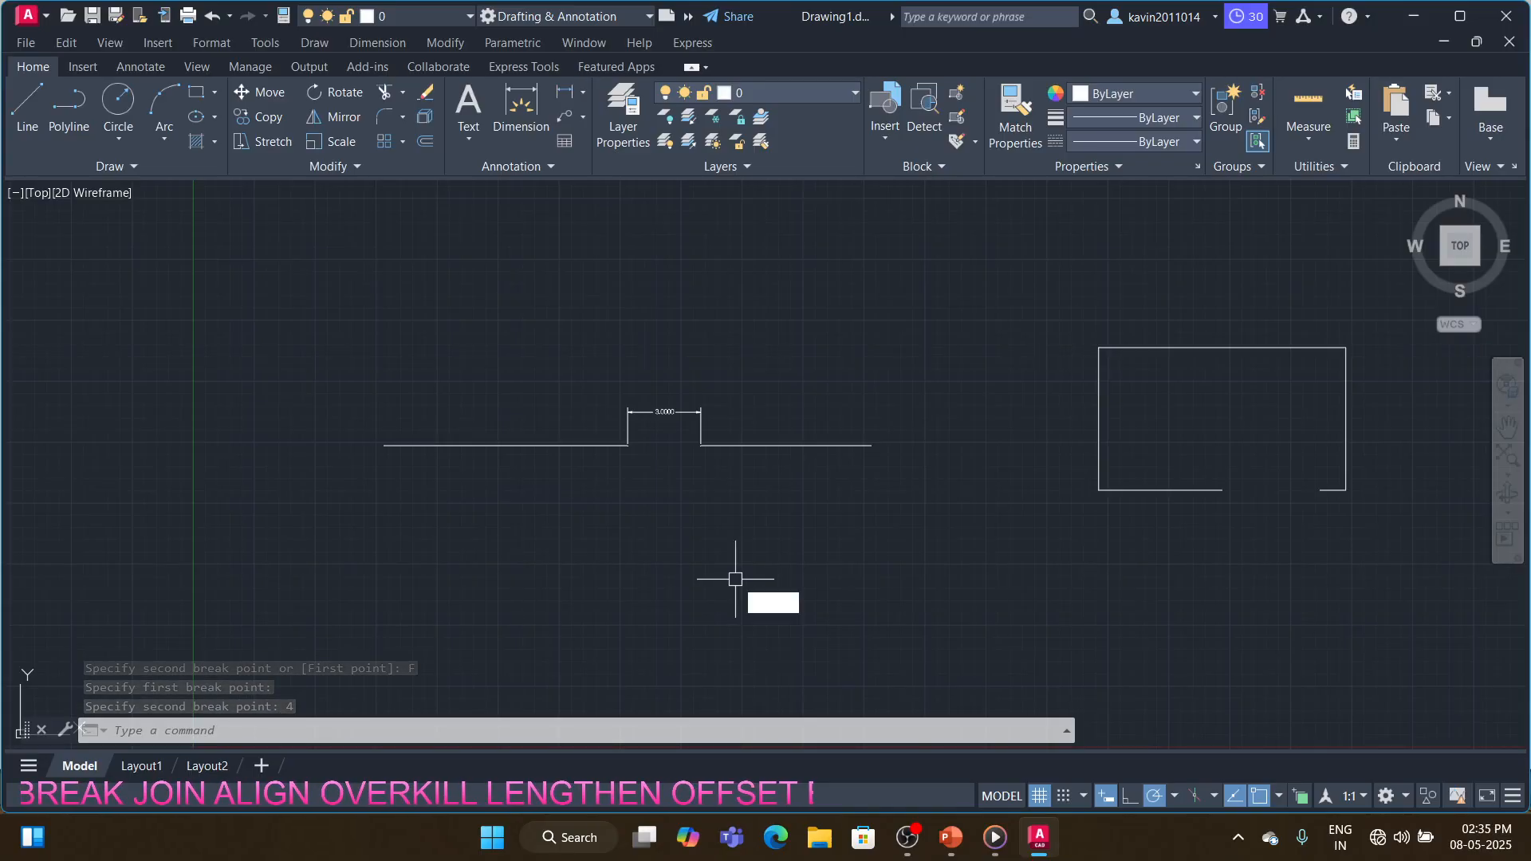
key(Return)
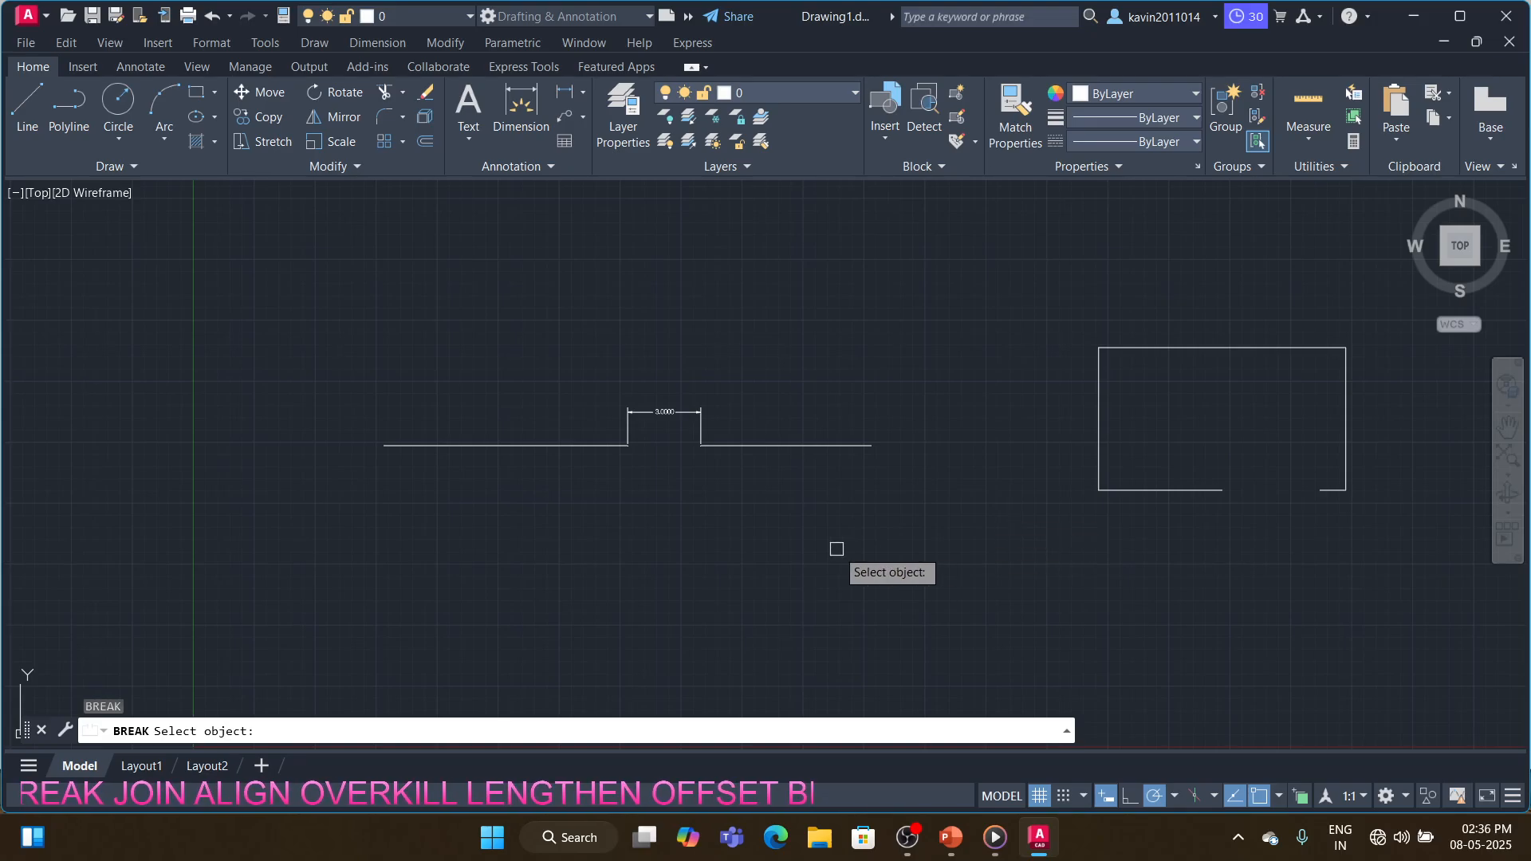
key(Escape)
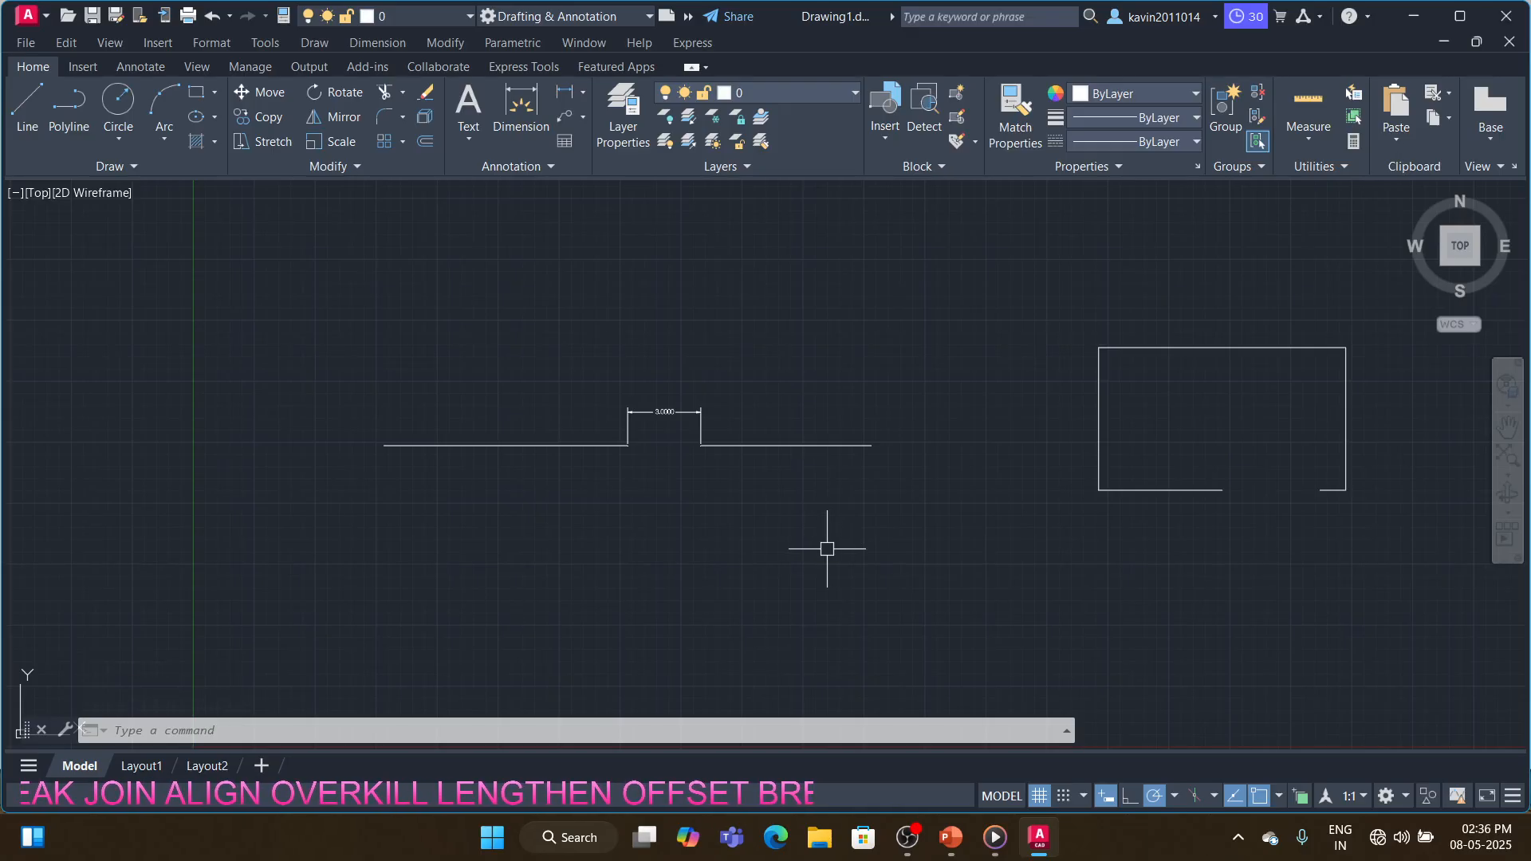
- Draw a horizontal line freehand in the empty area above the broken line and its dimension
text(l)
key(Return)
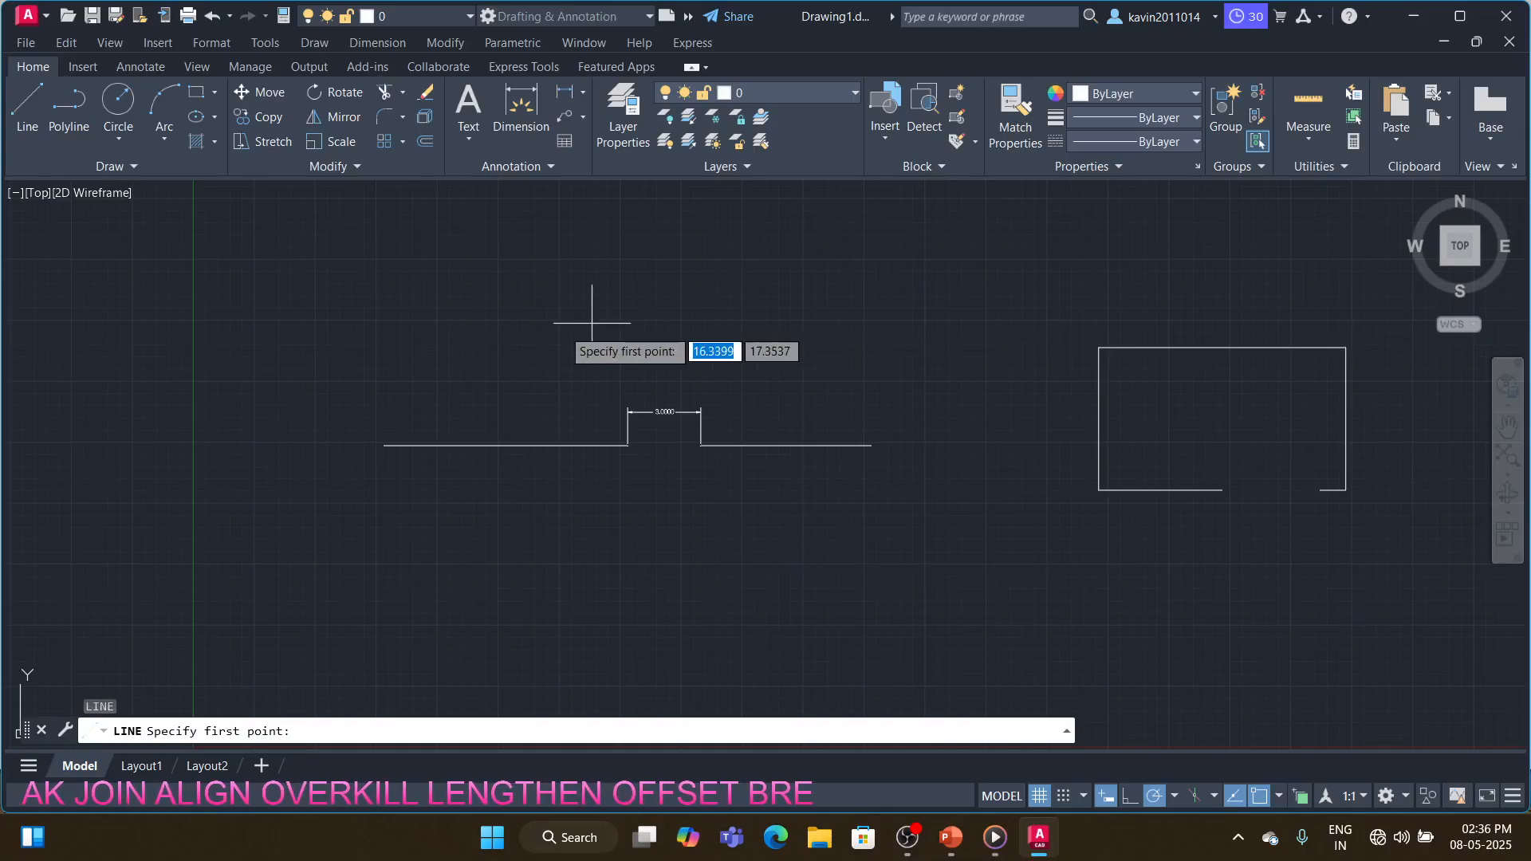
click(421, 320)
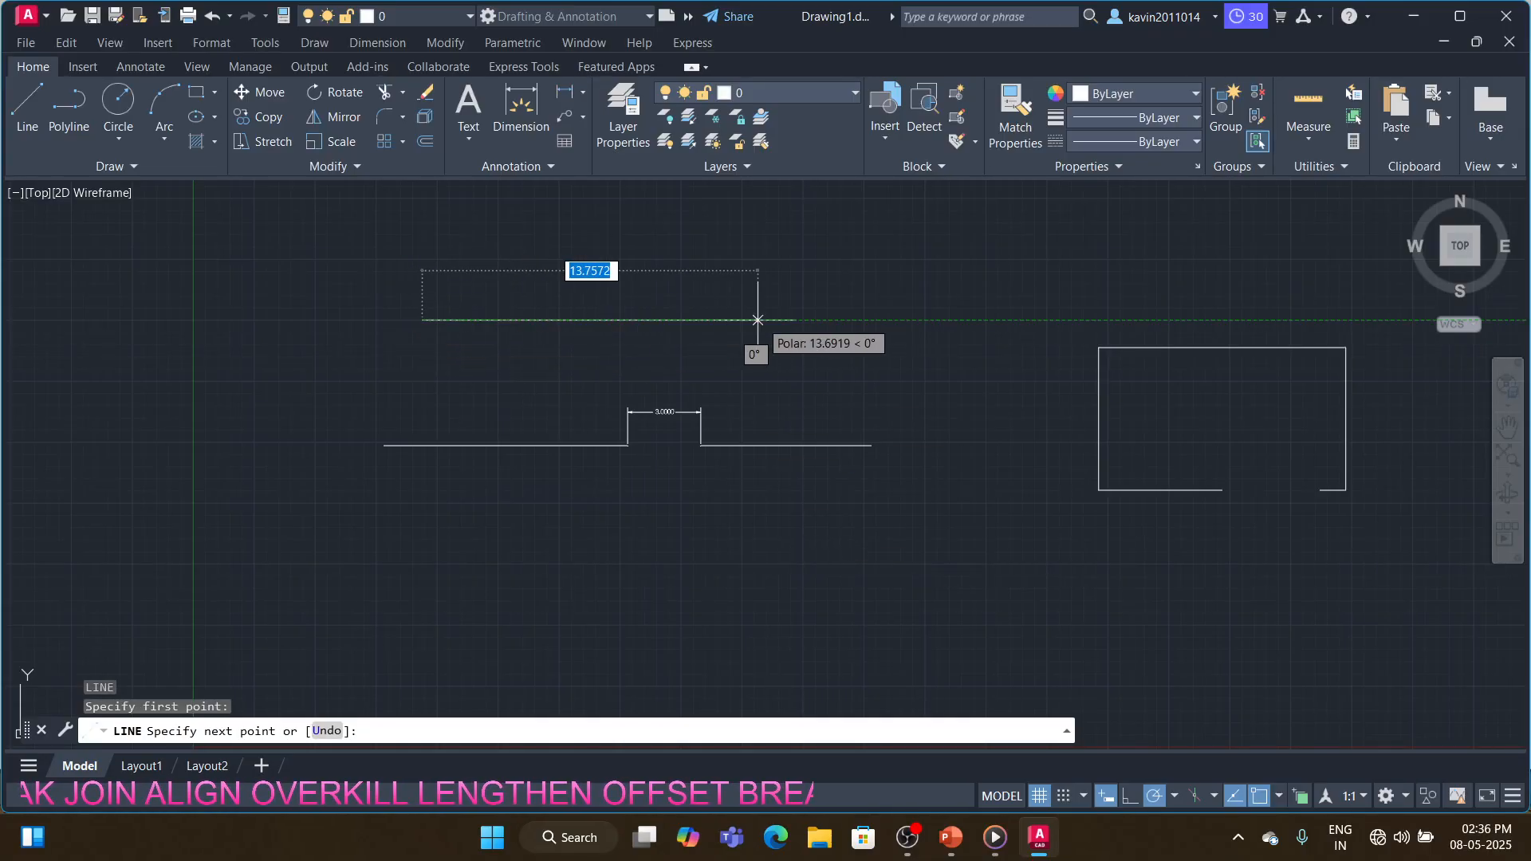
click(825, 321)
key(Return)
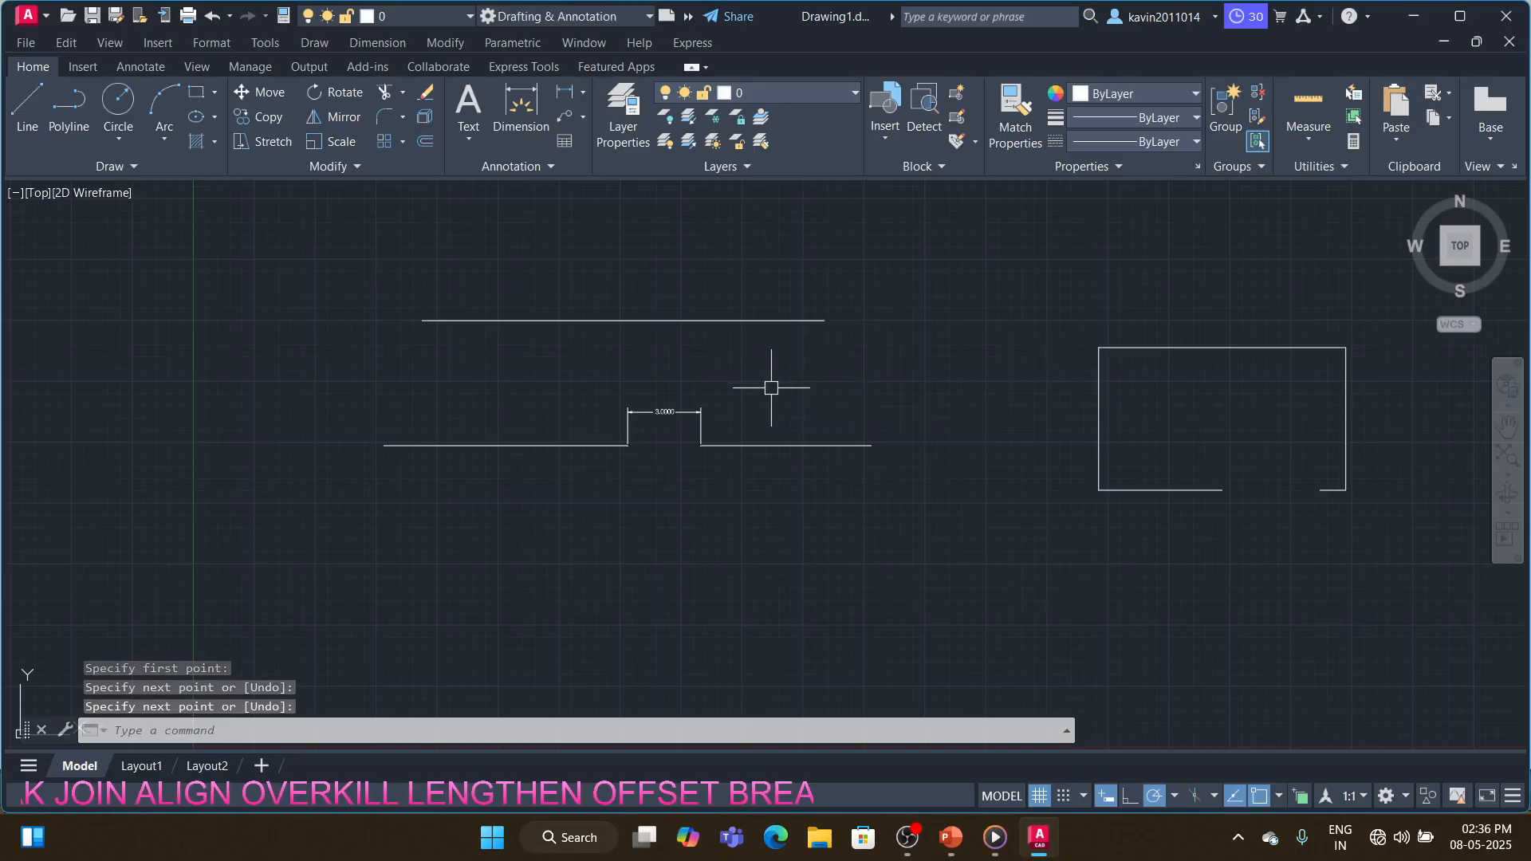
- Split the upper horizontal line at its midpoint with Break at Point, and select both halves to check the split
click(375, 166)
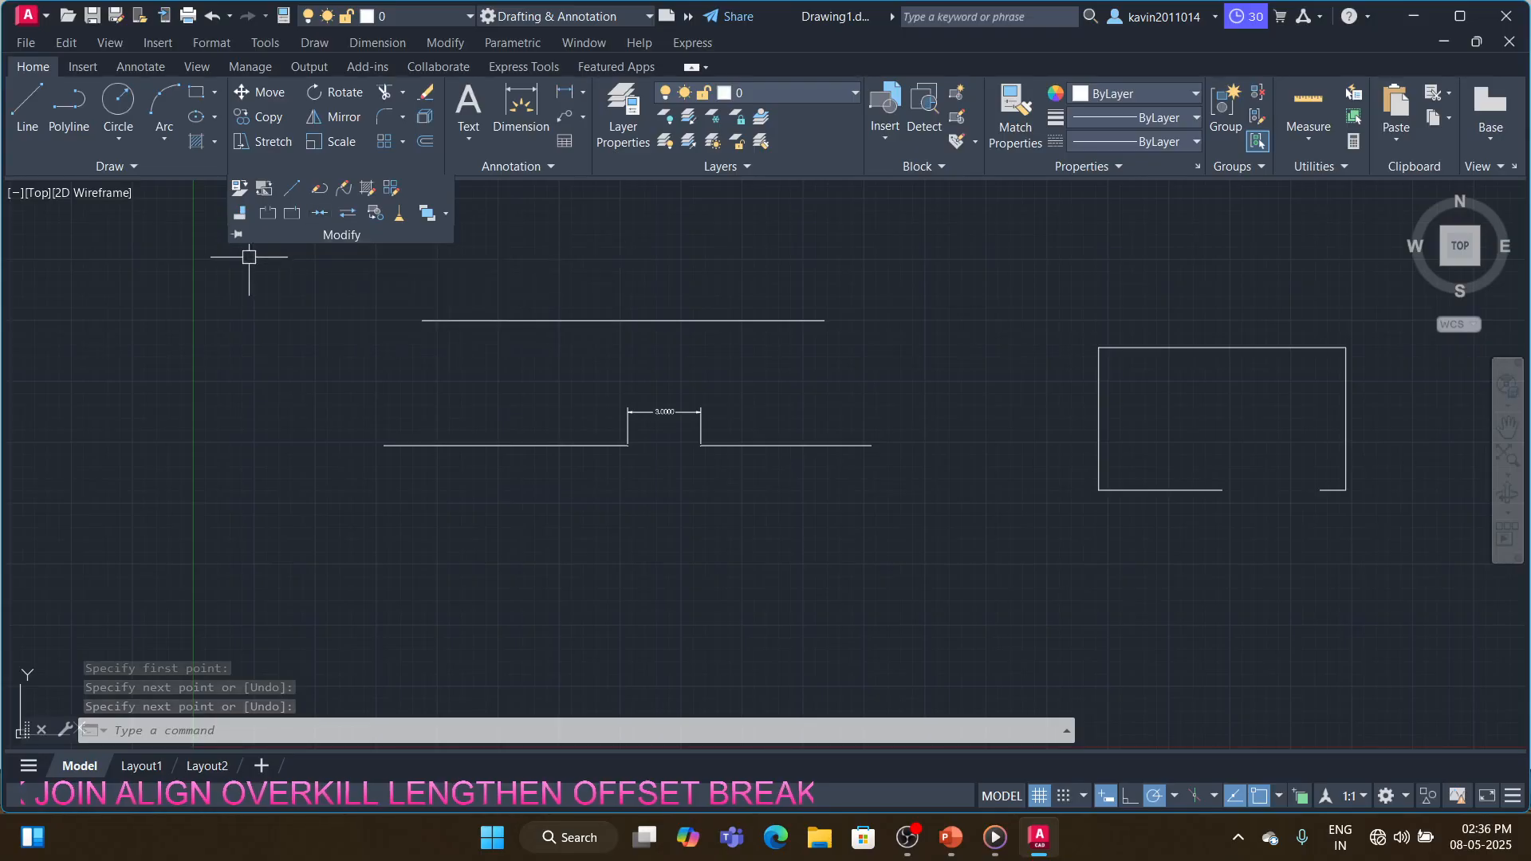
click(292, 213)
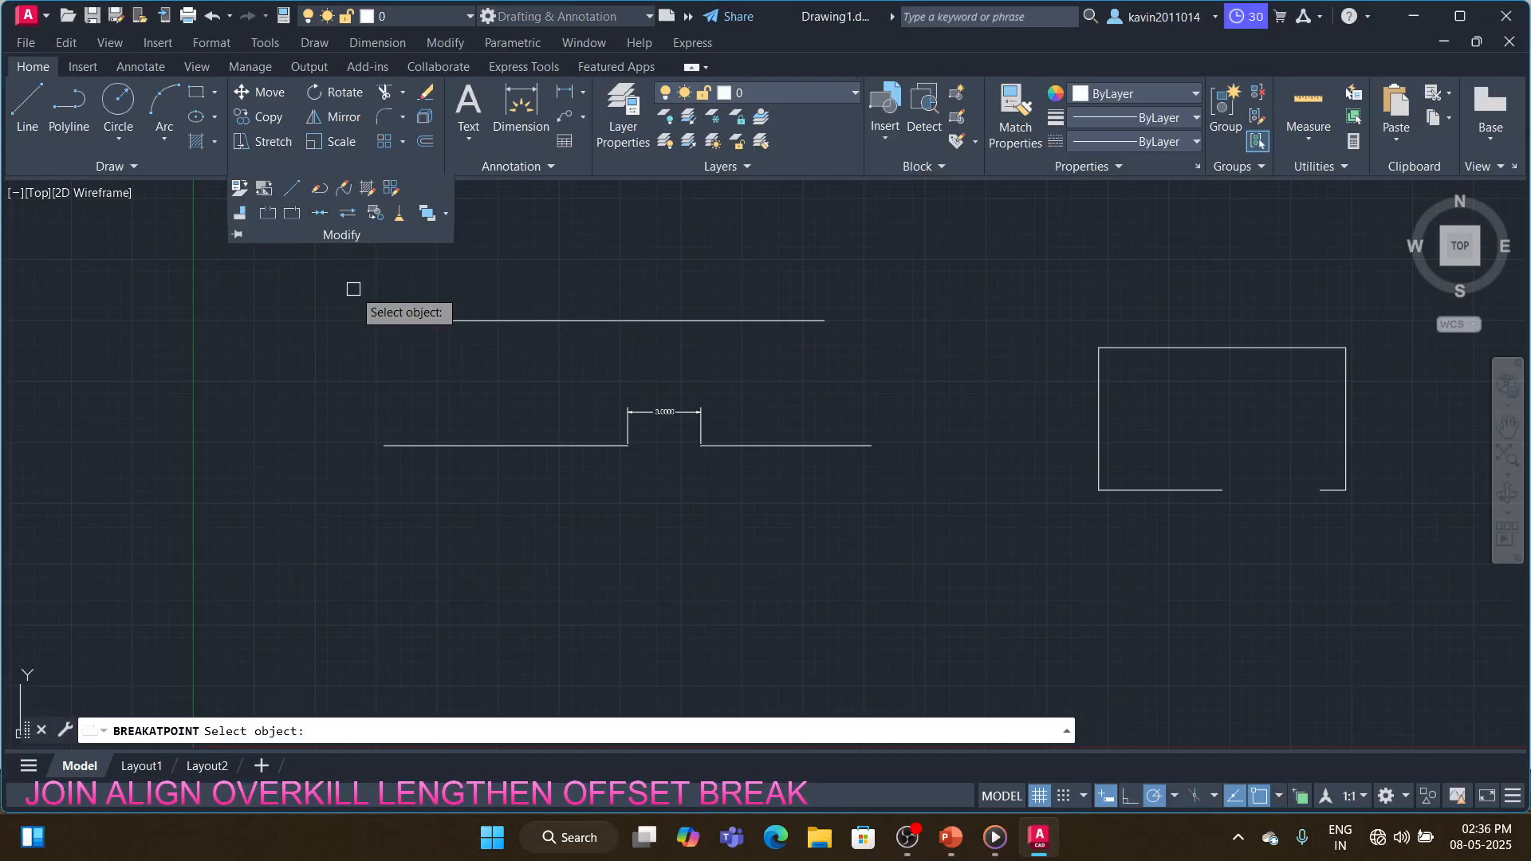
click(578, 320)
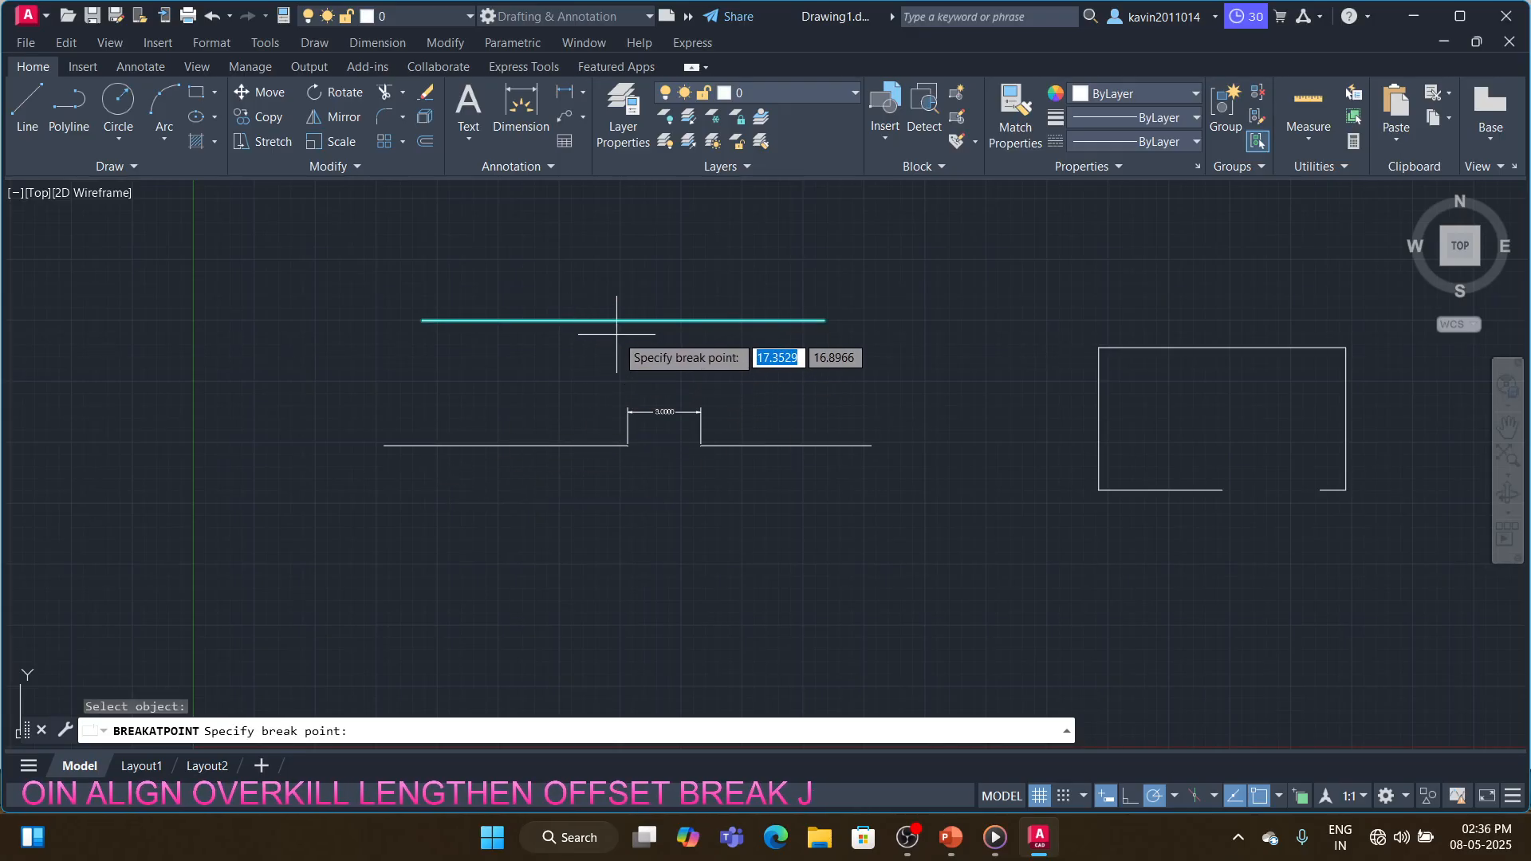
click(623, 320)
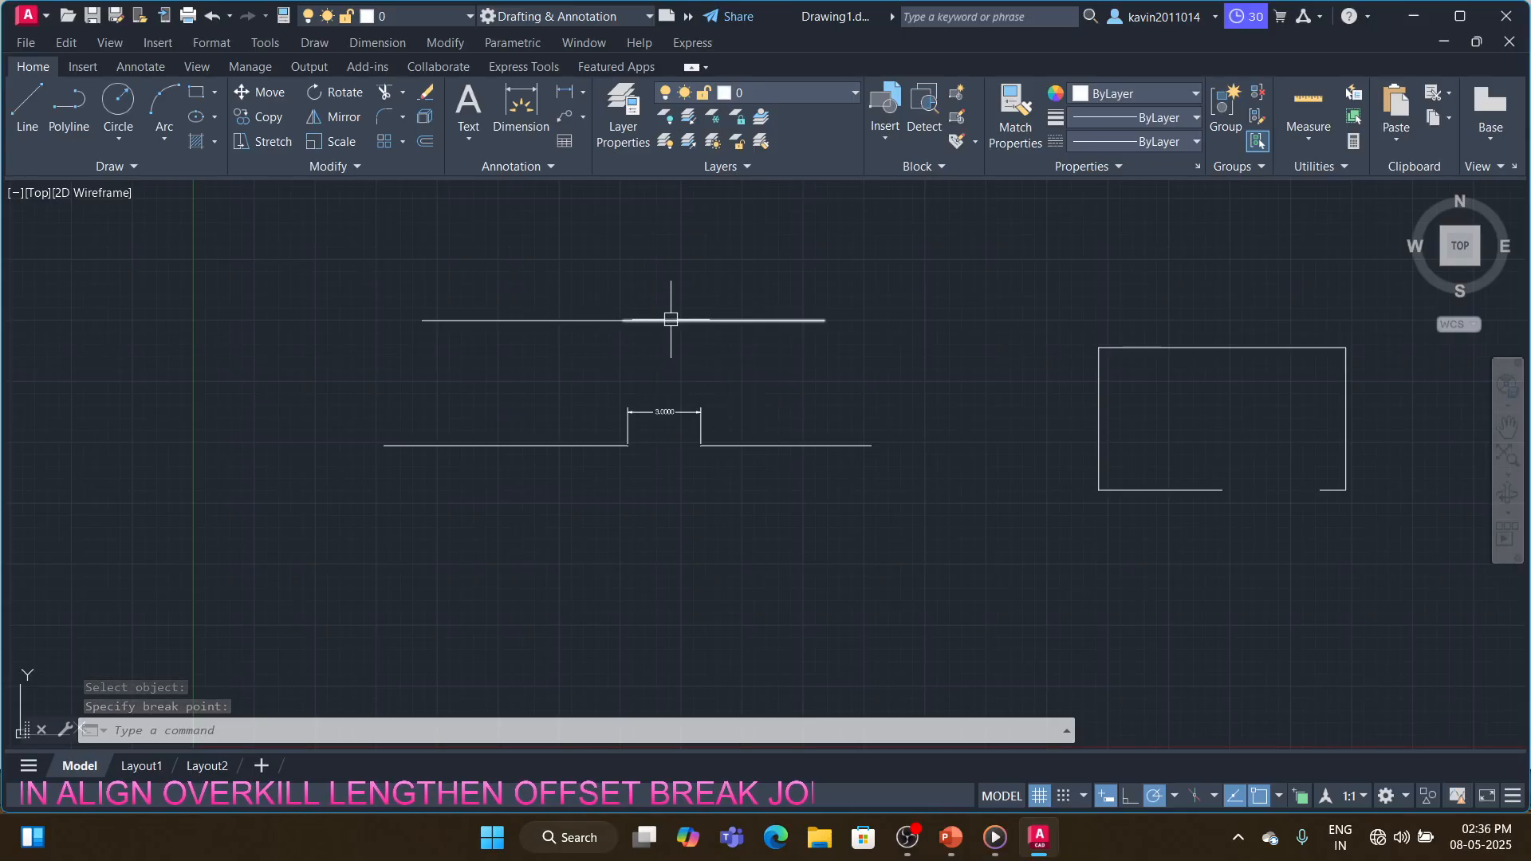
click(580, 320)
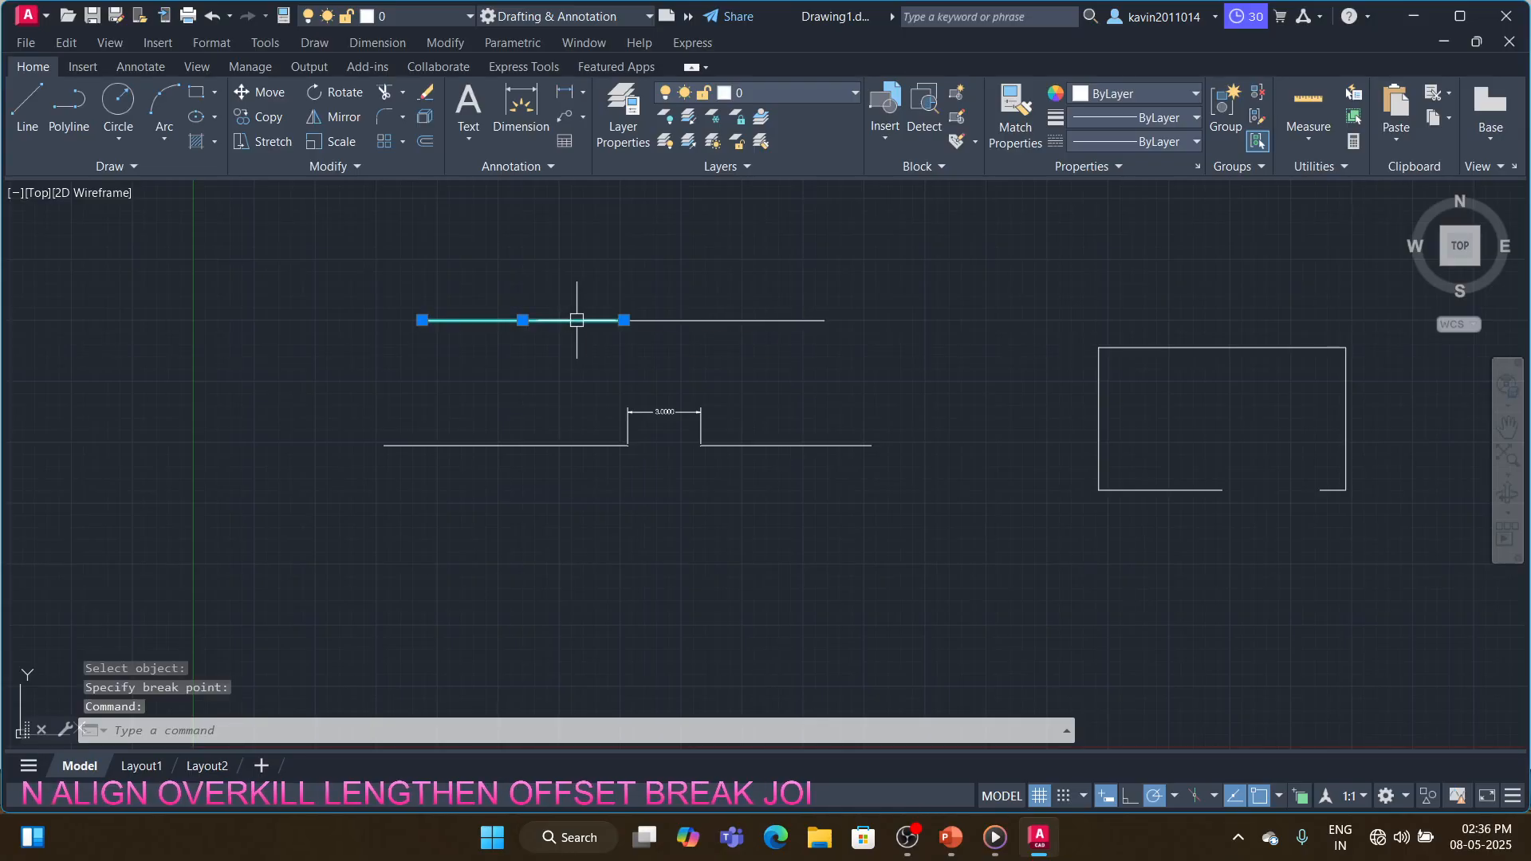
click(685, 320)
key(Escape)
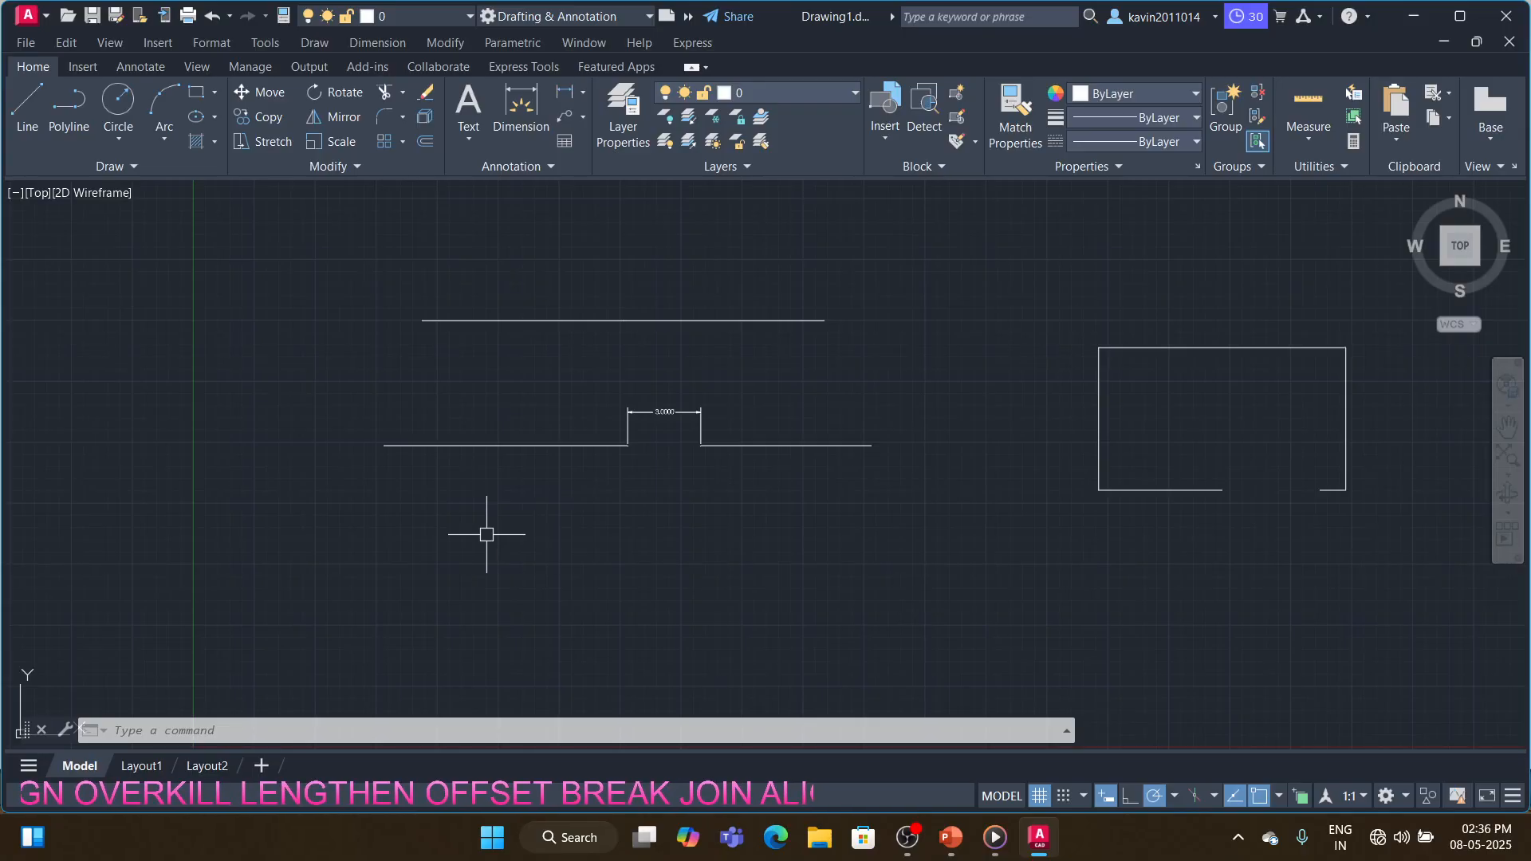
- Erase all objects in the drawing
text(e)
key(Return)
text(all)
key(Return)
key(Return)
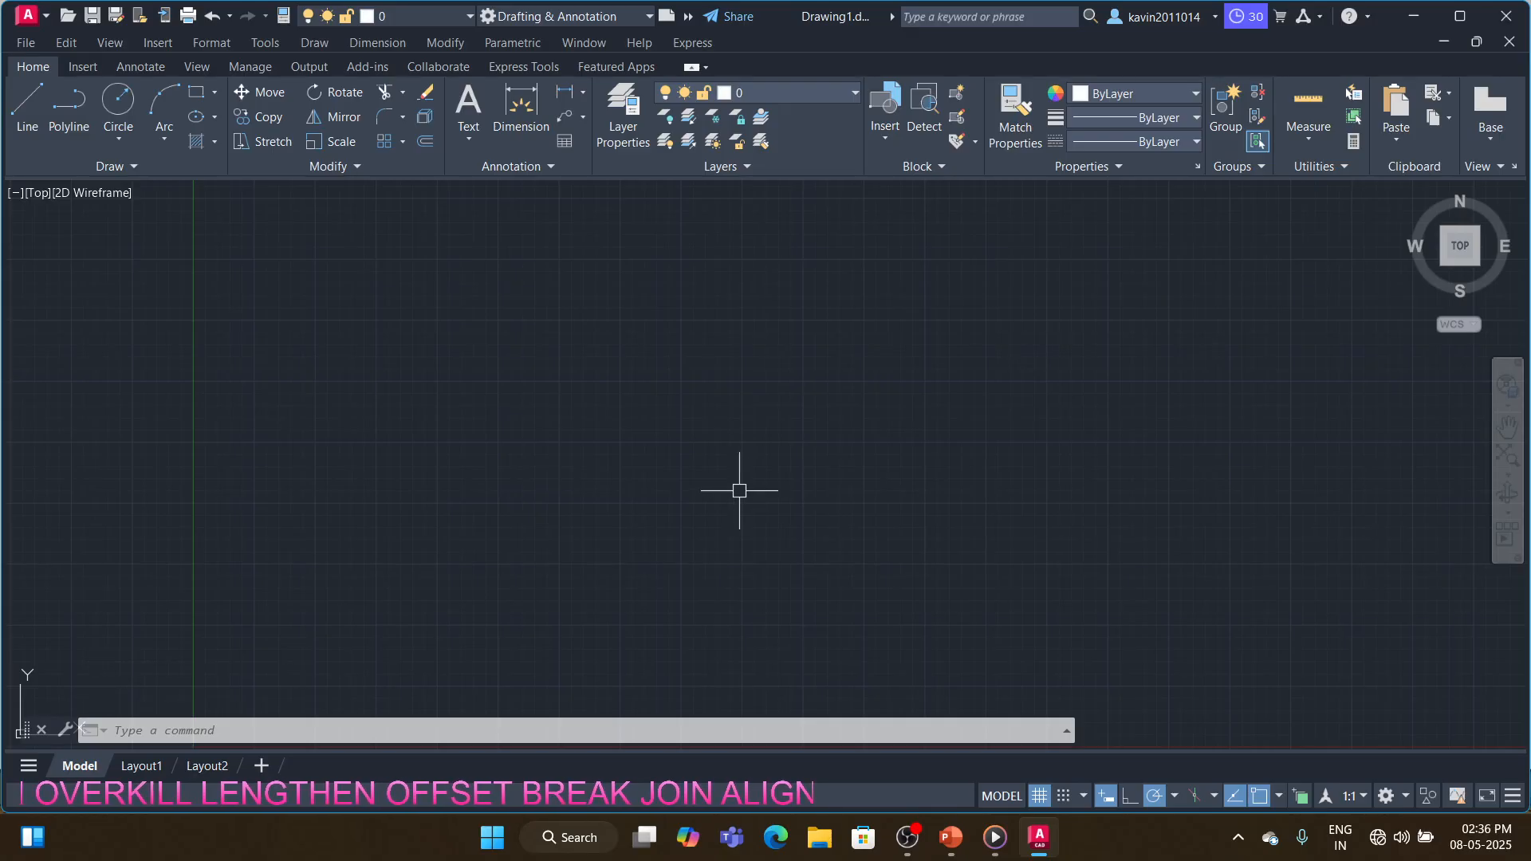
- Draw a narrow upright stem from three connected lines, leaving its lower end open, in the middle of the empty drawing
text(L)
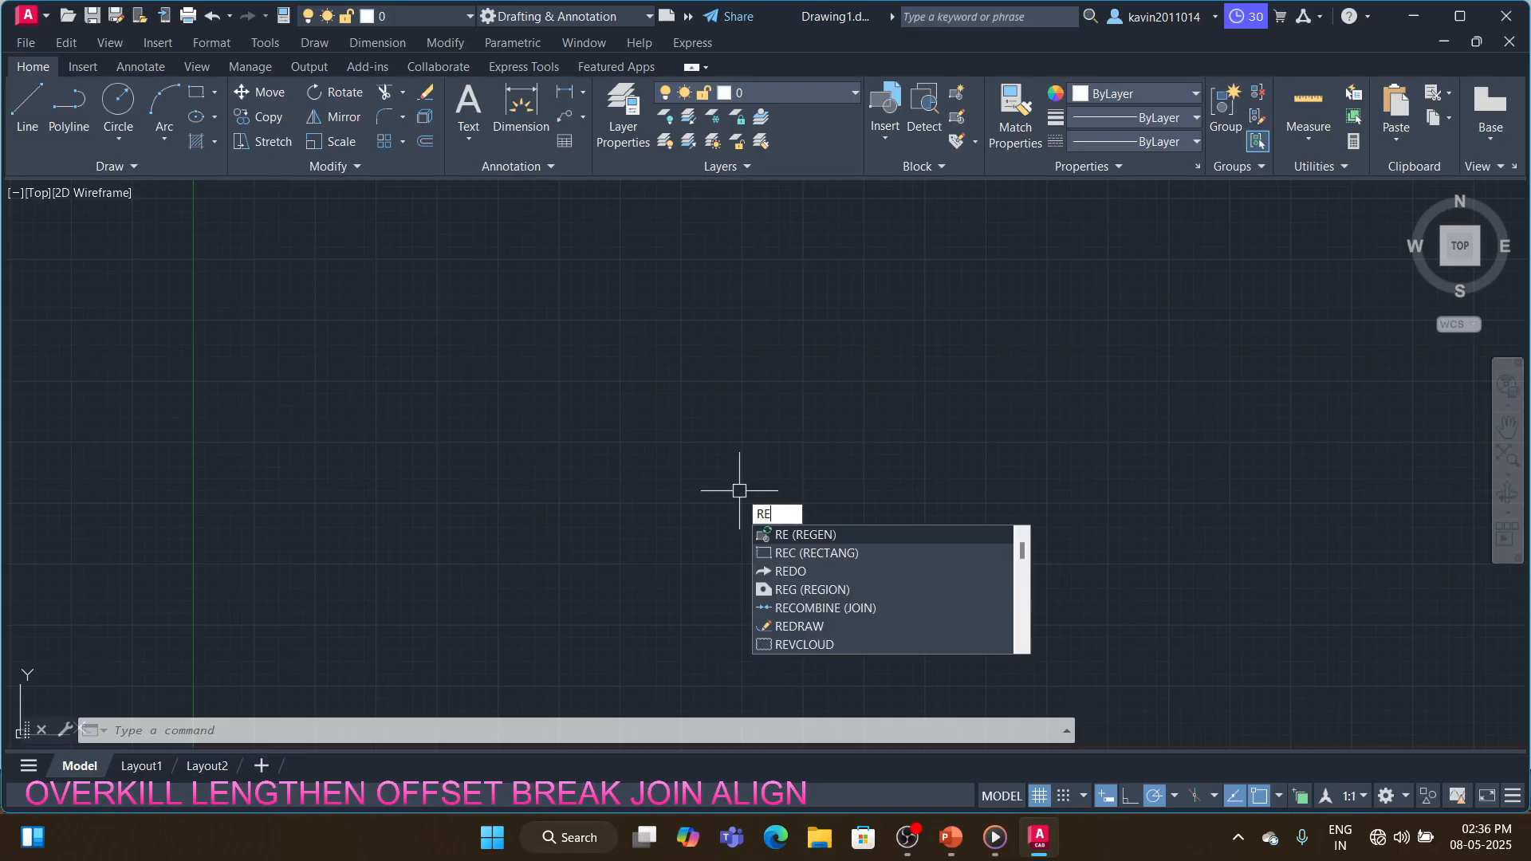
key(Escape)
text(L)
key(Return)
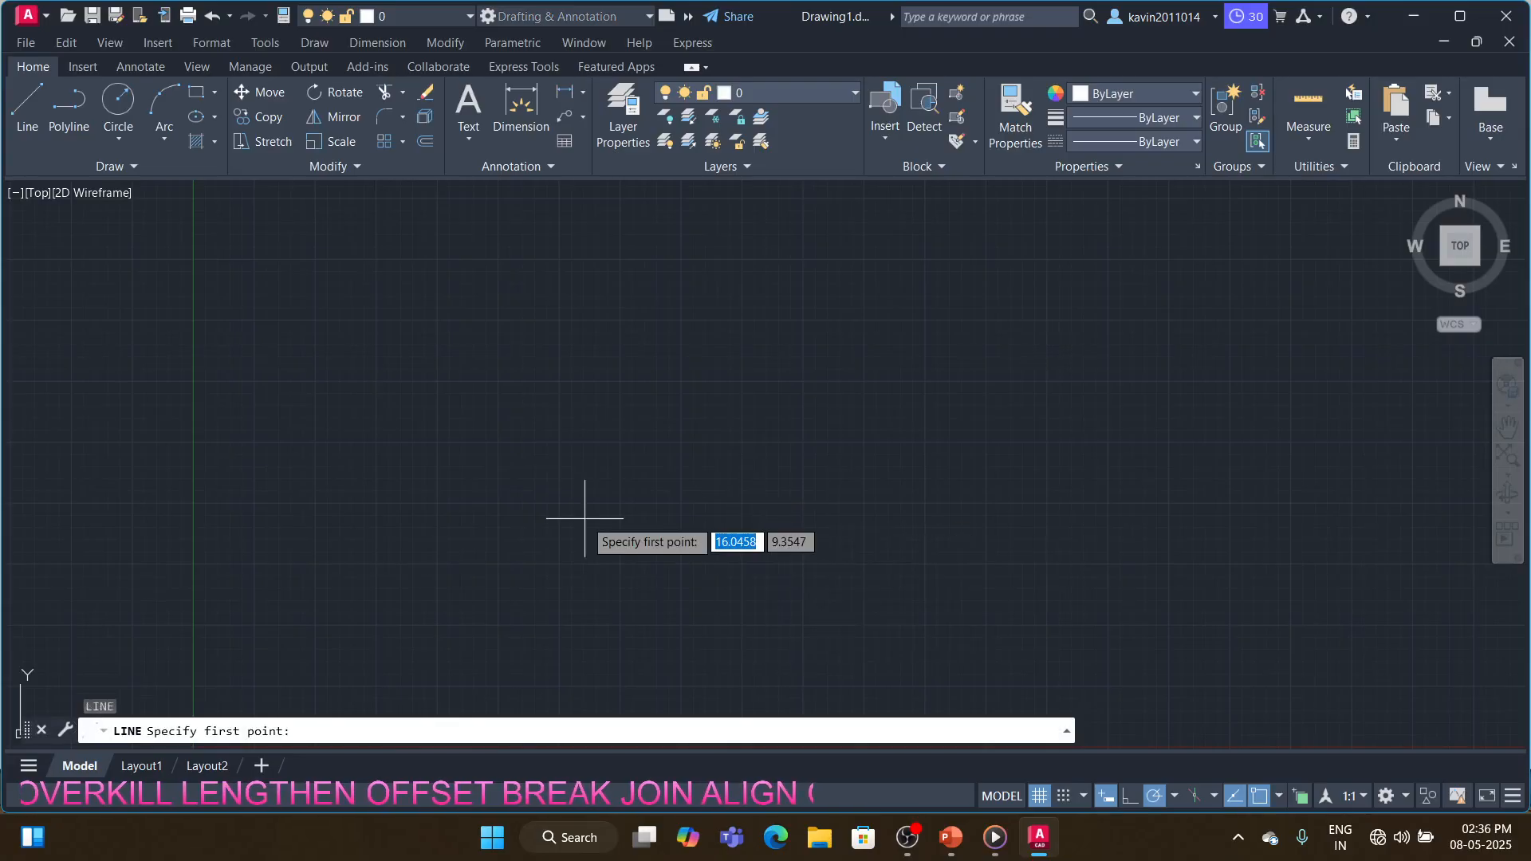
click(684, 490)
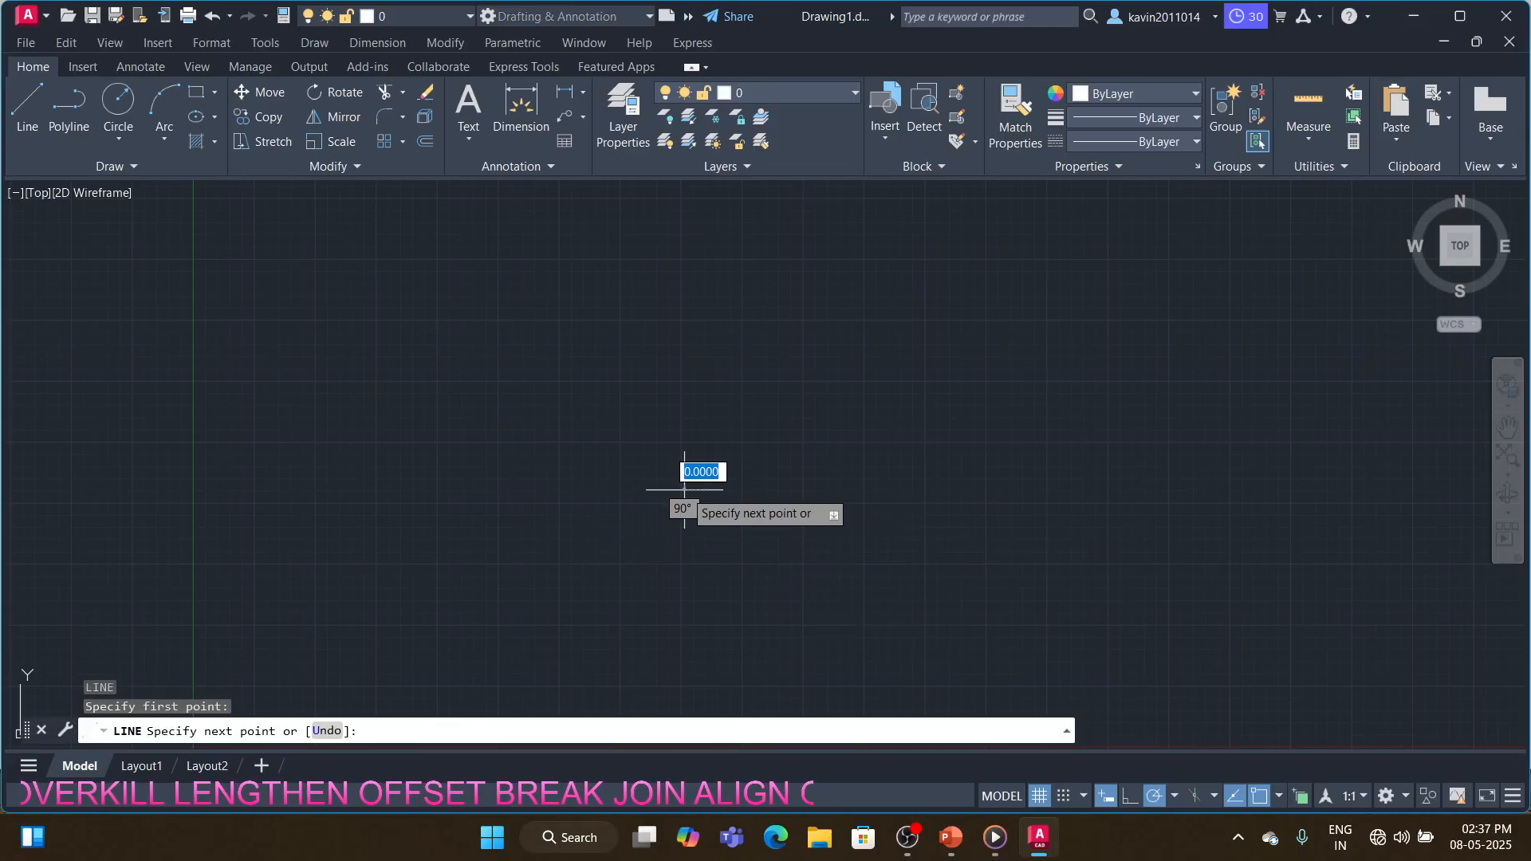
click(684, 358)
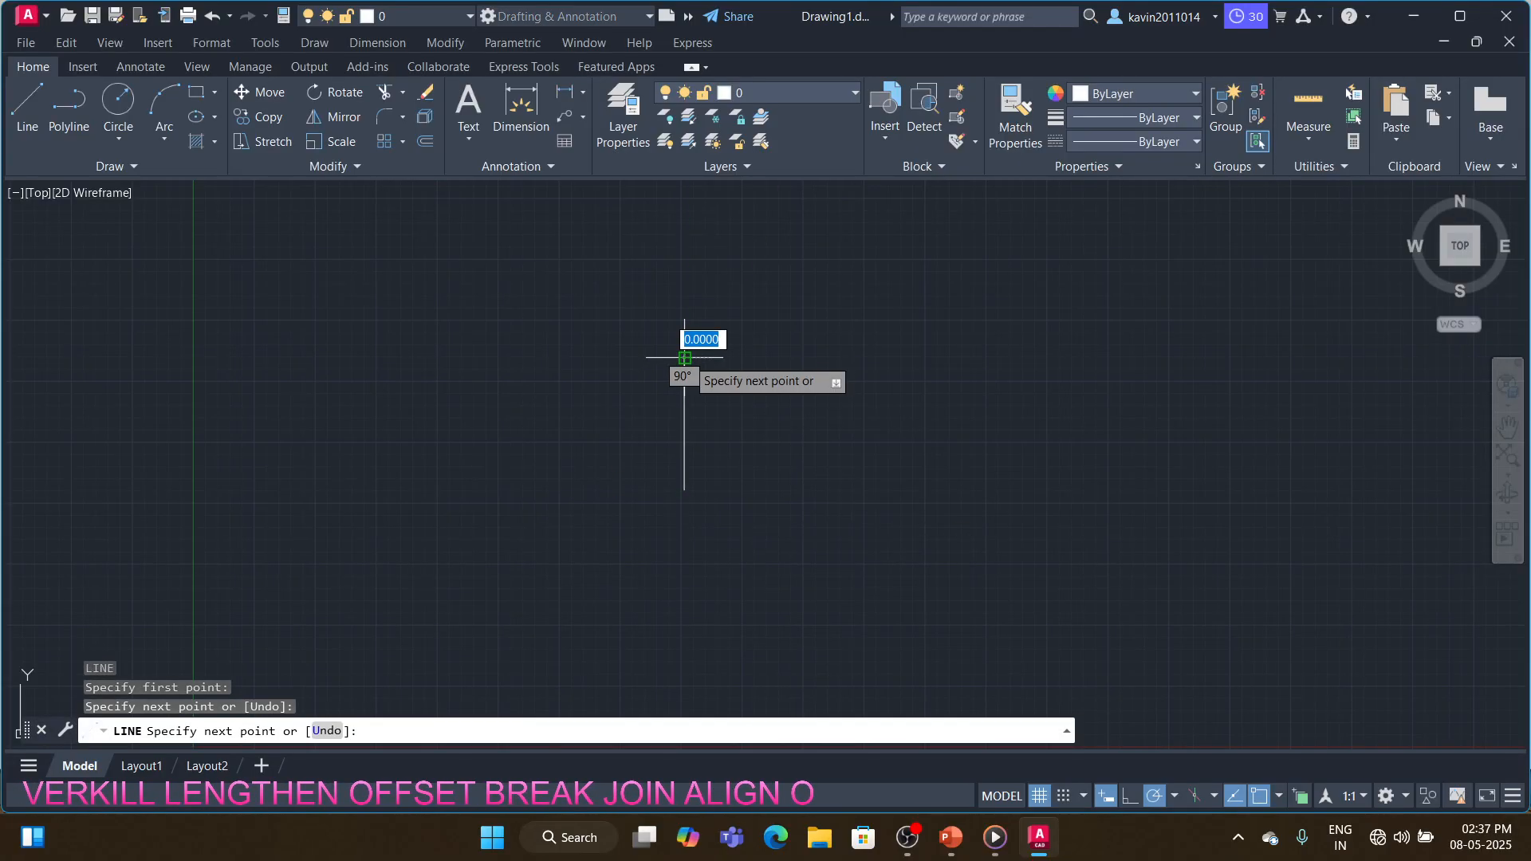
click(740, 359)
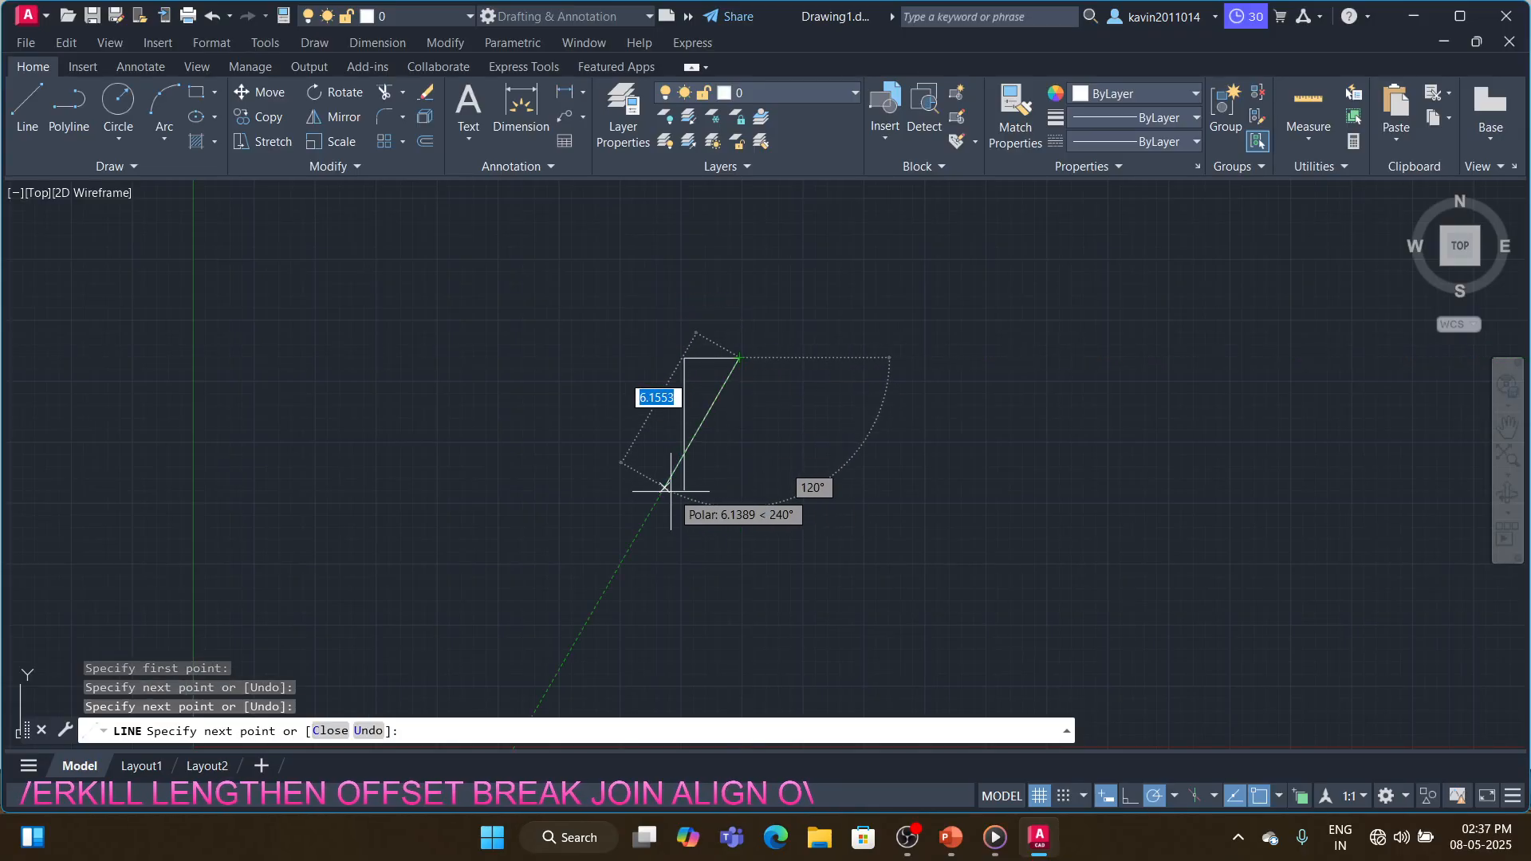
click(739, 490)
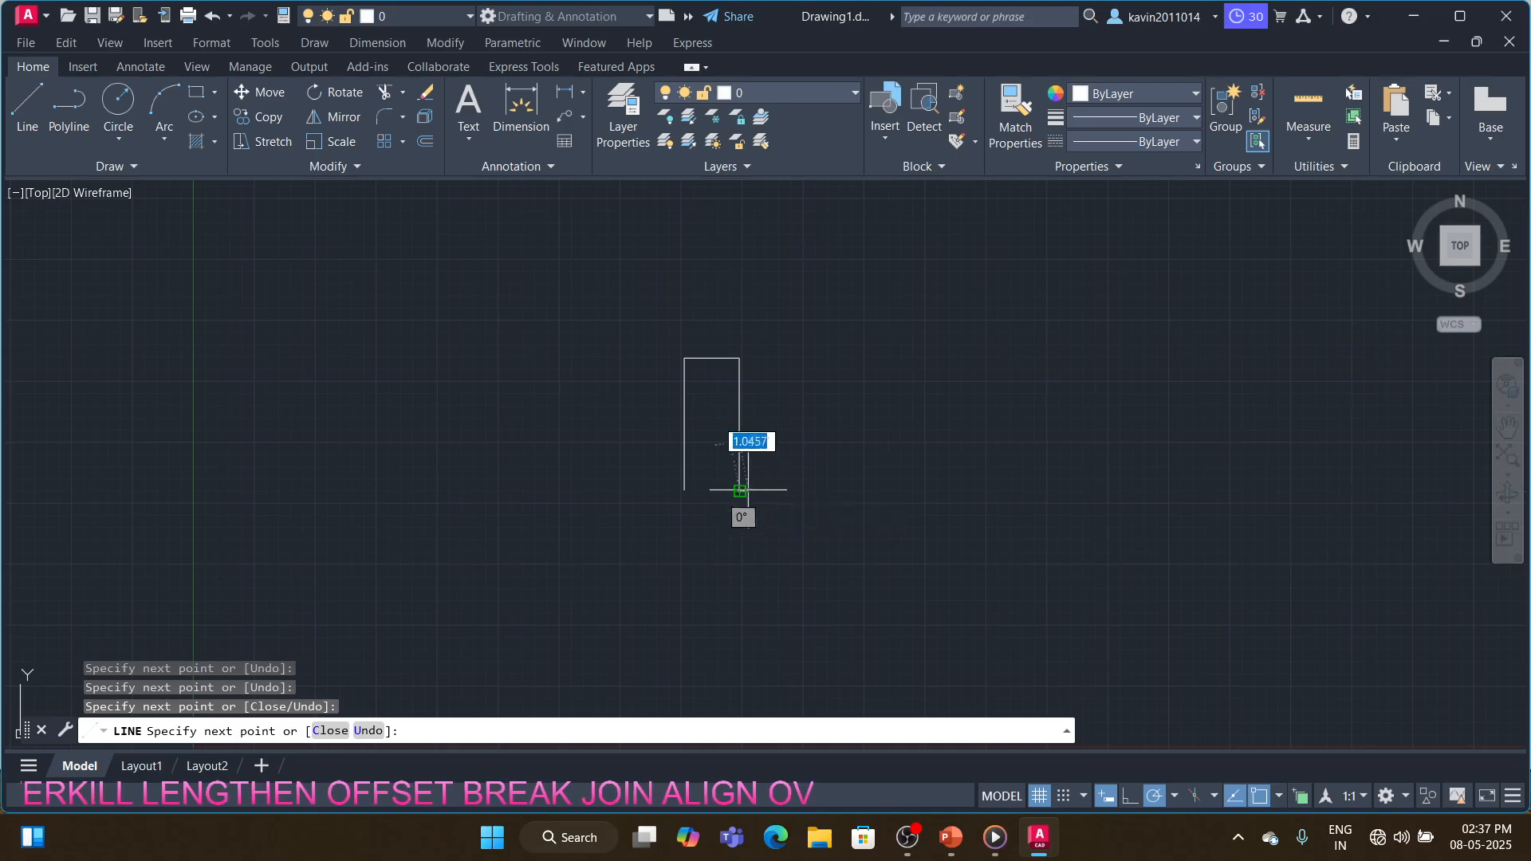
- Continue the lines into a wide base about 11.4 units long, closing the inverted T outline at the stem's starting point
click(843, 491)
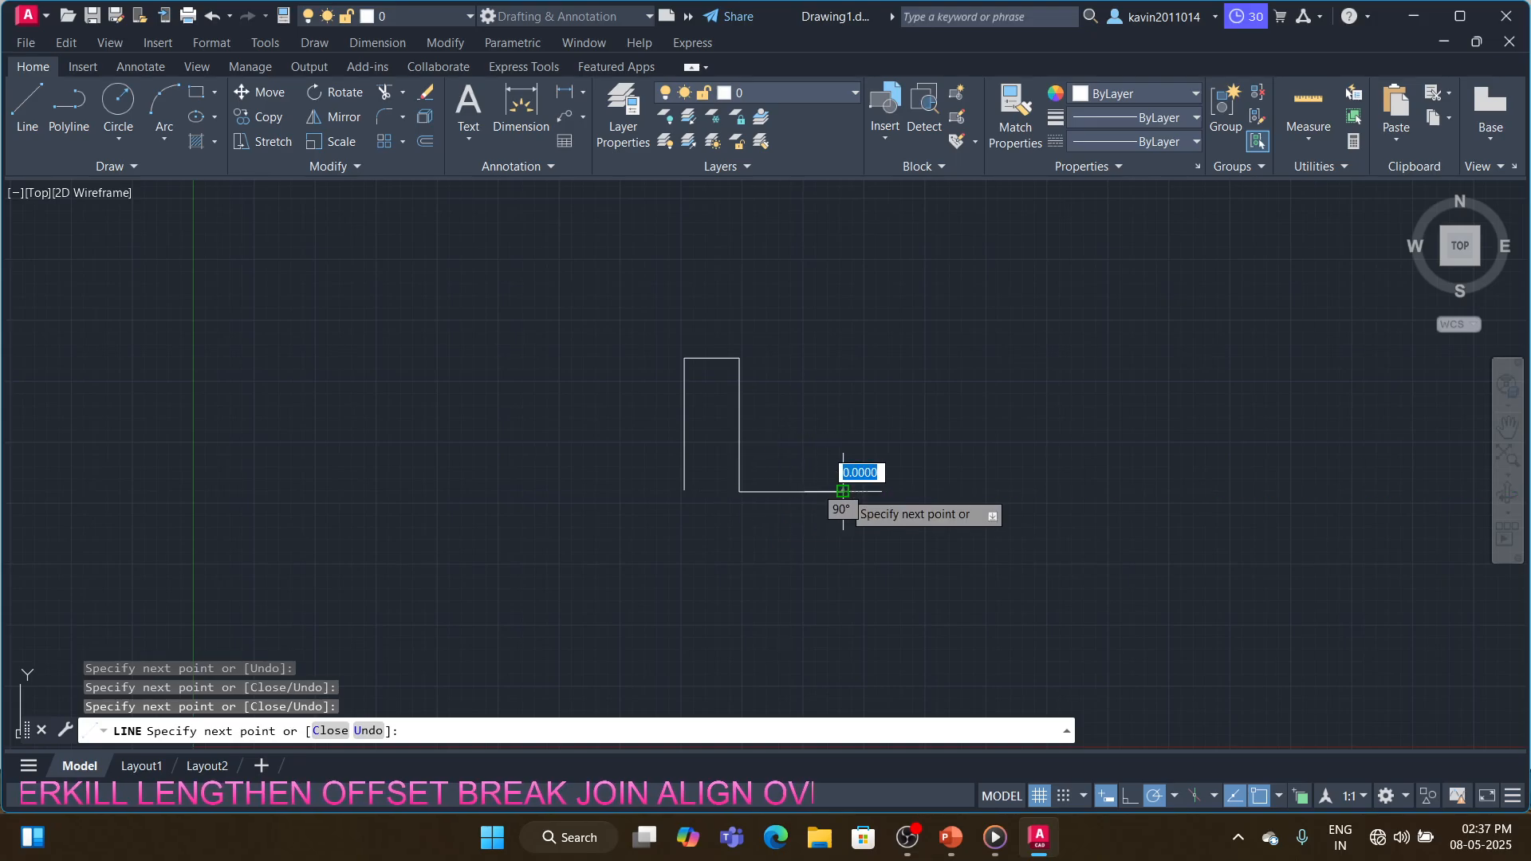
click(843, 540)
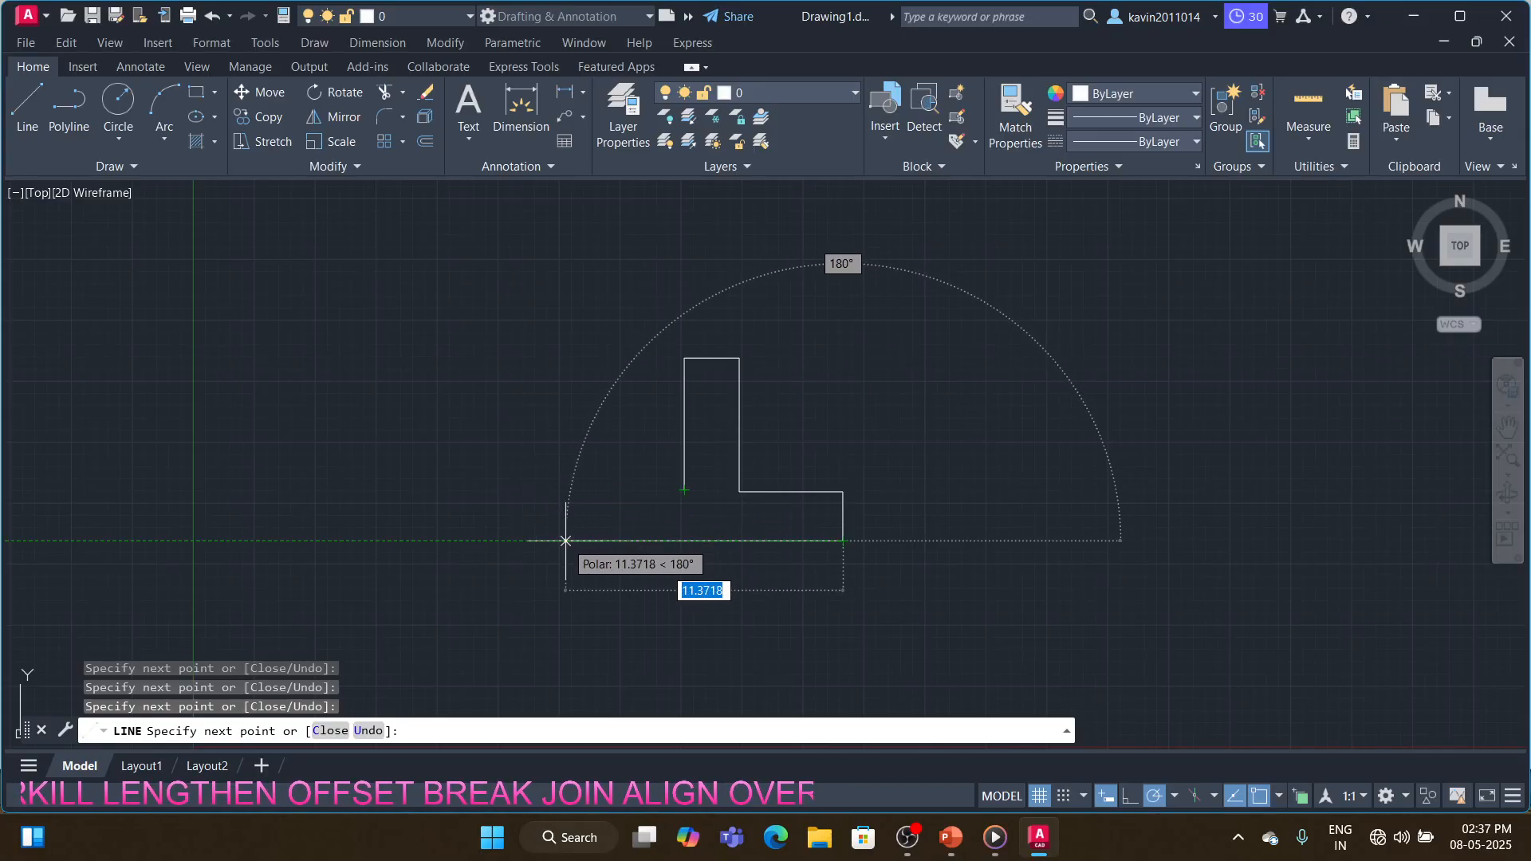
click(565, 540)
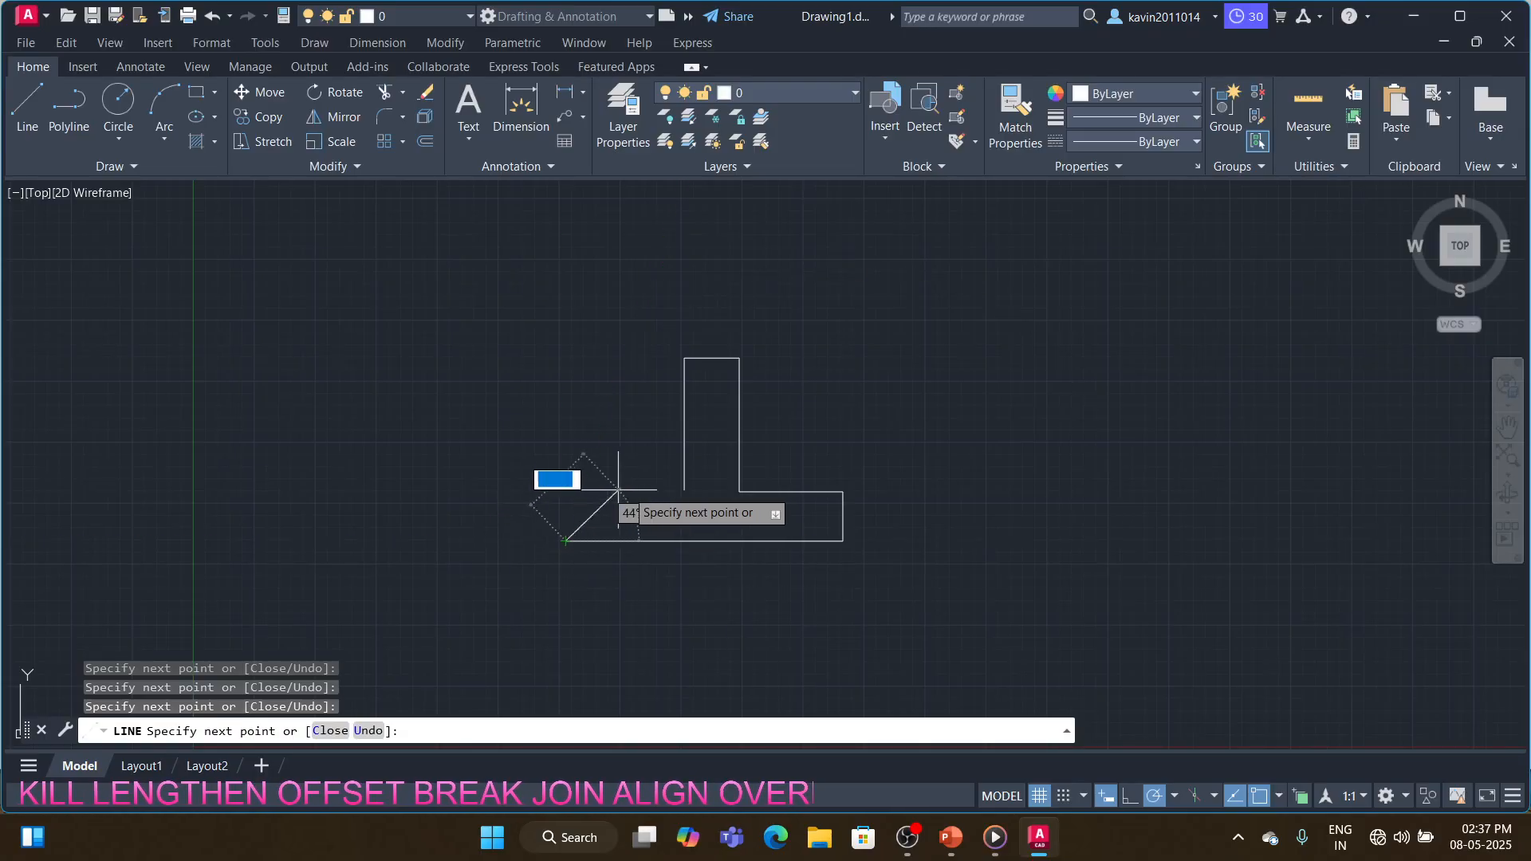
click(566, 490)
click(684, 490)
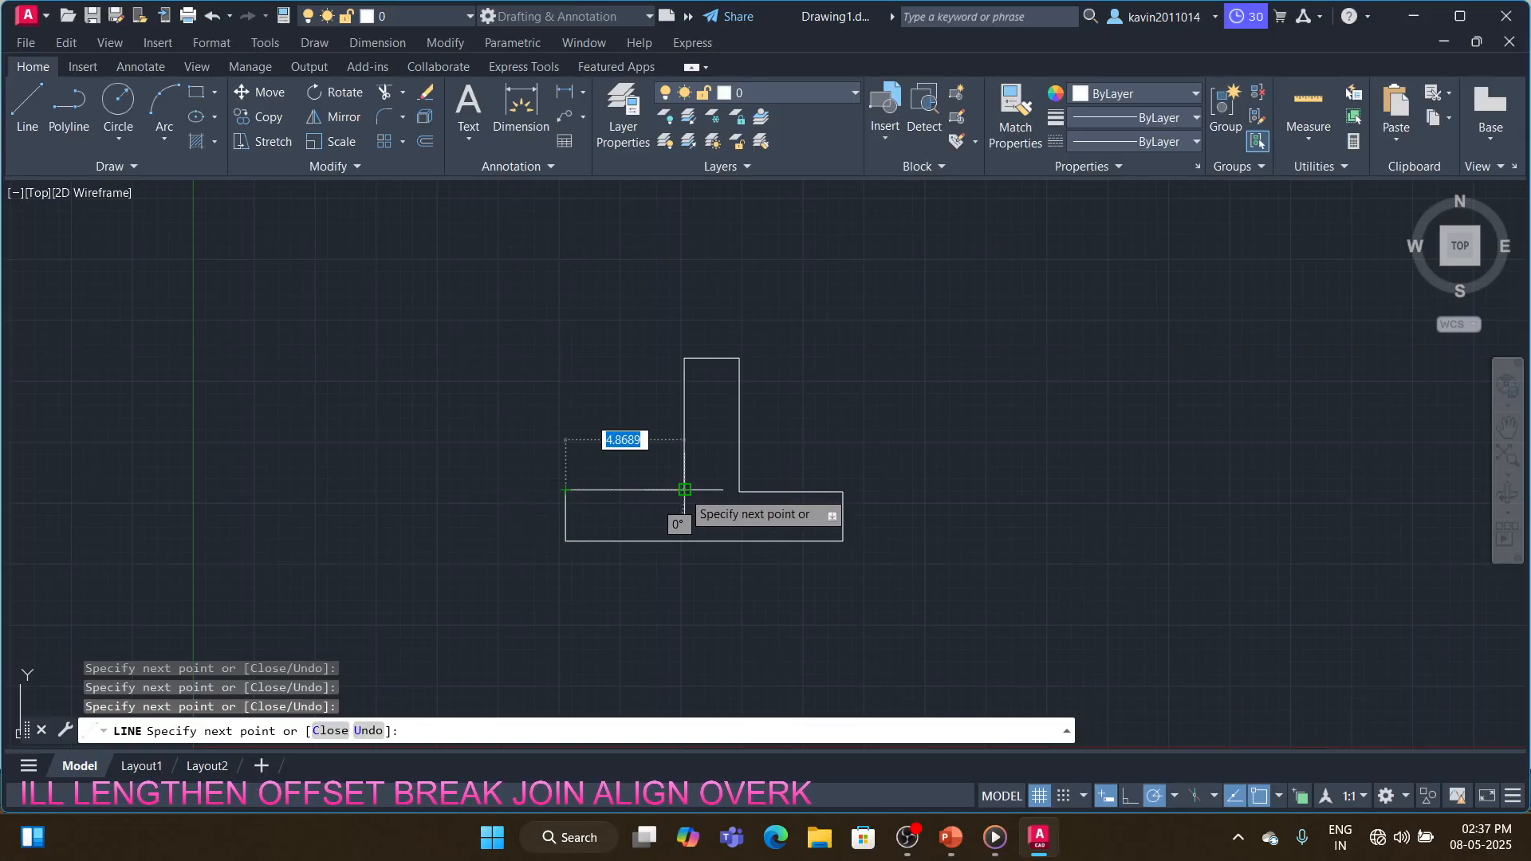
key(Escape)
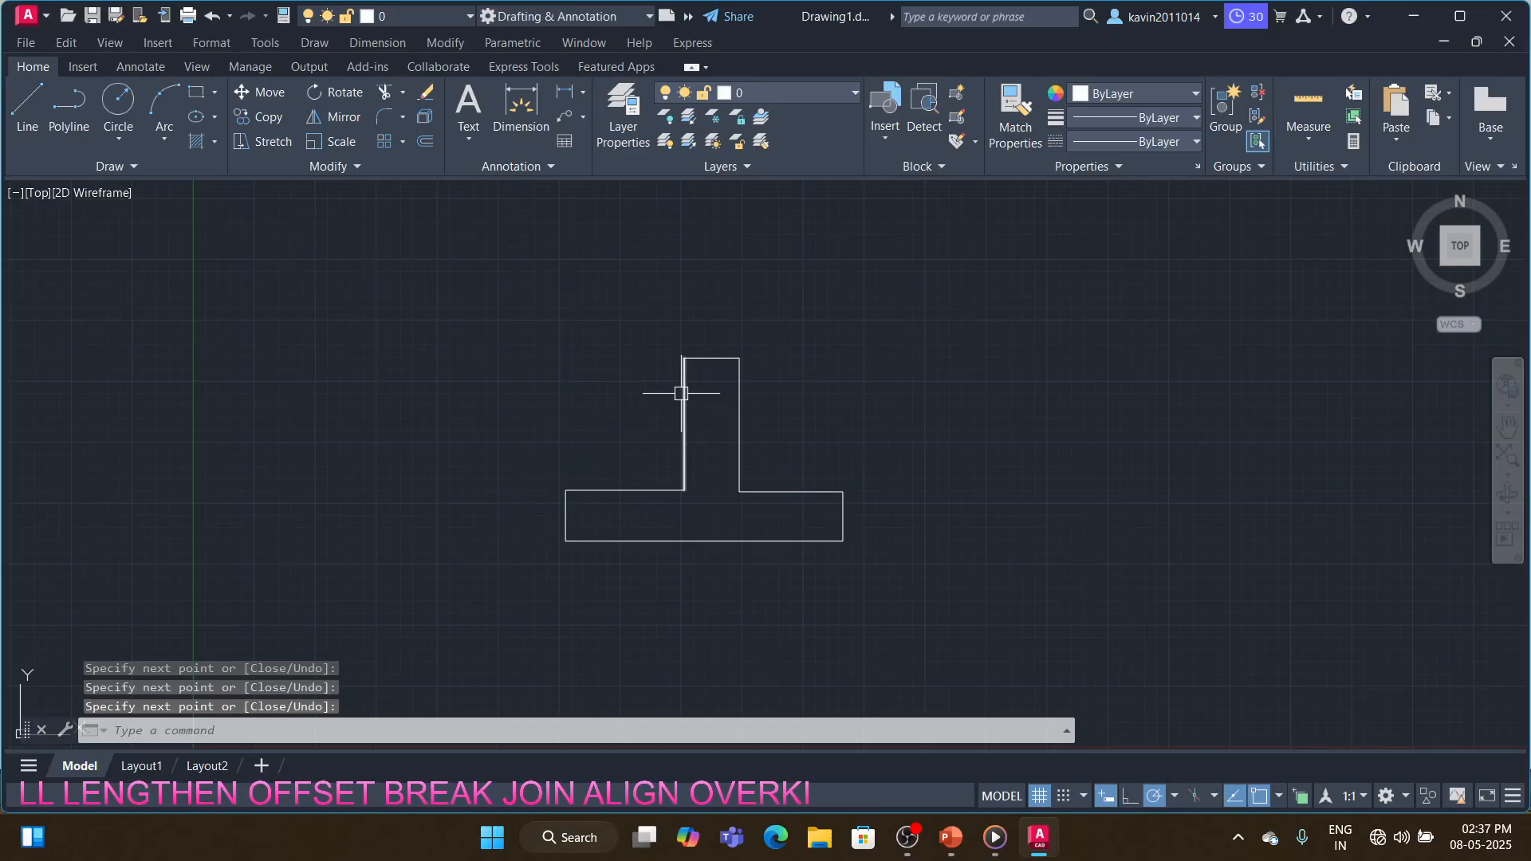
- Select the stem's left edge to check whether it is a separate line, and clear the selection
click(684, 395)
key(Escape)
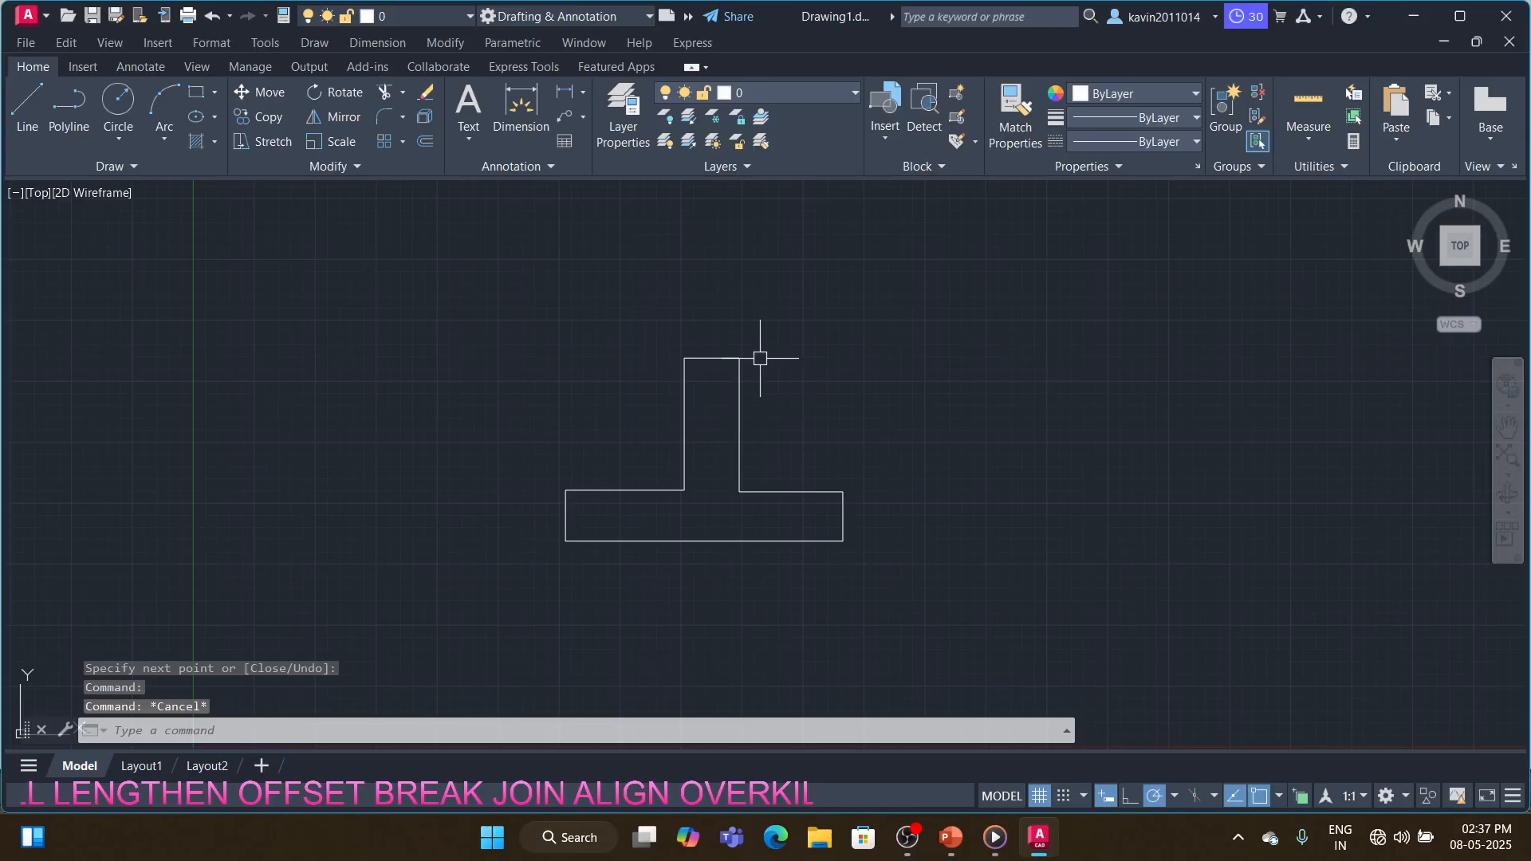
key(Escape)
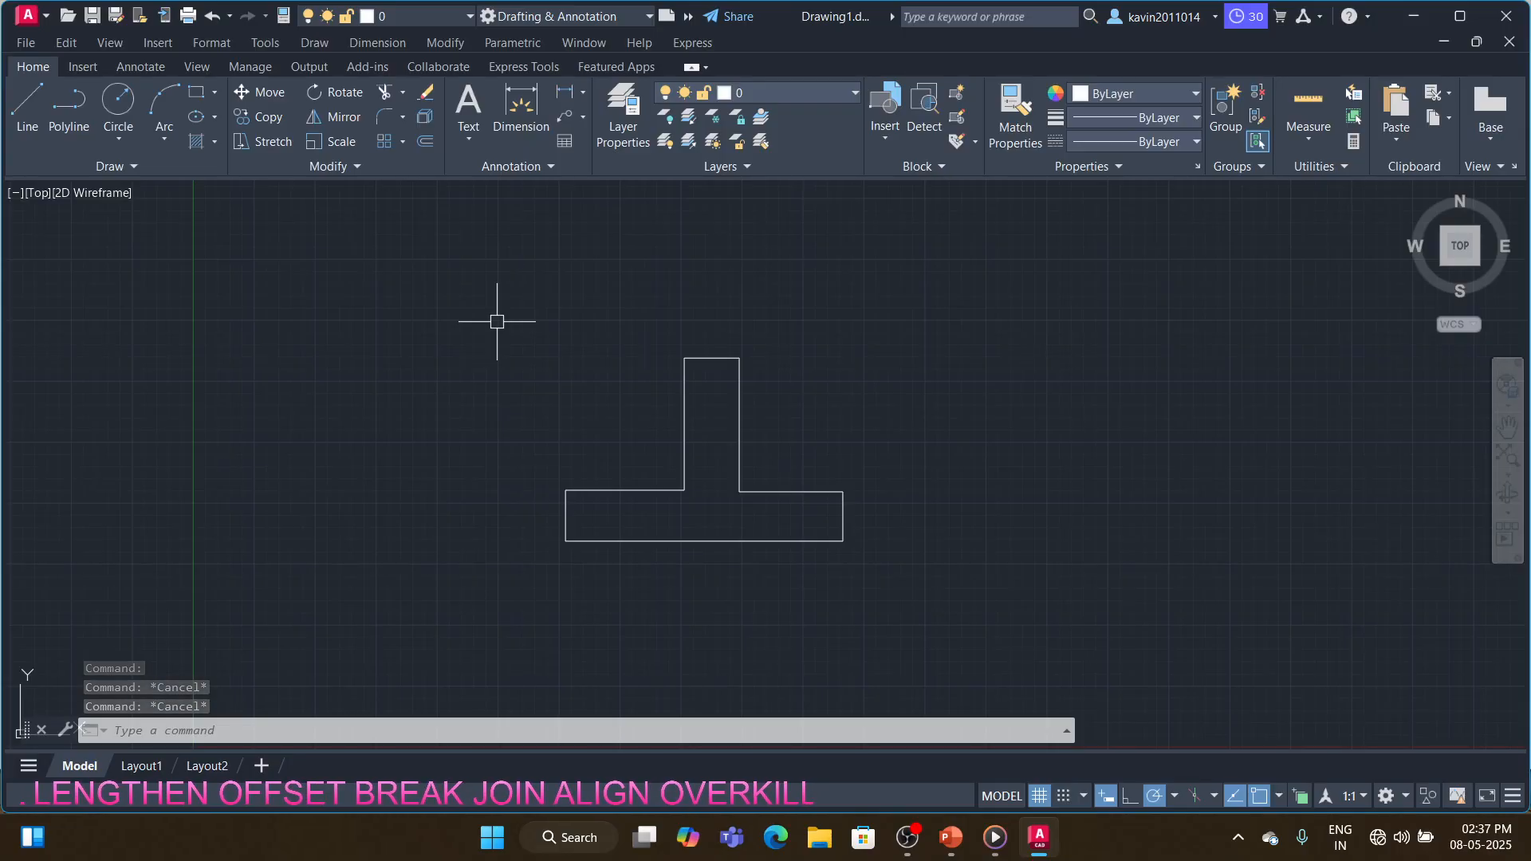
- Join all the lines of the inverted T outline into a single object
text(join)
key(Return)
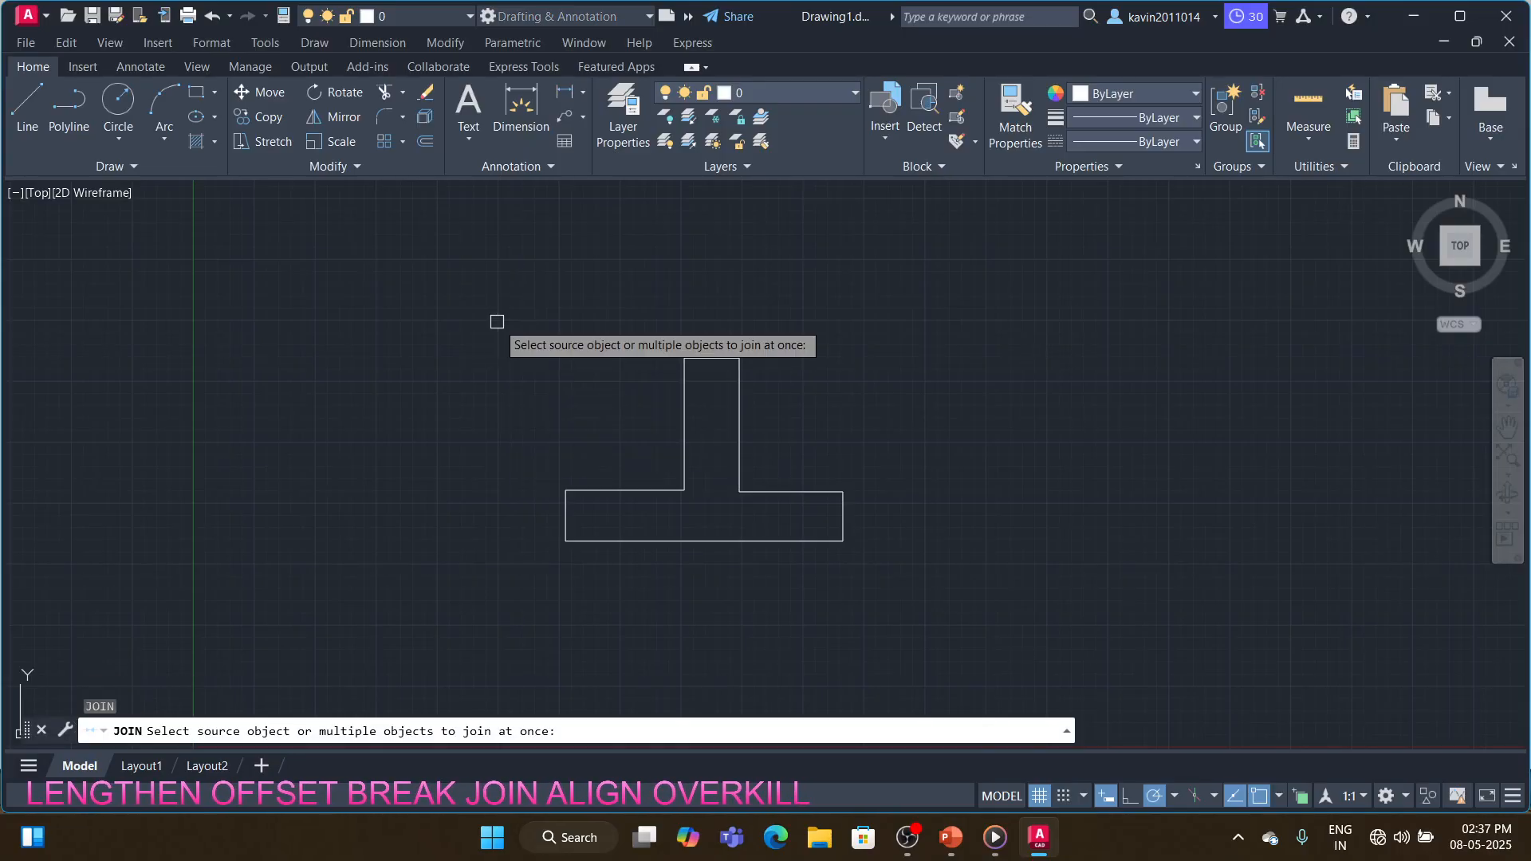
click(877, 325)
click(565, 576)
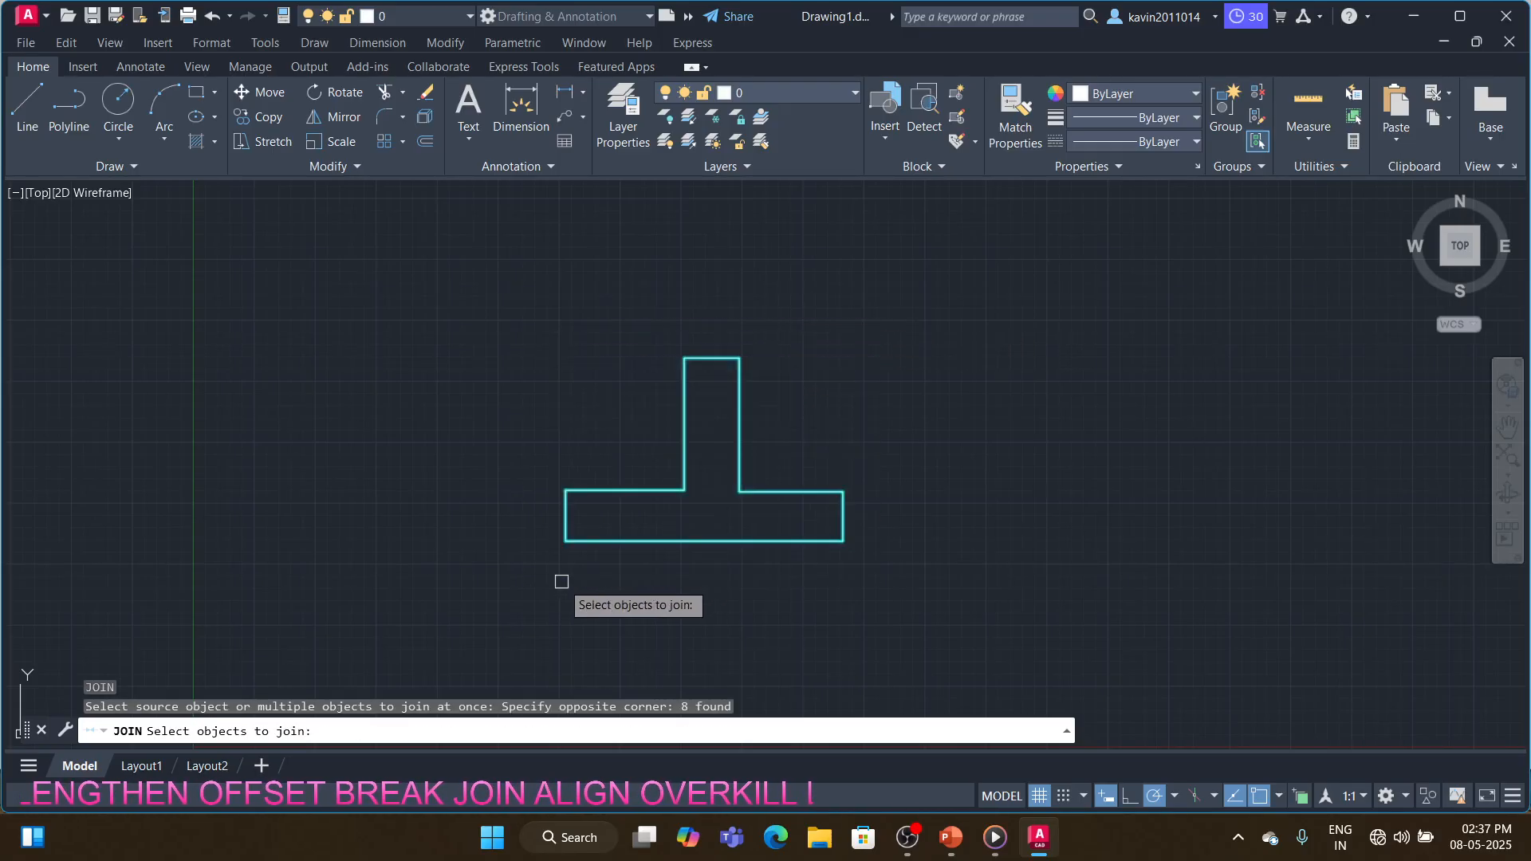
key(Return)
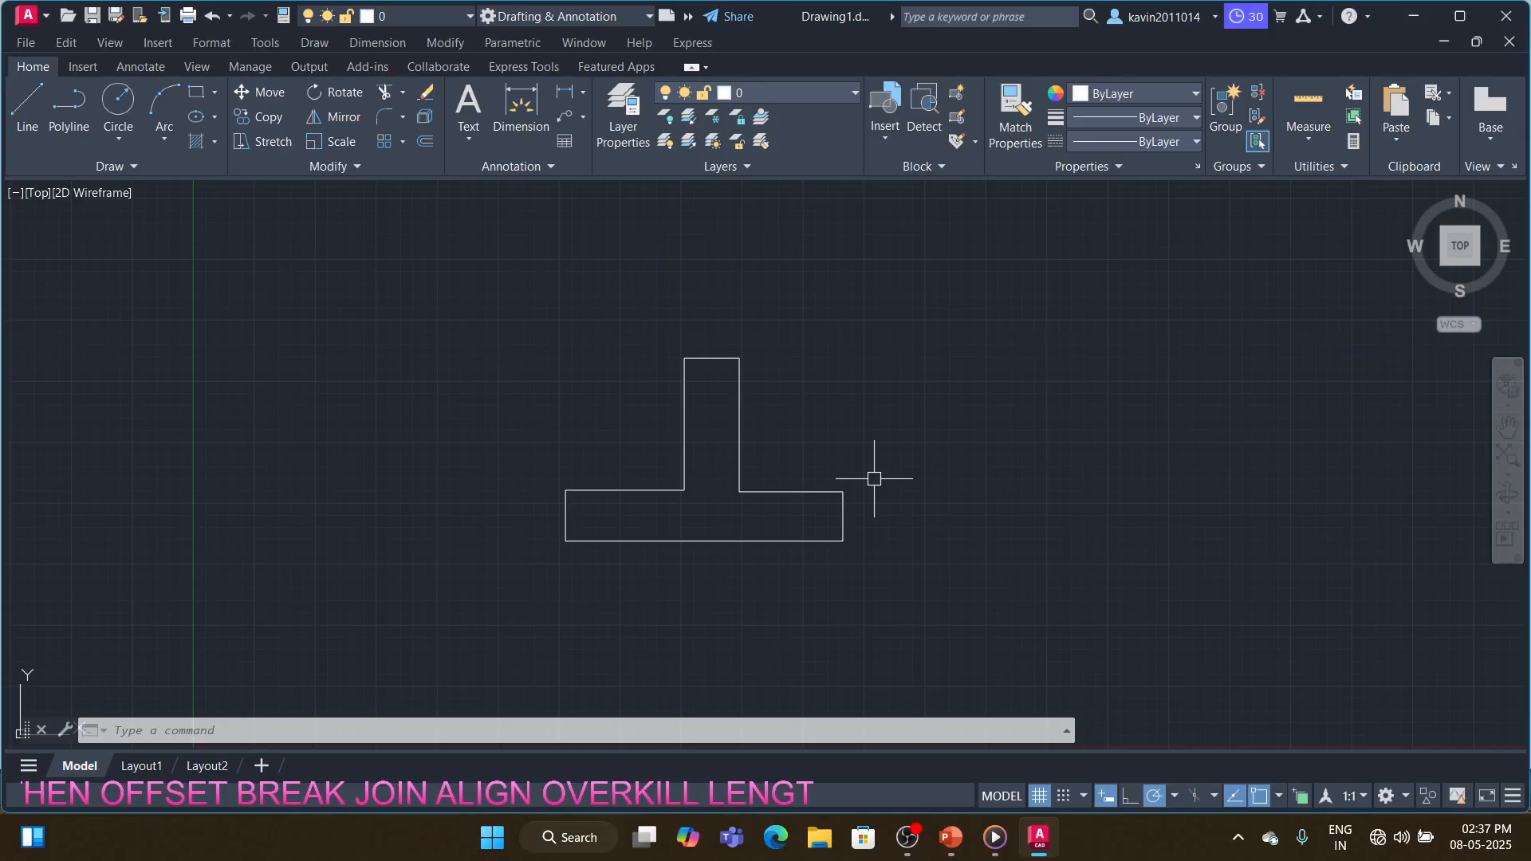
- Erase everything in the drawing, including the joined T outline
text(e)
key(Return)
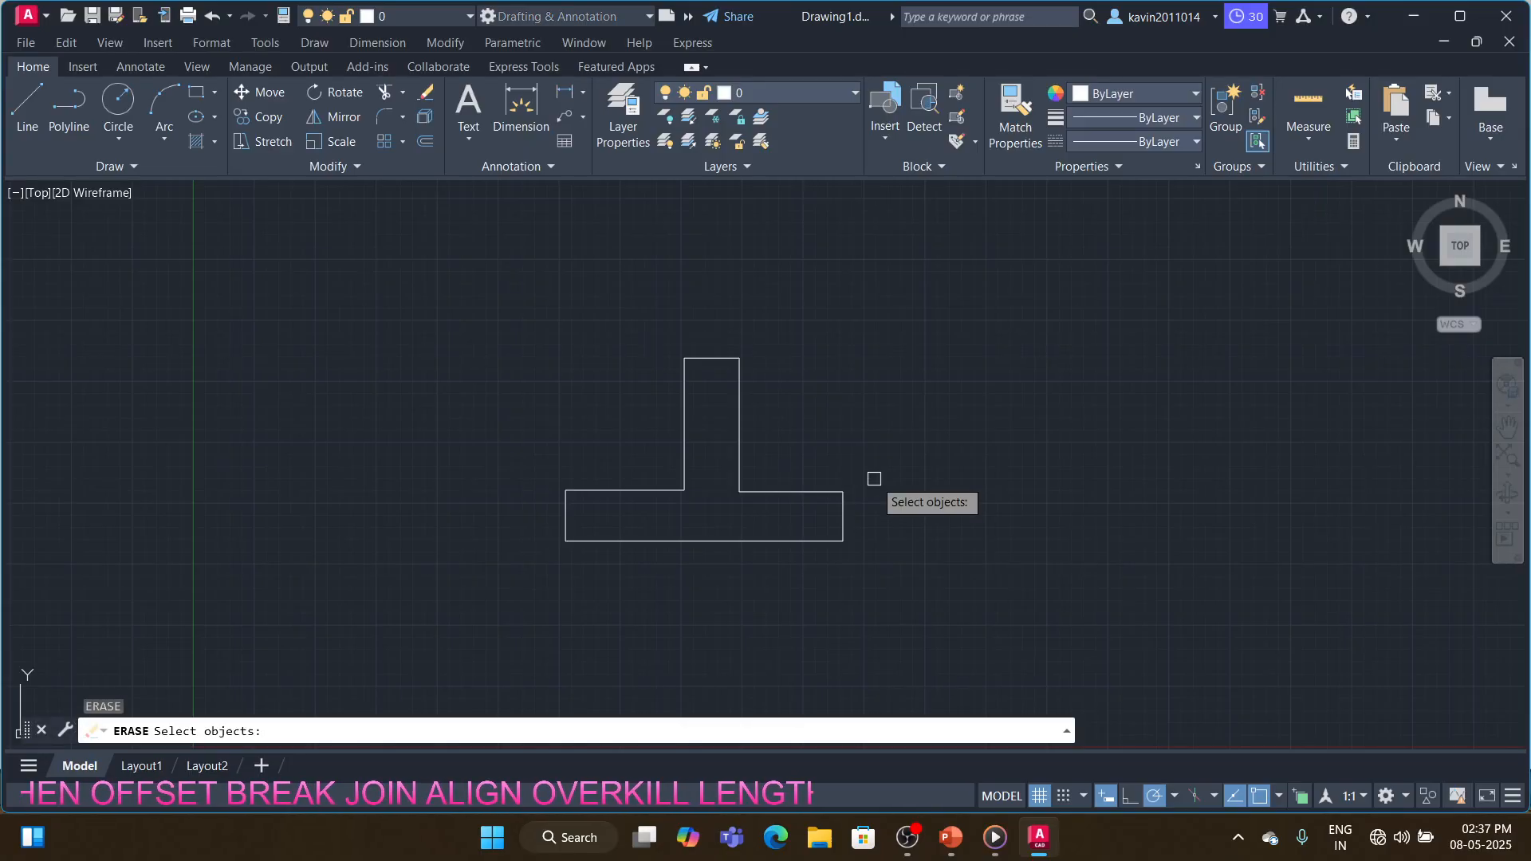
text(all)
key(Return)
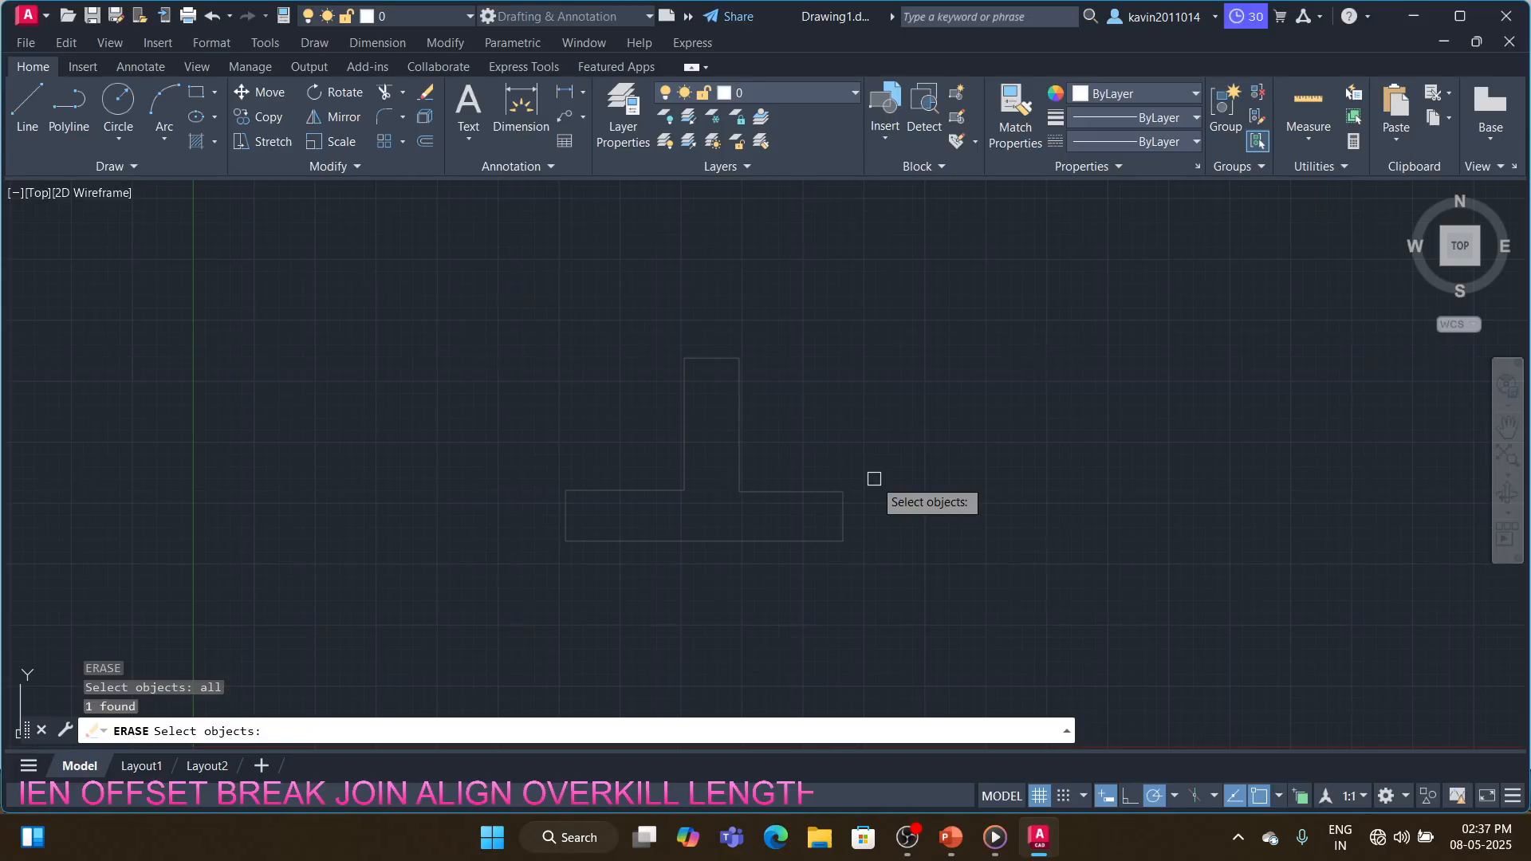
key(Return)
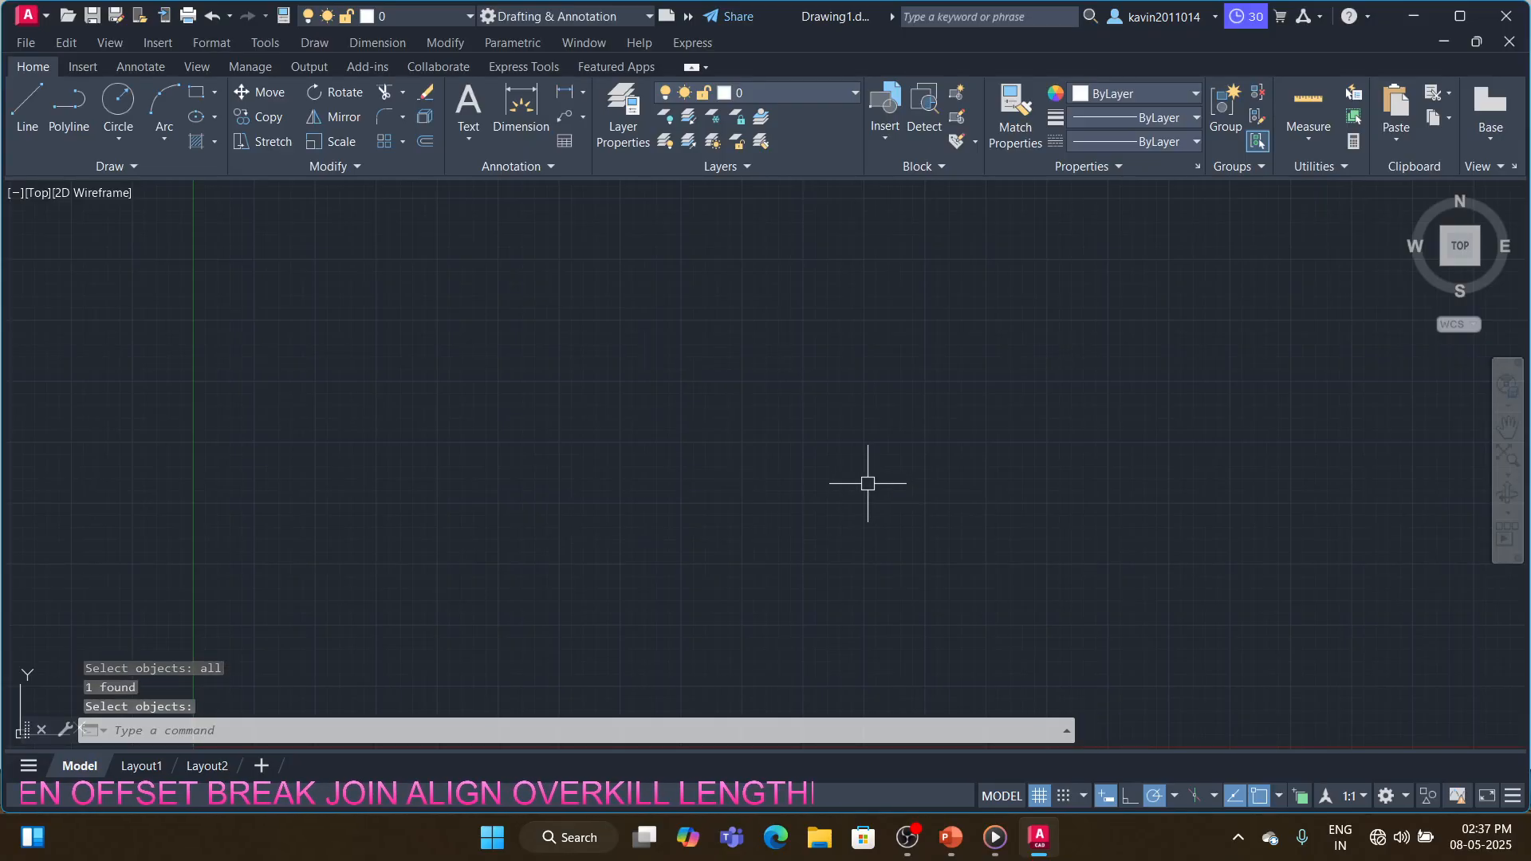
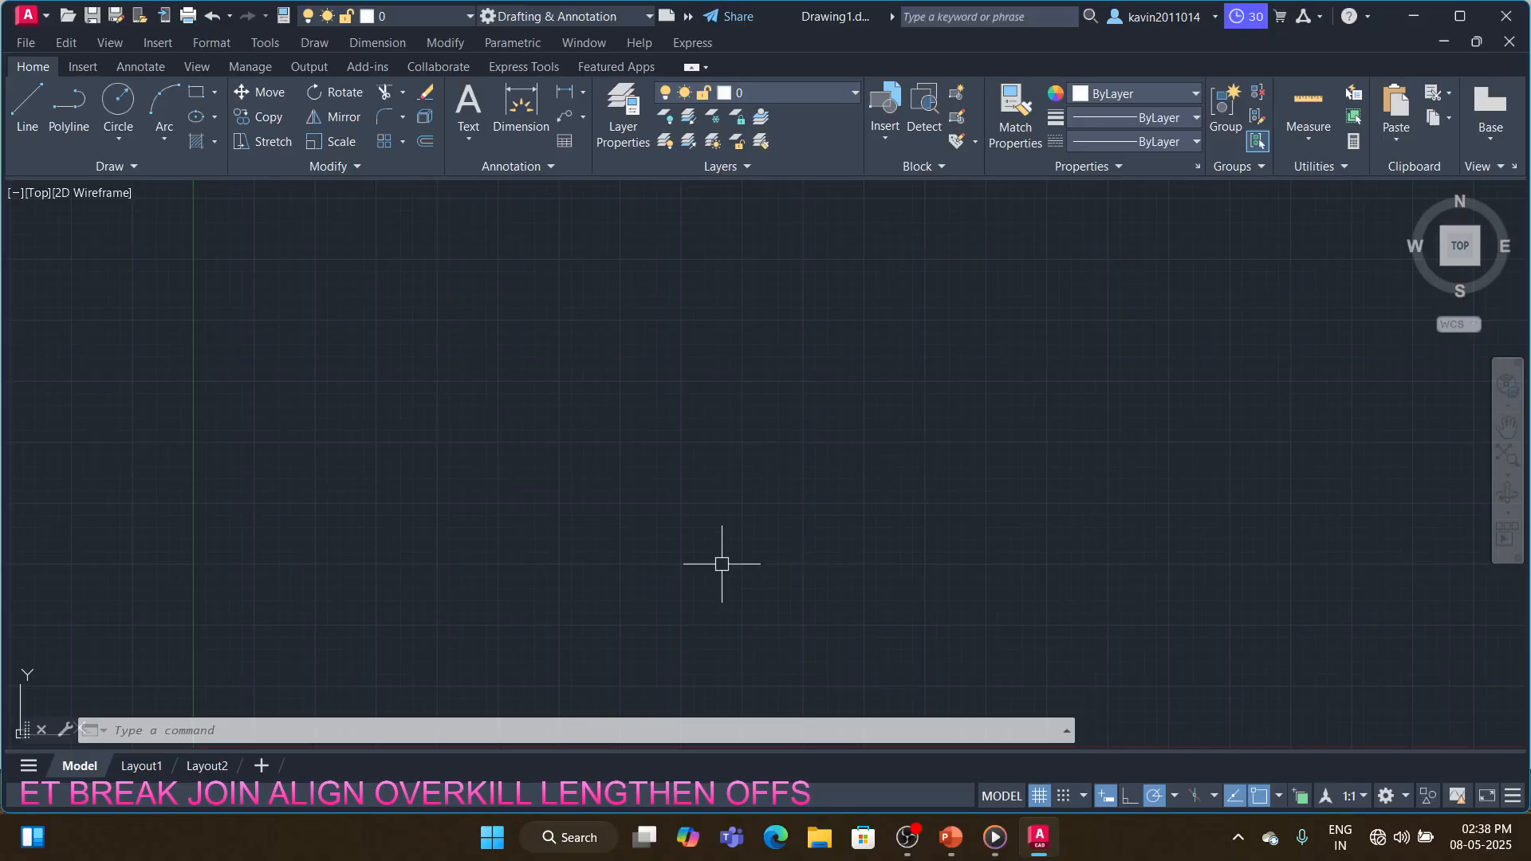
click(858, 549)
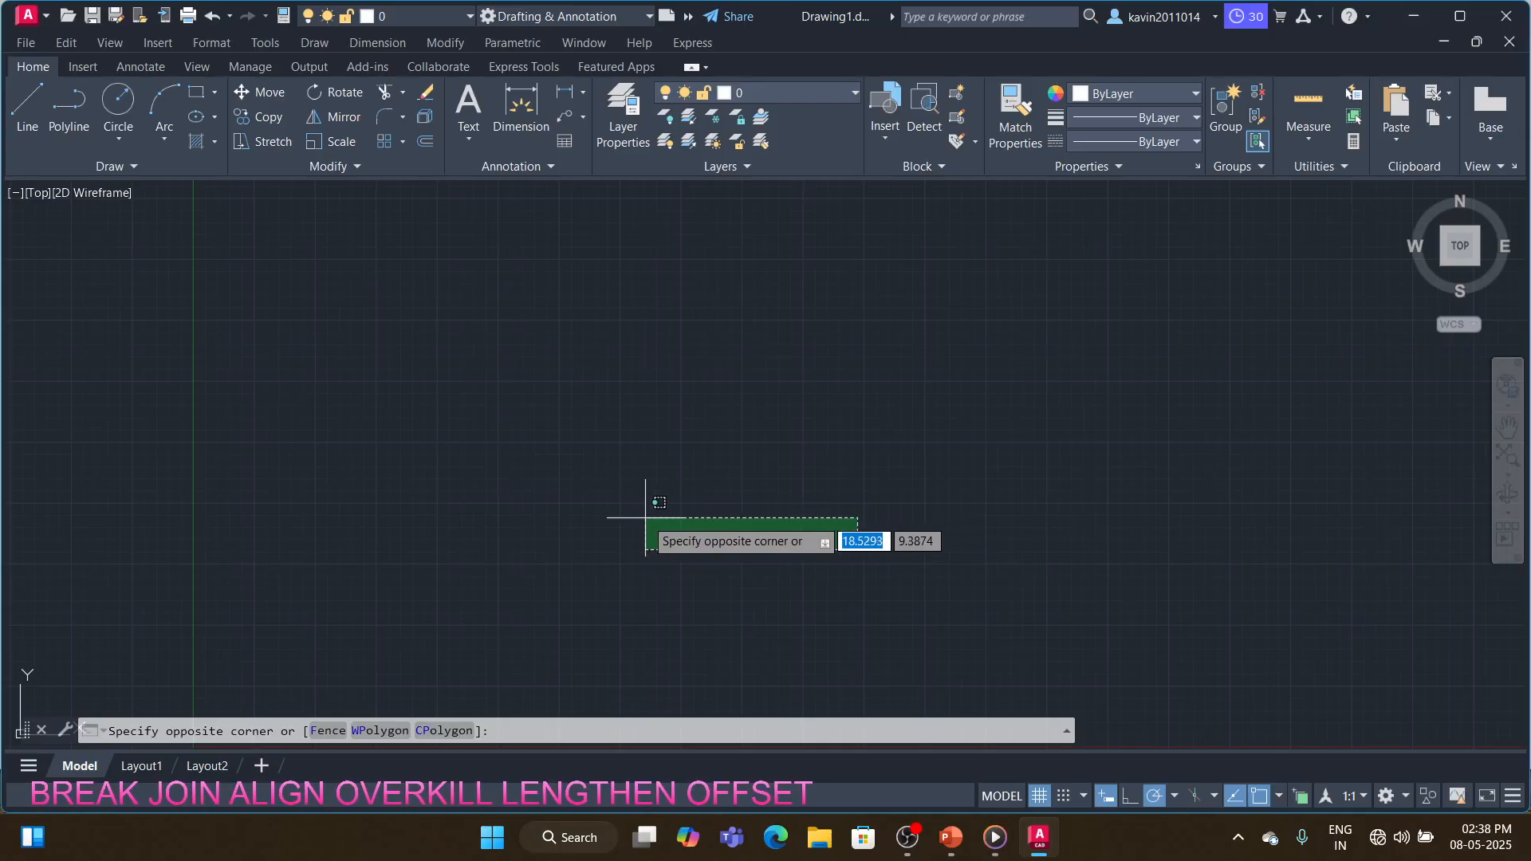
key(Escape)
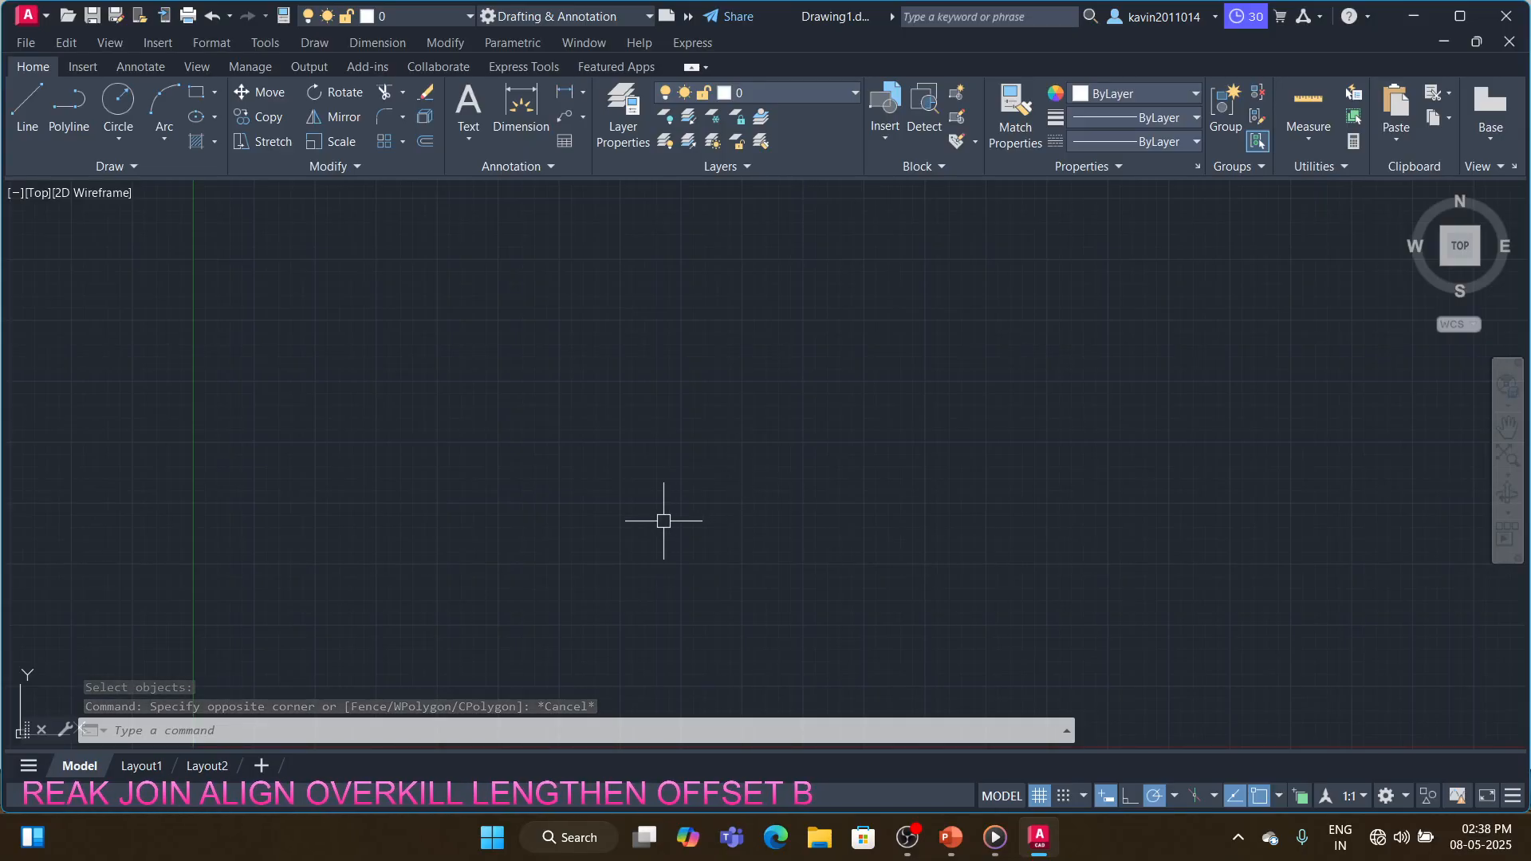
- Draw three connected lines for a new outline: a short vertical, a horizontal edge running left from its upper end, and a longer left side
text(L)
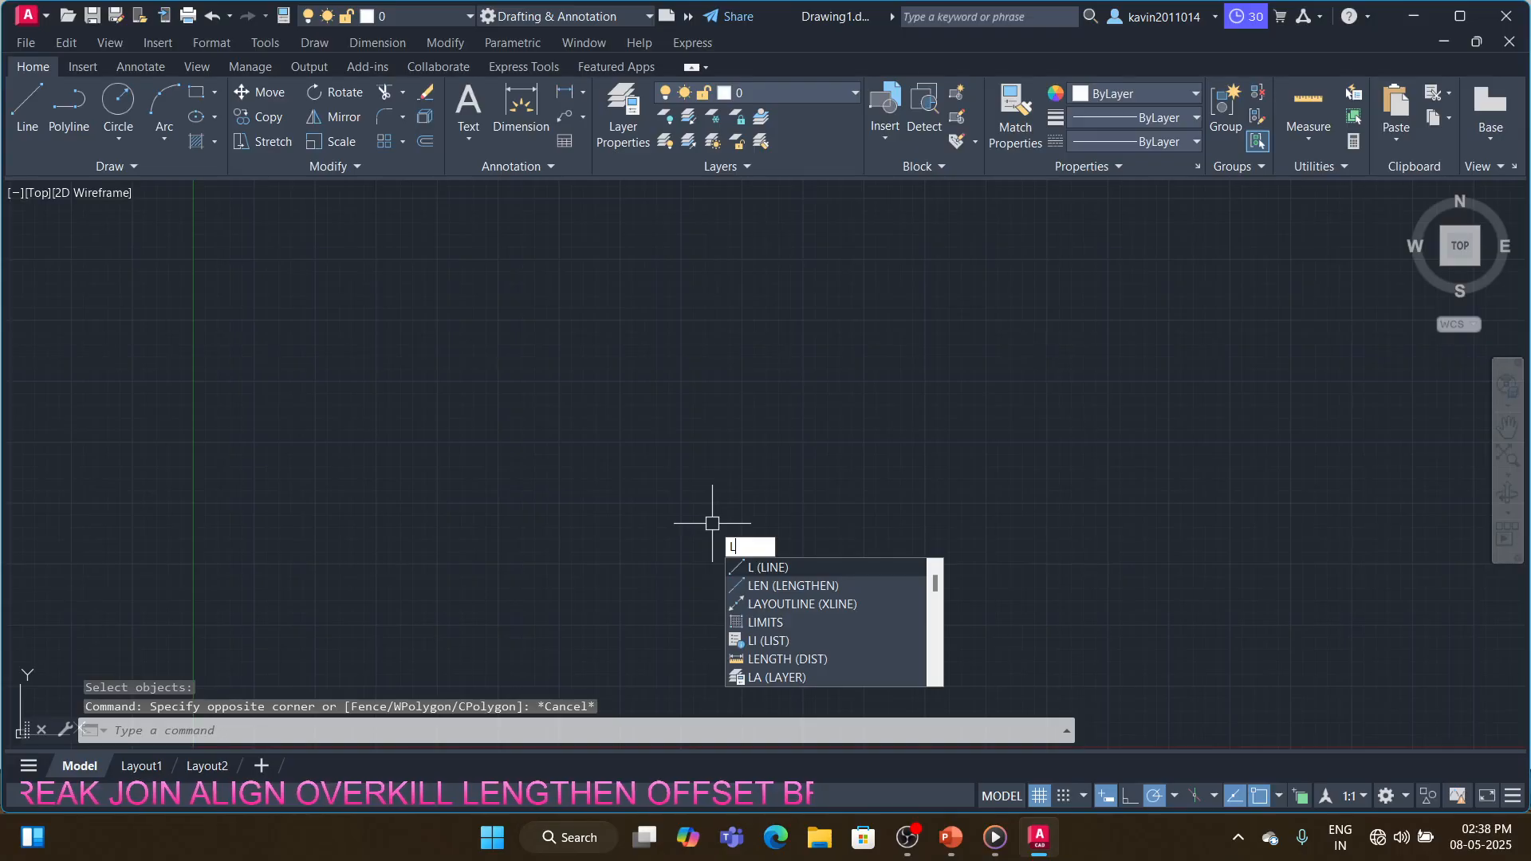
key(Return)
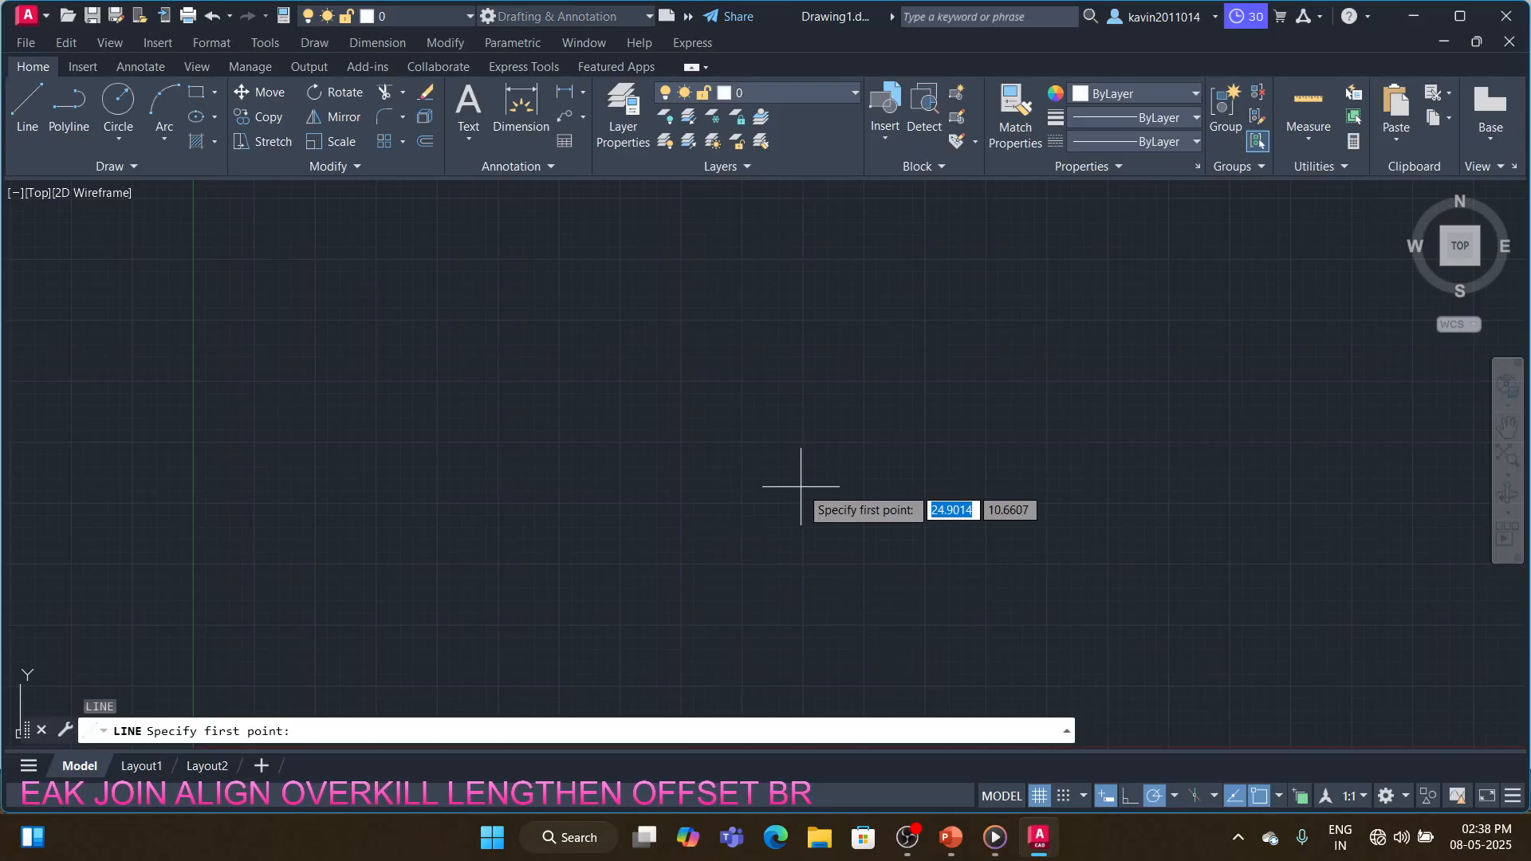
click(672, 456)
click(671, 388)
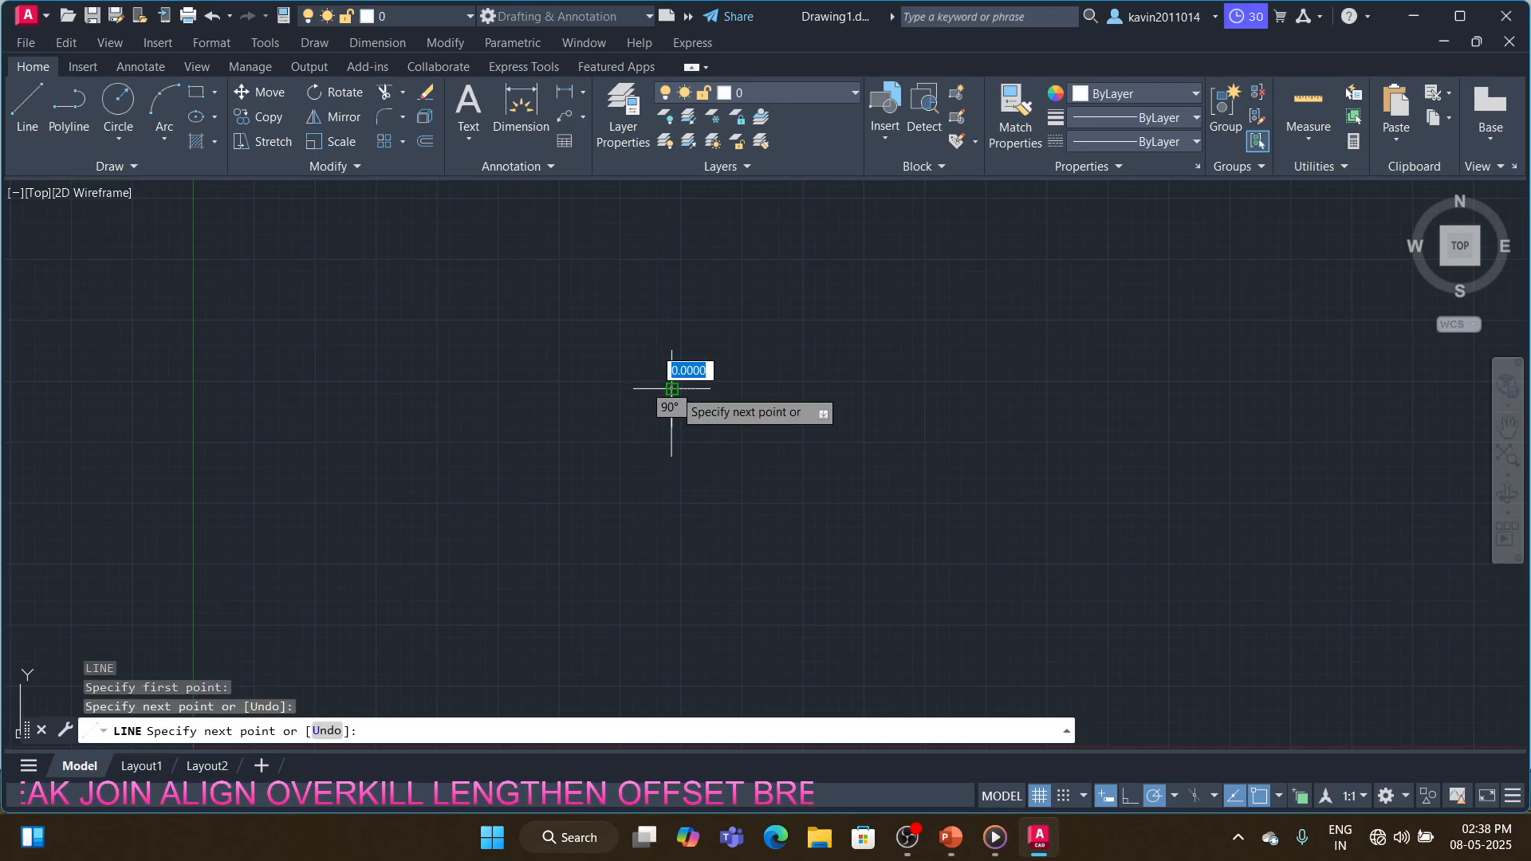
click(557, 388)
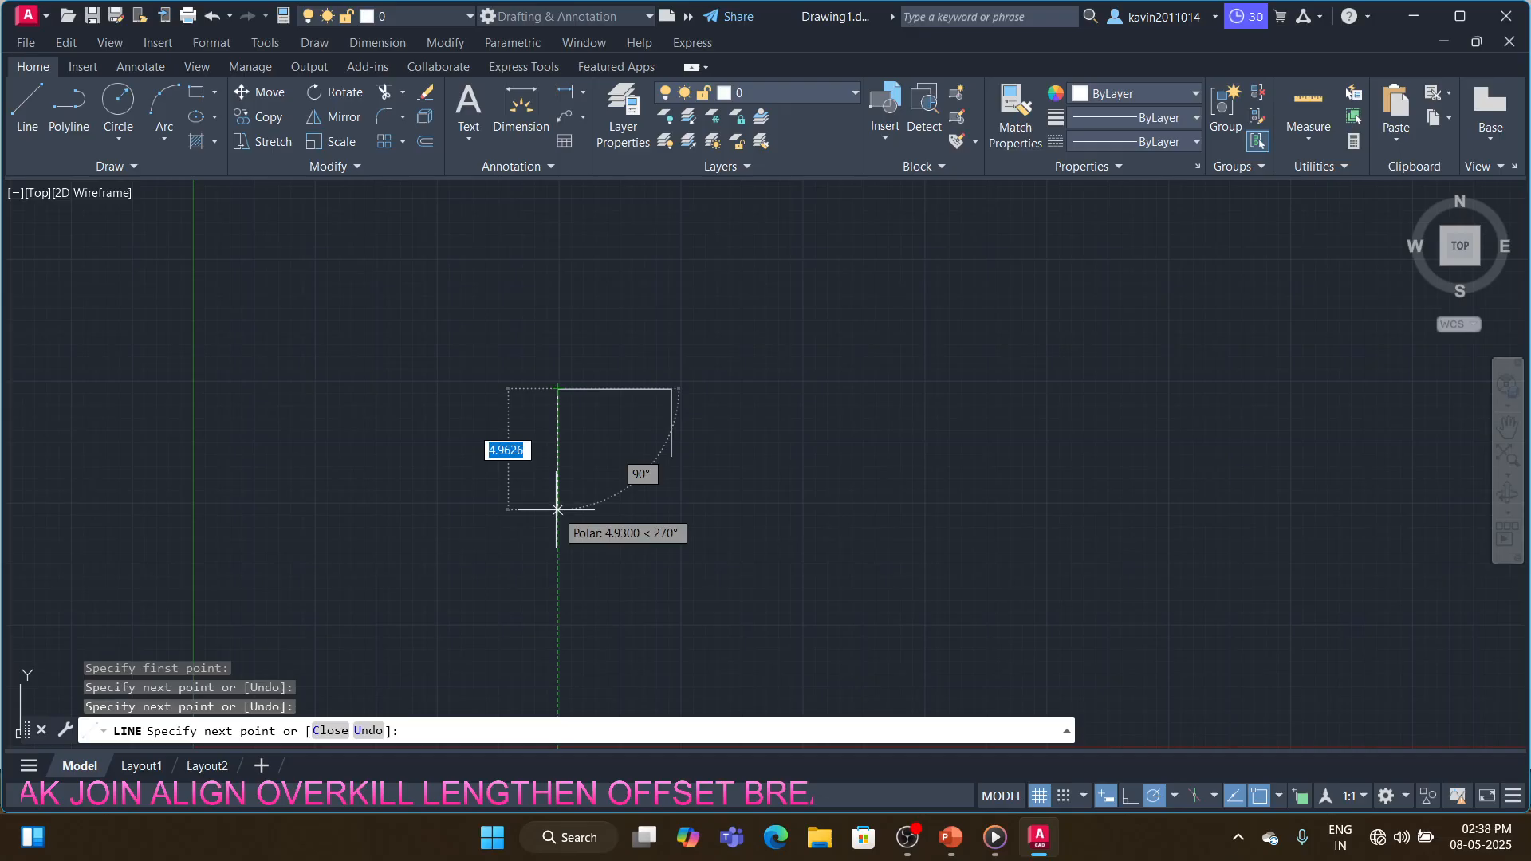
click(558, 566)
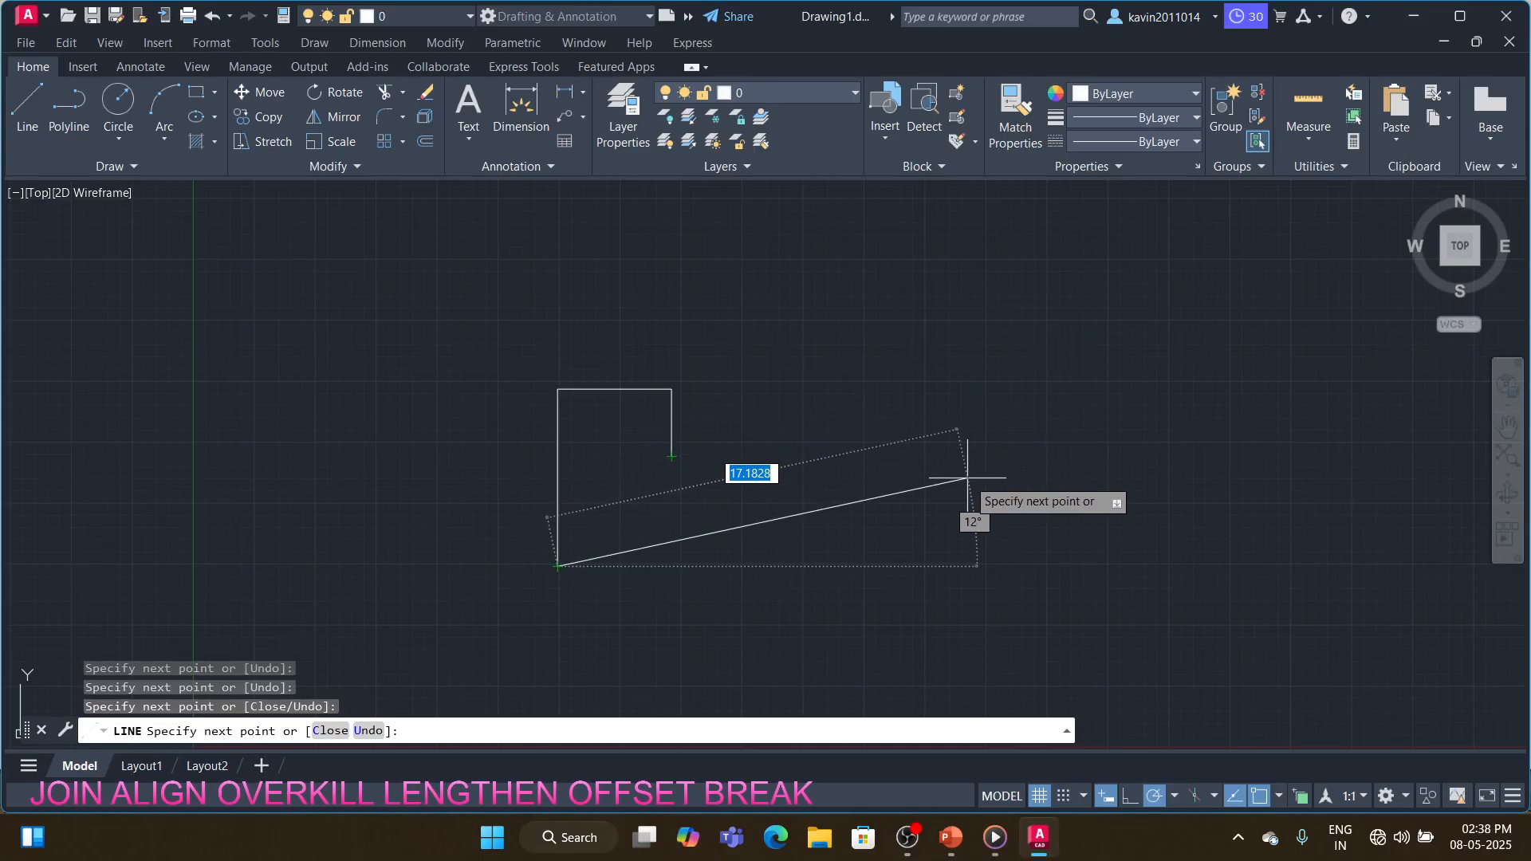
- Continue the outline with a long bottom edge, a right side about 4.5 units high, a ledge about 5.6 units long and a short upright
right_click(971, 567)
right_click(958, 566)
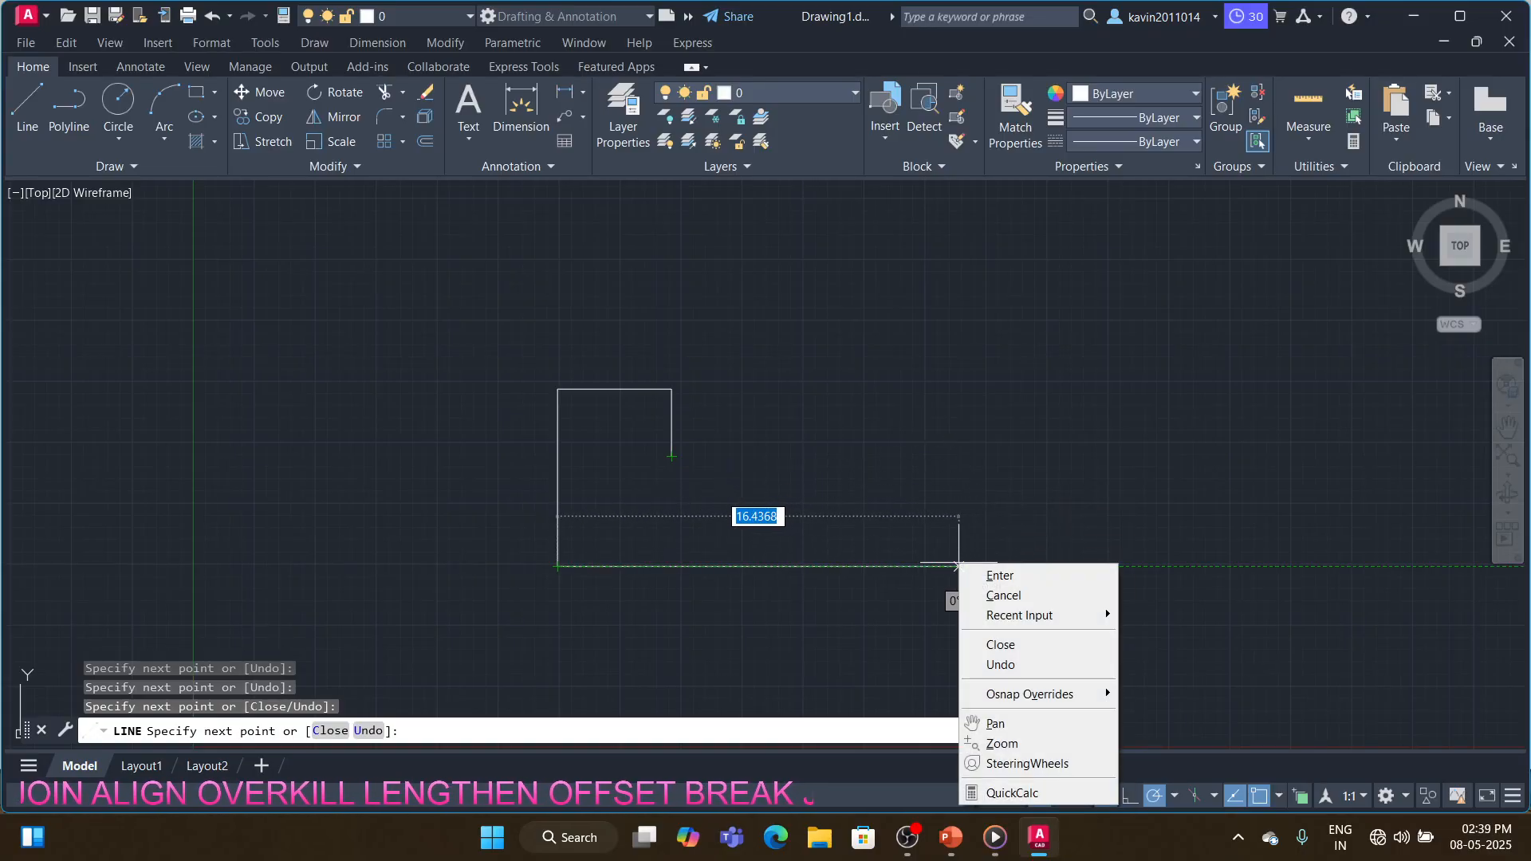
click(926, 566)
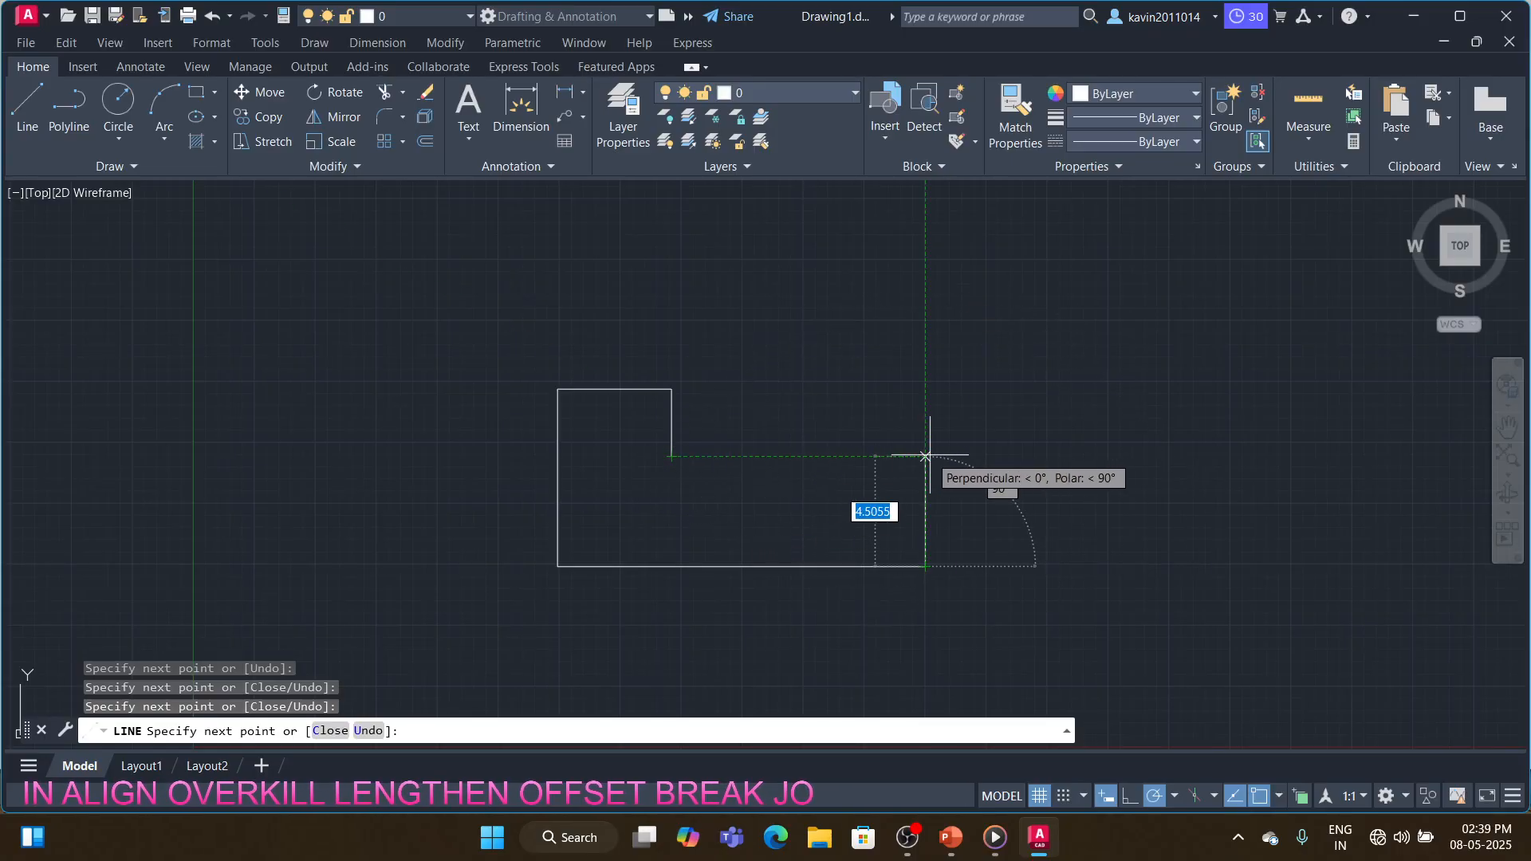
click(925, 456)
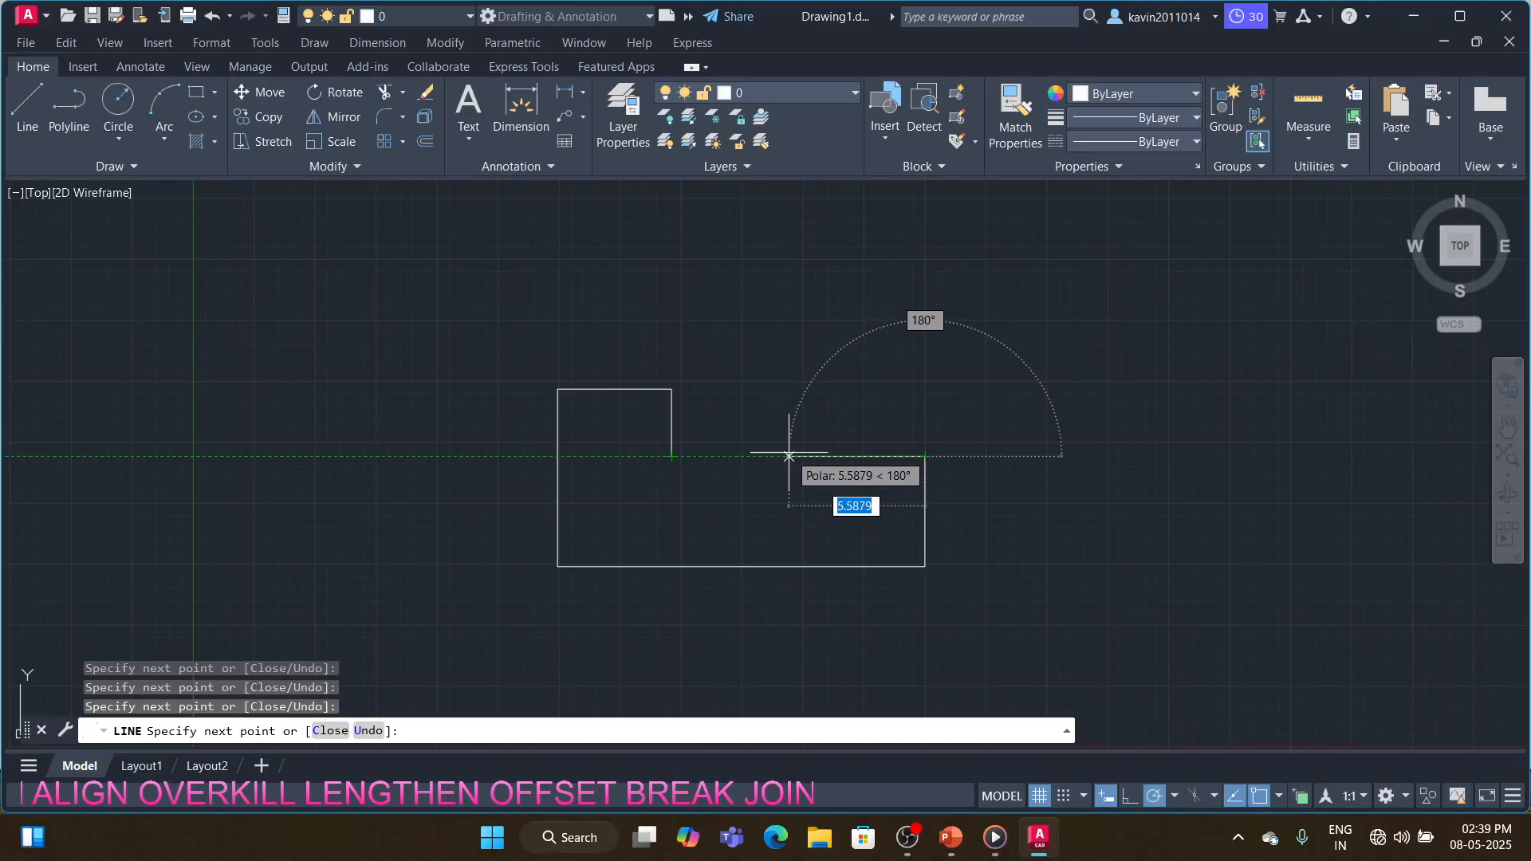
click(790, 456)
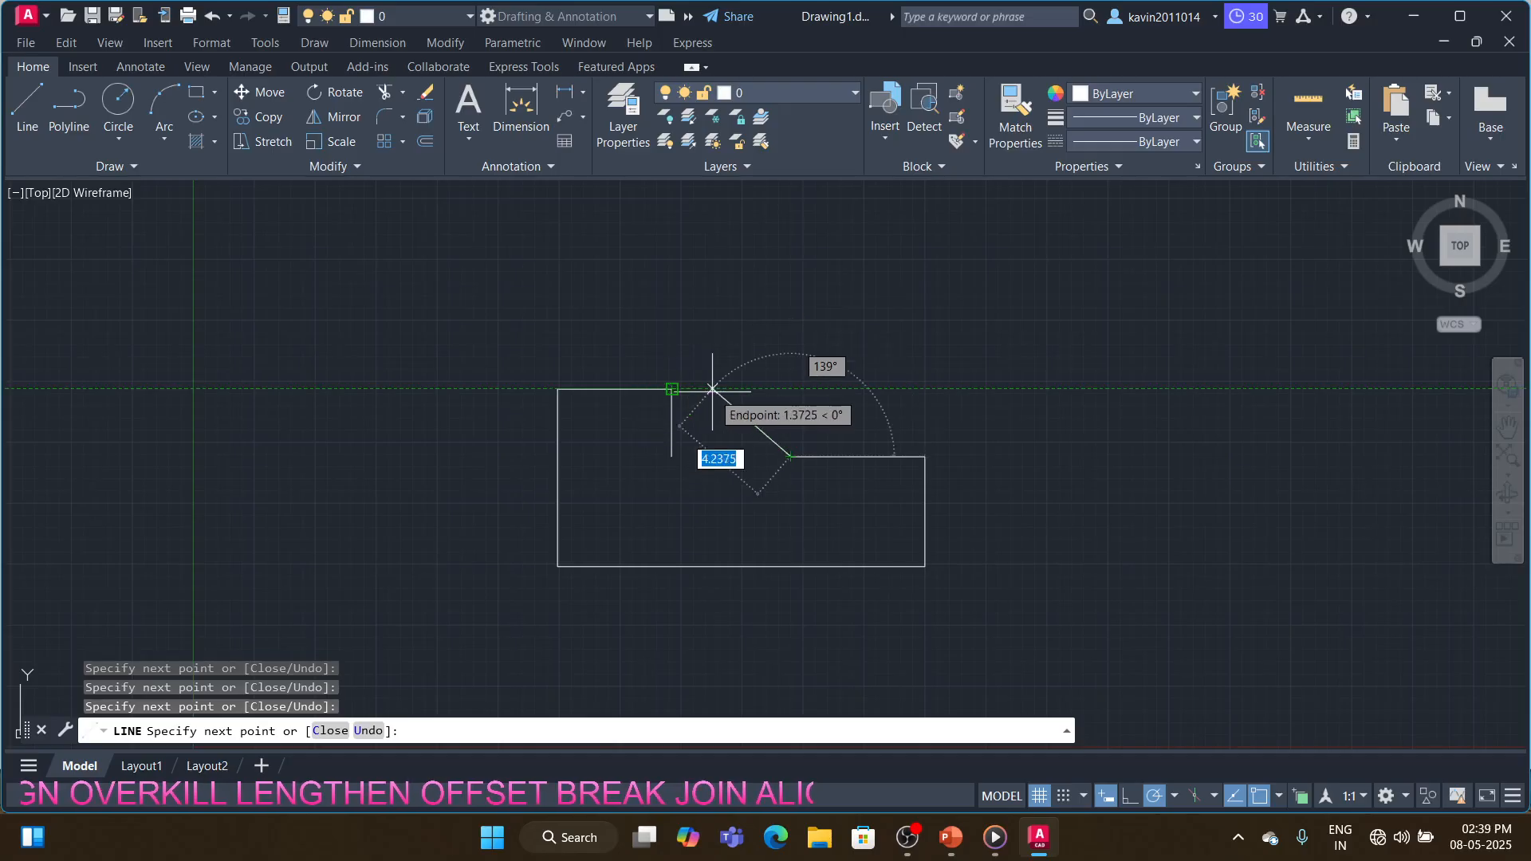
click(791, 389)
key(Return)
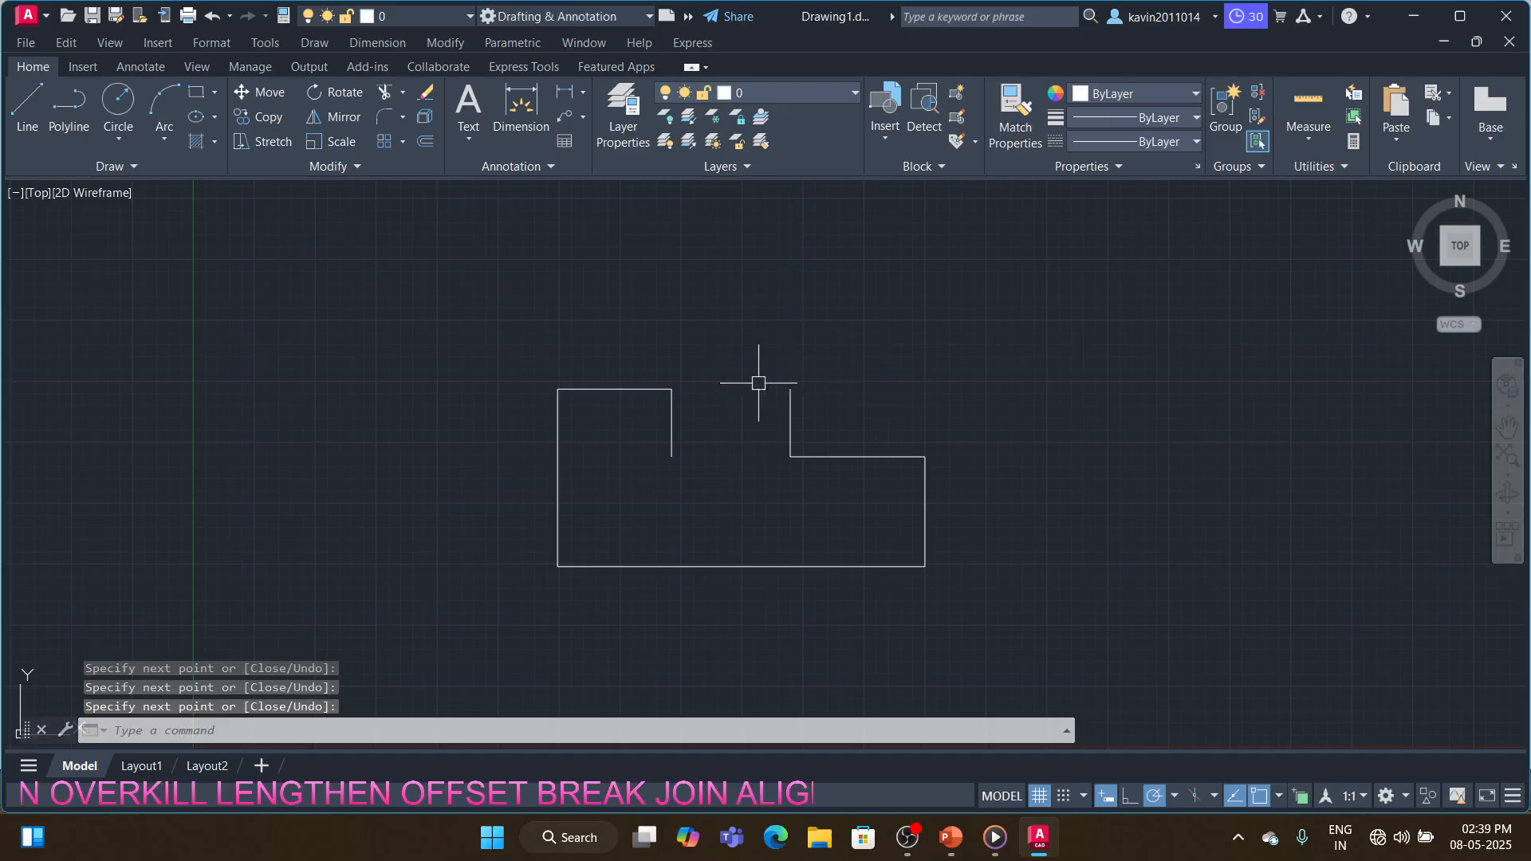
key(Return)
click(671, 457)
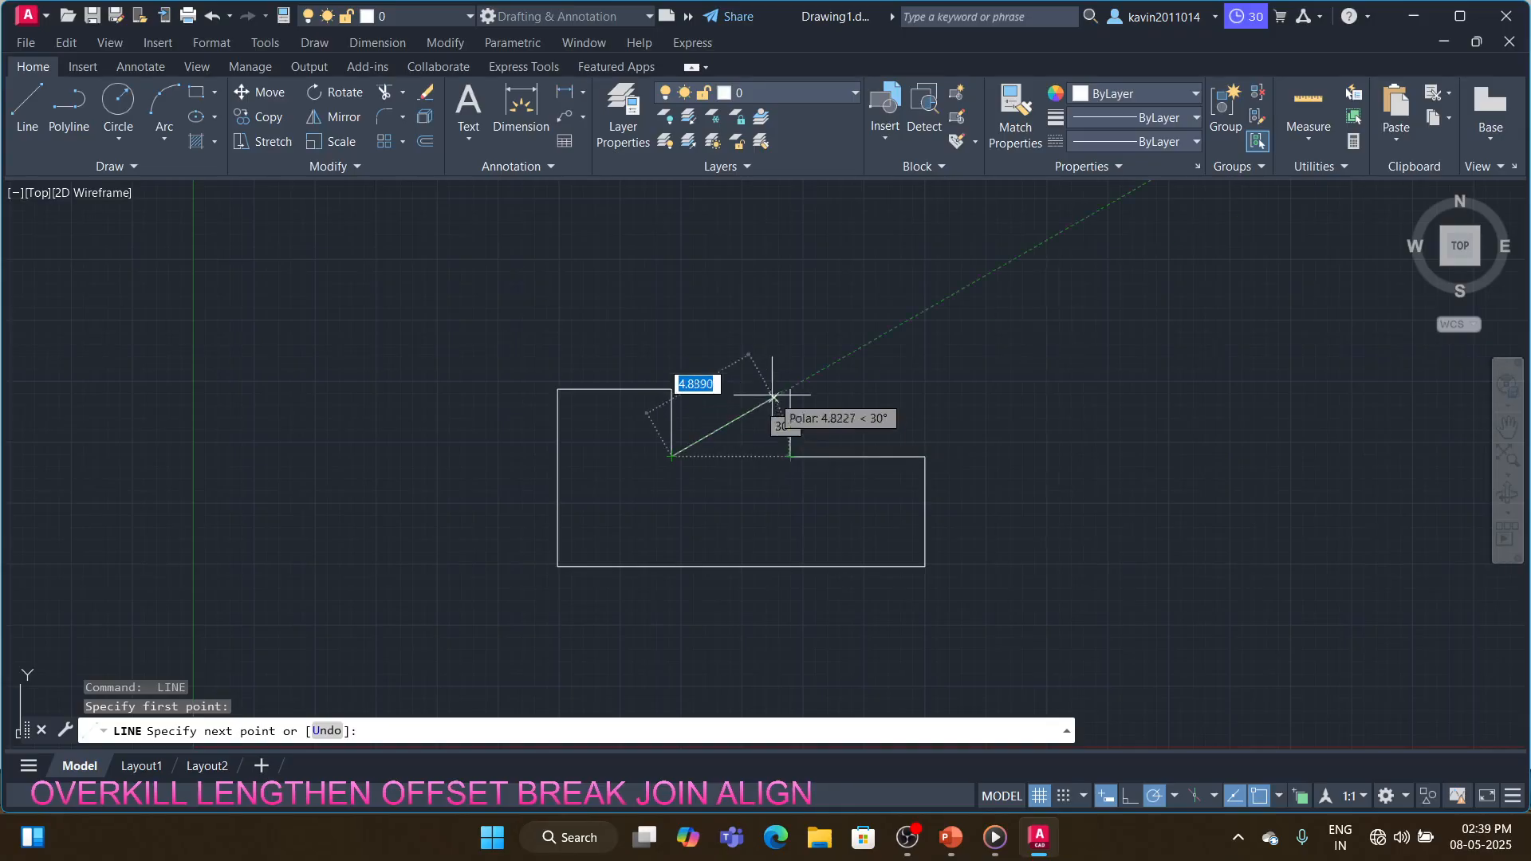
key(Return)
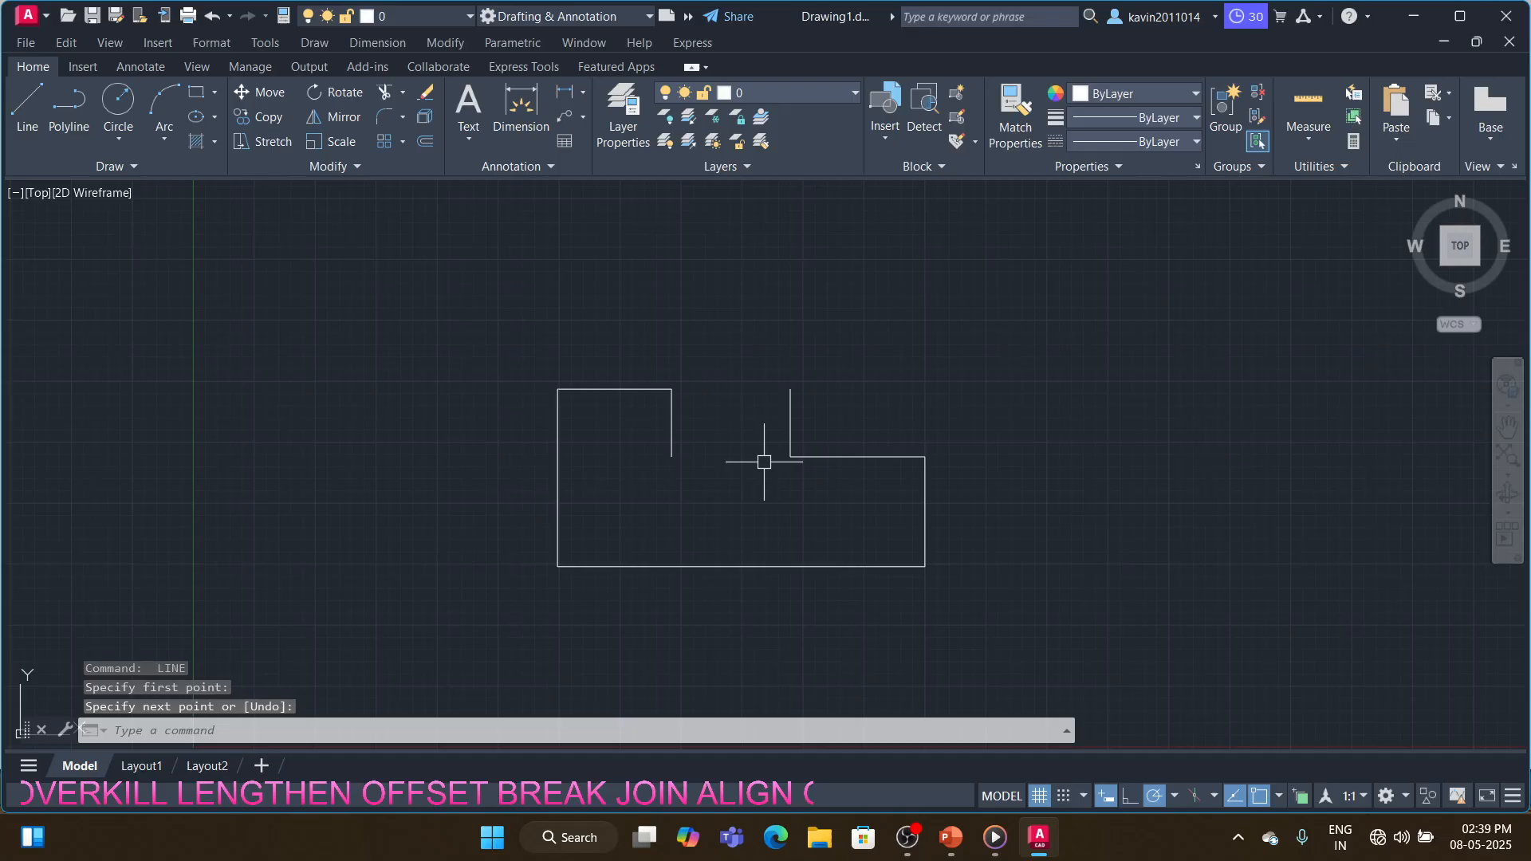
- Erase the horizontal ledge line between the short upright and the right side of the outline
text(e)
key(Return)
click(847, 456)
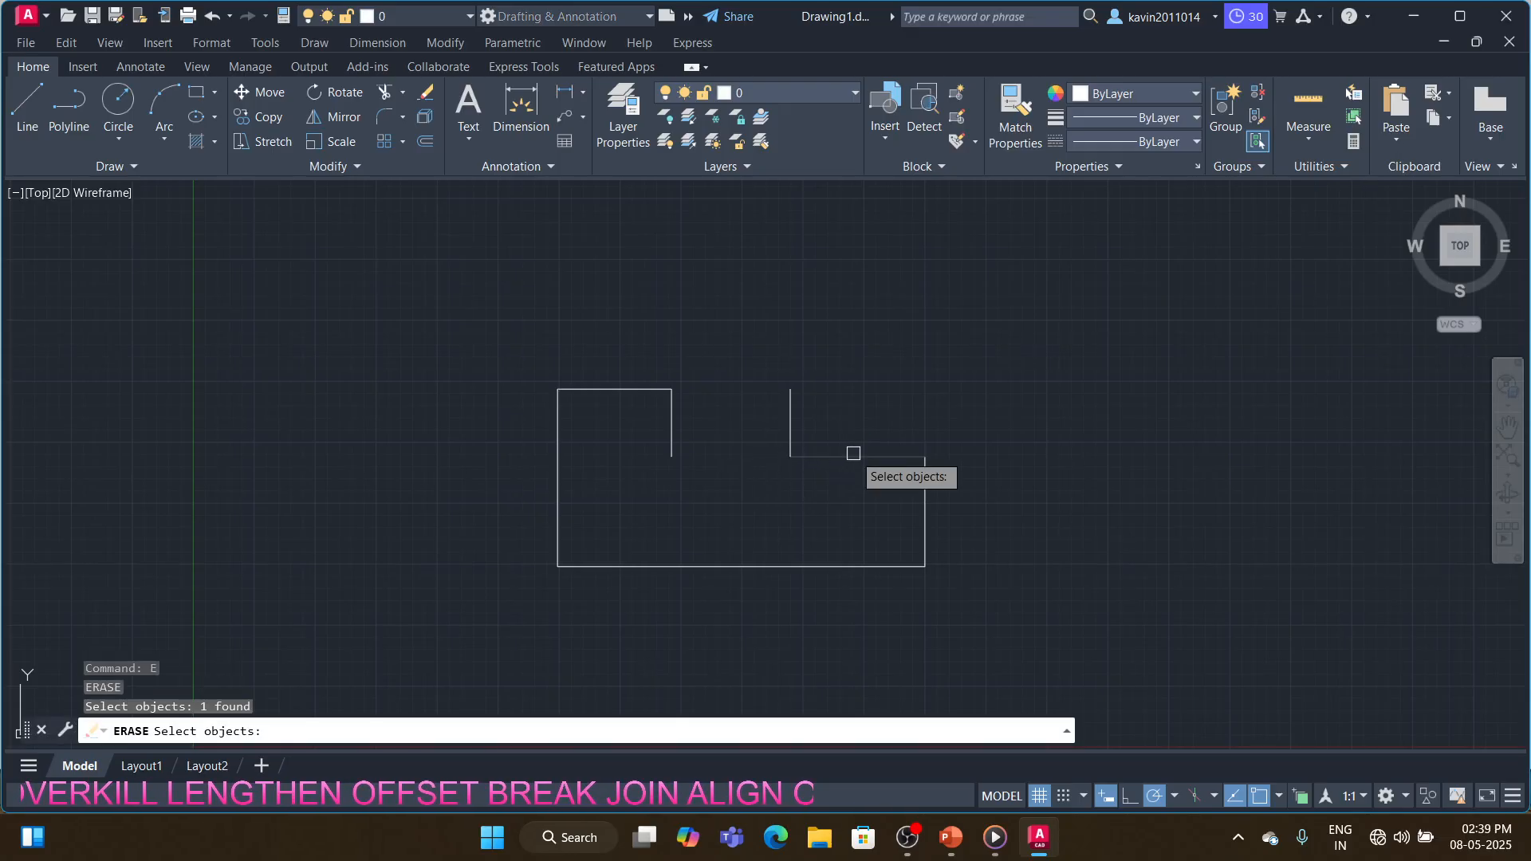
key(Return)
- Draw a horizontal line from the short upright's upper end, then a vertical about 2.8 units long down to the right side
text(l)
key(Return)
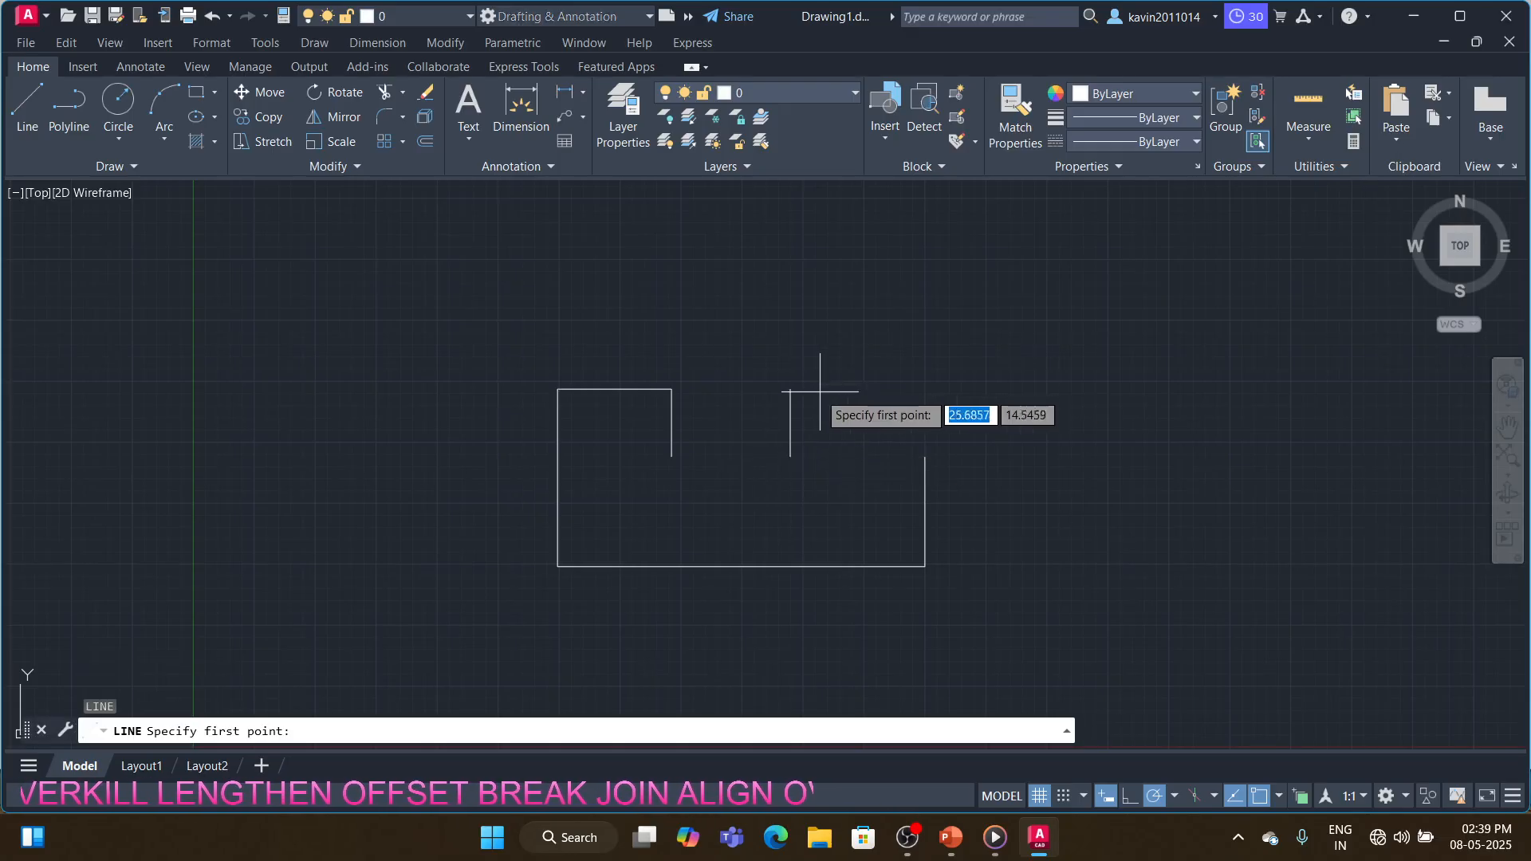
click(791, 389)
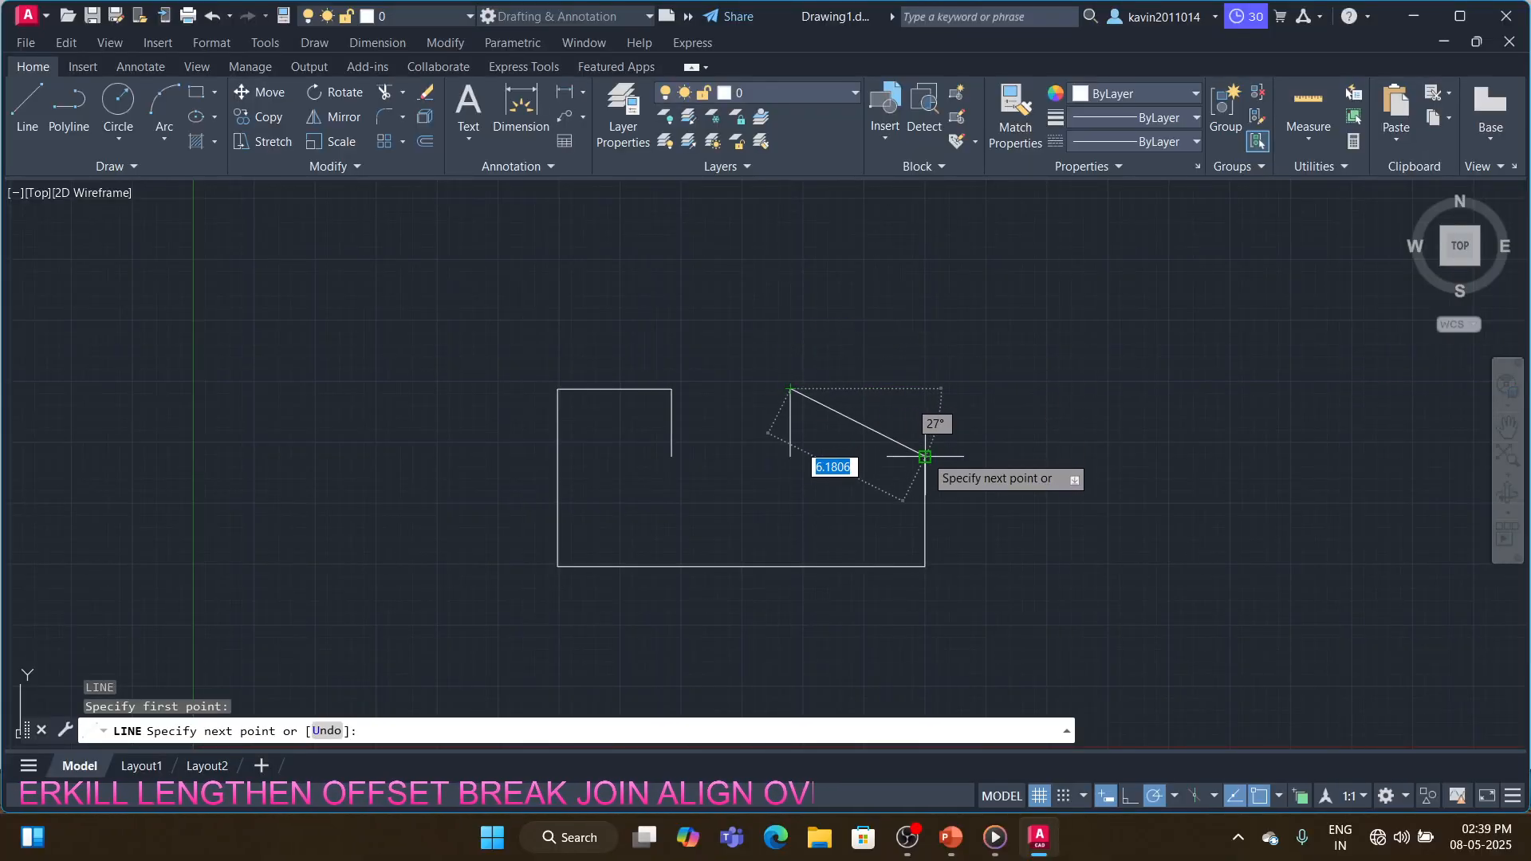
click(924, 389)
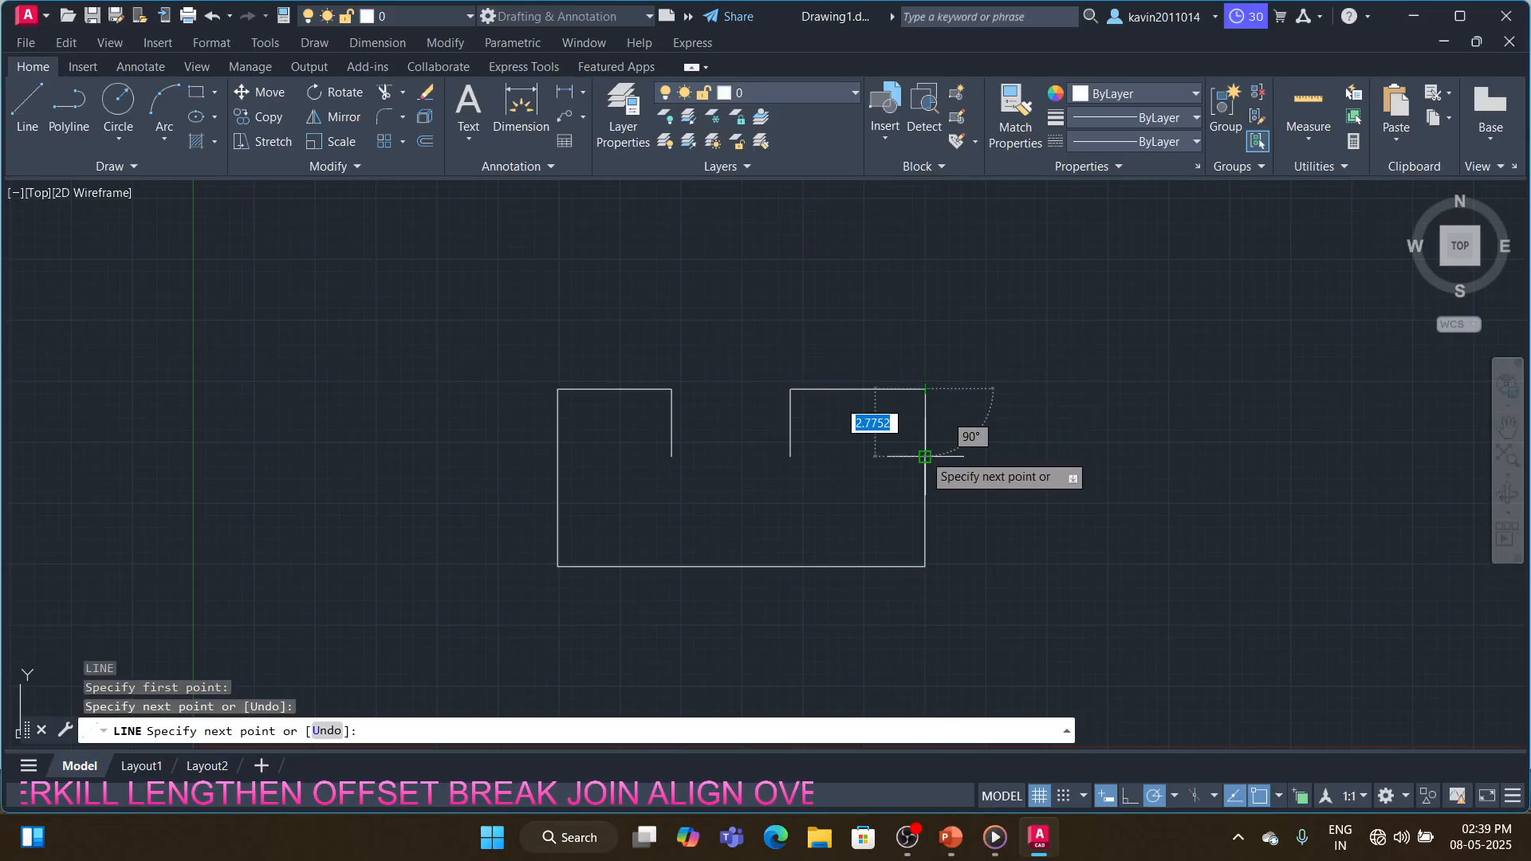
click(925, 457)
key(Return)
- Close the outline with a horizontal line joining the lower ends of the two notch sides
key(Return)
click(671, 457)
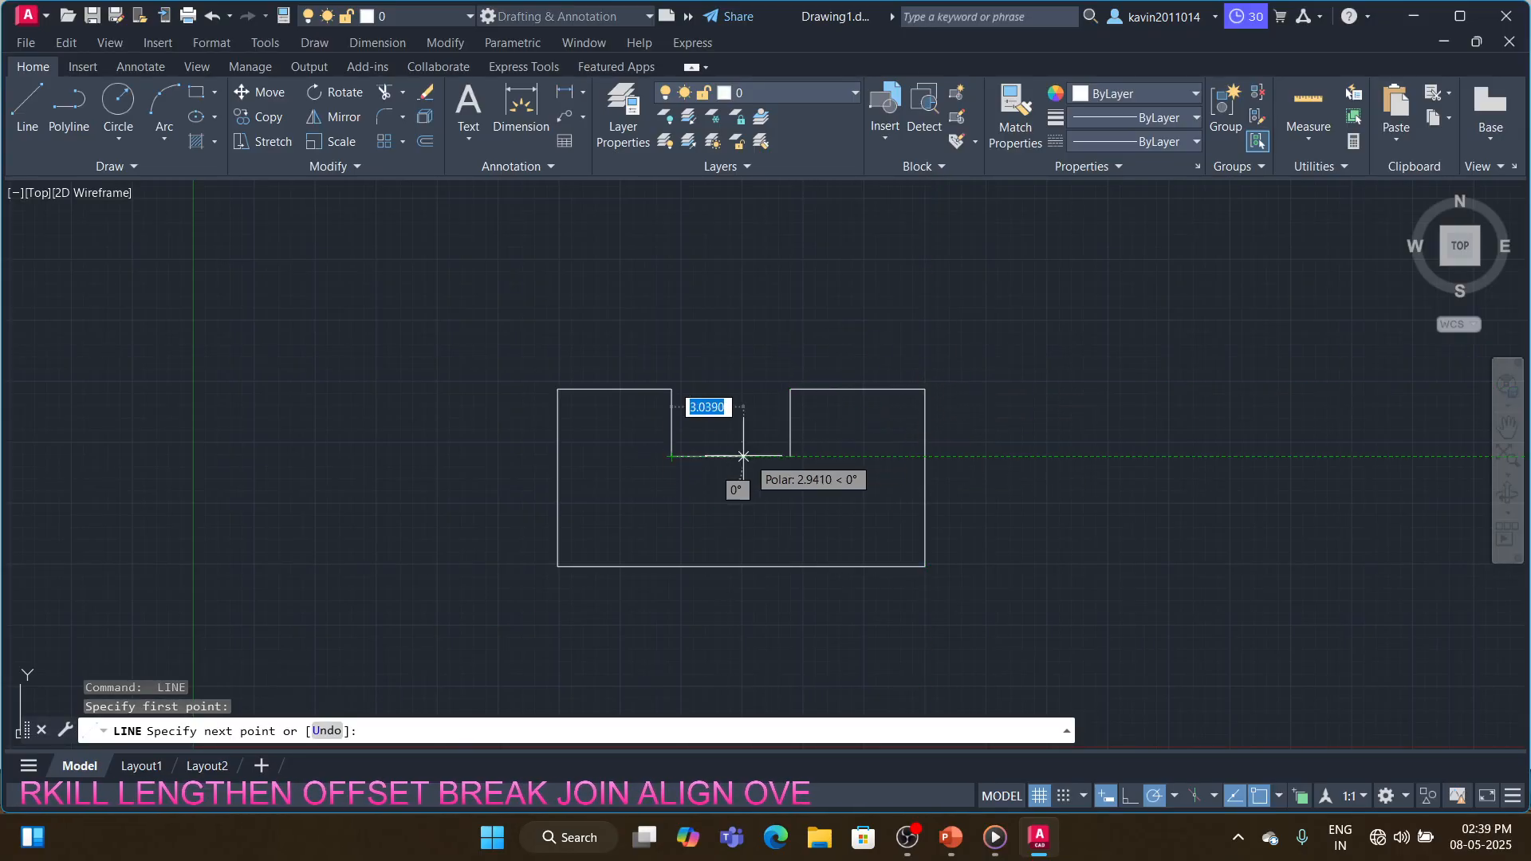
click(789, 457)
key(Return)
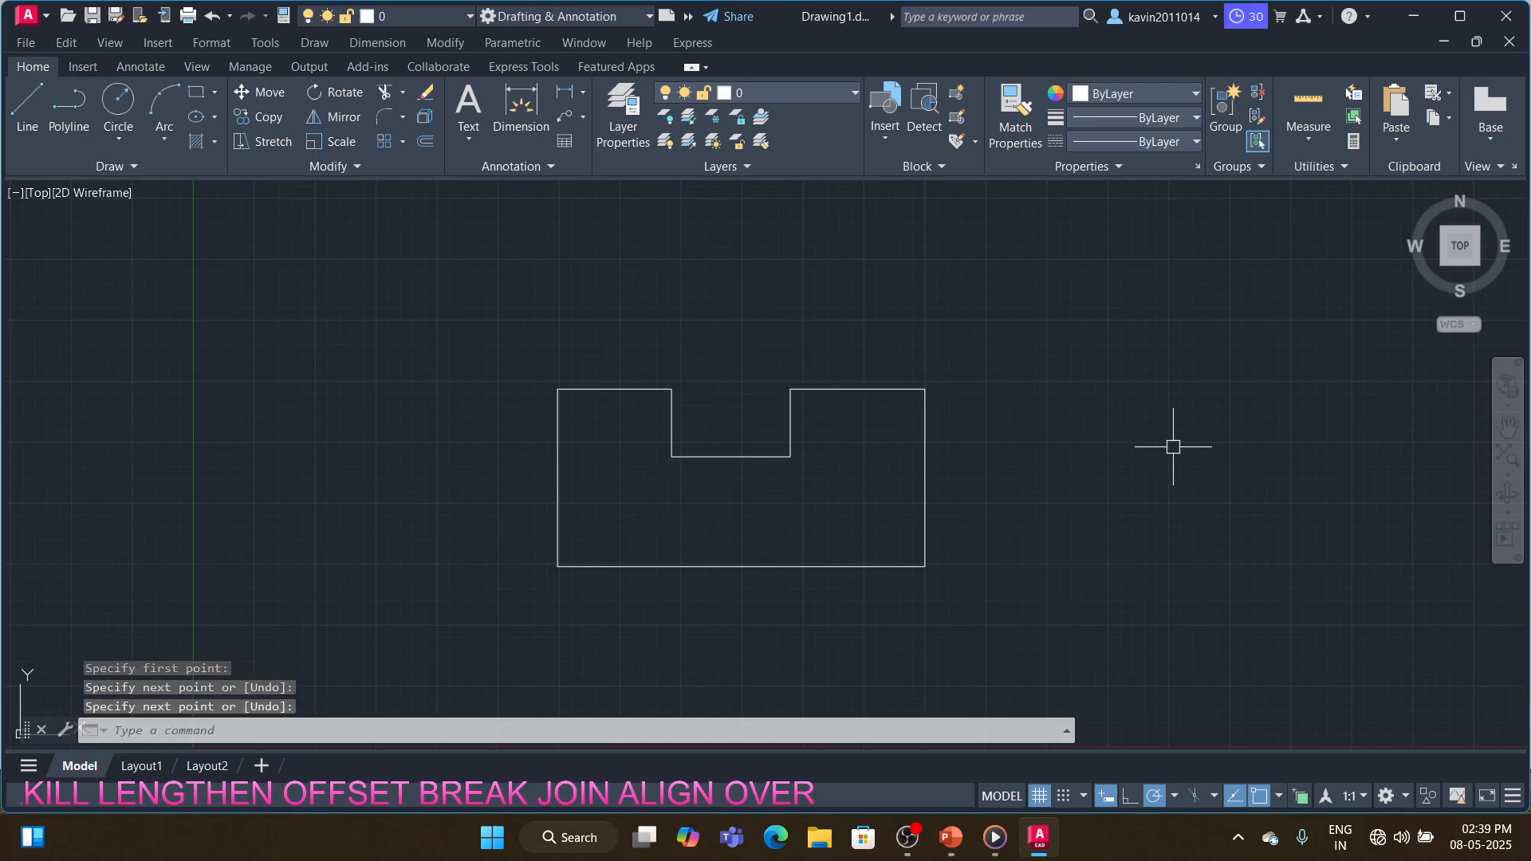
key(Return)
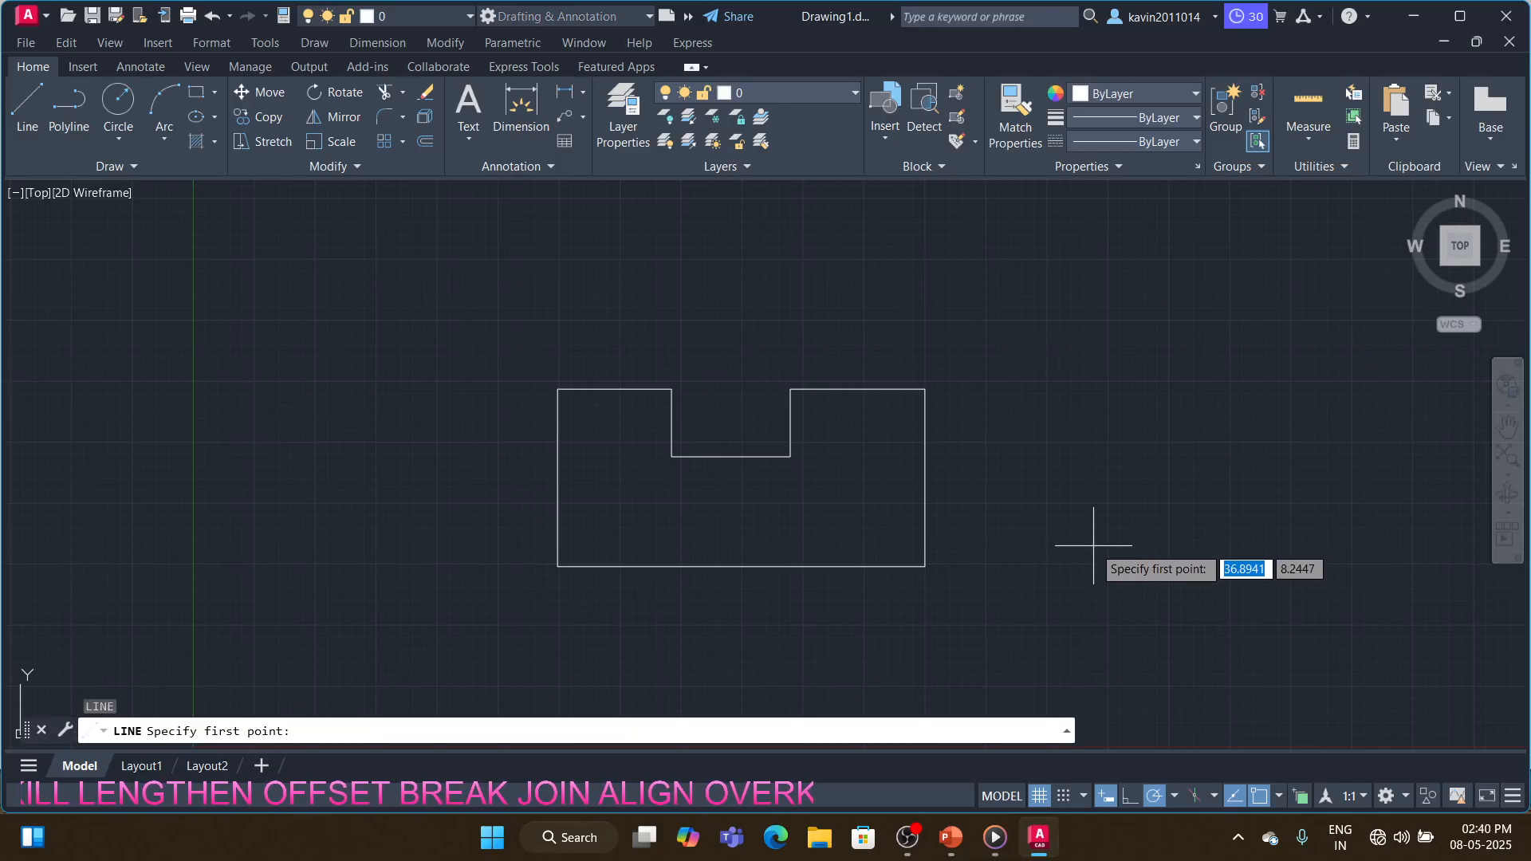
key(Escape)
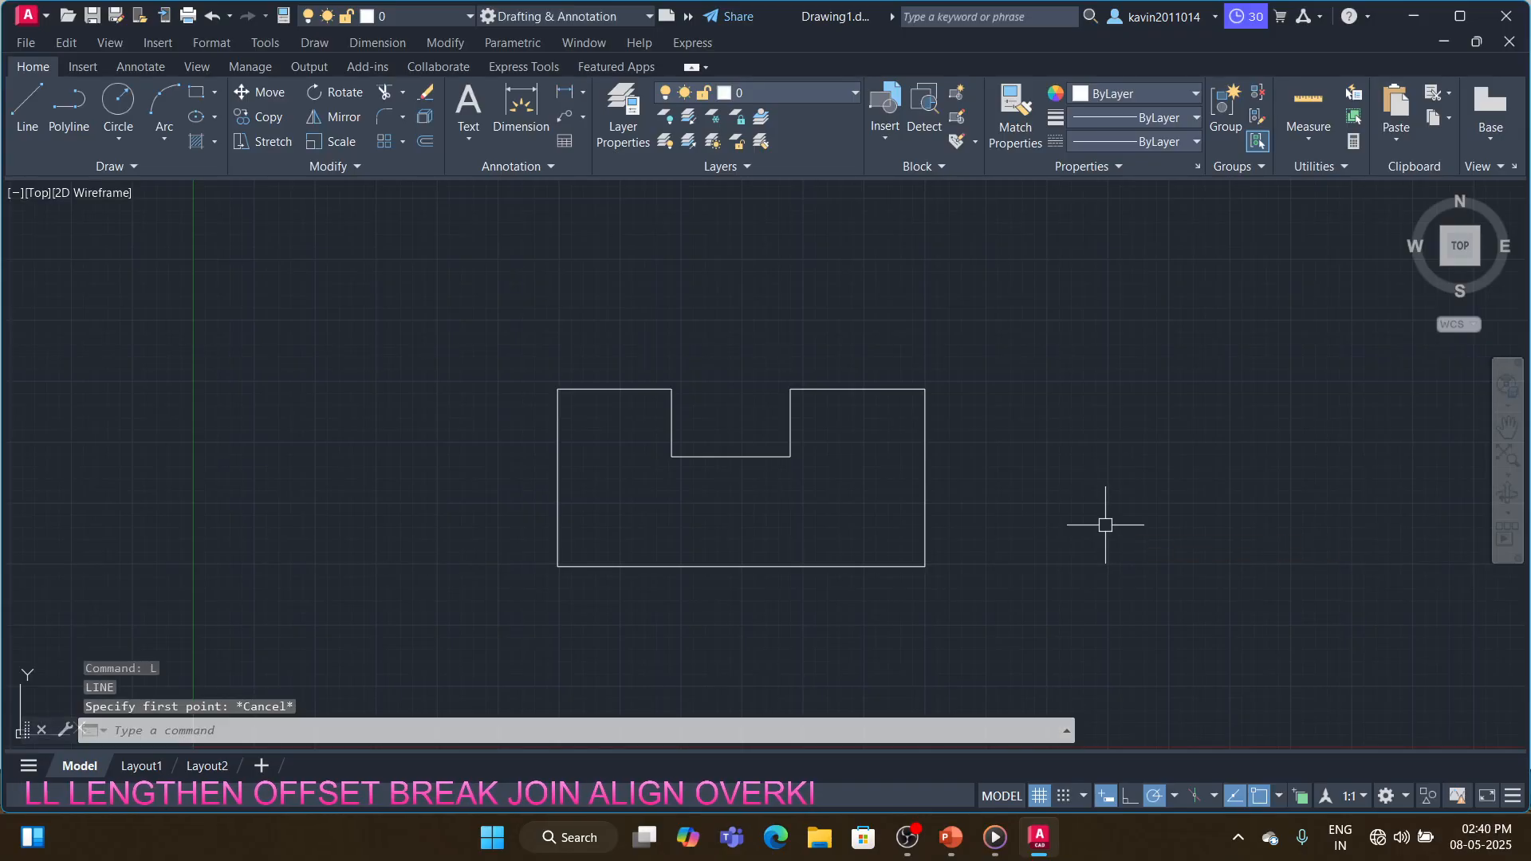
- Draw a five-sided polygon inscribed in a circle of about 2.5 units radius, to the right of the notched outline
text(pol)
key(Return)
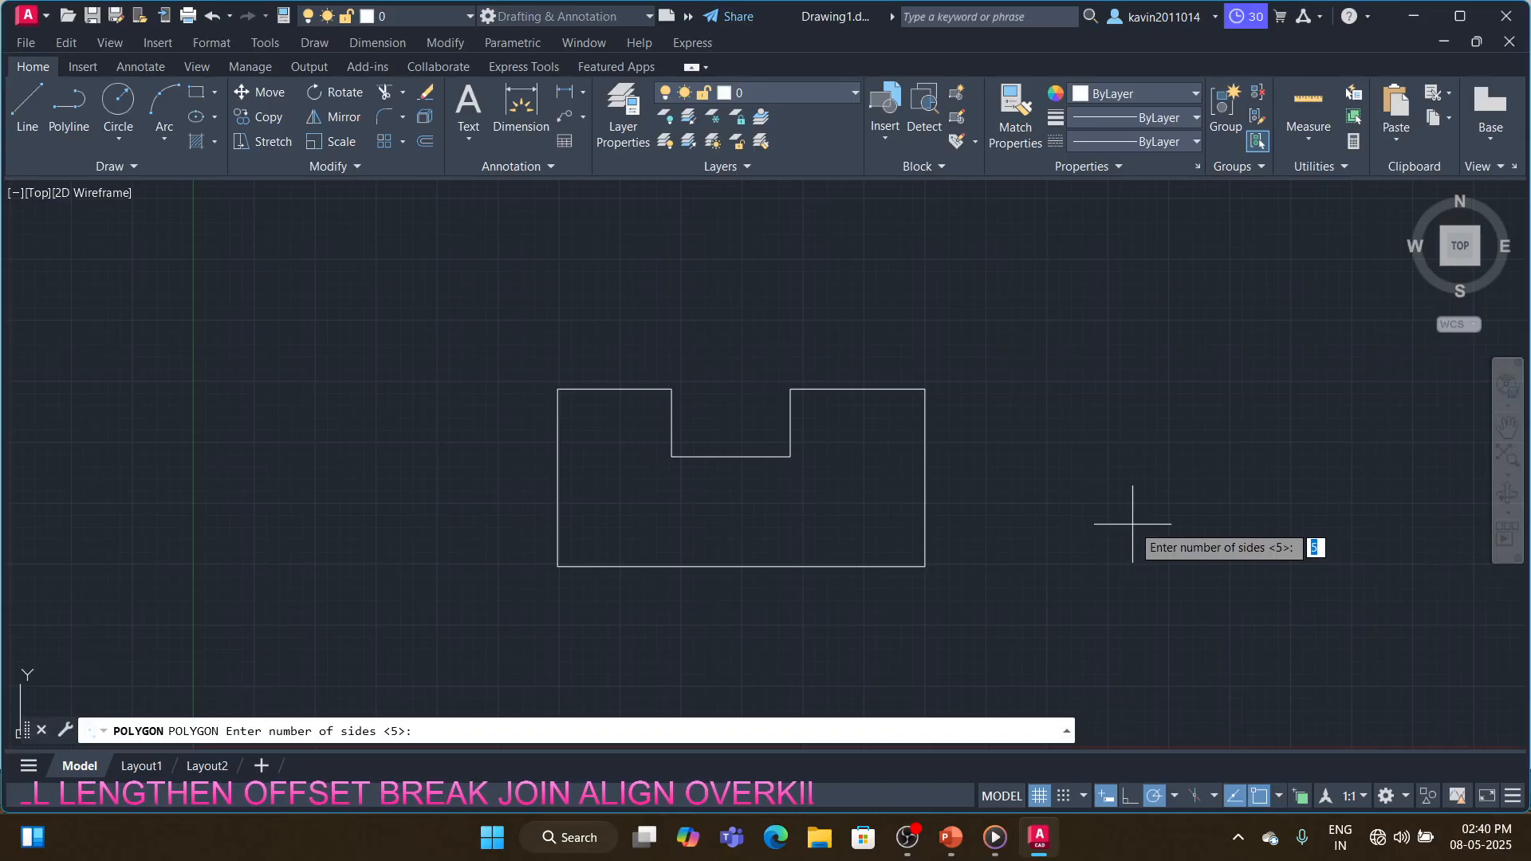
key(Return)
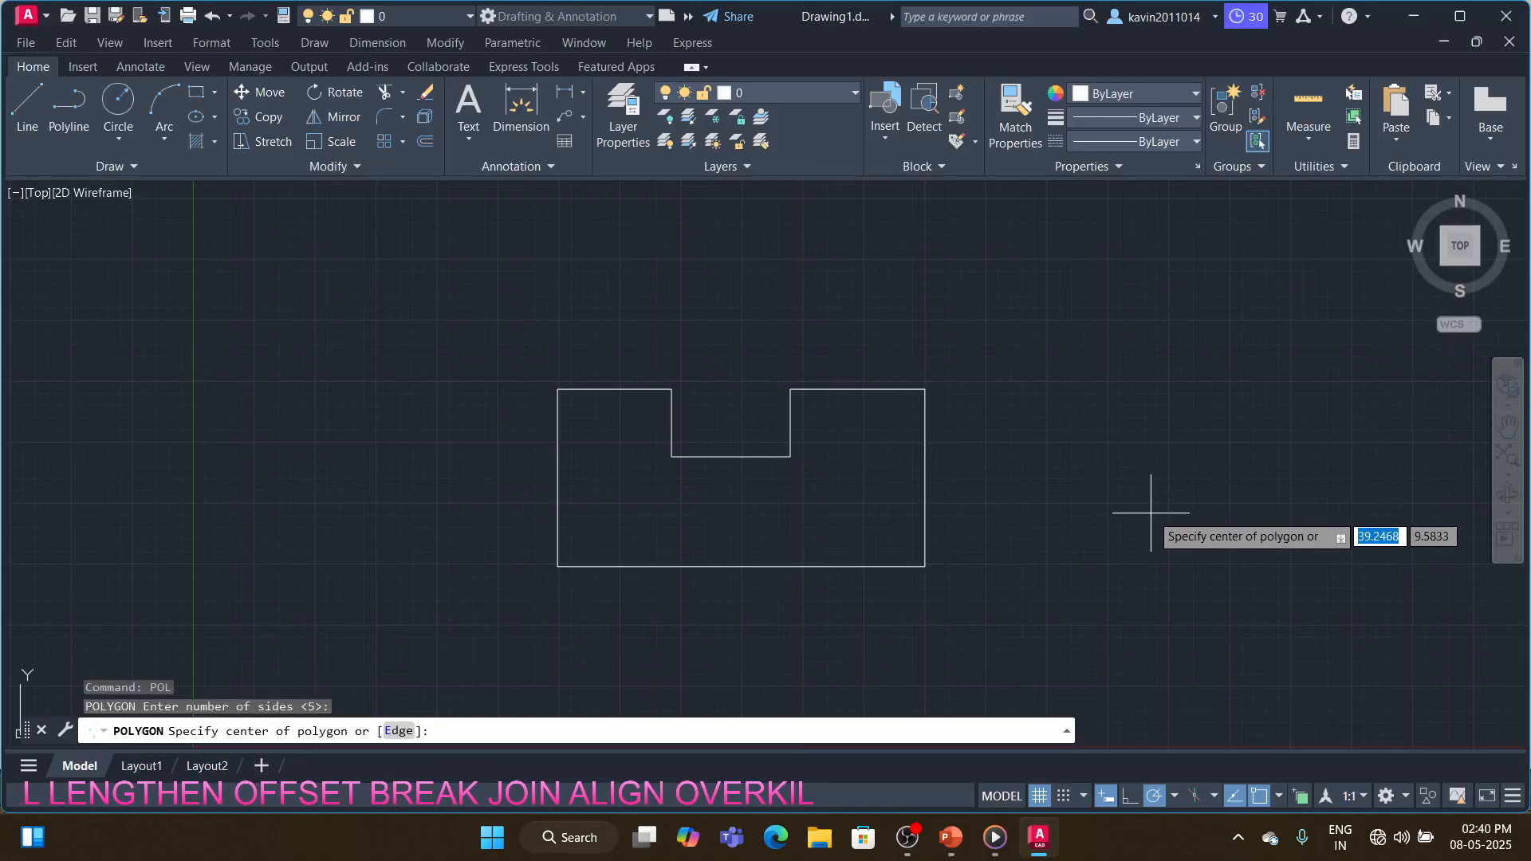
click(1151, 514)
key(Down)
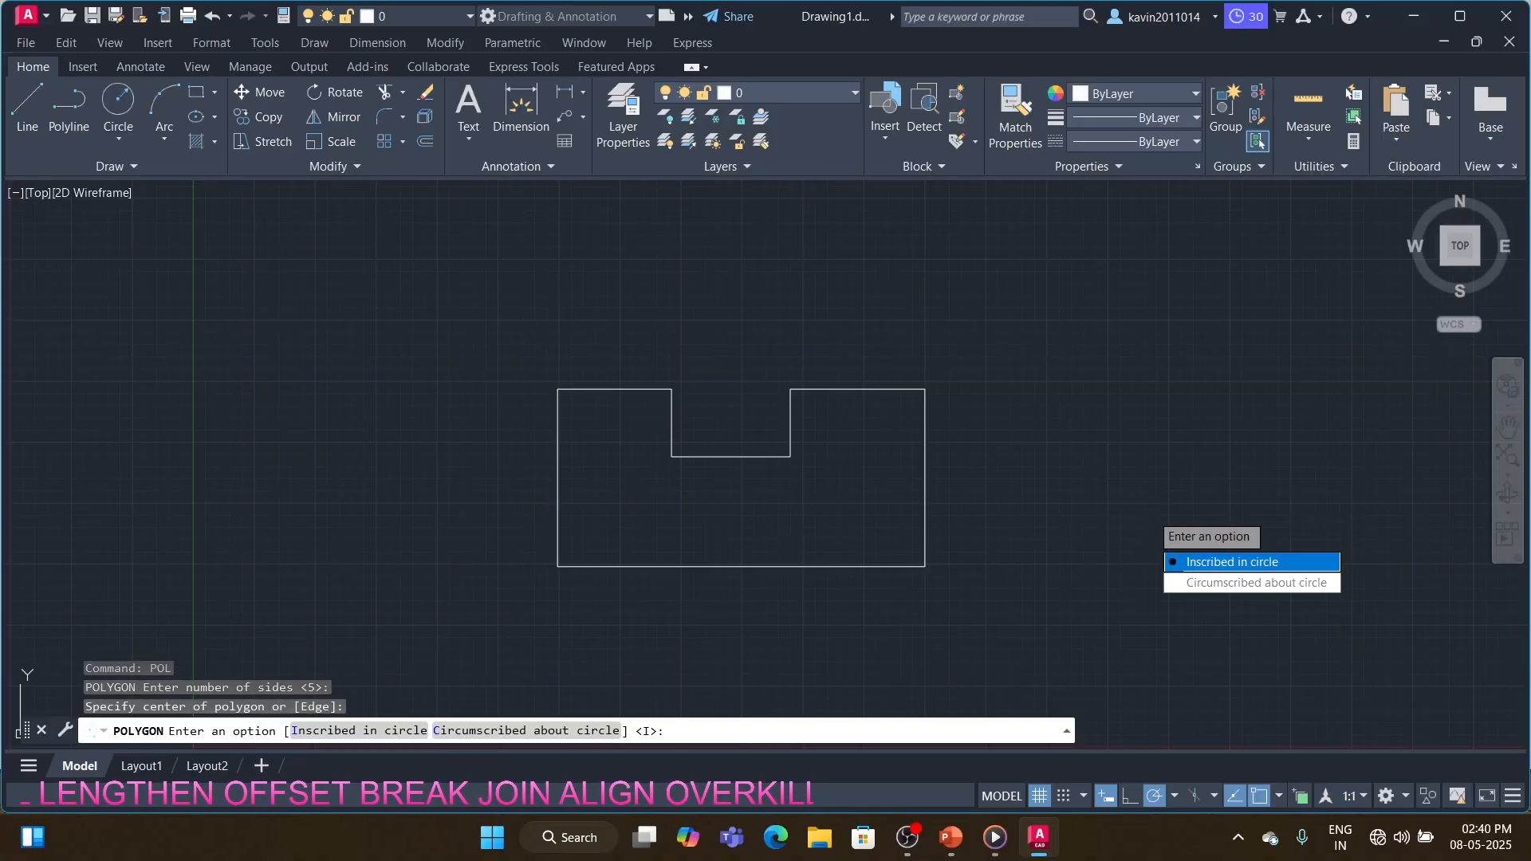
key(Return)
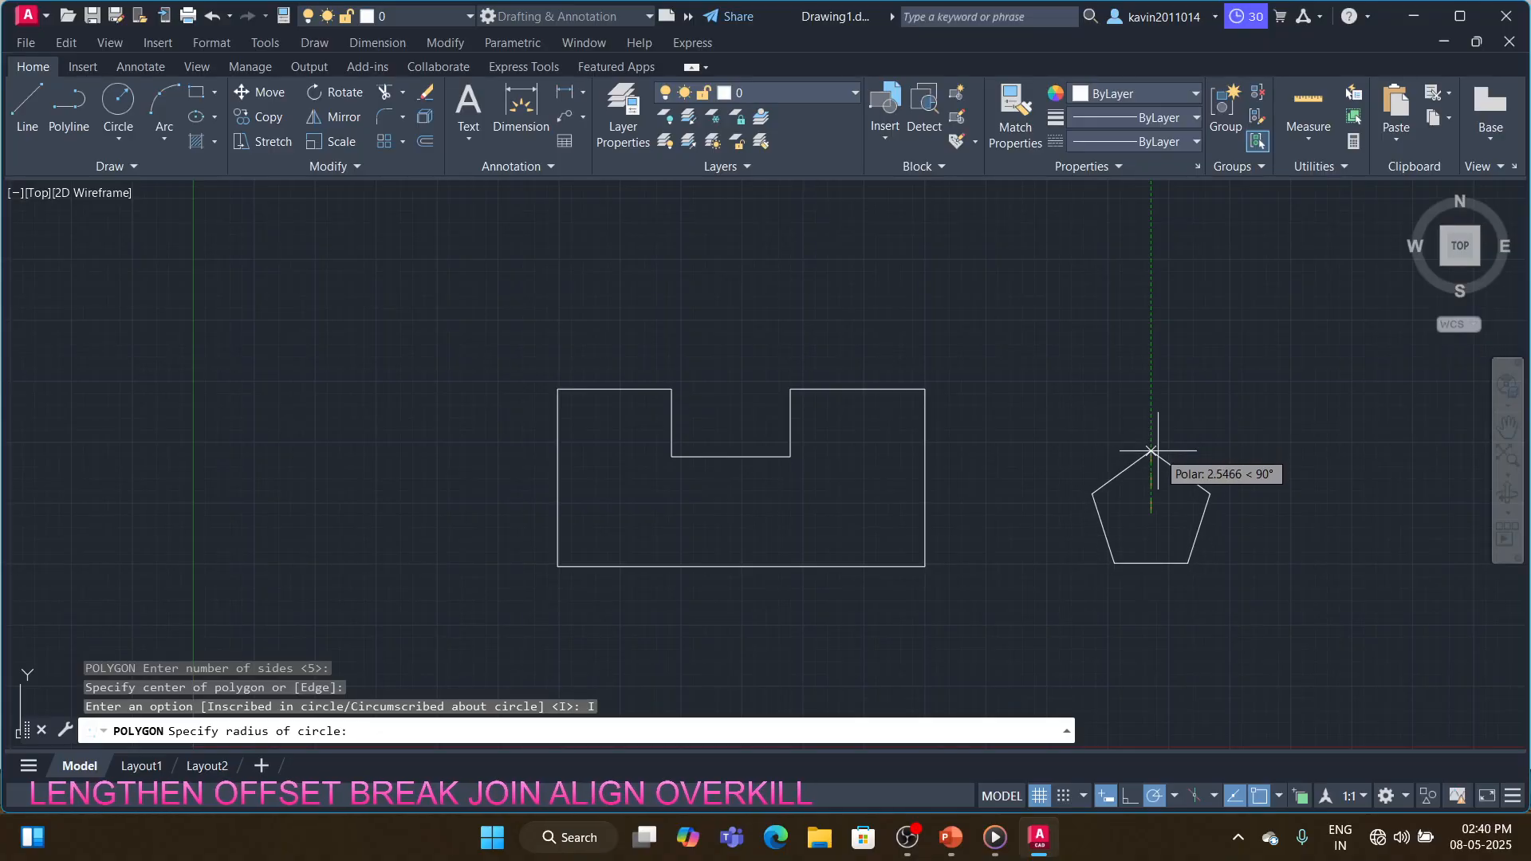
click(1151, 450)
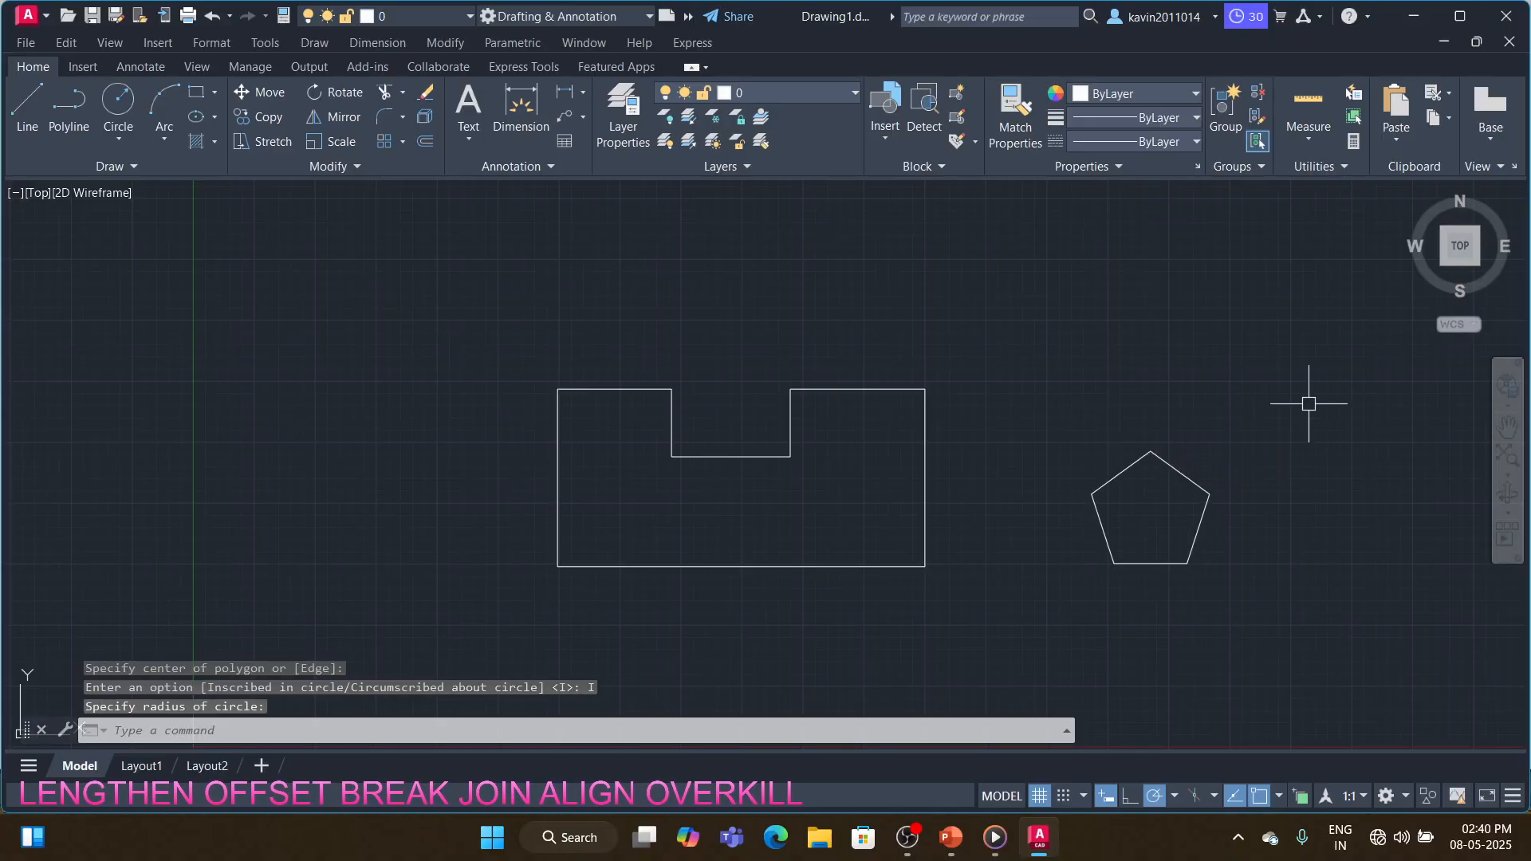
- Align the pentagon's base corners with the upper corners of the notch, scaling it to the alignment points
text(al)
key(Return)
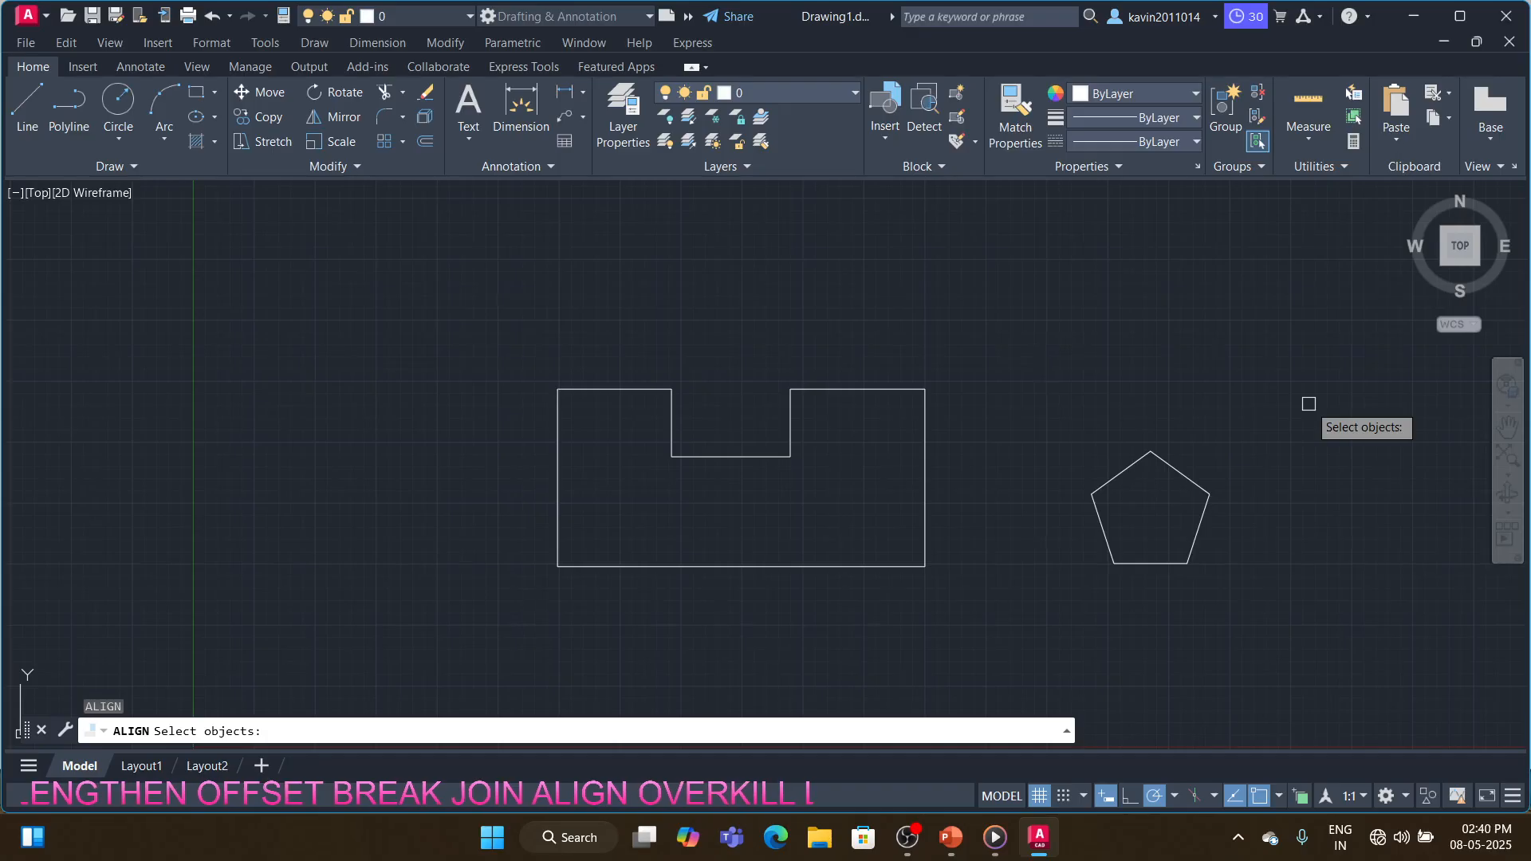
click(1190, 477)
key(Return)
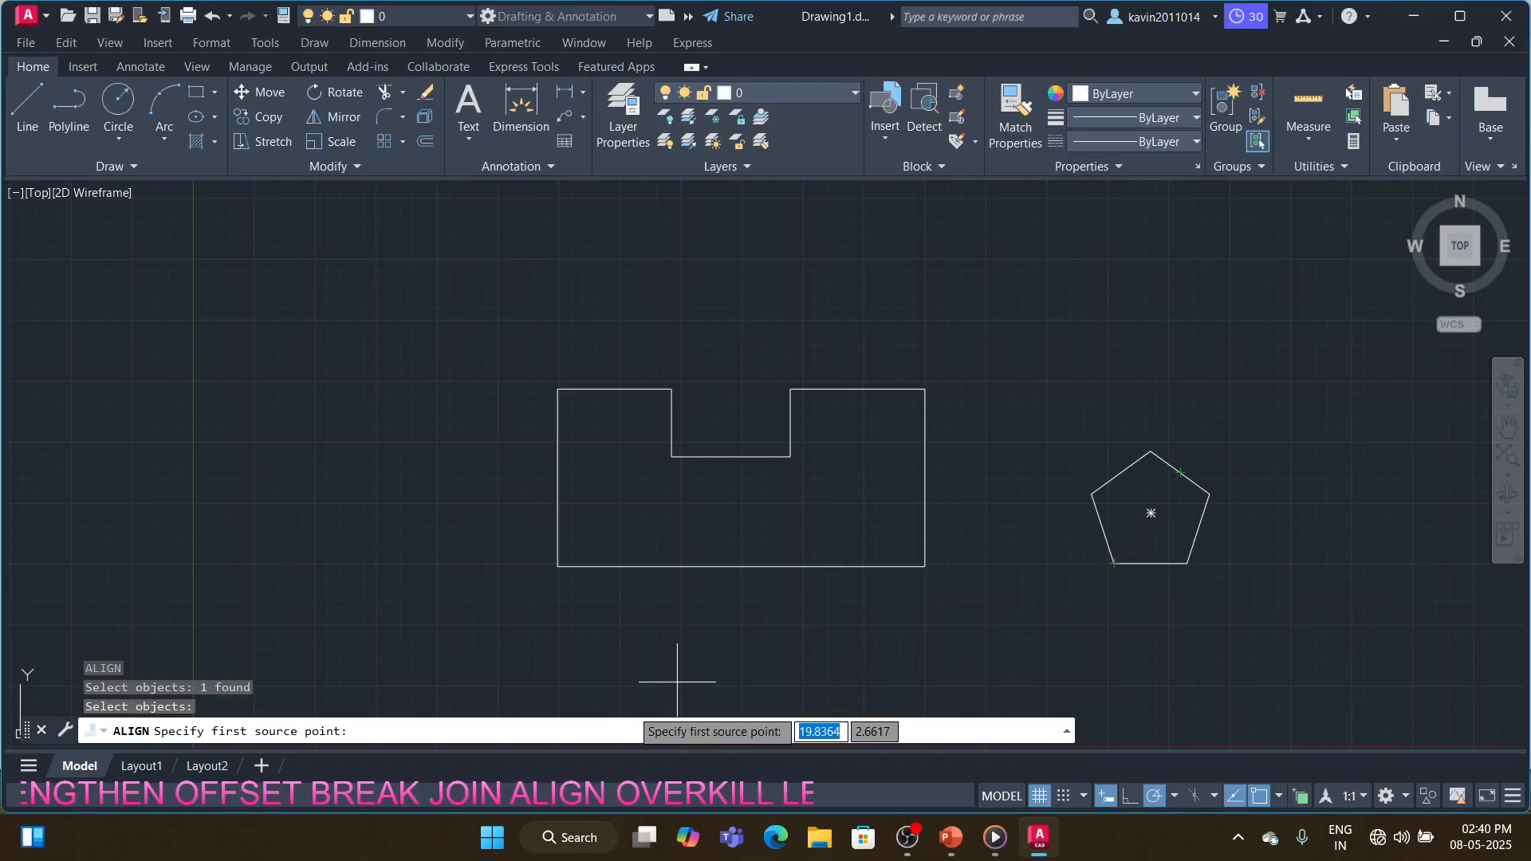
click(1114, 563)
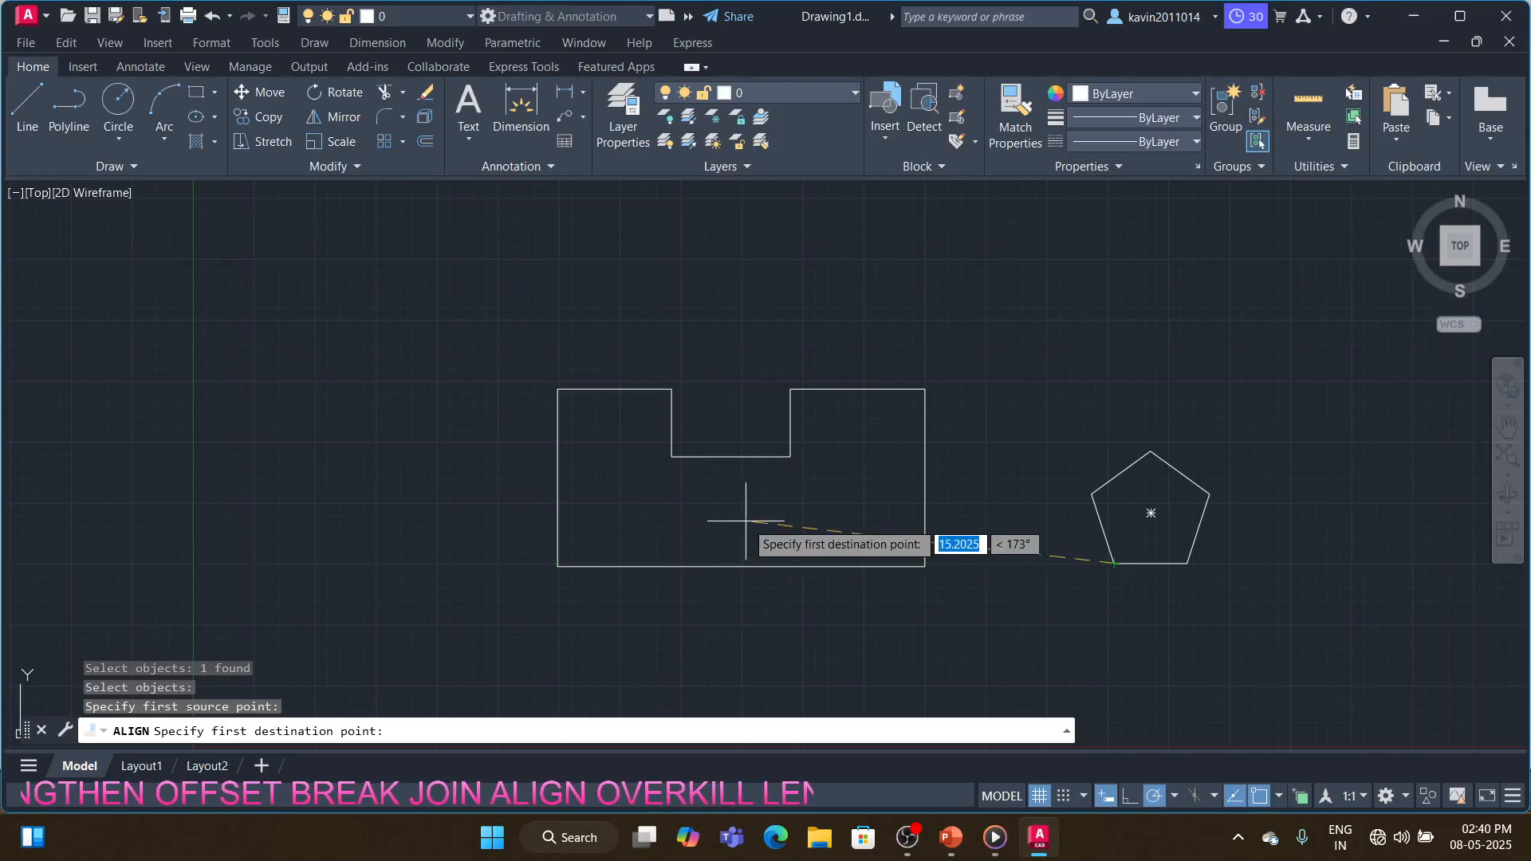
click(672, 389)
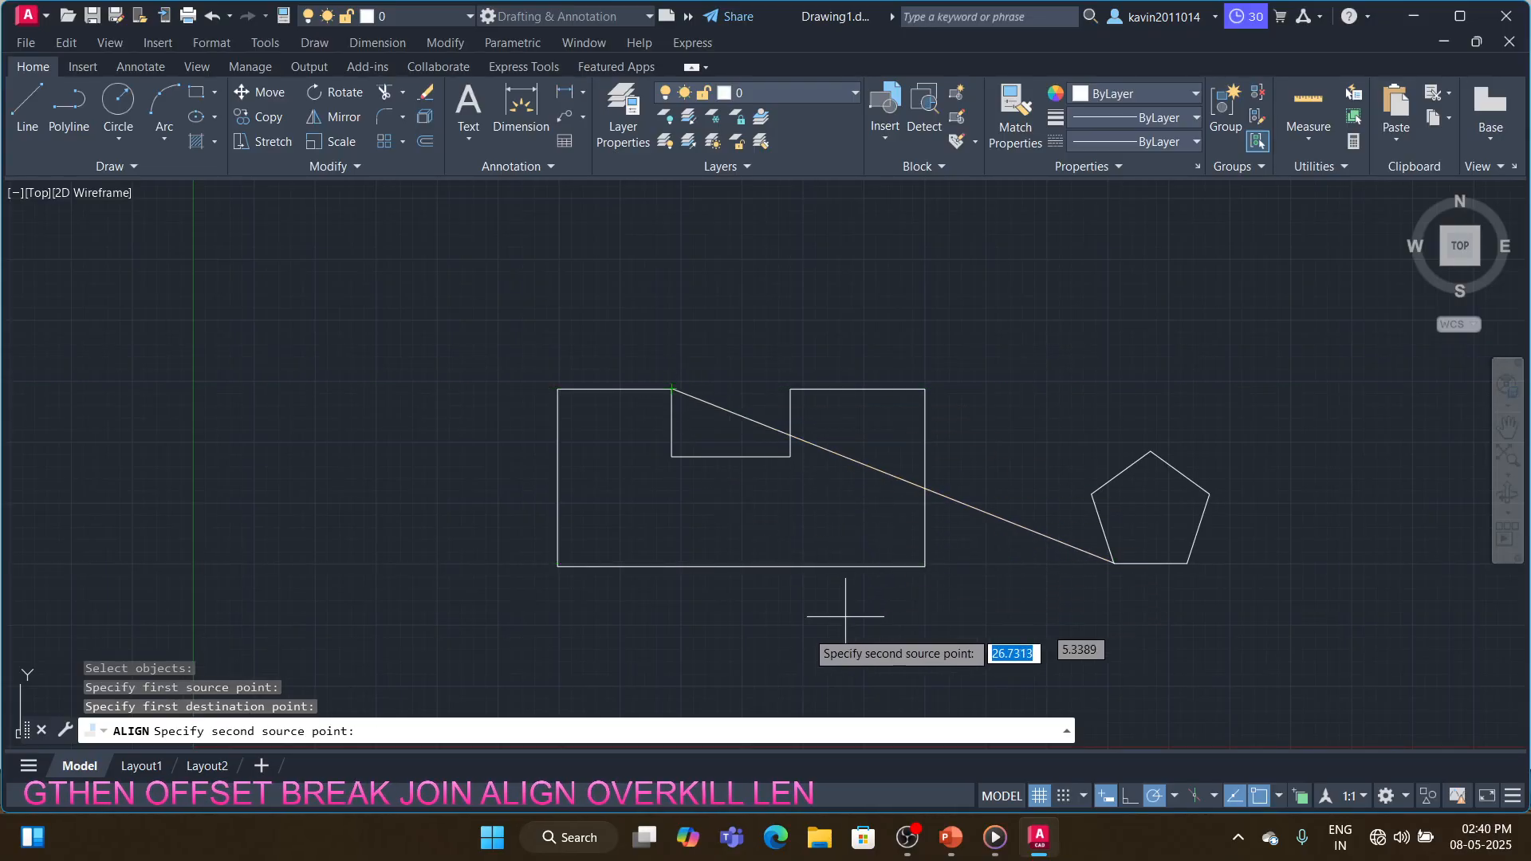
click(1188, 563)
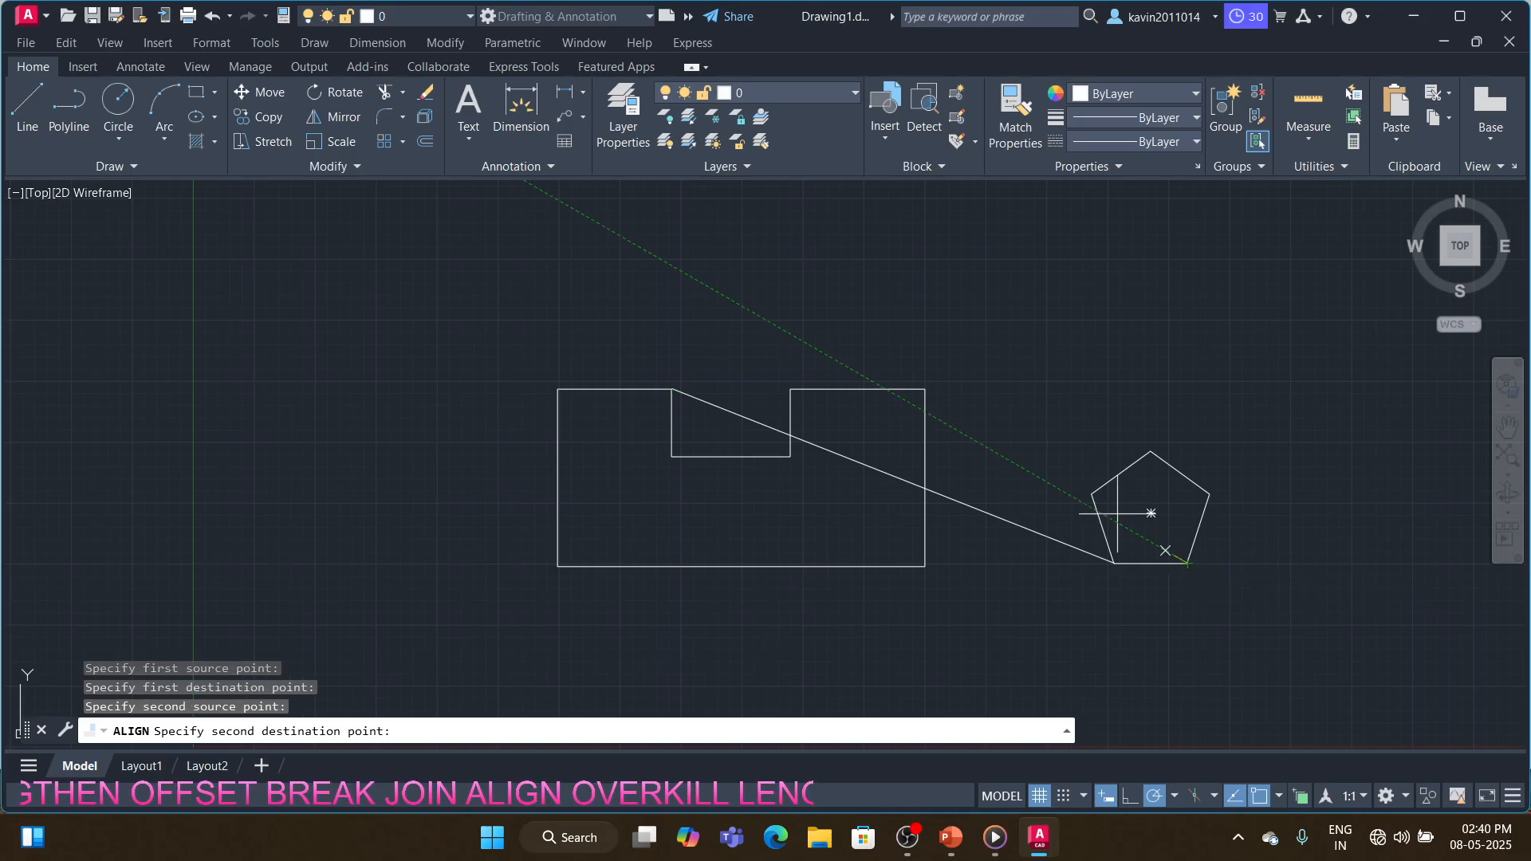
click(791, 389)
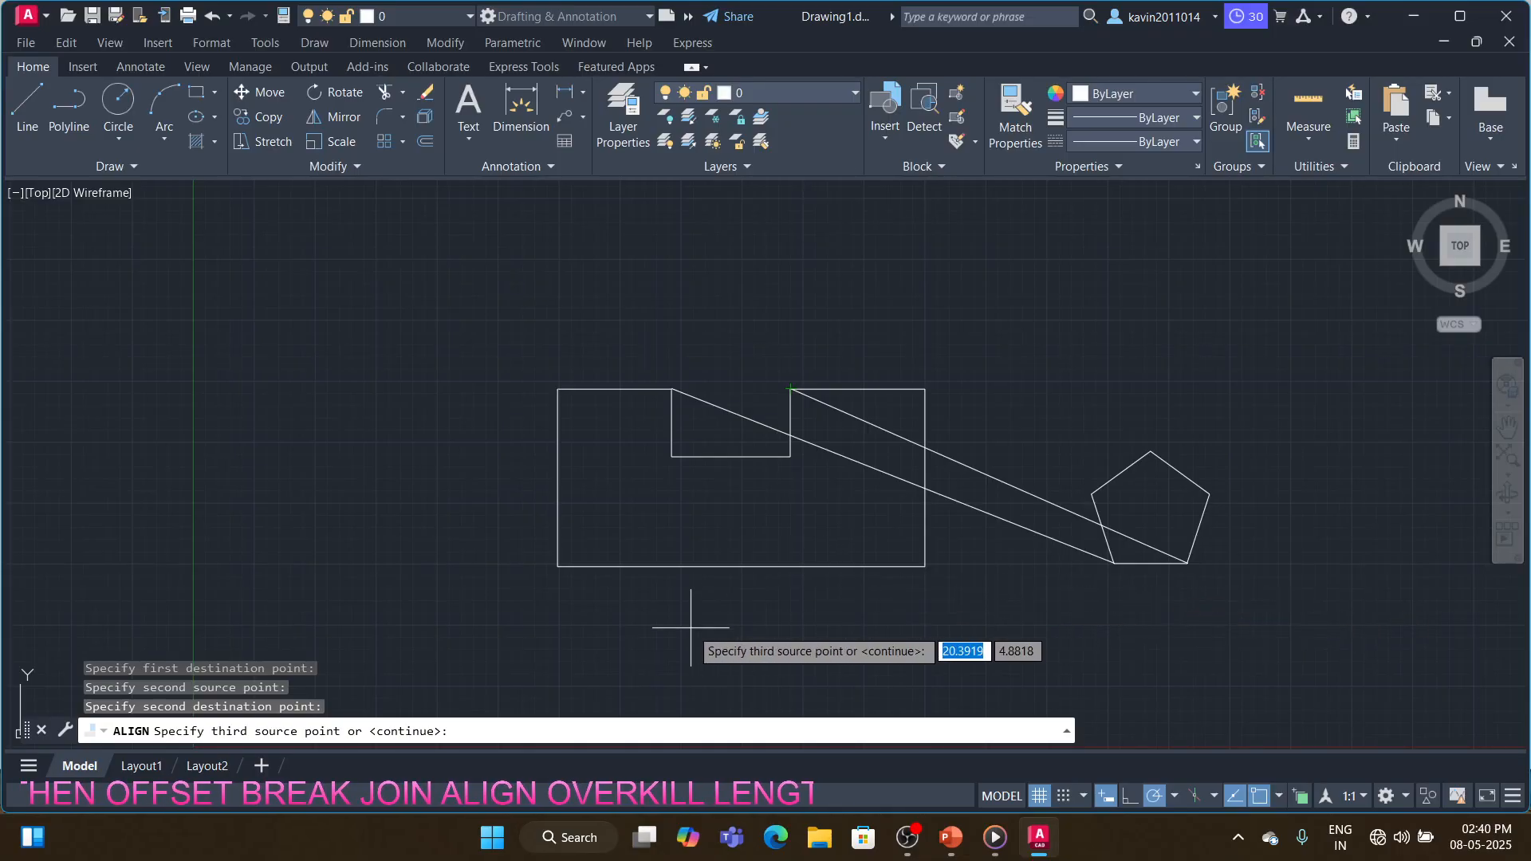
key(Return)
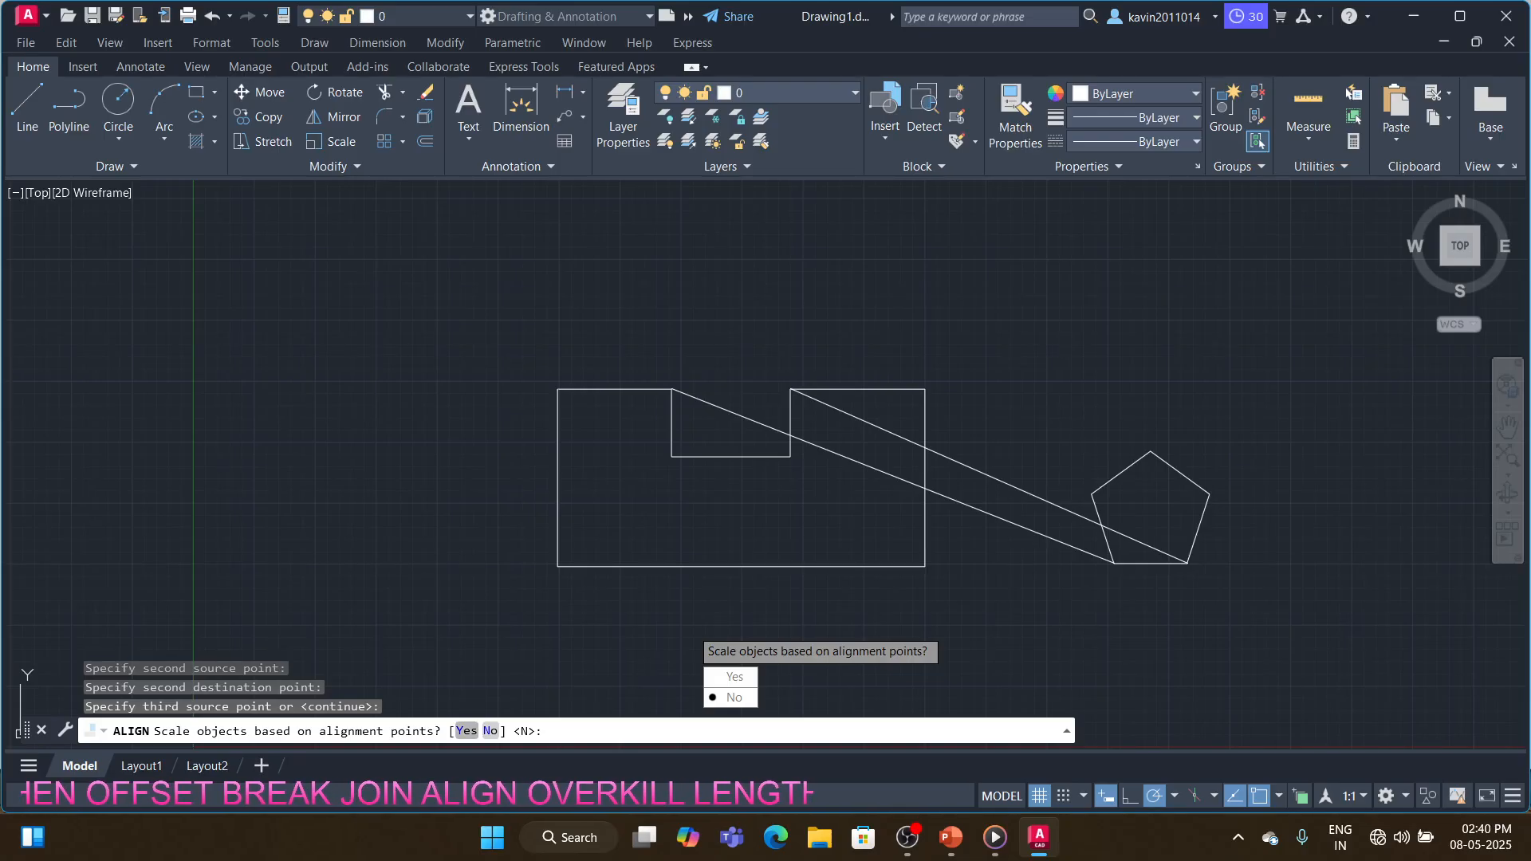
click(734, 677)
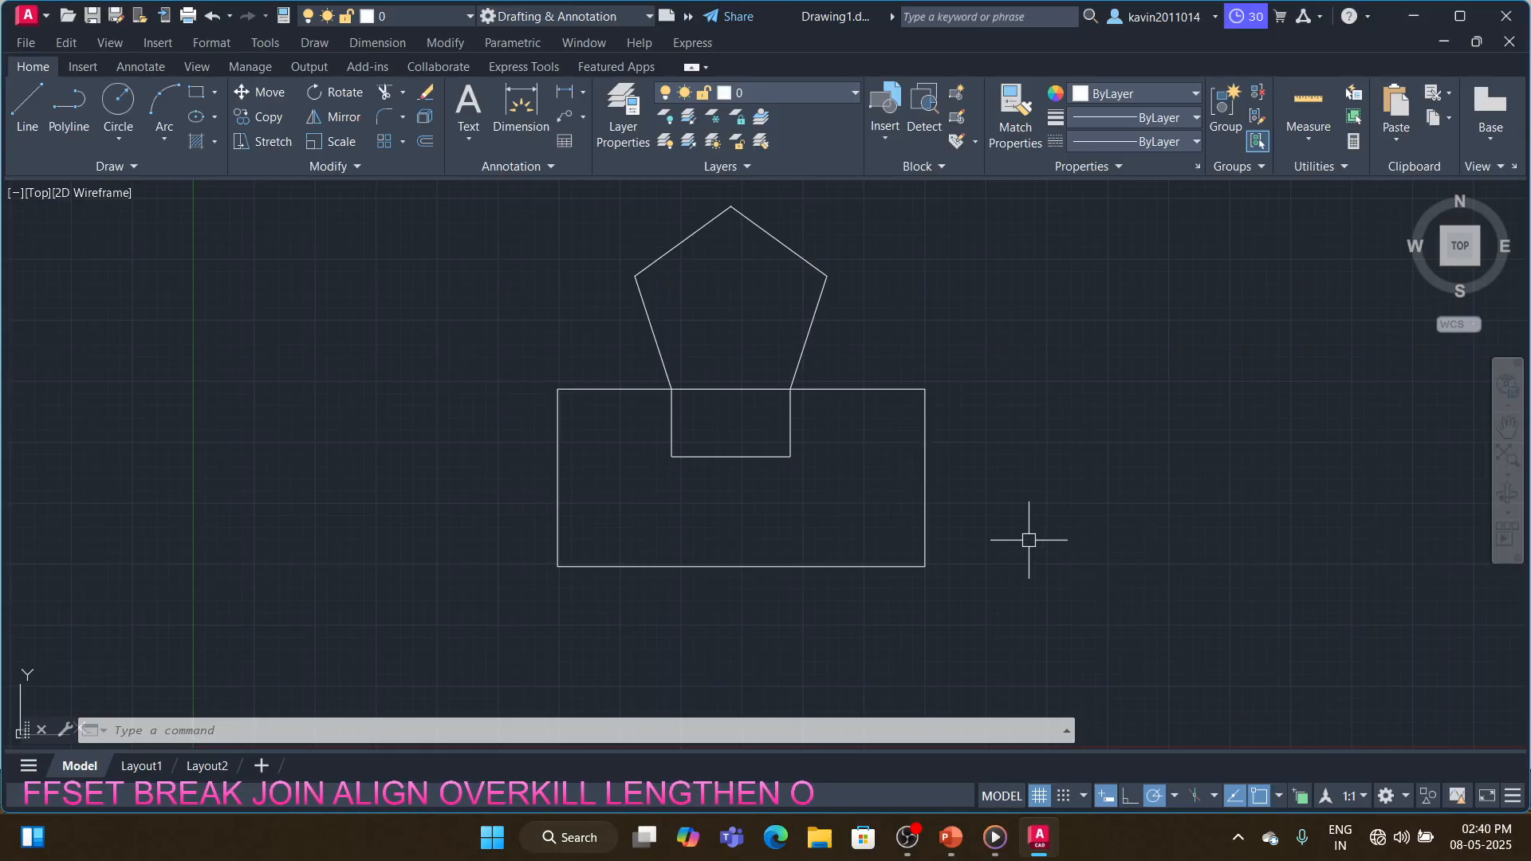
- Draw a closed tilted four-sided shape right of the outline, with a right side about 5.5 units and a lower side about 6.4 units
text(l)
key(Return)
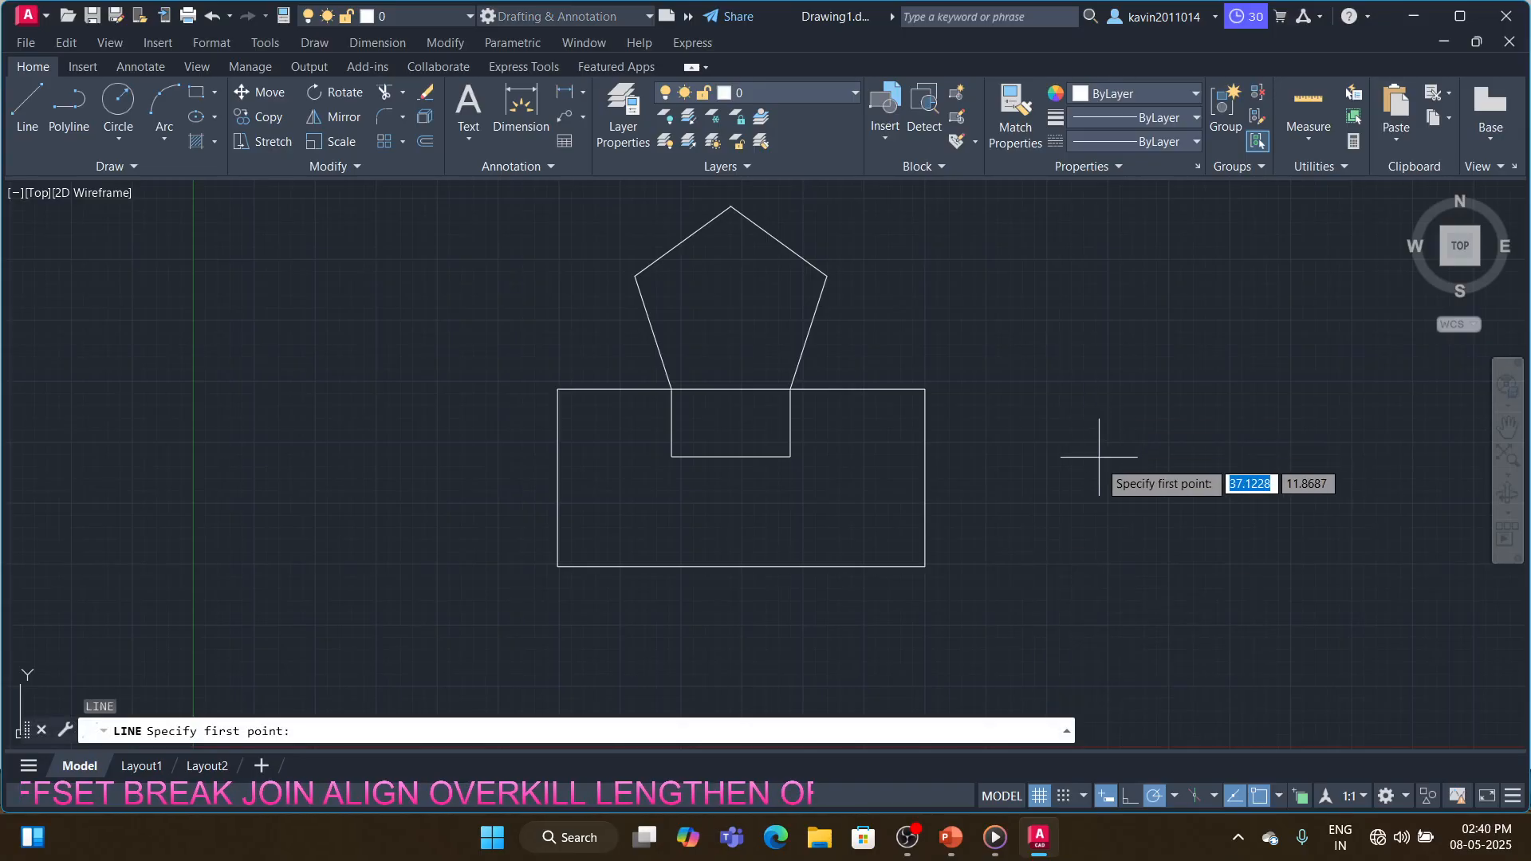
click(1110, 479)
click(1025, 380)
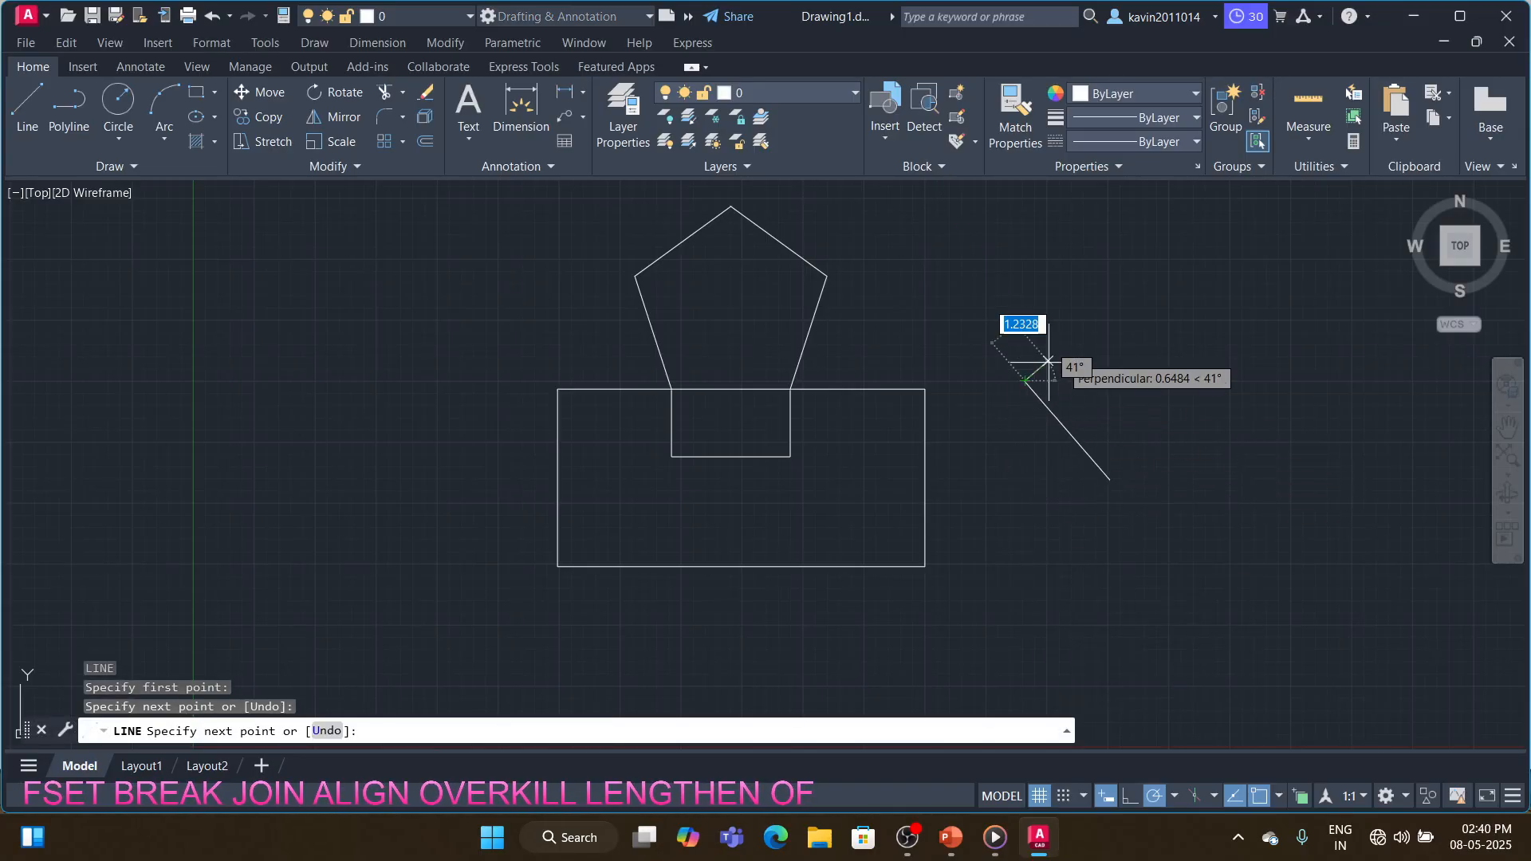
click(1179, 290)
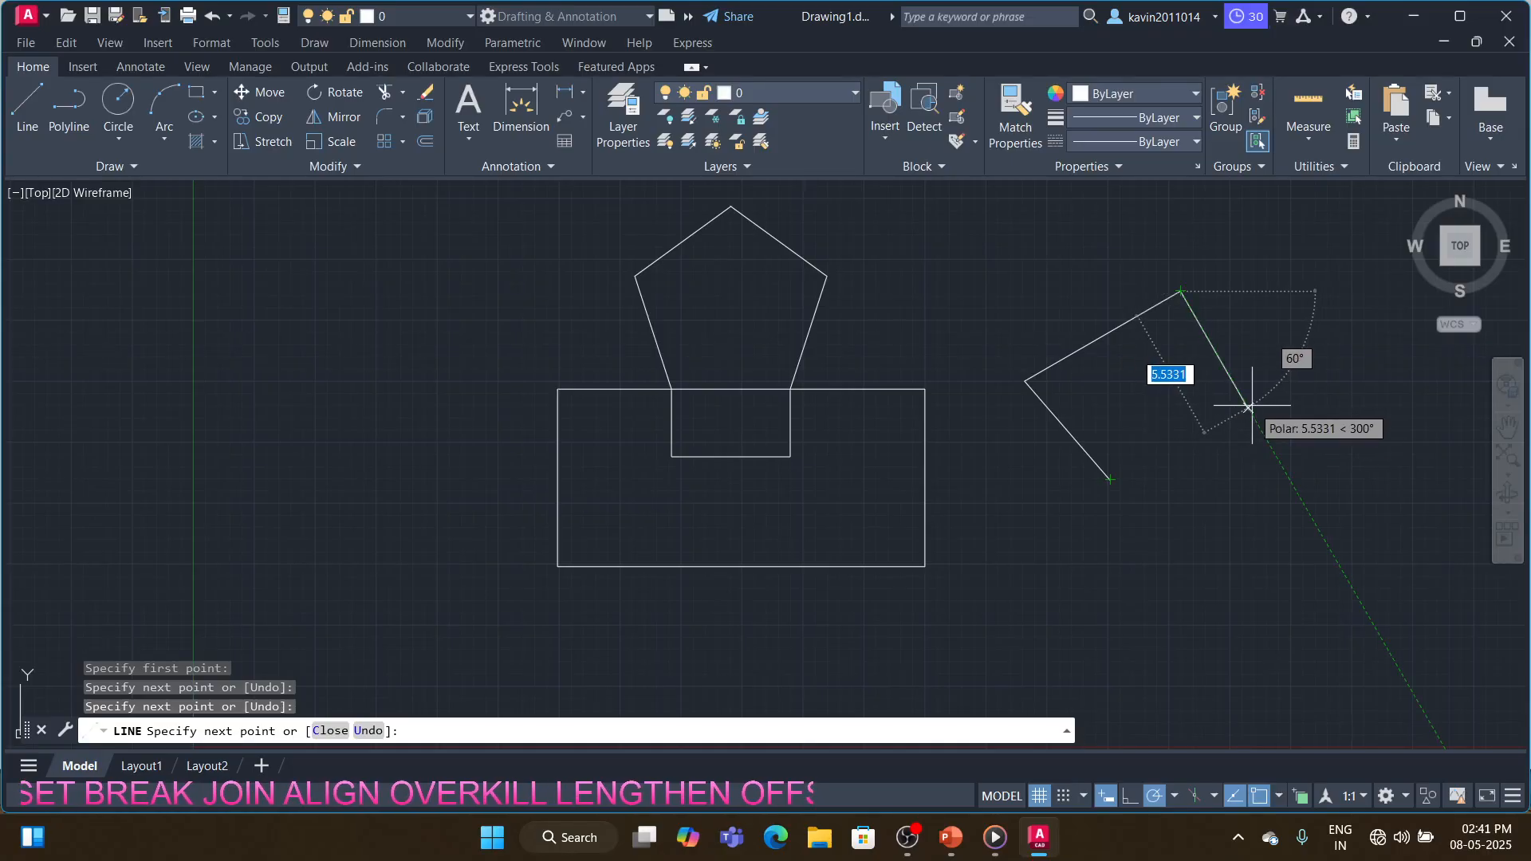
click(1247, 406)
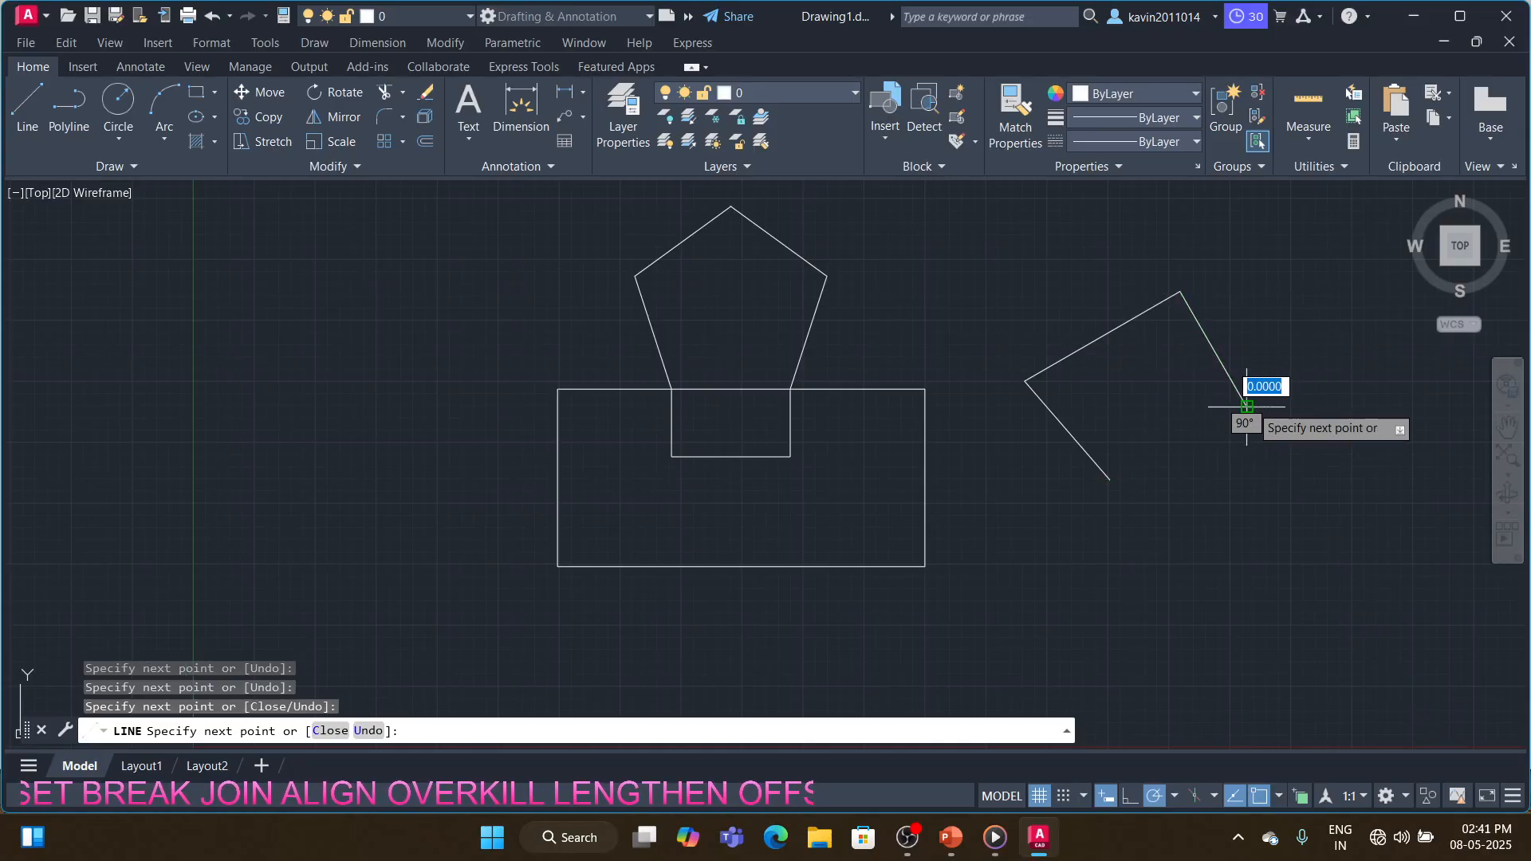
right_click(1114, 473)
right_click(1110, 479)
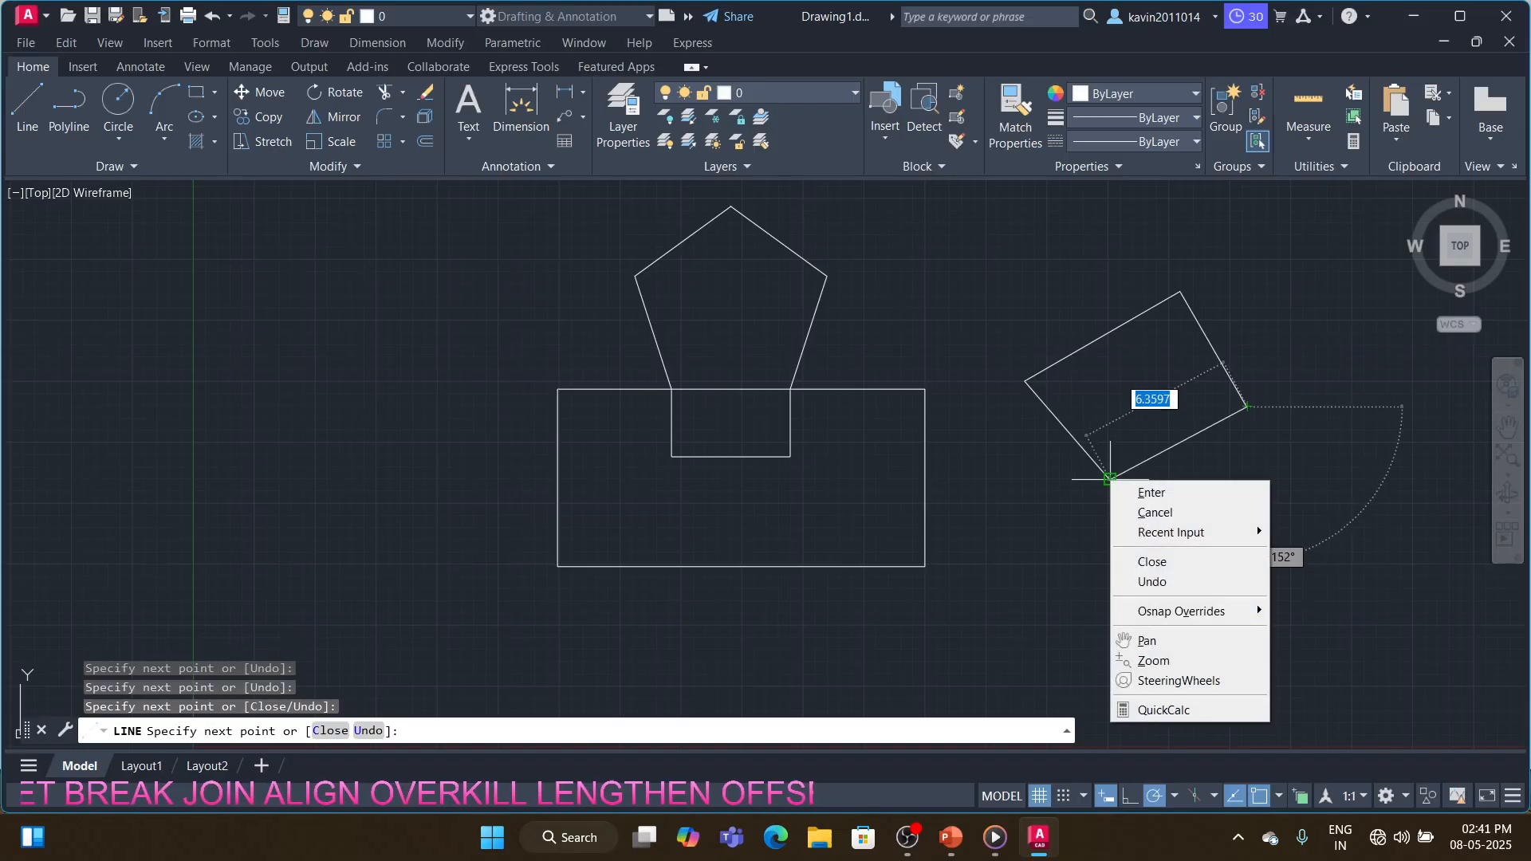
click(1110, 479)
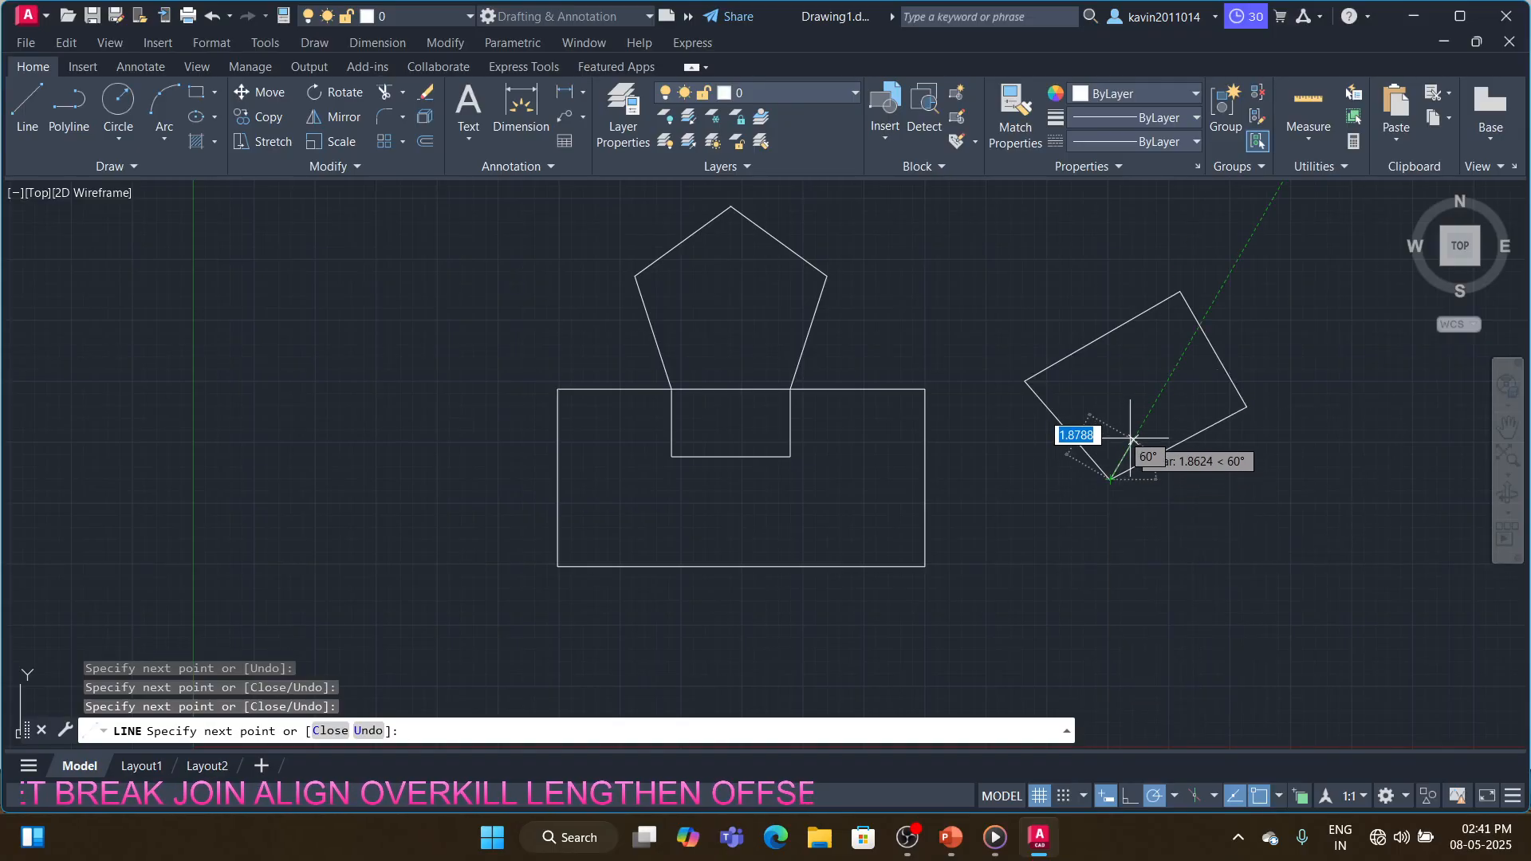
key(Return)
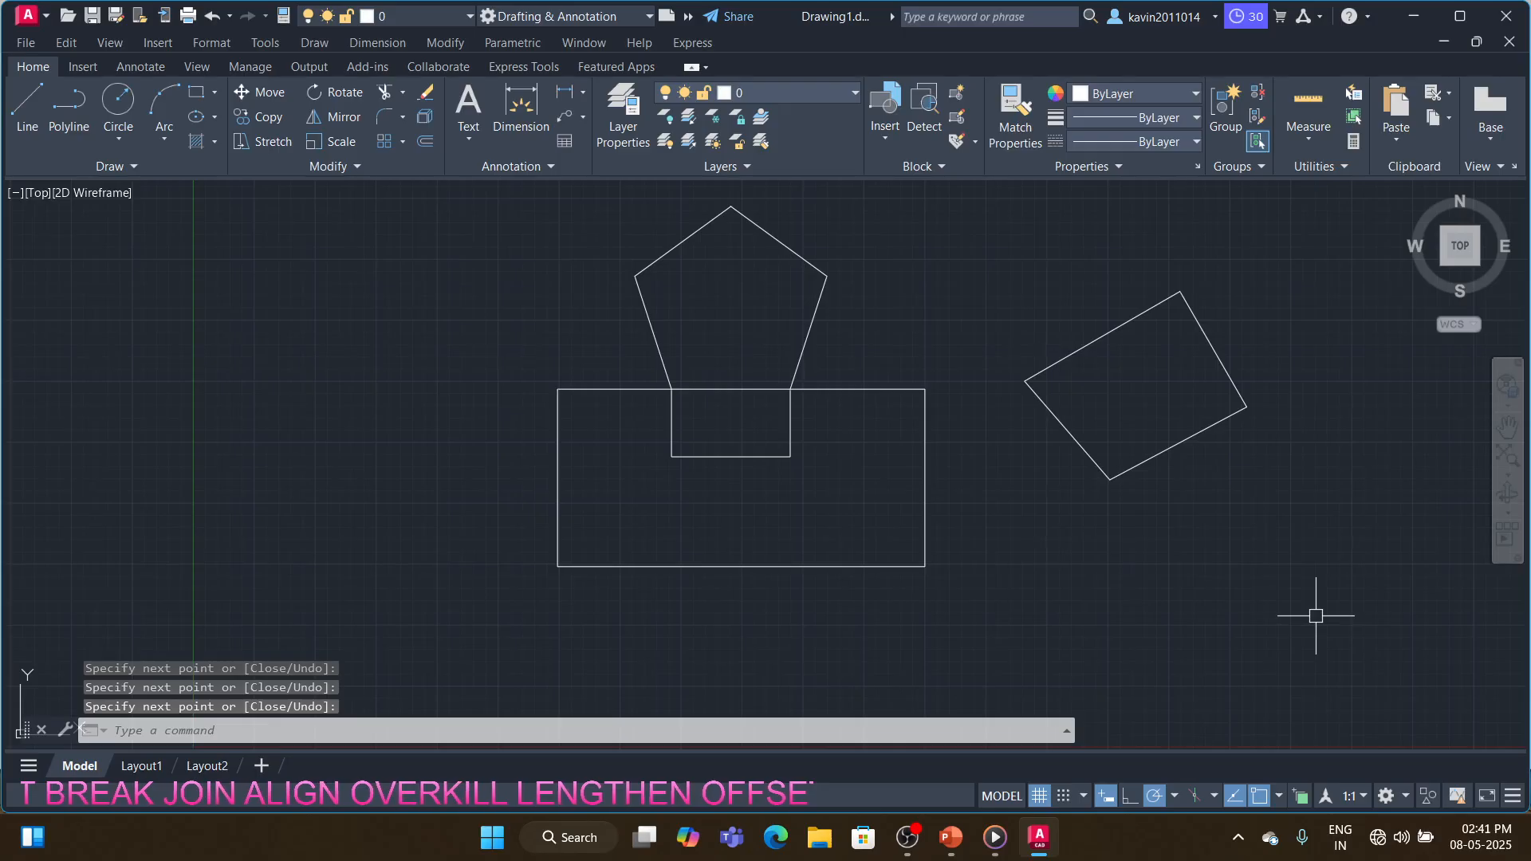
- Draw a small rectangle below and to the right of the tilted four-sided shape
text(rec)
key(Return)
click(1316, 589)
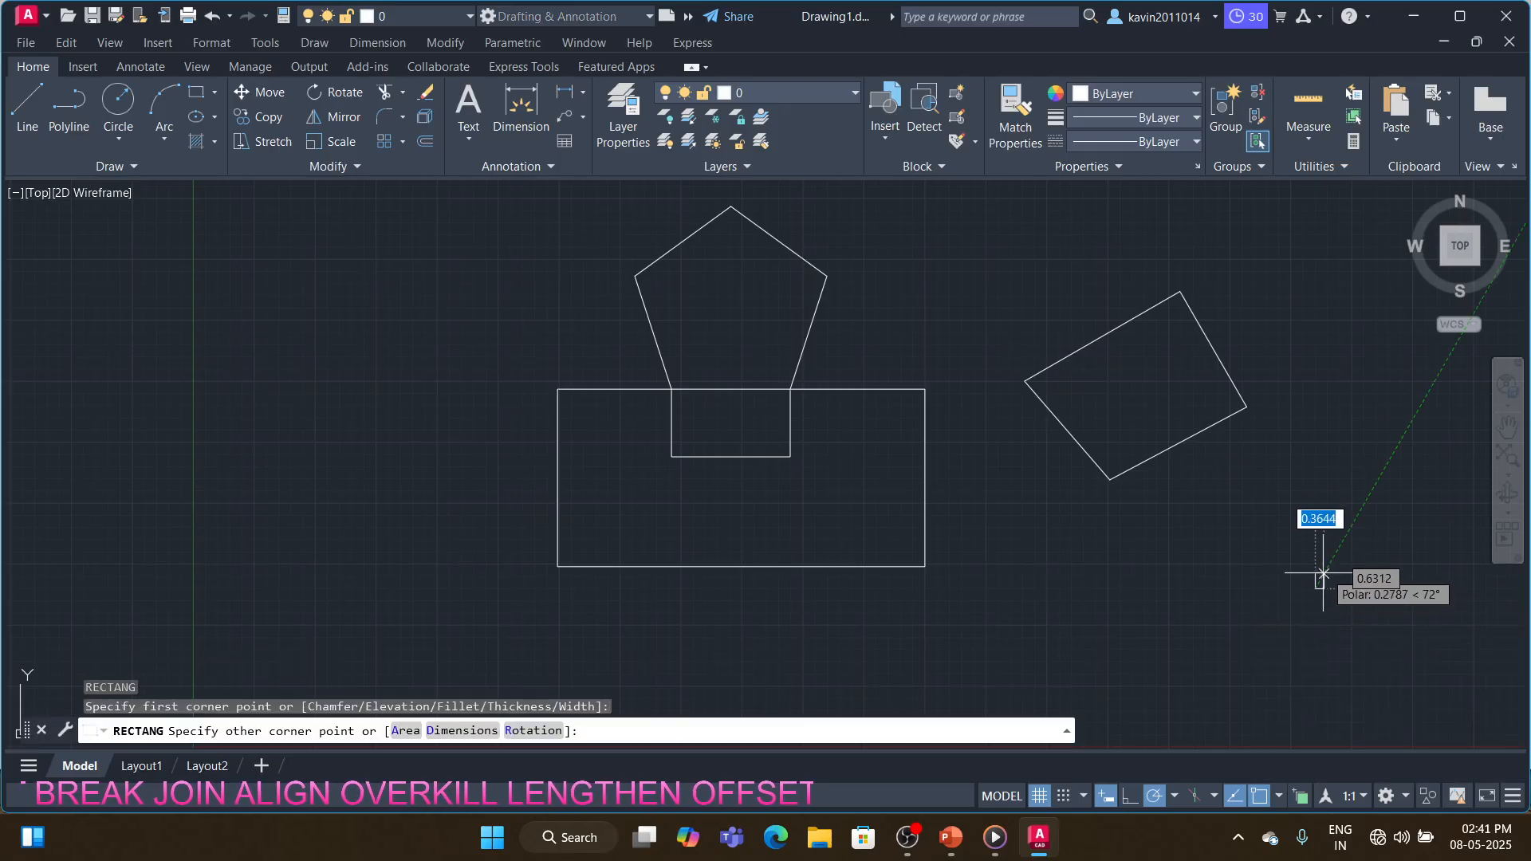
click(1380, 548)
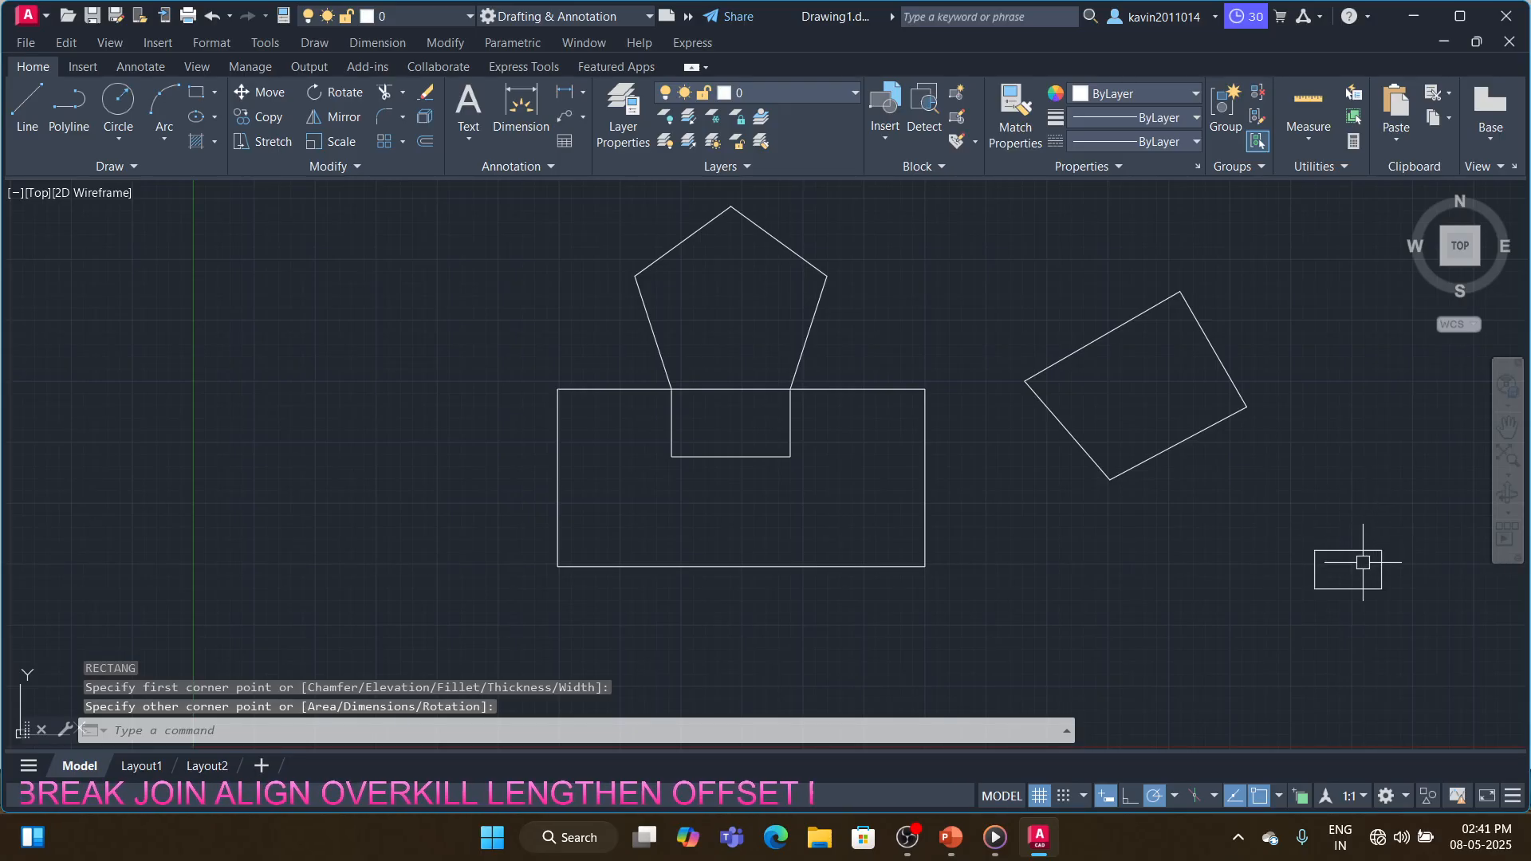
text(a)
key(Return)
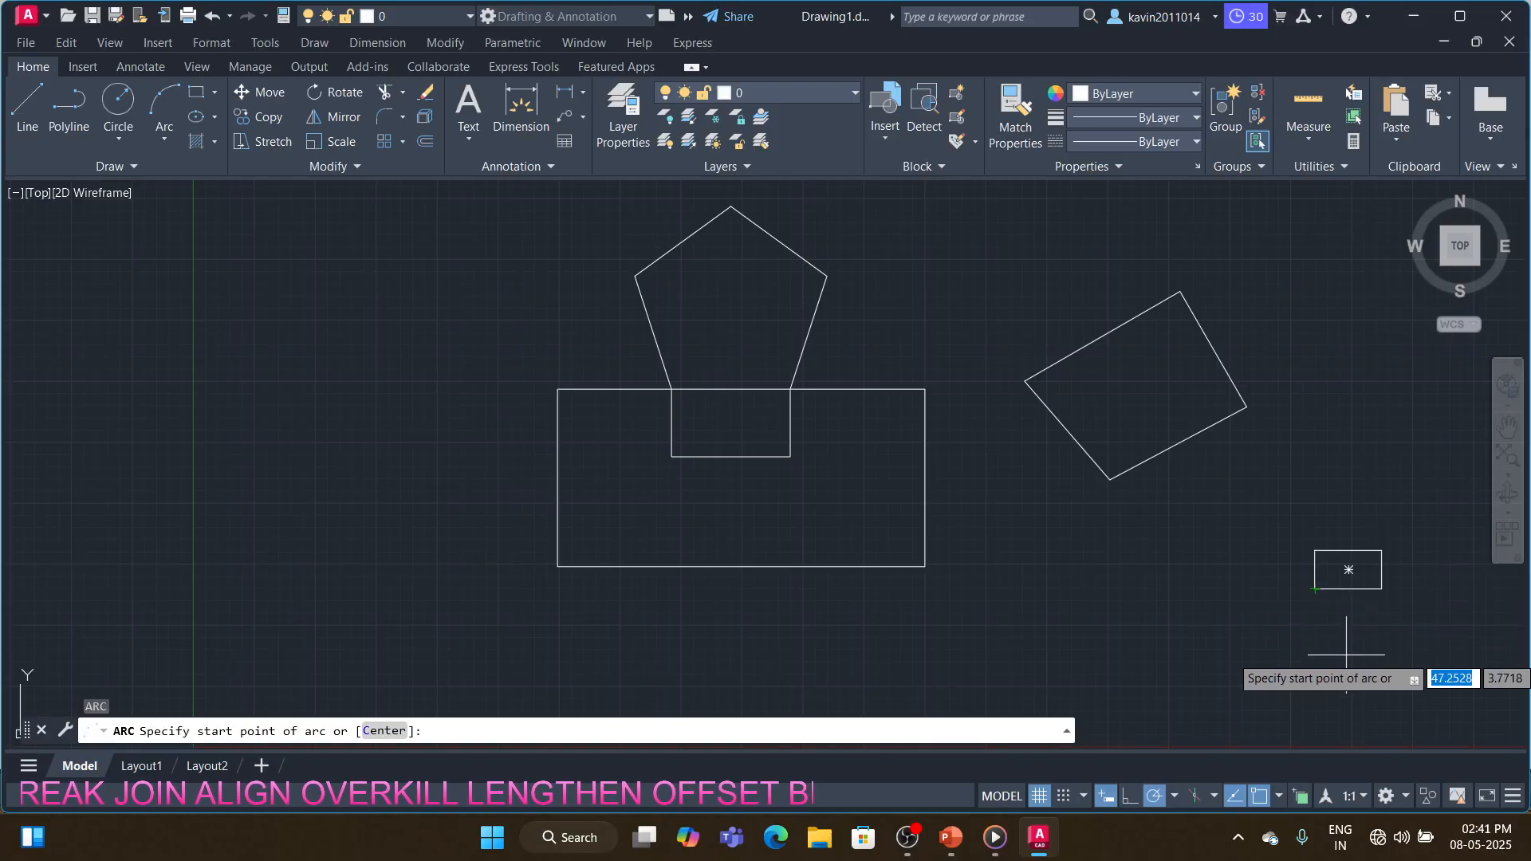
text(near)
key(Return)
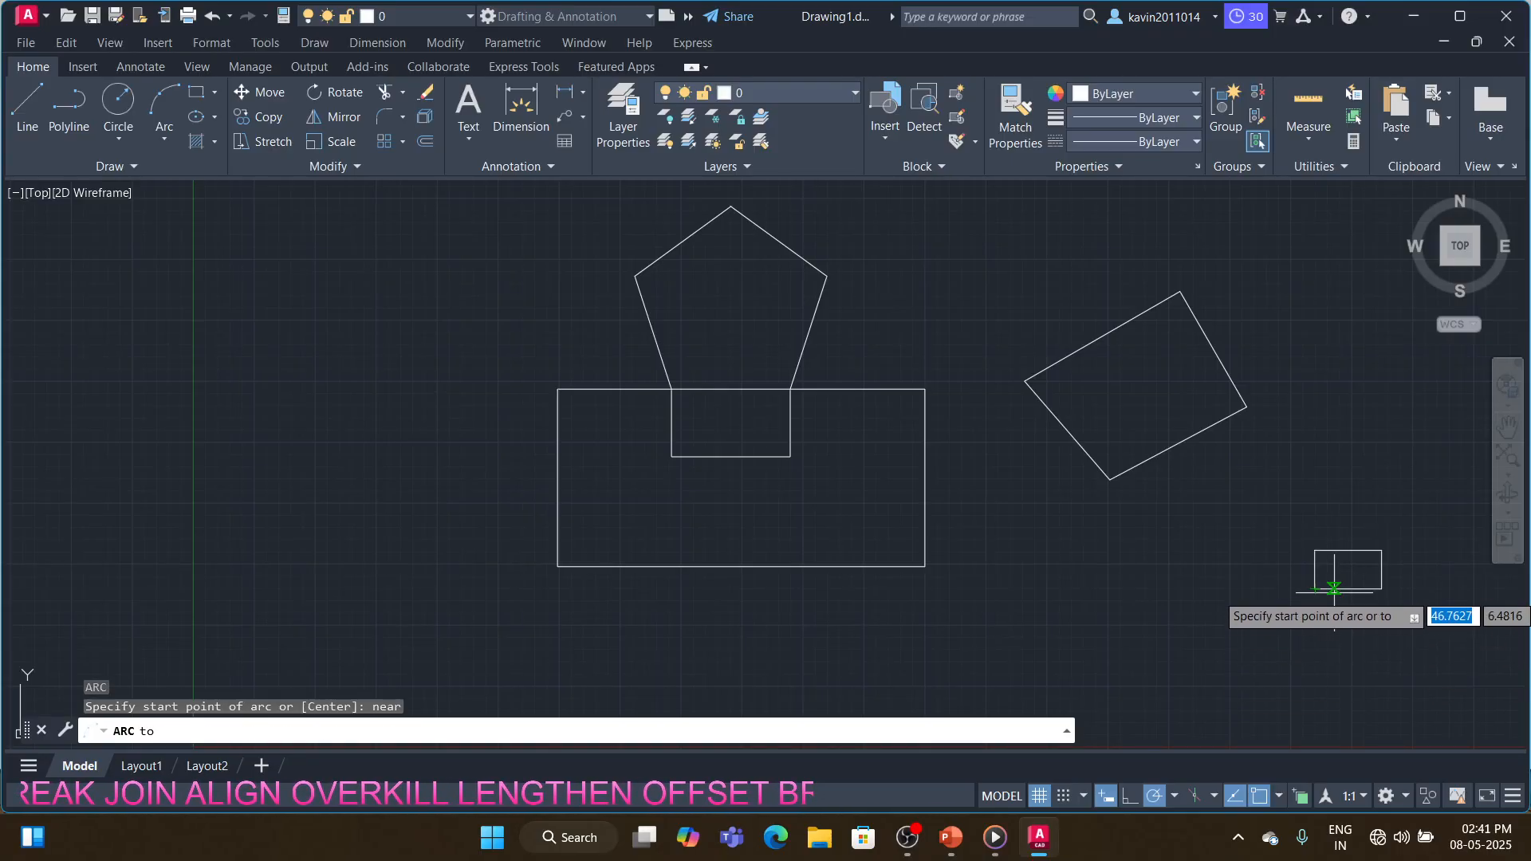
click(1334, 589)
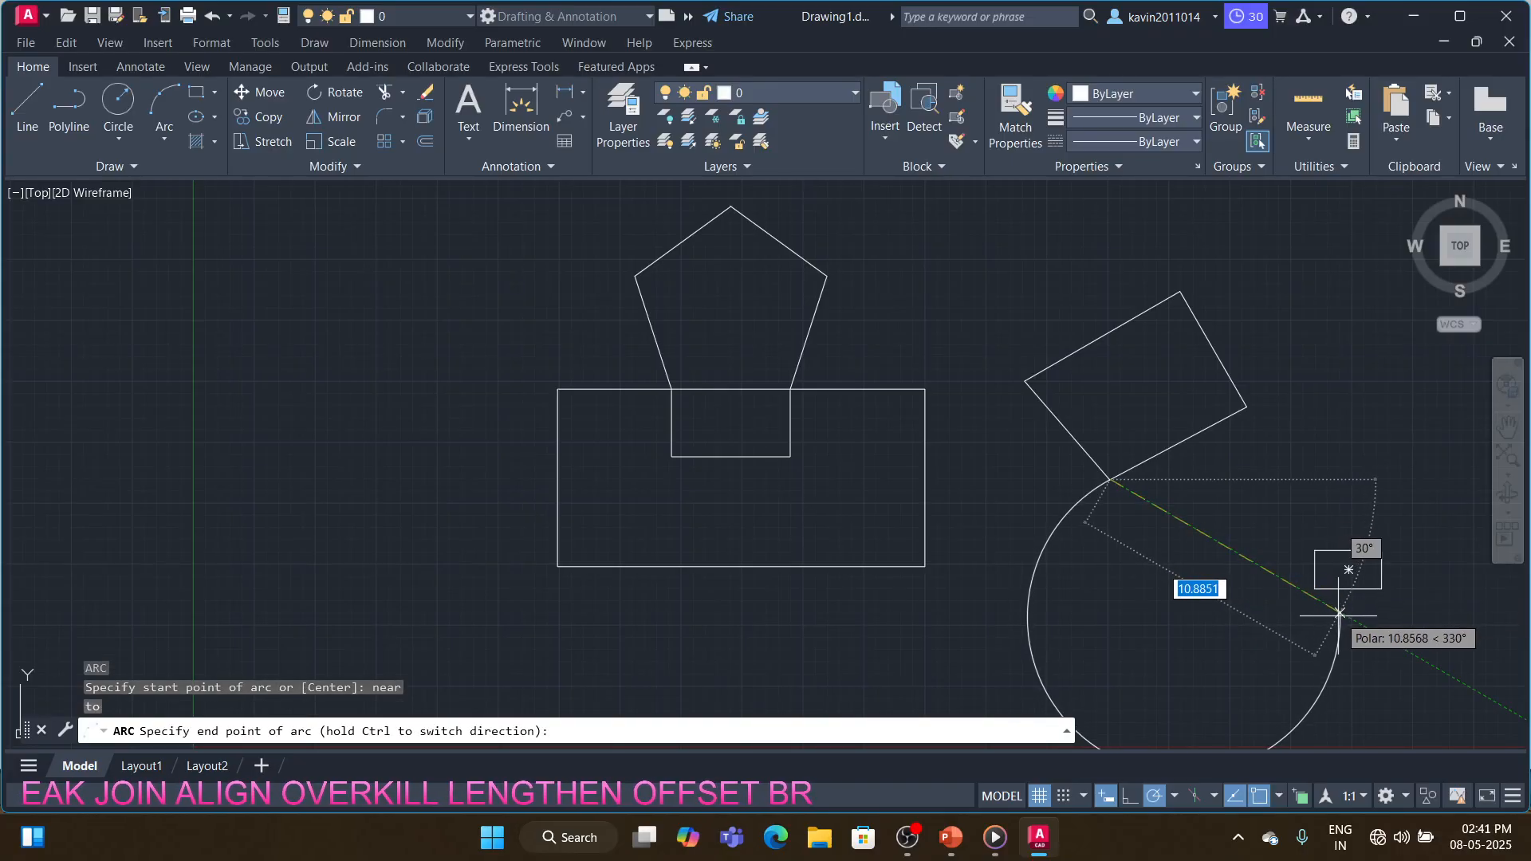
key(Escape)
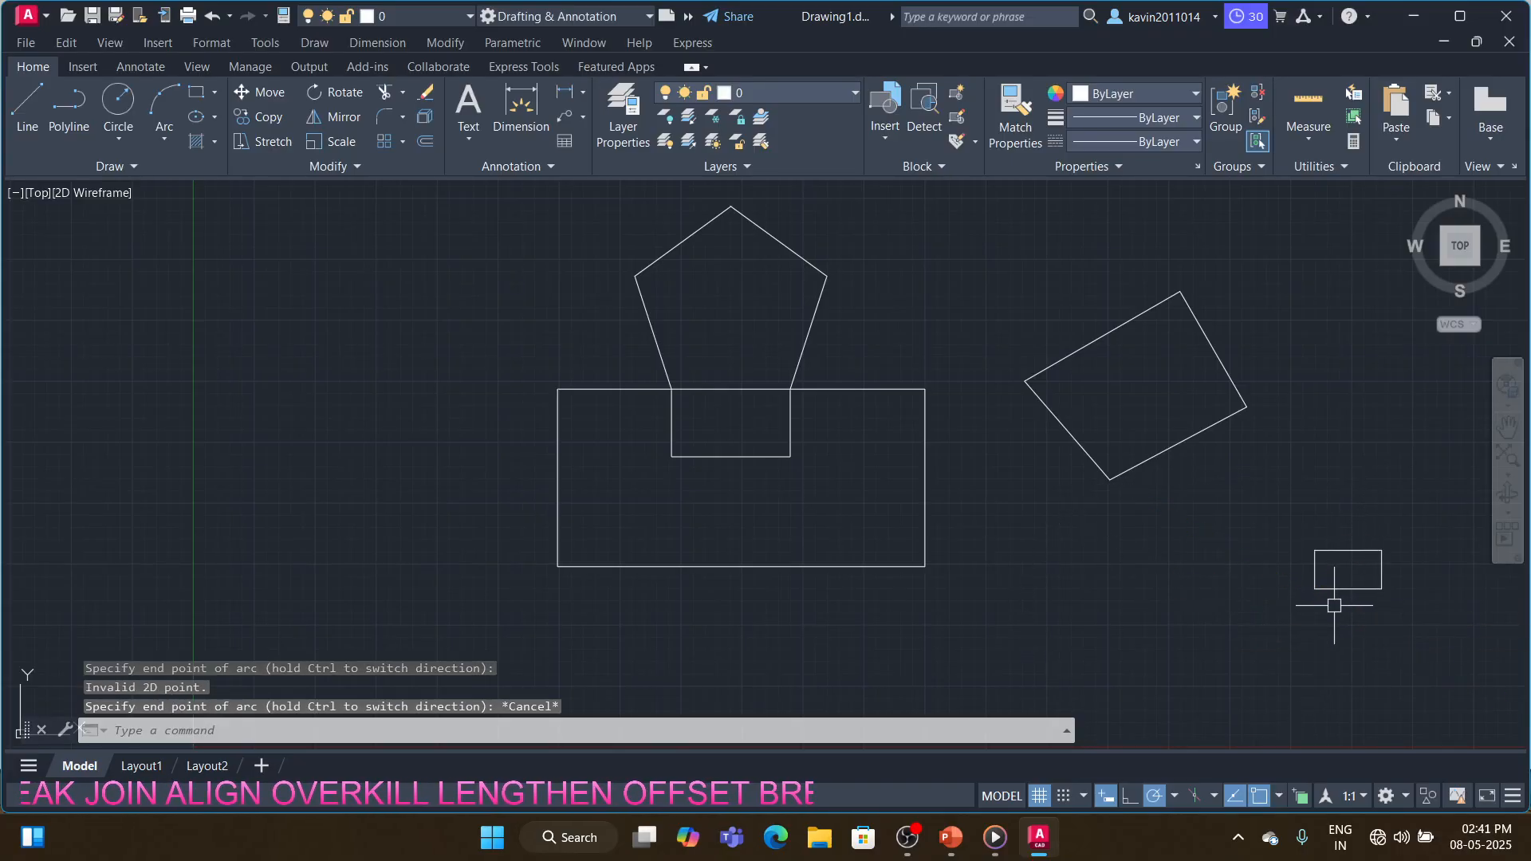
key(Escape)
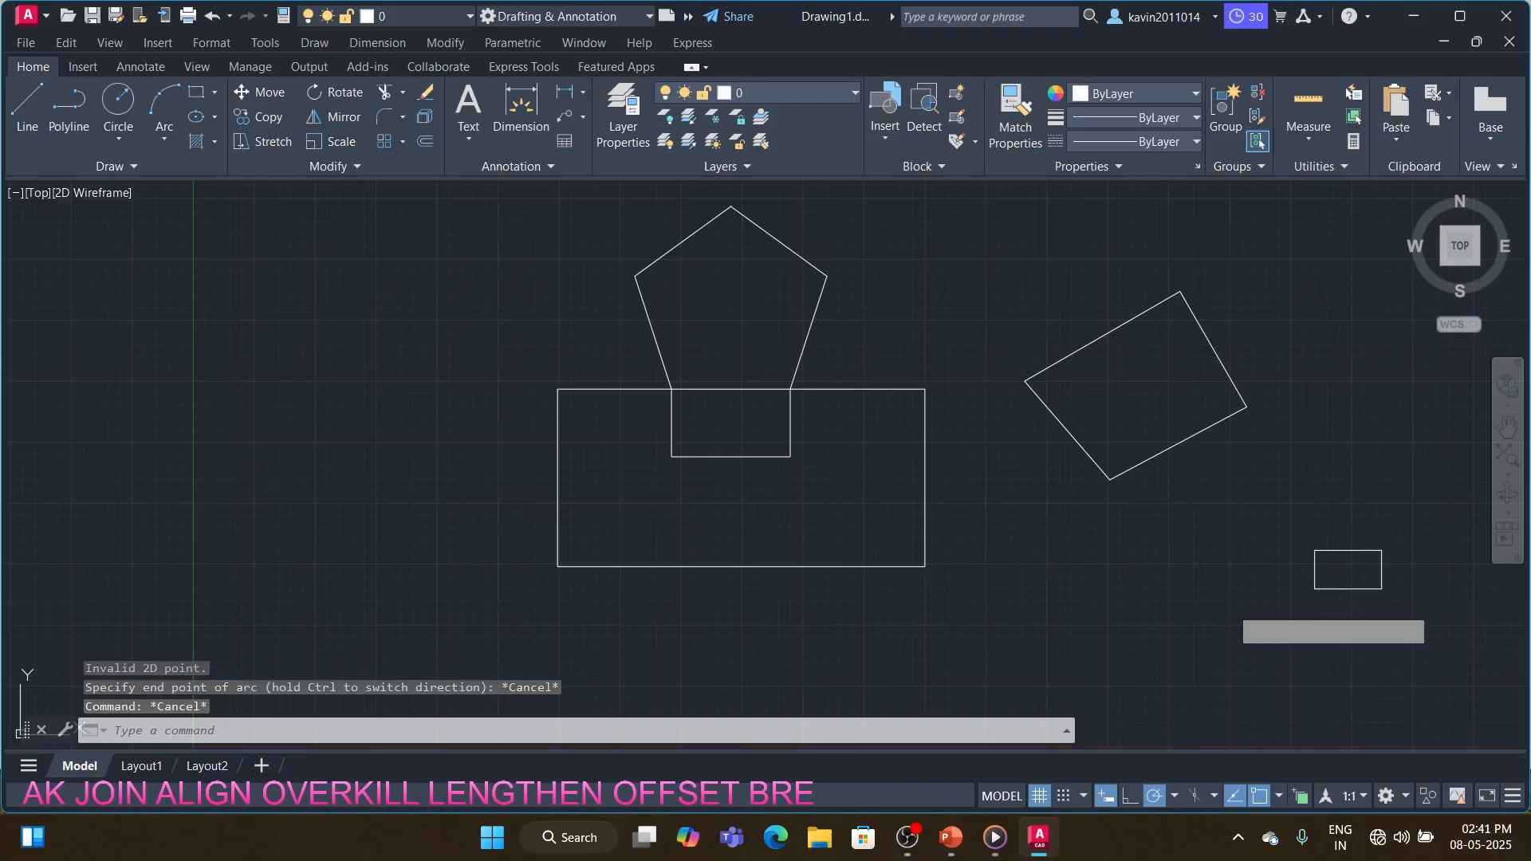
key(Return)
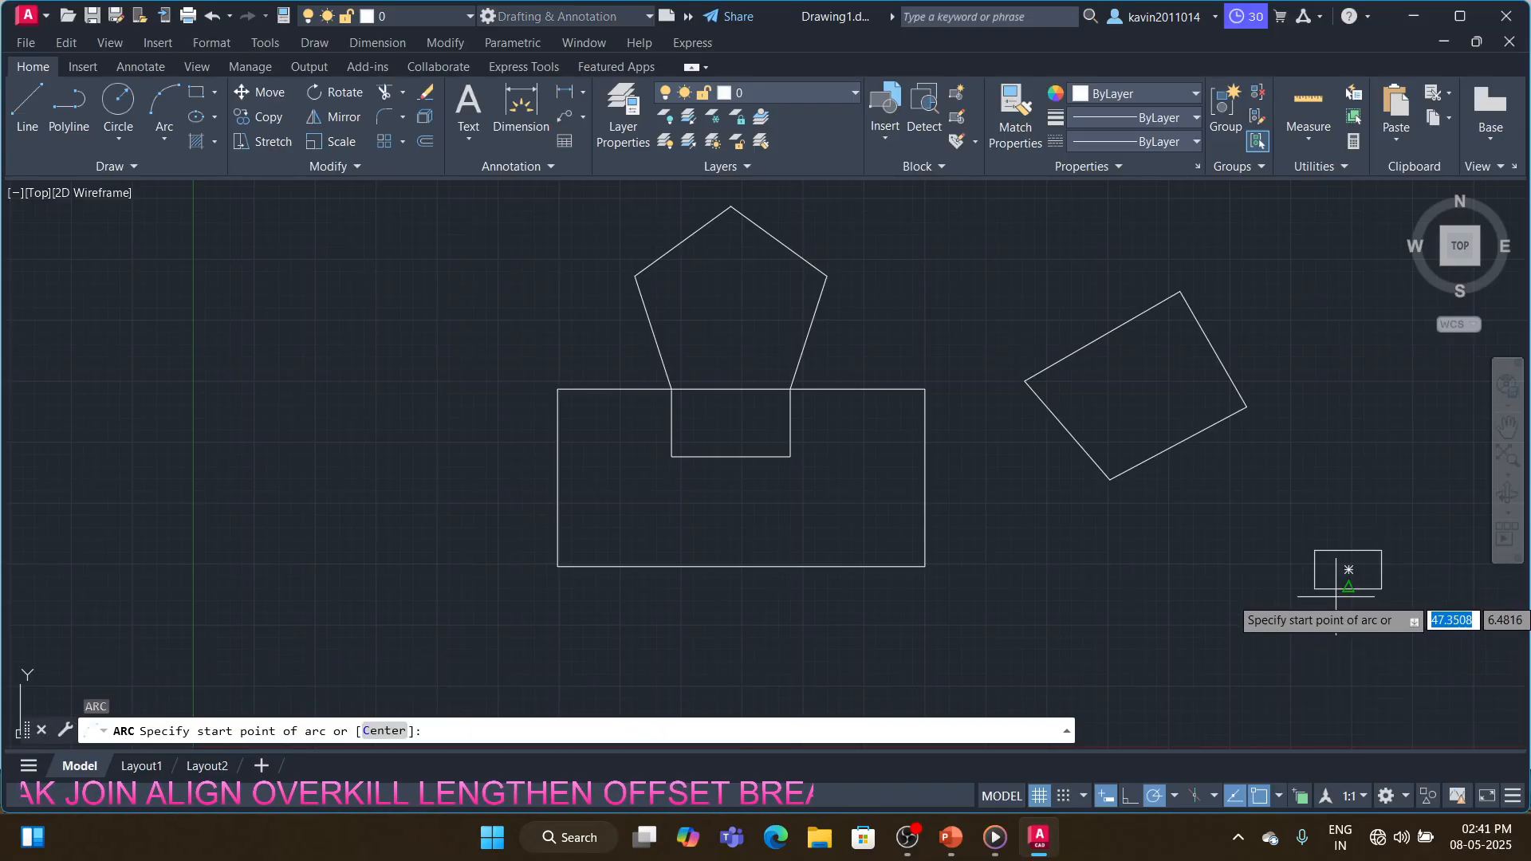
text(ne)
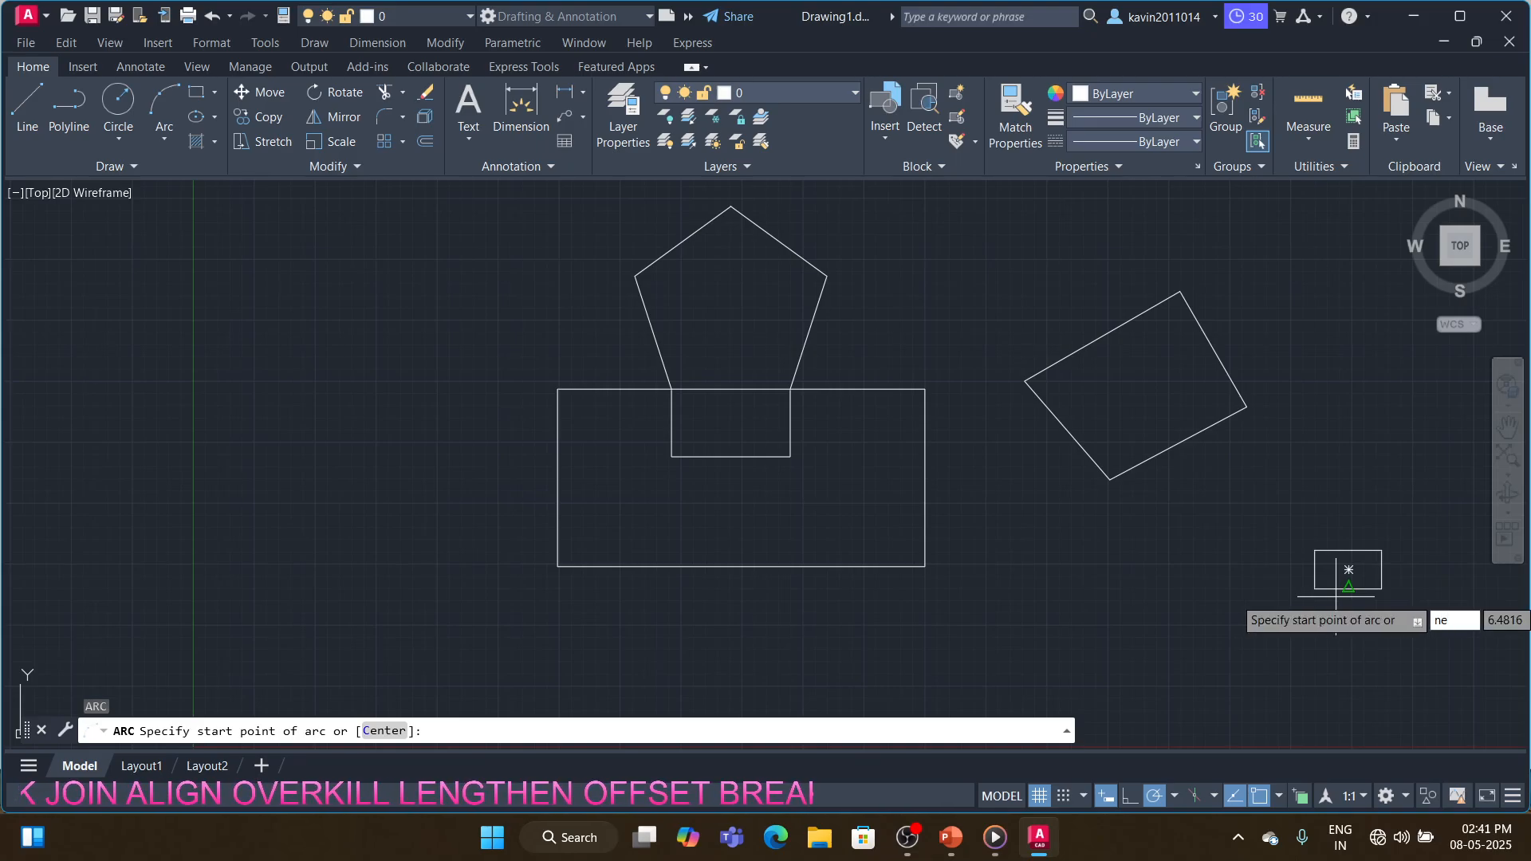
text(AR)
key(Return)
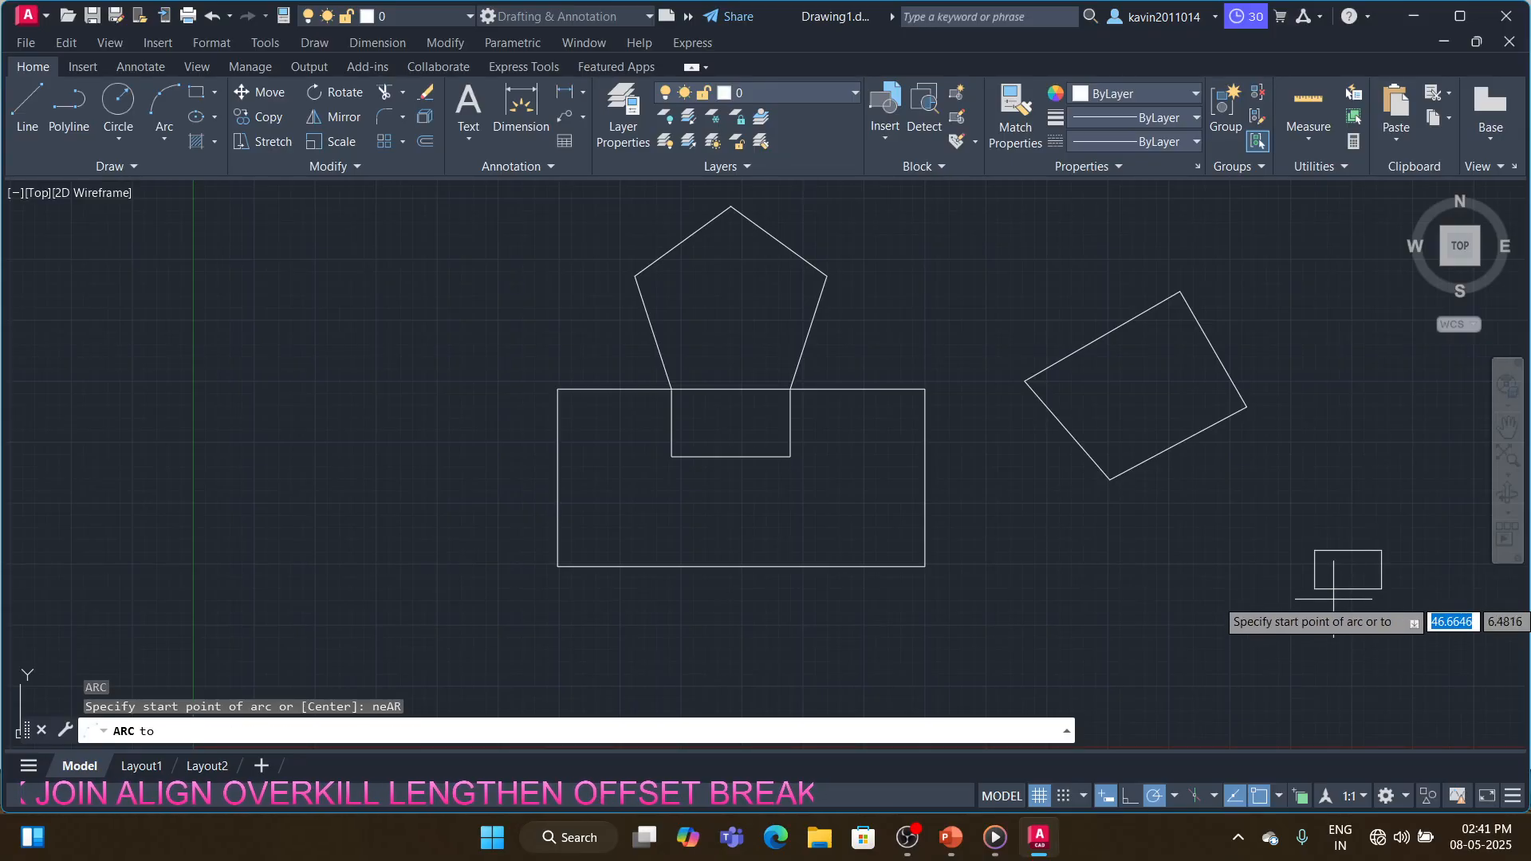
click(1329, 590)
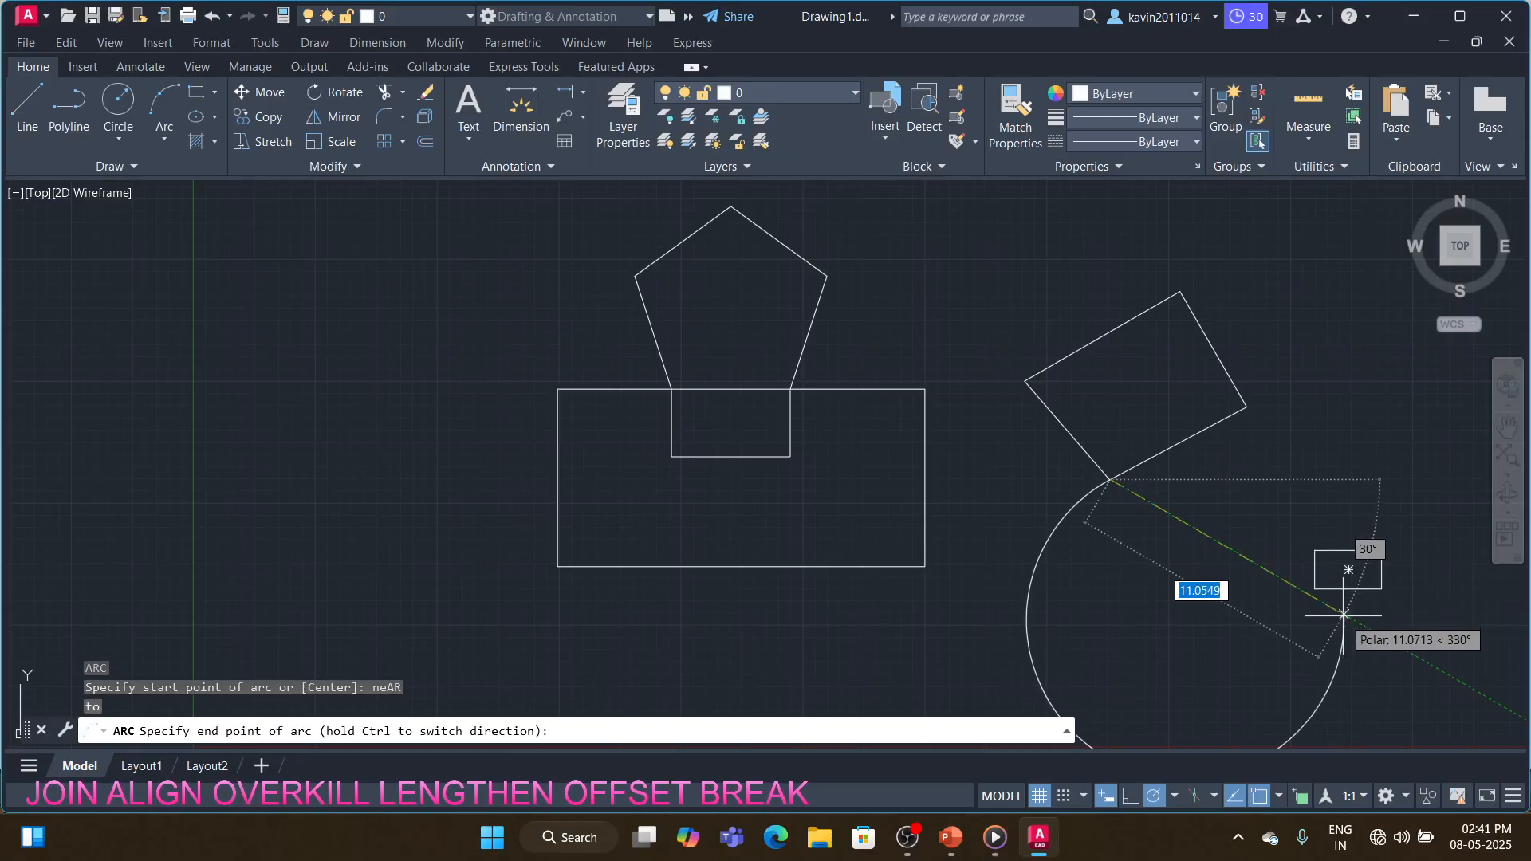
key(Escape)
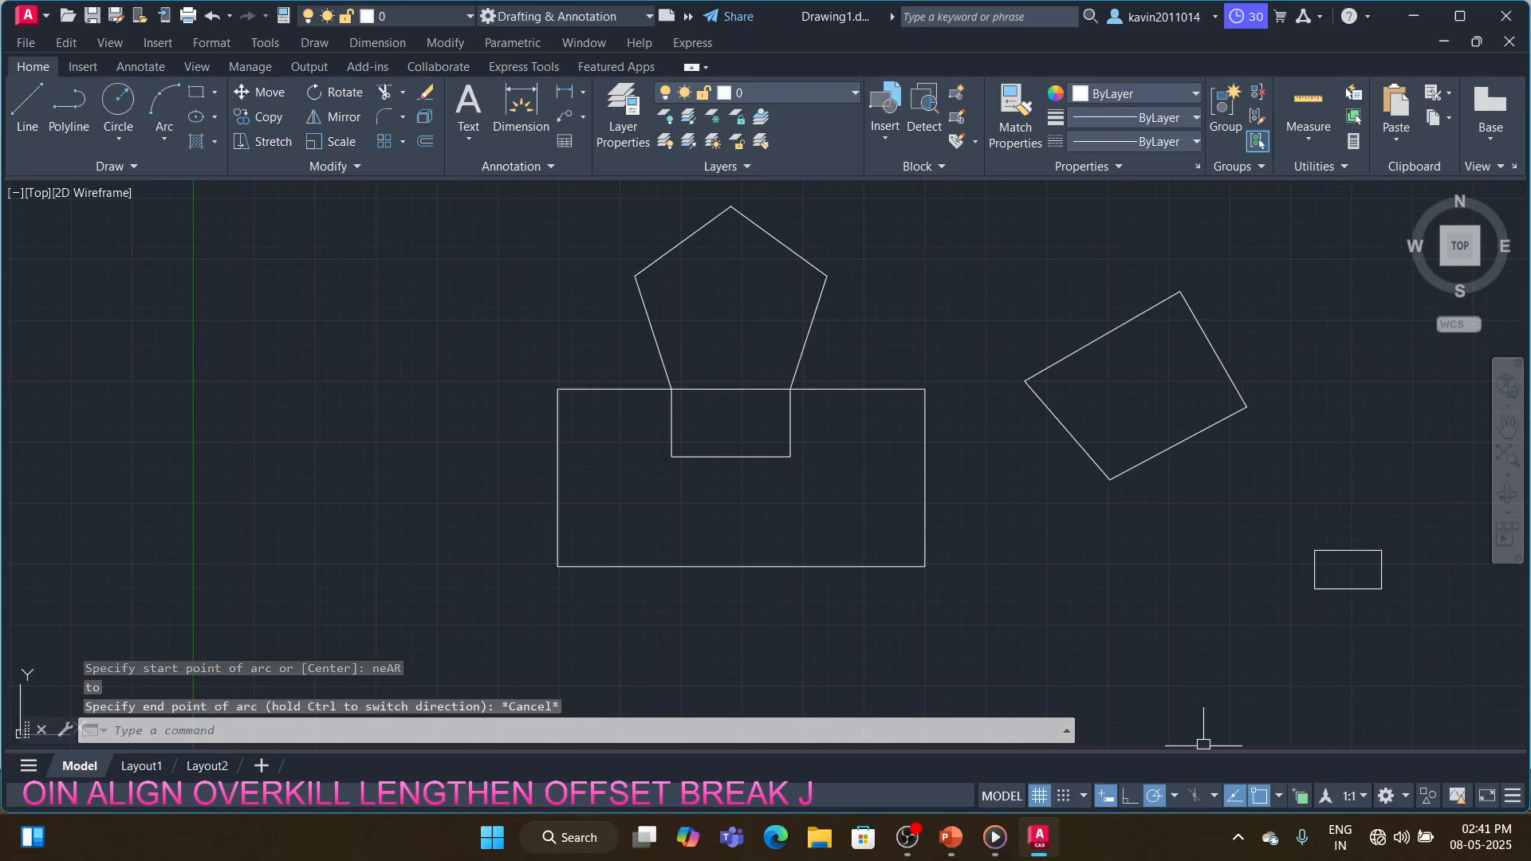
- Draw a three-point arc bulging above the small rectangle, using the Nearest snap to place both ends on its top edge
click(1298, 635)
text(a)
key(Return)
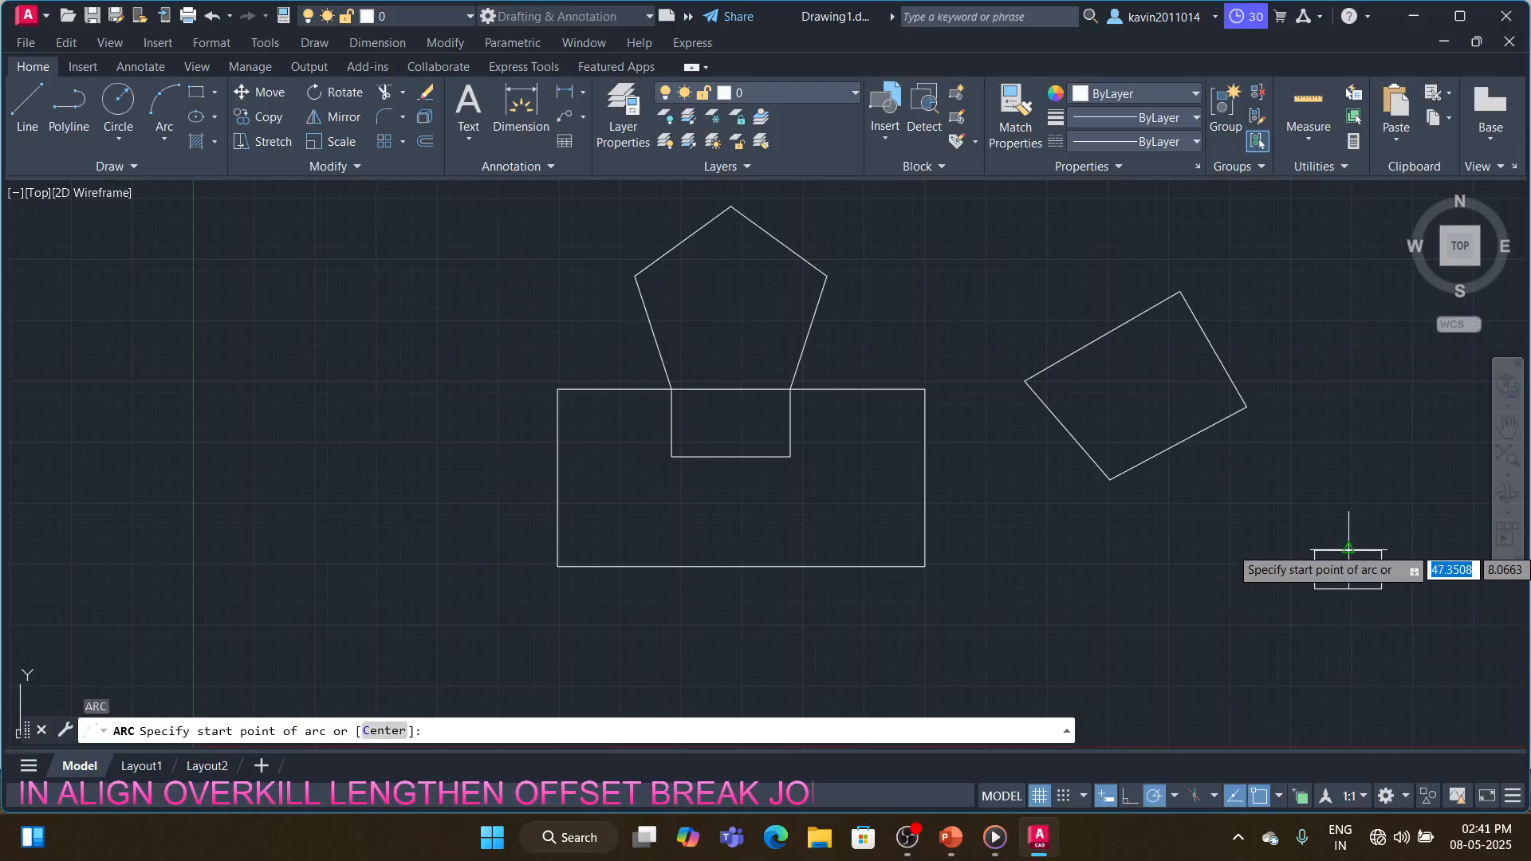
text(NE)
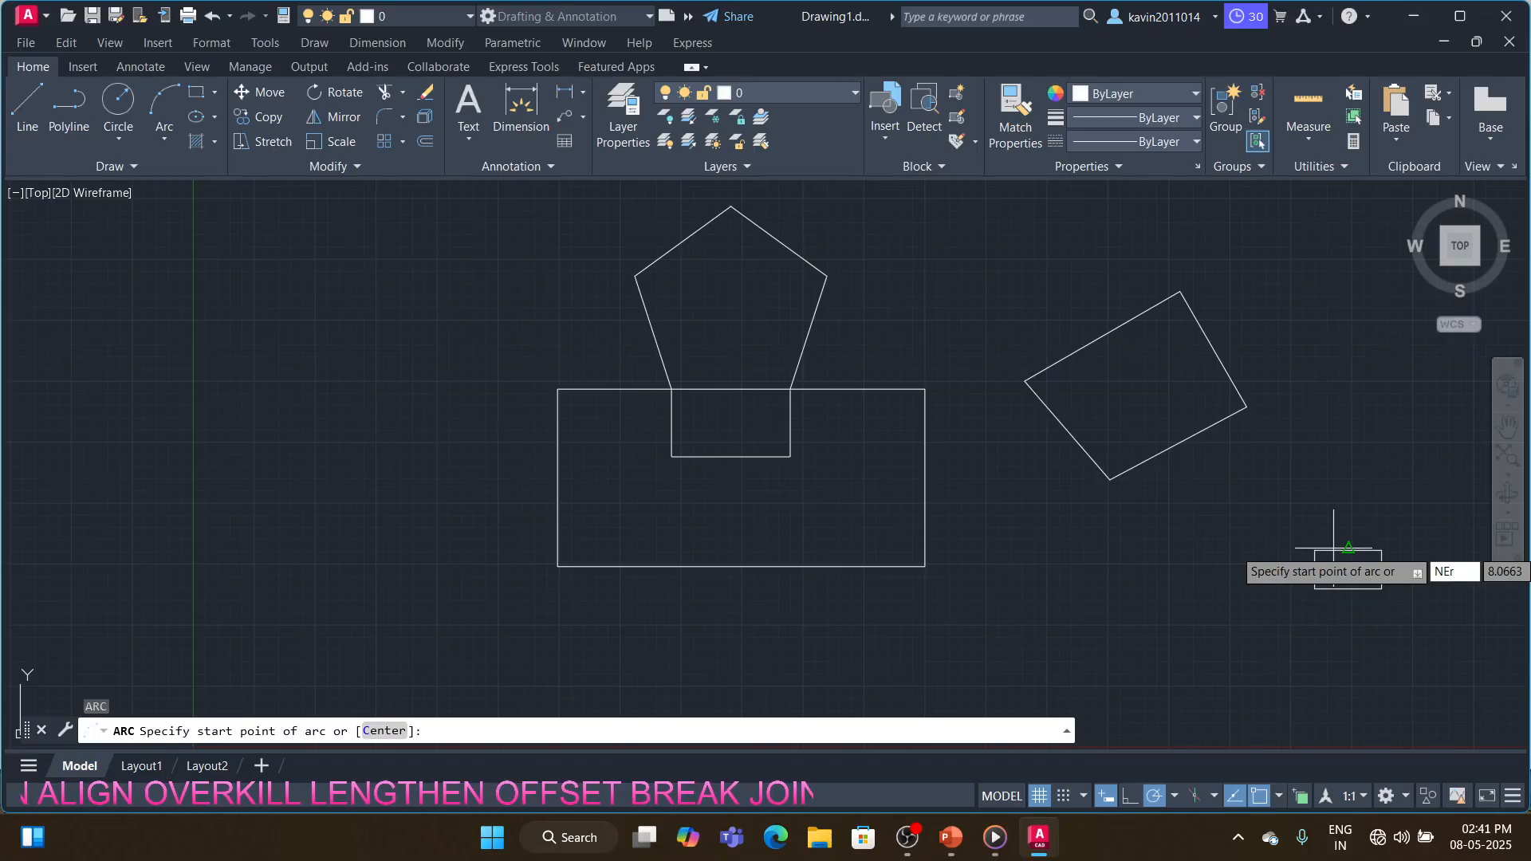
text(a)
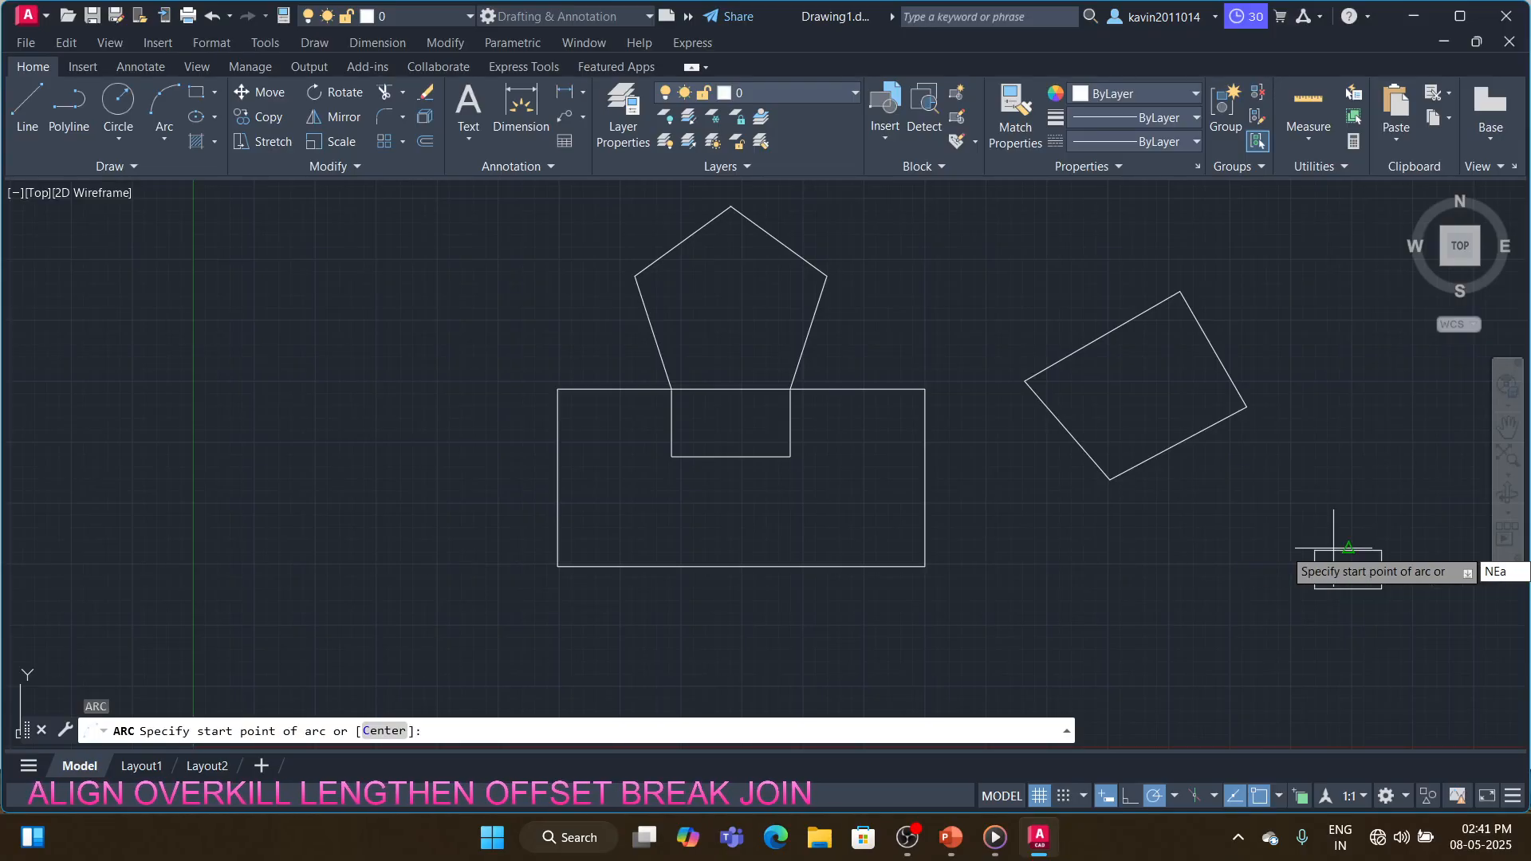
text(r)
key(Return)
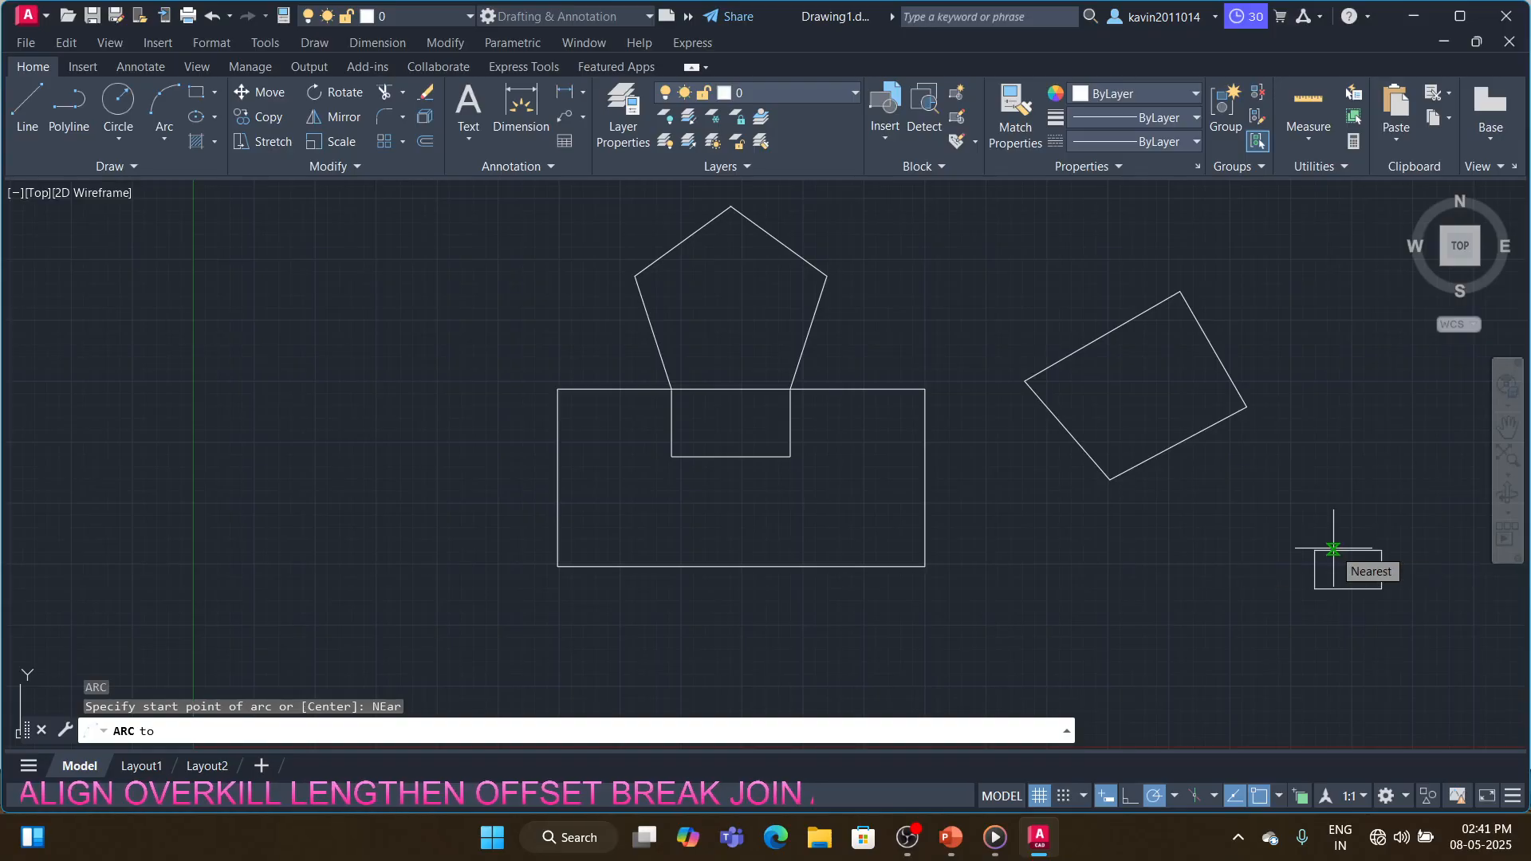
click(1335, 549)
click(1343, 525)
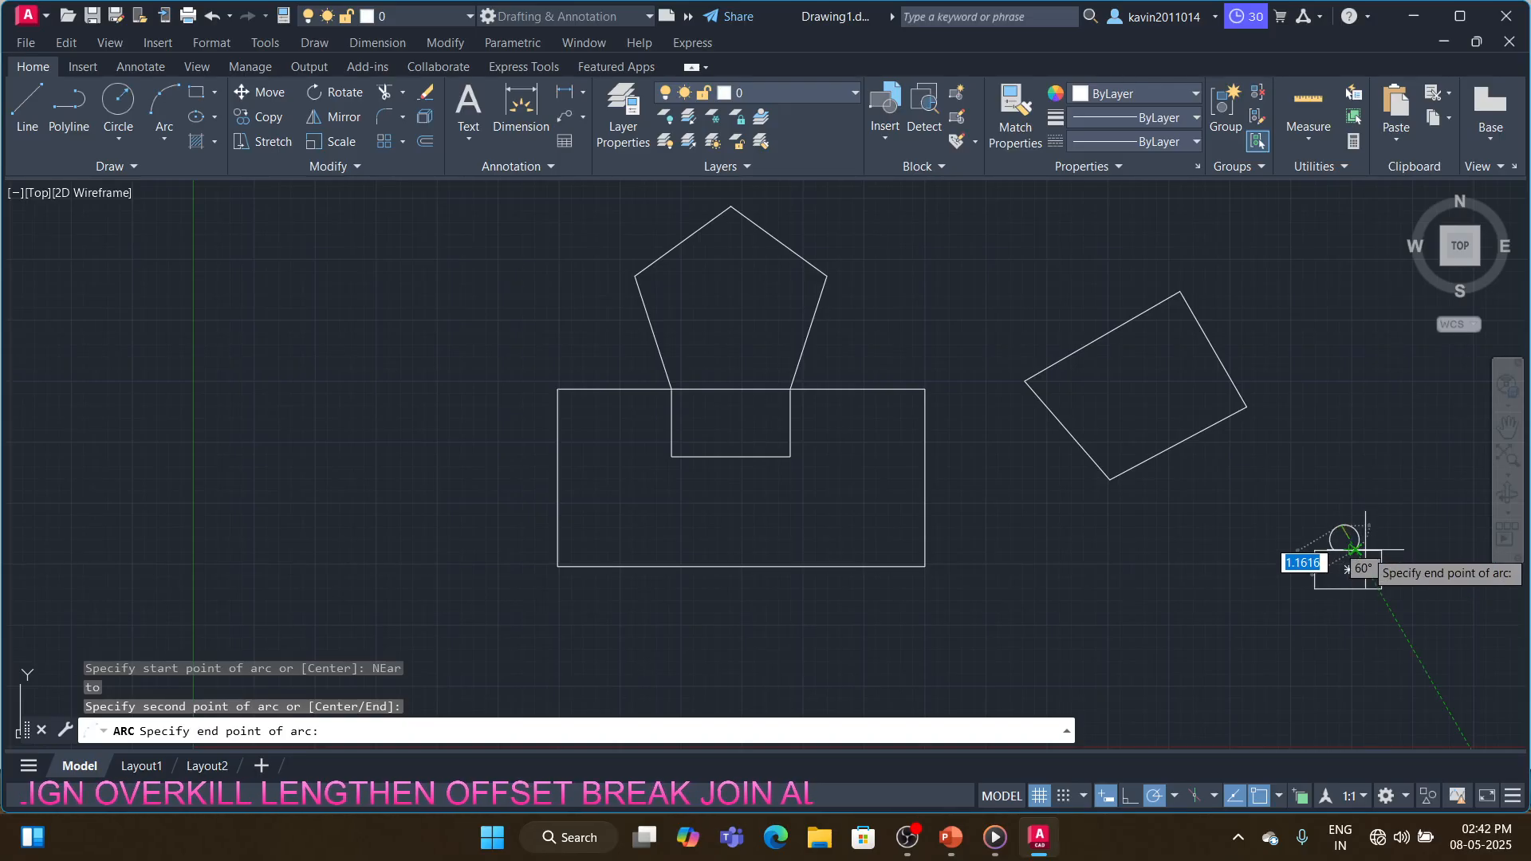
text(near)
key(Return)
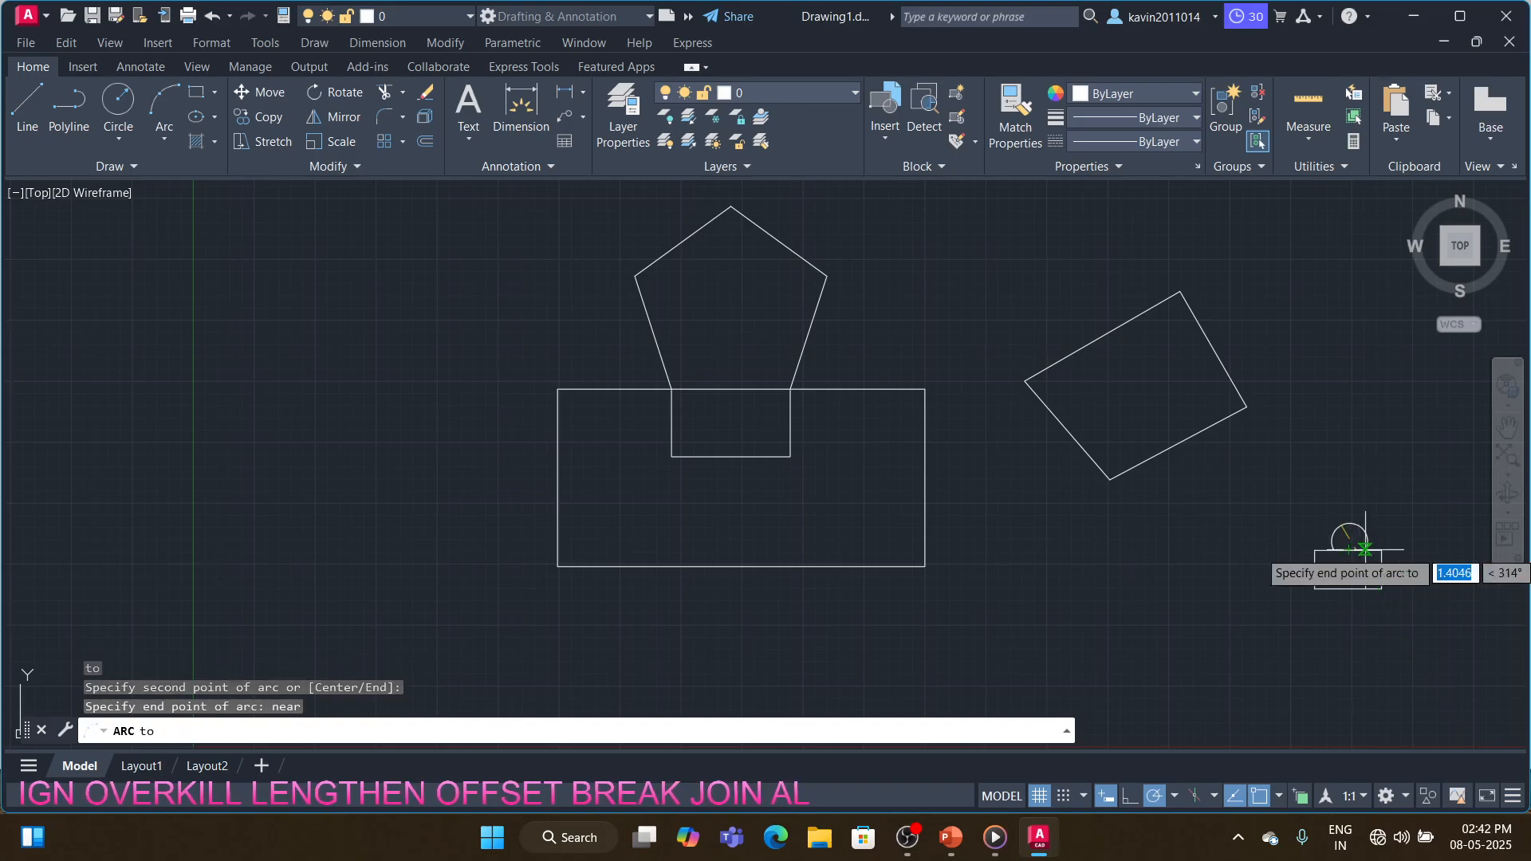
click(1366, 549)
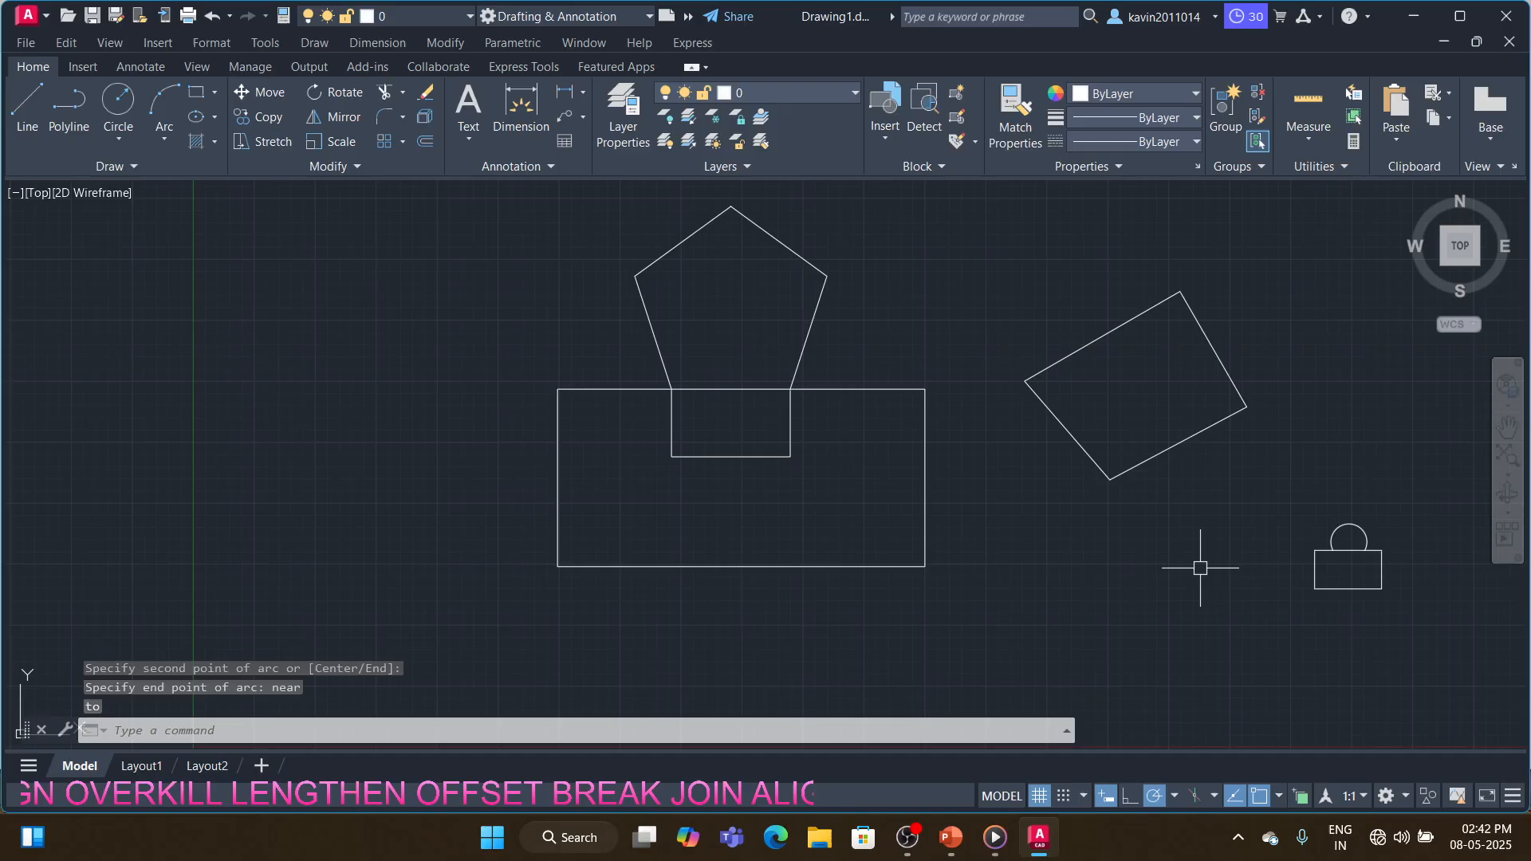
- Align the small rectangle and arc by the rectangle's bottom corners to the midpoint and lower end of the tilted shape's lower-left side, scaling to the alignment points
text(al)
key(Return)
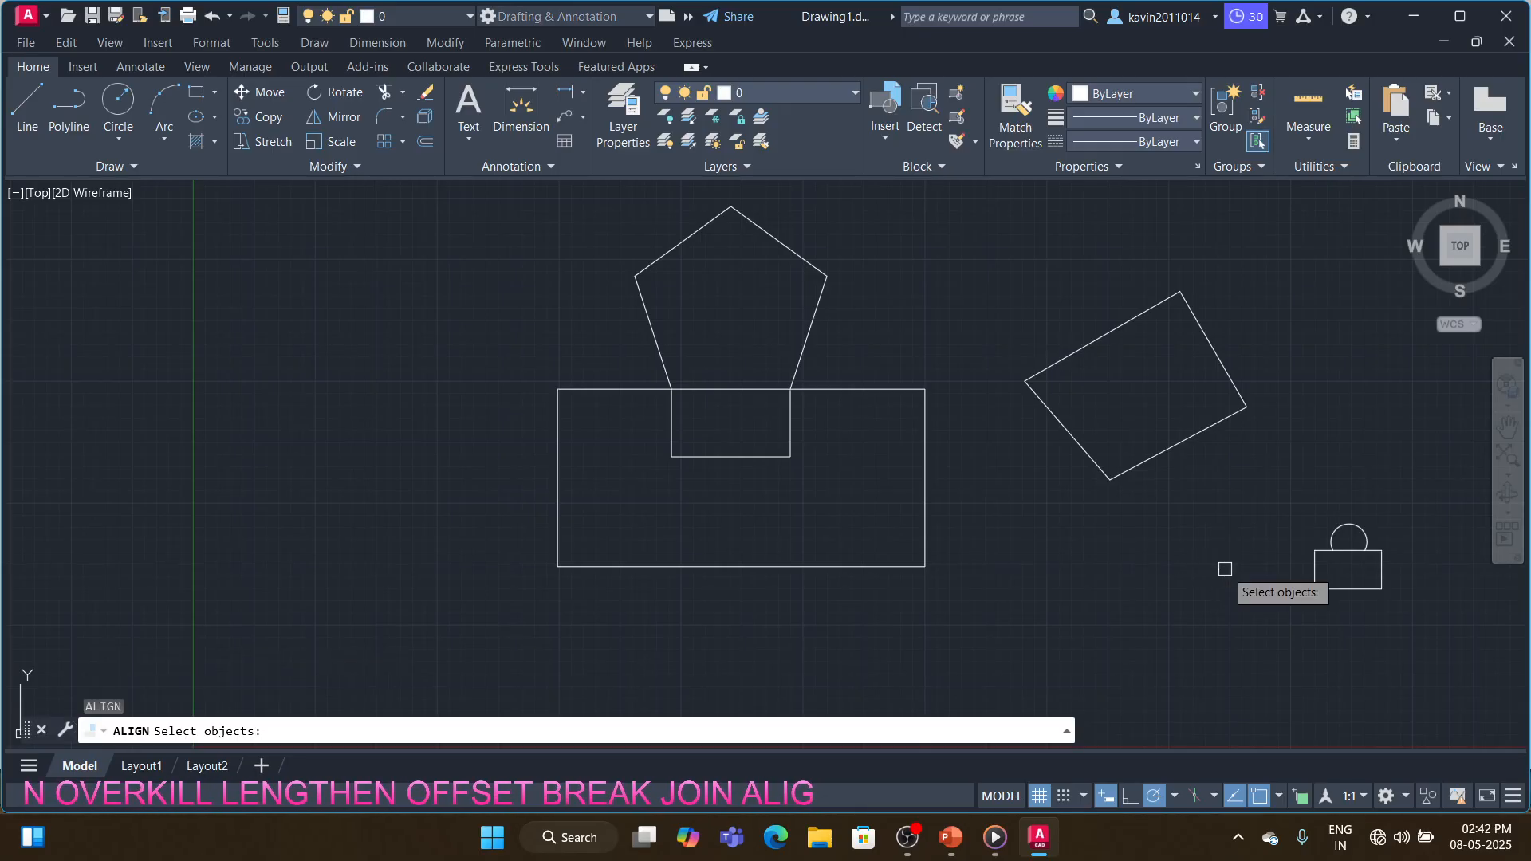
click(1393, 502)
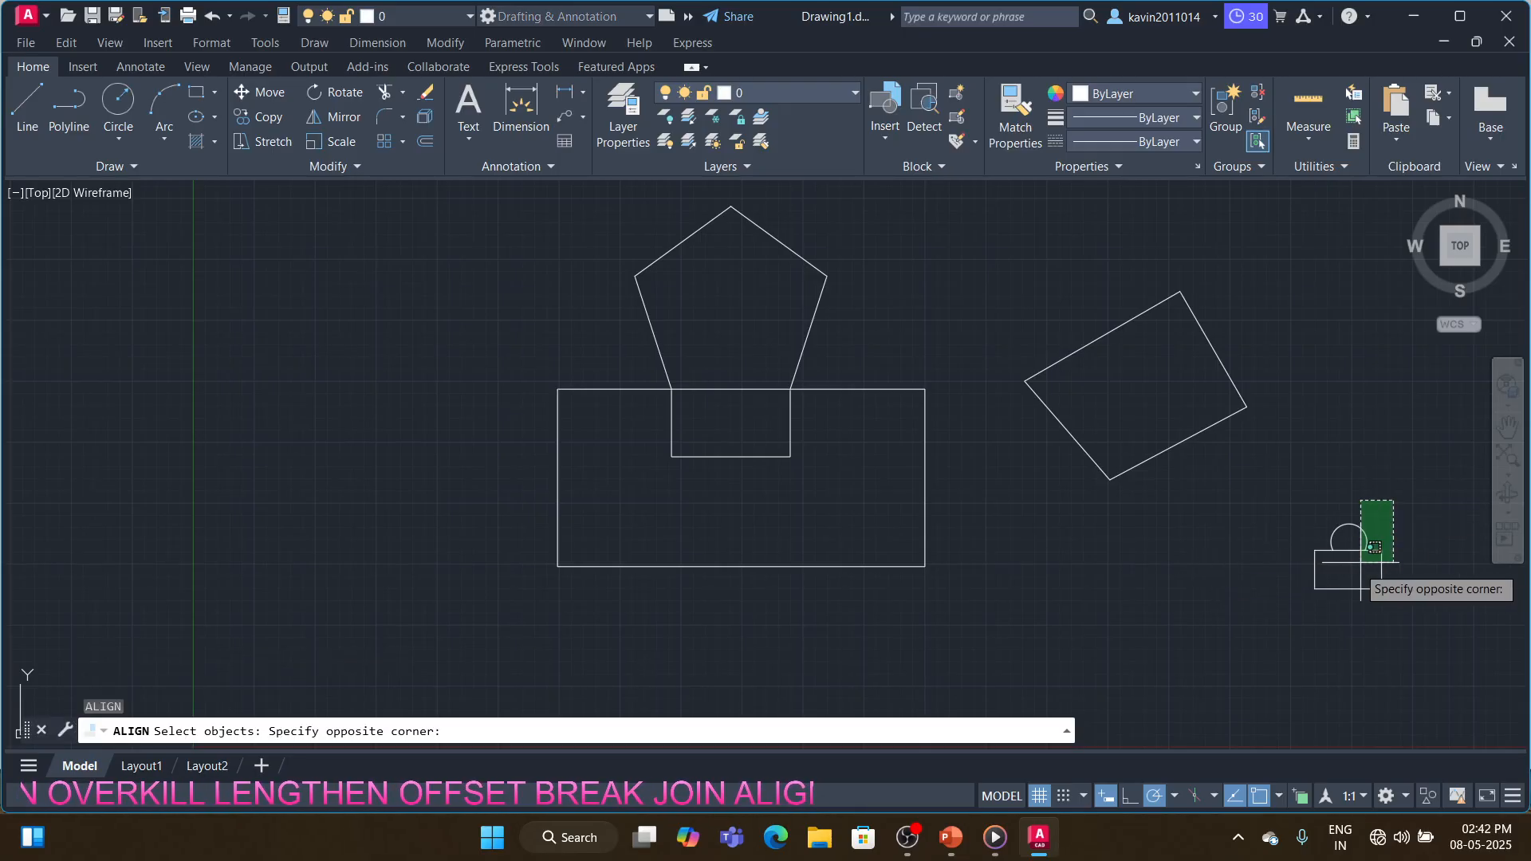
click(1277, 624)
key(Return)
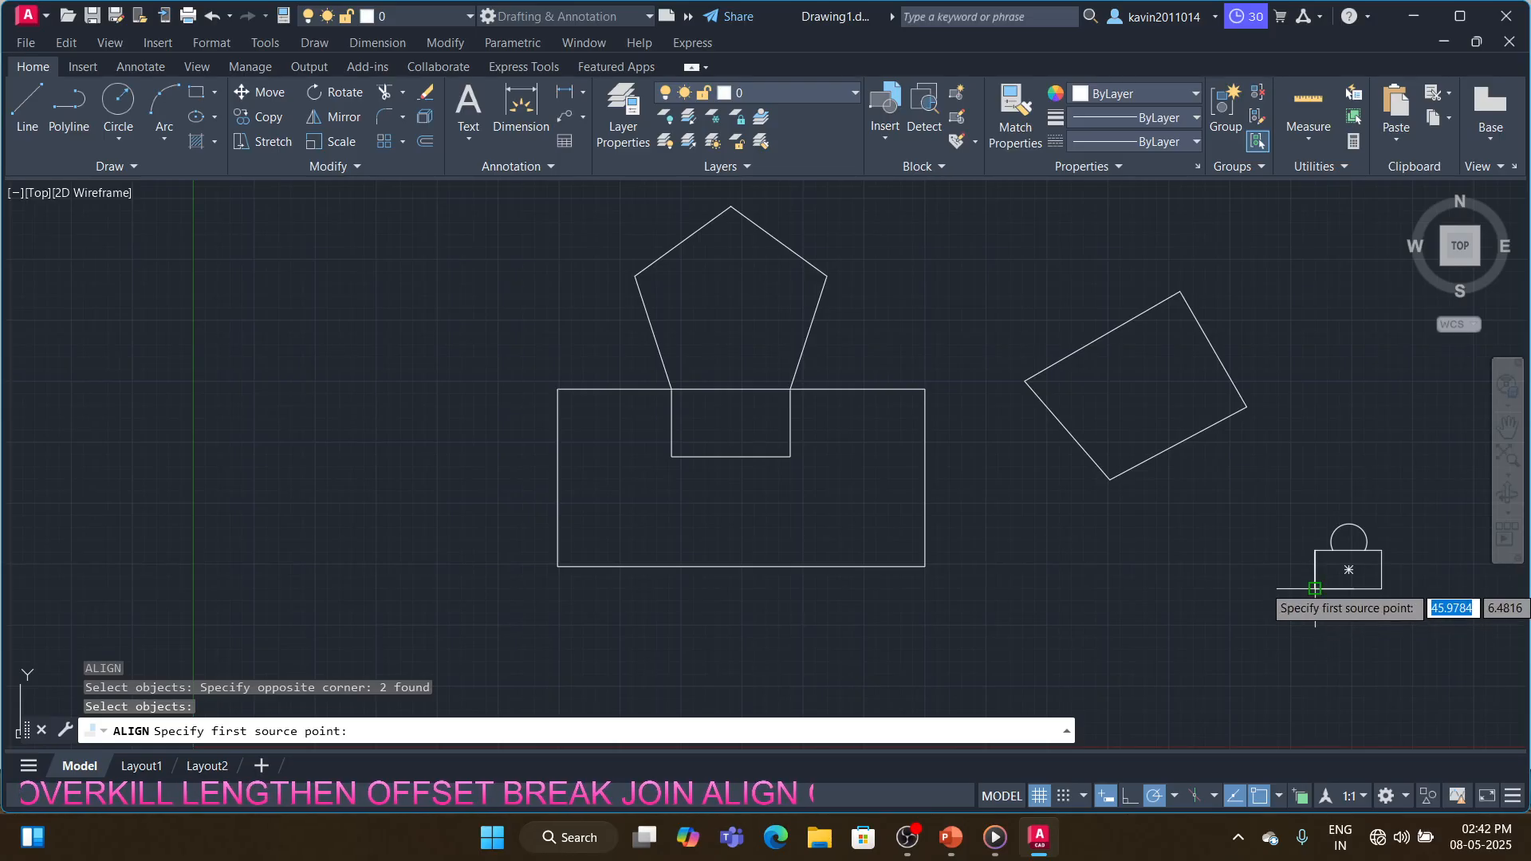
click(1315, 589)
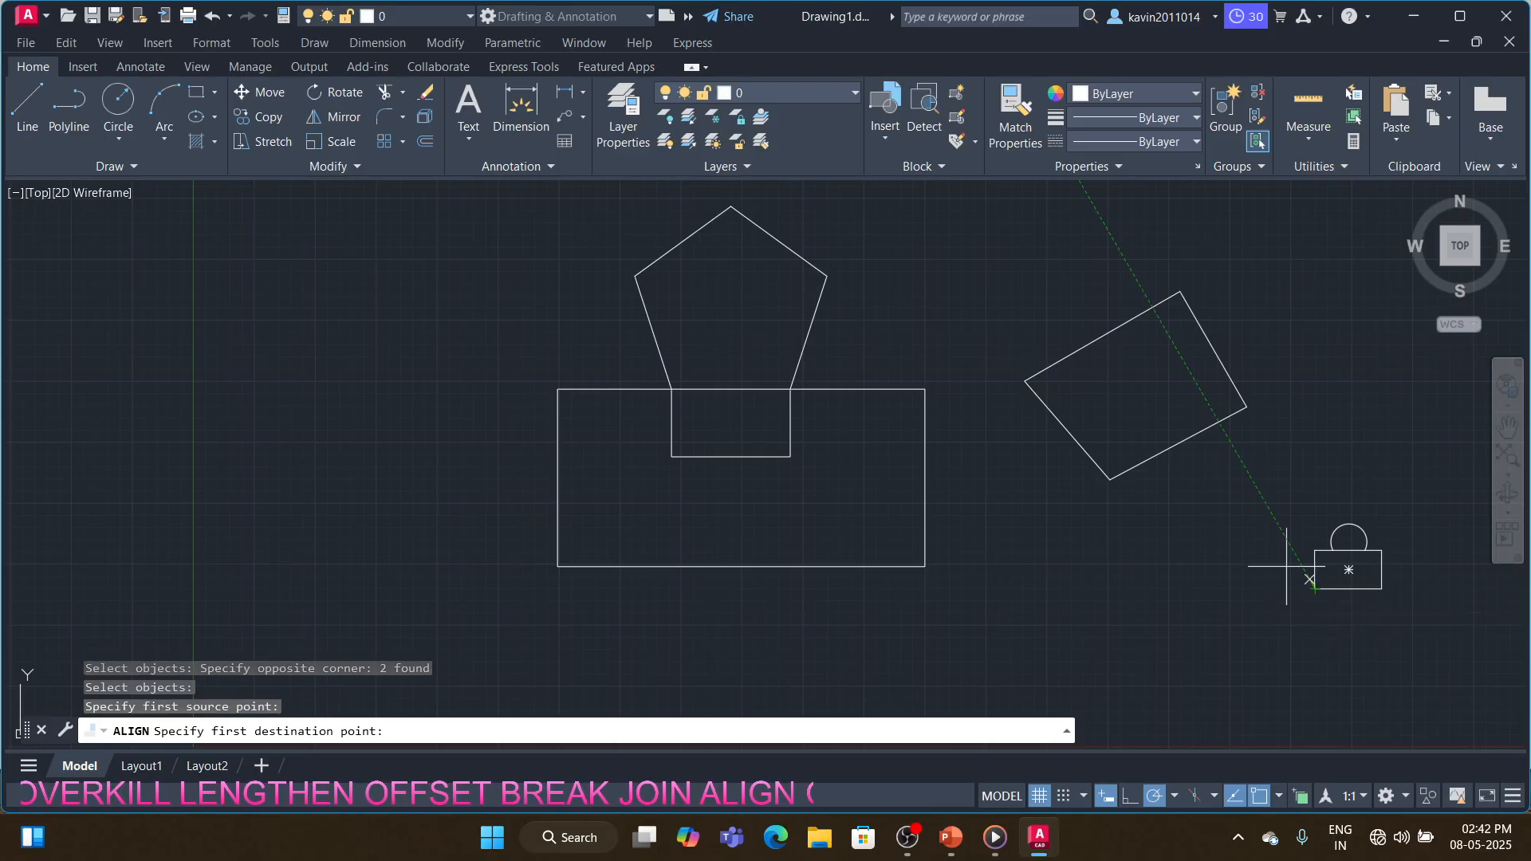
click(1068, 431)
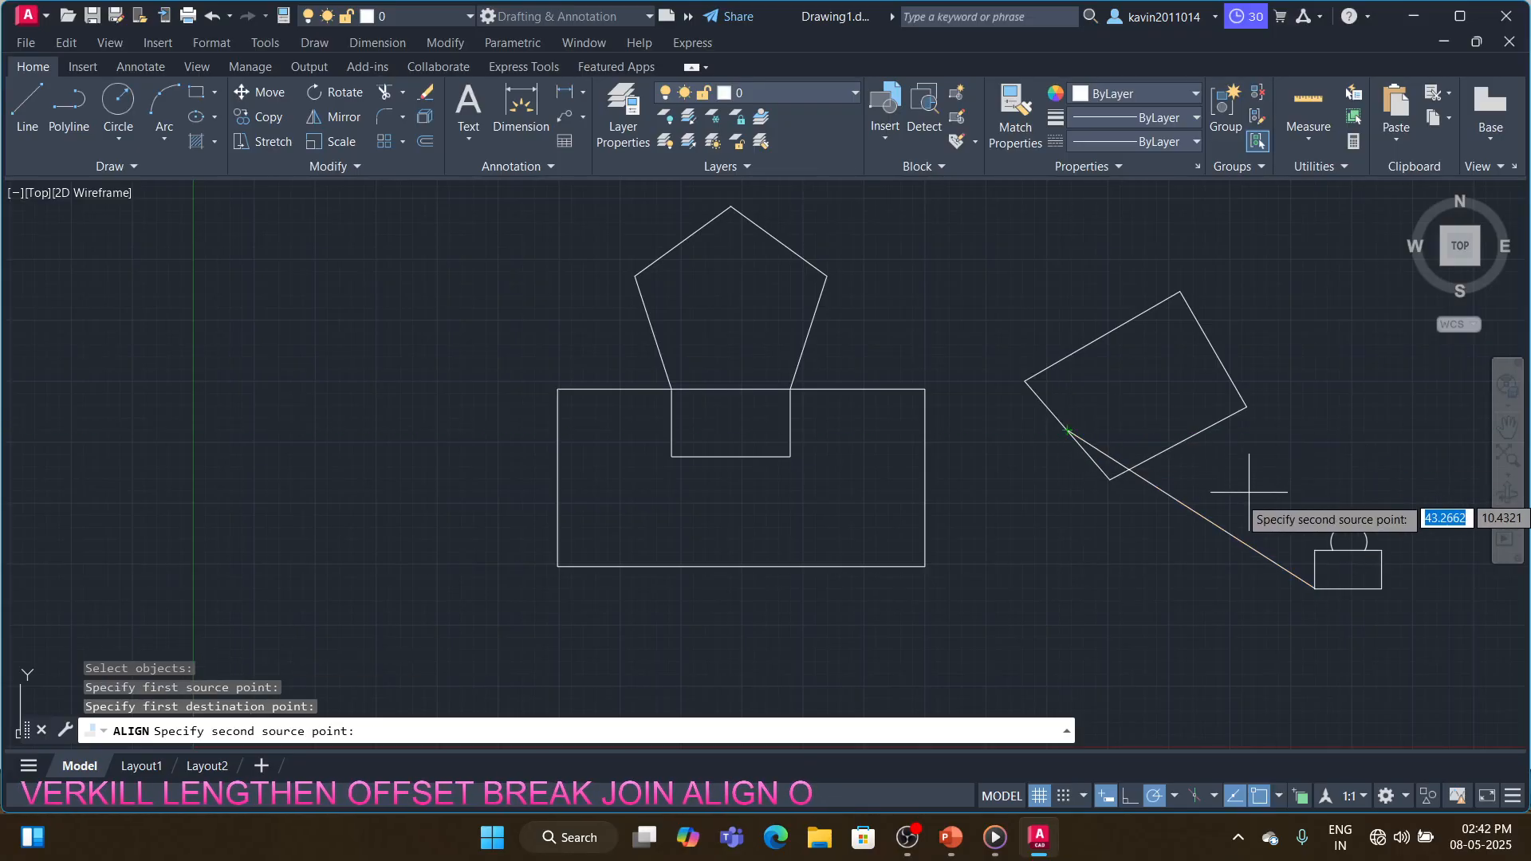
click(1383, 589)
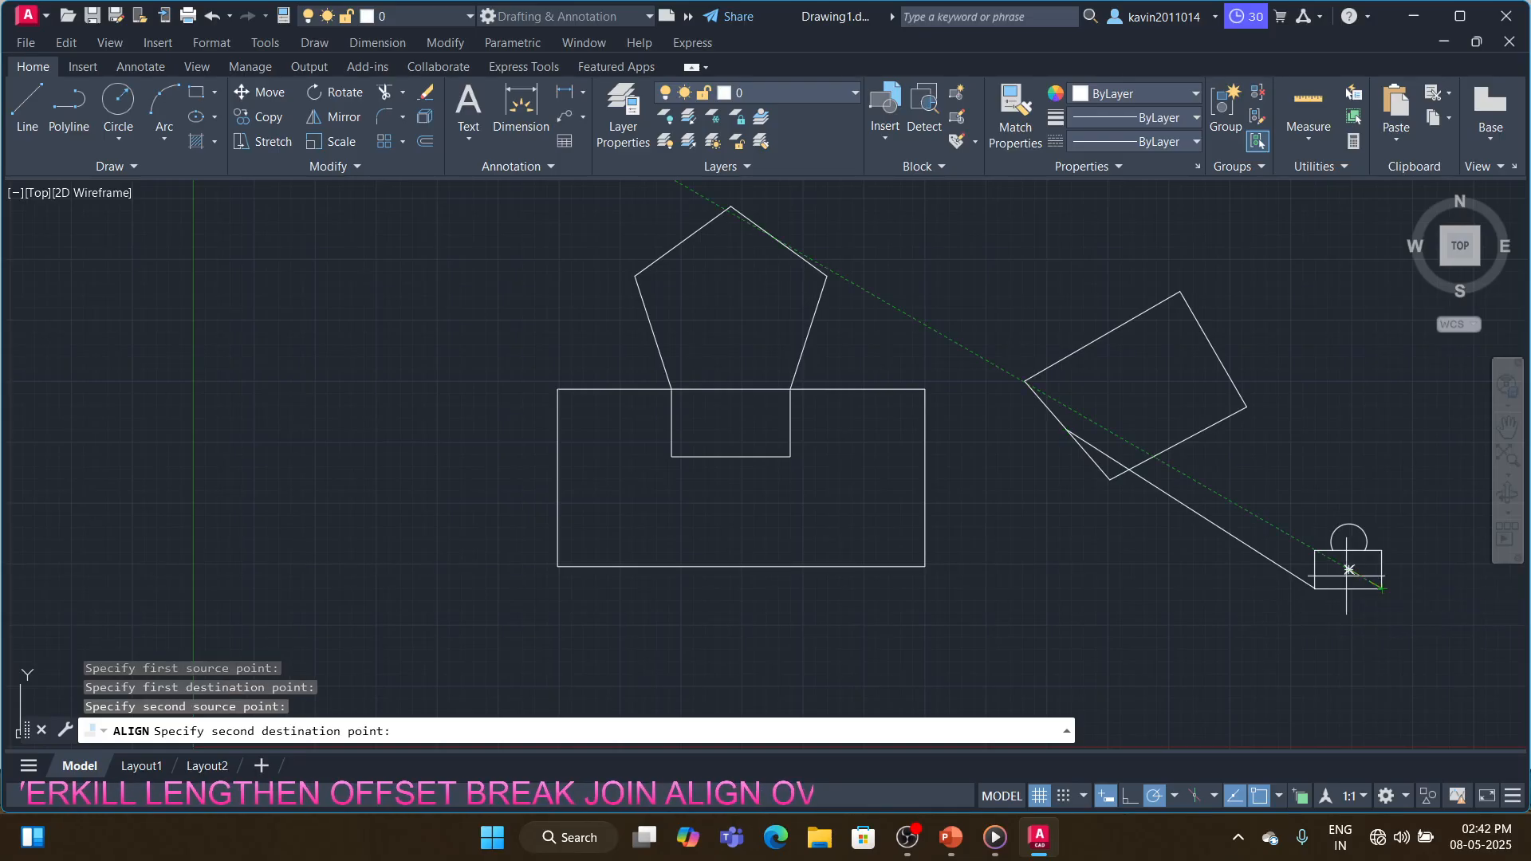
click(1110, 479)
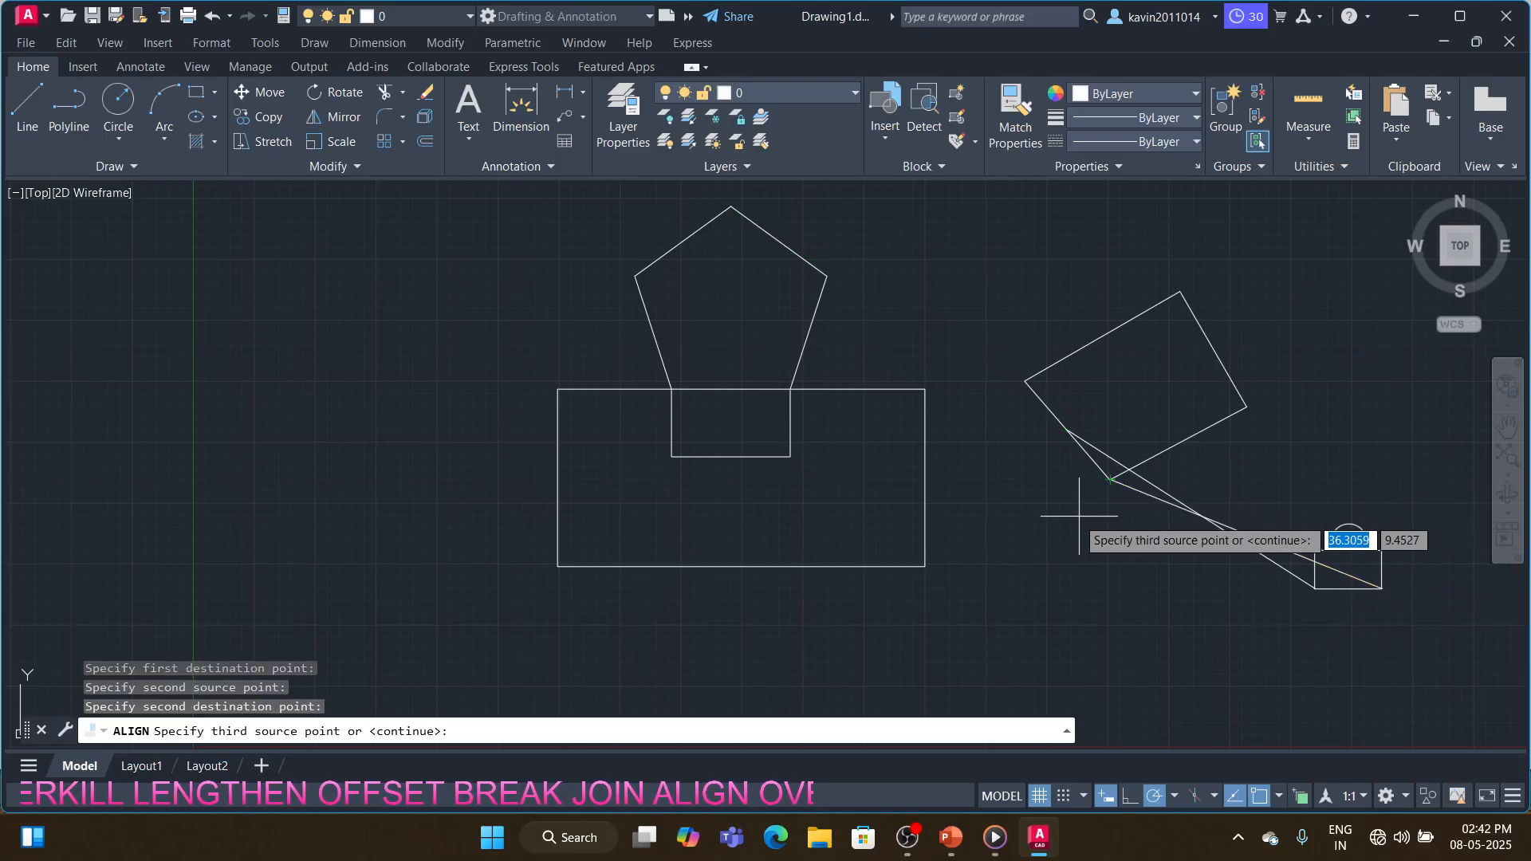
key(Return)
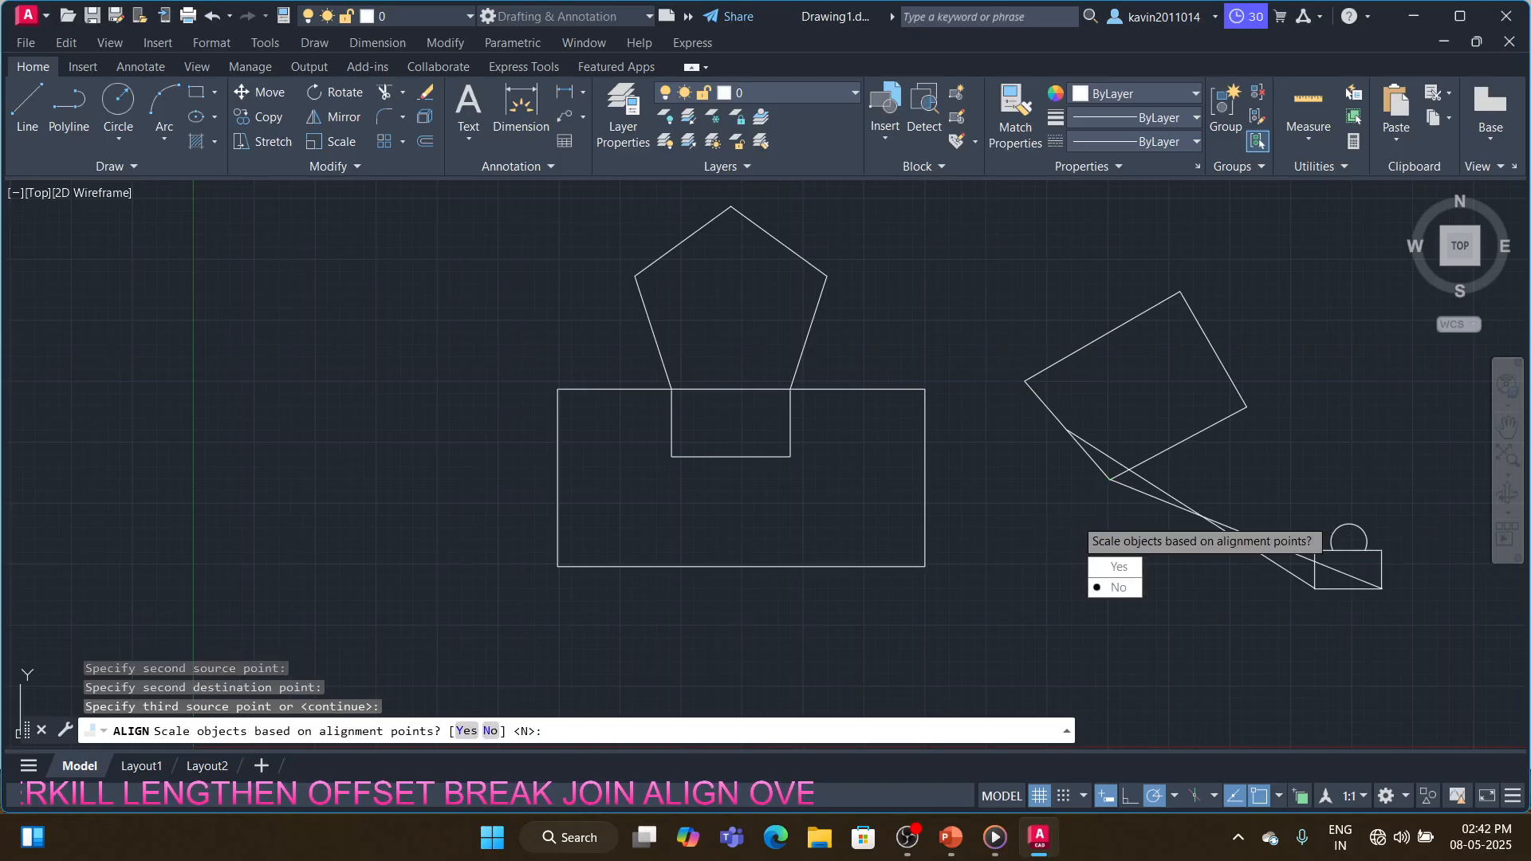
key(Down)
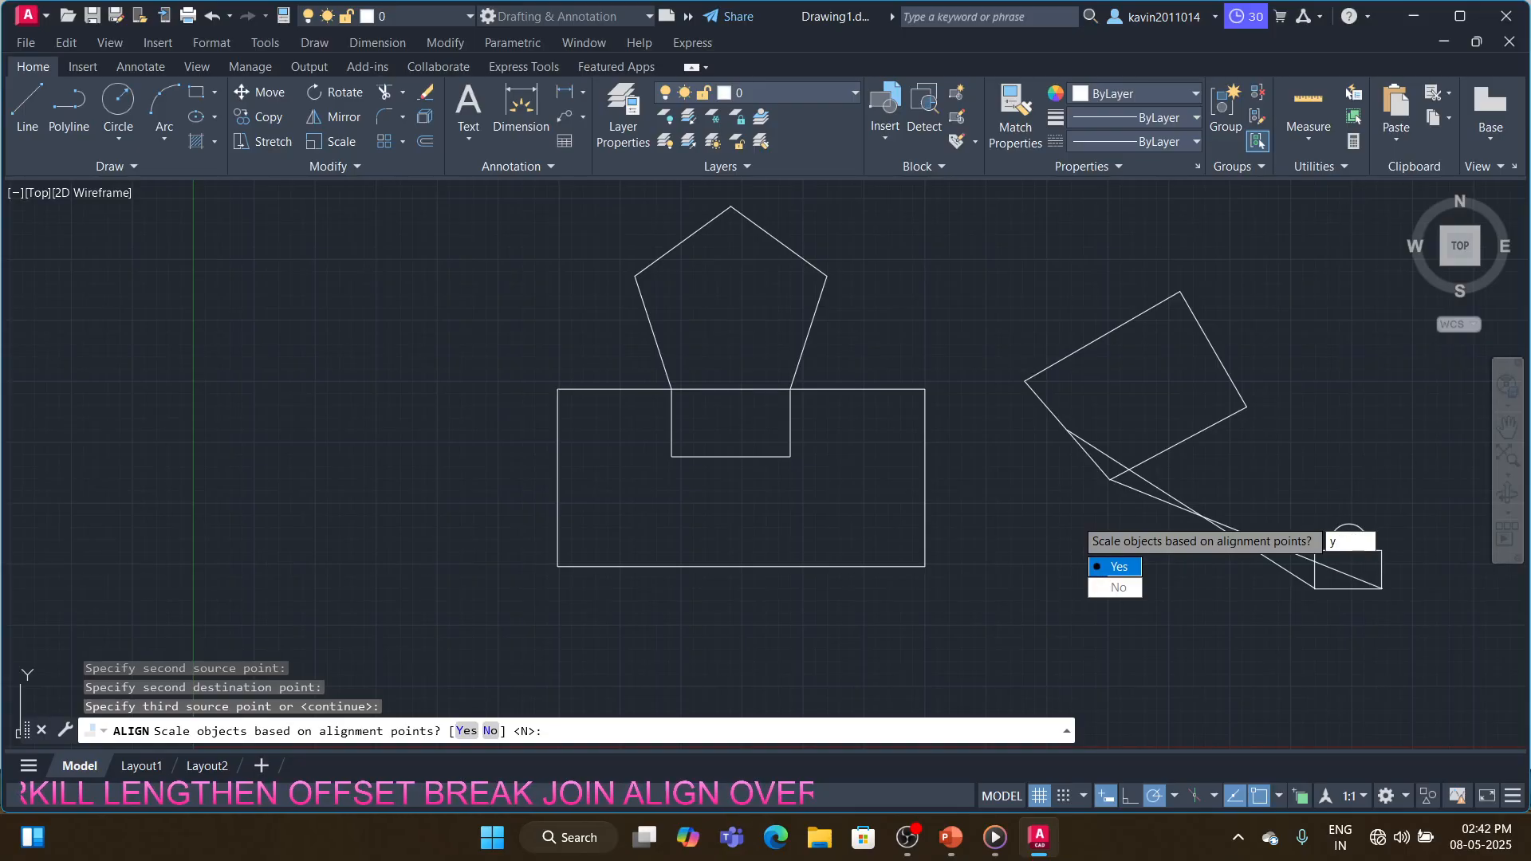
key(Return)
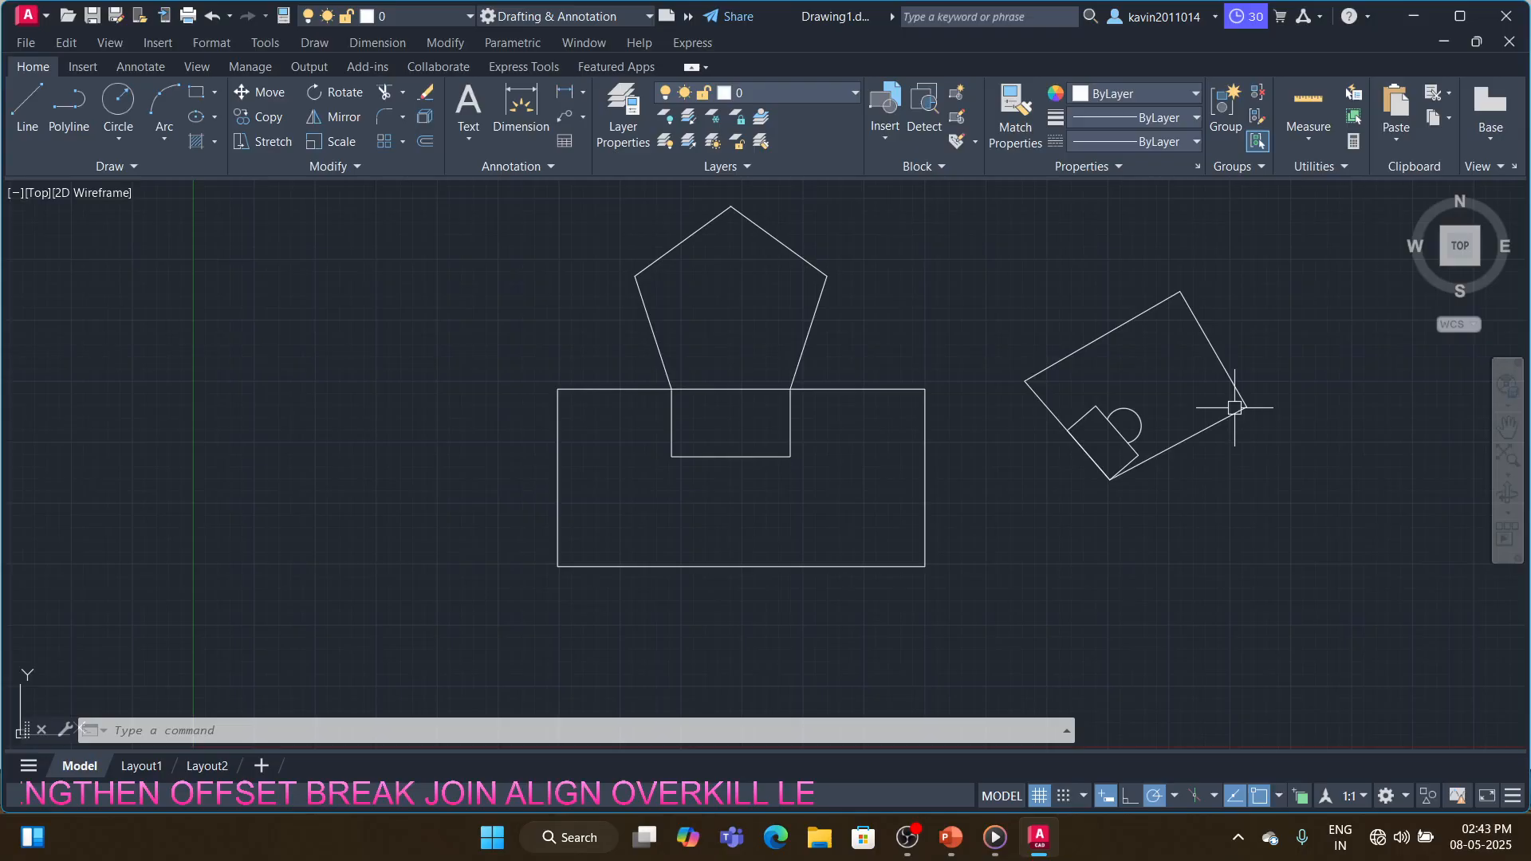
click(1154, 598)
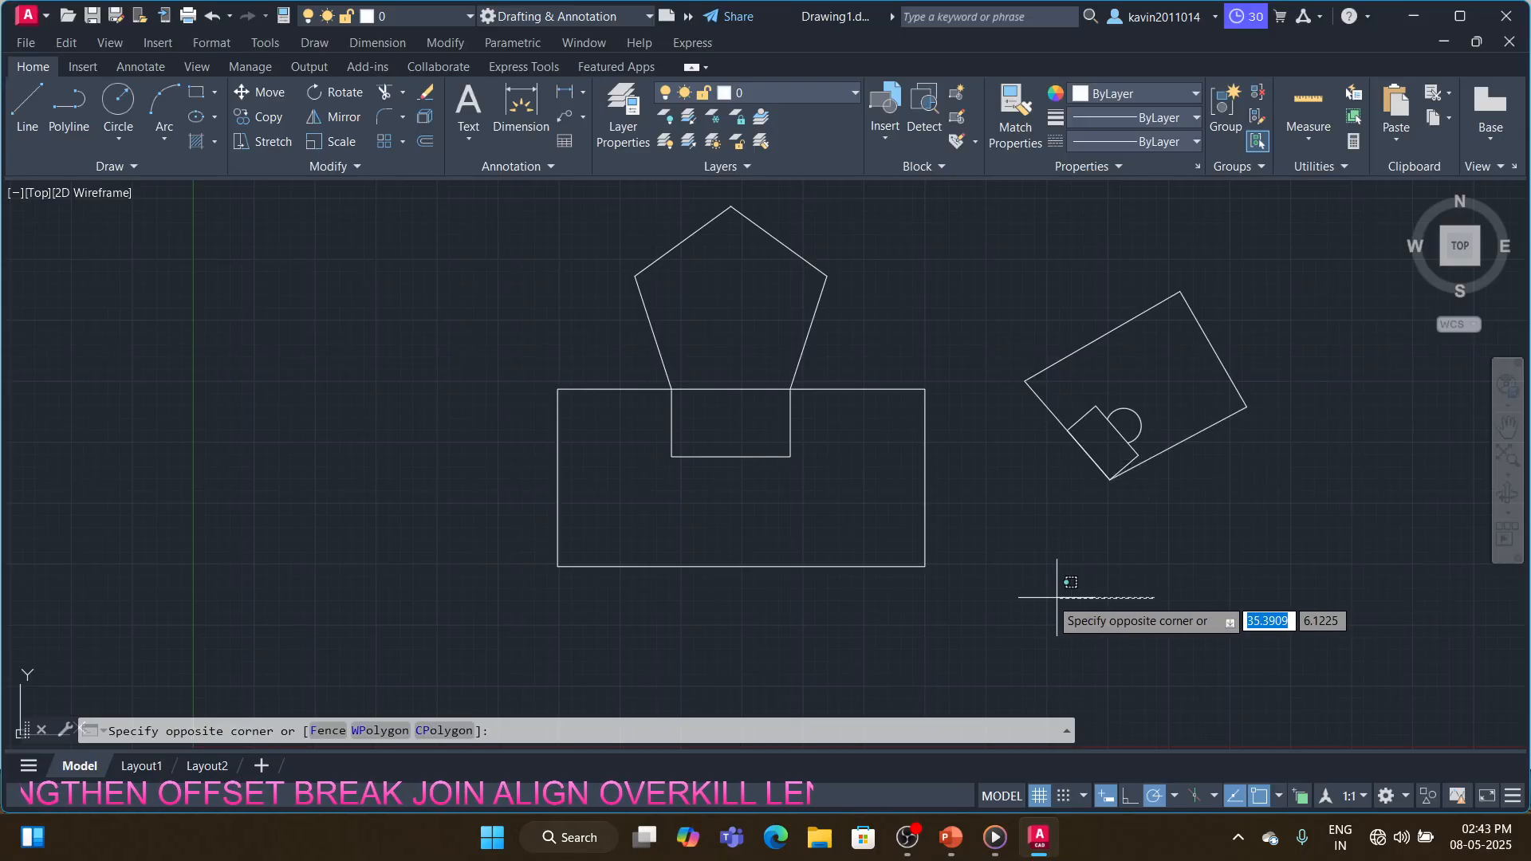
right_click(1141, 630)
right_click(1054, 607)
key(Escape)
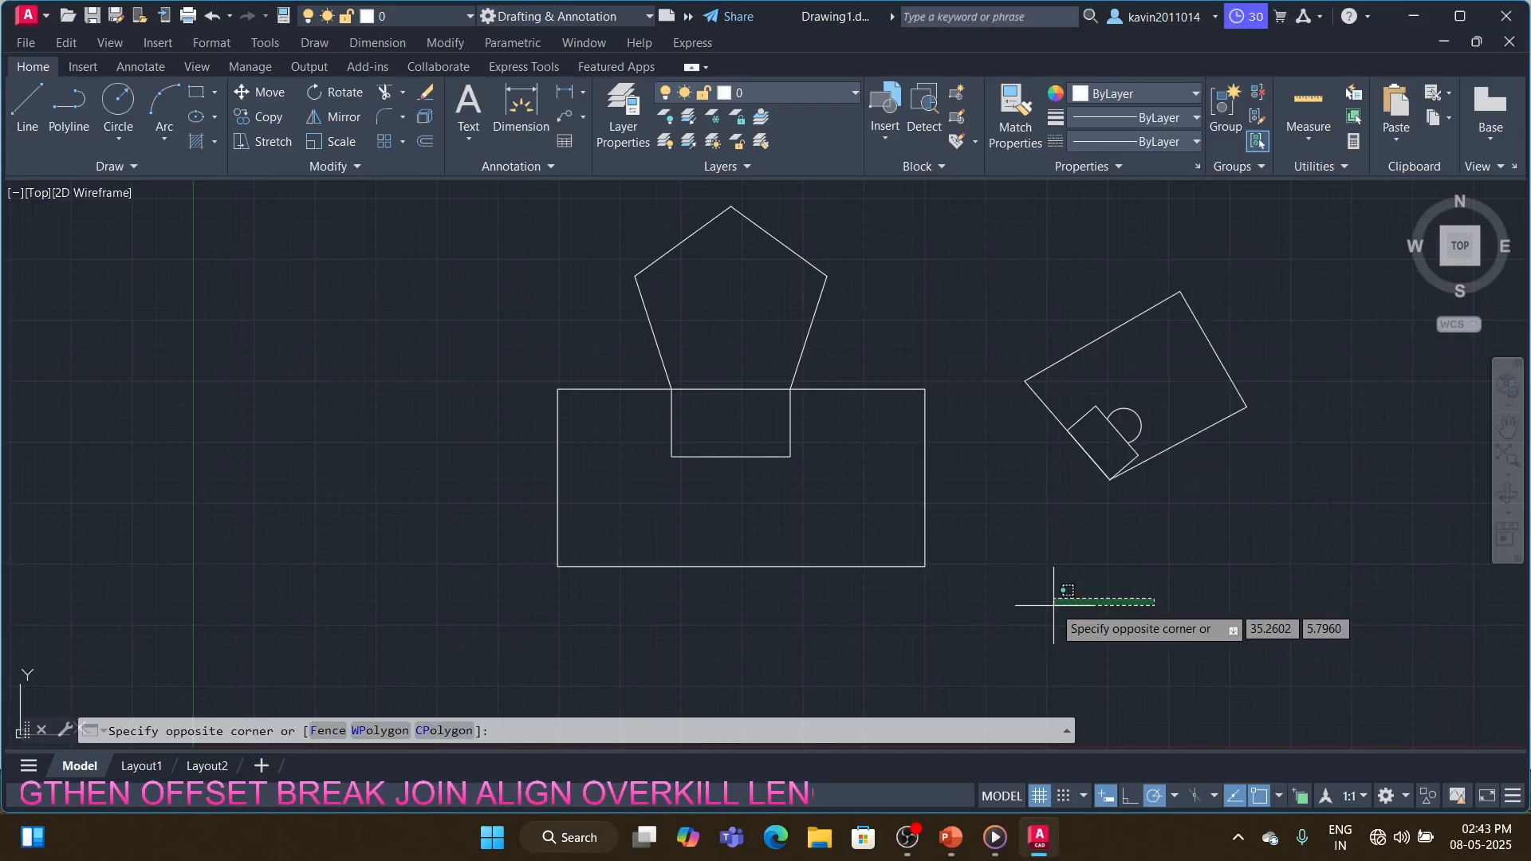
key(Escape)
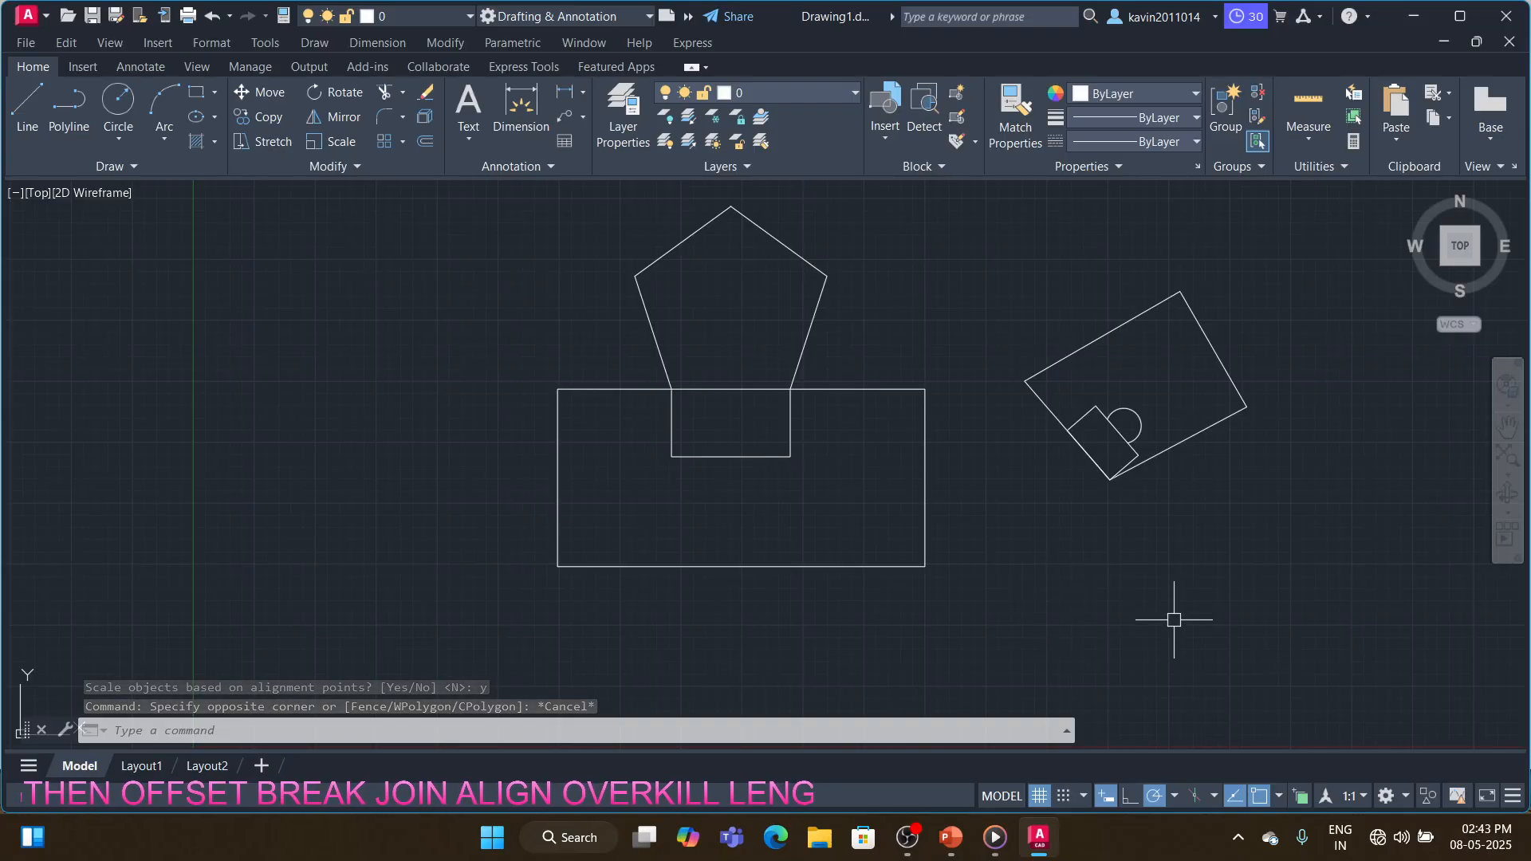
- Erase all objects in the drawing
text(e)
key(Return)
text(all)
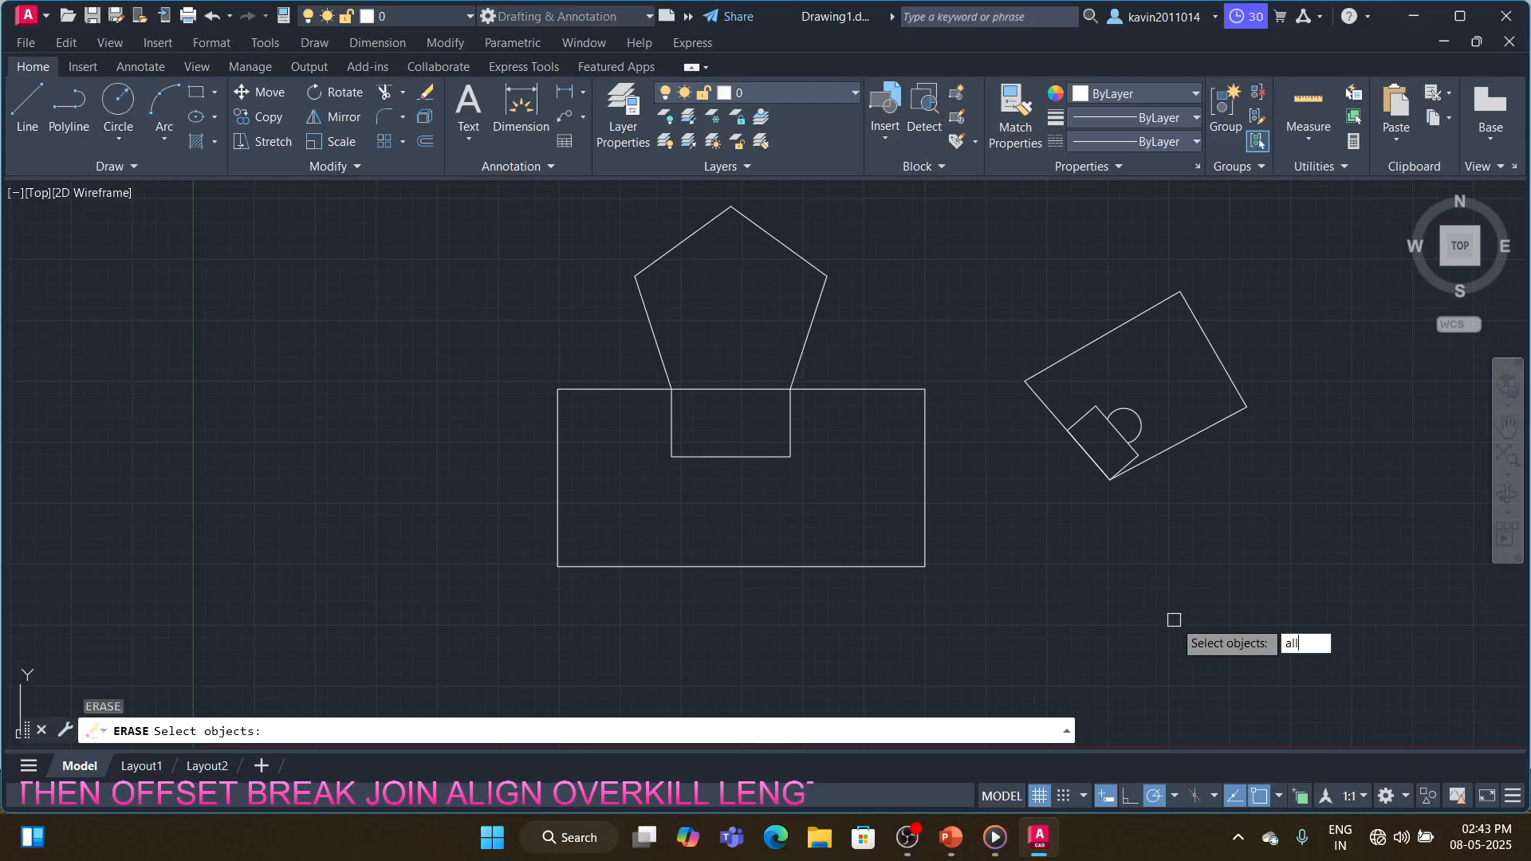
key(Return)
key(Return)
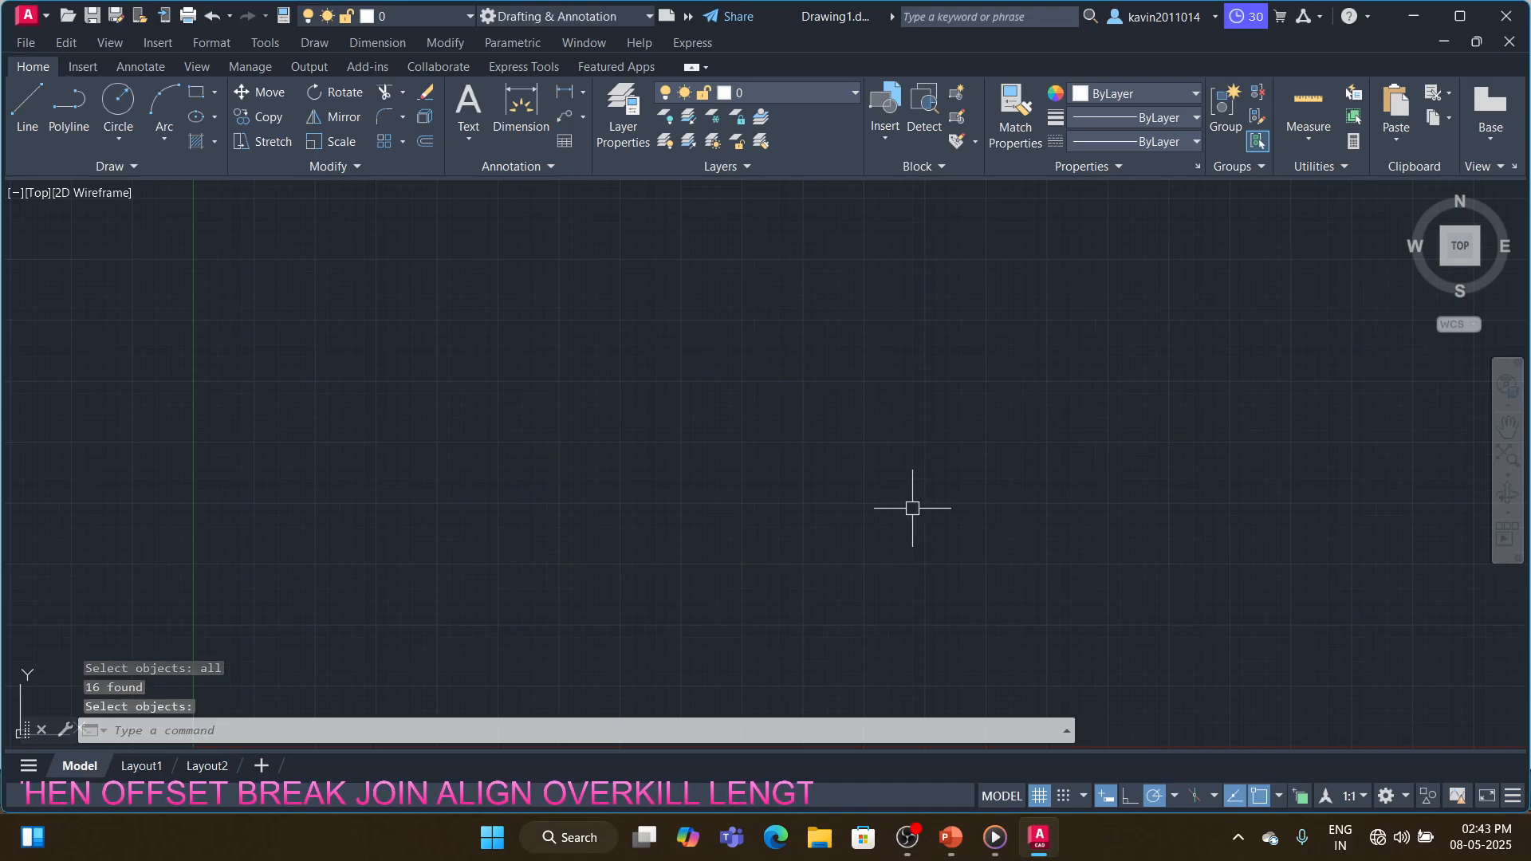
- Draw an L-shaped outline from straight lines, with a left side about 7 units high and a lower step on the right
text(l)
key(Return)
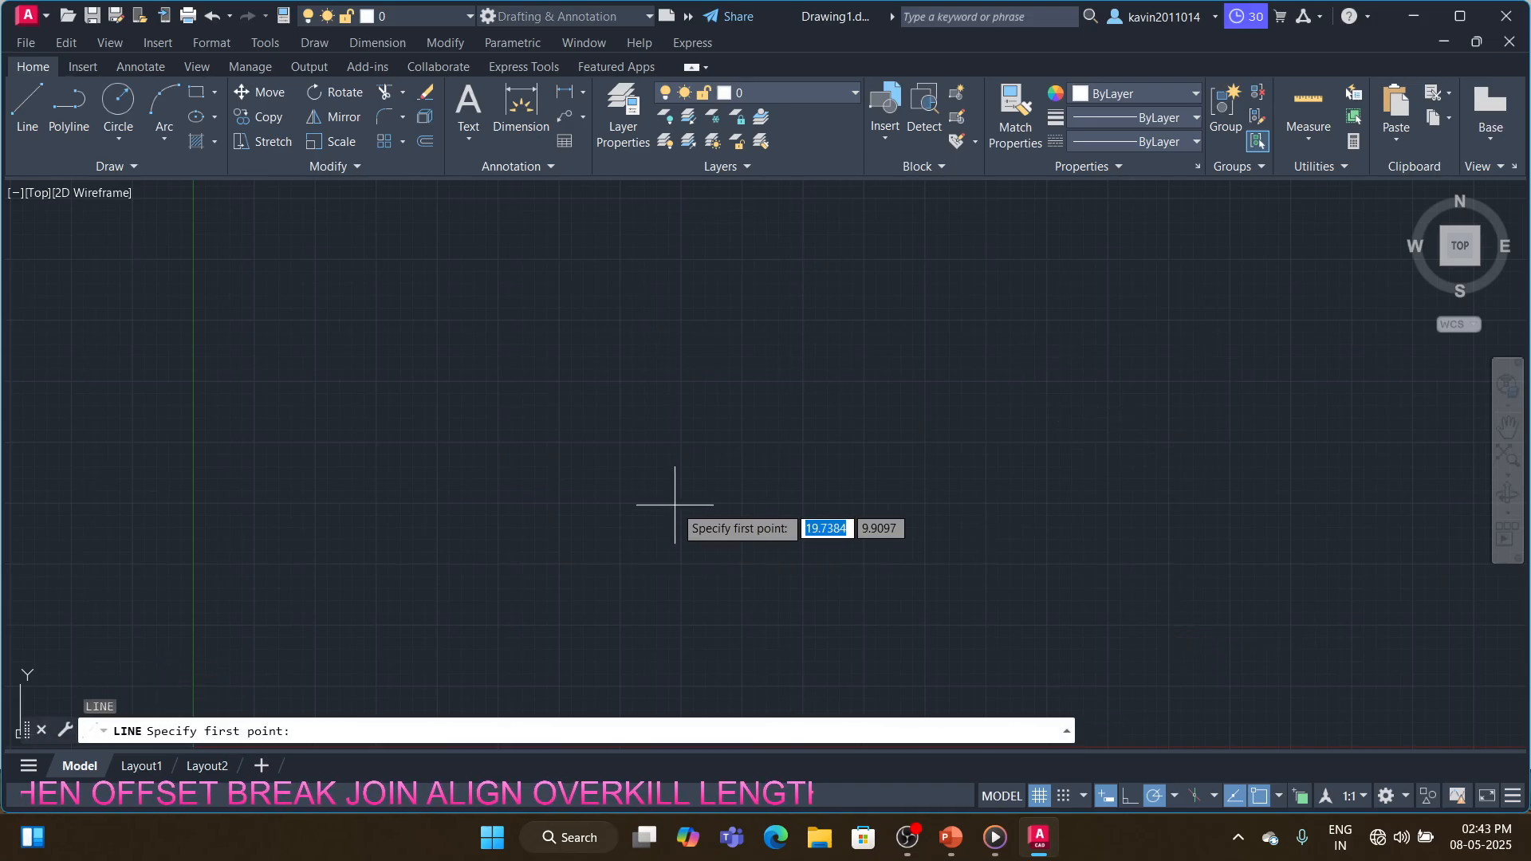
click(675, 558)
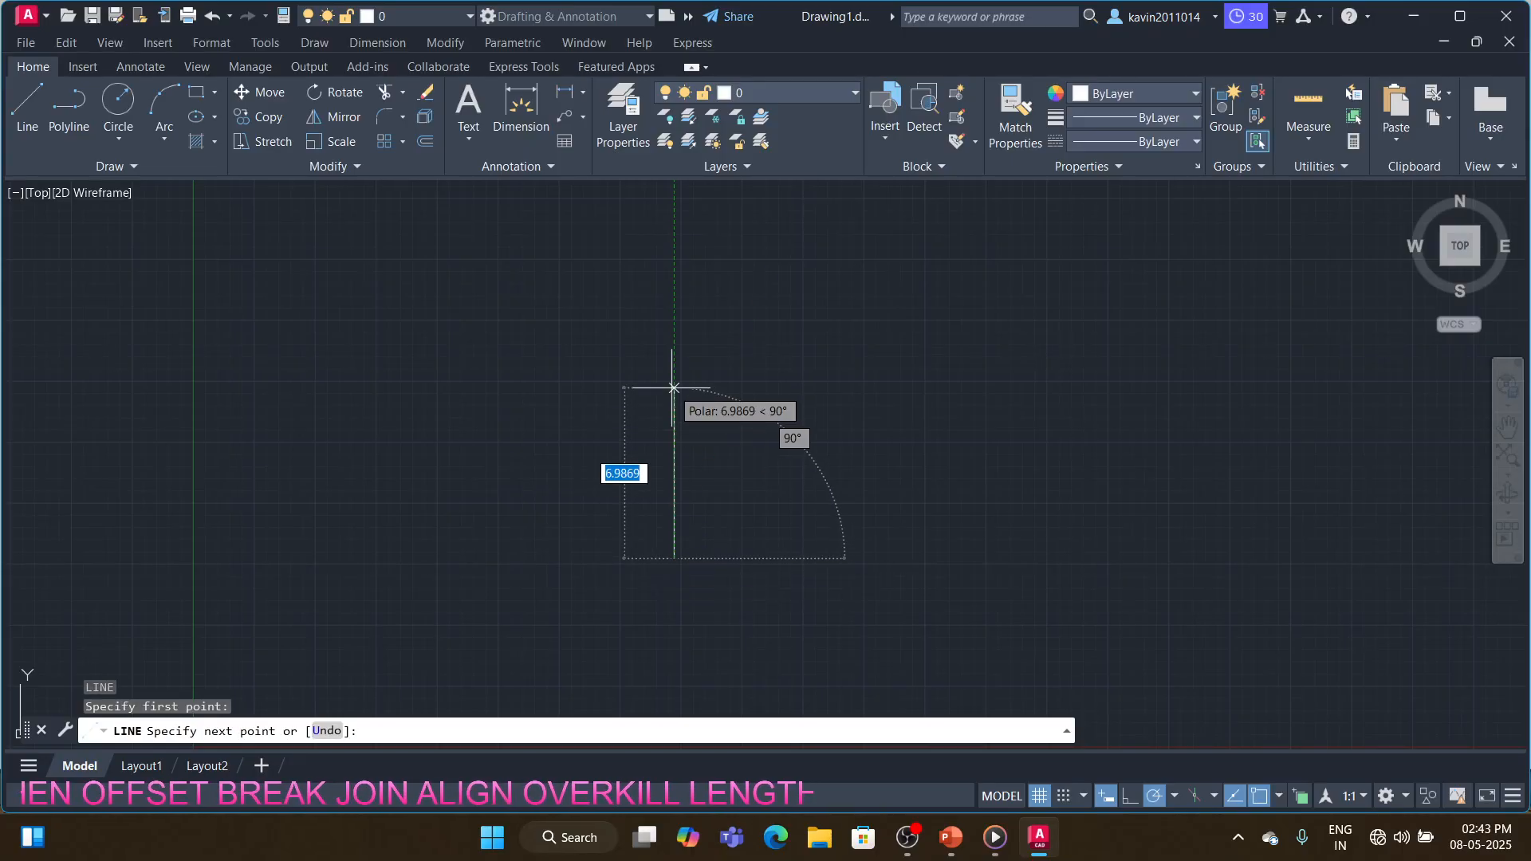
click(675, 388)
click(741, 388)
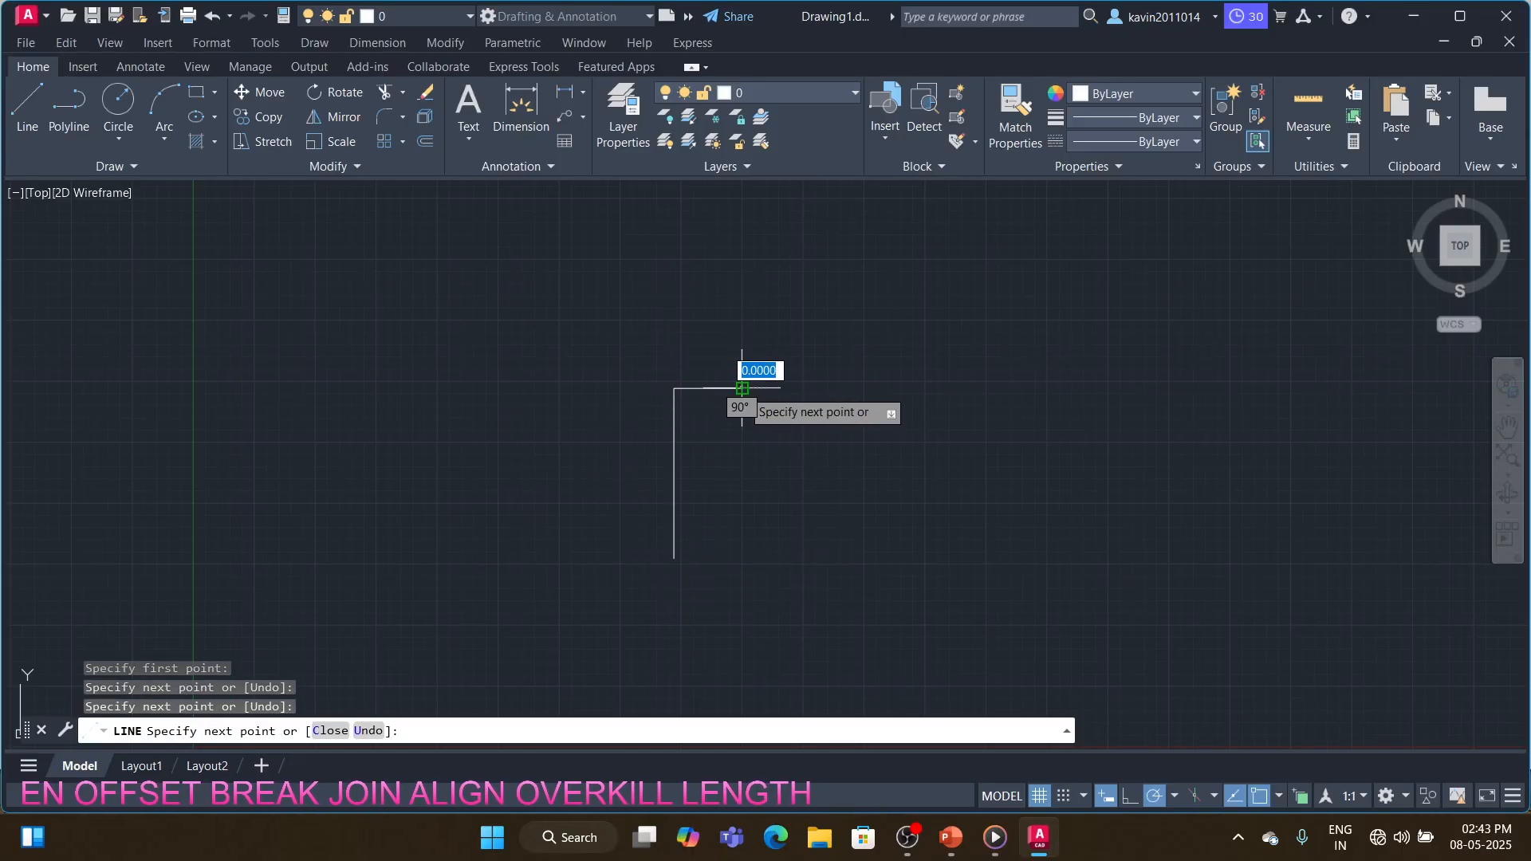
click(742, 475)
click(858, 474)
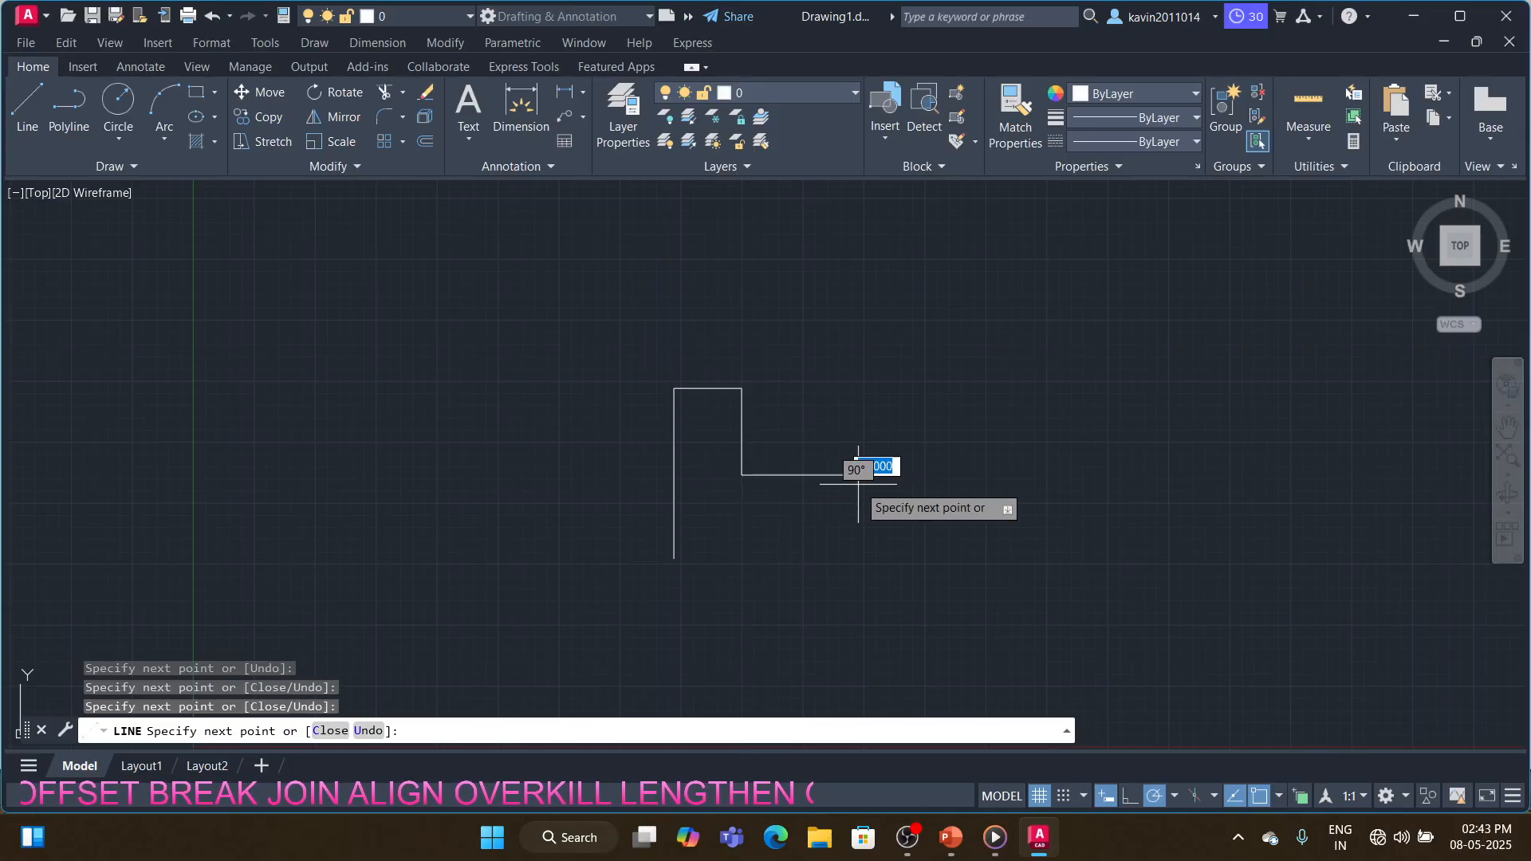
click(858, 549)
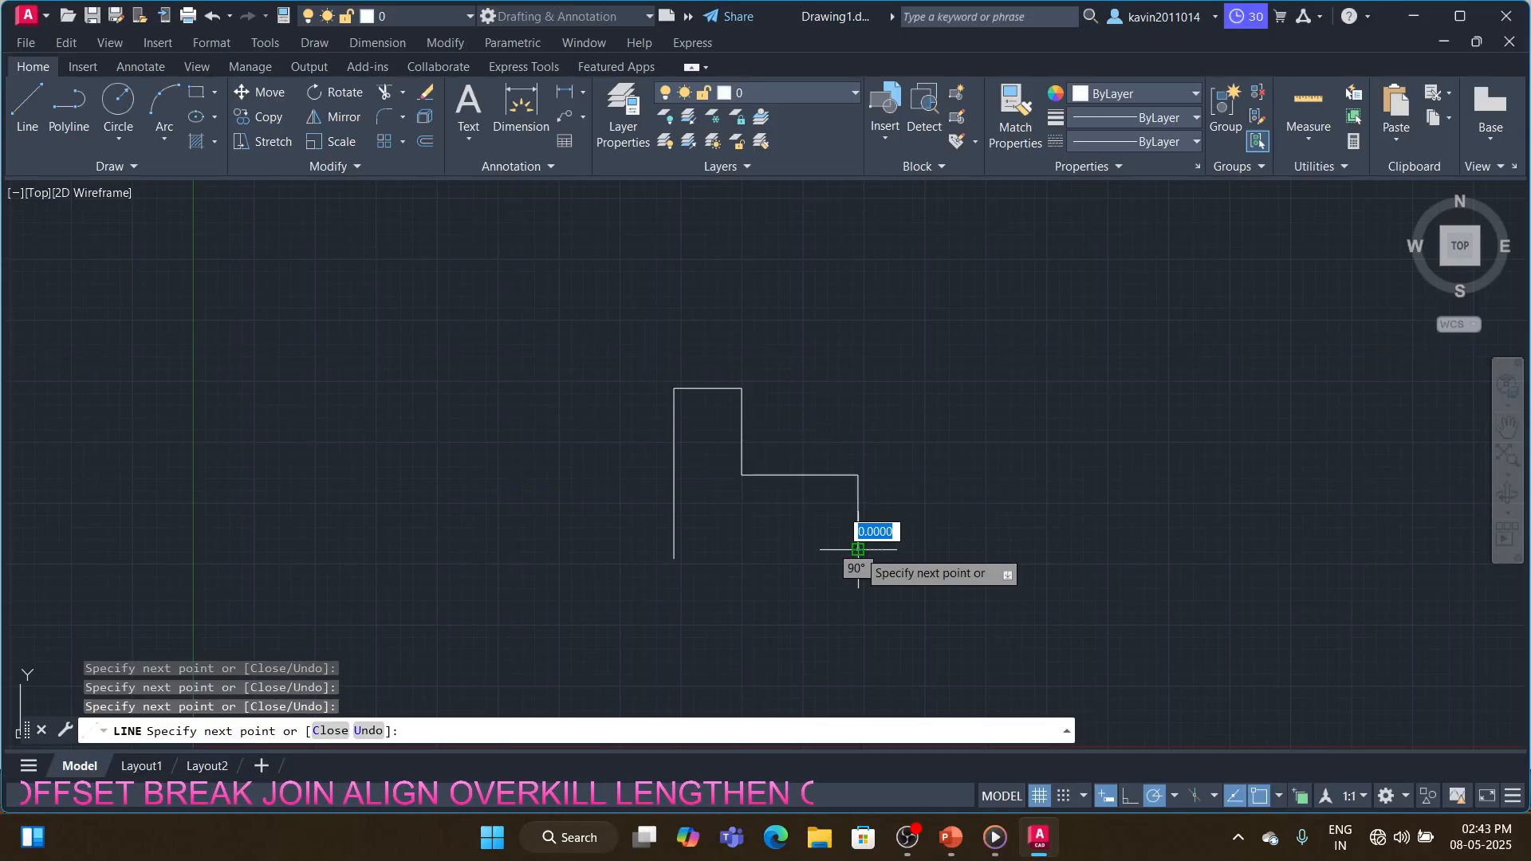
click(672, 550)
key(Return)
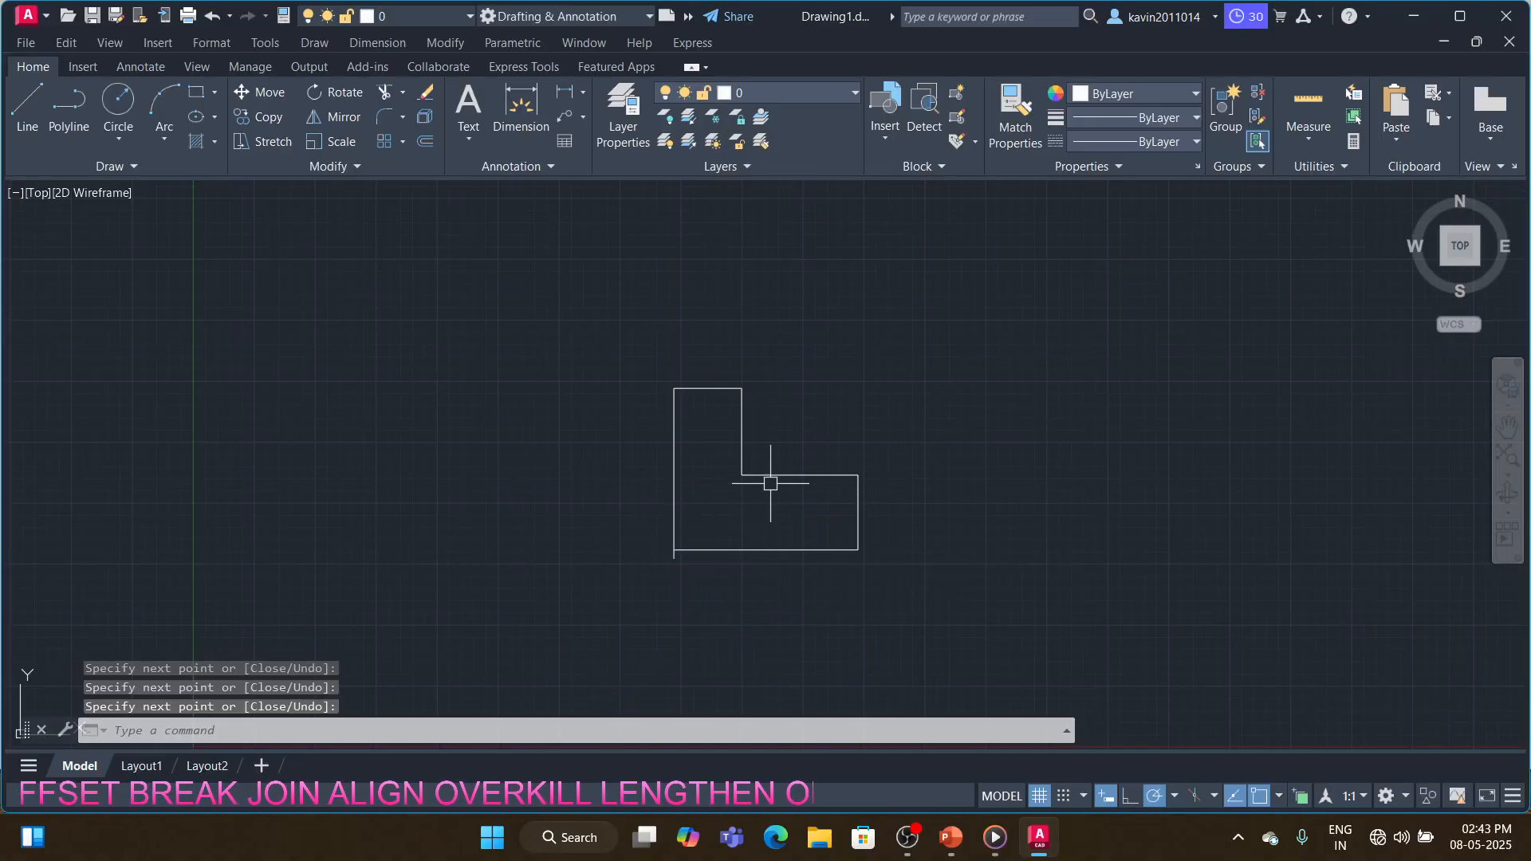
- Draw lines forming a tower about 4.2 units high on the lower step, continuing over the outline's right edge to its bottom corner
key(Return)
click(800, 475)
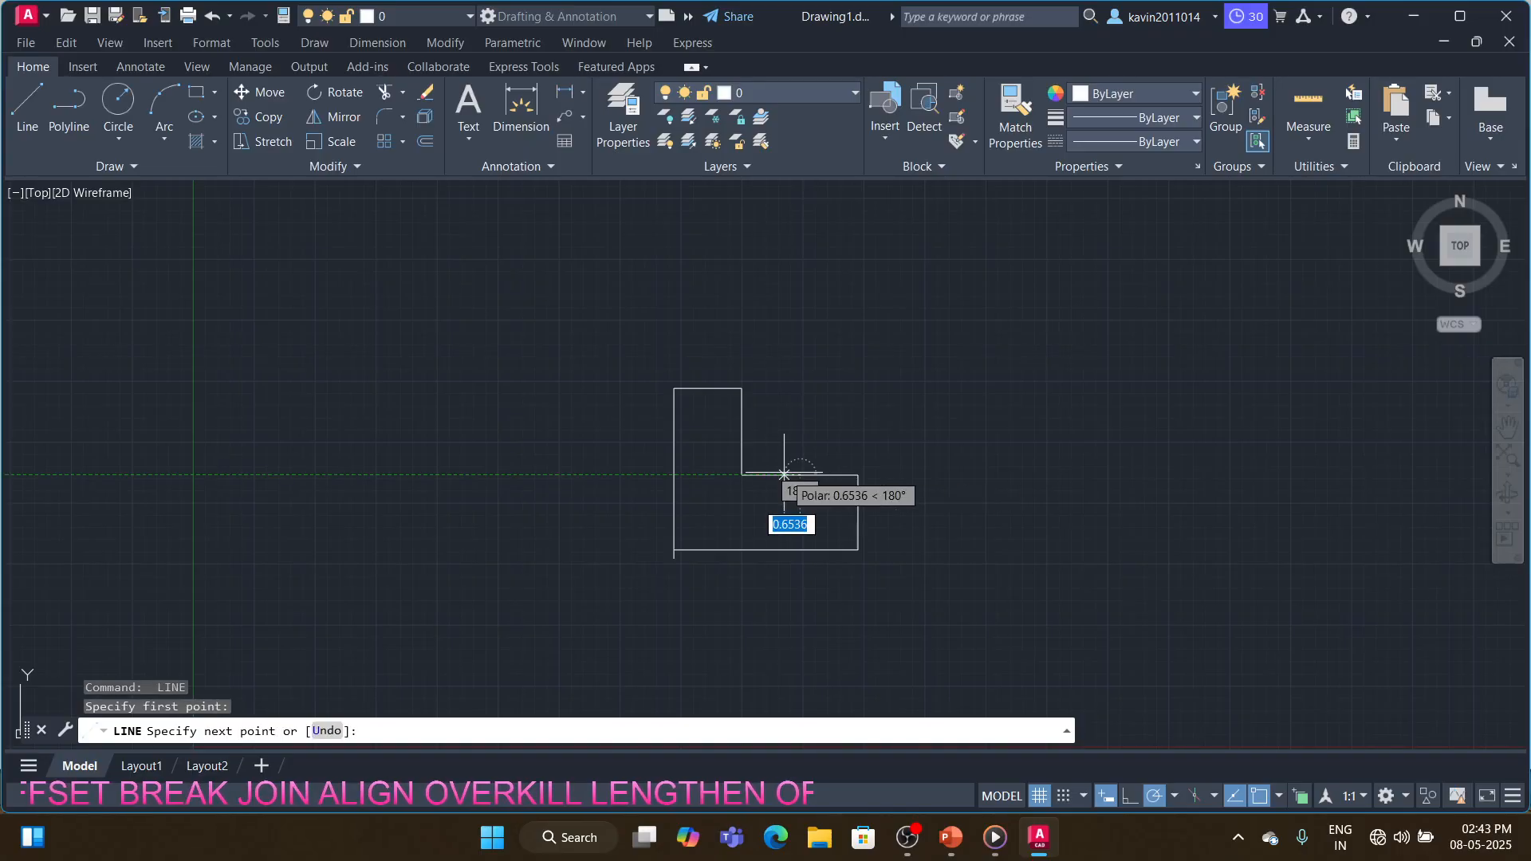
click(800, 372)
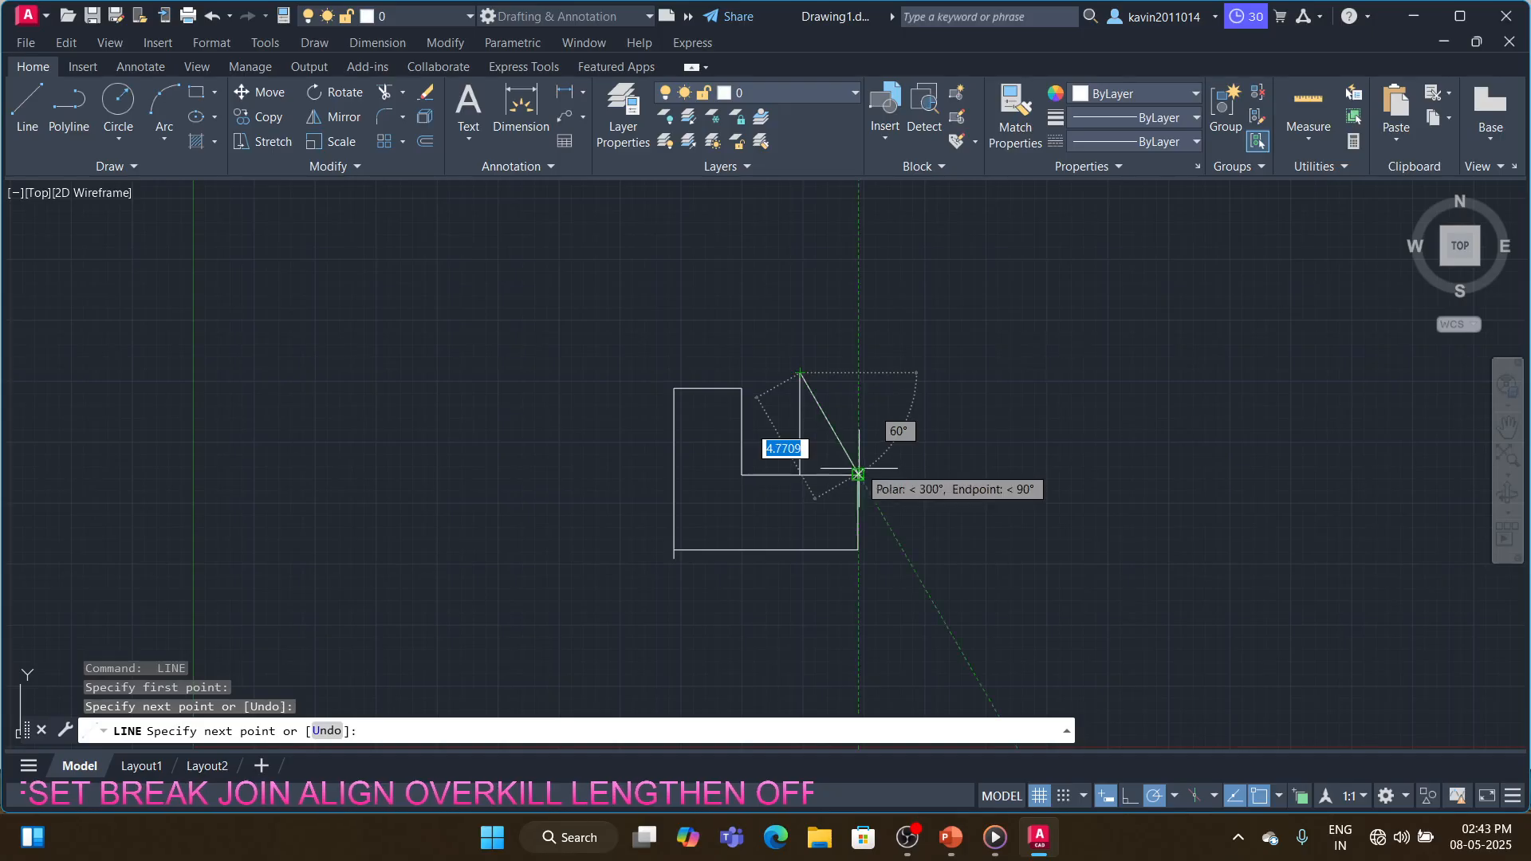
click(858, 372)
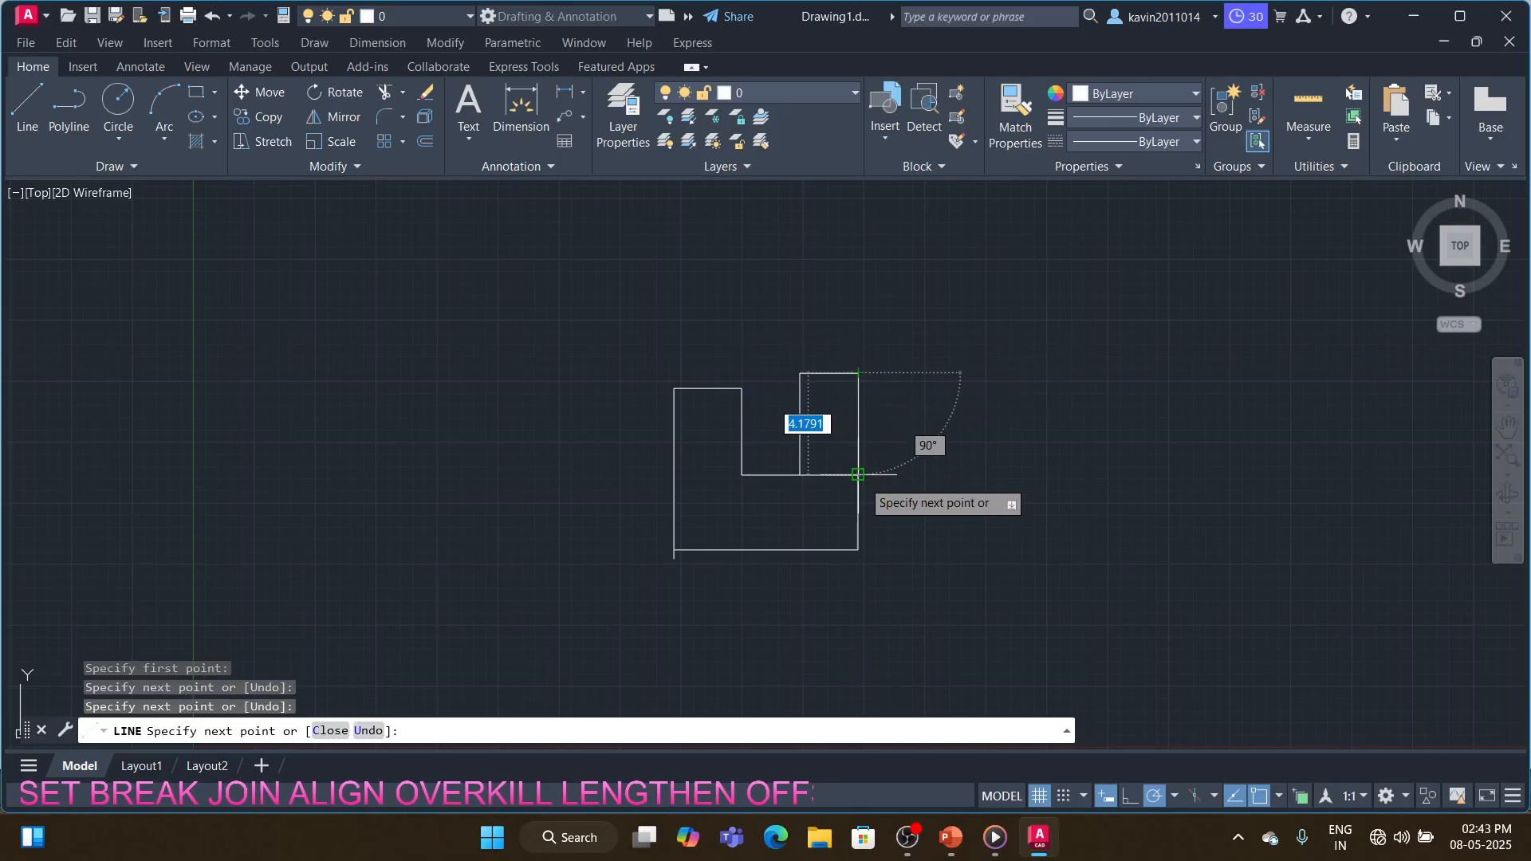
click(858, 474)
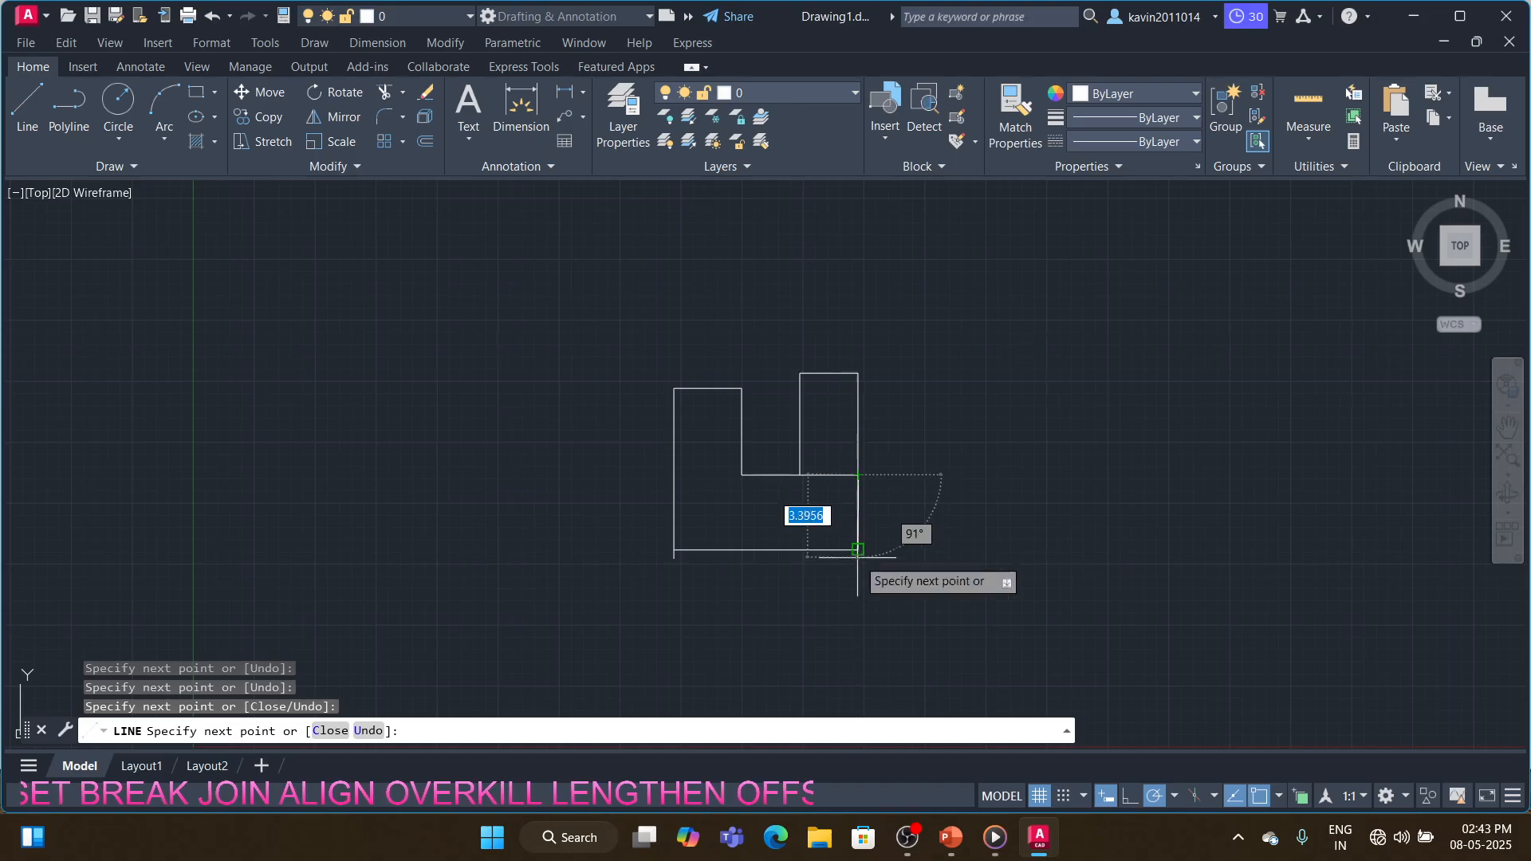
click(859, 549)
- Extend the base line to the right by about 2.5 units and draw a small four-sided box at its end
right_click(919, 550)
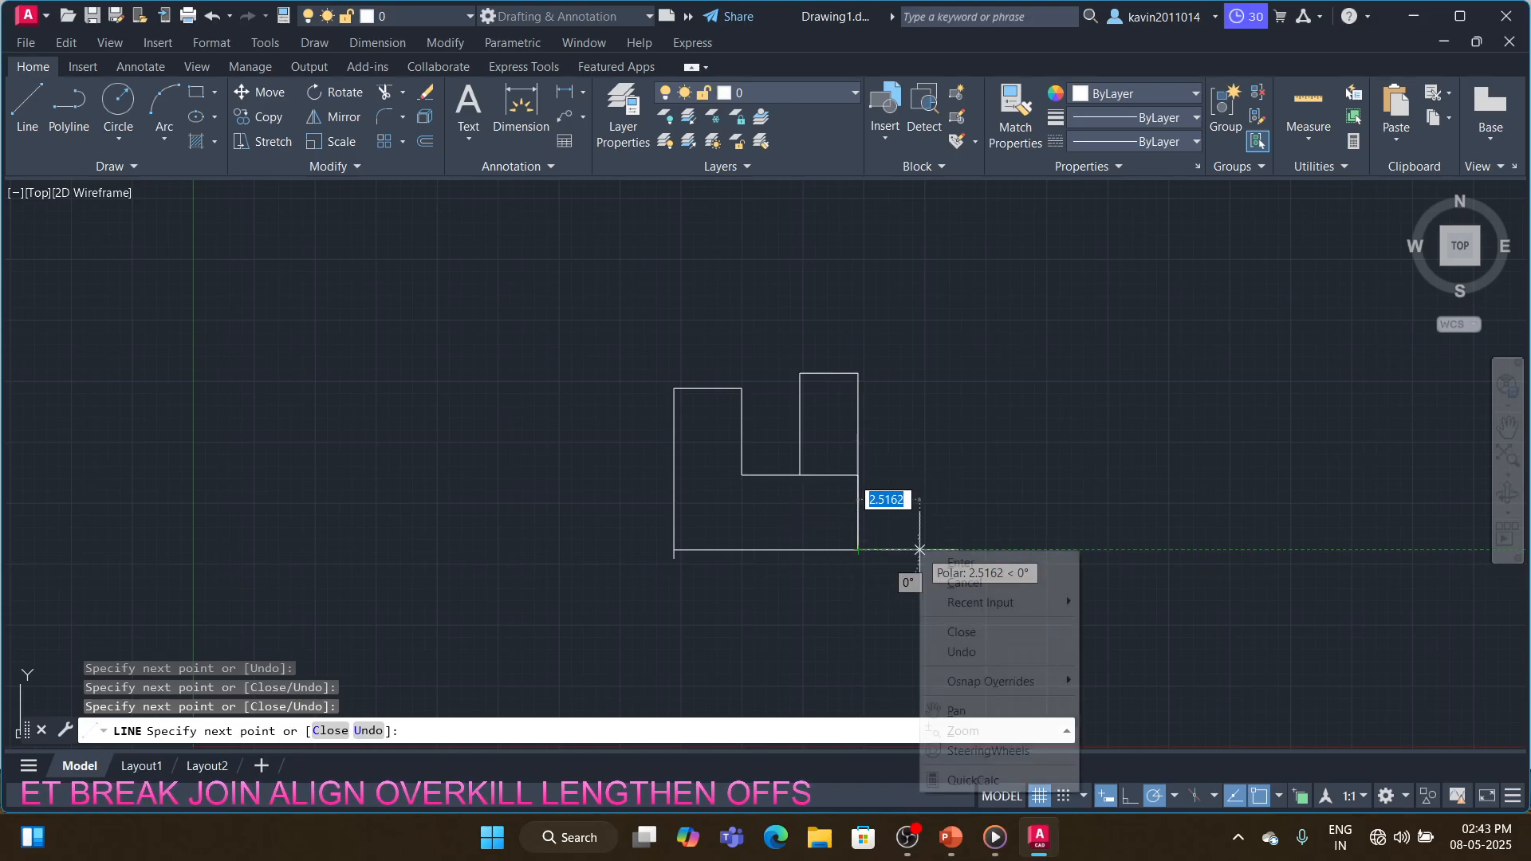
click(917, 550)
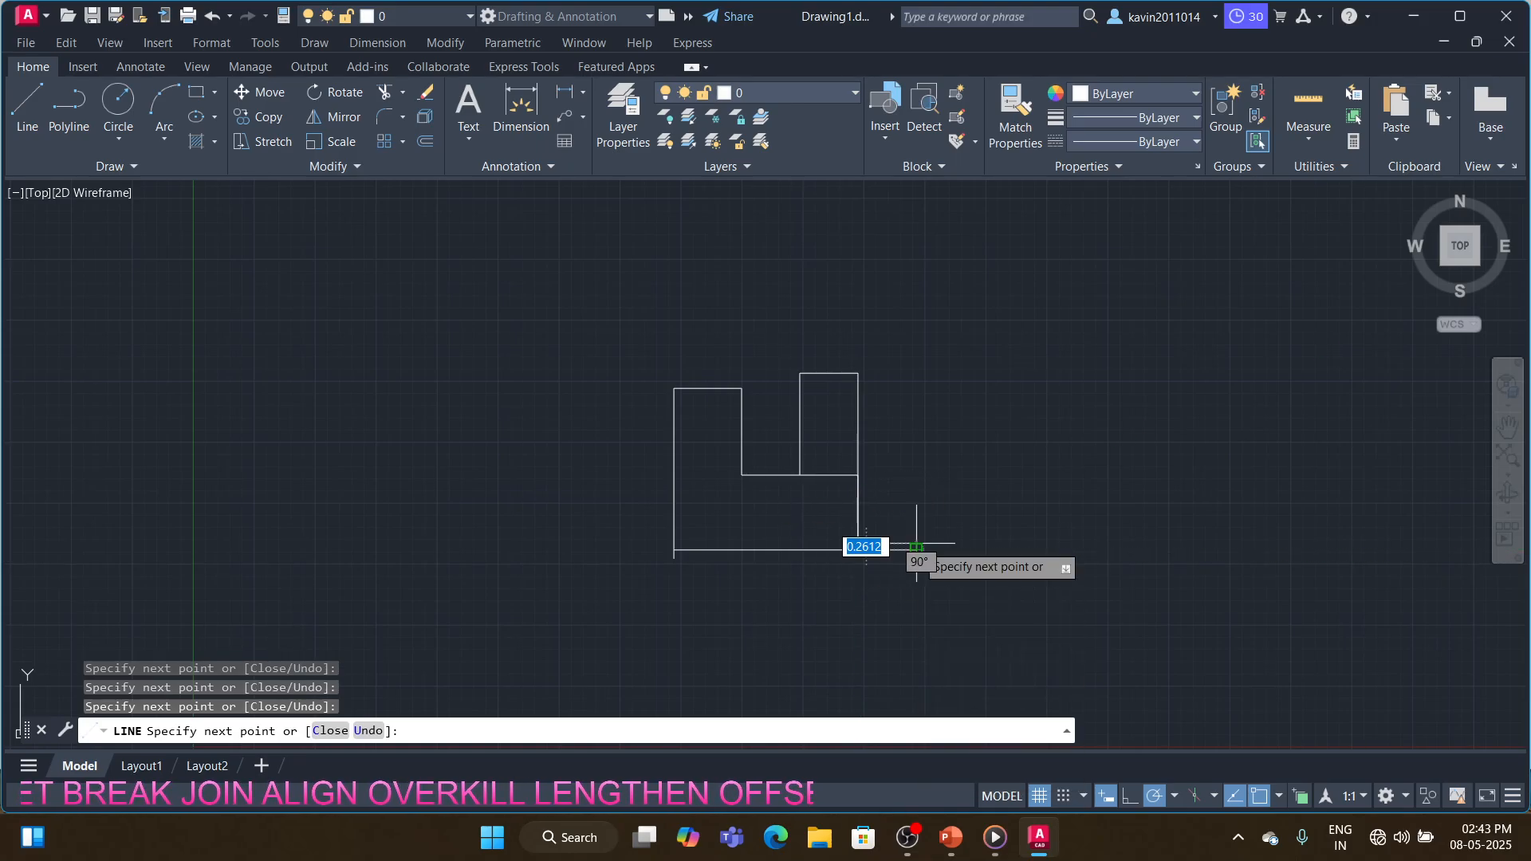
click(916, 493)
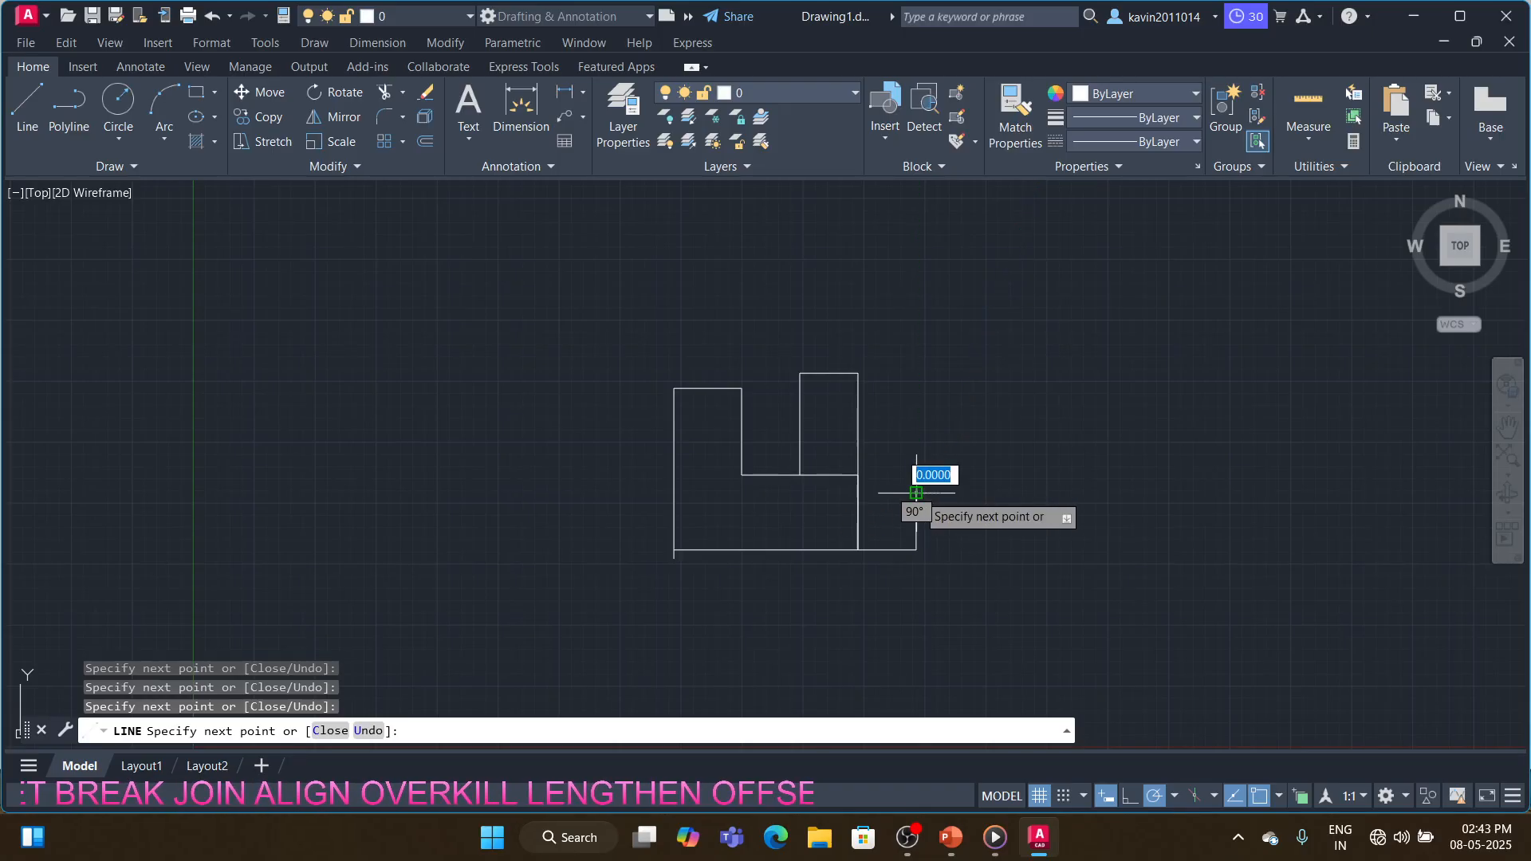
click(991, 493)
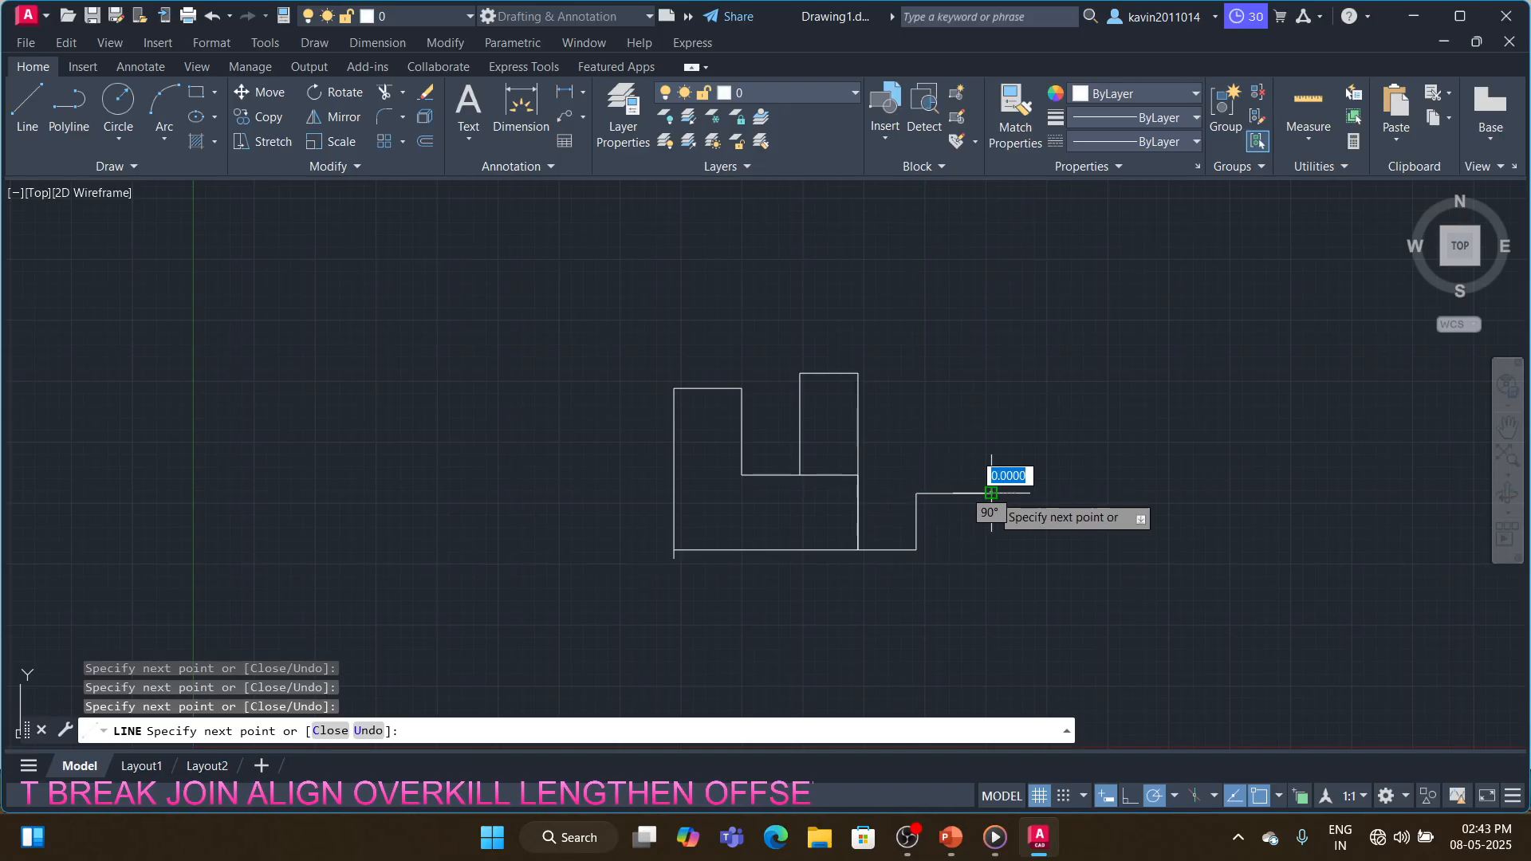
click(992, 555)
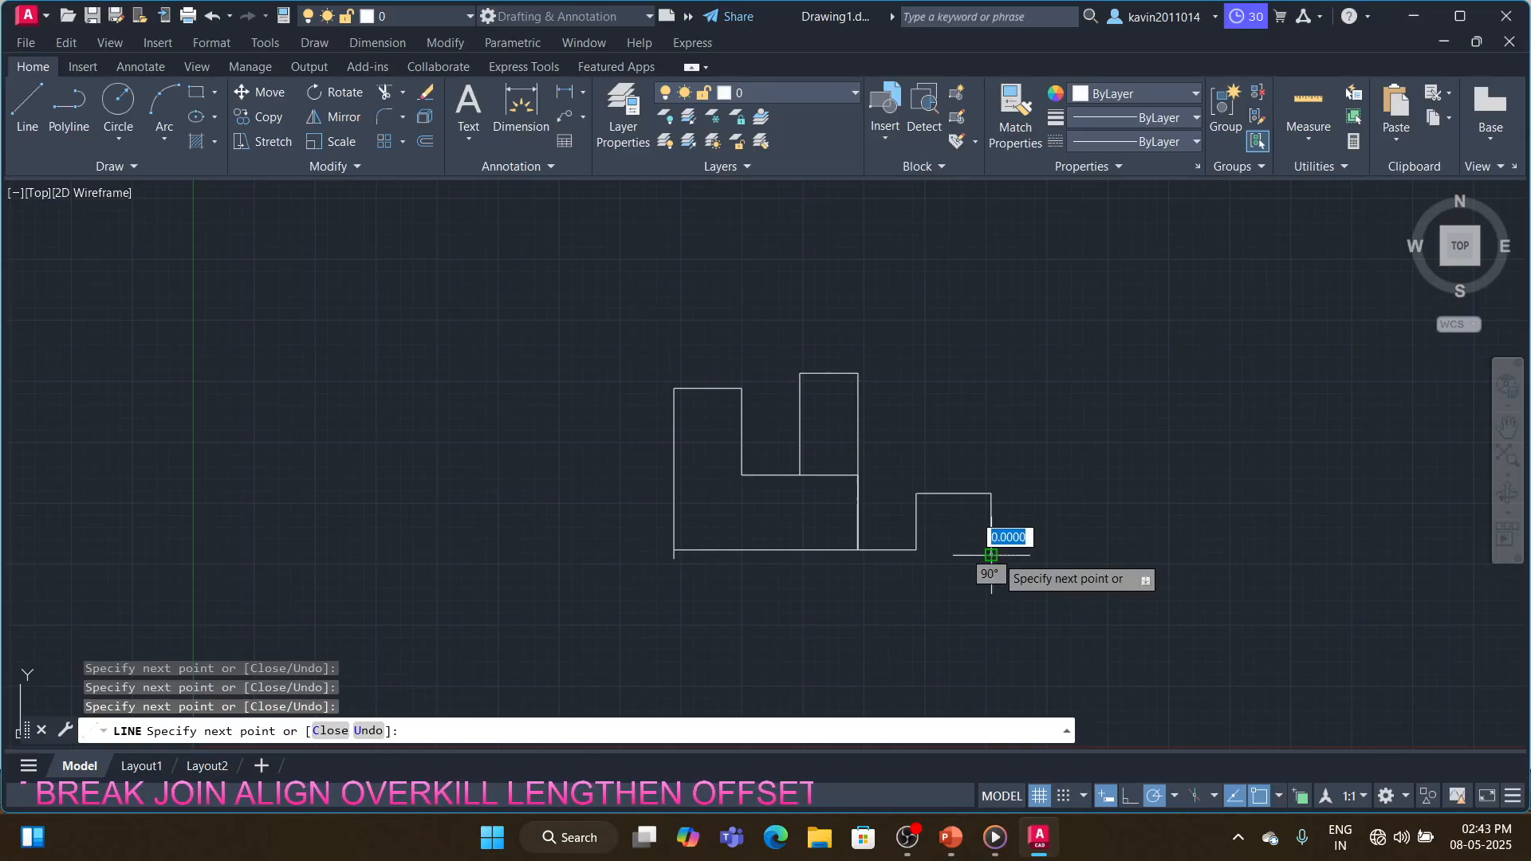
click(925, 546)
key(Escape)
- Undo the last Line command and redo it
text(u)
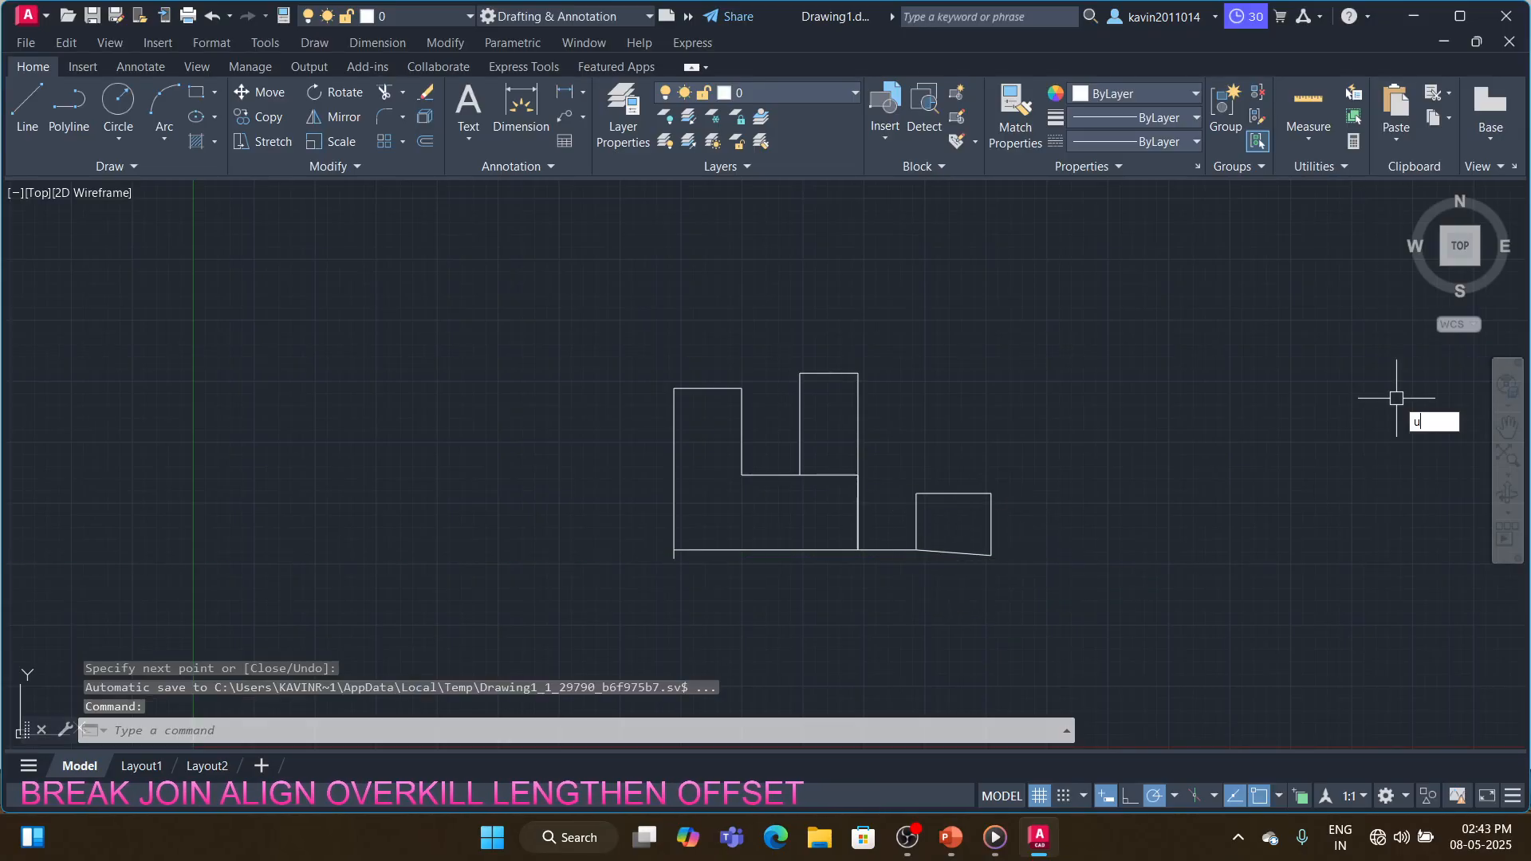
key(Return)
text(re)
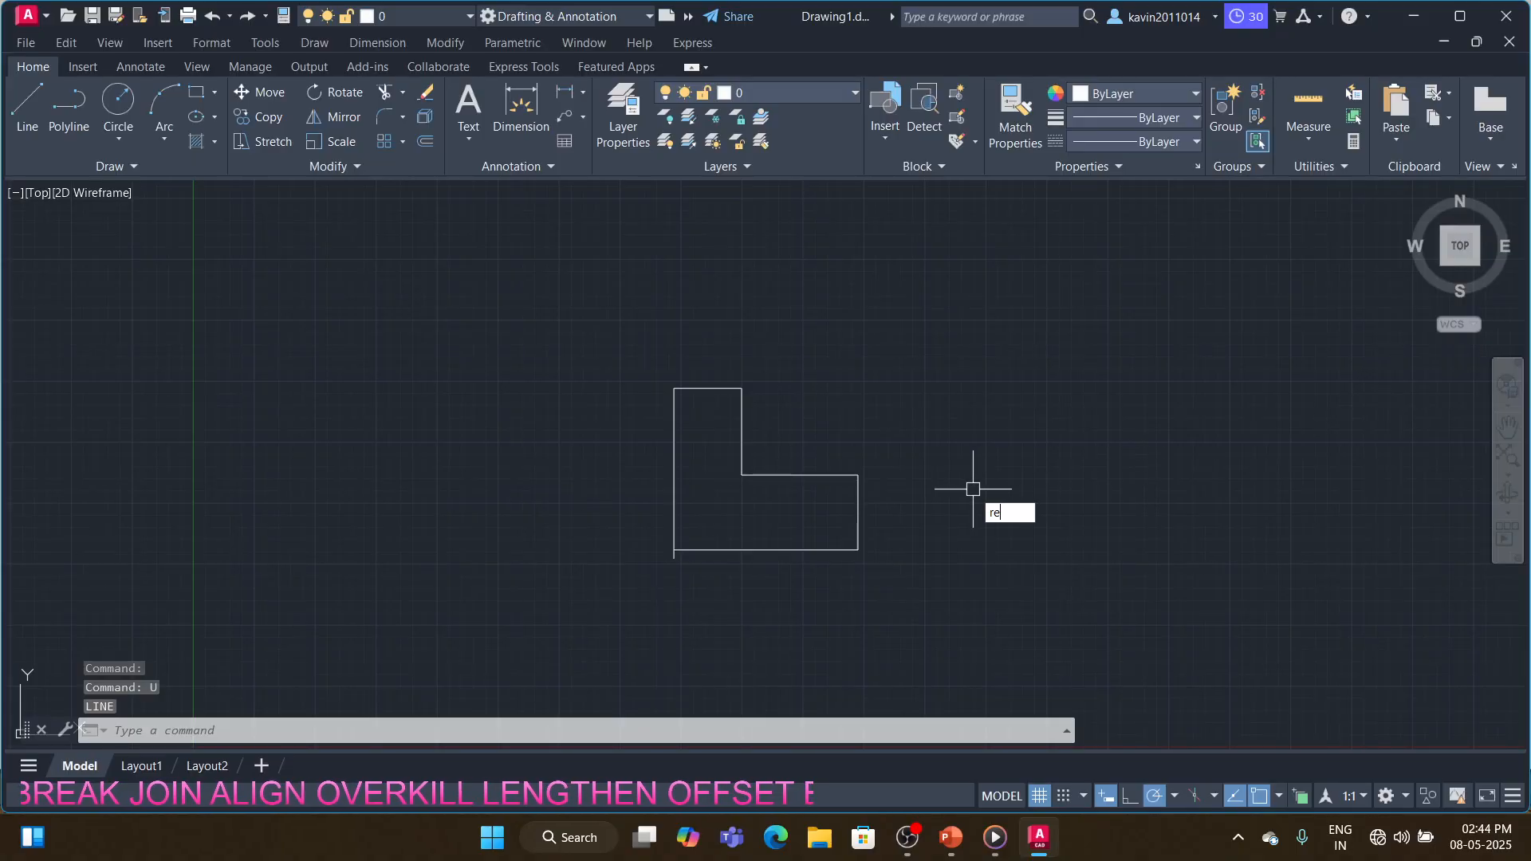
text(do)
key(Return)
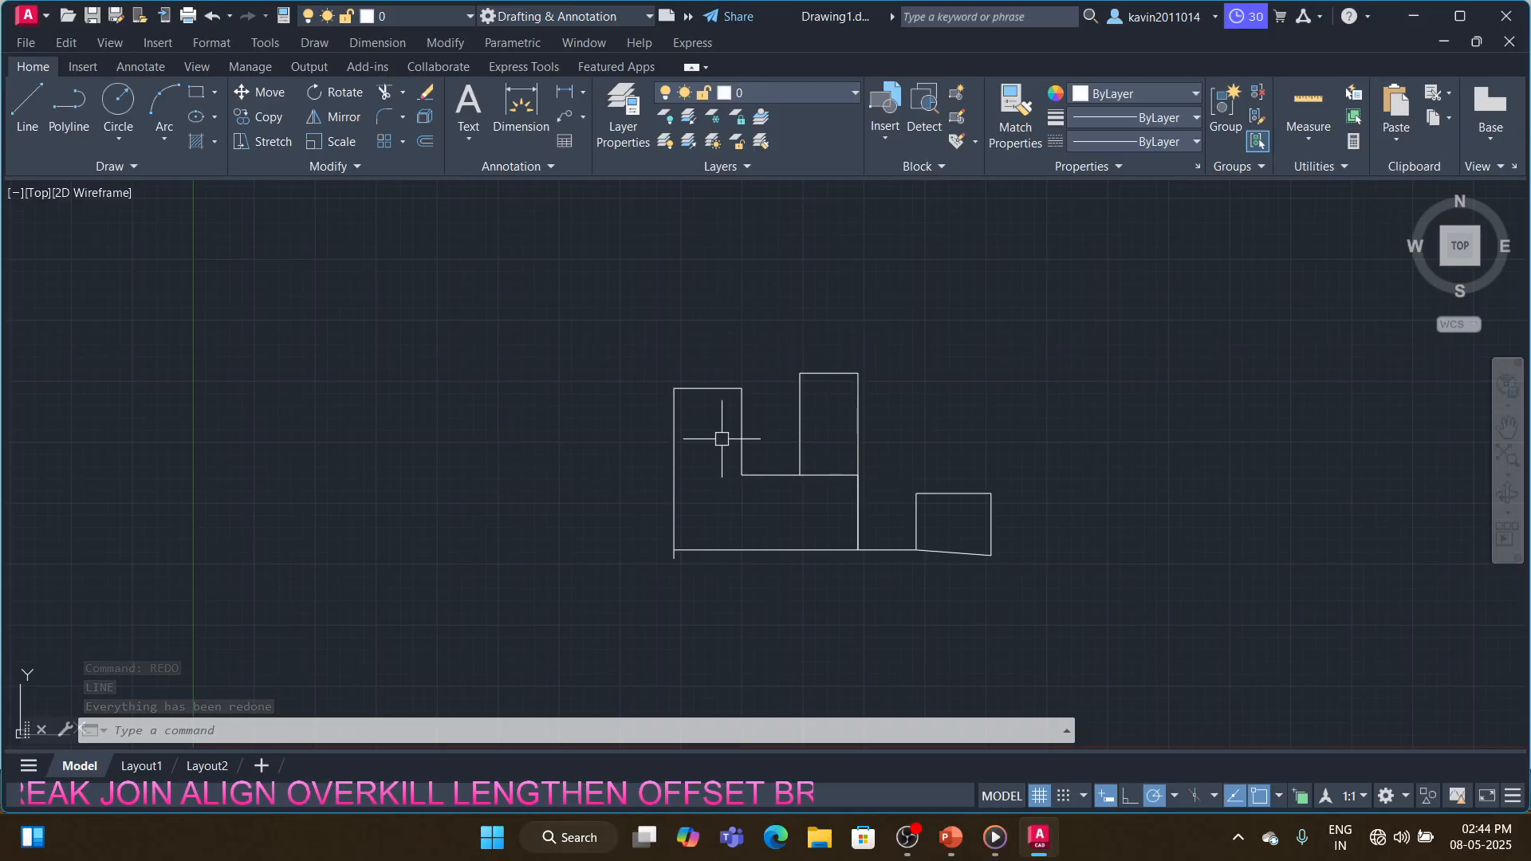
- Run Overkill on all objects with the default comparison settings and options to delete the duplicate and overlapping lines
click(335, 166)
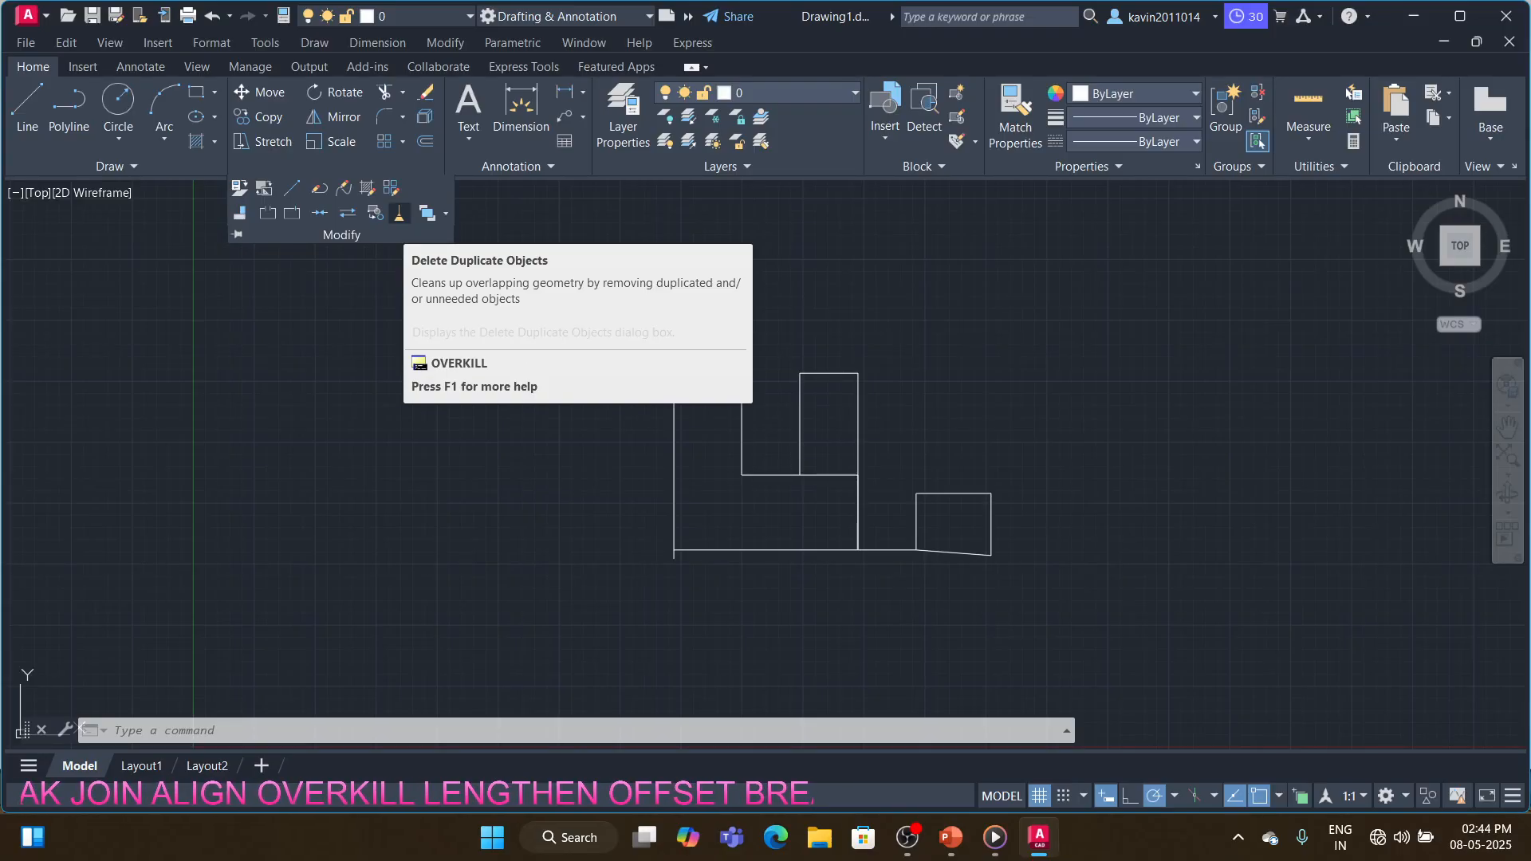
click(399, 213)
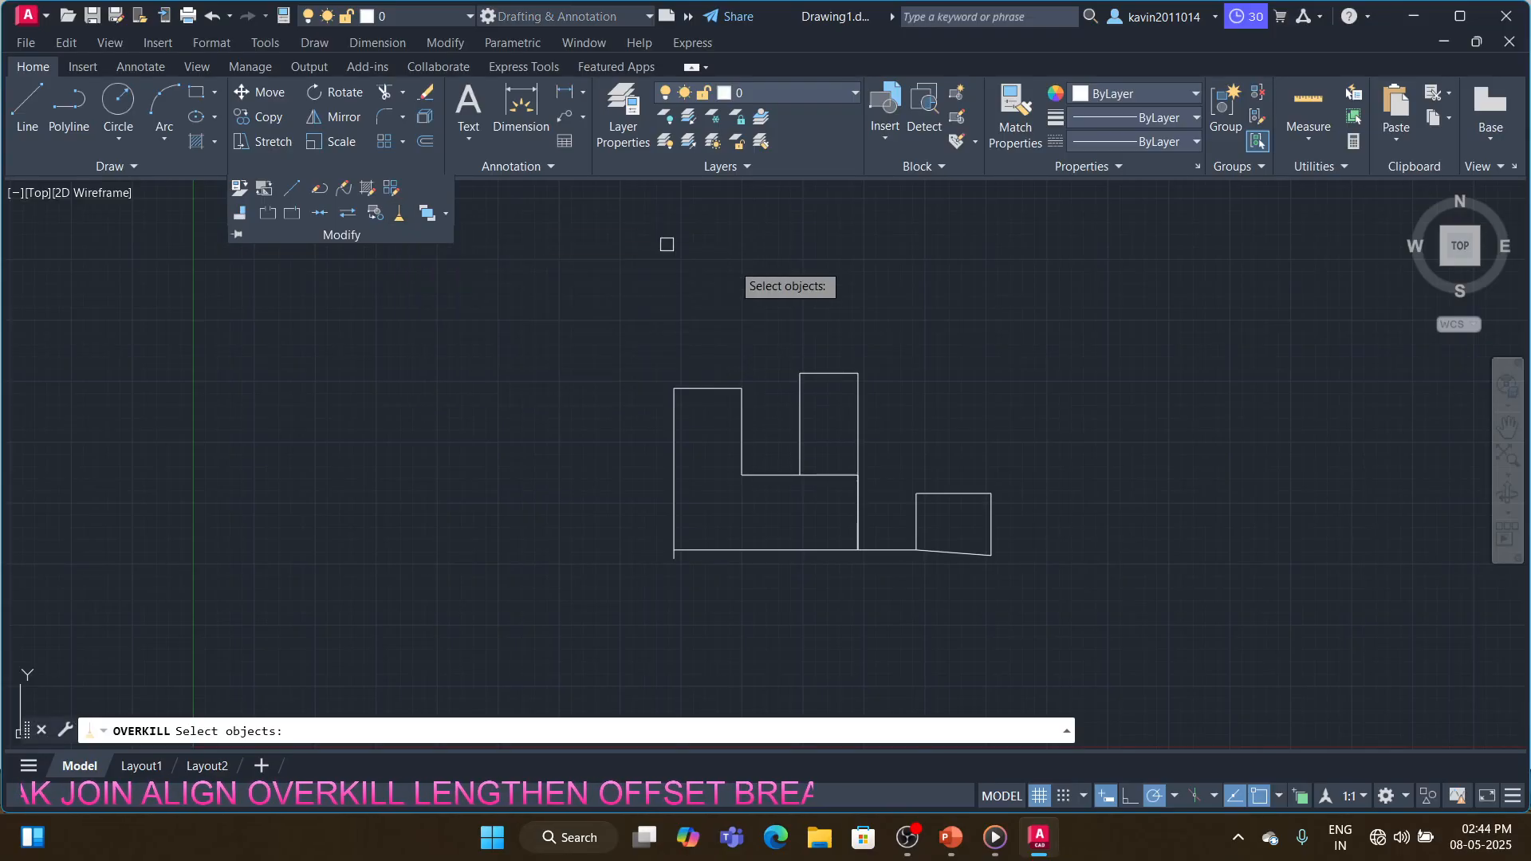
click(1086, 300)
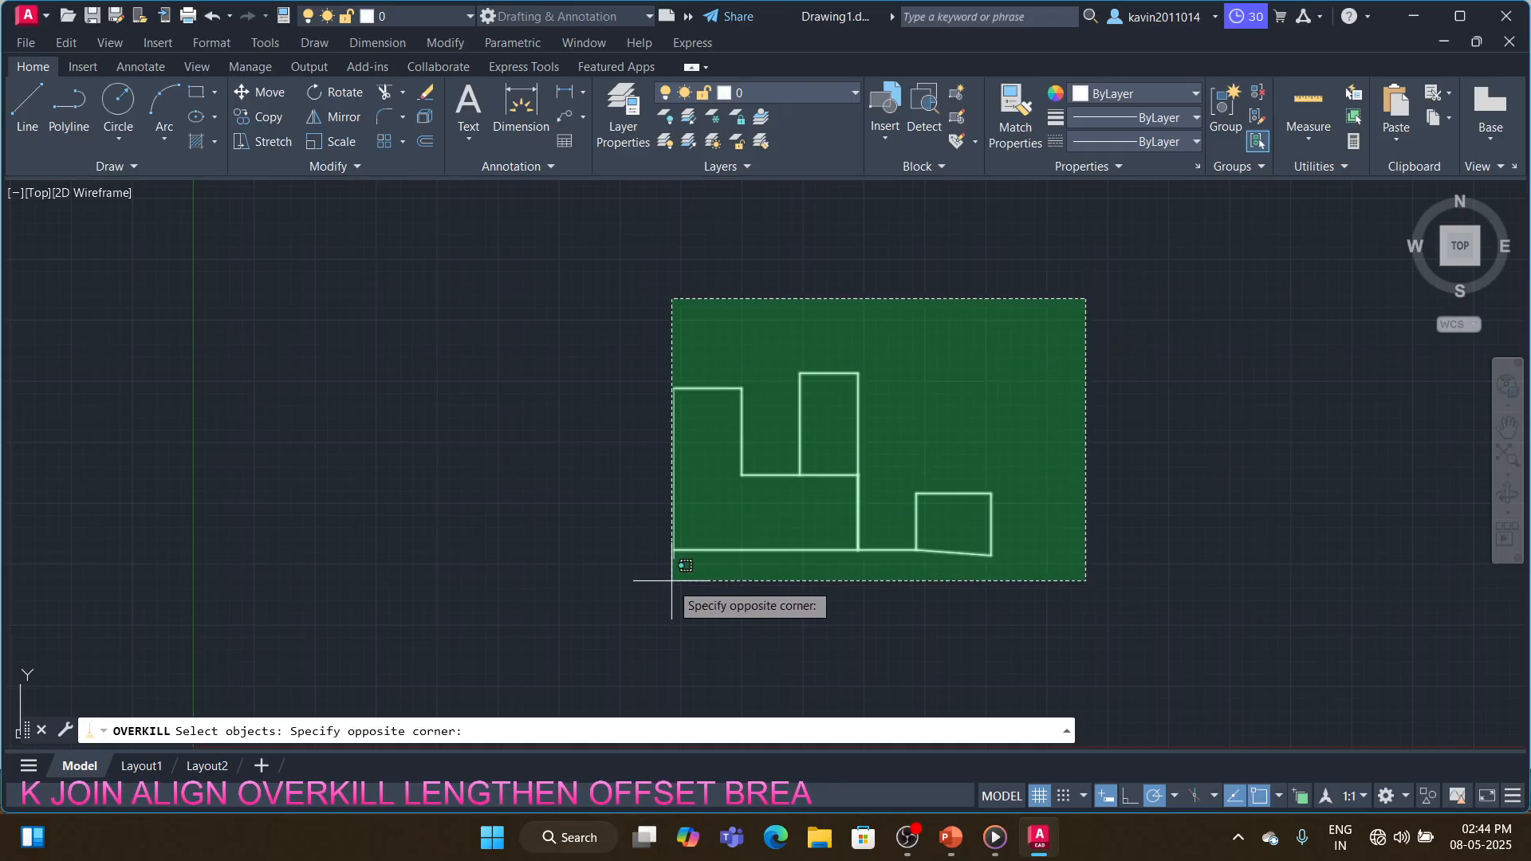
click(625, 617)
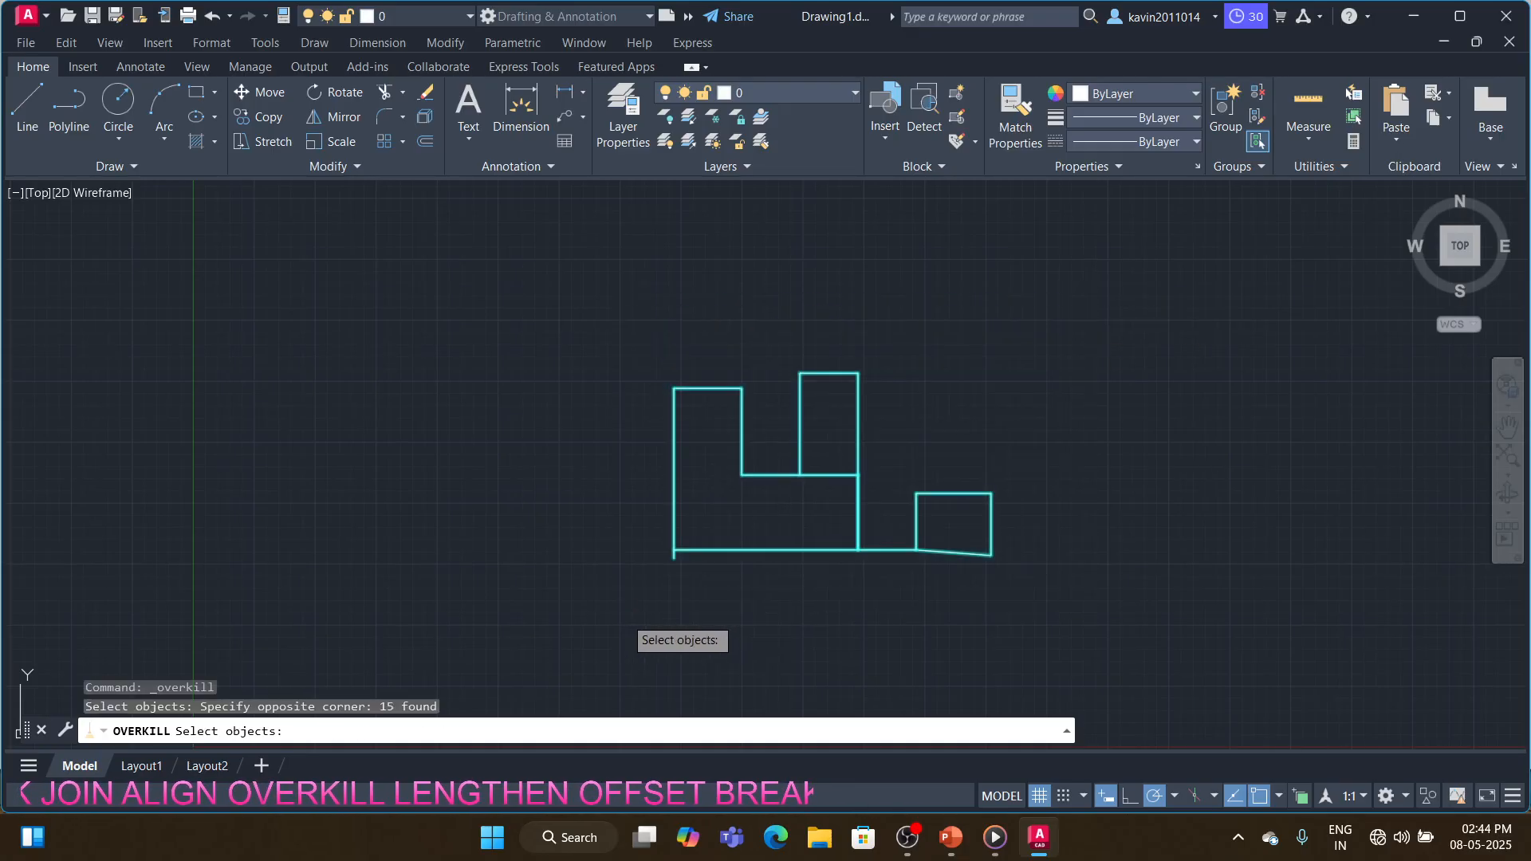
key(Return)
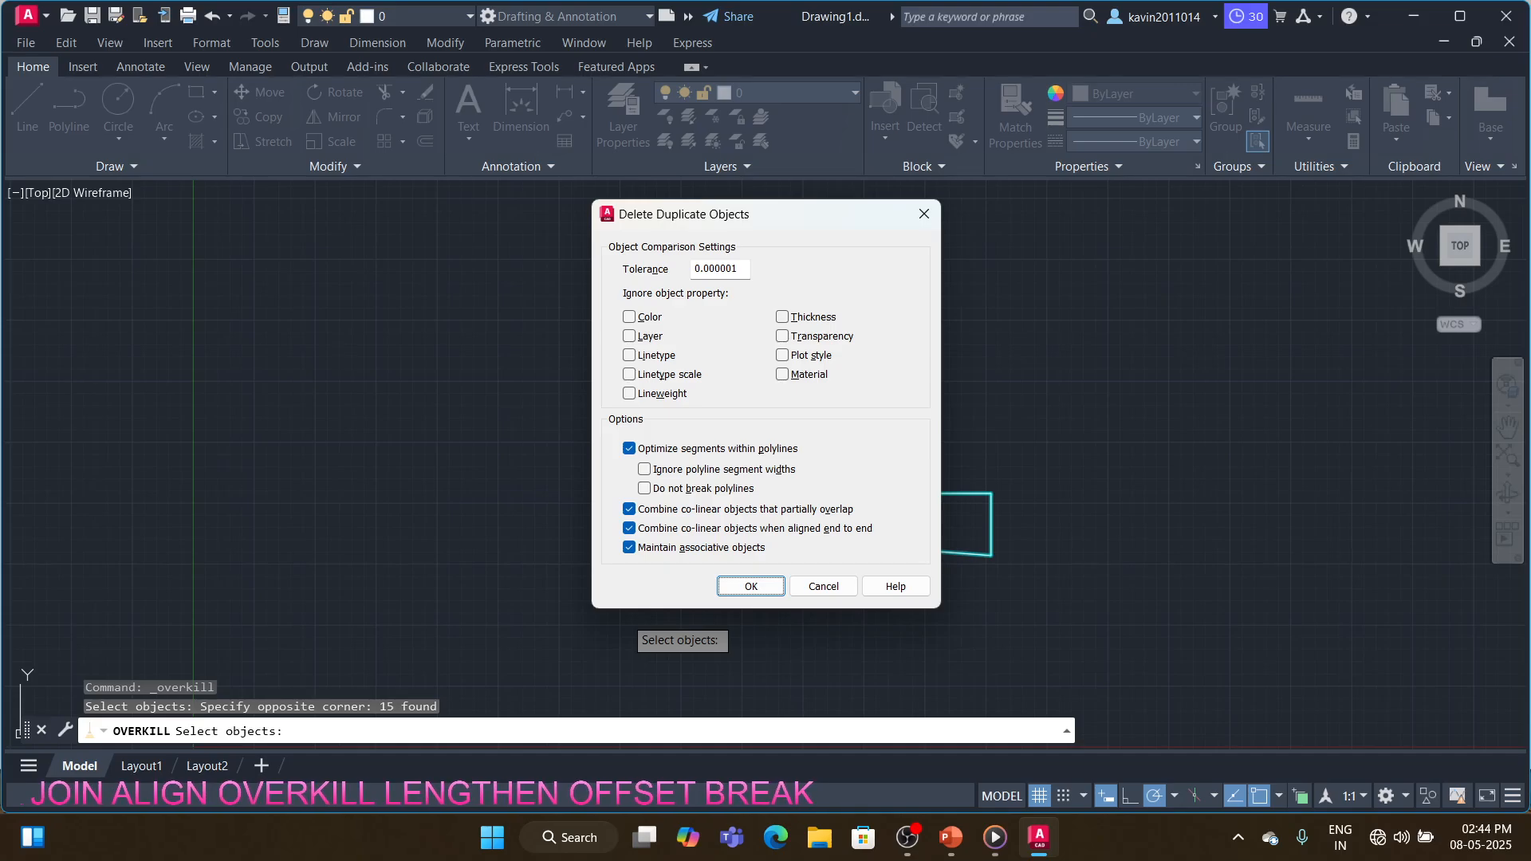
click(750, 586)
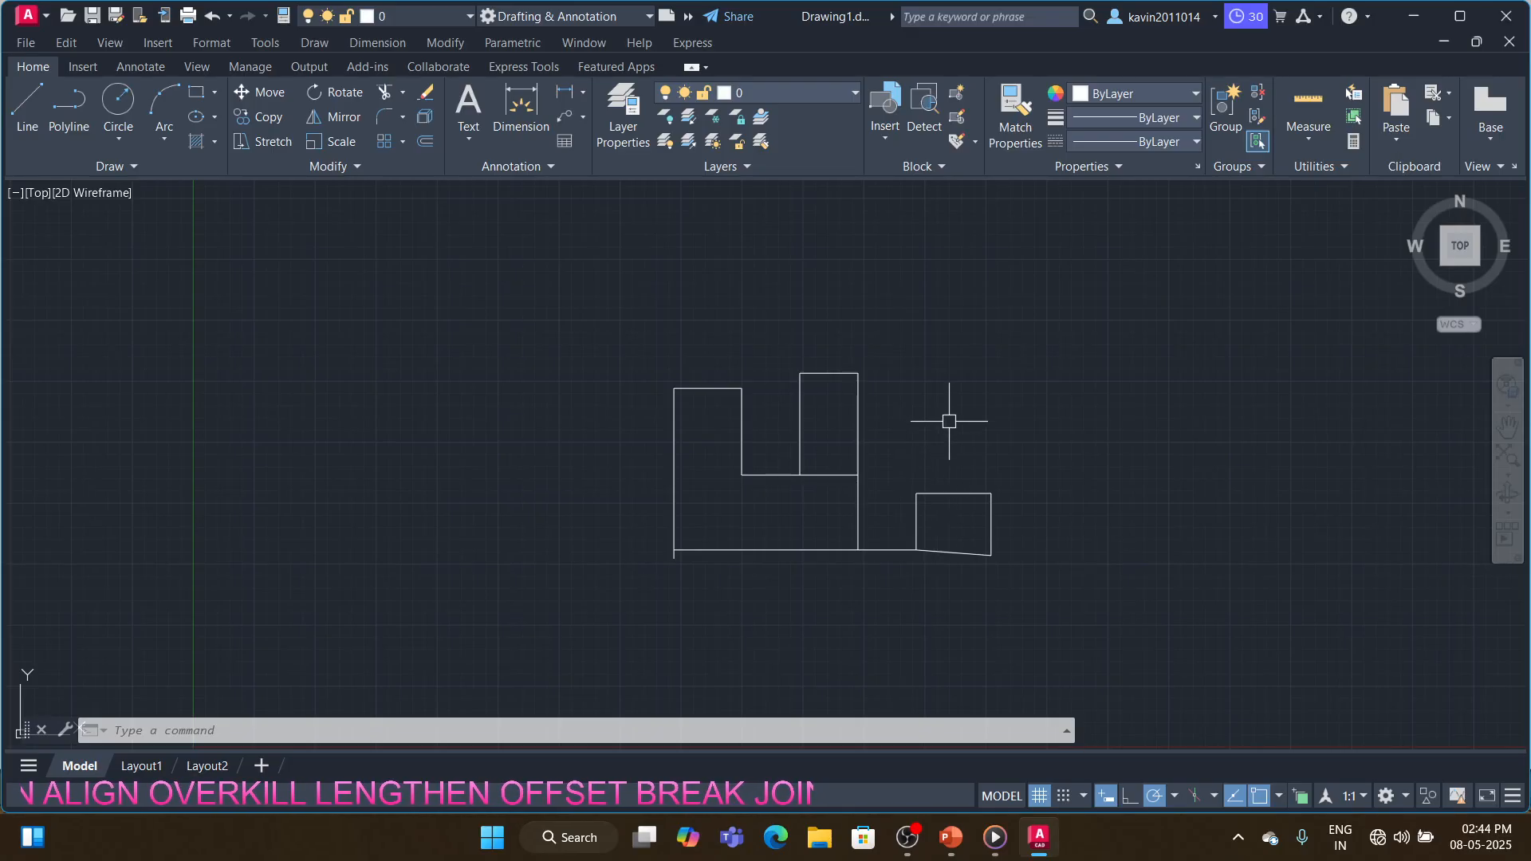
text(EA)
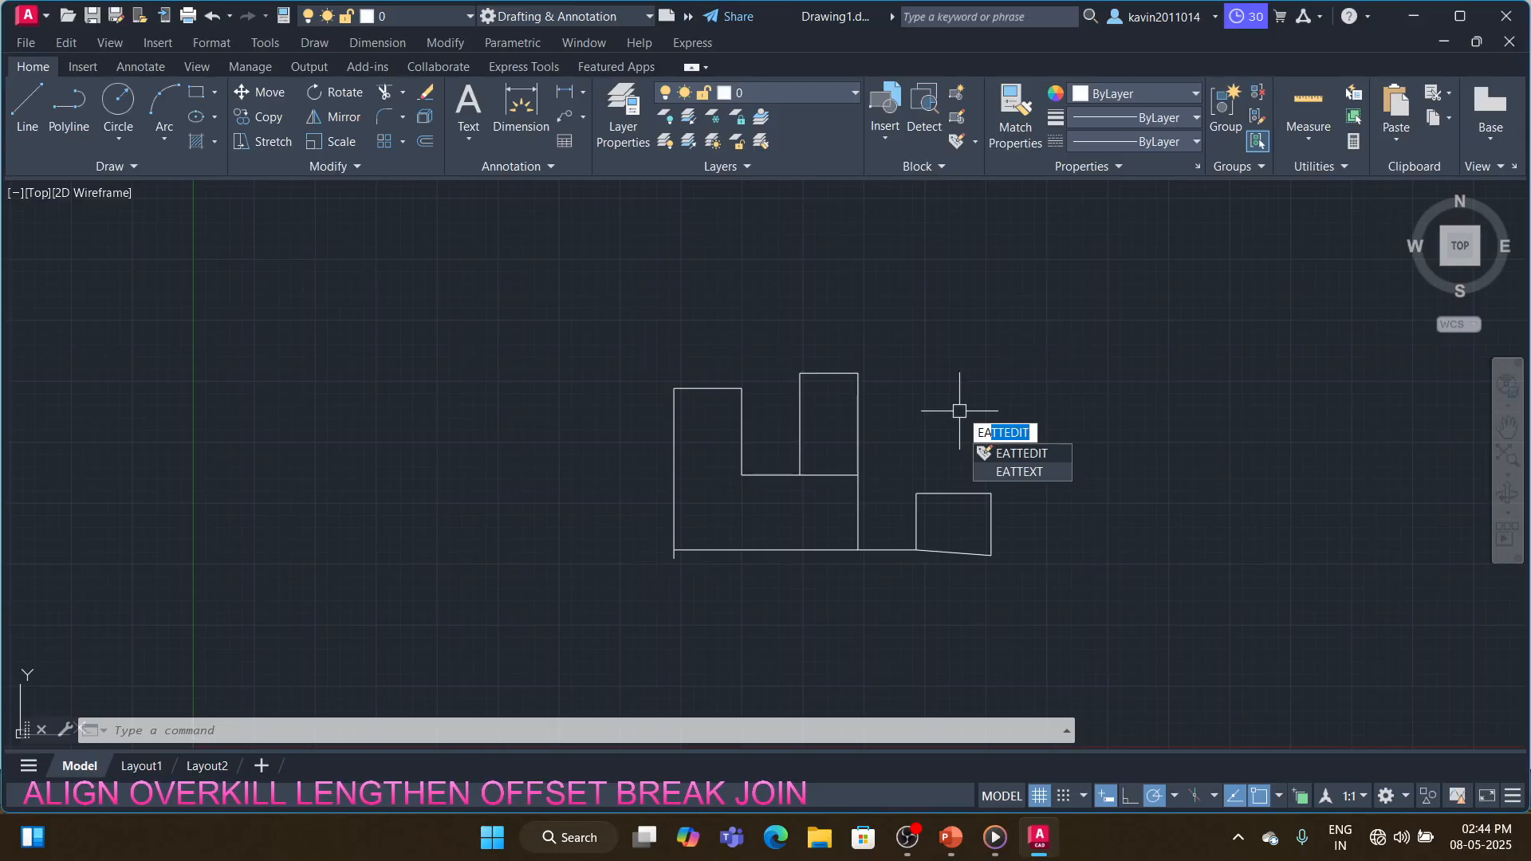
key(Escape)
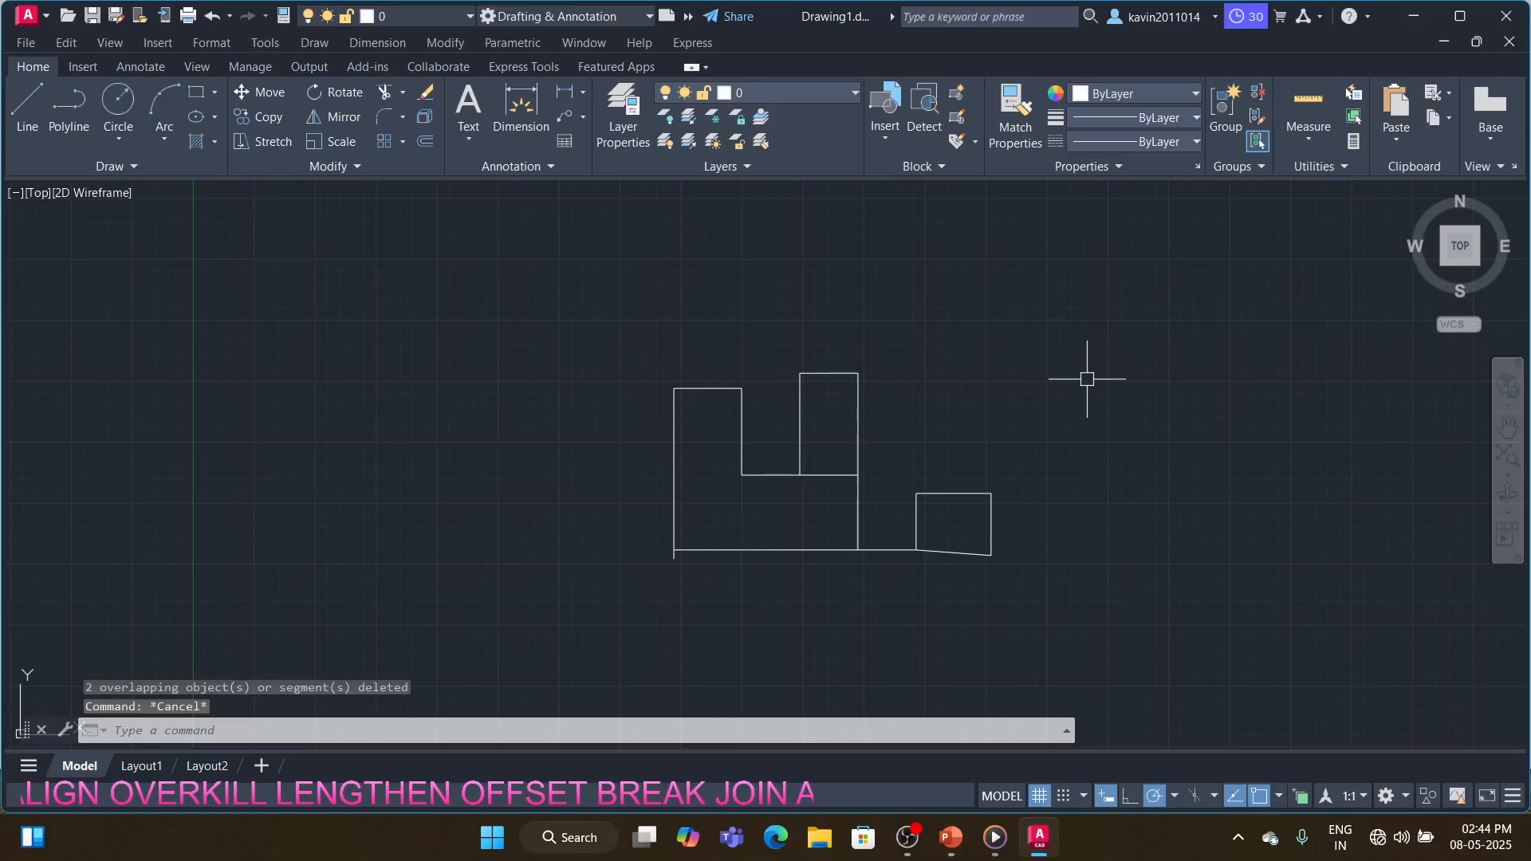
- Switch to the LEARN EXPLORE AND SUBSCRIBE presentation in PowerPoint and start its slide show from the current slide
key(alt+Tab)
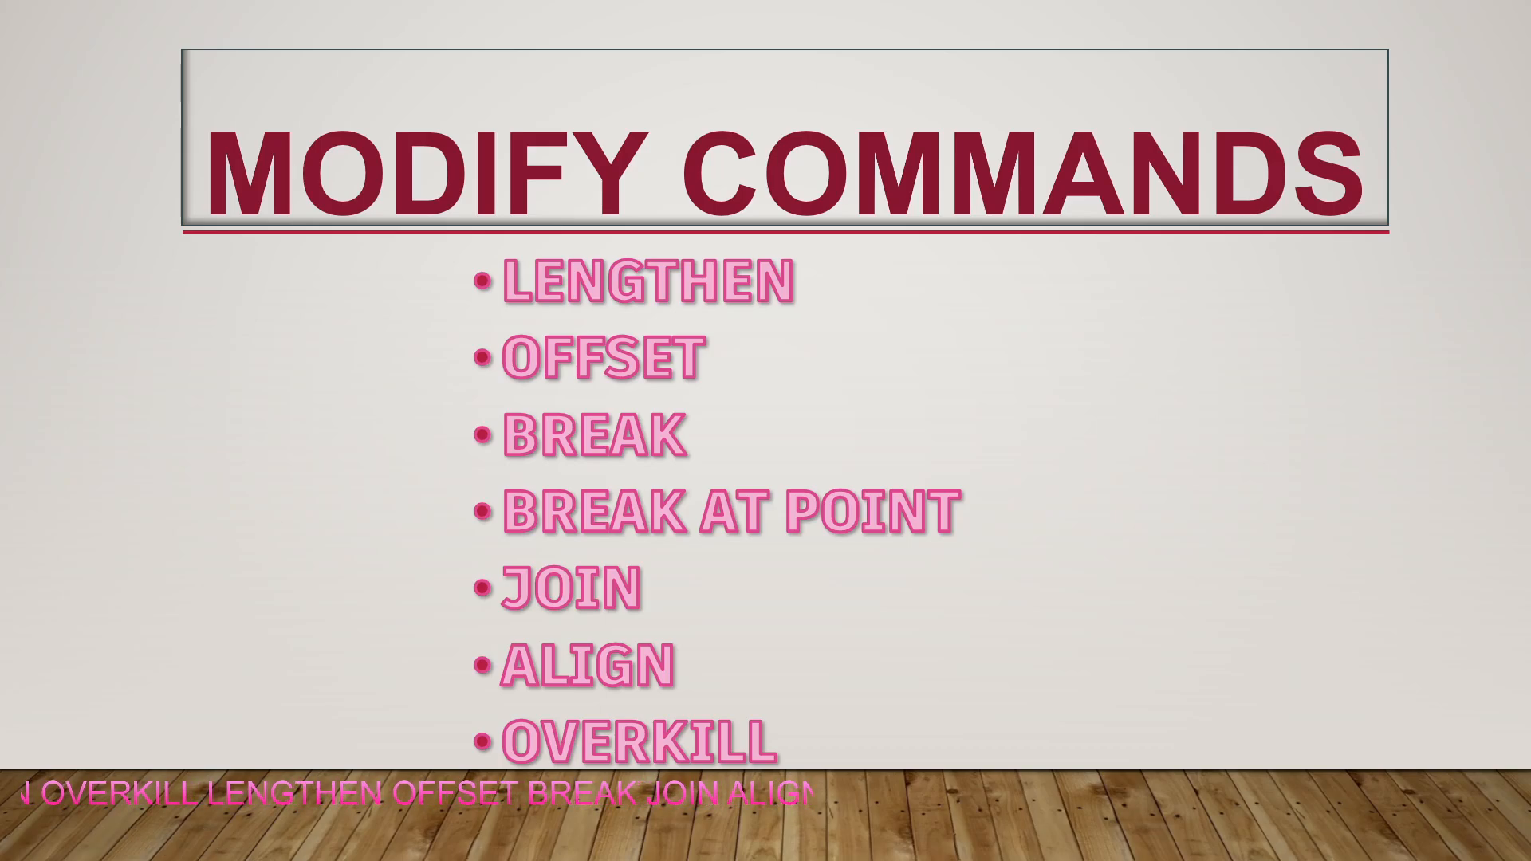
key(alt+Tab)
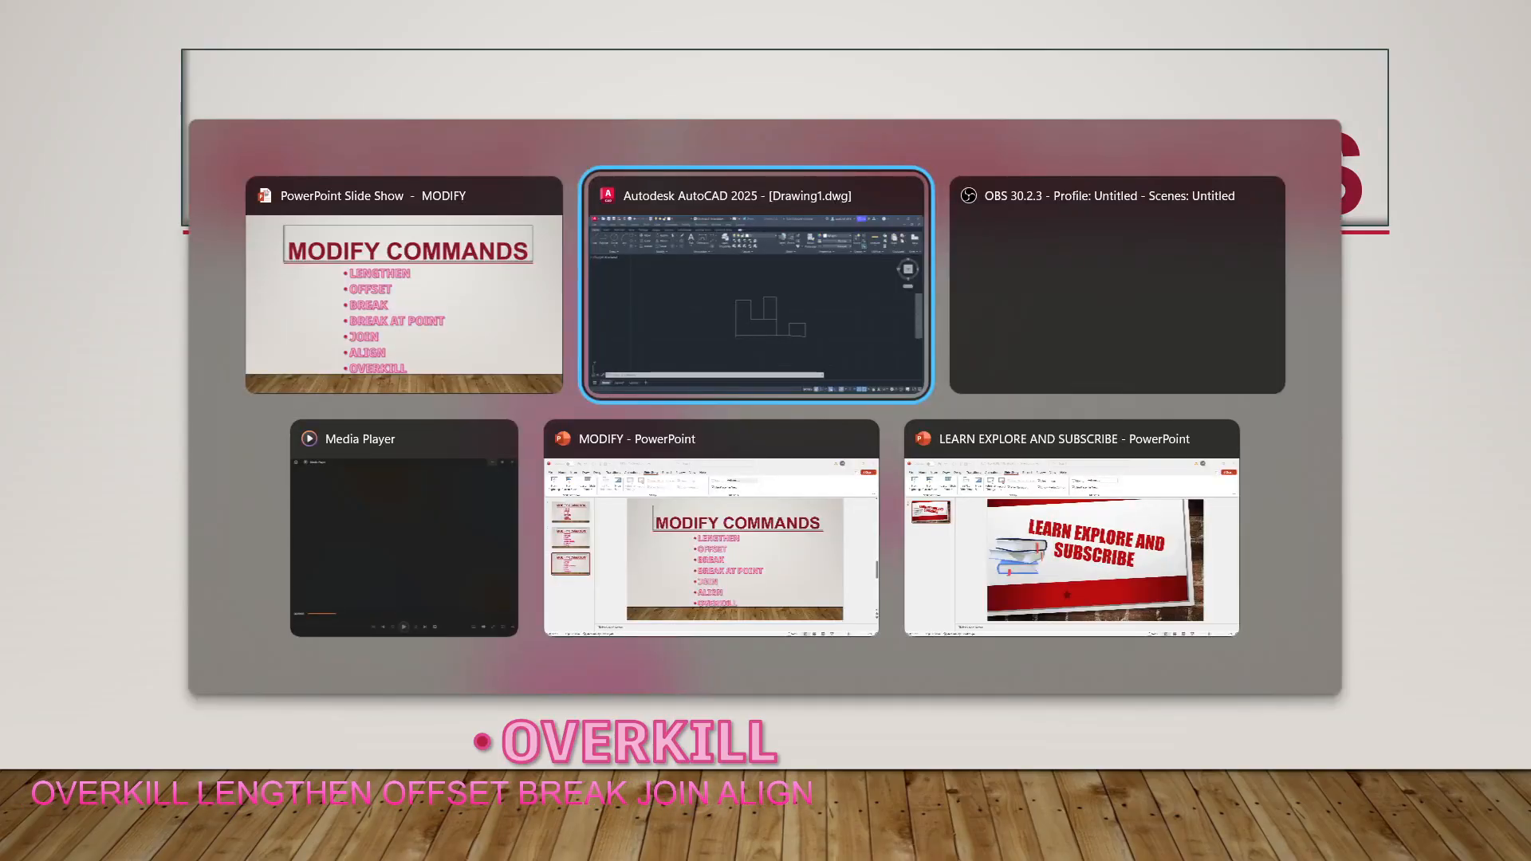
key(alt+Tab)
key(alt+Tab)
key(alt+Tab)
key(alt+Tab)
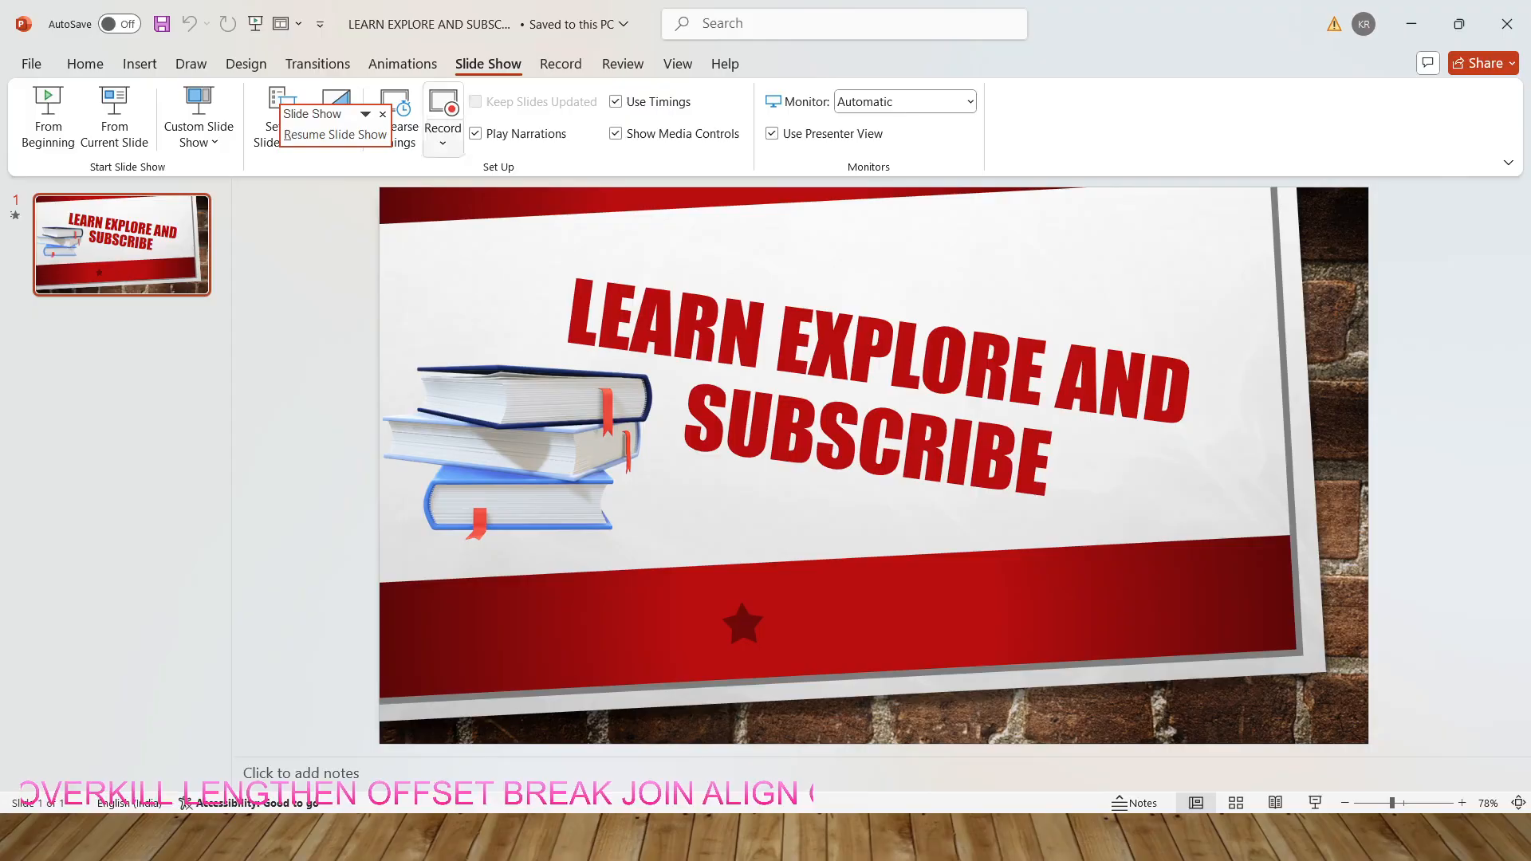
click(115, 116)
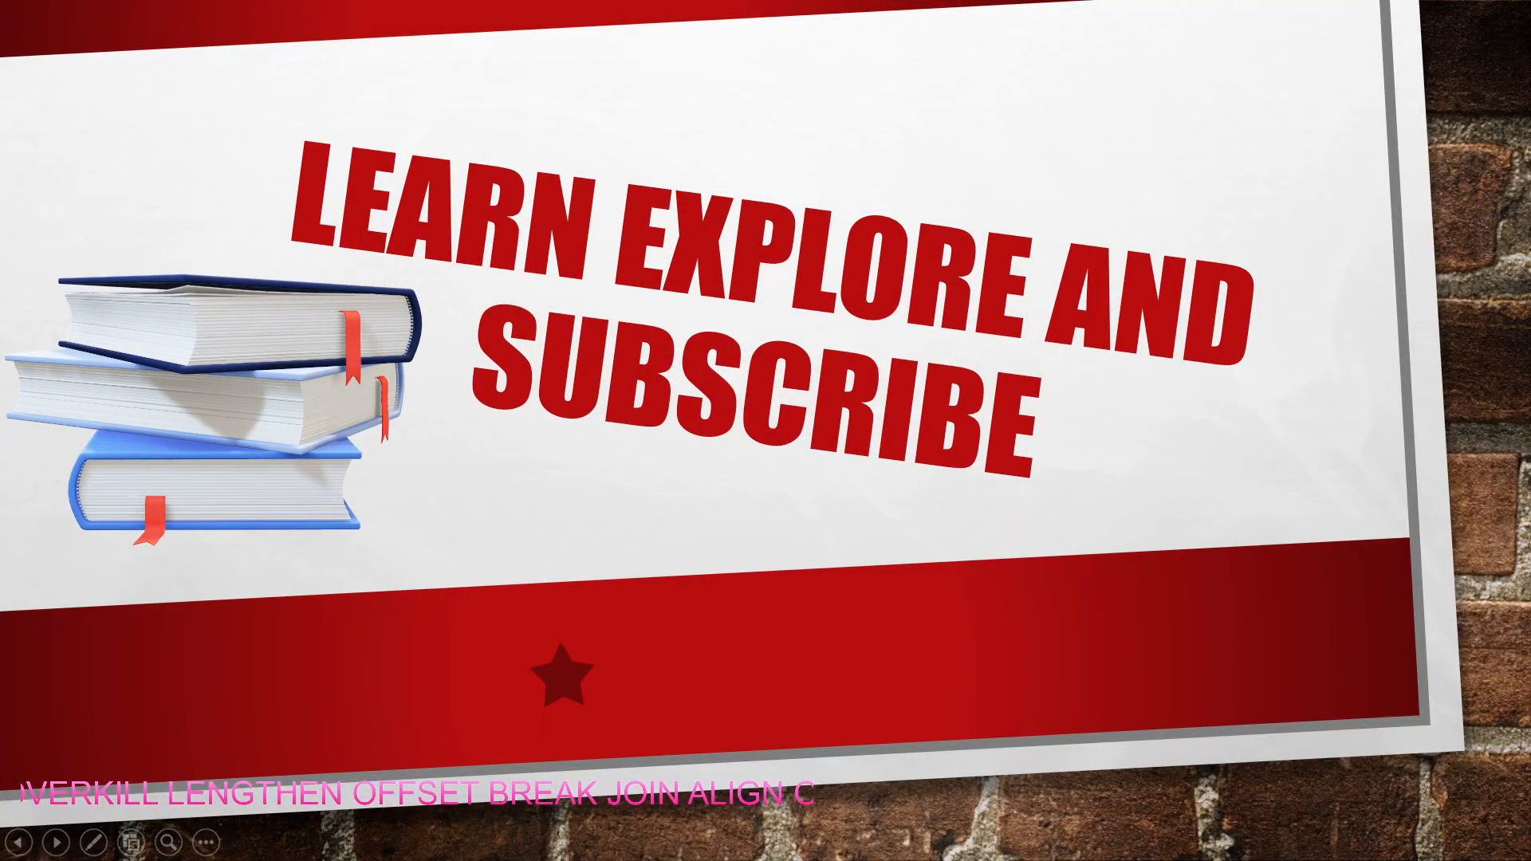
- Switch to Media Player, play the "scrren dis" clip and maximize the window
key(alt+Tab)
key(alt+Tab)
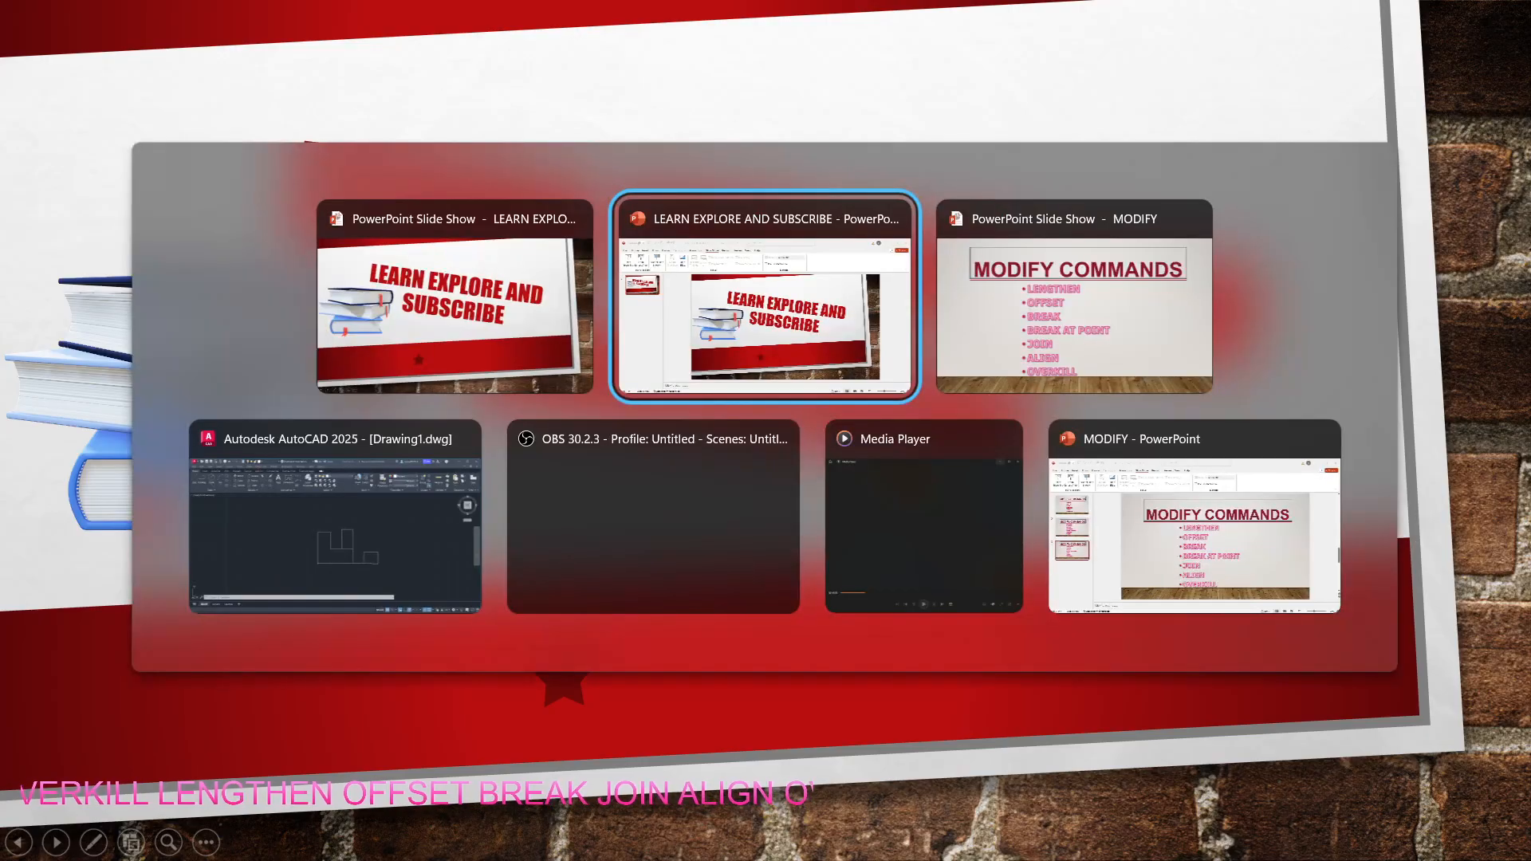
key(alt+Tab)
key(alt+Tab)
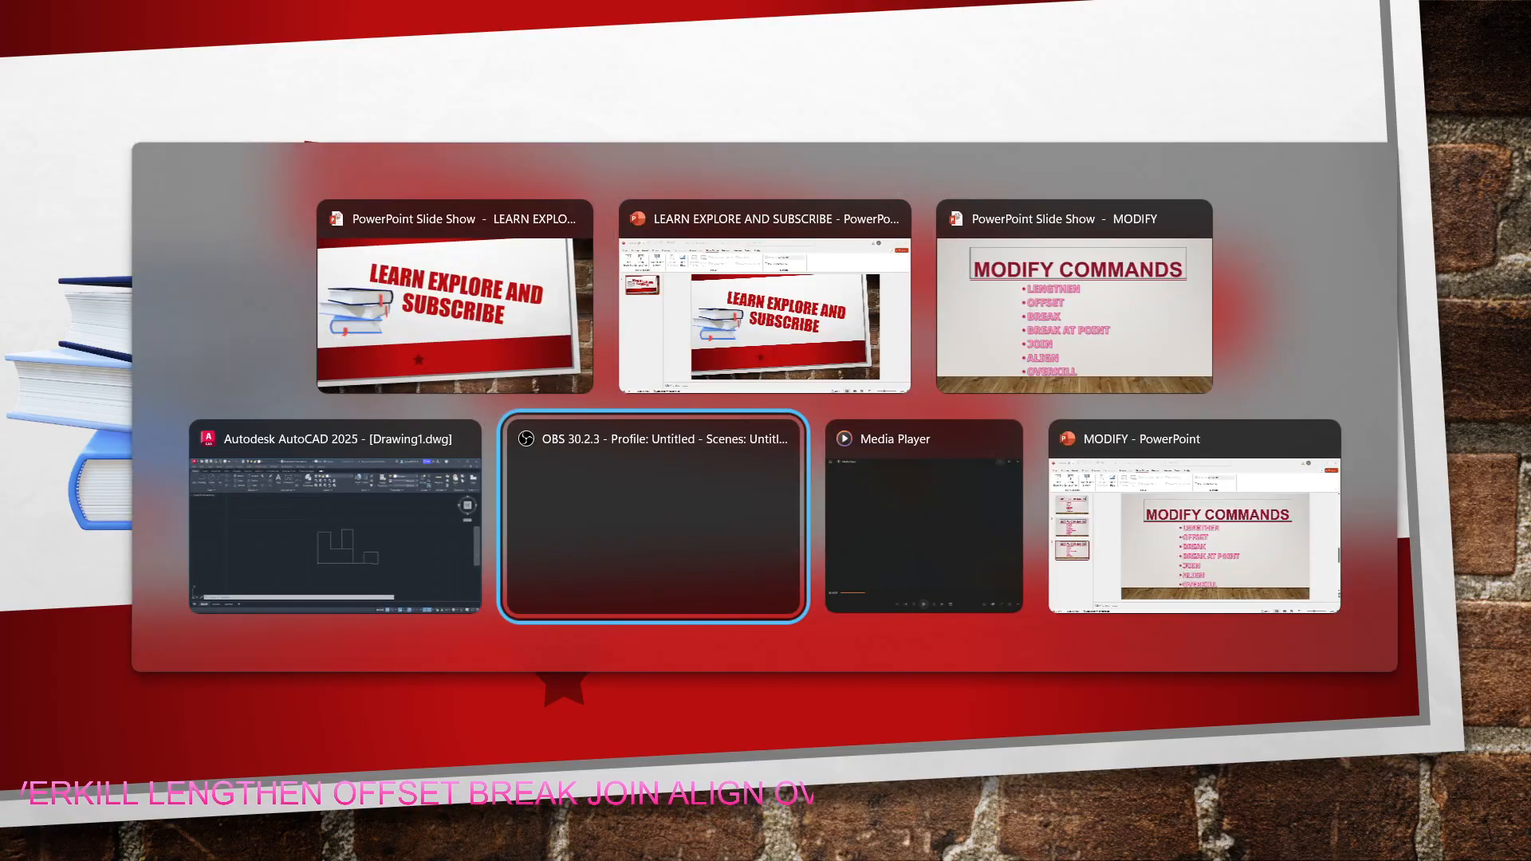
key(alt+Tab)
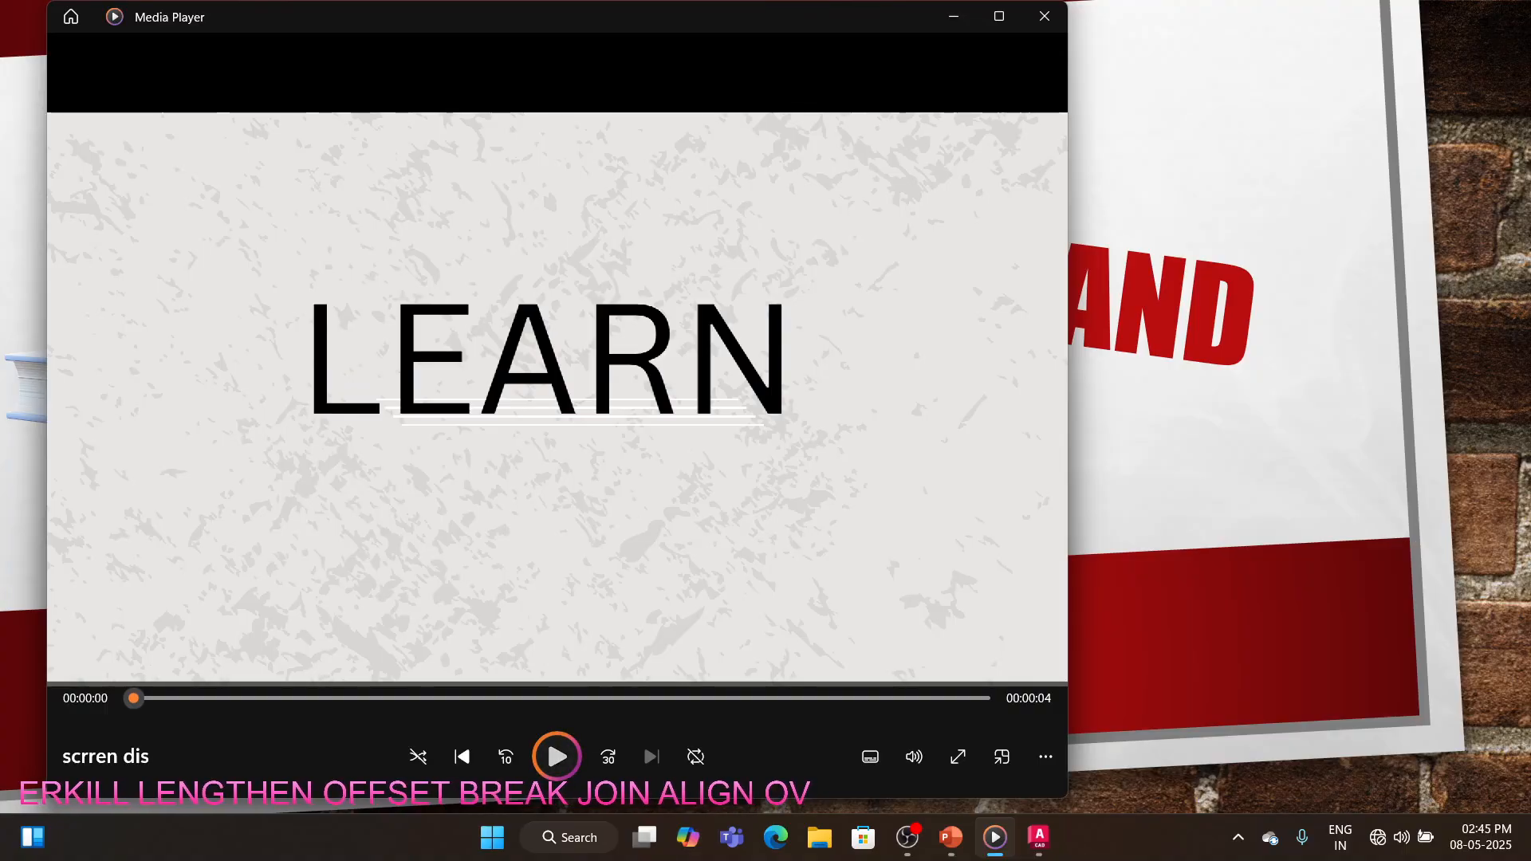
key(space)
click(998, 16)
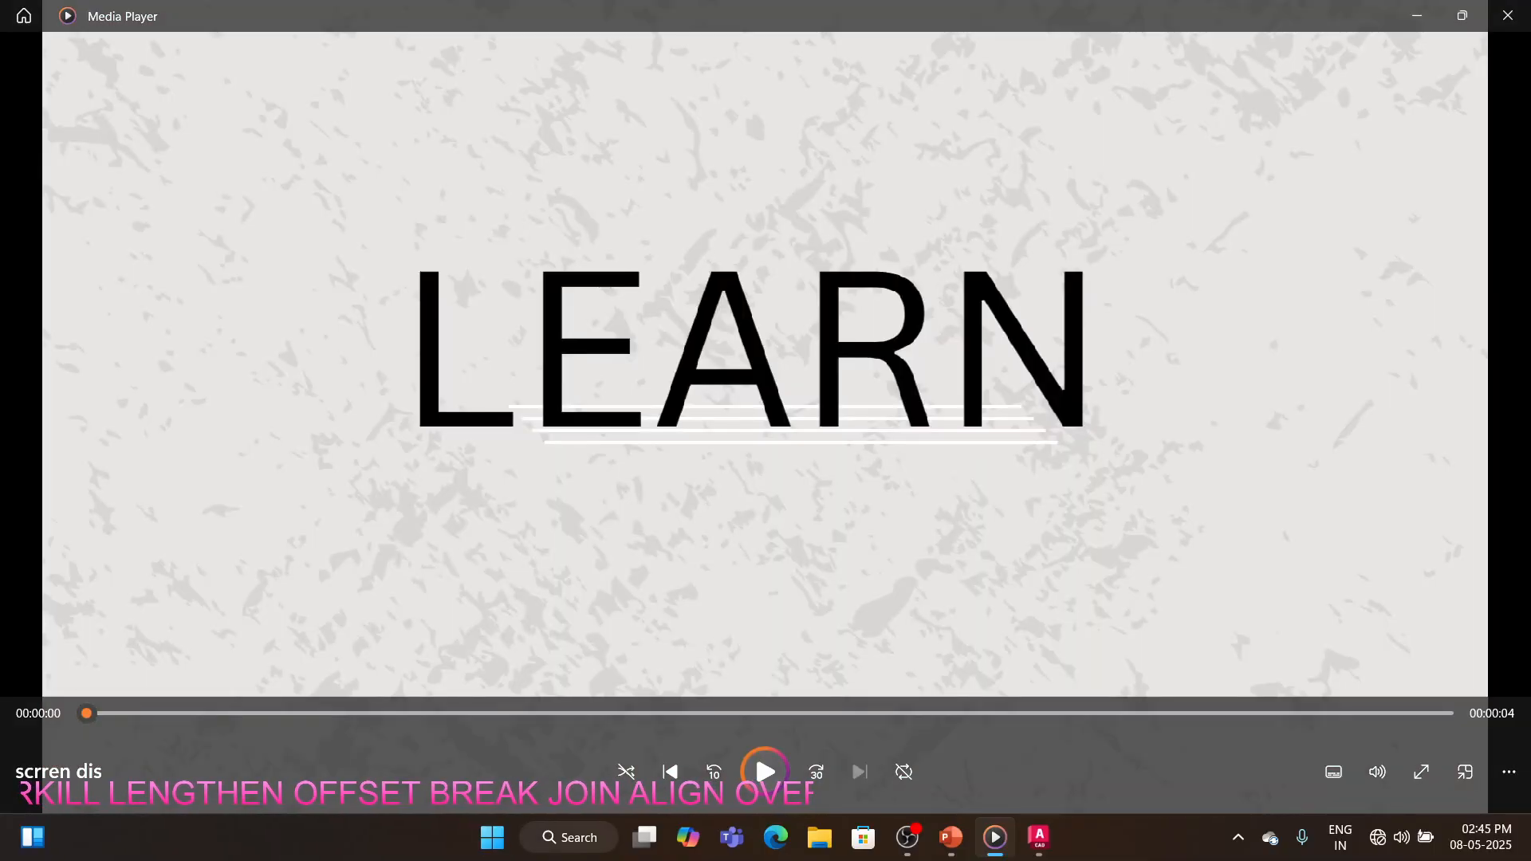
- Switch from Media Player to the MODIFY slide show in PowerPoint
key(alt+Tab)
key(alt+Tab)
key(alt+Tab)
key(alt+Tab)
key(alt+Tab)
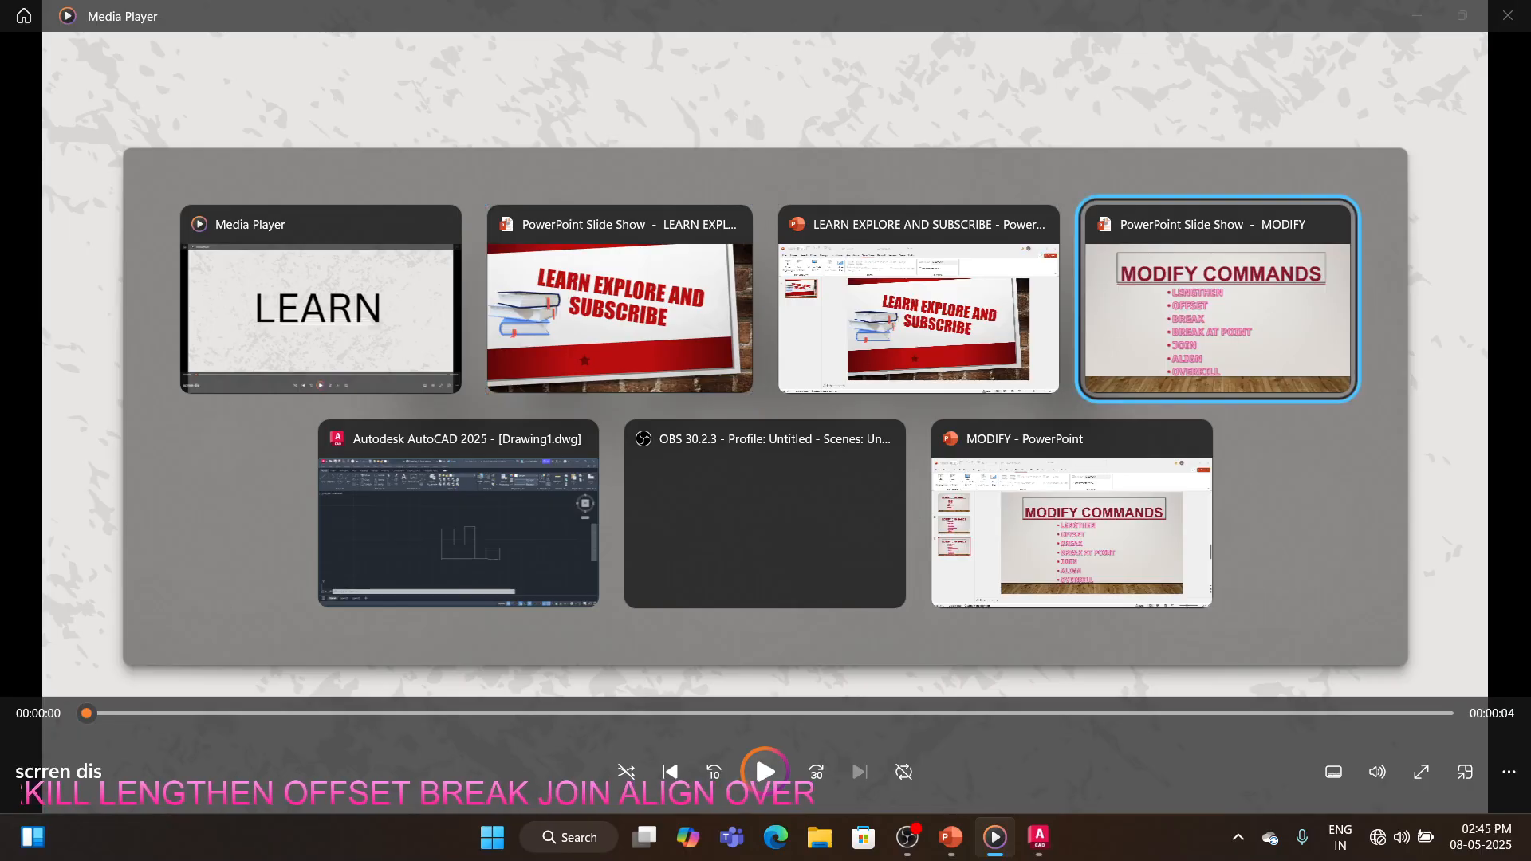